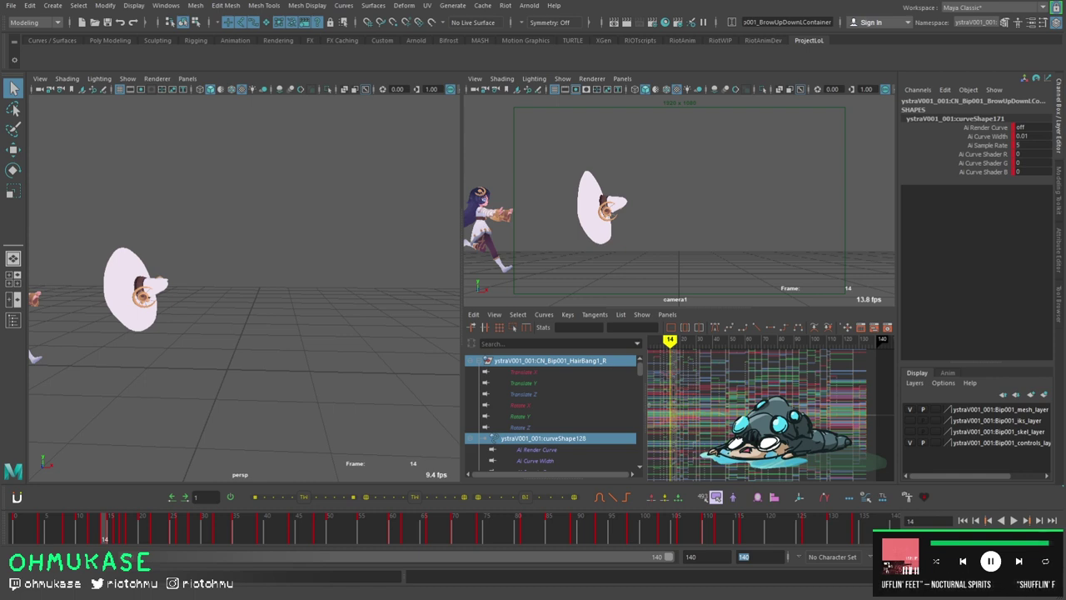
Play the animation around the hat jump, stop near frame 17, and select the character's spine control.
{"action": "key", "text": "alt+v"}
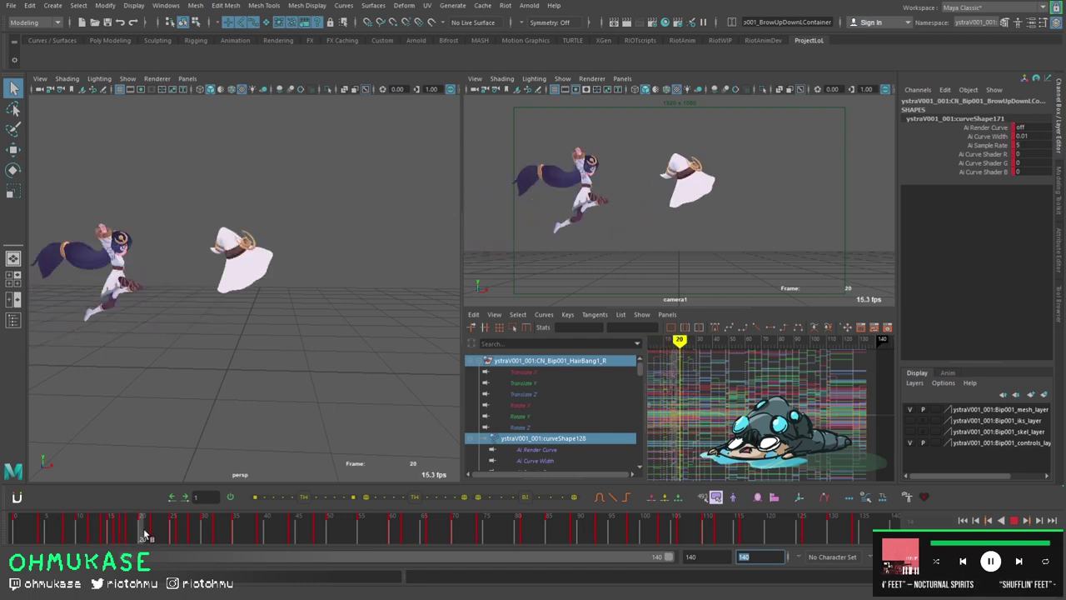
{"action": "left_click", "coordinate": [108, 537]}
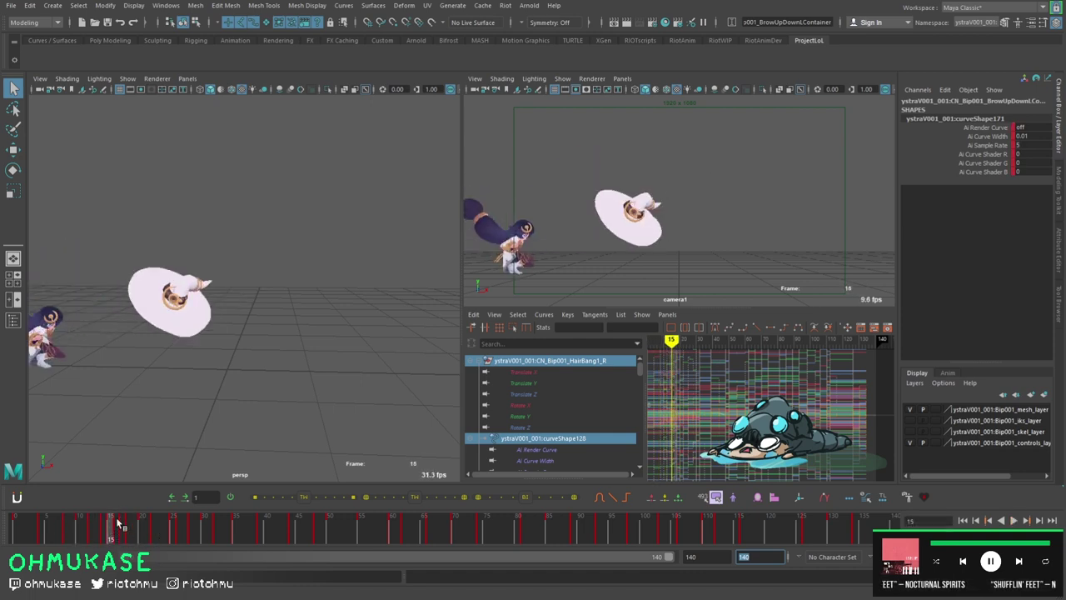
{"action": "key", "text": "period"}
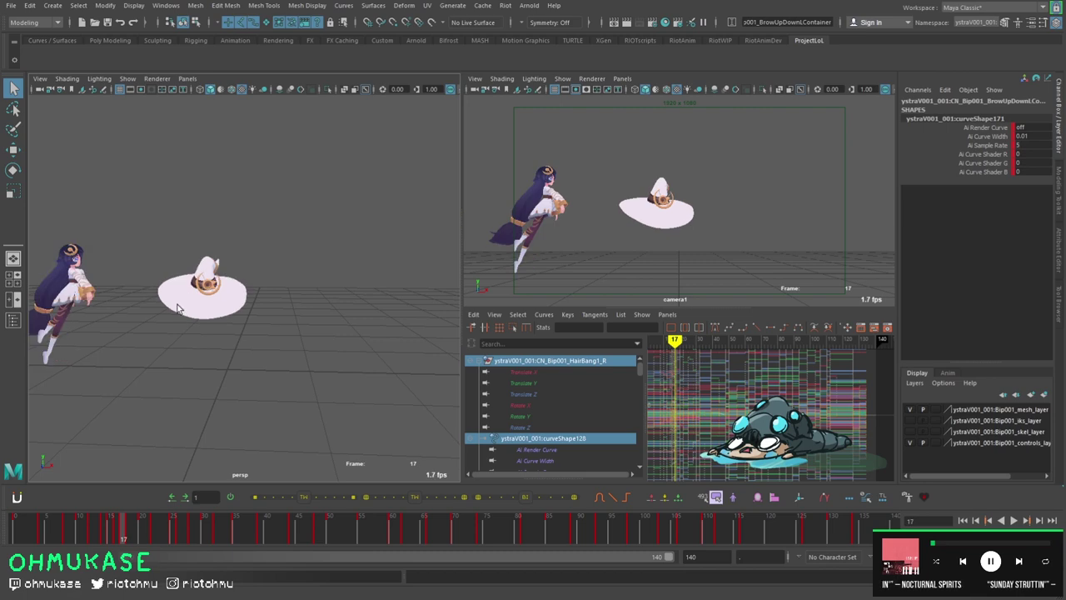
{"action": "mouse_move", "coordinate": [214, 244]}
{"action": "right_mouse_down", "text": "alt"}
{"action": "mouse_move", "coordinate": [360, 301]}
{"action": "mouse_move", "coordinate": [220, 244]}
{"action": "right_mouse_up", "text": "alt"}
{"action": "left_click", "coordinate": [220, 244]}
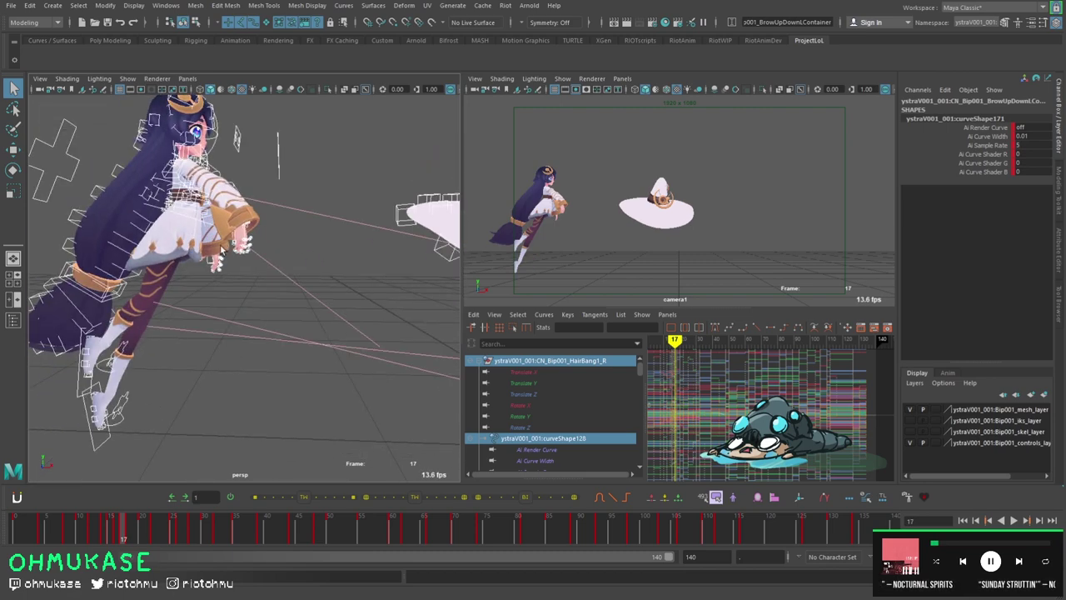
{"action": "left_click_drag", "start_coordinate": [220, 244], "coordinate": [236, 219], "text": "alt"}
{"action": "key", "text": "w"}
{"action": "left_click", "coordinate": [237, 220]}
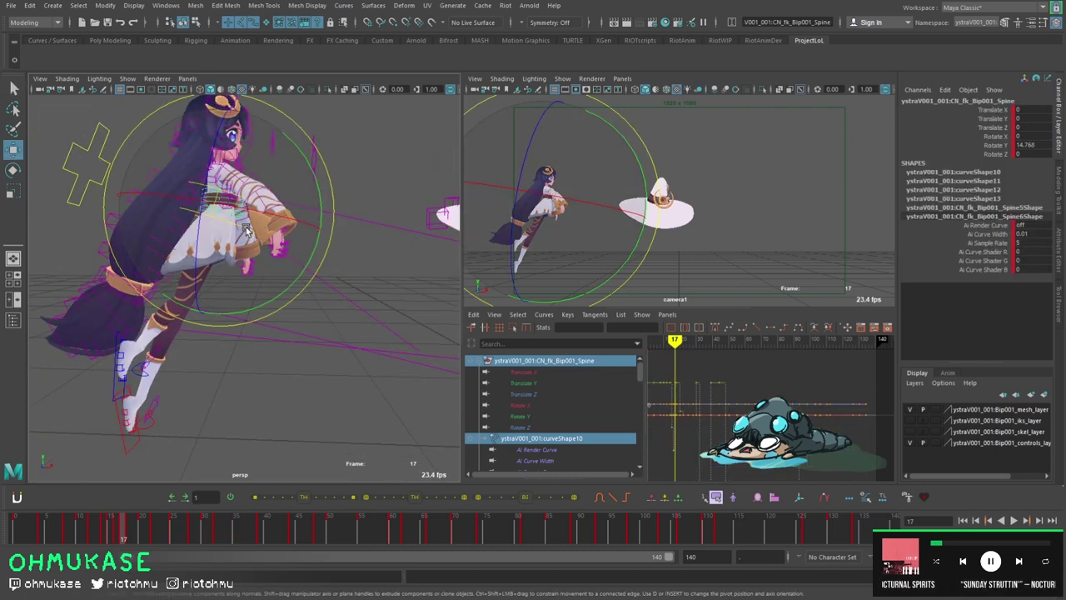
Step through frames 15 to 18 and look around the character to examine the takeoff poses.
{"action": "key", "text": "comma"}
{"action": "key", "text": "e"}
{"action": "key", "text": "period"}
{"action": "key", "text": "period"}
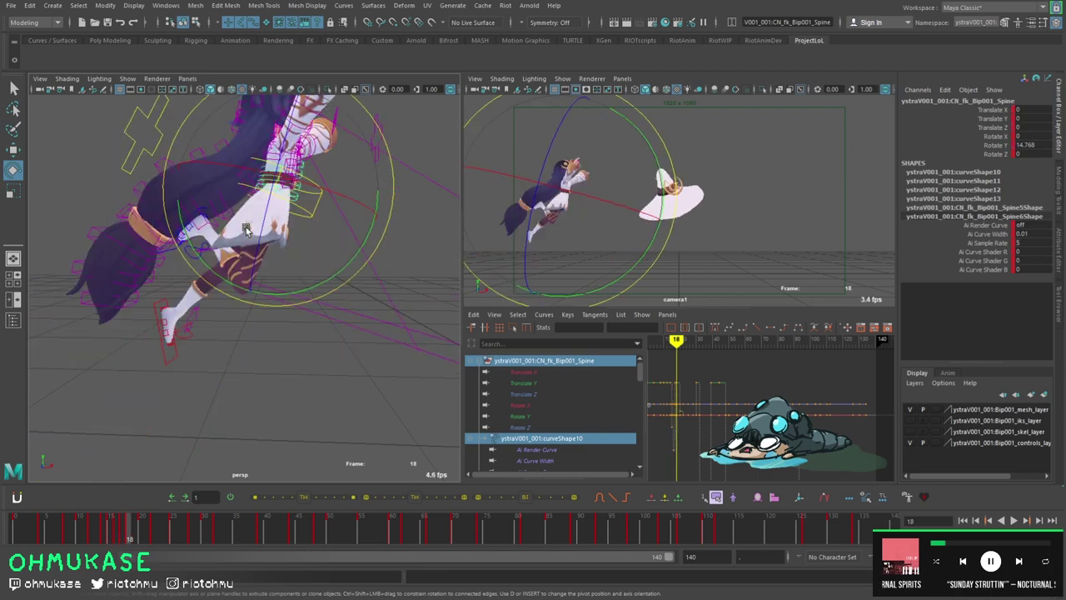
{"action": "key", "text": "comma"}
{"action": "key", "text": "comma"}
{"action": "key", "text": "period"}
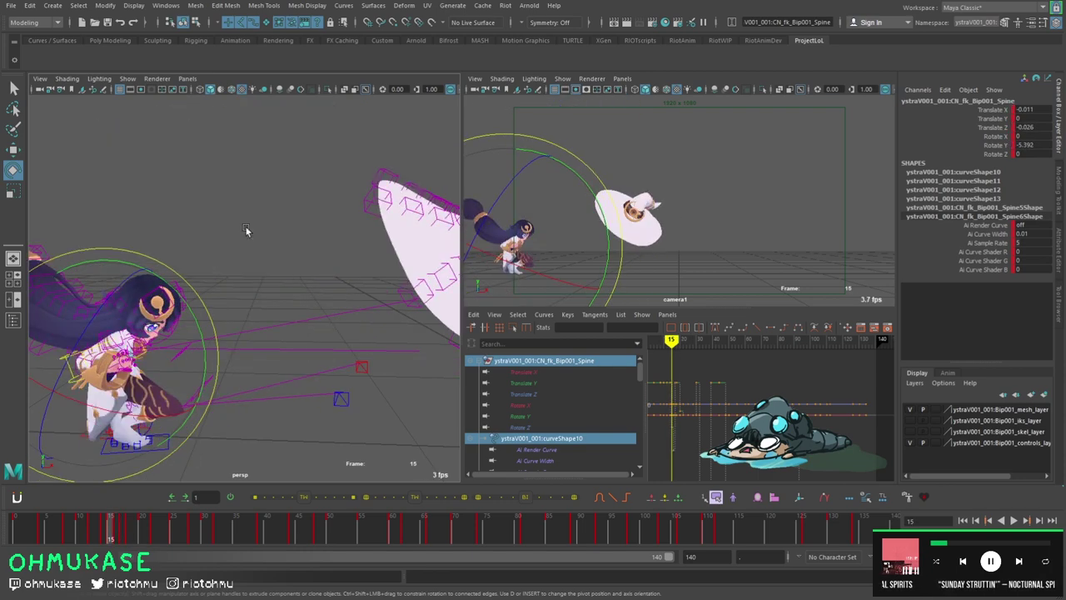
{"action": "key", "text": "period"}
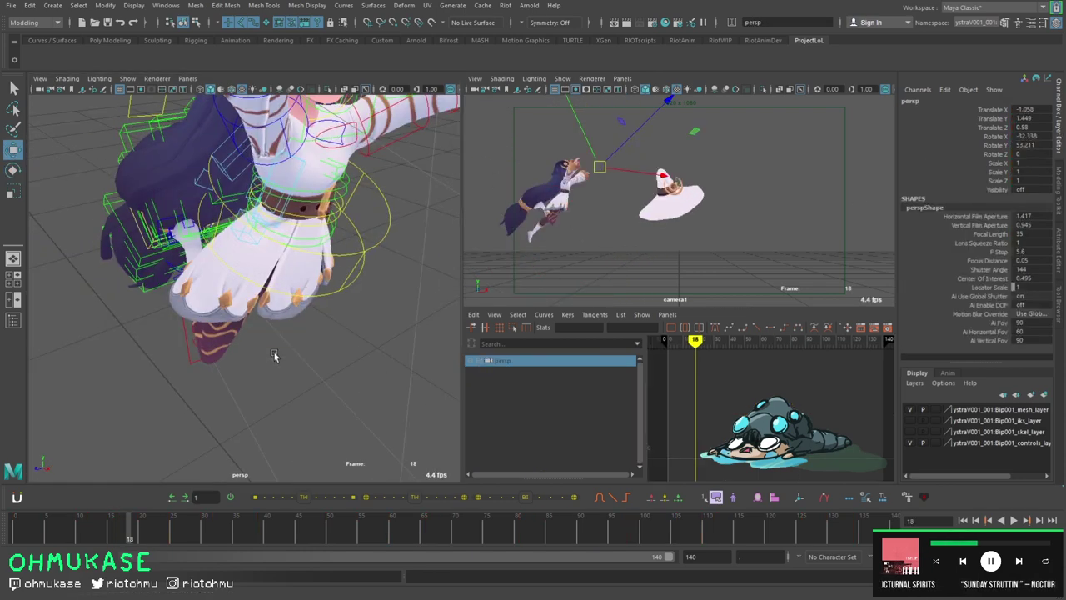
{"action": "left_click", "coordinate": [275, 357]}
{"action": "left_click_drag", "start_coordinate": [288, 330], "coordinate": [442, 98], "text": "alt"}
{"action": "left_click", "coordinate": [354, 252]}
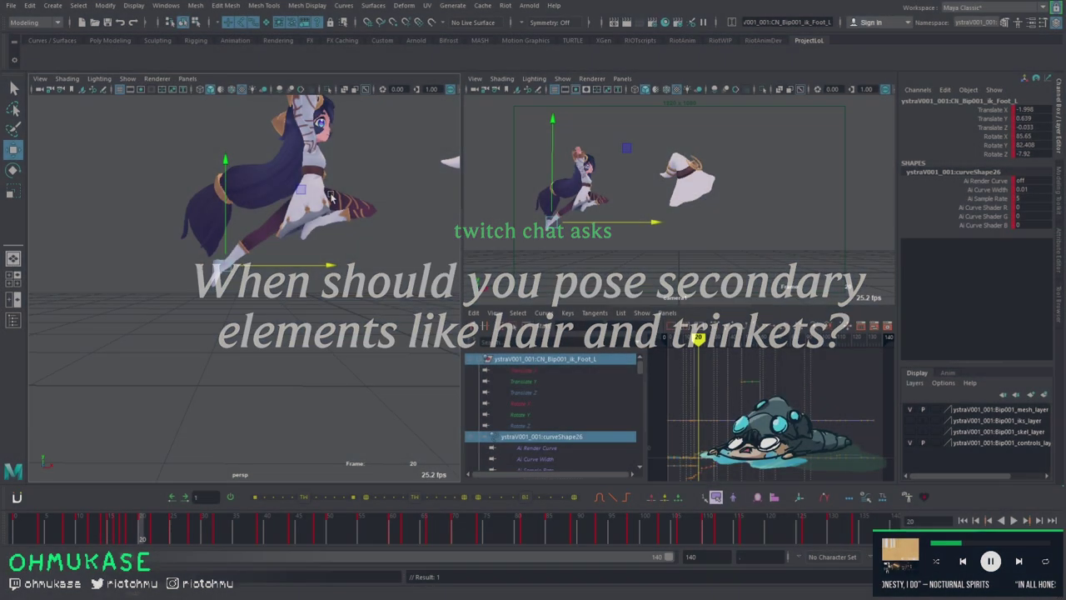
Try rotating the base hair control at frame 20, and undo the rotation.
{"action": "left_click_drag", "start_coordinate": [282, 304], "coordinate": [334, 246], "text": "alt"}
{"action": "left_click", "coordinate": [305, 212]}
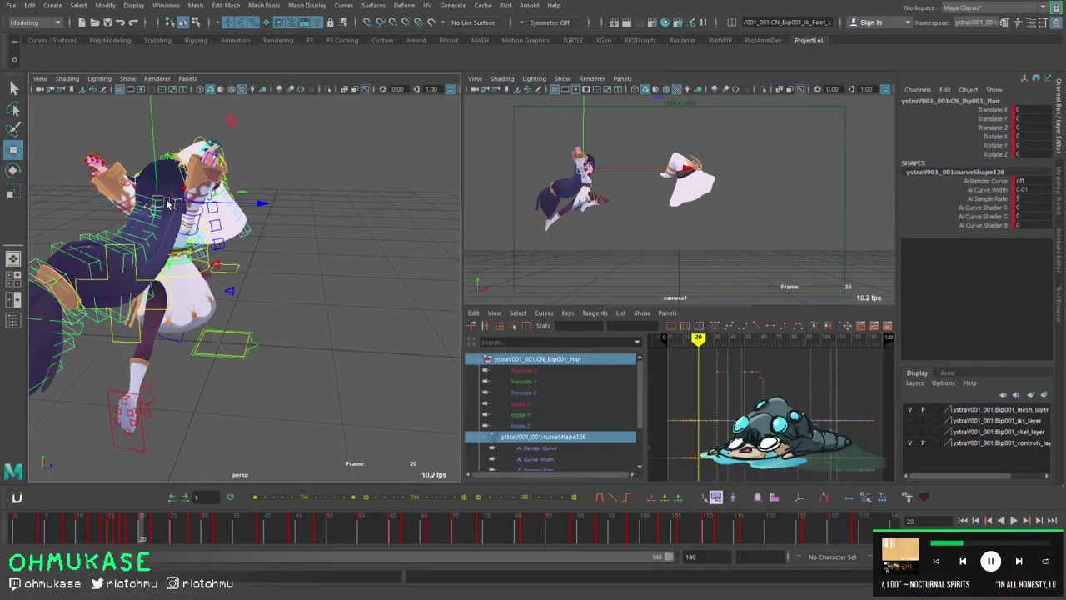
{"action": "scroll", "coordinate": [304, 213], "scroll_direction": "up", "scroll_amount": 8}
{"action": "key", "text": "e"}
{"action": "scroll", "coordinate": [281, 219], "scroll_direction": "down", "scroll_amount": 8}
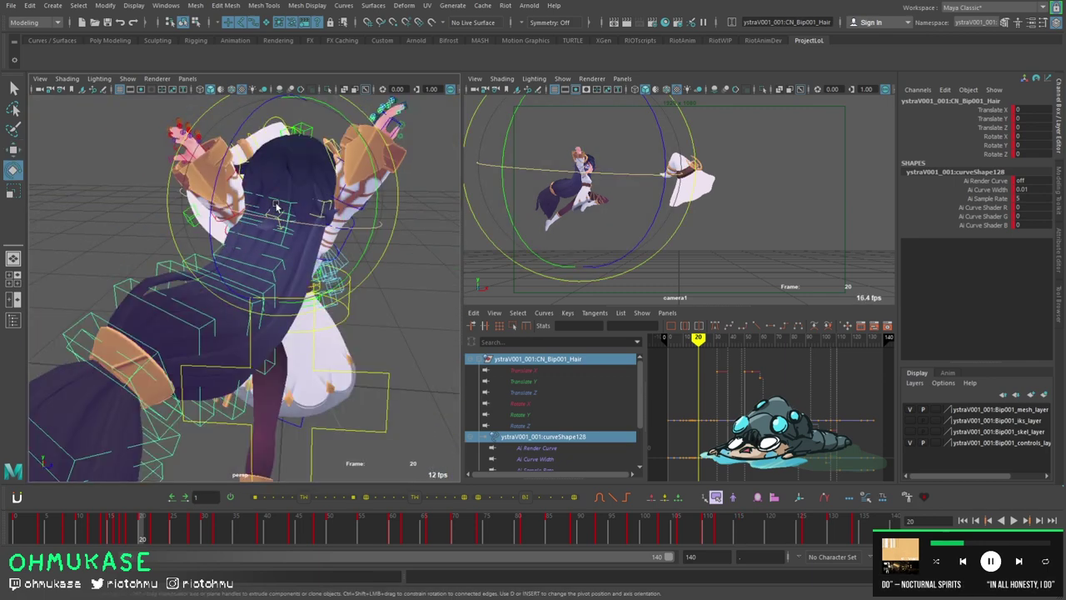
{"action": "left_click_drag", "start_coordinate": [281, 220], "coordinate": [293, 221]}
{"action": "key", "text": "ctrl+z"}
{"action": "key", "text": "w"}
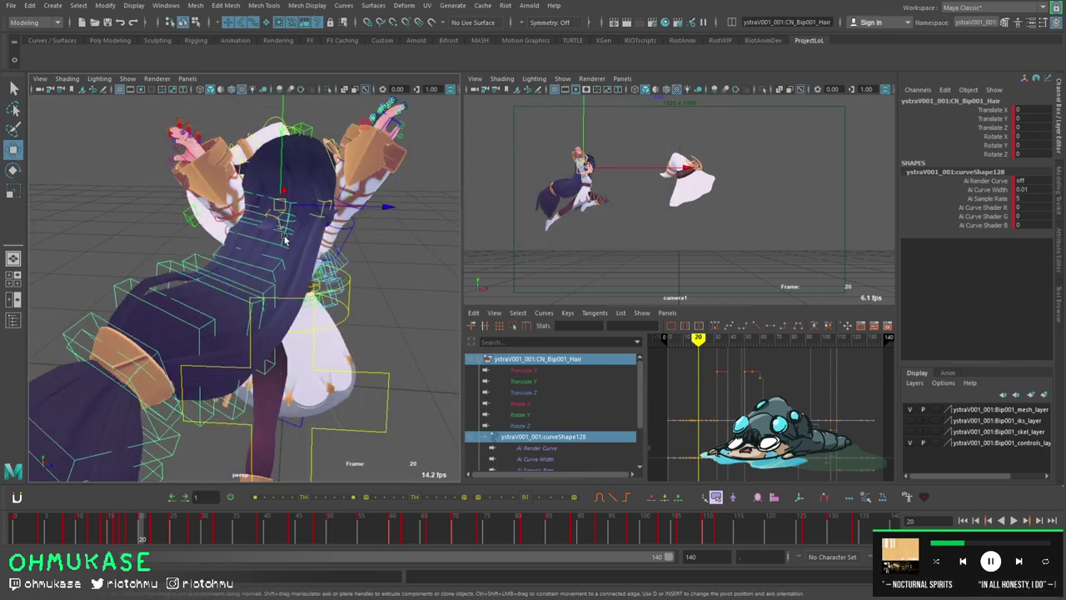
Examine the frame 20 leap pose from several angles, selecting the hair, left foot IK and head controls.
{"action": "left_click_drag", "start_coordinate": [240, 372], "coordinate": [176, 370], "text": "alt"}
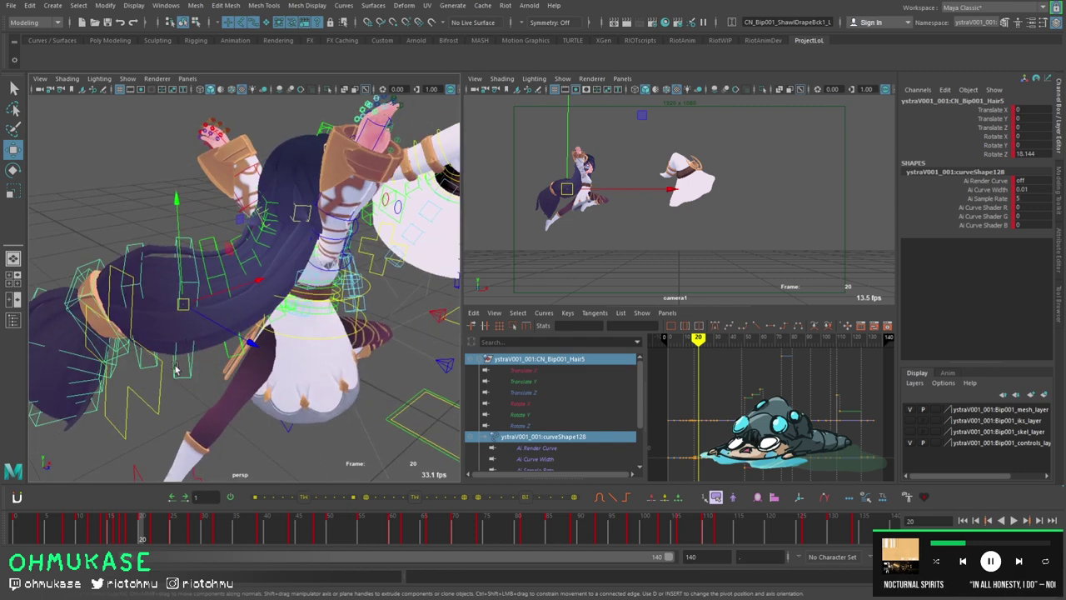
{"action": "left_click_drag", "start_coordinate": [183, 311], "coordinate": [232, 239], "text": "alt"}
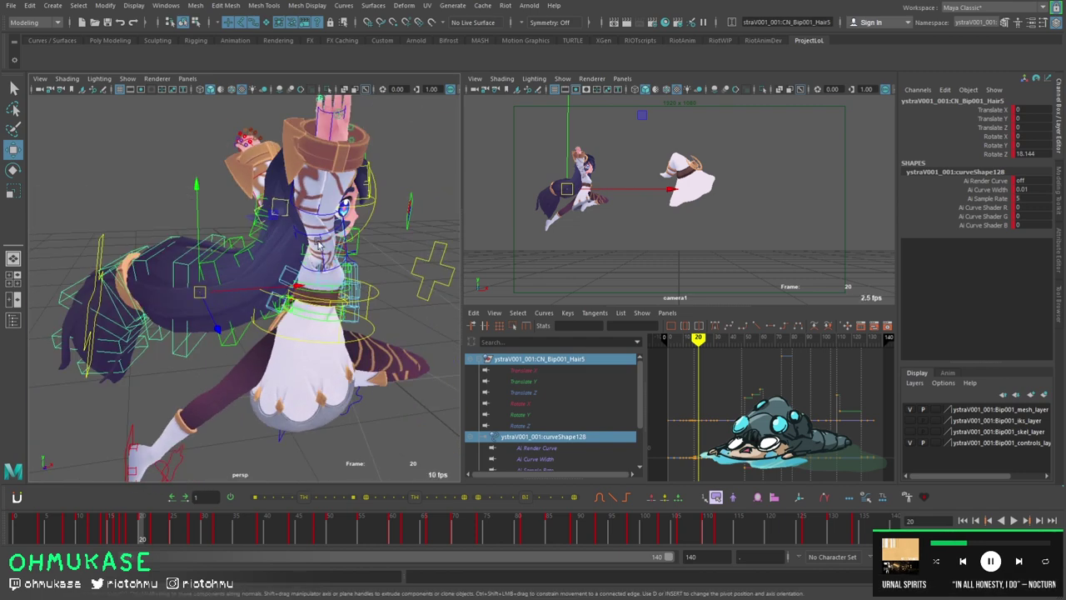
{"action": "left_click_drag", "start_coordinate": [319, 246], "coordinate": [174, 332], "text": "alt"}
{"action": "left_click", "coordinate": [123, 309]}
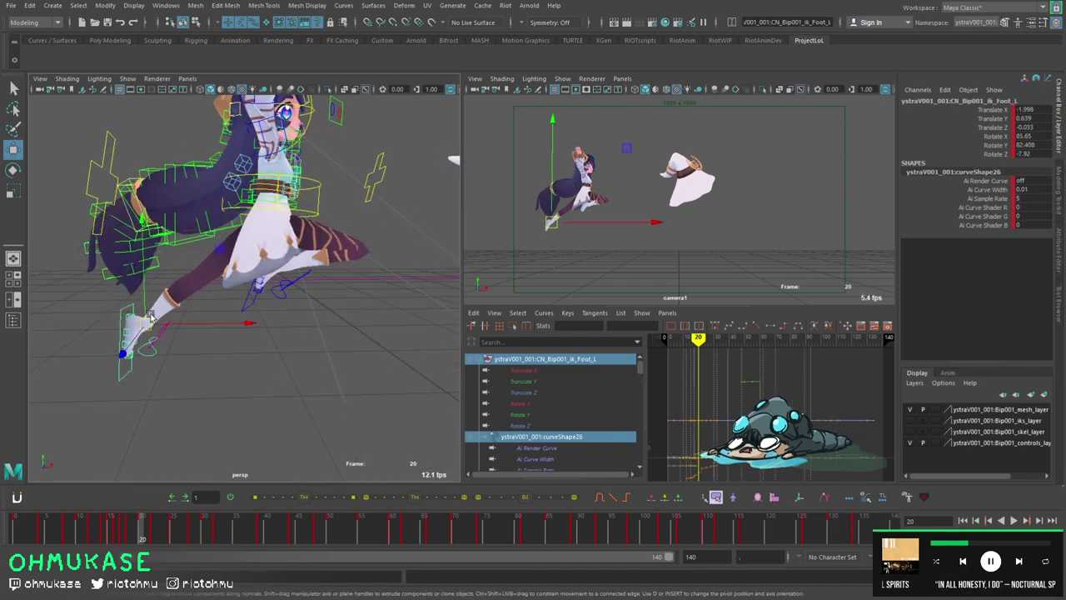
{"action": "left_click_drag", "start_coordinate": [163, 288], "coordinate": [289, 151], "text": "alt"}
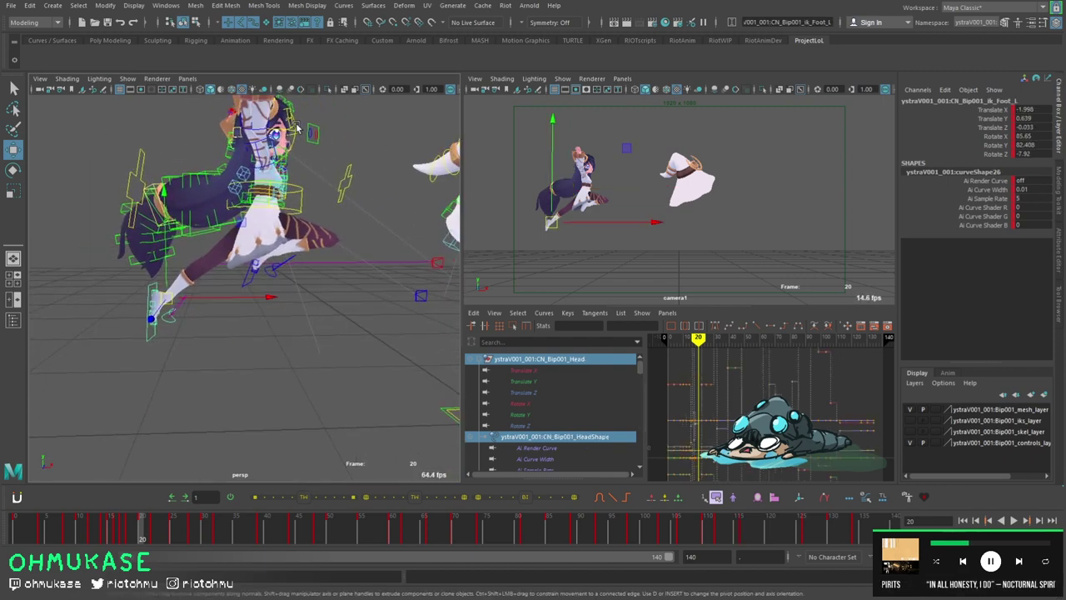
{"action": "left_click", "coordinate": [296, 127]}
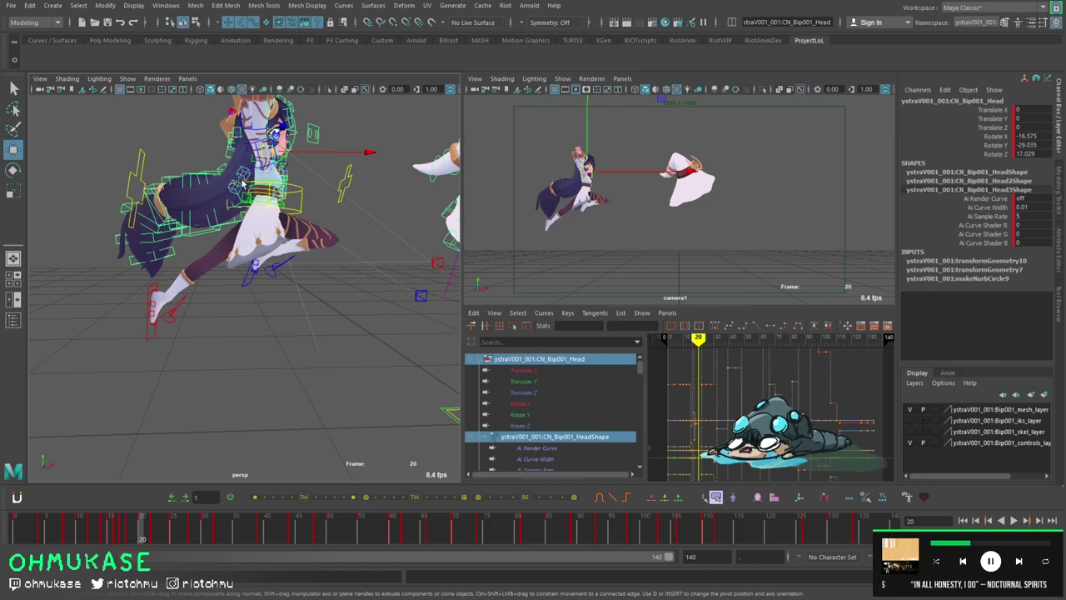
{"action": "left_click_drag", "start_coordinate": [236, 188], "coordinate": [141, 298], "text": "alt"}
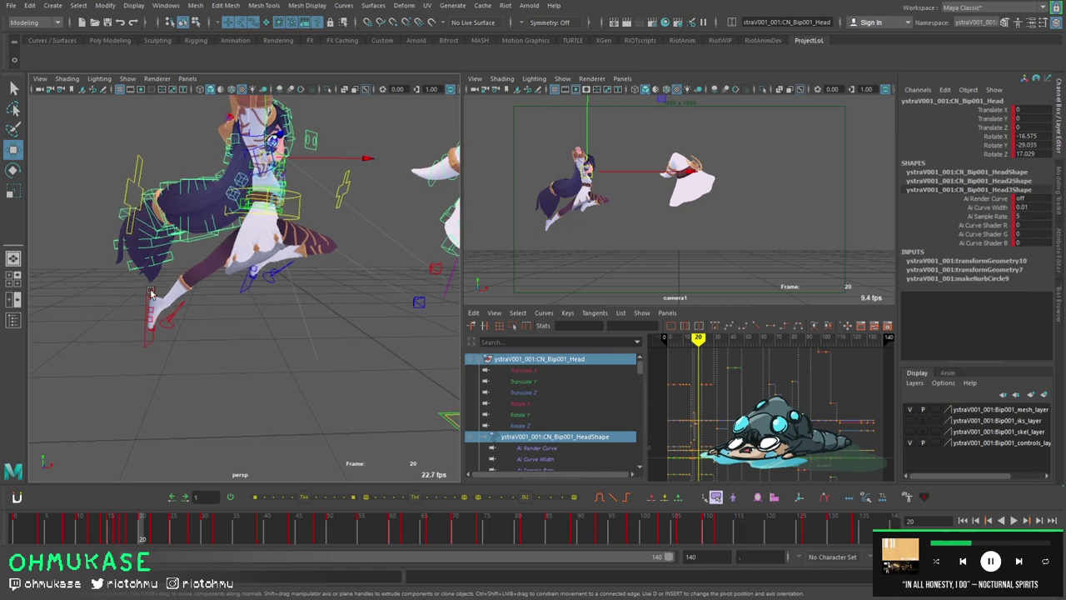
{"action": "key", "text": "ctrl+z"}
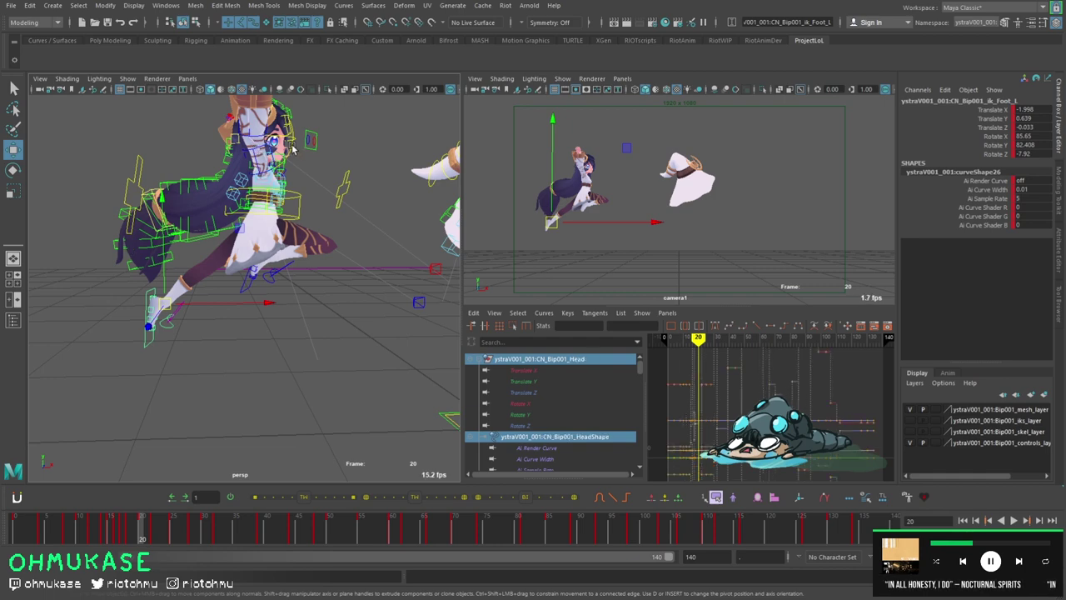
Try rotating the head control to test a different head angle at frame 20.
{"action": "left_click", "coordinate": [292, 148]}
{"action": "key", "text": "e"}
{"action": "left_click_drag", "start_coordinate": [293, 158], "coordinate": [223, 197]}
{"action": "key", "text": "w"}
{"action": "left_click", "coordinate": [289, 180]}
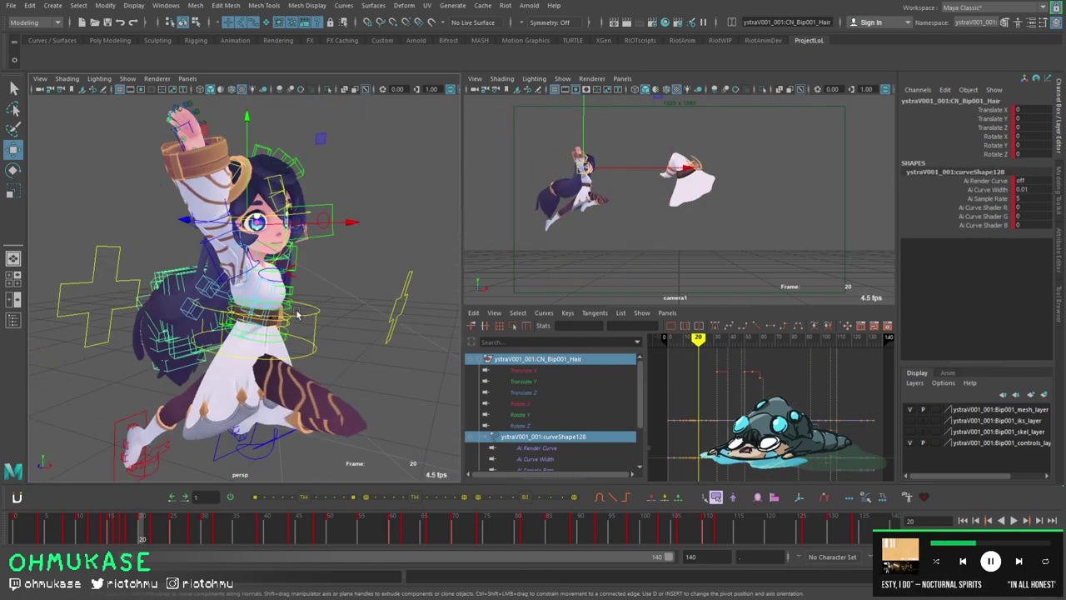
Inspect how the hair relates to the head from front and back at frame 20, selecting the hair and head controls.
{"action": "left_click", "coordinate": [260, 219]}
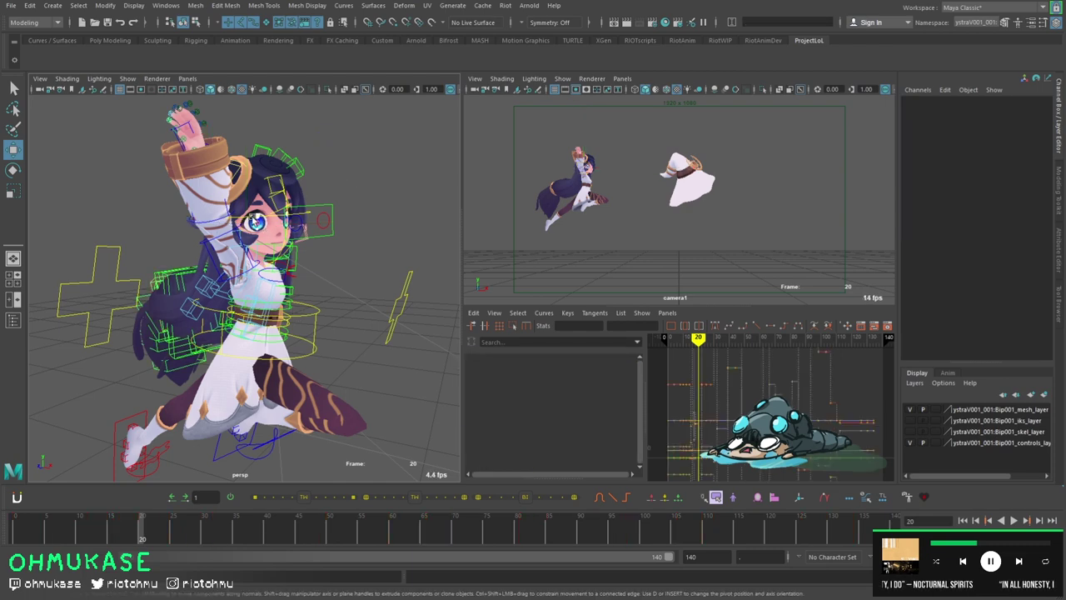
{"action": "left_click", "coordinate": [255, 221]}
{"action": "left_click_drag", "start_coordinate": [255, 221], "coordinate": [242, 213], "text": "alt"}
{"action": "left_click", "coordinate": [309, 258]}
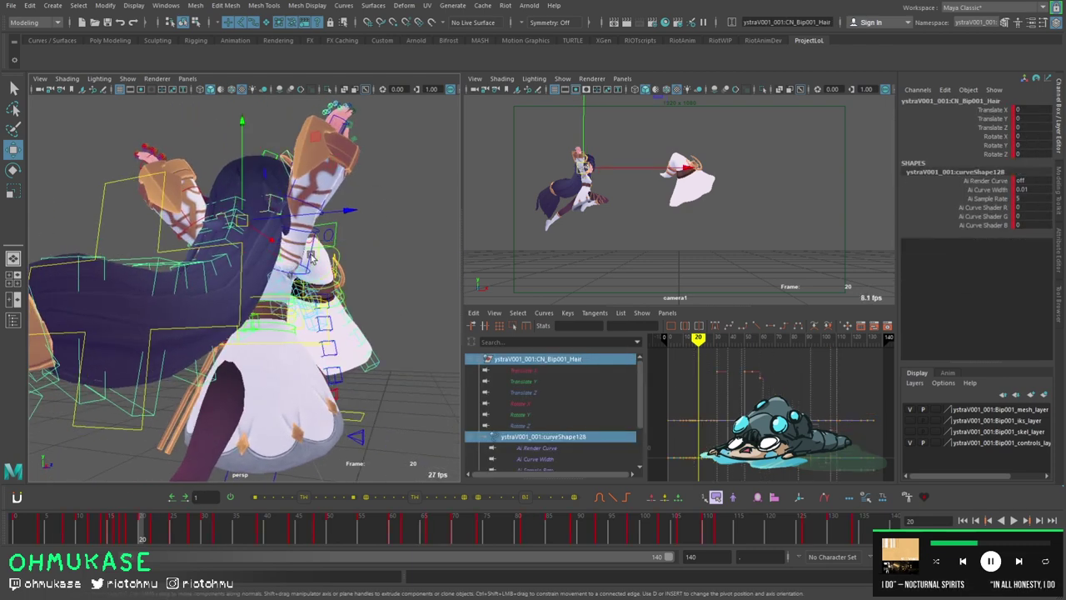
{"action": "key", "text": "e"}
{"action": "mouse_move", "coordinate": [310, 259]}
{"action": "left_mouse_down", "text": "alt"}
{"action": "mouse_move", "coordinate": [302, 182]}
{"action": "mouse_move", "coordinate": [296, 274]}
{"action": "left_mouse_up", "text": "alt"}
{"action": "key", "text": "w"}
{"action": "left_click", "coordinate": [309, 212]}
{"action": "key", "text": "e"}
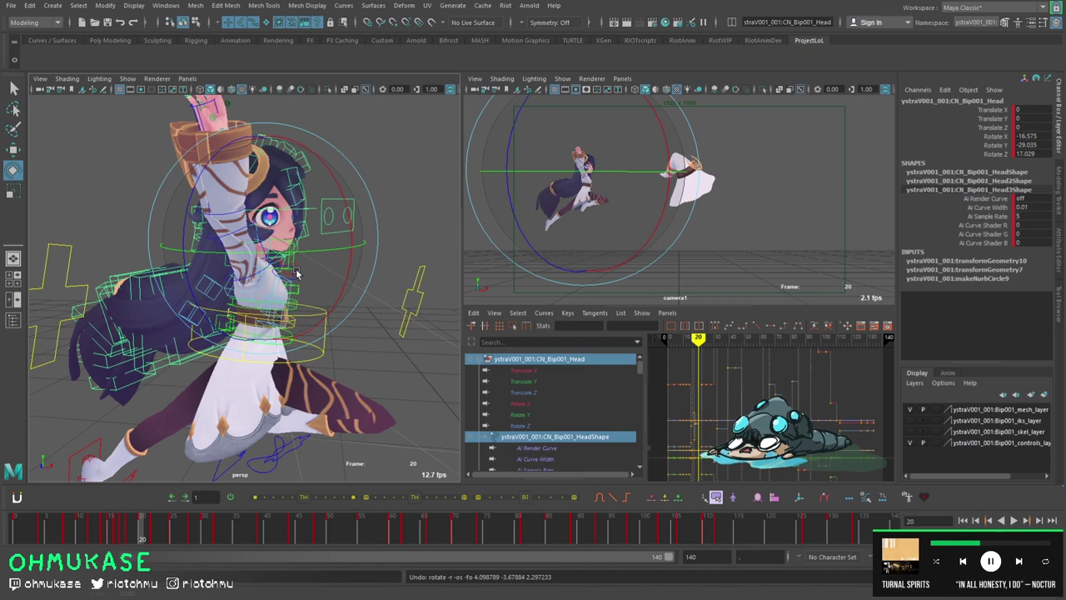
Play back the full animation to review the motion, and stop the playback.
{"action": "left_click_drag", "start_coordinate": [300, 267], "coordinate": [117, 530], "text": "alt"}
{"action": "key", "text": "alt+v"}
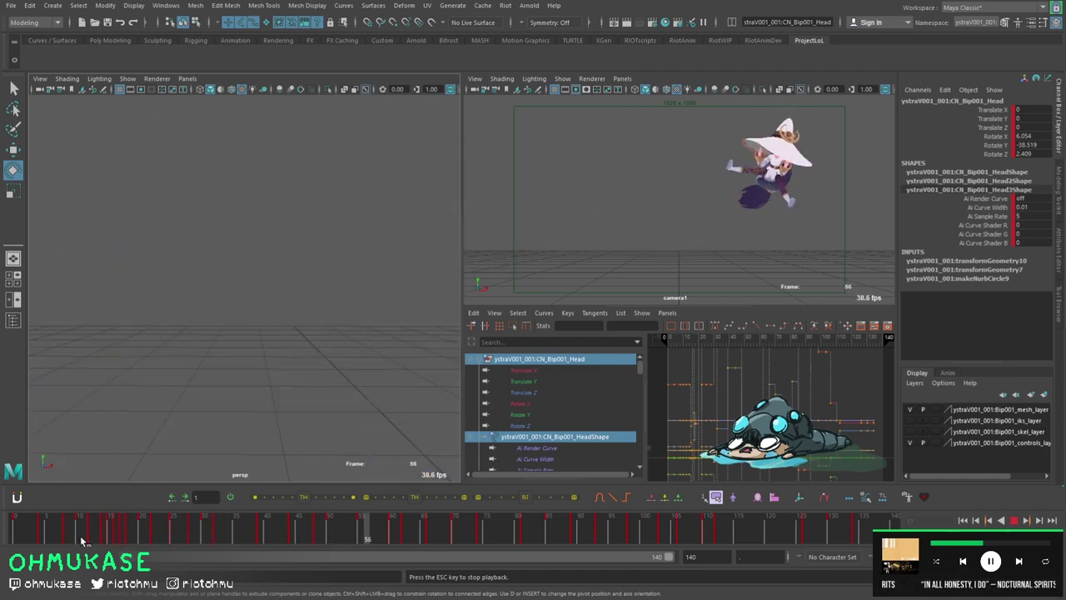
{"action": "key", "text": "Escape"}
Step through the takeoff up to frame 20 with both foot IK controls selected to examine the leg poses.
{"action": "left_click_drag", "start_coordinate": [204, 423], "coordinate": [137, 489], "text": "alt"}
{"action": "key", "text": "alt+comma"}
{"action": "key", "text": "alt+comma"}
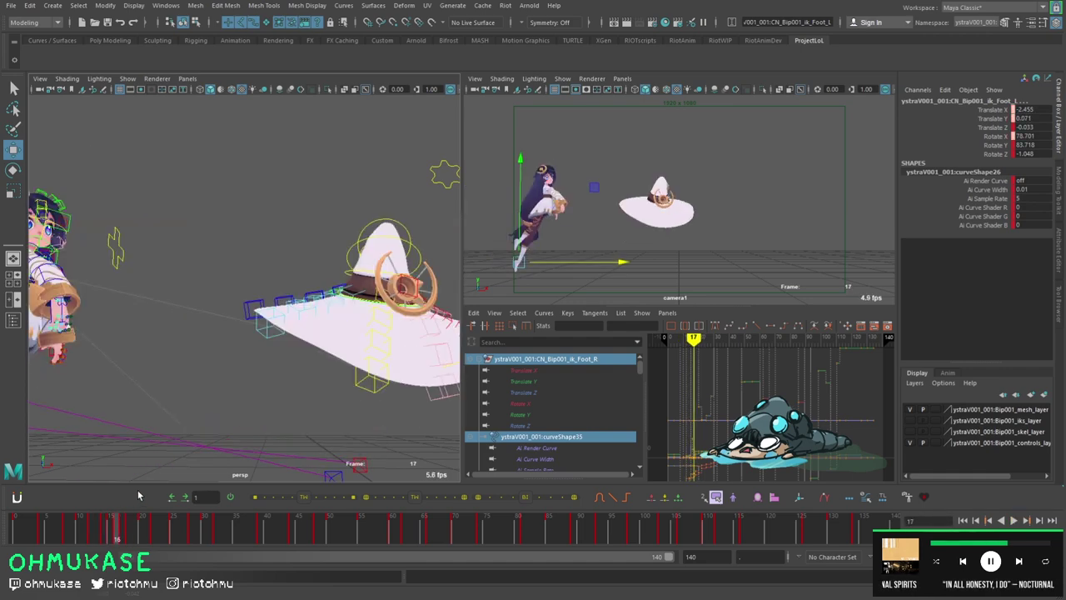
{"action": "key", "text": "alt+period"}
{"action": "key", "text": "alt+period"}
{"action": "key", "text": "alt+period"}
{"action": "key", "text": "alt+period"}
{"action": "key", "text": "alt+period"}
{"action": "key", "text": "alt+period"}
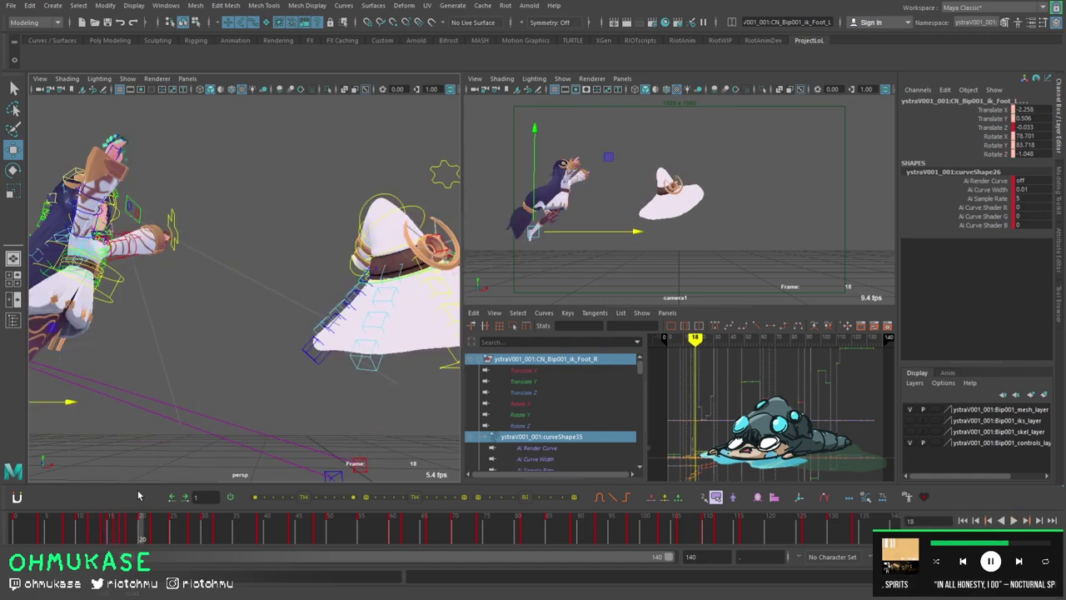
{"action": "left_click_drag", "start_coordinate": [142, 450], "coordinate": [173, 195], "text": "alt"}
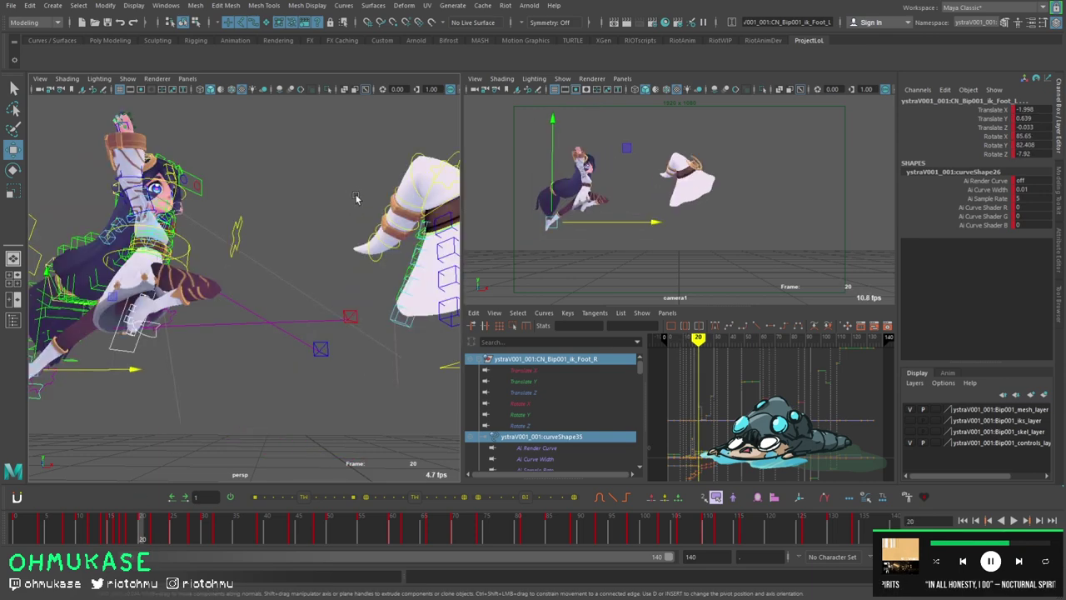
Select the upper arm FK controls and step forward toward frame 25 to examine the arm swing.
{"action": "key", "text": "alt+comma"}
{"action": "key", "text": "alt+comma"}
{"action": "left_click", "coordinate": [229, 224]}
{"action": "key", "text": "e"}
{"action": "key", "text": "alt+period"}
{"action": "key", "text": "alt+period"}
{"action": "key", "text": "alt+period"}
{"action": "key", "text": "alt+period"}
{"action": "key", "text": "alt+period"}
Inspect the upper body up close at frame 25, and step back to frame 20 to compare the arm poses.
{"action": "scroll", "coordinate": [167, 233], "scroll_direction": "up", "scroll_amount": 8}
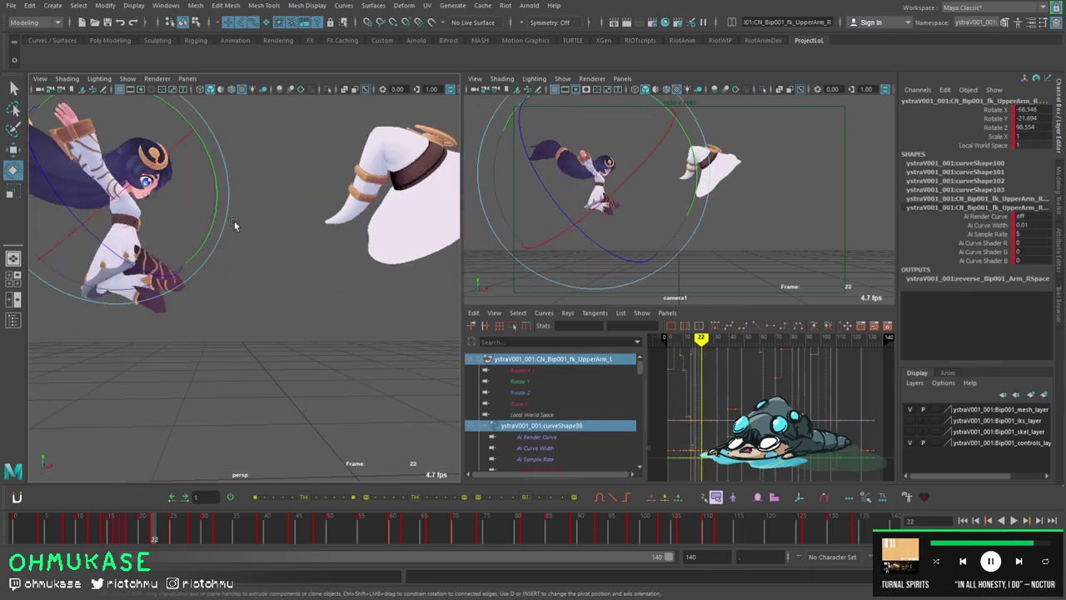
{"action": "scroll", "coordinate": [110, 244], "scroll_direction": "down", "scroll_amount": 6}
{"action": "scroll", "coordinate": [125, 246], "scroll_direction": "up", "scroll_amount": 5}
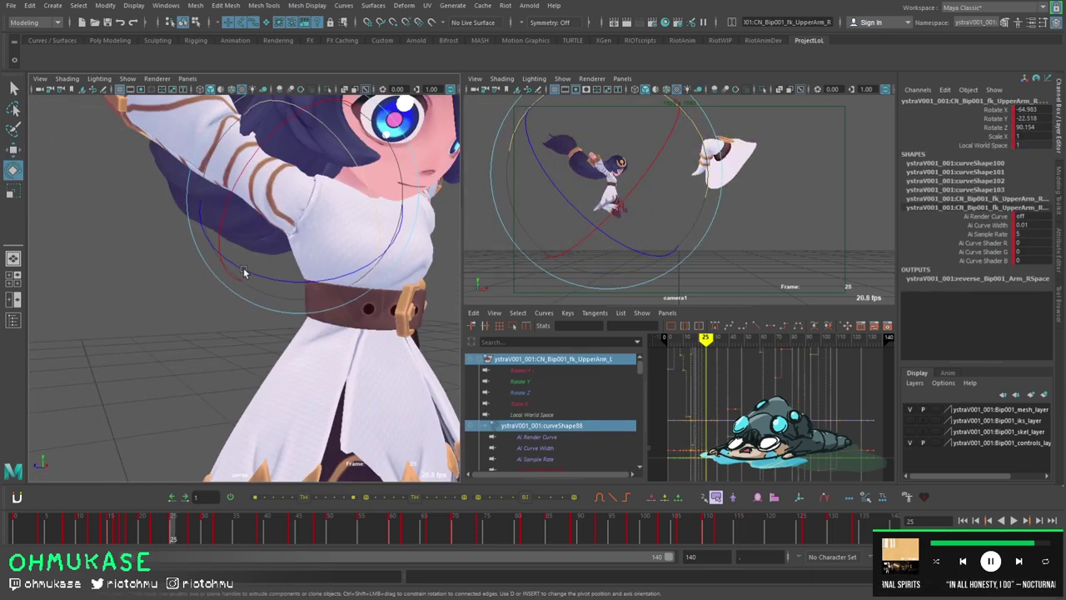
{"action": "scroll", "coordinate": [142, 249], "scroll_direction": "down", "scroll_amount": 5}
{"action": "scroll", "coordinate": [156, 252], "scroll_direction": "up", "scroll_amount": 2}
{"action": "key", "text": "alt+comma"}
{"action": "key", "text": "alt+comma"}
{"action": "key", "text": "alt+comma"}
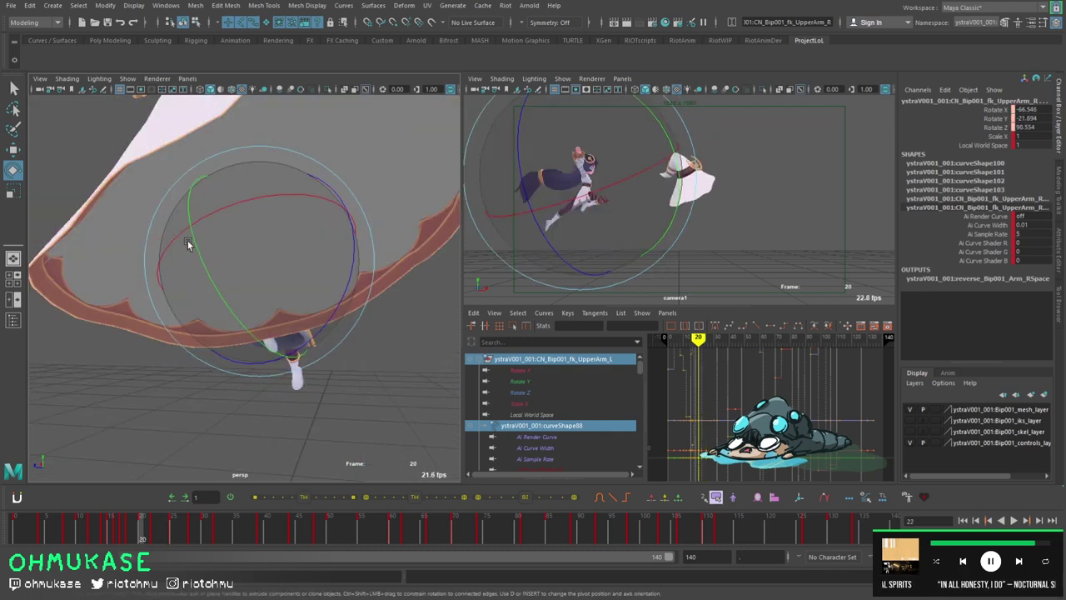
{"action": "left_click_drag", "start_coordinate": [170, 245], "coordinate": [344, 258], "text": "alt"}
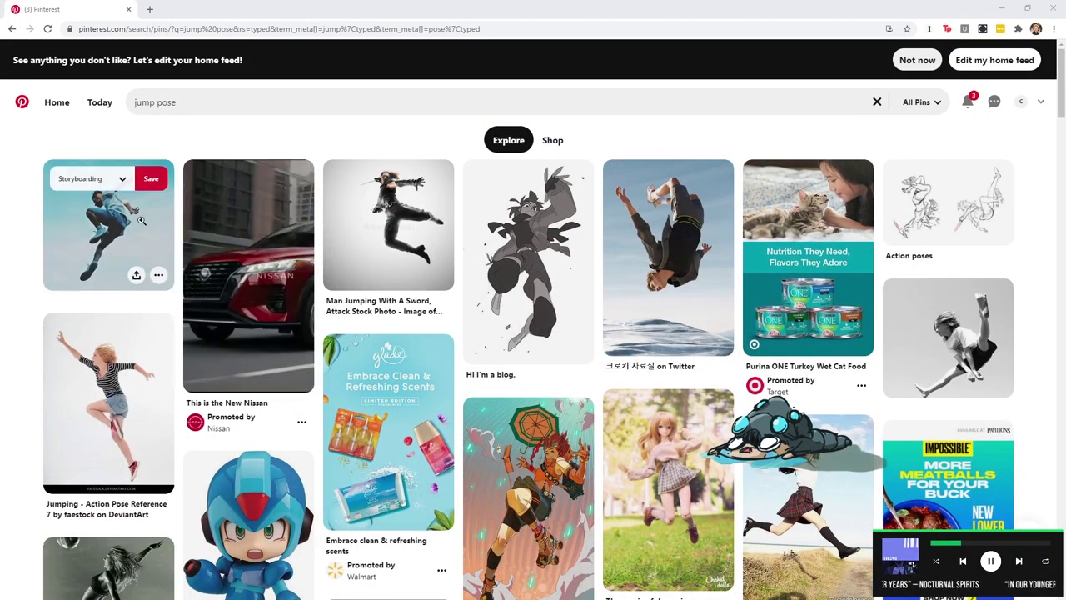
Browse the jump pose results on Pinterest, and open a pin in a new browser tab.
{"action": "scroll", "coordinate": [142, 221], "scroll_direction": "down", "scroll_amount": 3}
{"action": "scroll", "coordinate": [141, 221], "scroll_direction": "down", "scroll_amount": 3}
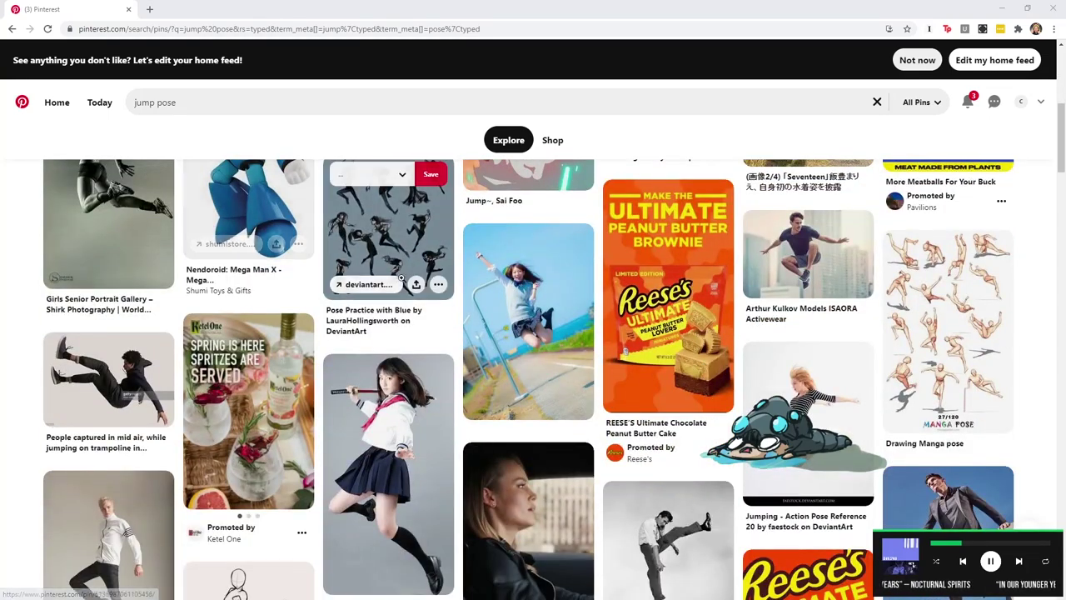
{"action": "left_click", "coordinate": [361, 284]}
{"action": "scroll", "coordinate": [116, 387], "scroll_direction": "up", "scroll_amount": 4}
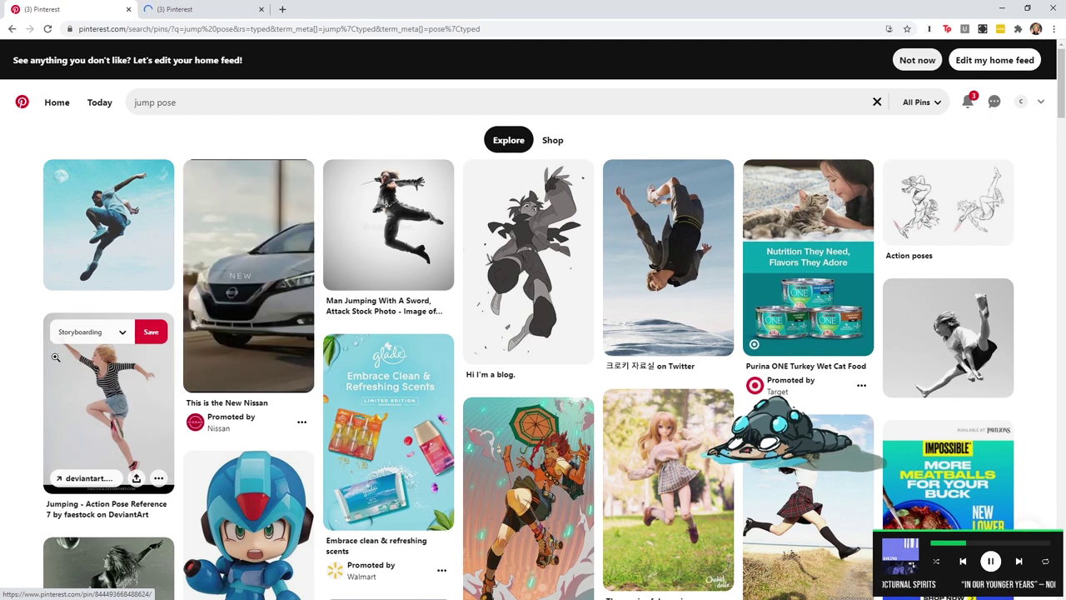
Look further down the jump pose results for leaping and mid-air body pose references.
{"action": "scroll", "coordinate": [560, 279], "scroll_direction": "down", "scroll_amount": 3}
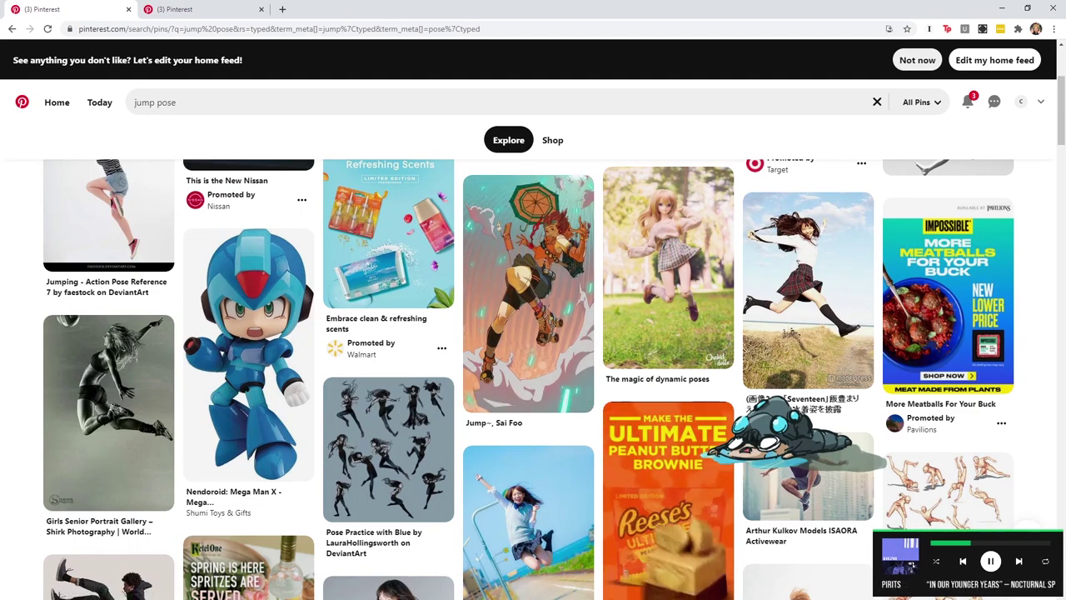
{"action": "scroll", "coordinate": [725, 181], "scroll_direction": "down", "scroll_amount": 3}
{"action": "scroll", "coordinate": [500, 375], "scroll_direction": "down", "scroll_amount": 3}
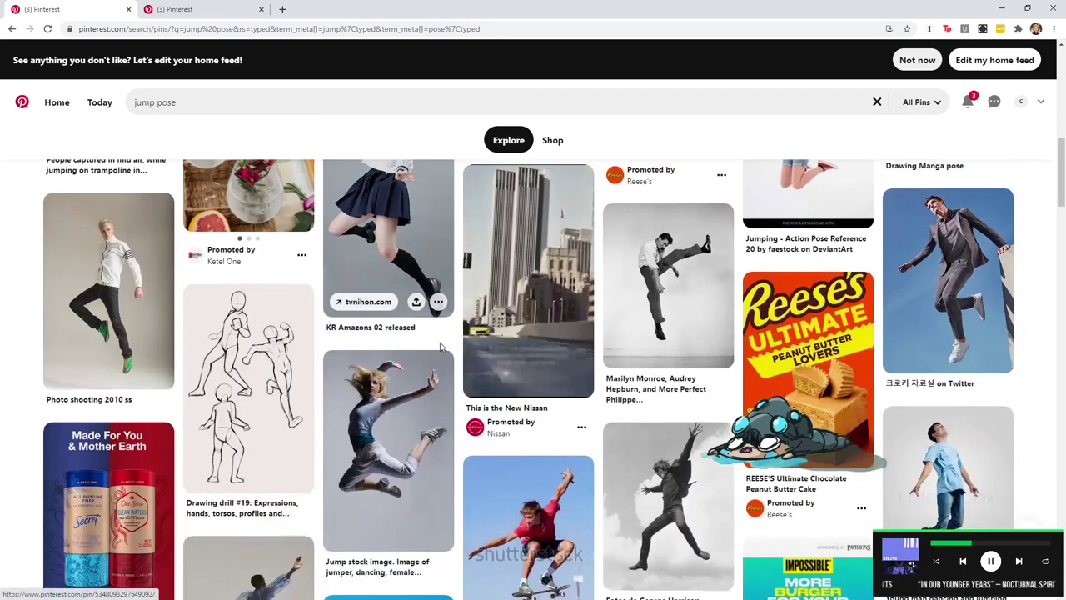
{"action": "scroll", "coordinate": [375, 346], "scroll_direction": "down", "scroll_amount": 2}
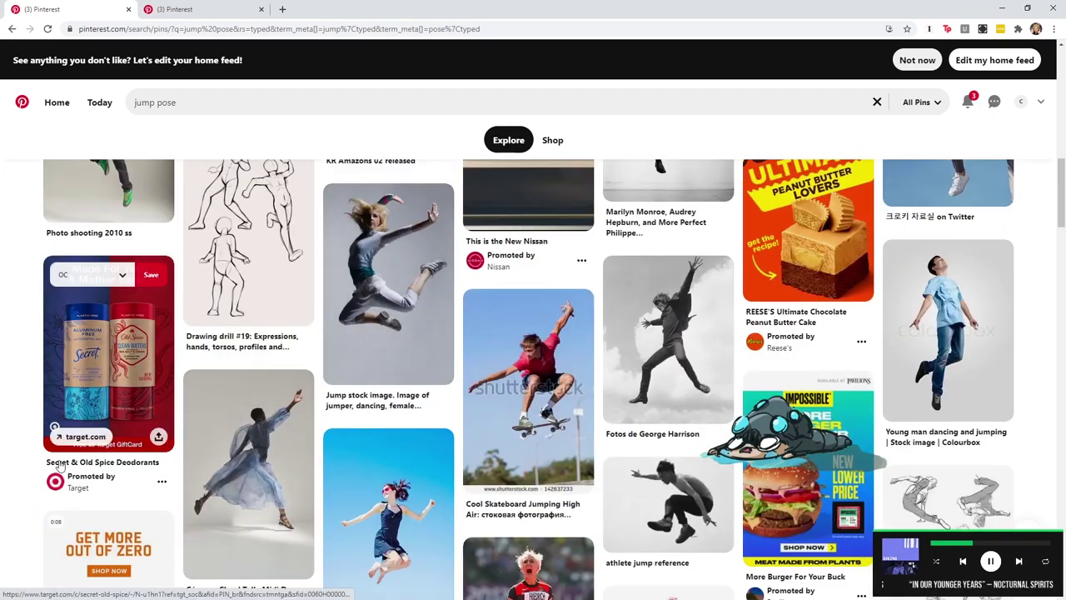
{"action": "scroll", "coordinate": [273, 402], "scroll_direction": "down", "scroll_amount": 1}
{"action": "scroll", "coordinate": [272, 401], "scroll_direction": "down", "scroll_amount": 1}
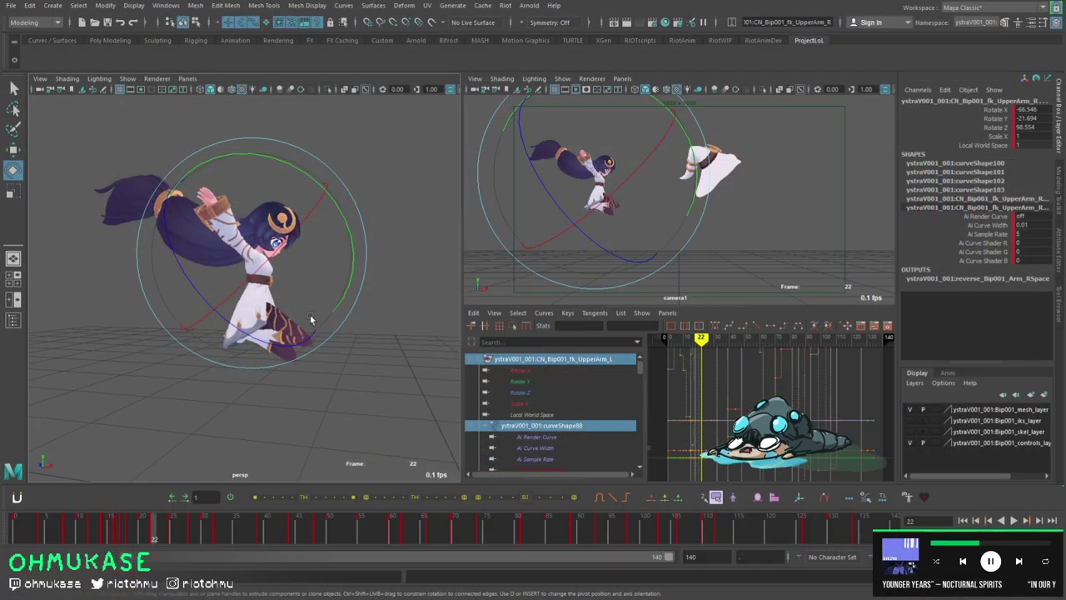
Switch to Maya, and adjust the right foot IK control in the tucked jump pose at frame 22.
{"action": "left_click_drag", "start_coordinate": [310, 314], "coordinate": [225, 318], "text": "alt"}
{"action": "key", "text": "w"}
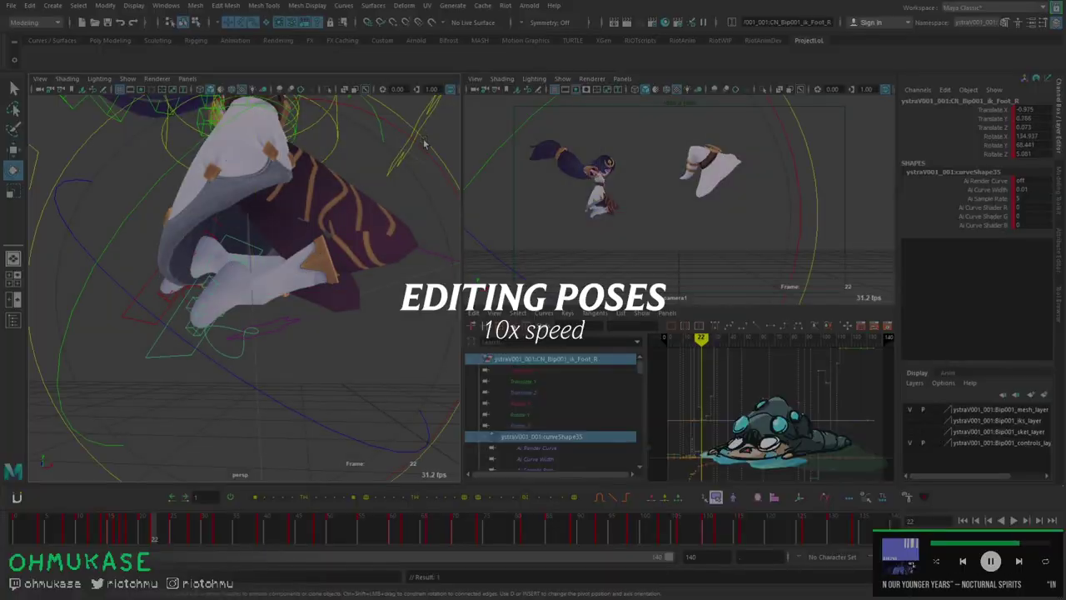
{"action": "left_click", "coordinate": [260, 249]}
{"action": "left_click_drag", "start_coordinate": [260, 249], "coordinate": [257, 207], "text": "alt"}
Refine the right arm FK controls at frame 20 and the COG control in the hat-reaching pose at frame 44.
{"action": "left_click", "coordinate": [307, 182]}
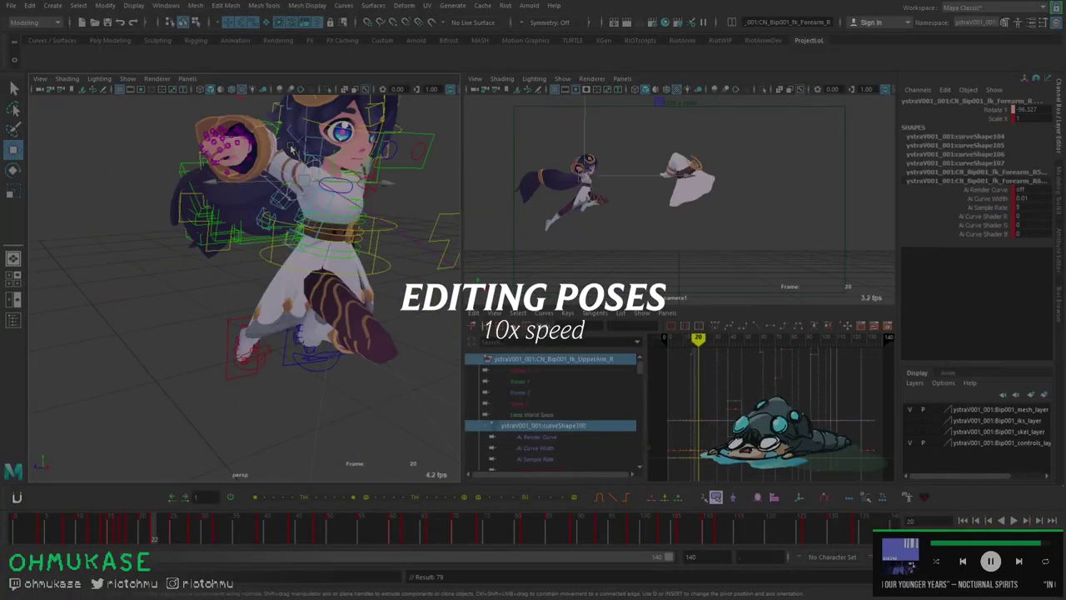
{"action": "left_click_drag", "start_coordinate": [306, 180], "coordinate": [225, 385], "text": "alt"}
{"action": "left_click", "coordinate": [331, 269]}
{"action": "key", "text": "e"}
{"action": "key", "text": "w"}
{"action": "key", "text": "e"}
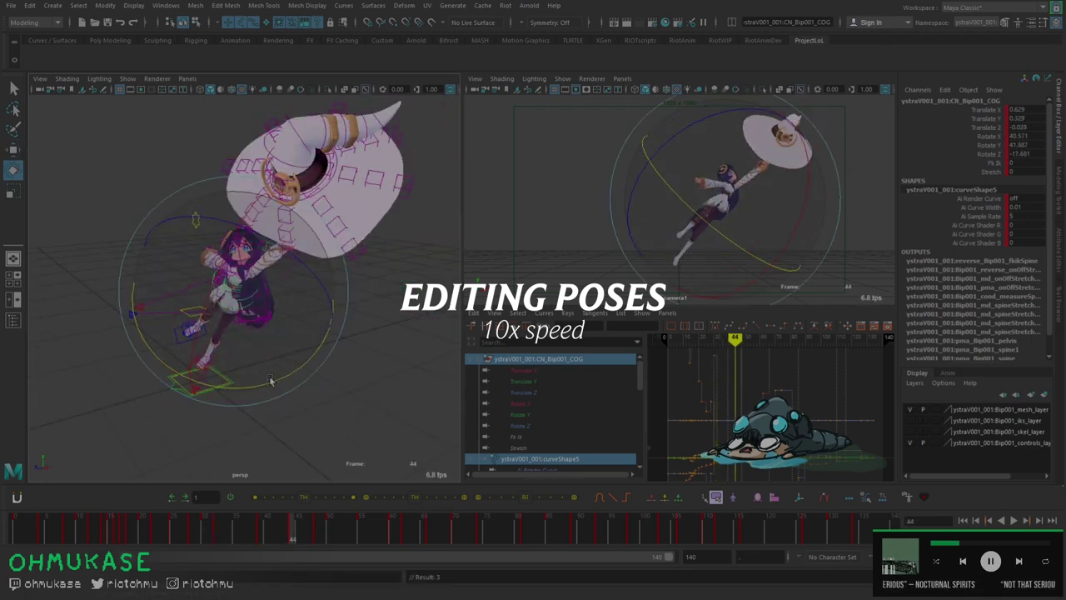
Play back the animation, stop it, and scrub to frame 14 to check the run-up before the jump.
{"action": "key", "text": "alt+v"}
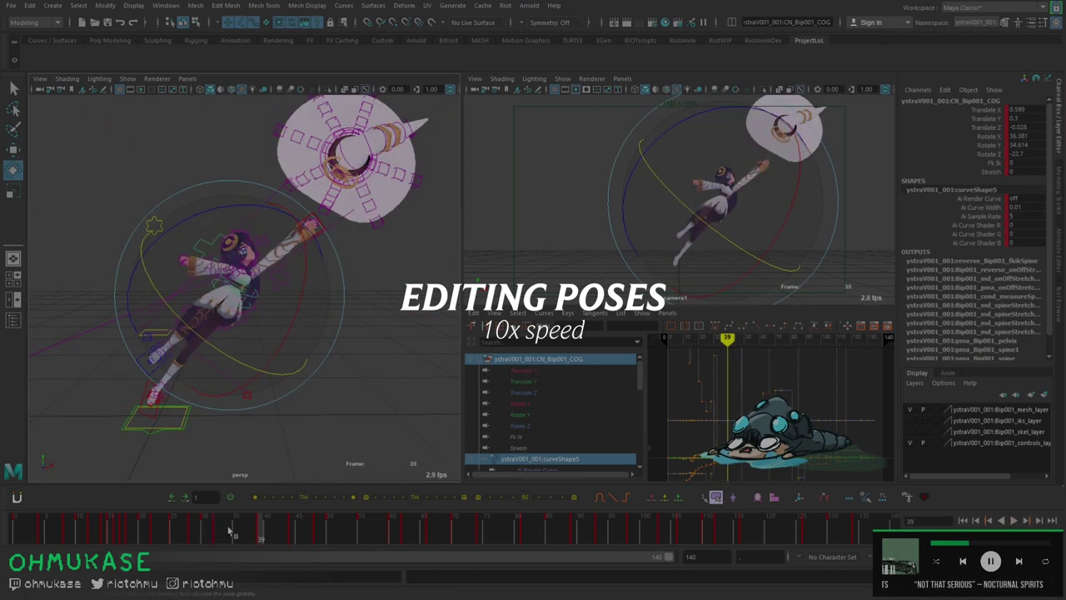
{"action": "key", "text": "Escape"}
{"action": "left_click_drag", "start_coordinate": [92, 525], "coordinate": [117, 525]}
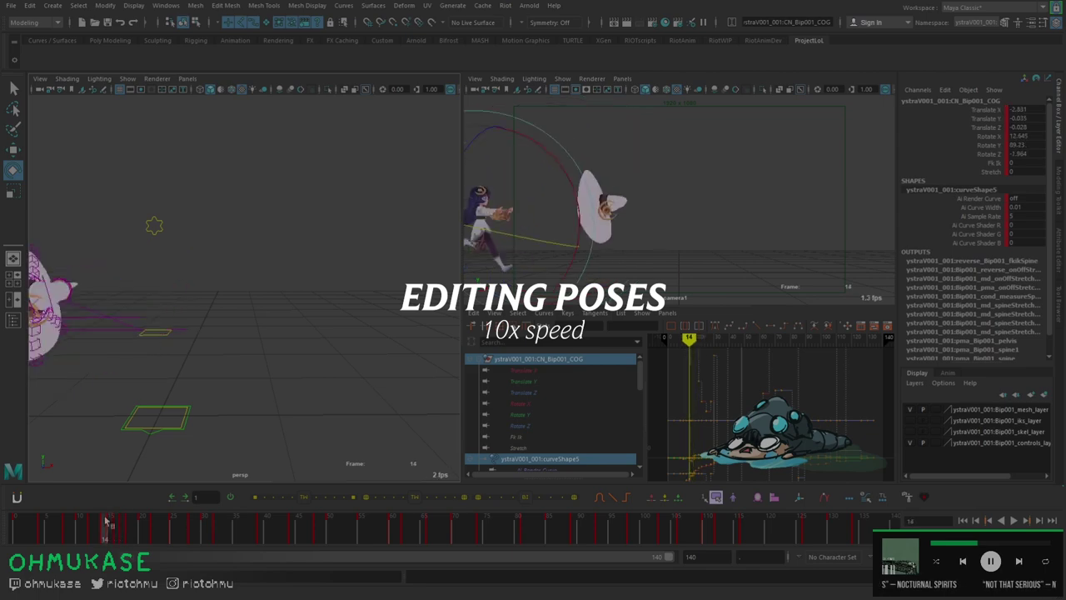
Adjust the rotation of the right clavicle control, and play back the animation to check the upper-body pose.
{"action": "key", "text": "f"}
{"action": "left_click_drag", "start_coordinate": [208, 333], "coordinate": [275, 250], "text": "alt"}
{"action": "left_click", "coordinate": [258, 266]}
{"action": "key", "text": "w"}
{"action": "left_click", "coordinate": [333, 286]}
{"action": "key", "text": "e"}
{"action": "key", "text": "alt+v"}
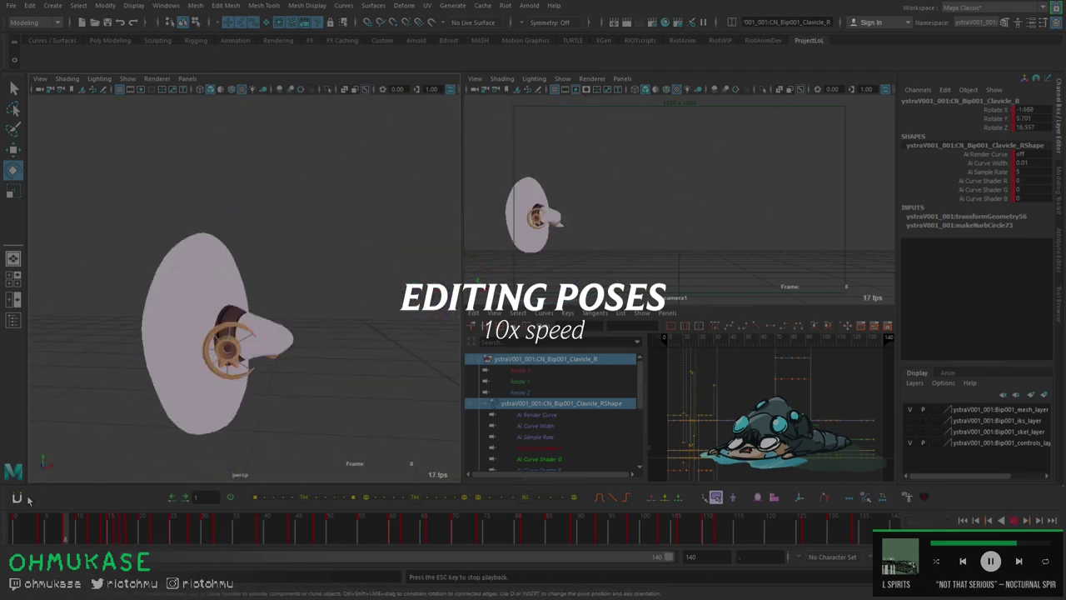
{"action": "key", "text": "alt+v"}
Select the left foot IK control at frame 22, and step forward through frame 25 to frame 28 to examine the legs.
{"action": "left_click_drag", "start_coordinate": [249, 291], "coordinate": [341, 228], "text": "alt"}
{"action": "left_click", "coordinate": [338, 285]}
{"action": "left_click_drag", "start_coordinate": [338, 285], "coordinate": [250, 267], "text": "alt"}
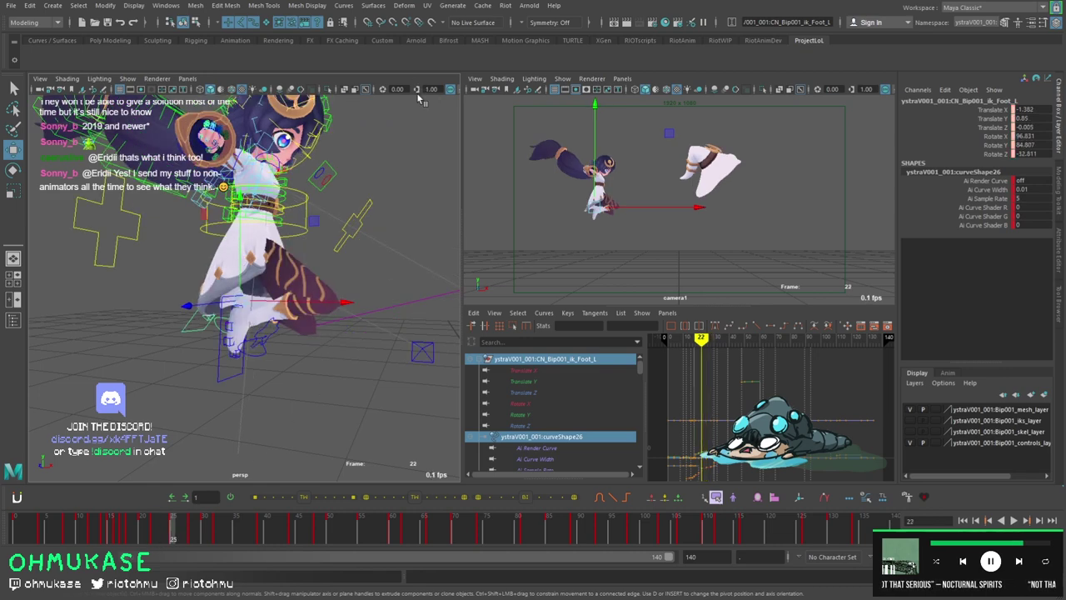
{"action": "key", "text": "period"}
{"action": "key", "text": "period"}
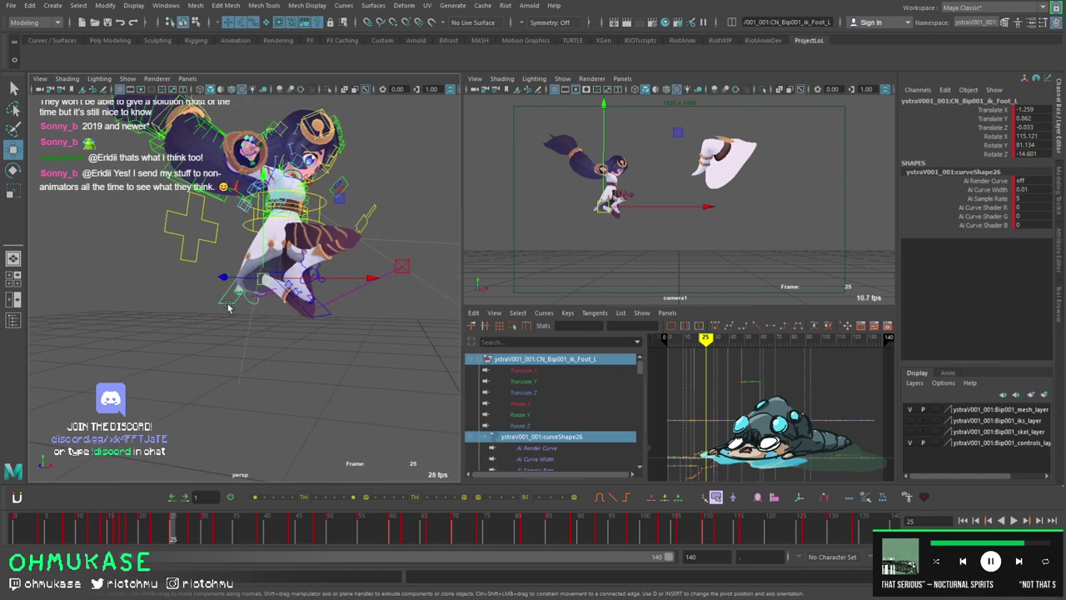
{"action": "key", "text": "period"}
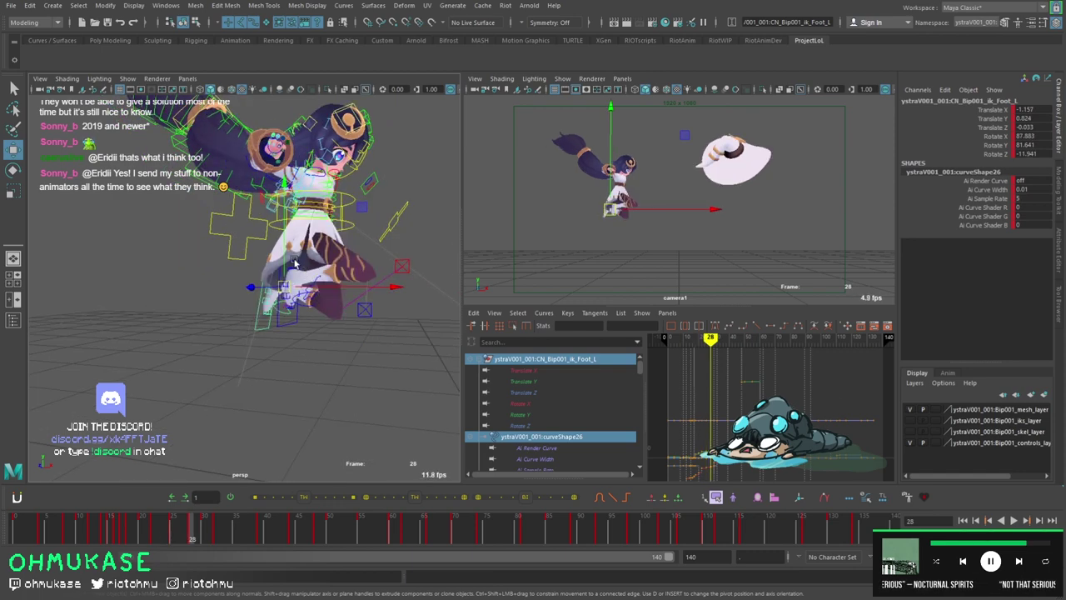
Move the right foot IK control forward at frame 28, and compare the leg pose with the previous key.
{"action": "left_click", "coordinate": [305, 267]}
{"action": "left_click_drag", "start_coordinate": [320, 277], "coordinate": [367, 281]}
{"action": "key", "text": "comma"}
{"action": "key", "text": "period"}
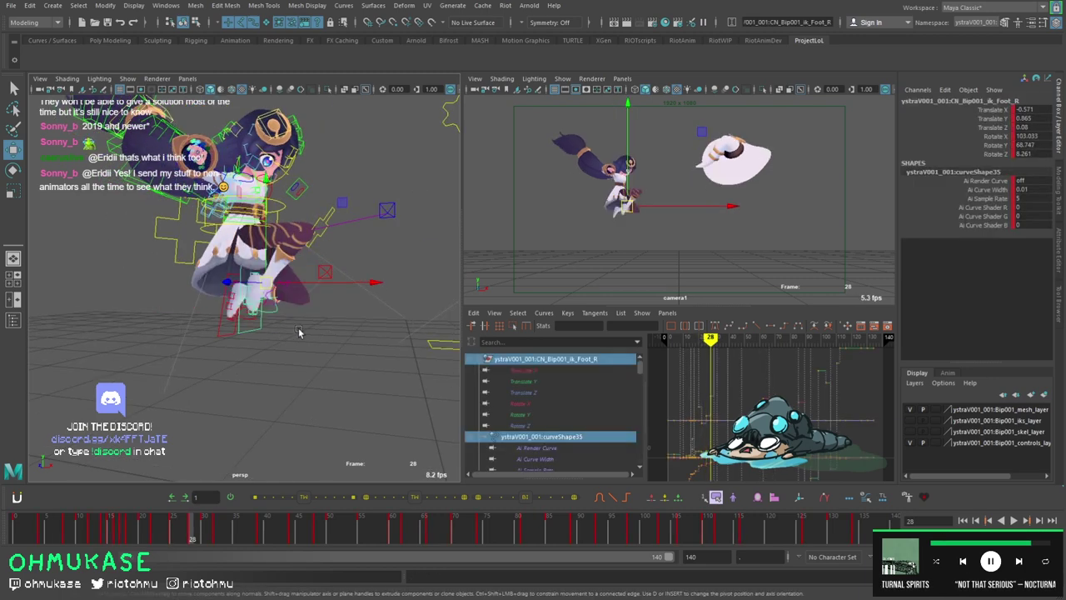
Rotate the right foot IK control at frame 28, and compare the foot angle with the pose at frame 25.
{"action": "key", "text": "e"}
{"action": "left_click_drag", "start_coordinate": [353, 257], "coordinate": [313, 171]}
{"action": "key", "text": "comma"}
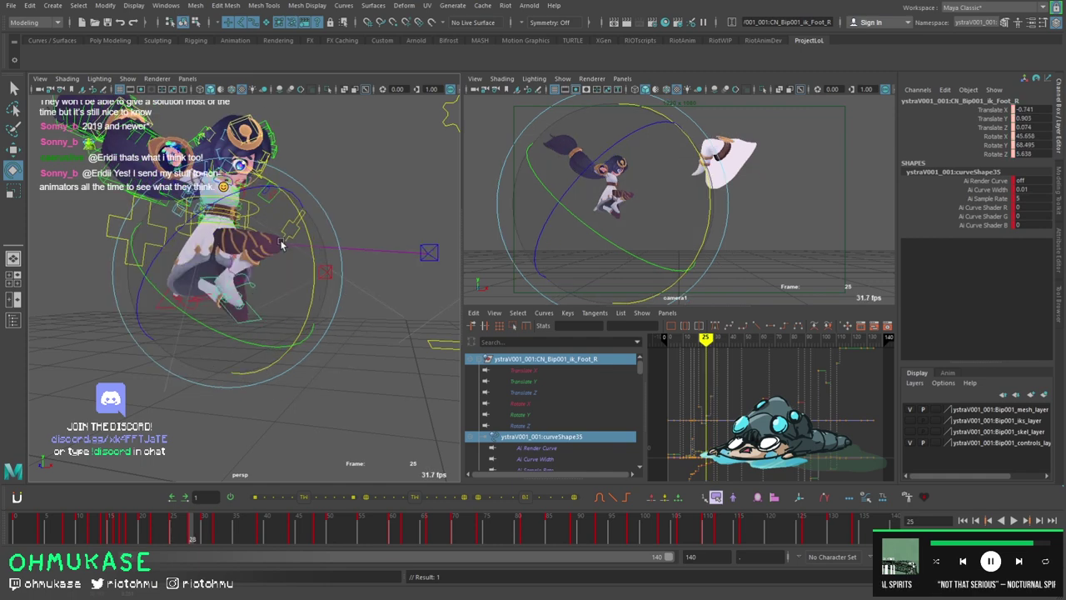
{"action": "key", "text": "period"}
Reposition the left foot IK control while stepping through the jump poses around frame 28.
{"action": "key", "text": "w"}
{"action": "left_click", "coordinate": [232, 338]}
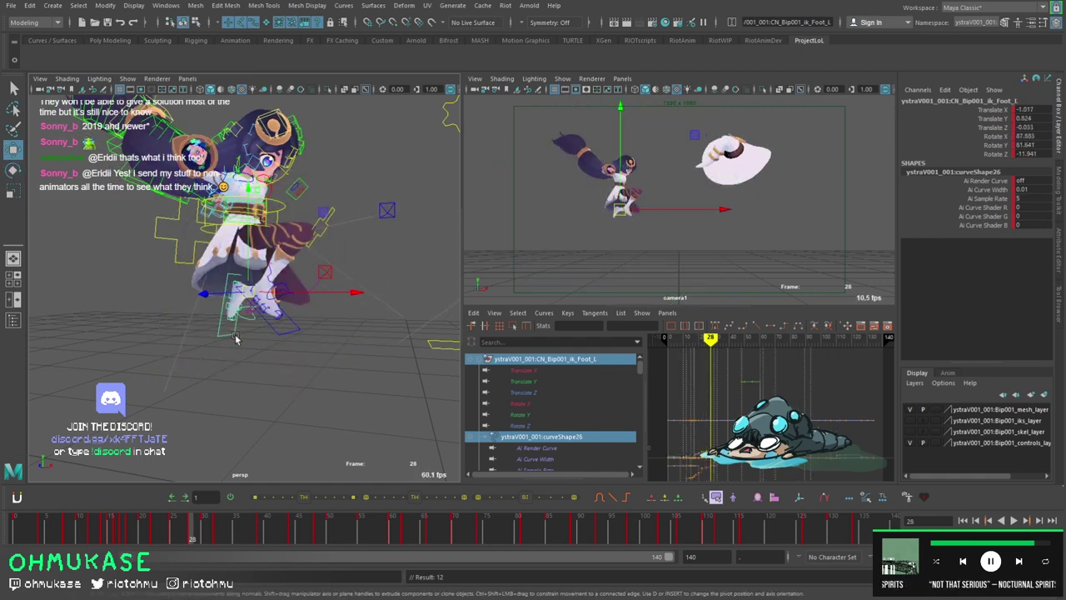
{"action": "key", "text": "period"}
{"action": "key", "text": "period"}
{"action": "left_click_drag", "start_coordinate": [254, 337], "coordinate": [275, 328]}
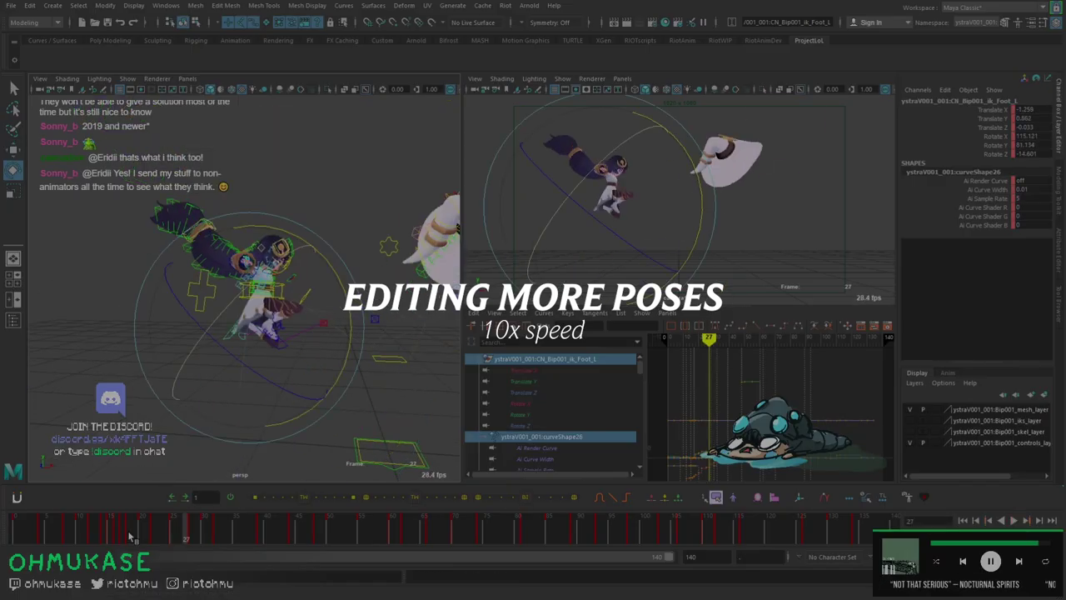
Play back the animation to review the revised foot poses, and stop the playback.
{"action": "key", "text": "r"}
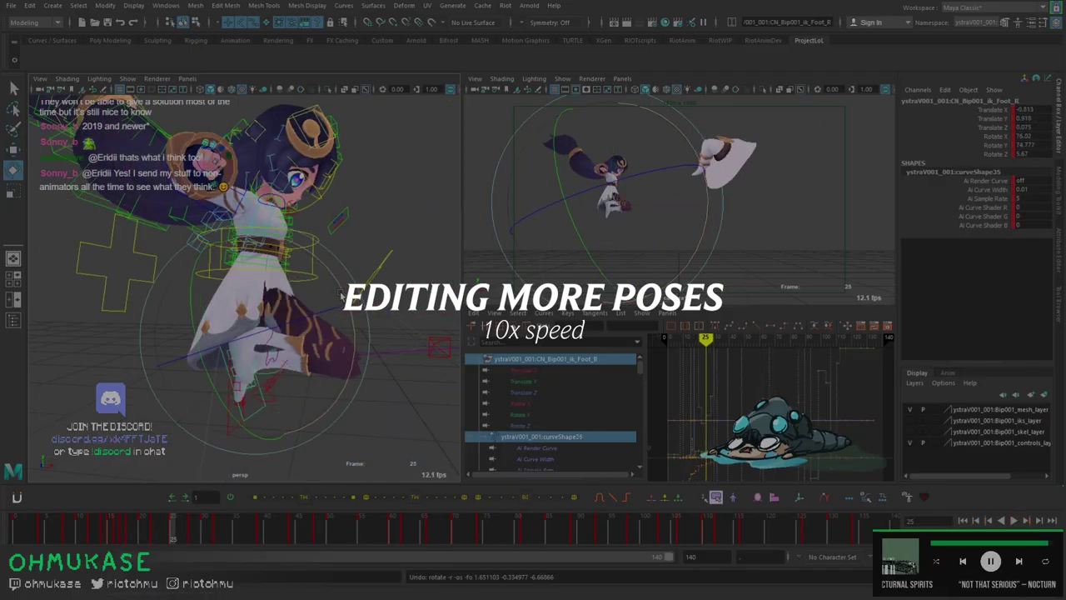
{"action": "key", "text": "alt+v"}
{"action": "key", "text": "Escape"}
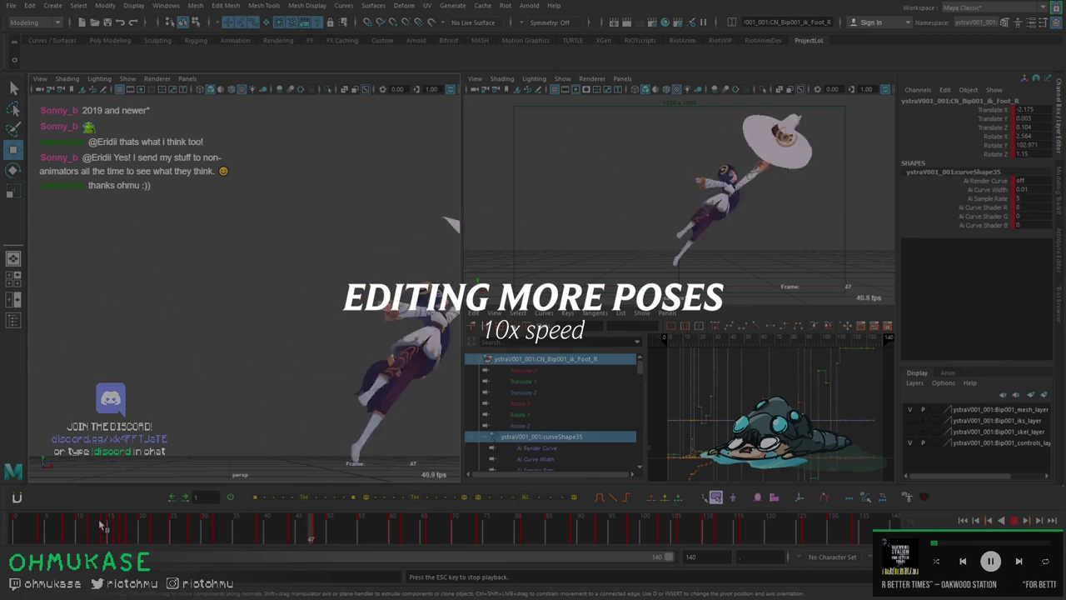
Work on the upper spine at frame 25, and select the full set of character controls for the stretched pose at frame 31.
{"action": "left_click", "coordinate": [402, 275]}
{"action": "key", "text": "e"}
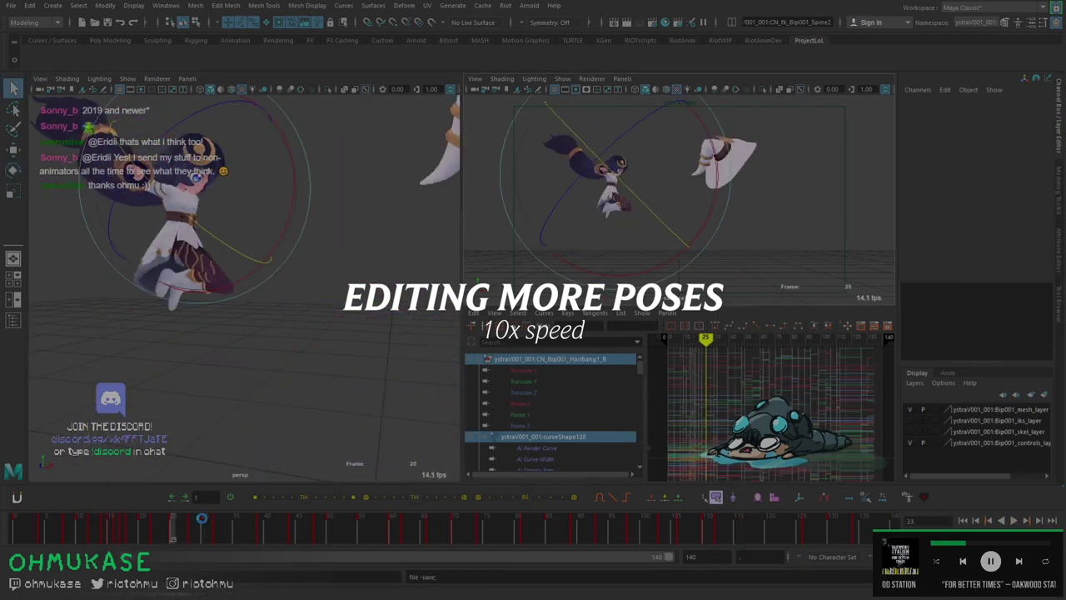
{"action": "left_click", "coordinate": [247, 230]}
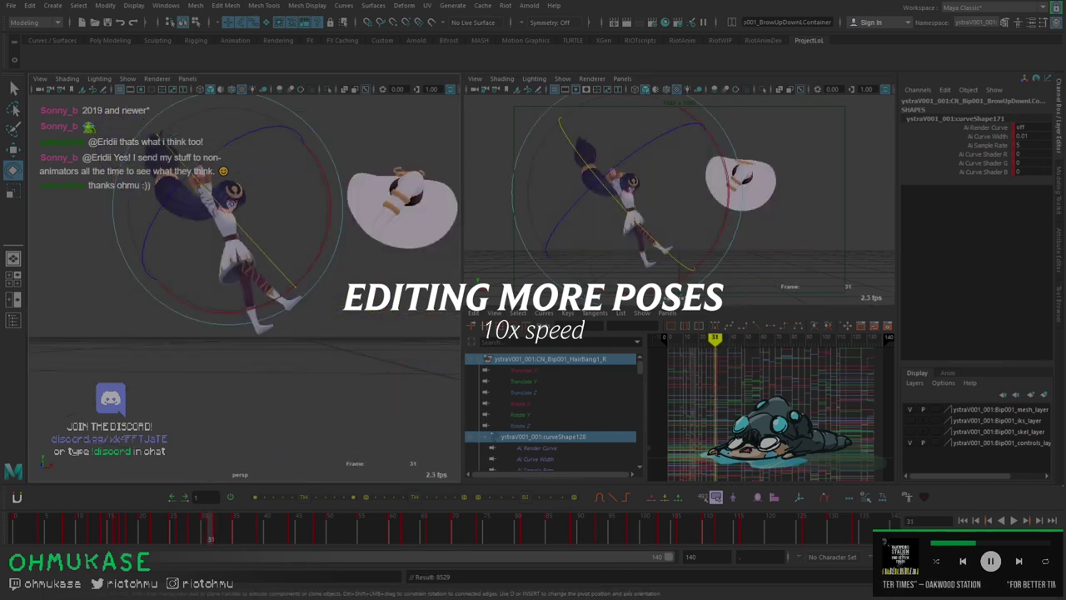
Select the pelvis FK control, and view the crouched pose at frame 31 from the side.
{"action": "key", "text": "w"}
{"action": "left_click_drag", "start_coordinate": [247, 231], "coordinate": [265, 243], "text": "alt"}
{"action": "left_click", "coordinate": [89, 296]}
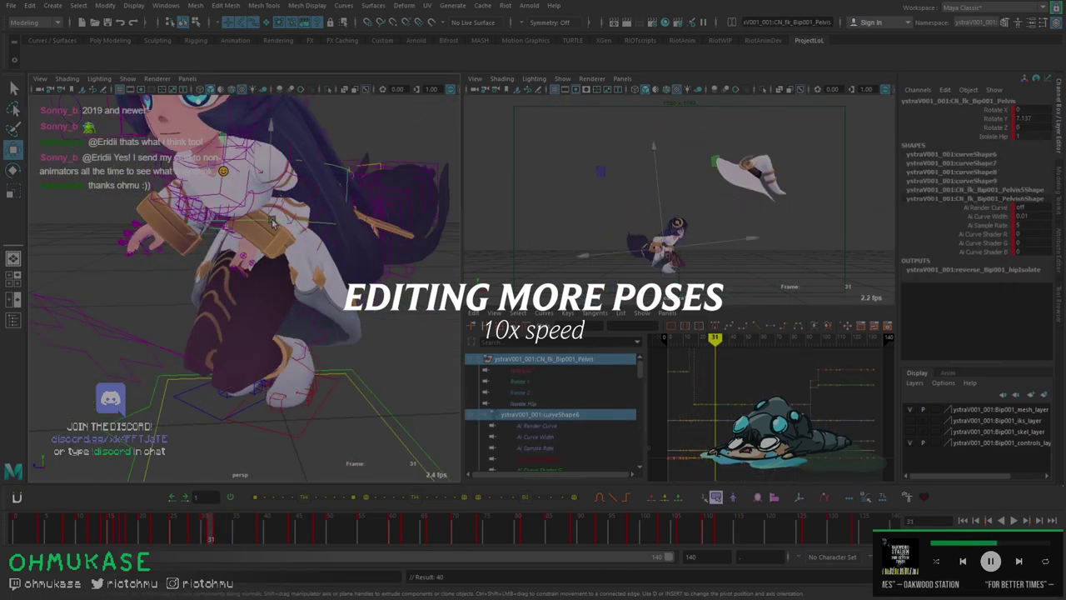
{"action": "left_click", "coordinate": [265, 243]}
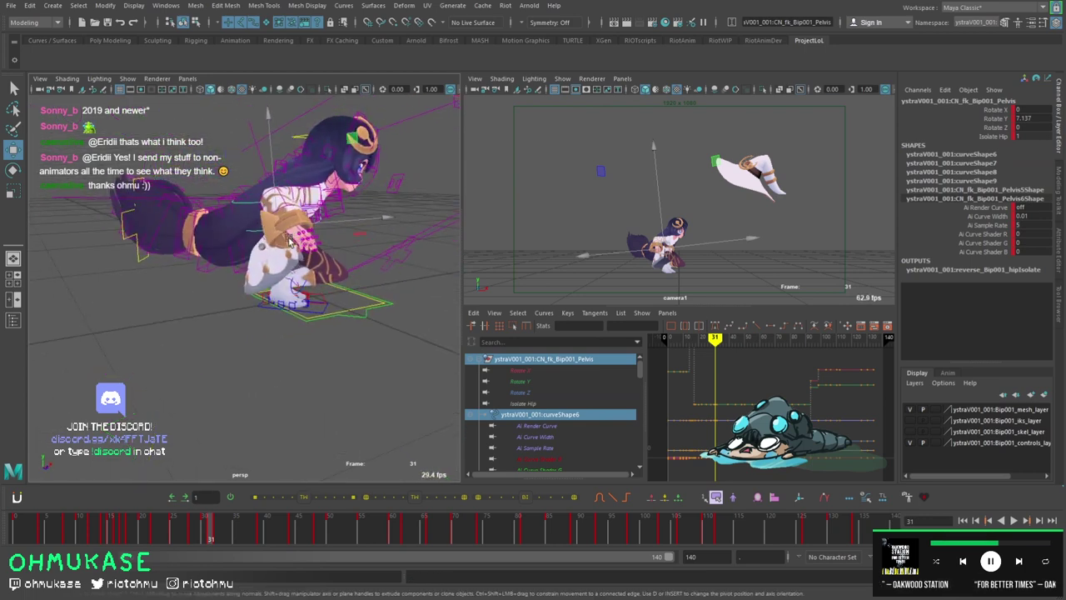
Step back and forth across frames 30 to 32 to examine the change from the stretched pose to the crouch.
{"action": "scroll", "coordinate": [264, 240], "scroll_direction": "up", "scroll_amount": 5}
{"action": "key", "text": "alt+comma"}
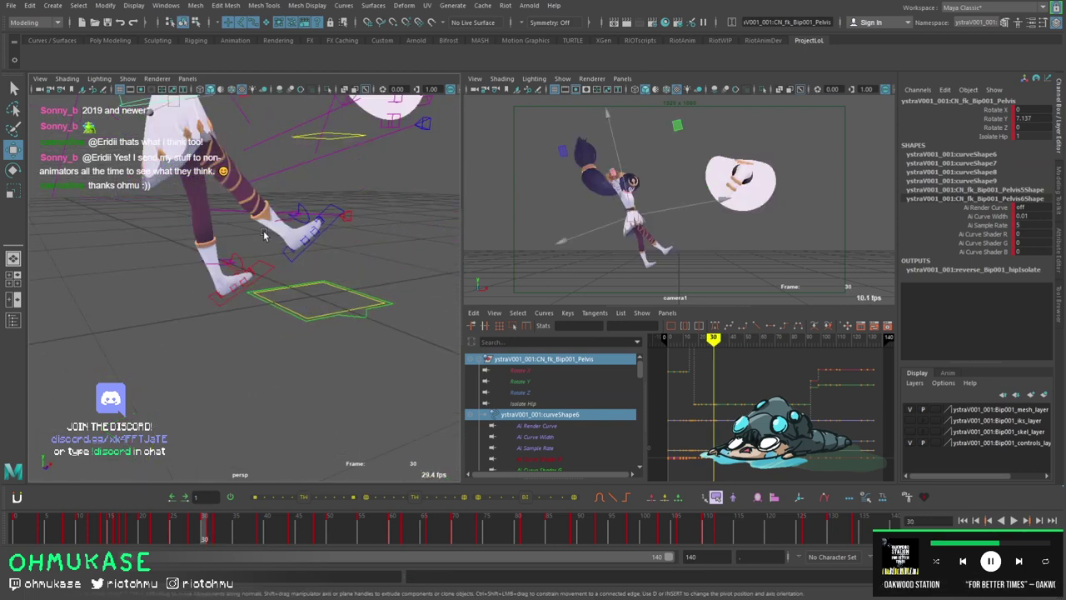
{"action": "key", "text": "period"}
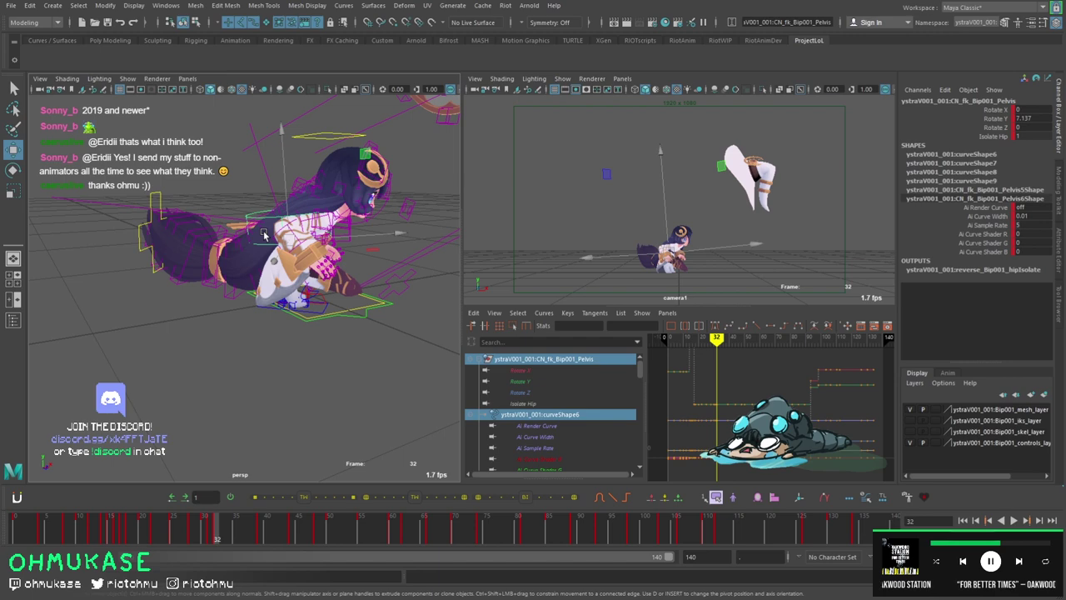
{"action": "key", "text": "comma"}
{"action": "key", "text": "period"}
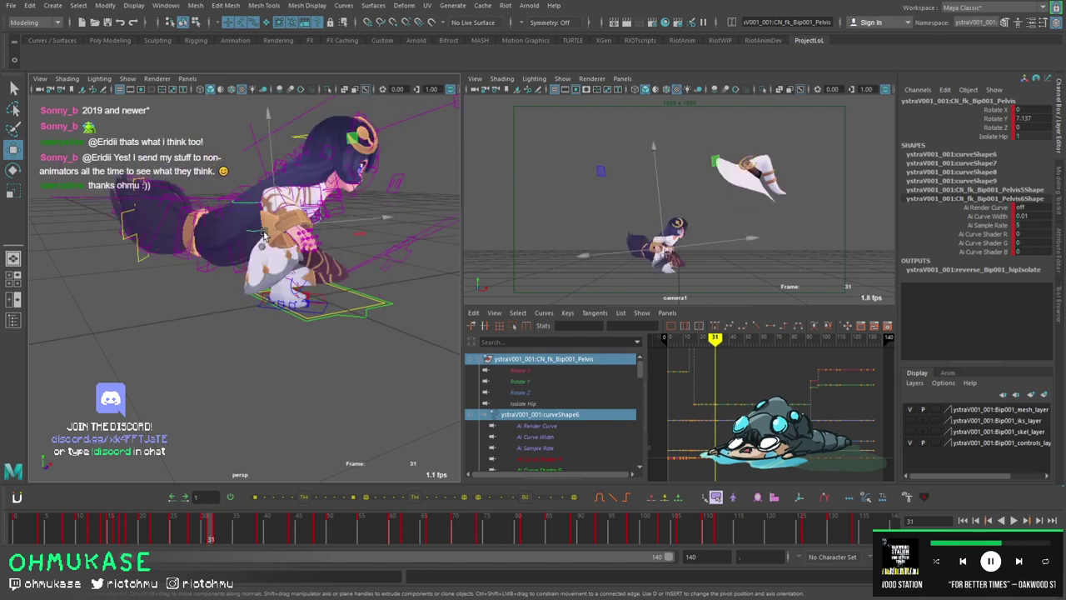
{"action": "key", "text": "comma"}
{"action": "key", "text": "period"}
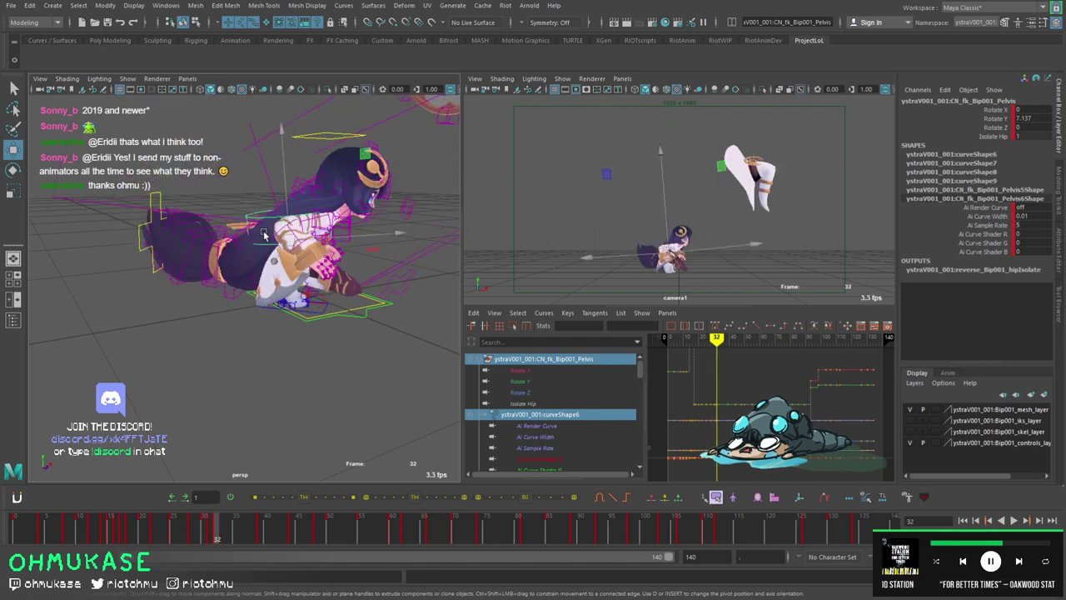
{"action": "key", "text": "comma"}
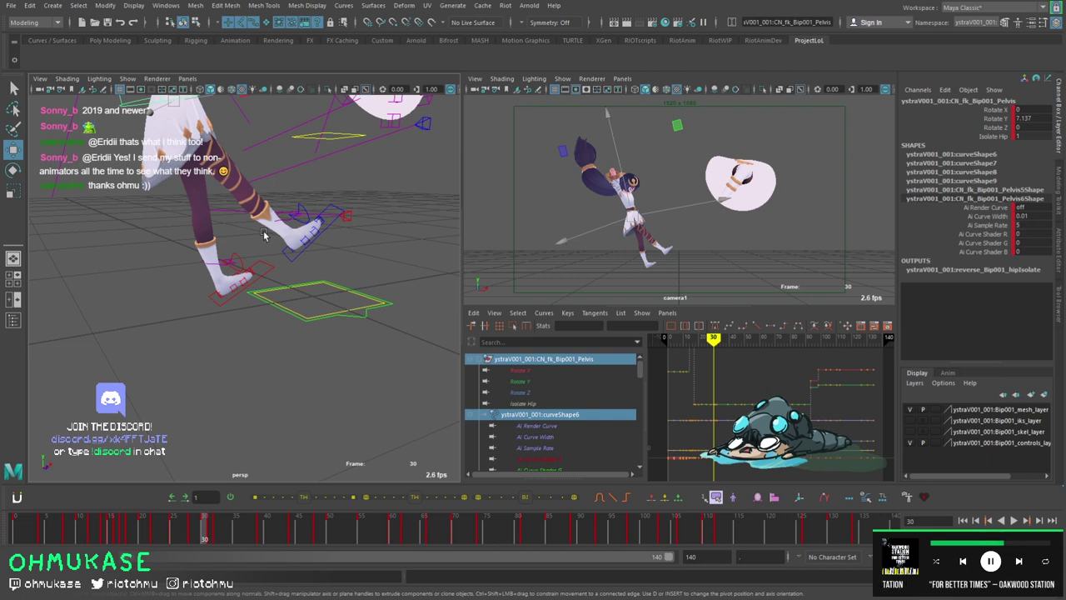
Flip repeatedly between frames 30 and 31 to compare the extended leg pose with the crouched landing pose.
{"action": "key", "text": "alt+period"}
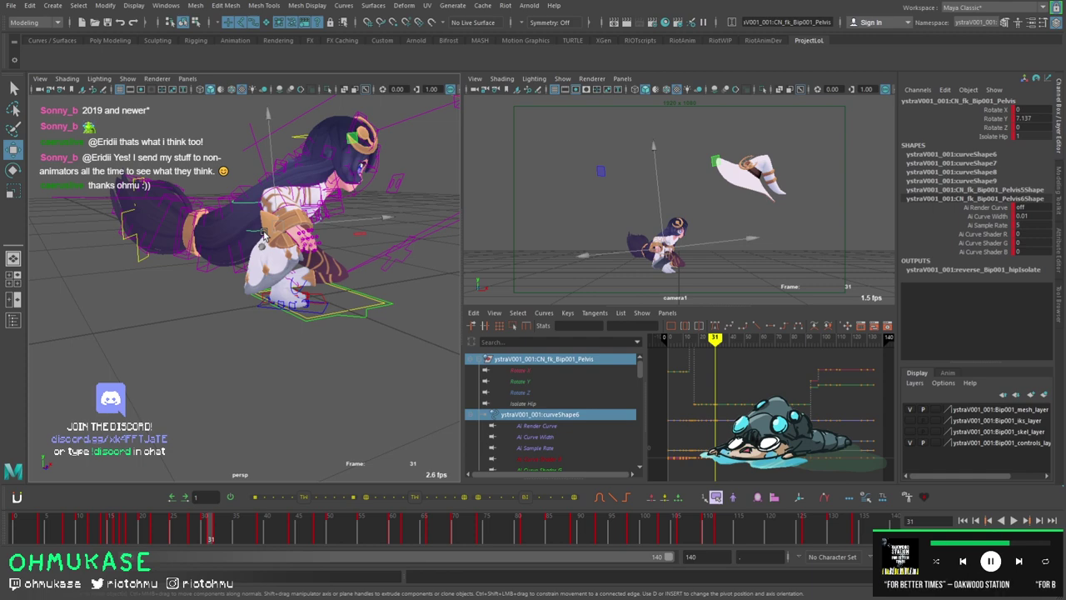
{"action": "key", "text": "alt+period"}
{"action": "key", "text": "alt+comma"}
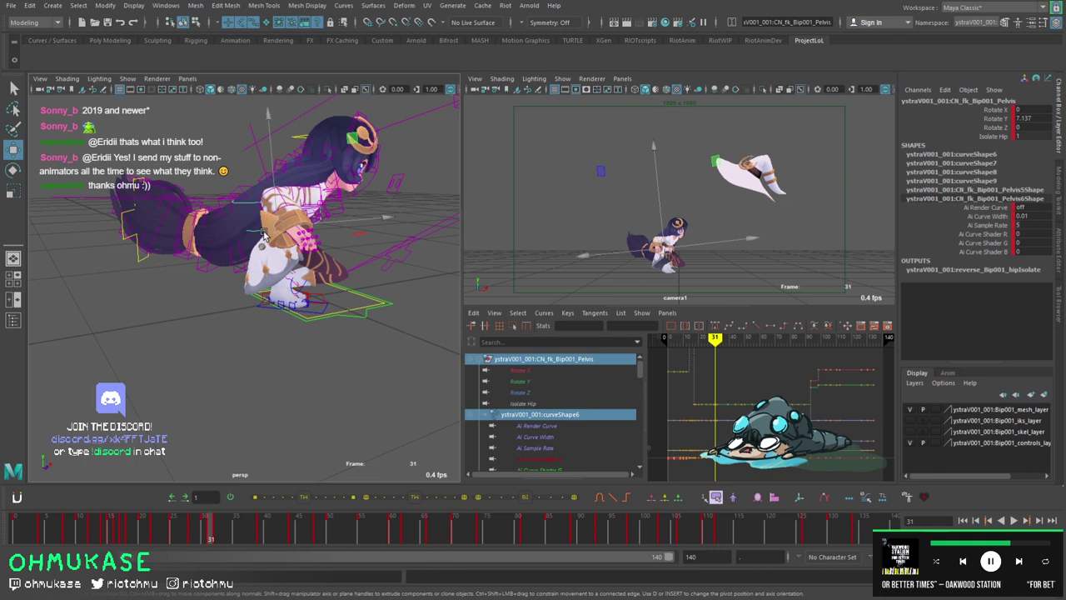
{"action": "key", "text": "alt+comma"}
{"action": "key", "text": "alt+period"}
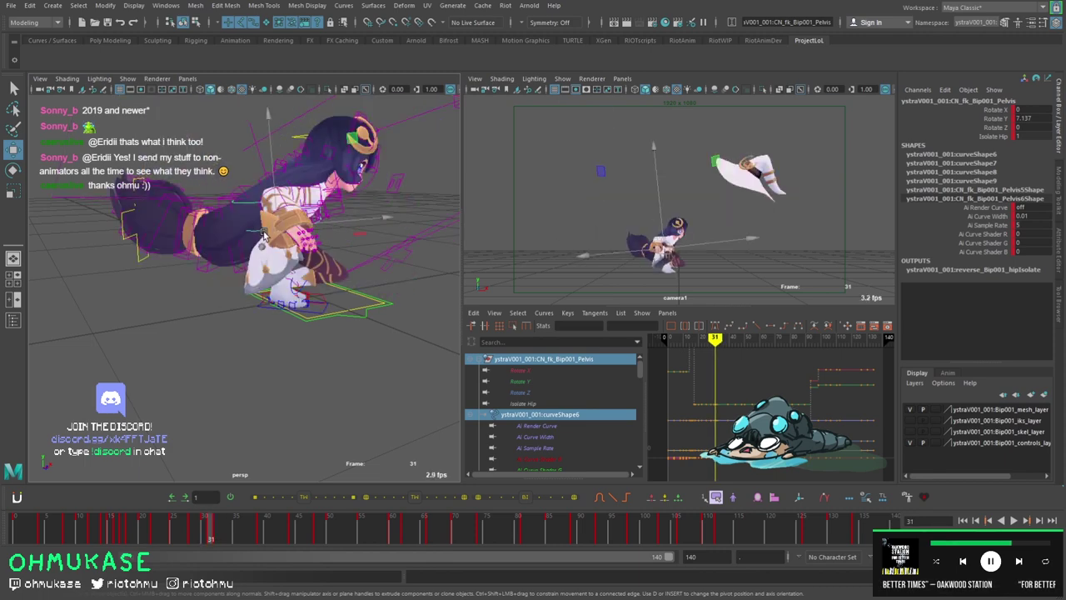
{"action": "key", "text": "alt+comma"}
{"action": "key", "text": "alt+period"}
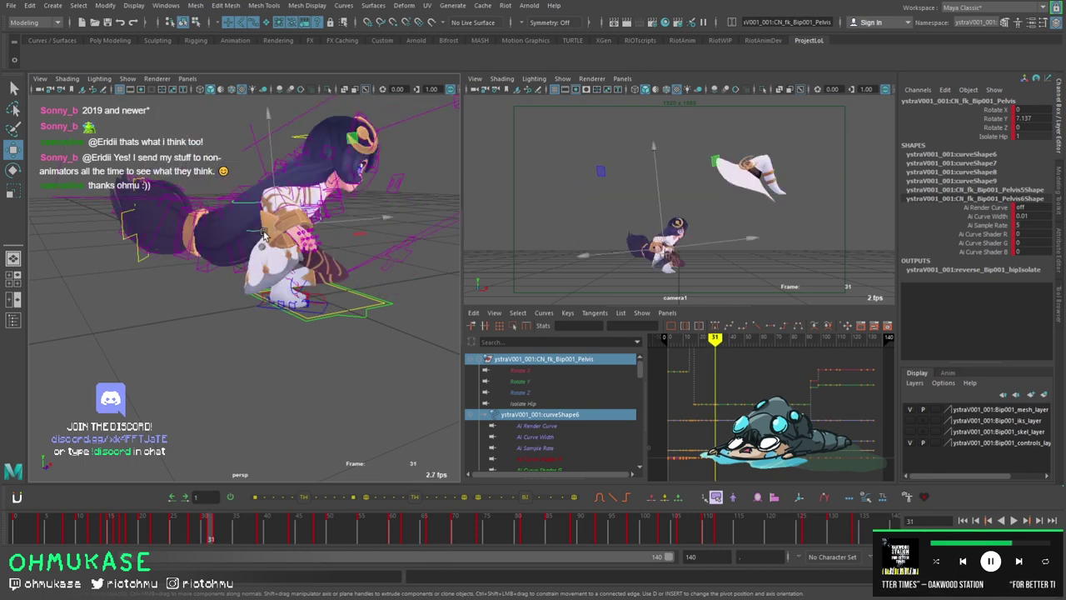
{"action": "key", "text": "alt+comma"}
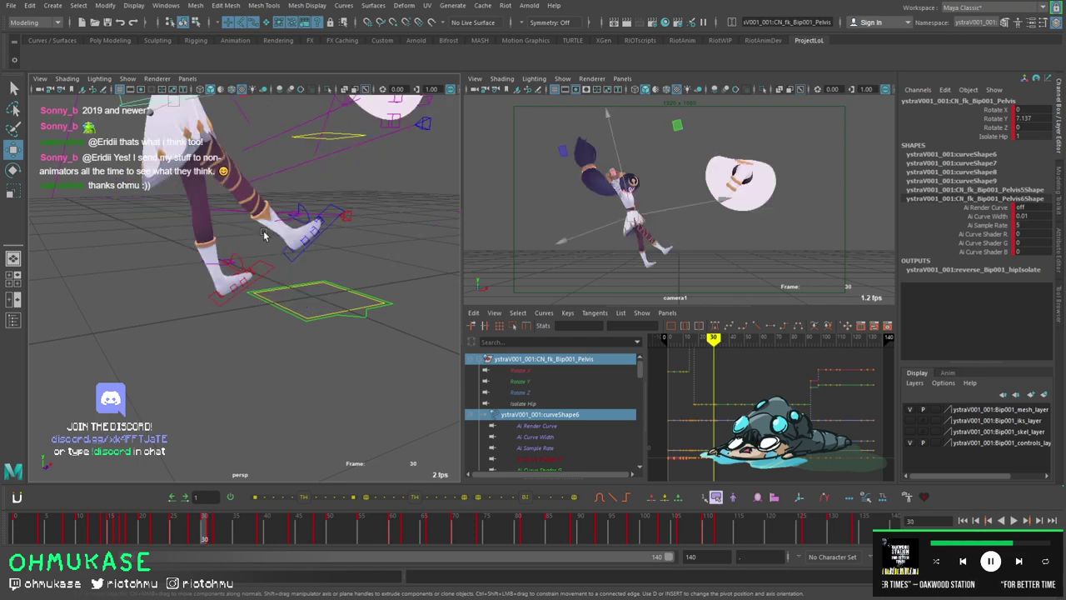
Step back and forth across frames 28 to 31 to compare the airborne, extended and crouched poses.
{"action": "key", "text": "alt+period"}
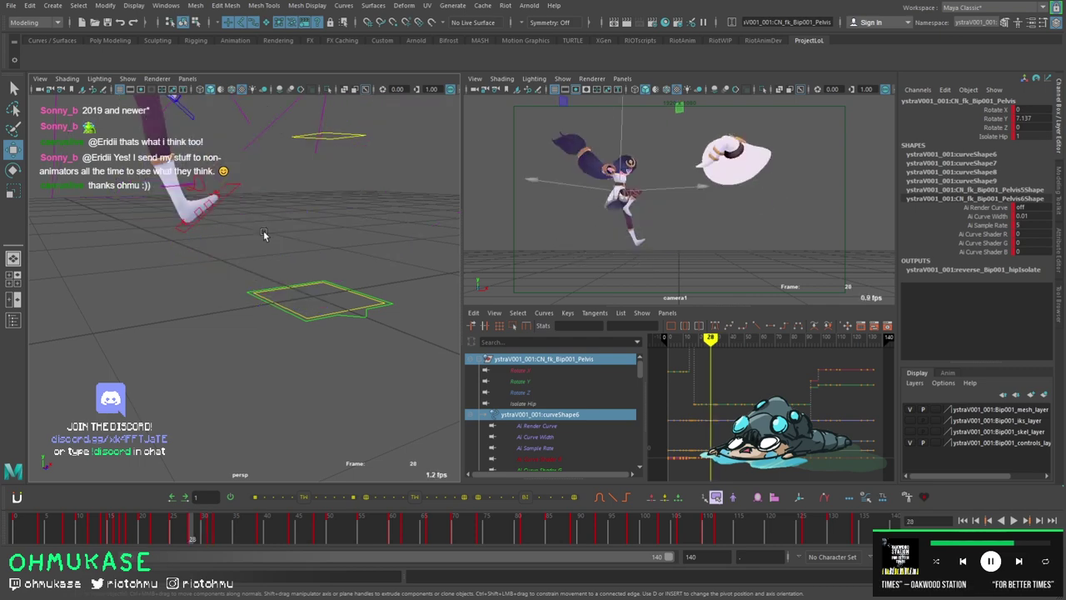
{"action": "key", "text": "alt+comma"}
{"action": "key", "text": "alt+period"}
{"action": "key", "text": "alt+period"}
{"action": "key", "text": "alt+comma"}
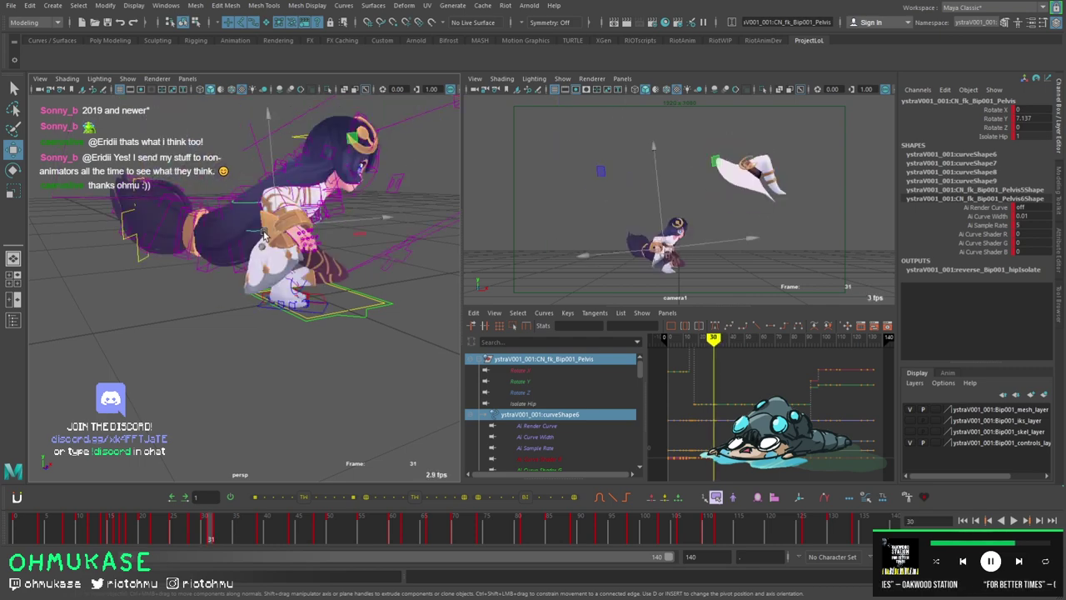
{"action": "key", "text": "alt+period"}
{"action": "key", "text": "alt+comma"}
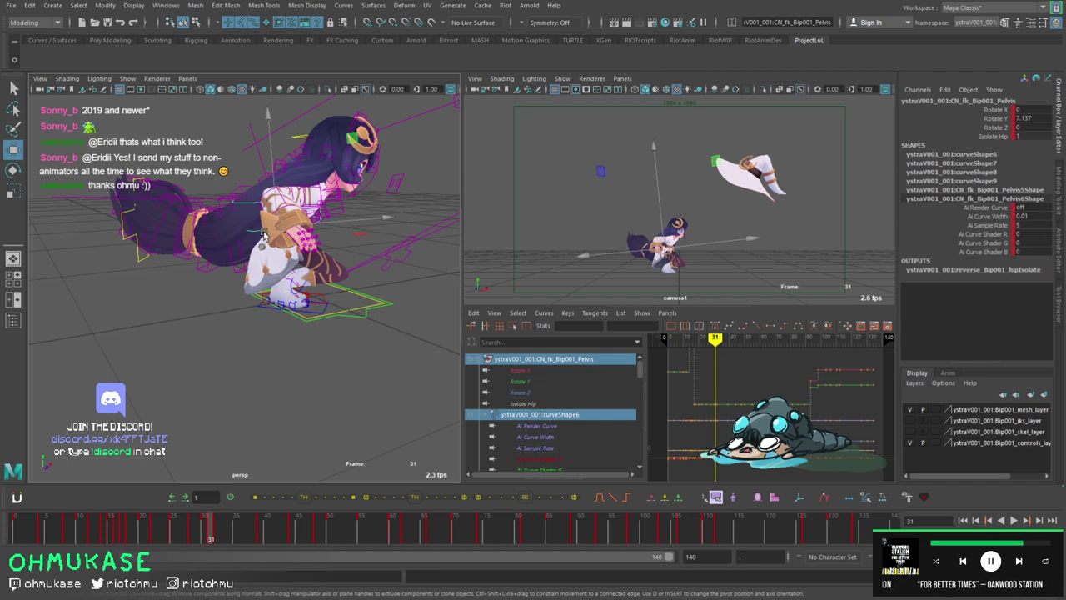
{"action": "key", "text": "alt+comma"}
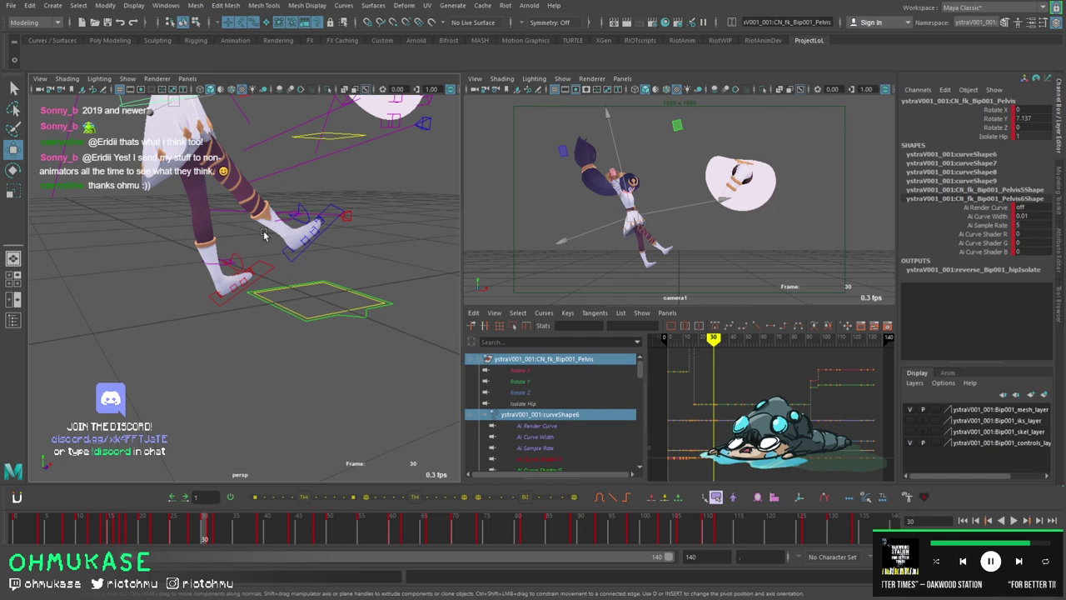
Place a tall polygon cube in the scene and move its pivot down to its base.
{"action": "scroll", "coordinate": [278, 308], "scroll_direction": "down", "scroll_amount": 5}
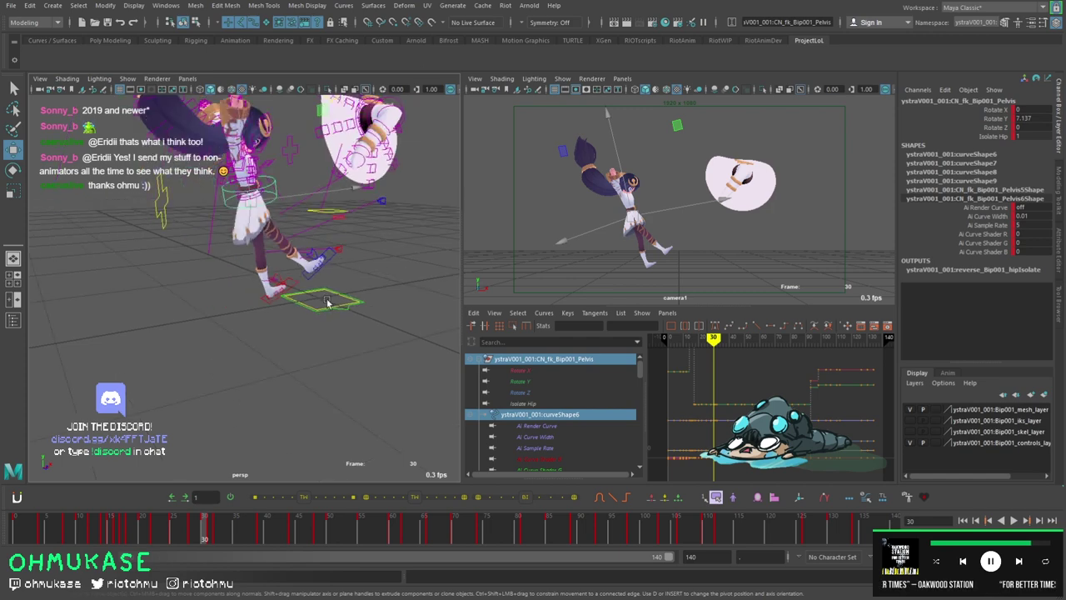
{"action": "scroll", "coordinate": [277, 308], "scroll_direction": "up", "scroll_amount": 1}
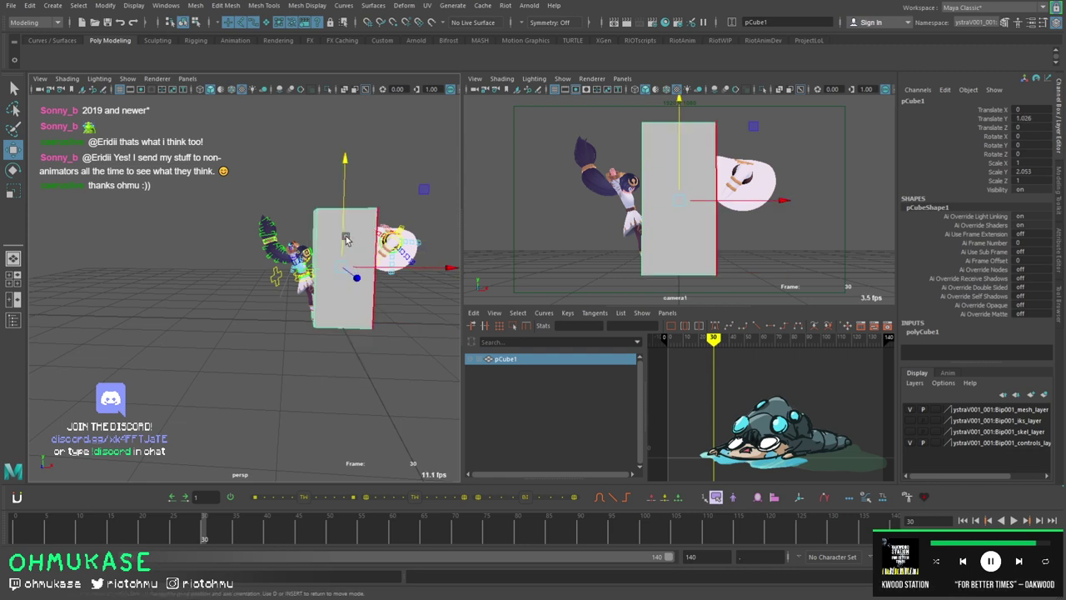
{"action": "key", "text": "d"}
{"action": "left_click_drag", "start_coordinate": [344, 240], "coordinate": [371, 255]}
{"action": "key", "text": "d"}
{"action": "right_click_drag", "start_coordinate": [361, 291], "coordinate": [197, 353], "text": "alt"}
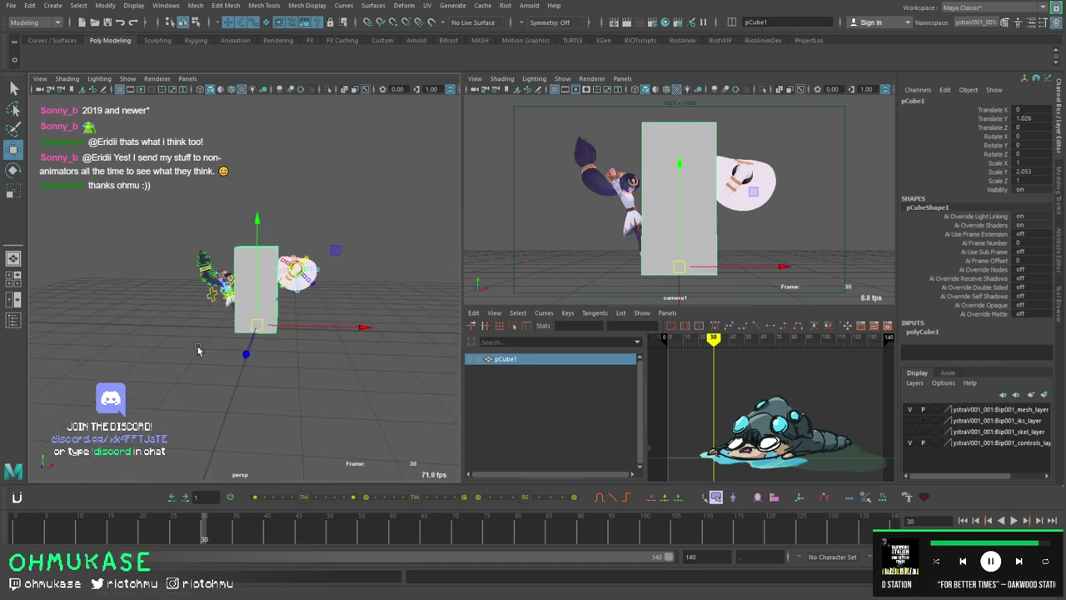
Animate the cube sliding along X to 3.268 at frame 19, with keys at frames 0 and 30, and play back the move.
{"action": "left_click", "coordinate": [15, 529]}
{"action": "key", "text": "s"}
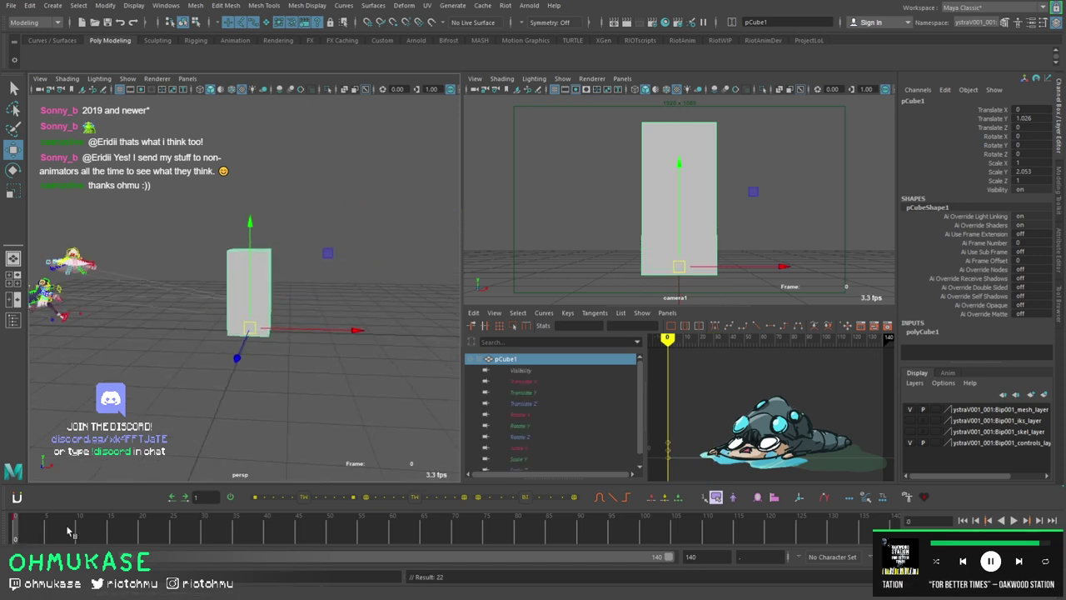
{"action": "key", "text": "alt+v"}
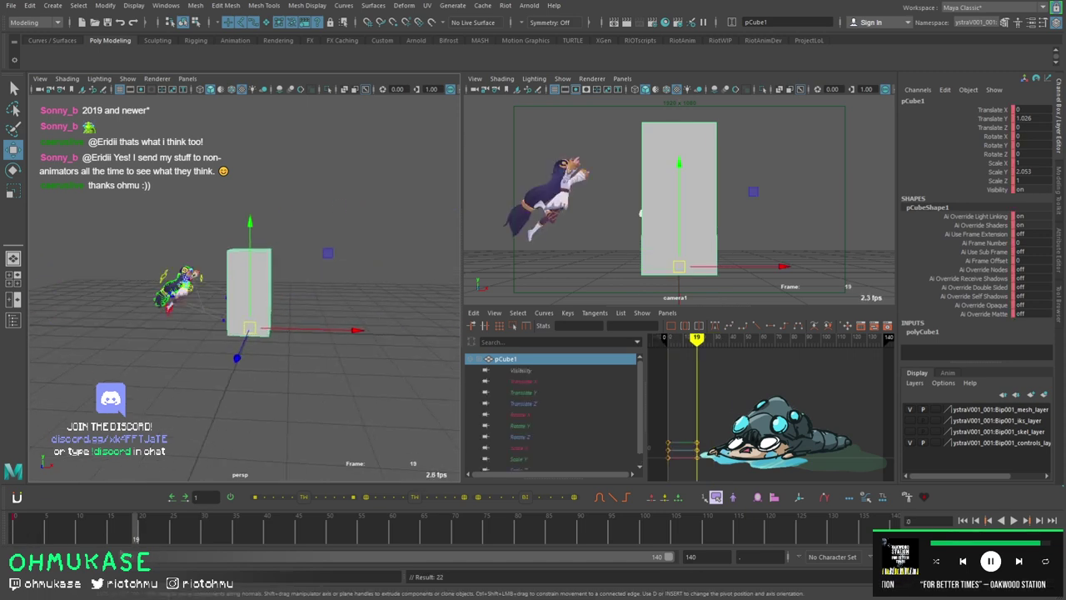
{"action": "left_click_drag", "start_coordinate": [277, 332], "coordinate": [450, 333]}
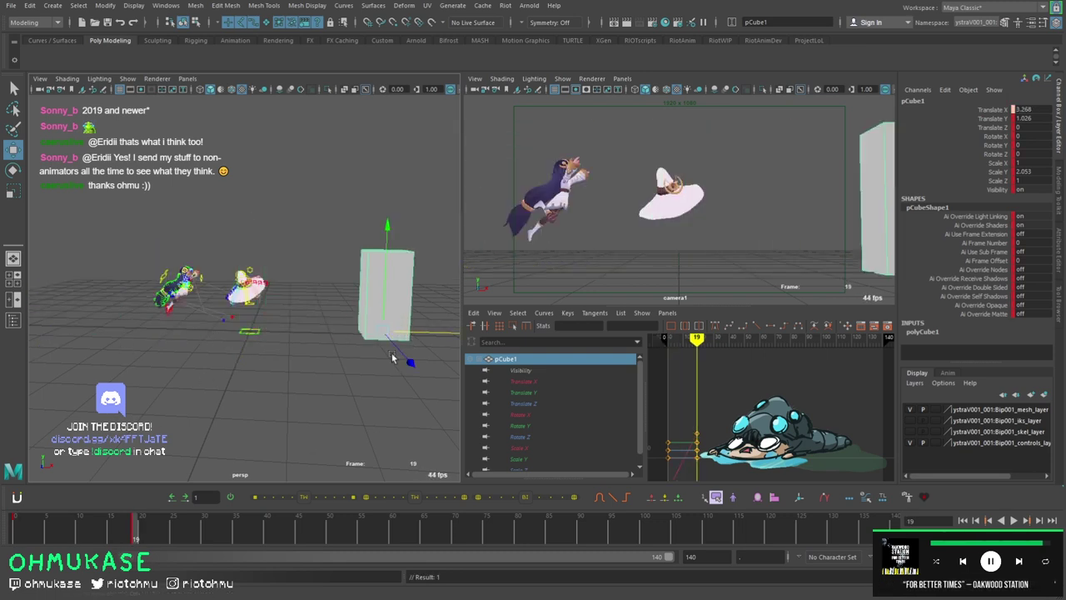
{"action": "left_click", "coordinate": [204, 535]}
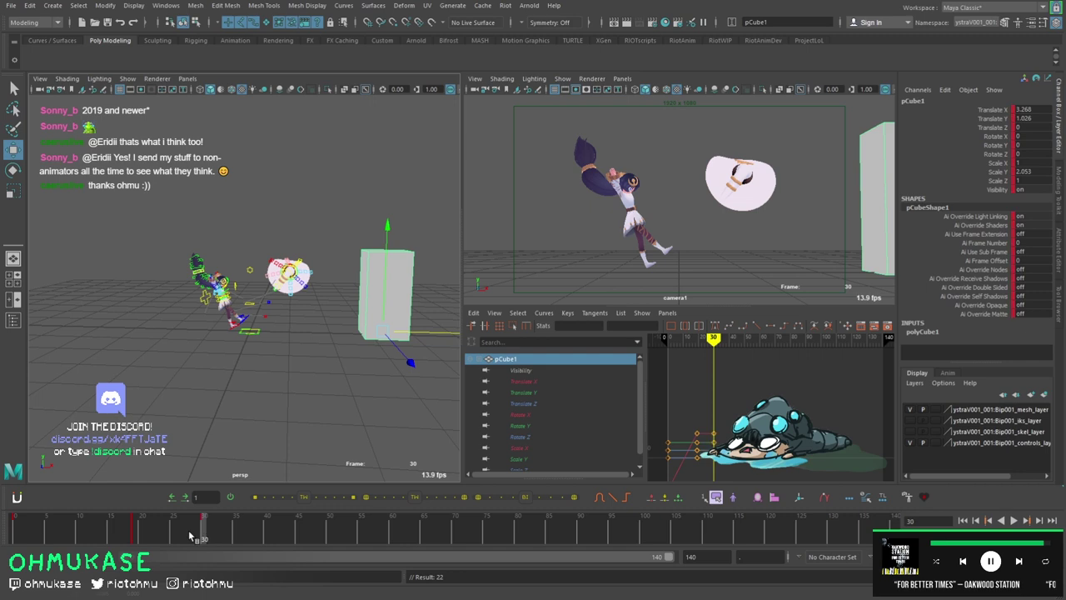
{"action": "left_click_drag", "start_coordinate": [171, 536], "coordinate": [16, 533]}
{"action": "key", "text": "alt+v"}
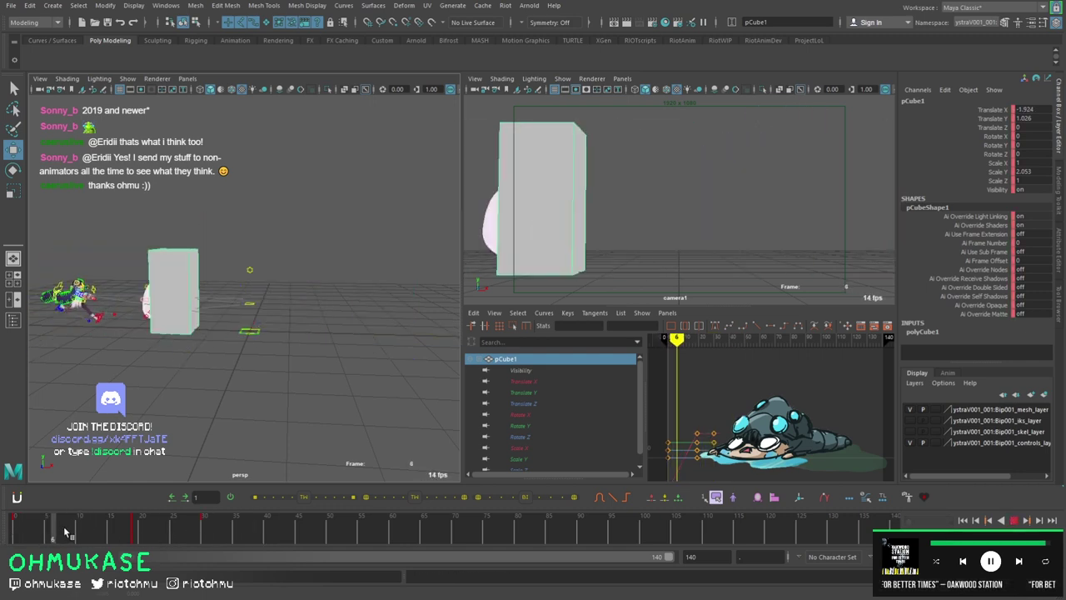
Tilt the cube about Z partway through its slide at frame 9, and play back the motion.
{"action": "key", "text": "alt+v"}
{"action": "key", "text": "e"}
{"action": "left_click_drag", "start_coordinate": [304, 259], "coordinate": [60, 467]}
{"action": "left_click", "coordinate": [20, 531]}
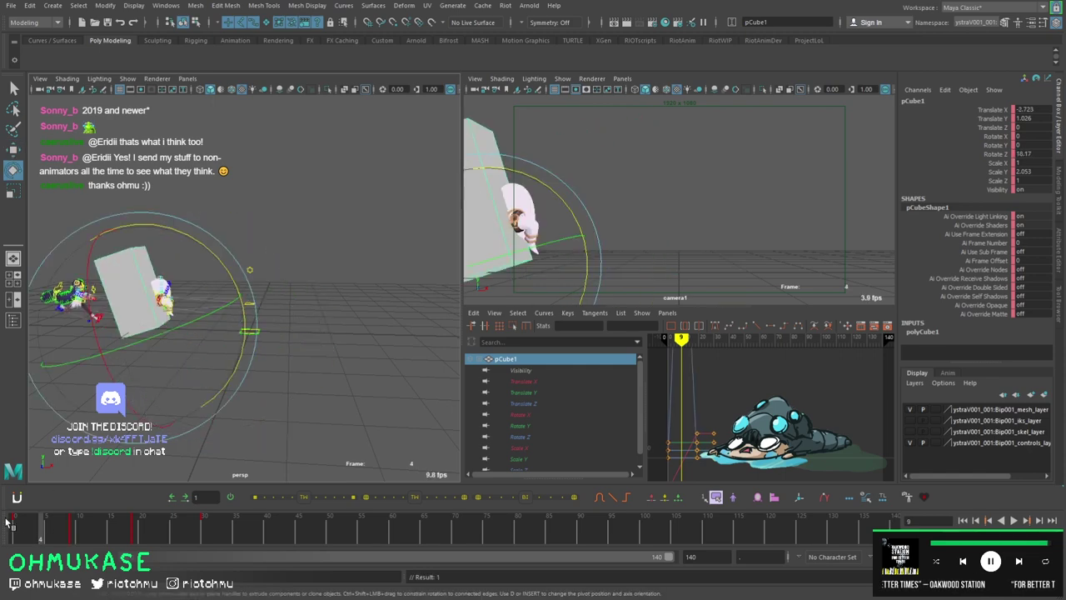
{"action": "key", "text": "alt+v"}
{"action": "key", "text": "alt+v"}
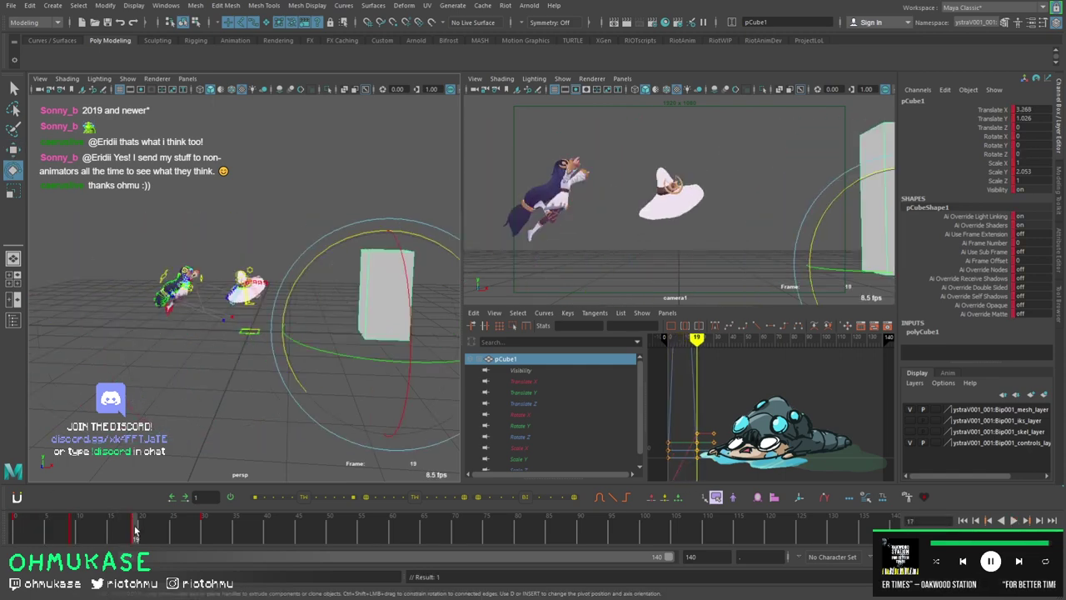
Tilt the cube to Rotate Z 34.495 at frame 19, and isolate its Translate X curve to inspect the stop.
{"action": "left_click_drag", "start_coordinate": [329, 244], "coordinate": [375, 288]}
{"action": "middle_click_drag", "start_coordinate": [375, 288], "coordinate": [345, 333], "text": "alt"}
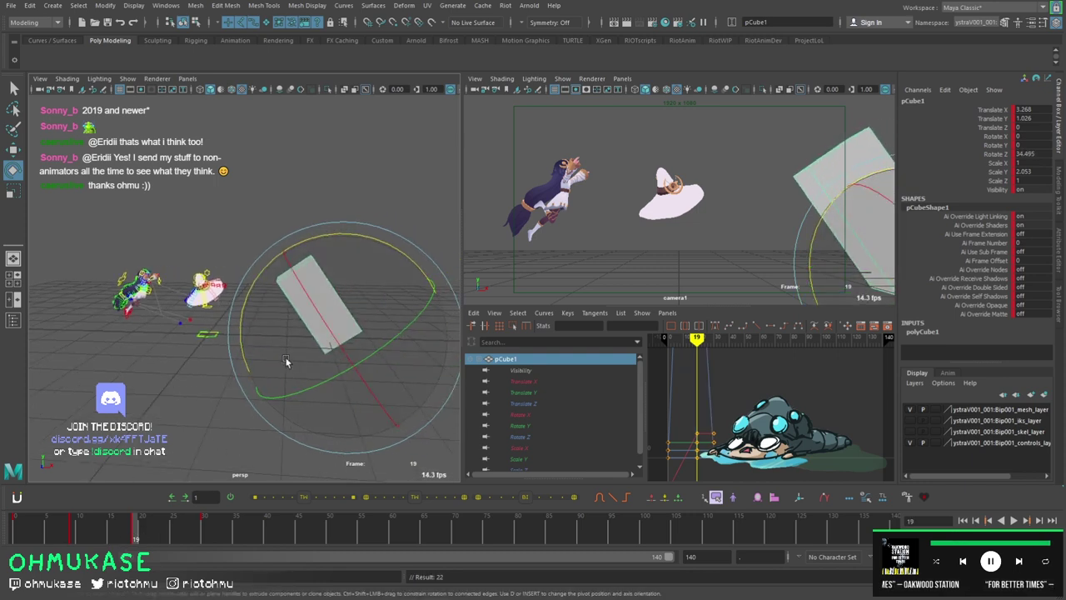
{"action": "left_click", "coordinate": [523, 403]}
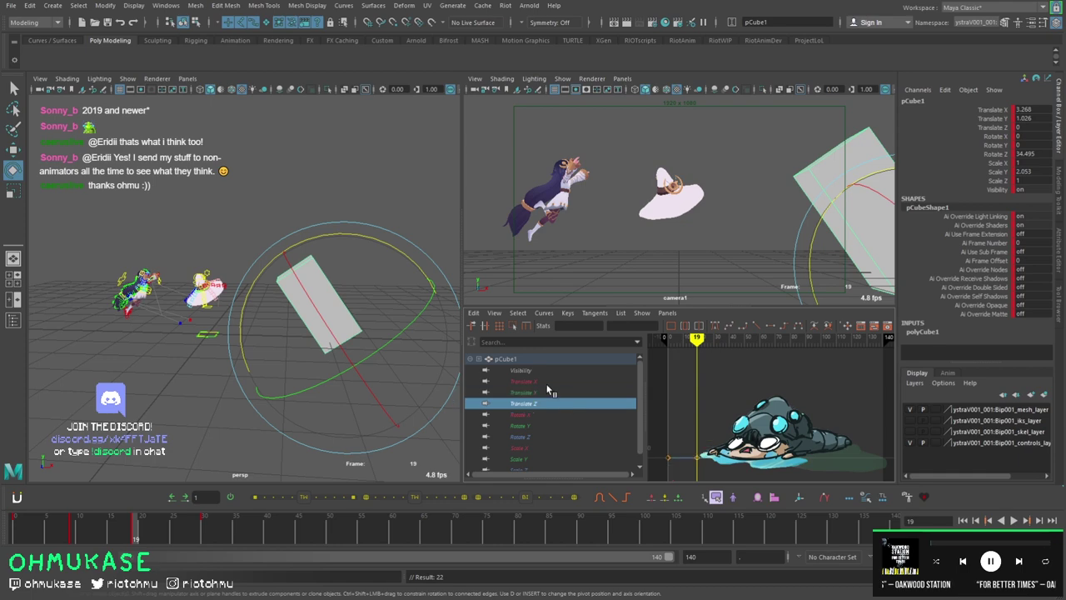
{"action": "left_click", "coordinate": [523, 381]}
{"action": "key", "text": "f"}
{"action": "left_click", "coordinate": [797, 369]}
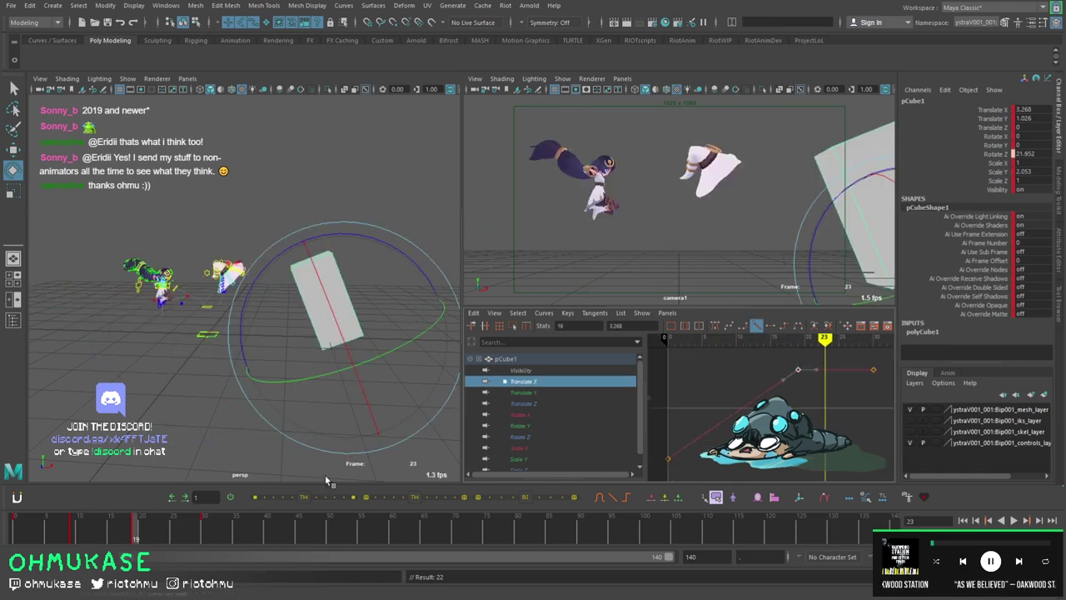
Show the cube's Rotate Z curve with Translate X, and raise the frame 19 rotation key to 43.781.
{"action": "left_click", "coordinate": [520, 436], "text": "ctrl"}
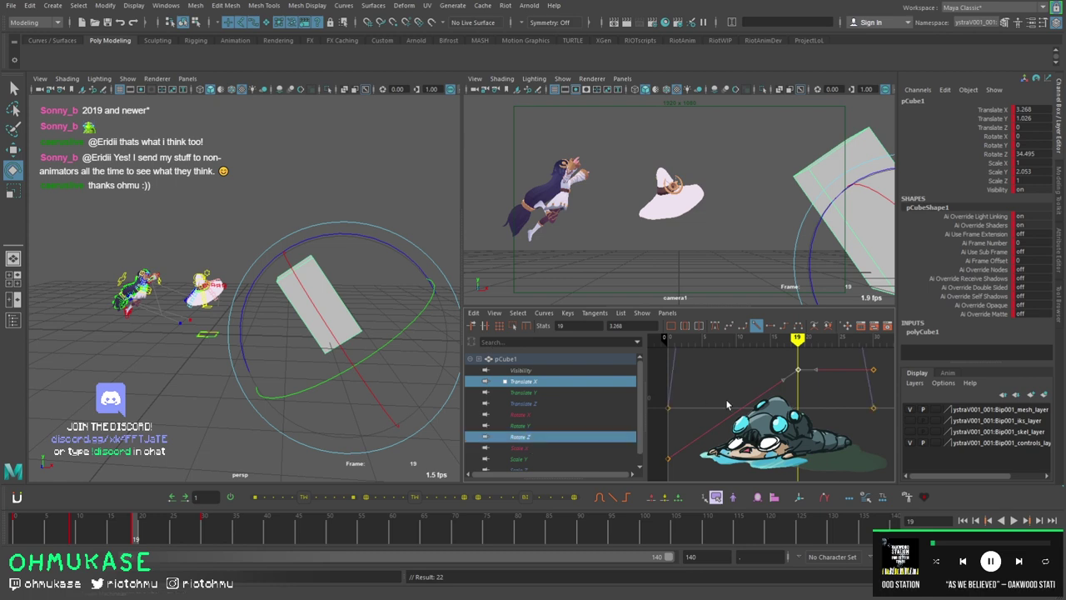
{"action": "key", "text": "f"}
{"action": "left_click", "coordinate": [732, 414]}
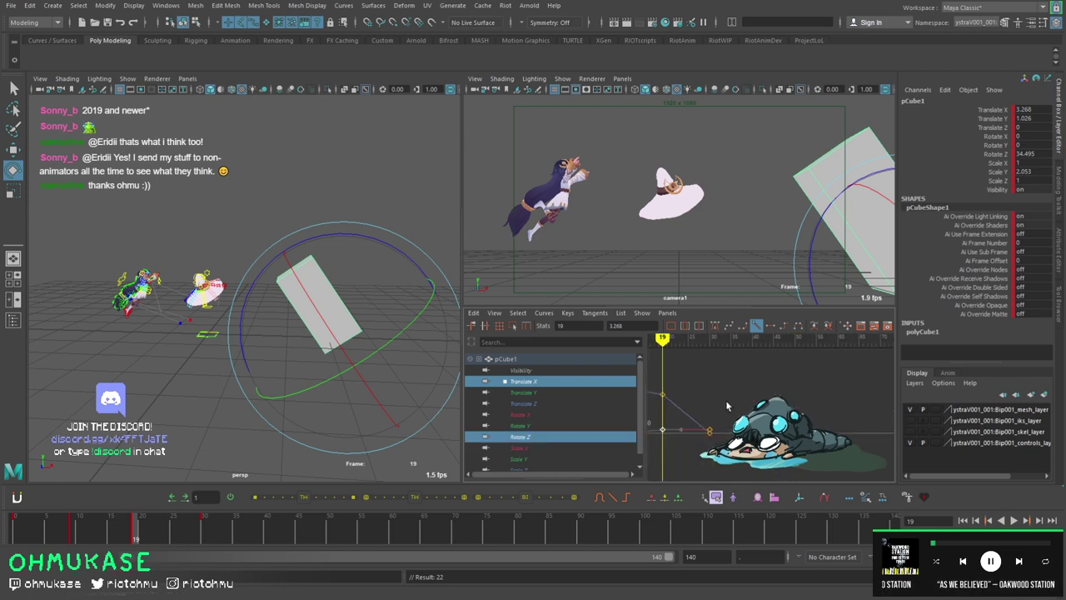
{"action": "key", "text": "f"}
{"action": "middle_click_drag", "start_coordinate": [726, 398], "coordinate": [767, 382], "text": "alt+shift"}
{"action": "key", "text": "w"}
{"action": "key", "text": "alt+v"}
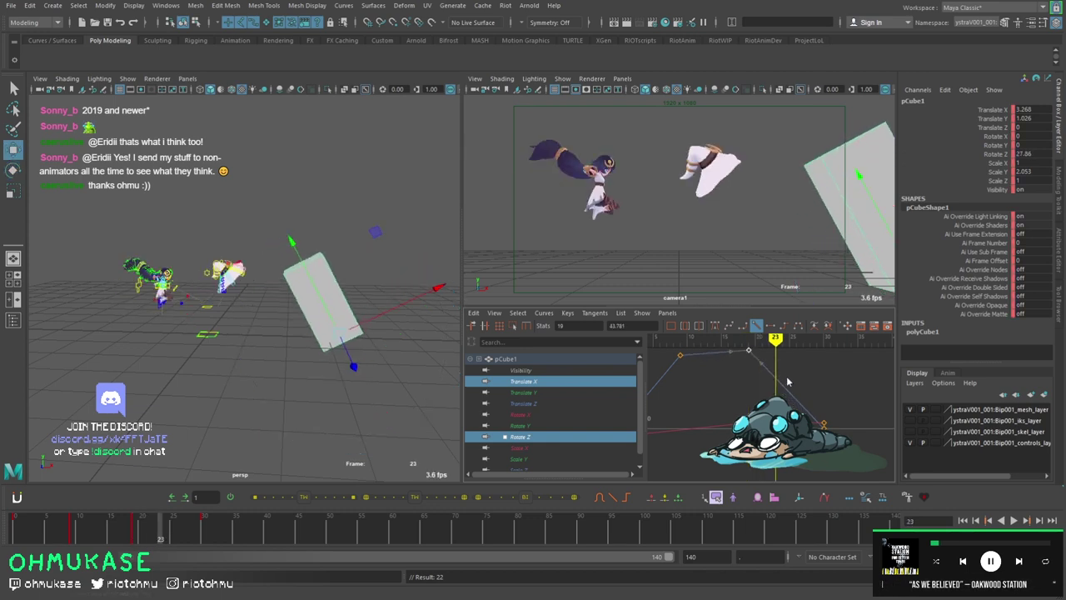
Key the cube nearly upright at frame 23 with smooth rotation tangents, and play back the overshoot and settle.
{"action": "key", "text": "ctrl+z"}
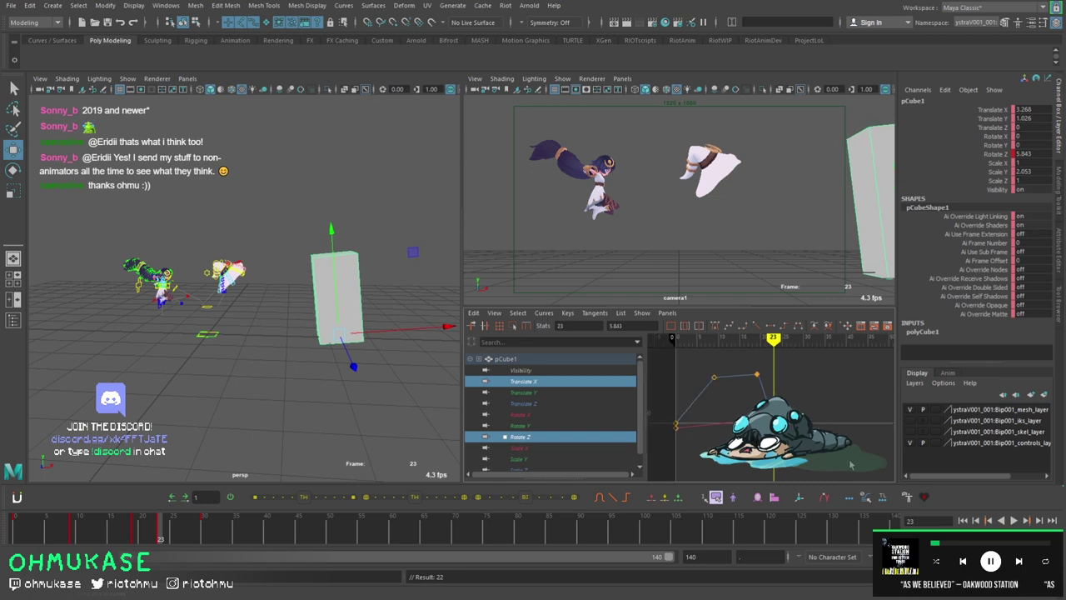
{"action": "left_click", "coordinate": [825, 383]}
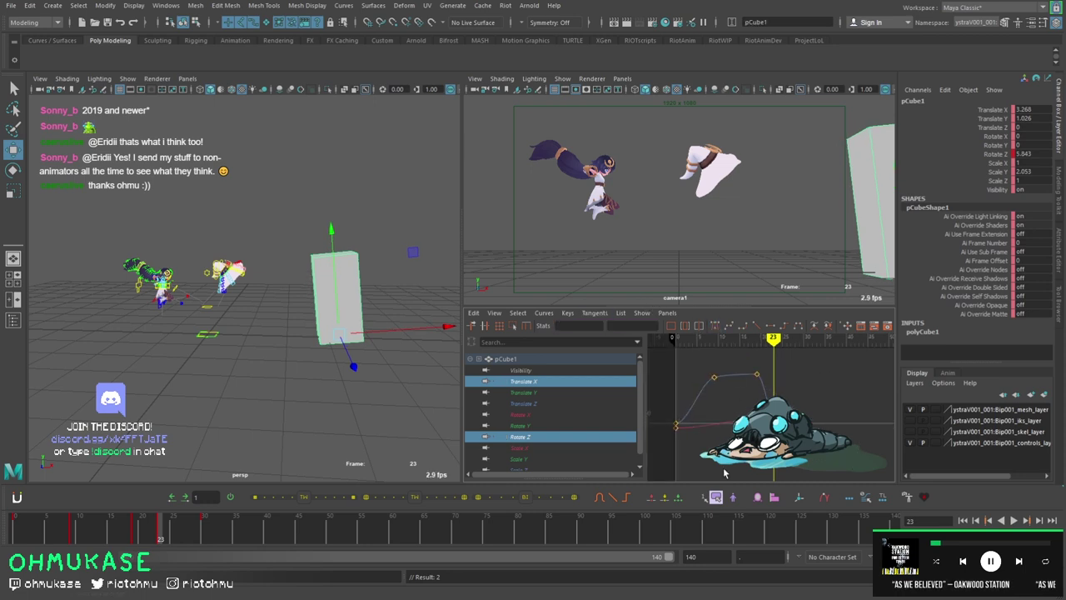
{"action": "key", "text": "alt+v"}
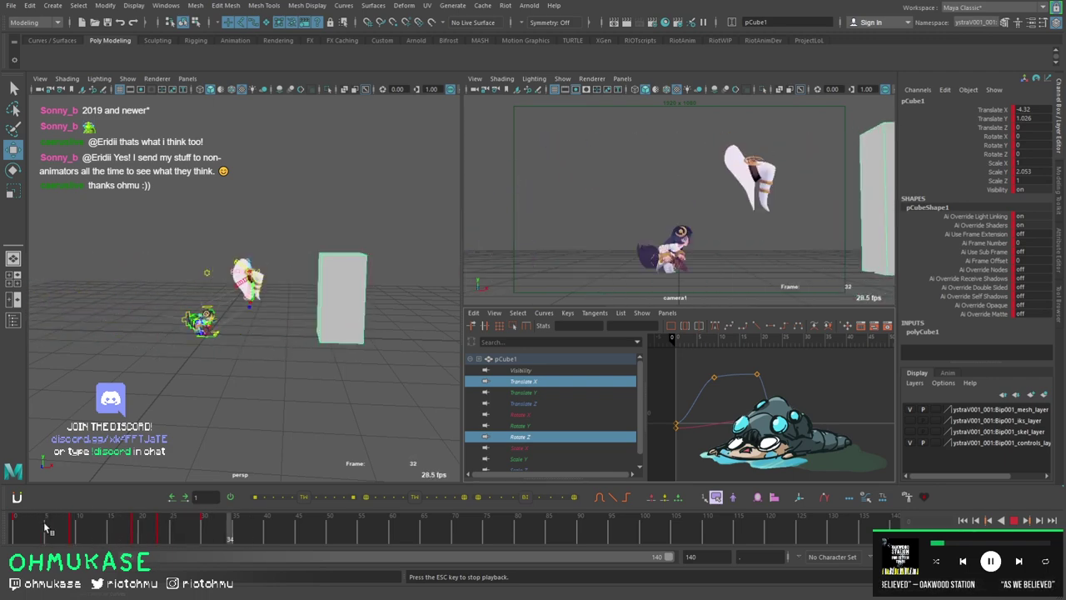
Select the character's COG control, try raising it at frame 26, and isolate its translate curves in the graph.
{"action": "left_click", "coordinate": [164, 256]}
{"action": "key", "text": "f"}
{"action": "key", "text": "Escape"}
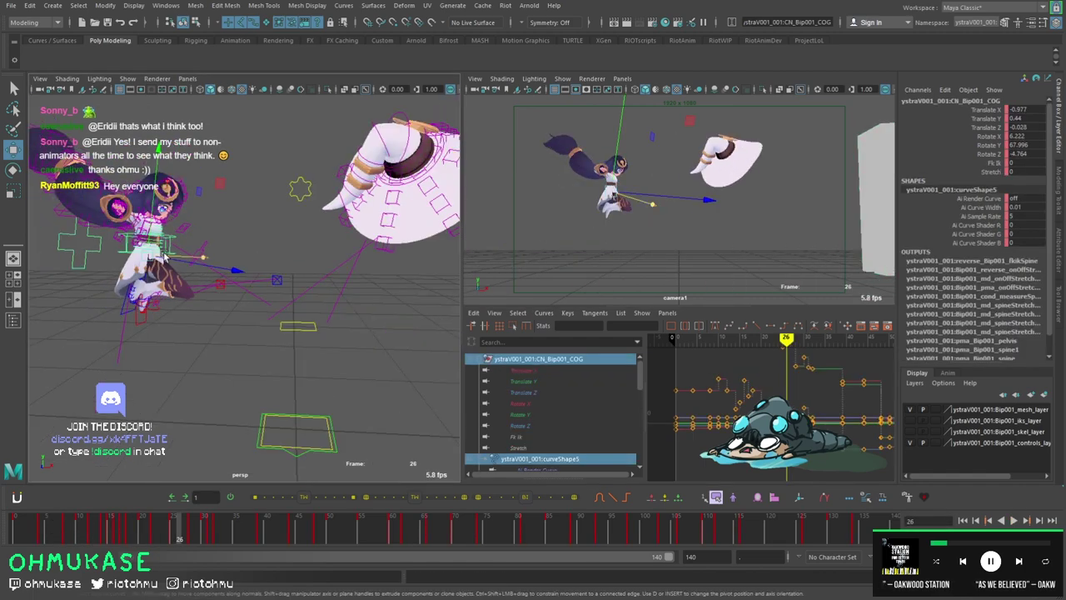
{"action": "left_click_drag", "start_coordinate": [203, 257], "coordinate": [213, 253]}
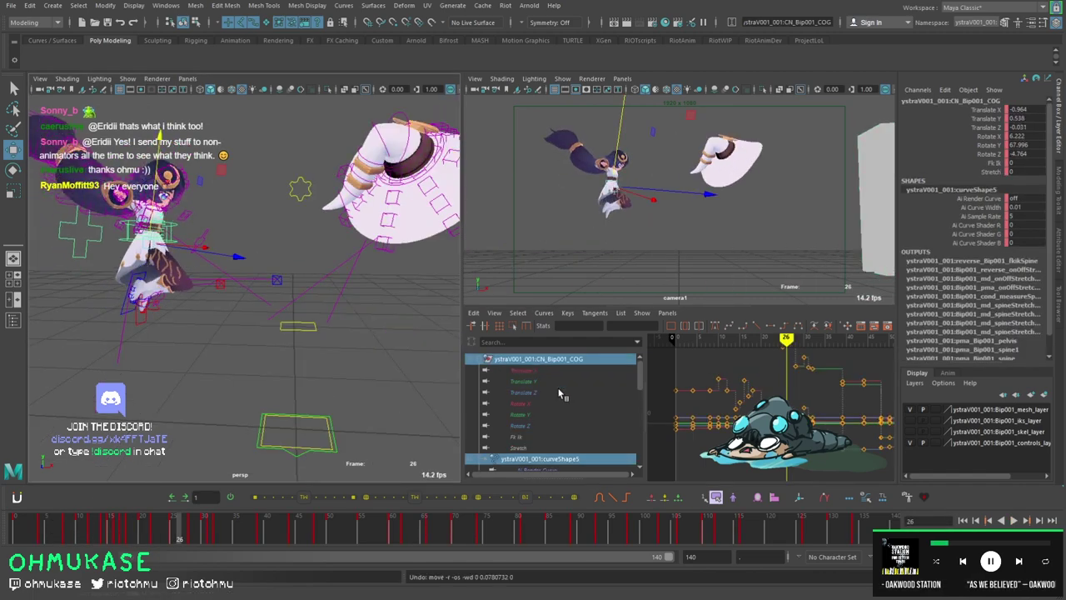
{"action": "left_click_drag", "start_coordinate": [538, 370], "coordinate": [547, 391]}
{"action": "key", "text": "f"}
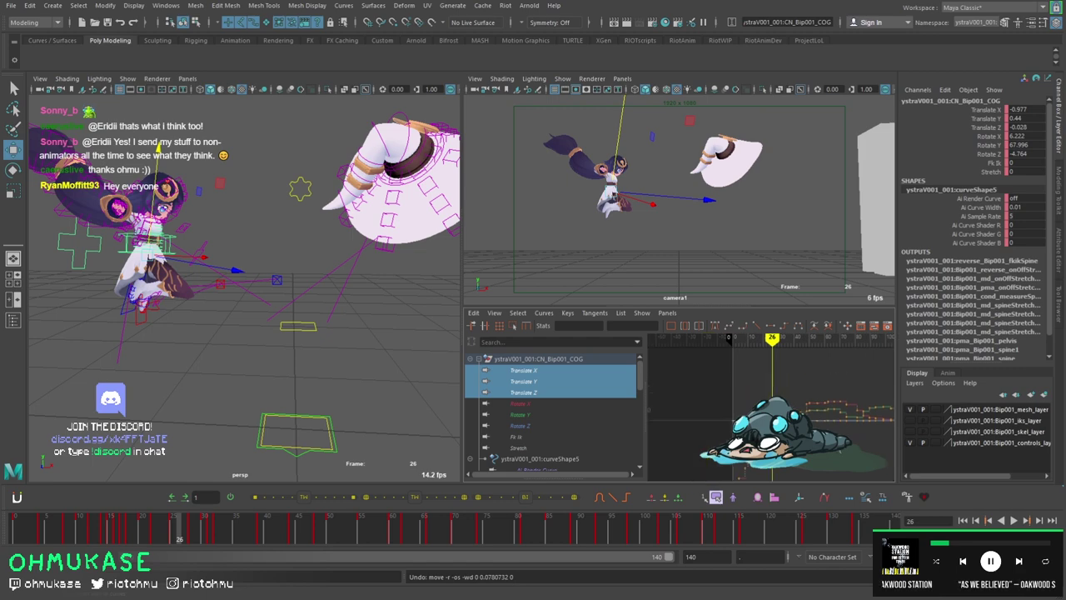
Shift the COG at frame 31 to Translate X -0.165, Y -0.417 and Z -0.049 using its translate keys.
{"action": "key", "text": "alt+v"}
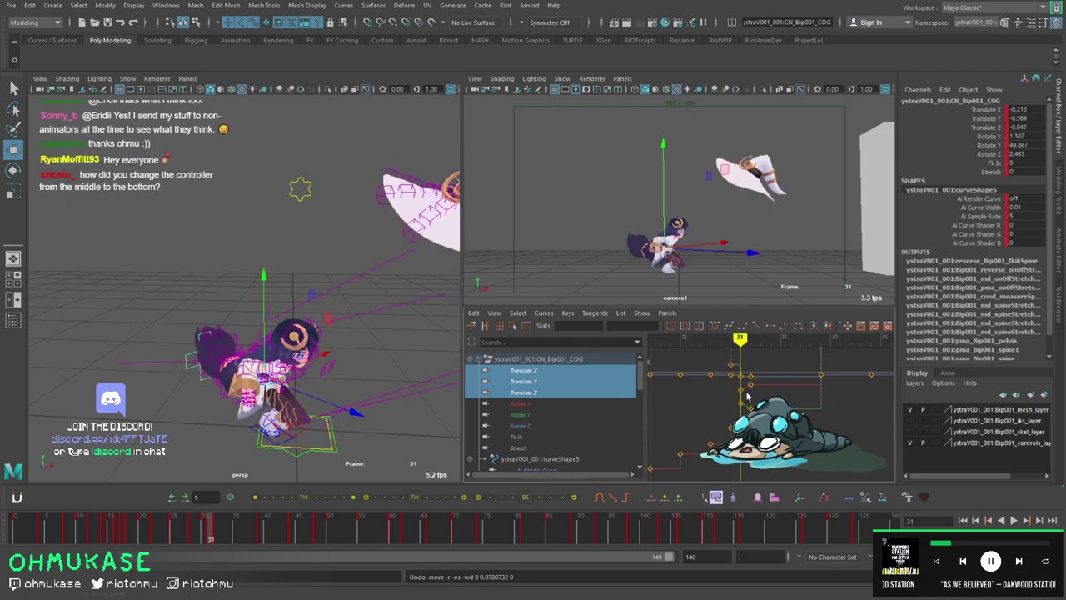
{"action": "right_click_drag", "start_coordinate": [748, 398], "coordinate": [775, 392], "text": "alt"}
{"action": "left_click", "coordinate": [715, 381]}
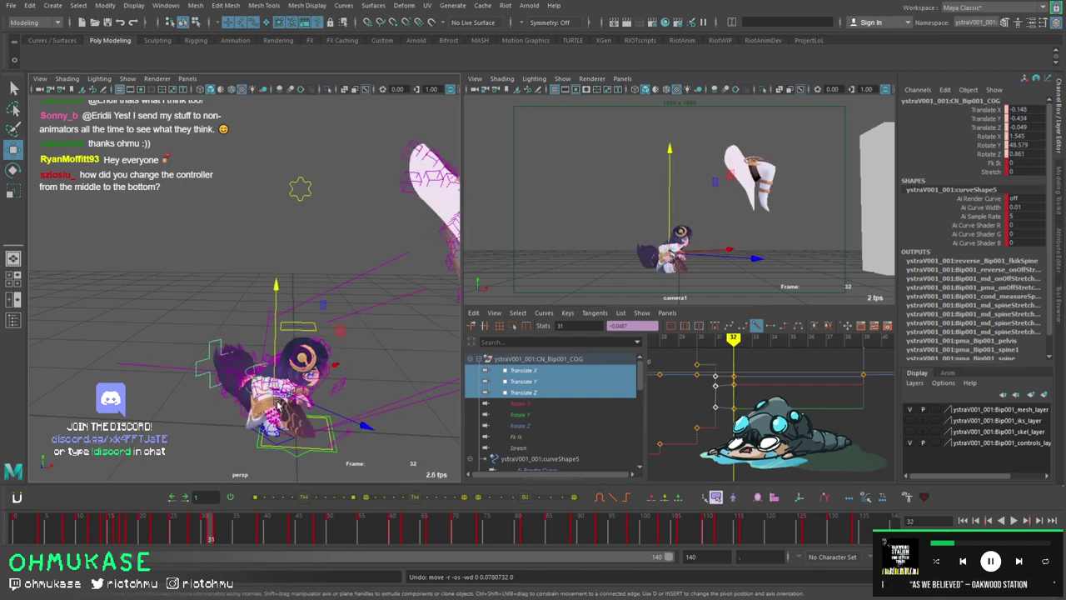
{"action": "scroll", "coordinate": [271, 333], "scroll_direction": "up", "scroll_amount": 8}
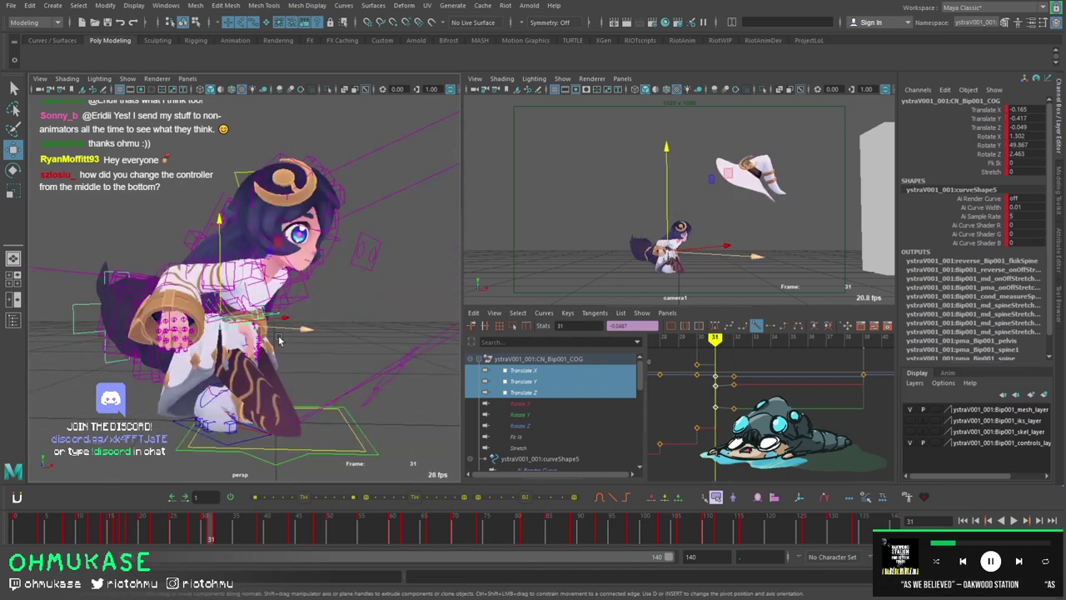
Select the lower spine FK control on the crouched pose at frame 31, and isolate its three rotate curves.
{"action": "left_click_drag", "start_coordinate": [272, 333], "coordinate": [212, 301], "text": "alt"}
{"action": "left_click", "coordinate": [165, 309]}
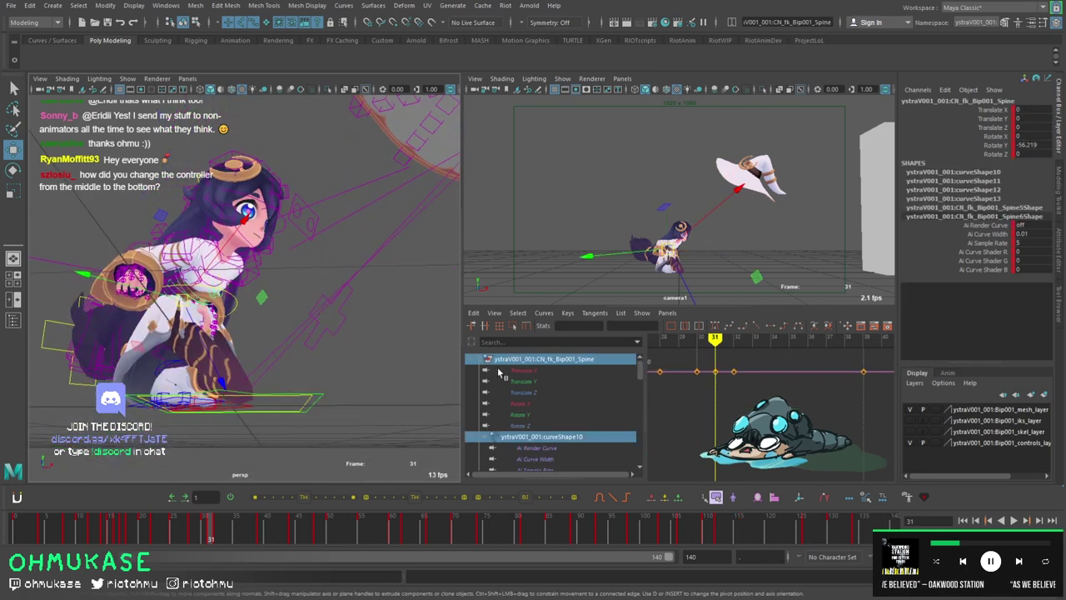
{"action": "left_click", "coordinate": [549, 393]}
{"action": "left_click_drag", "start_coordinate": [546, 404], "coordinate": [544, 426]}
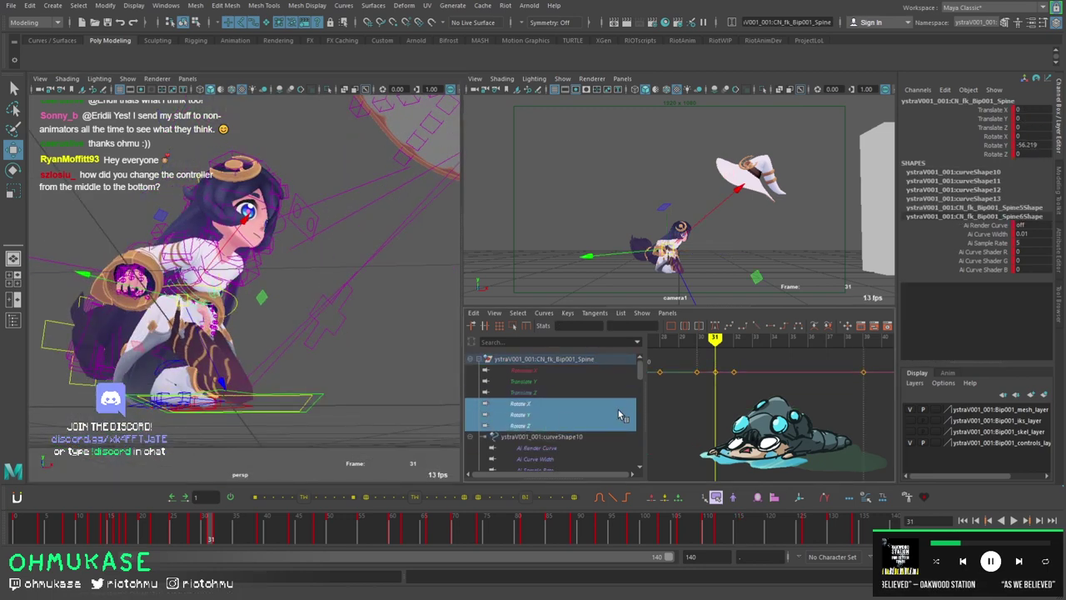
{"action": "key", "text": "f"}
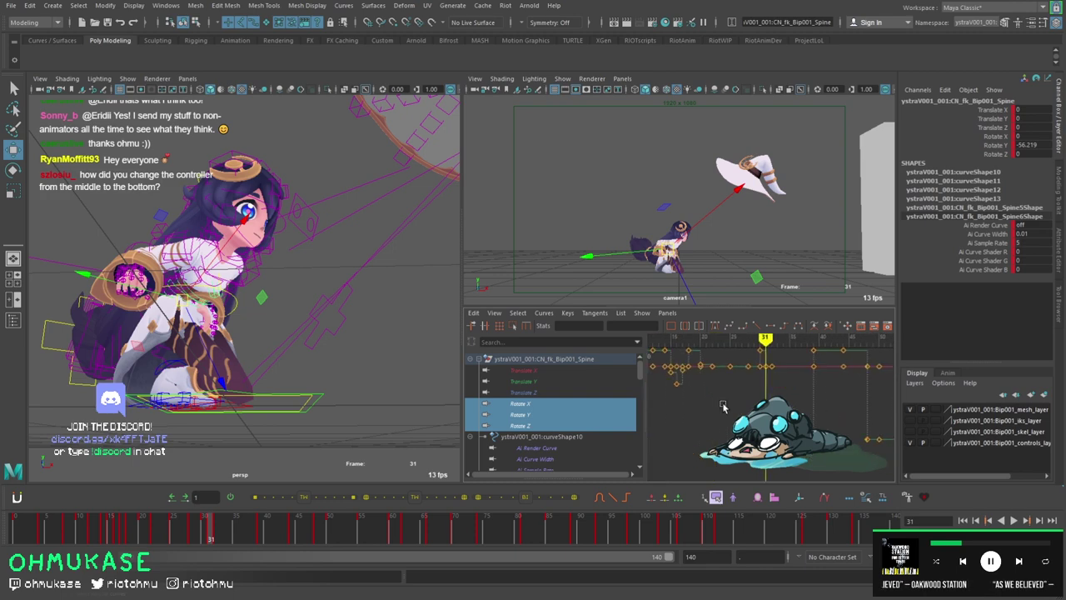
{"action": "scroll", "coordinate": [723, 406], "scroll_direction": "up", "scroll_amount": 5}
Straighten the crouched character's spine at frame 31 by adjusting Rotate Y to -7.556.
{"action": "left_click_drag", "start_coordinate": [278, 338], "coordinate": [241, 358], "text": "alt"}
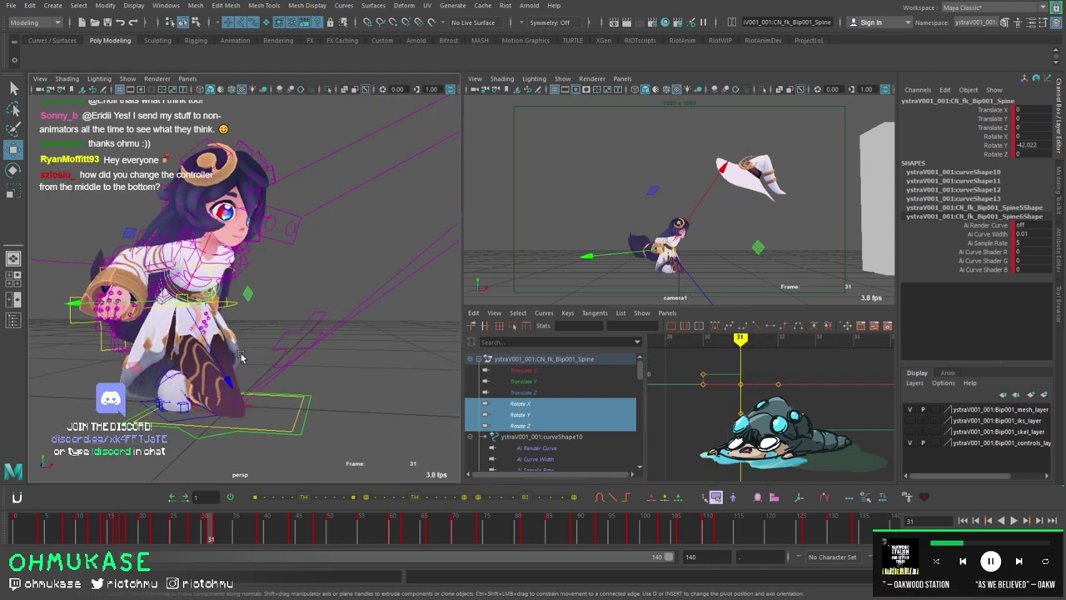
{"action": "middle_click_drag", "start_coordinate": [241, 358], "coordinate": [242, 350]}
{"action": "left_click_drag", "start_coordinate": [242, 350], "coordinate": [241, 332], "text": "alt"}
{"action": "mouse_move", "coordinate": [238, 325]}
{"action": "middle_mouse_down"}
{"action": "mouse_move", "coordinate": [254, 325]}
{"action": "mouse_move", "coordinate": [244, 324]}
{"action": "middle_mouse_up"}
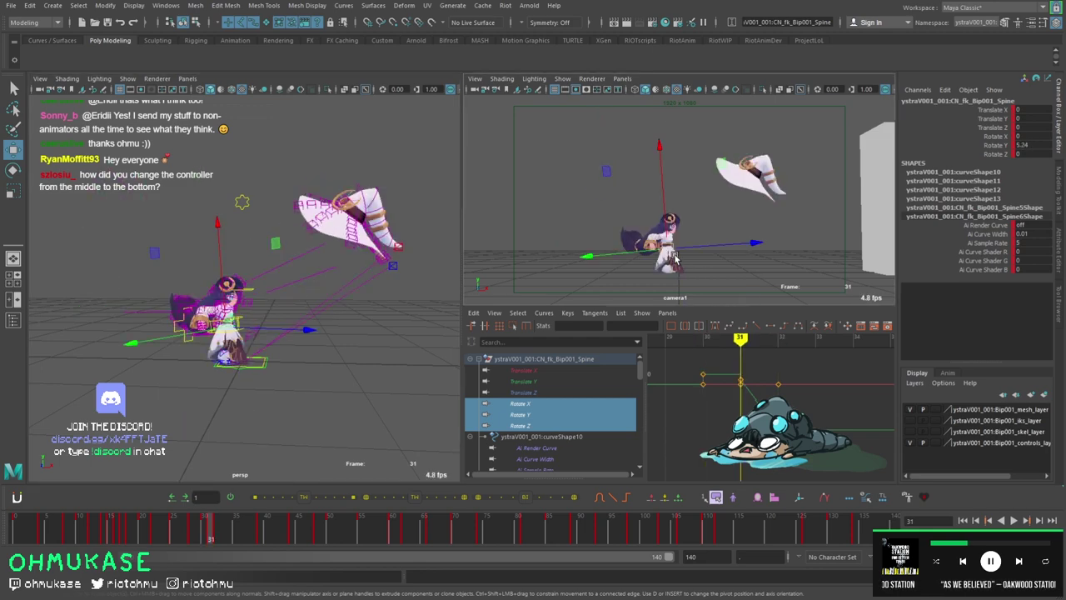
{"action": "middle_click_drag", "start_coordinate": [675, 260], "coordinate": [675, 260]}
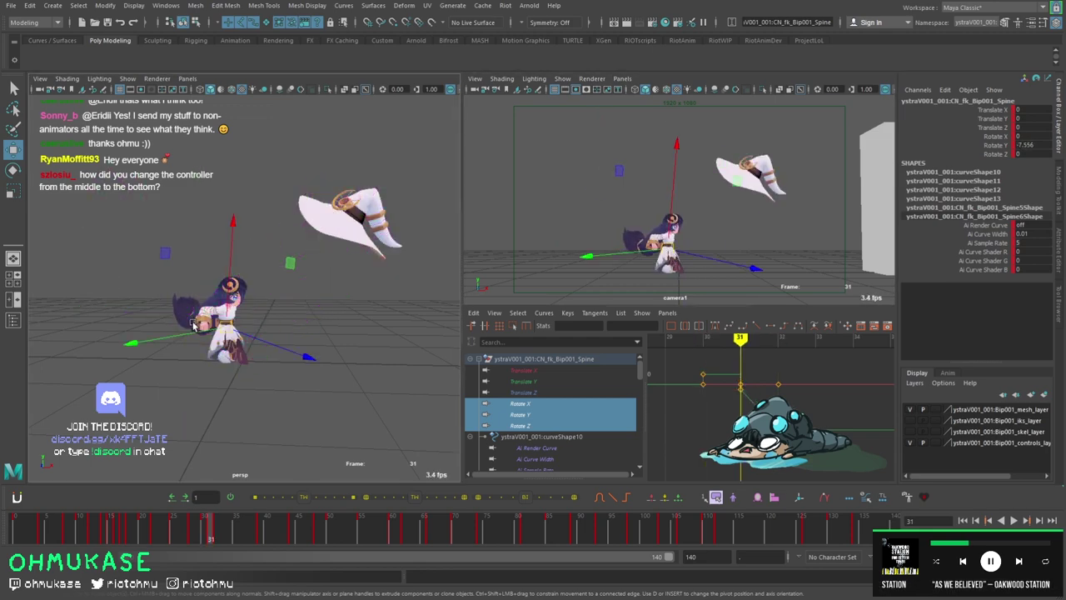
Adjust the bend of the Spine2 and Spine1 FK controls in the character's pose at frame 31.
{"action": "scroll", "coordinate": [370, 304], "scroll_direction": "up", "scroll_amount": 10}
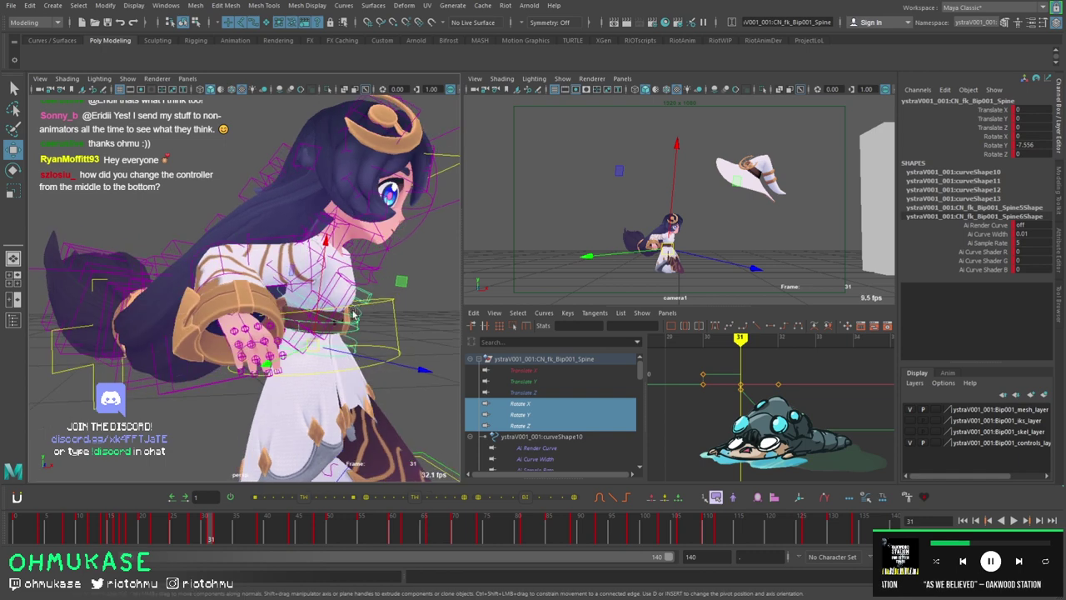
{"action": "left_click", "coordinate": [355, 320]}
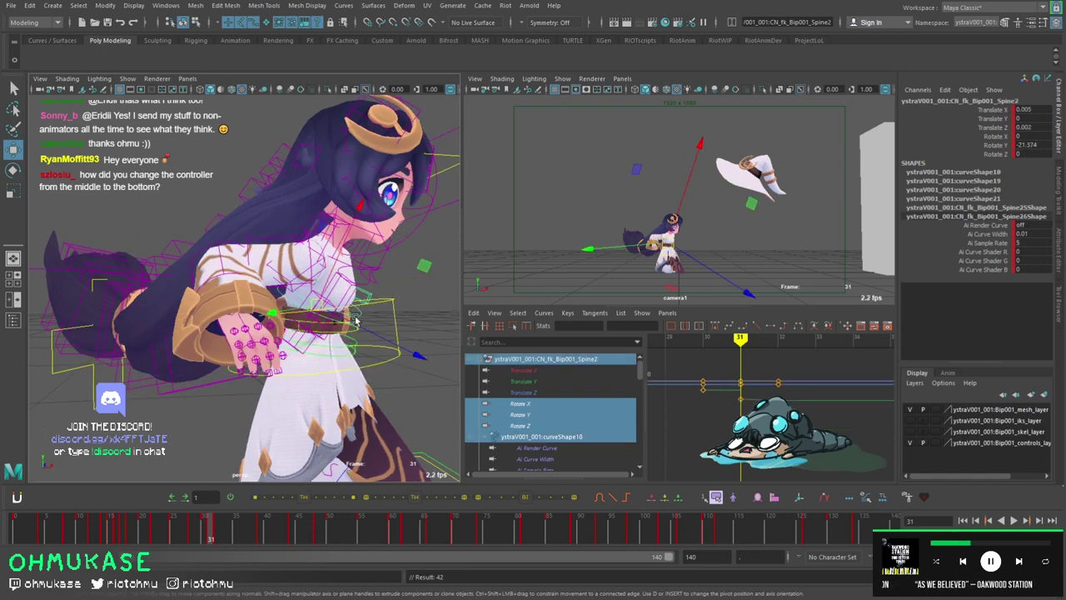
{"action": "mouse_move", "coordinate": [358, 321]}
{"action": "middle_mouse_down"}
{"action": "mouse_move", "coordinate": [387, 323]}
{"action": "mouse_move", "coordinate": [357, 323]}
{"action": "middle_mouse_up"}
{"action": "left_click", "coordinate": [354, 325]}
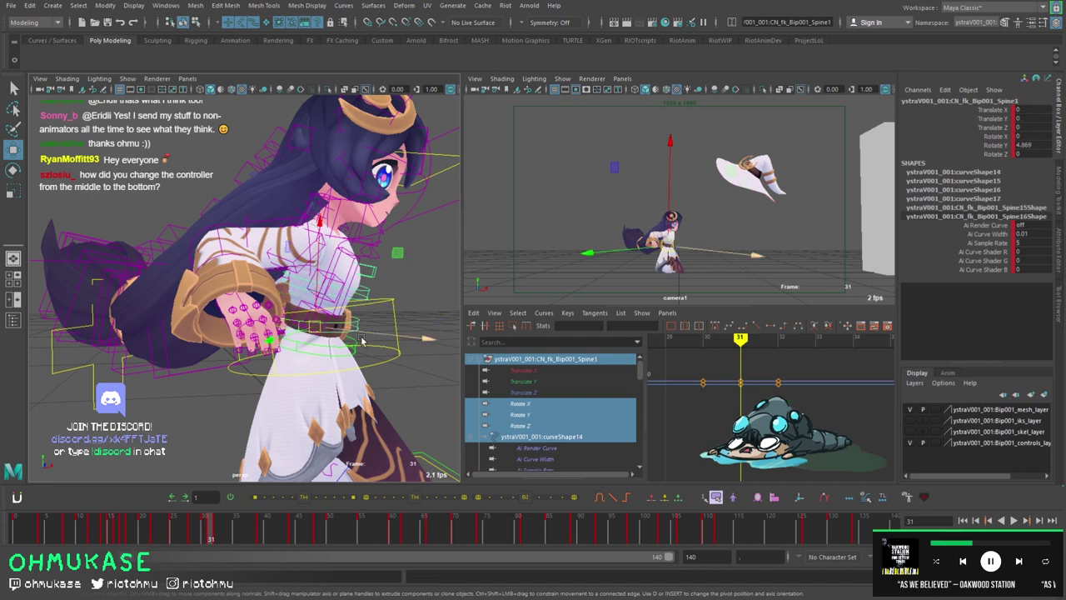
{"action": "middle_click_drag", "start_coordinate": [357, 346], "coordinate": [369, 345]}
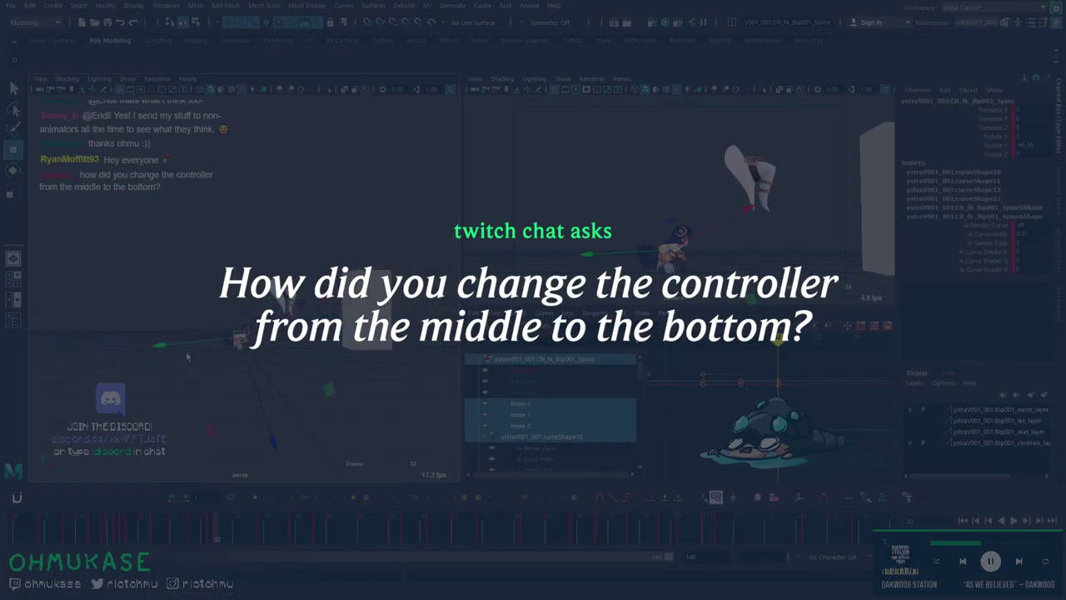
Try rotating the tall box about its base pivot at frame 32.
{"action": "left_click", "coordinate": [322, 347]}
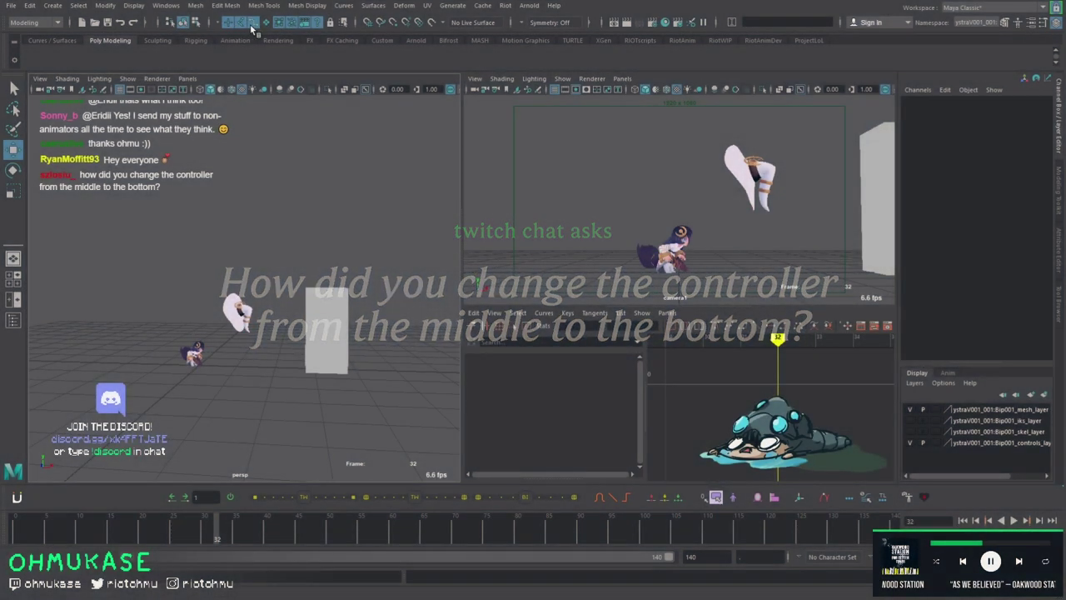
{"action": "left_click", "coordinate": [348, 331]}
{"action": "scroll", "coordinate": [305, 312], "scroll_direction": "up", "scroll_amount": 2}
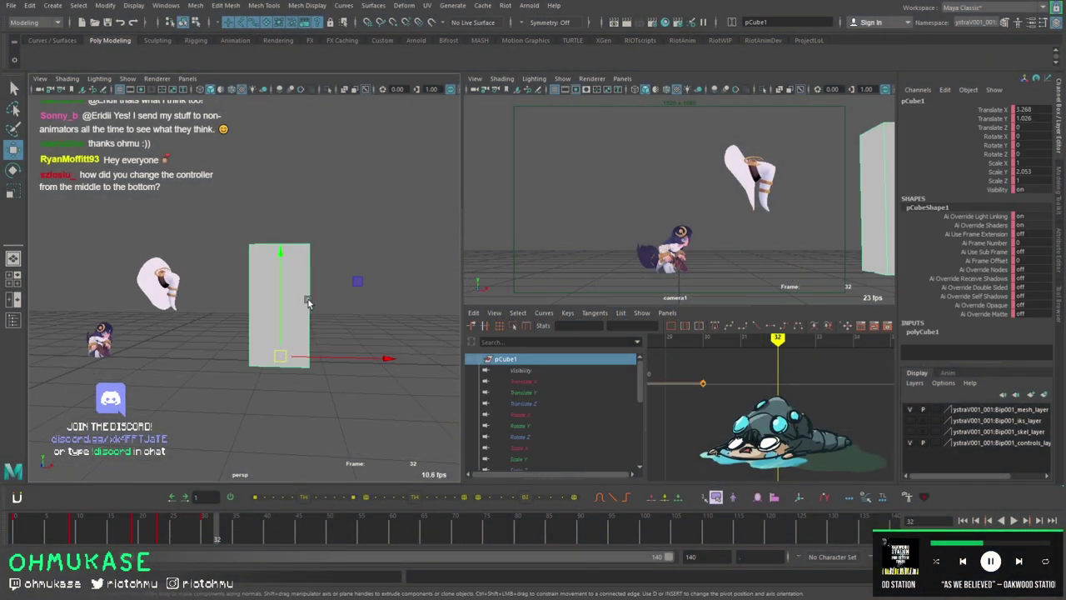
{"action": "key", "text": "e"}
{"action": "key", "text": "w"}
{"action": "key", "text": "e"}
{"action": "left_click_drag", "start_coordinate": [328, 333], "coordinate": [270, 309]}
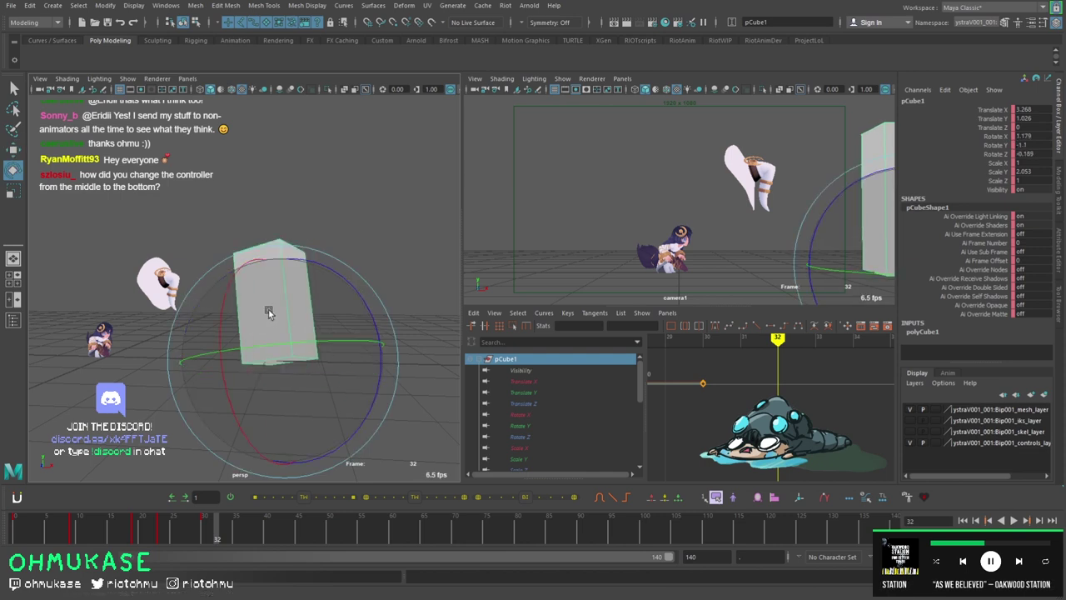
{"action": "key", "text": "ctrl+z"}
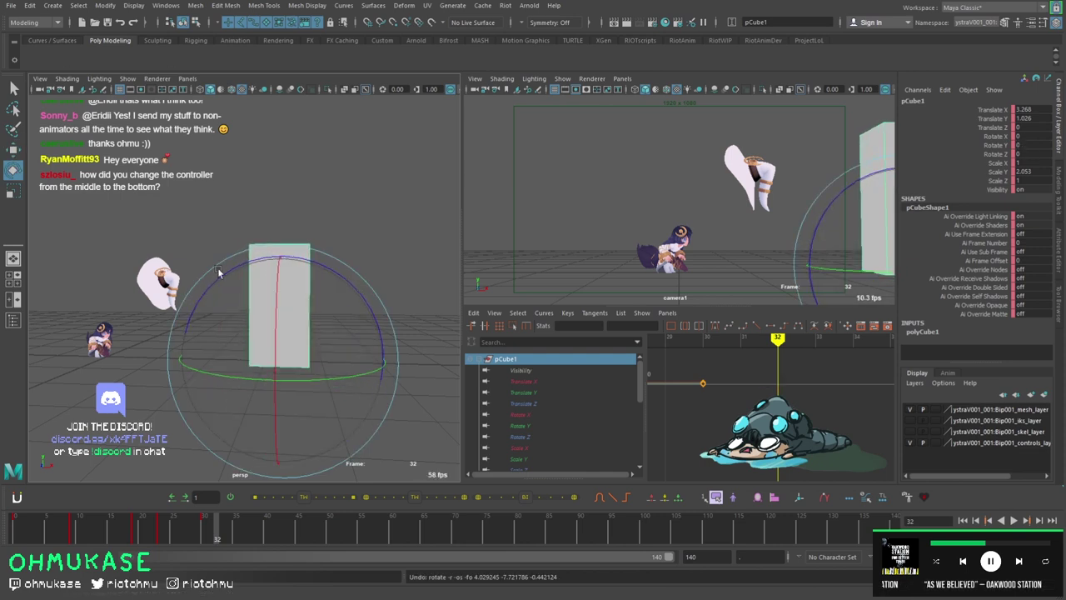
Create a second polygon cube, scale it to 0.648, 1.563 and 0.648, and raise it to Translate Y 1.772.
{"action": "right_click_drag", "start_coordinate": [218, 273], "coordinate": [263, 374], "text": "shift"}
{"action": "key", "text": "w"}
{"action": "middle_click_drag", "start_coordinate": [147, 358], "coordinate": [271, 329], "text": "alt"}
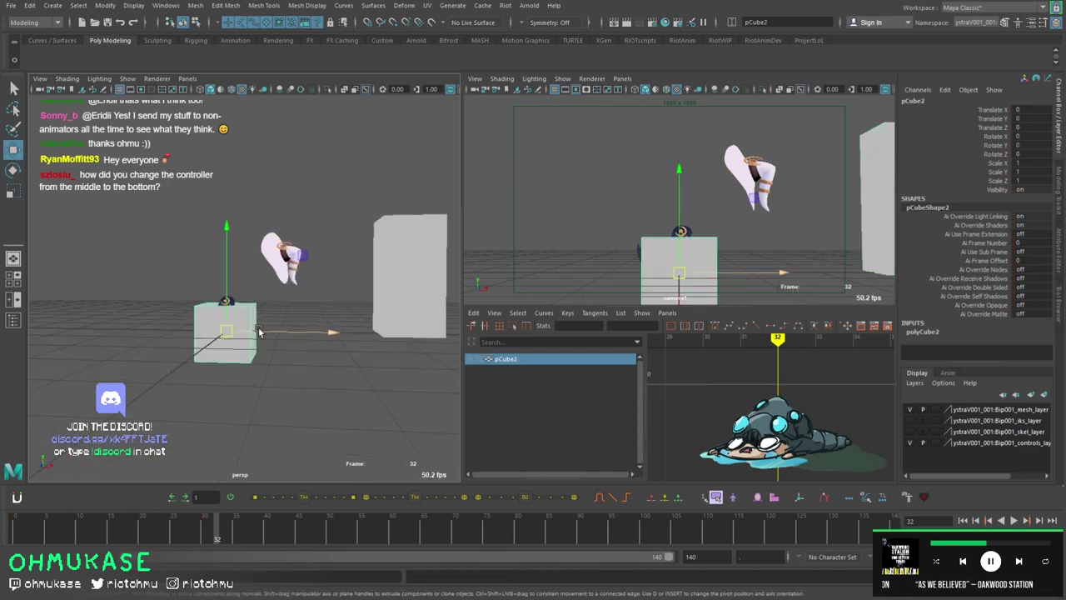
{"action": "key", "text": "e"}
{"action": "left_click_drag", "start_coordinate": [285, 316], "coordinate": [167, 385]}
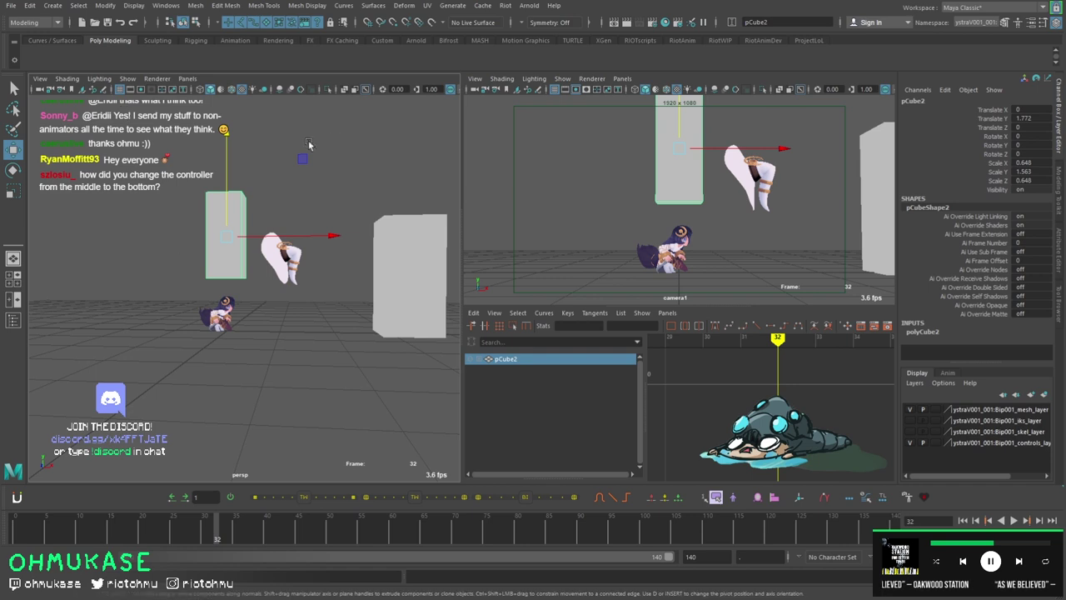
{"action": "middle_click_drag", "start_coordinate": [242, 238], "coordinate": [247, 241], "text": "alt"}
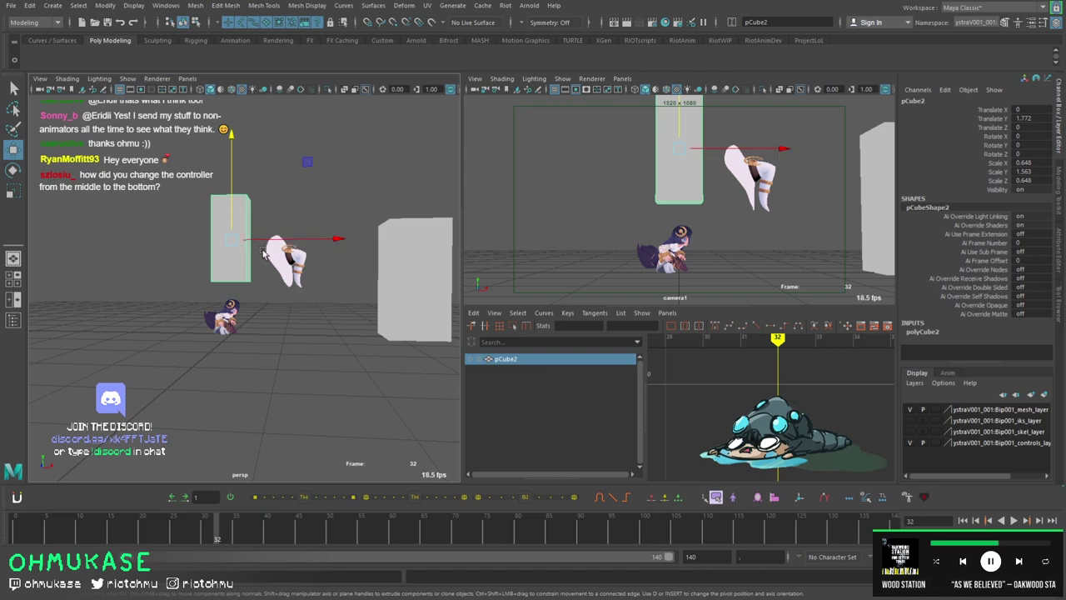
Move the new box's pivot from its center straight down to a point well below the box.
{"action": "key", "text": "d"}
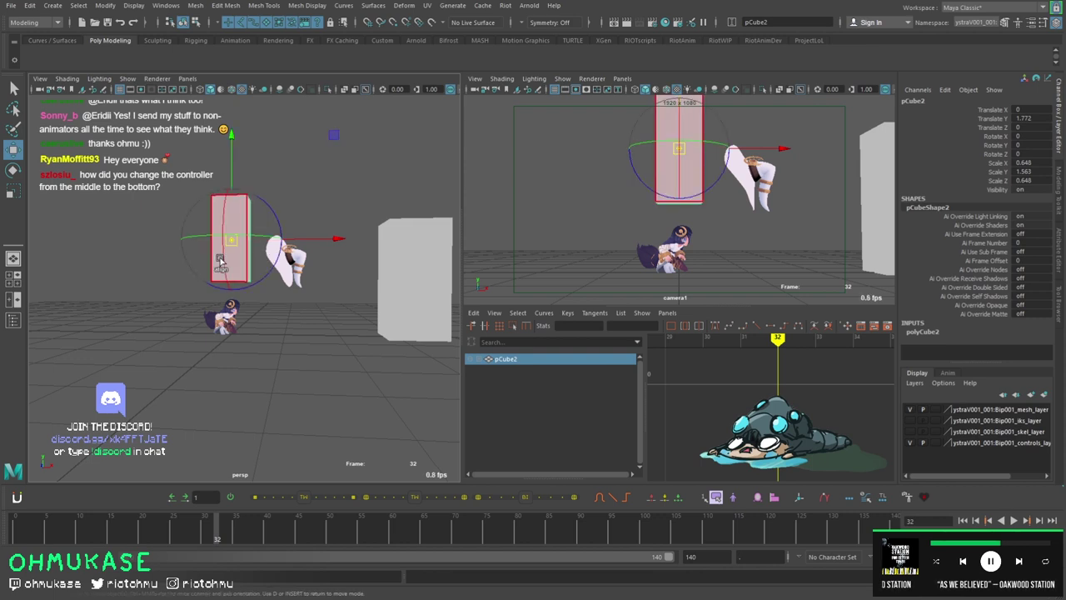
{"action": "mouse_move", "coordinate": [208, 265]}
{"action": "left_mouse_down", "text": "alt"}
{"action": "mouse_move", "coordinate": [191, 271]}
{"action": "mouse_move", "coordinate": [218, 268]}
{"action": "left_mouse_up", "text": "alt"}
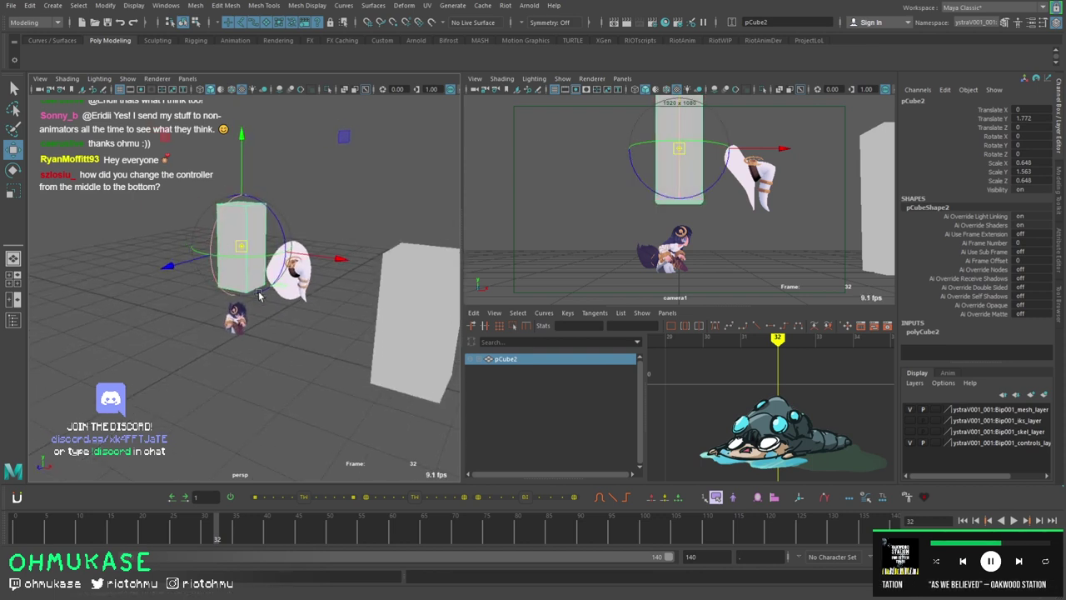
{"action": "scroll", "coordinate": [250, 250], "scroll_direction": "up", "scroll_amount": 3}
{"action": "left_click_drag", "start_coordinate": [248, 161], "coordinate": [274, 388]}
{"action": "scroll", "coordinate": [250, 375], "scroll_direction": "down", "scroll_amount": 3}
{"action": "key", "text": "d"}
Try scaling and rotating the new box about its lowered pivot.
{"action": "key", "text": "r"}
{"action": "key", "text": "ctrl+z"}
{"action": "key", "text": "e"}
{"action": "left_click_drag", "start_coordinate": [332, 361], "coordinate": [295, 250]}
{"action": "key", "text": "ctrl+z"}
{"action": "key", "text": "w"}
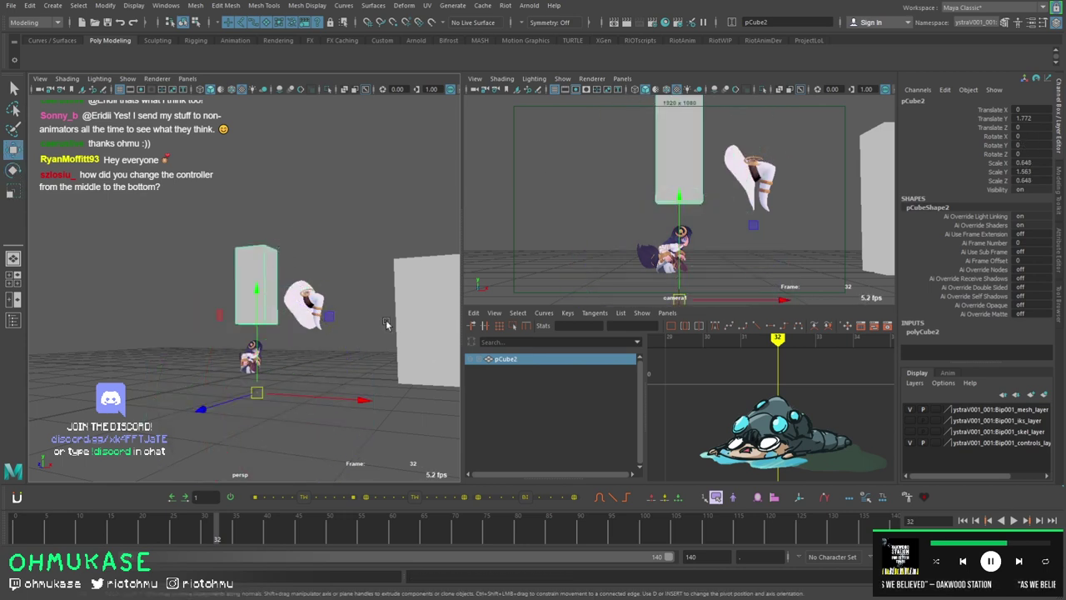
Try moving the new box upward with its pivot offset below it, and undo the move.
{"action": "left_click", "coordinate": [388, 325]}
{"action": "left_click", "coordinate": [257, 283]}
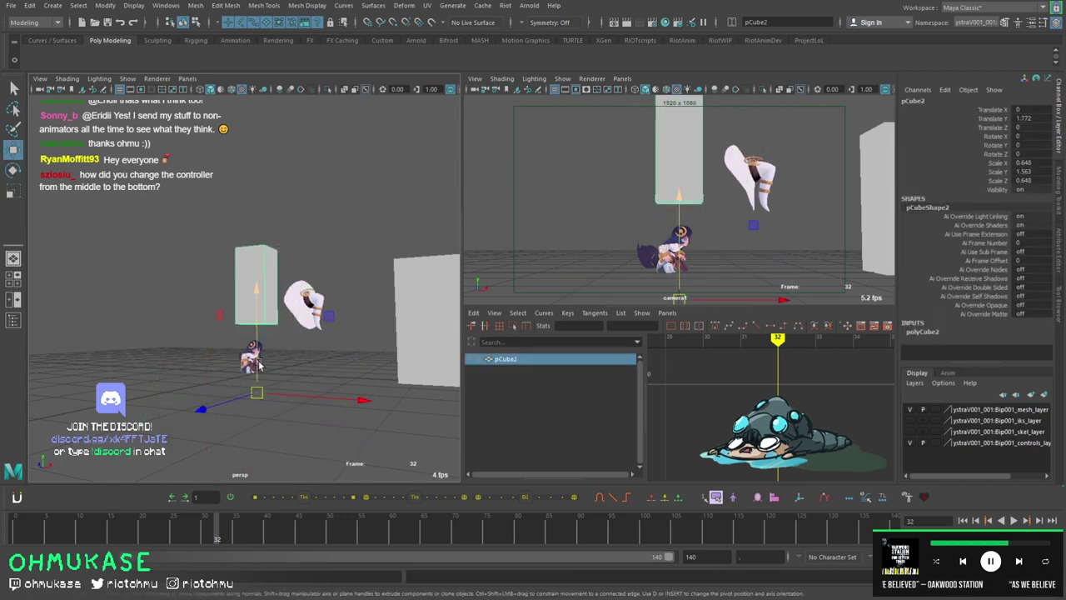
{"action": "left_click_drag", "start_coordinate": [258, 364], "coordinate": [271, 254]}
{"action": "key", "text": "ctrl+z"}
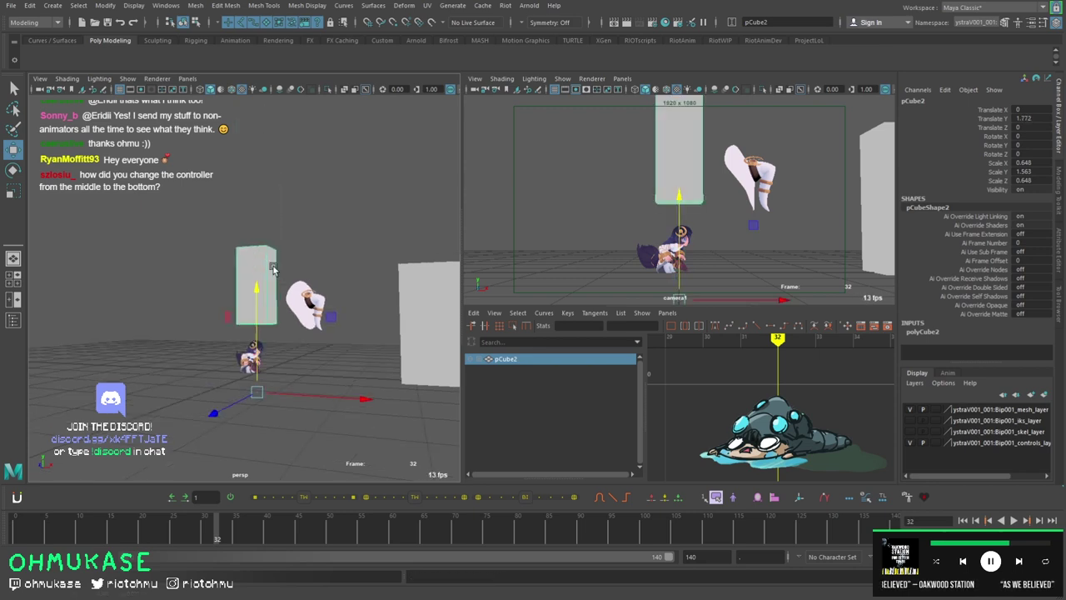
{"action": "key", "text": "ctrl+z"}
Demonstrate rotating the new box around its offset pivot.
{"action": "key", "text": "e"}
{"action": "middle_click_drag", "start_coordinate": [375, 300], "coordinate": [279, 284], "text": "alt"}
{"action": "left_click_drag", "start_coordinate": [358, 265], "coordinate": [273, 288]}
{"action": "left_click_drag", "start_coordinate": [329, 370], "coordinate": [313, 347]}
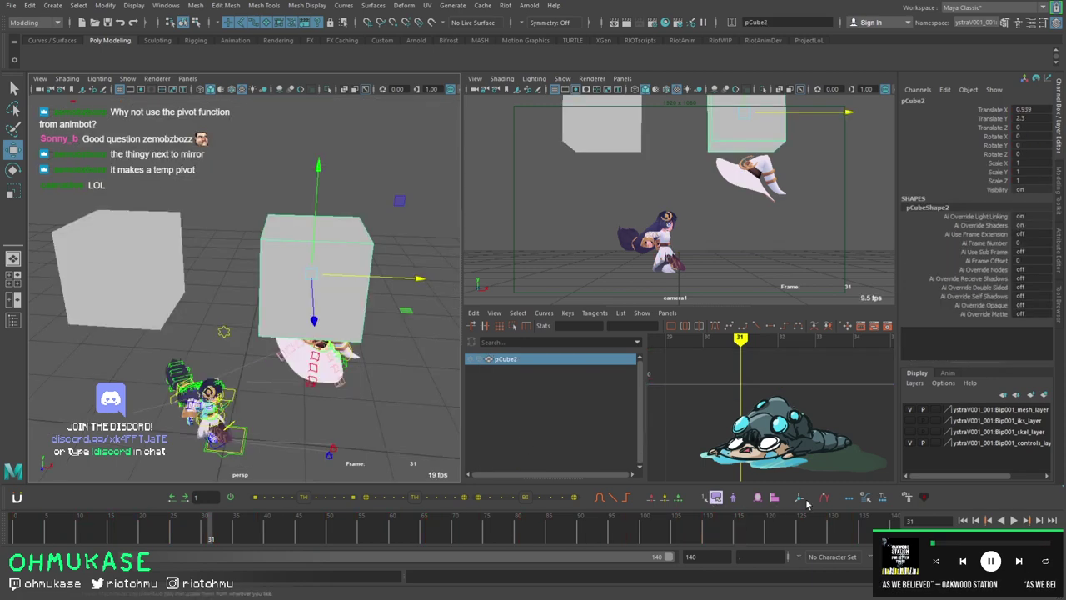
Try rotating the second cube about an animBot temporary pivot.
{"action": "left_click", "coordinate": [800, 498]}
{"action": "left_click_drag", "start_coordinate": [254, 277], "coordinate": [225, 313]}
{"action": "key", "text": "e"}
{"action": "key", "text": "ctrl+z"}
{"action": "key", "text": "w"}
{"action": "left_click", "coordinate": [344, 240]}
{"action": "key", "text": "ctrl+t"}
Undo the latest actions to restore the selected COG and IK foot controls, and return to the crouched pose at frame 32.
{"action": "right_click_drag", "start_coordinate": [249, 289], "coordinate": [260, 254], "text": "alt"}
{"action": "right_click_drag", "start_coordinate": [221, 305], "coordinate": [218, 232], "text": "alt"}
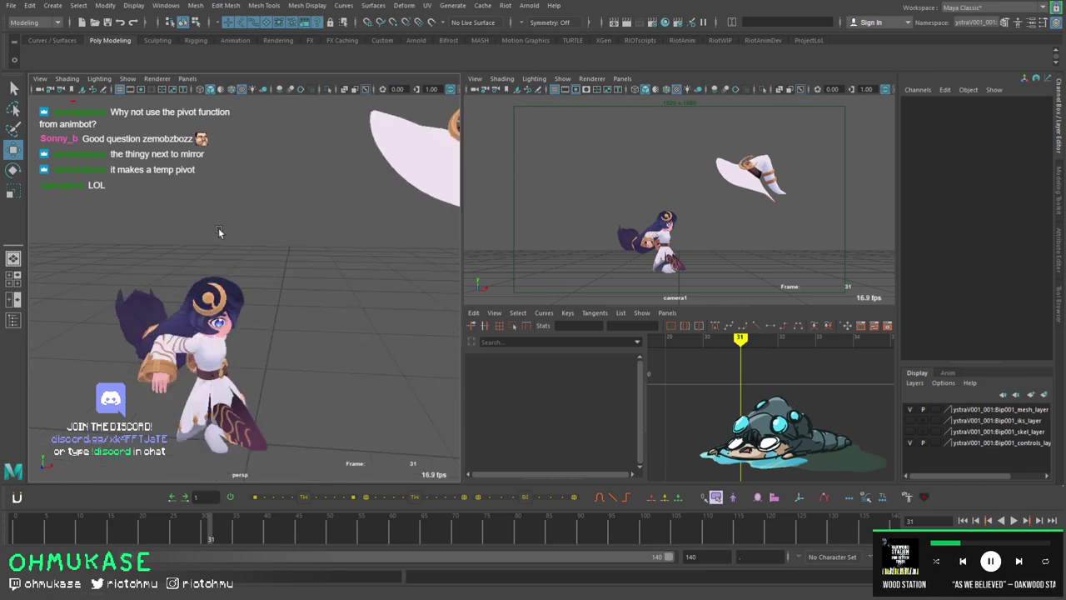
{"action": "right_click_drag", "start_coordinate": [217, 175], "coordinate": [265, 215], "text": "alt"}
{"action": "key", "text": "alt+comma"}
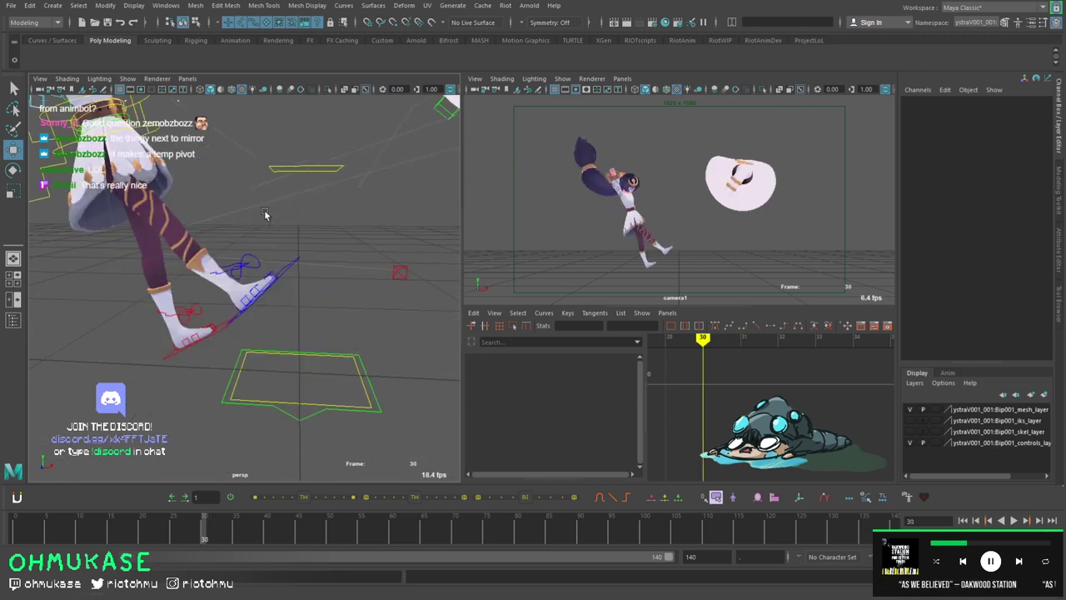
{"action": "key", "text": "ctrl+z"}
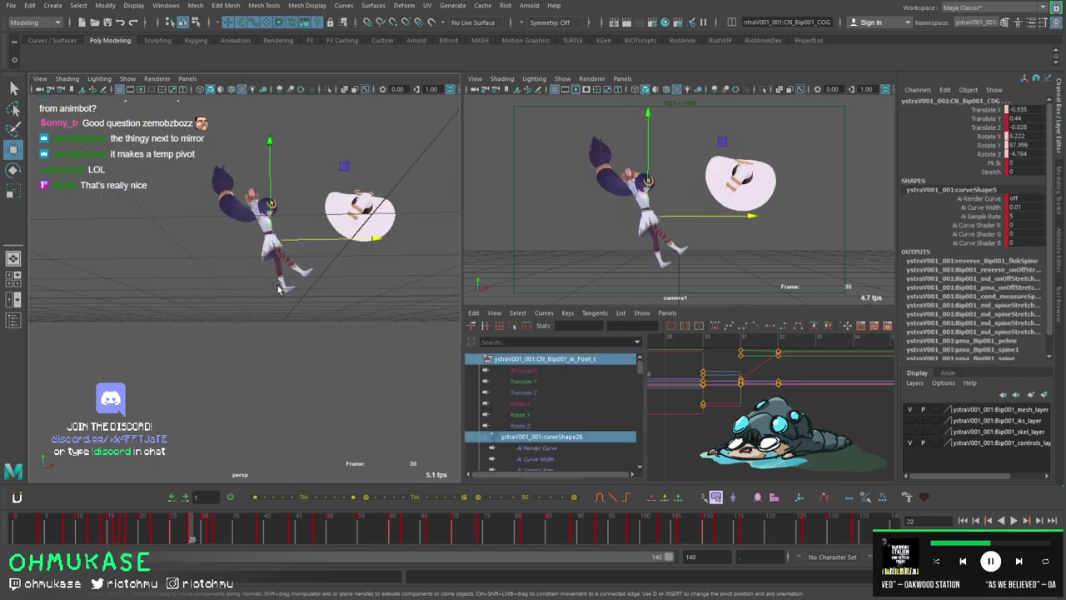
{"action": "key", "text": "ctrl+z"}
{"action": "key", "text": "ctrl+z"}
{"action": "key", "text": "ctrl+z"}
{"action": "key", "text": "ctrl+z"}
{"action": "key", "text": "ctrl+z"}
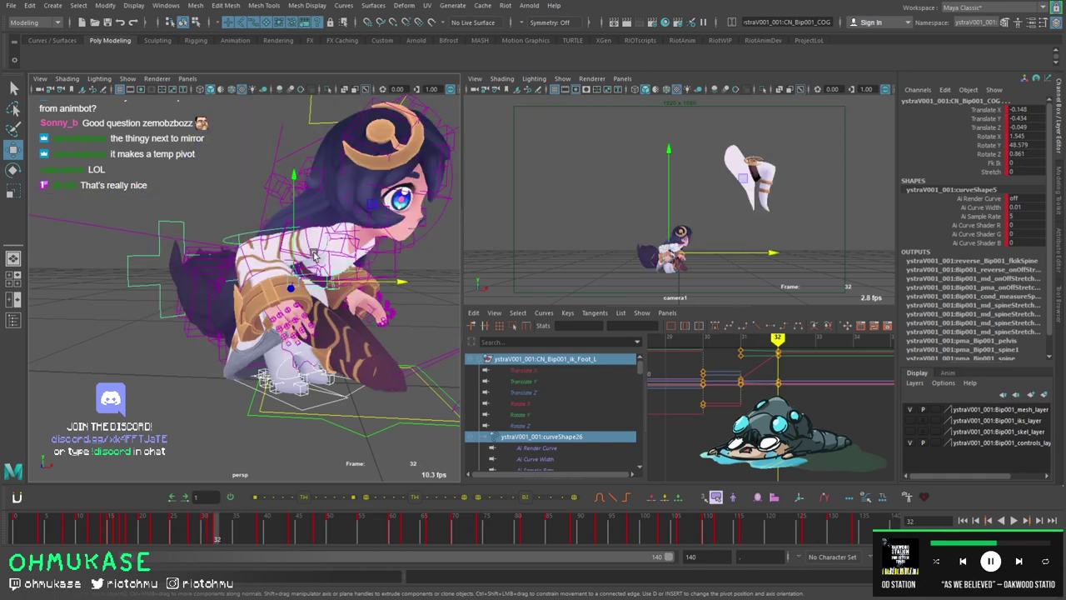
Select the left and right clavicle controls at frame 31 and prepare the arm controls for rotation.
{"action": "left_click_drag", "start_coordinate": [269, 198], "coordinate": [340, 251], "text": "alt"}
{"action": "left_click", "coordinate": [234, 212]}
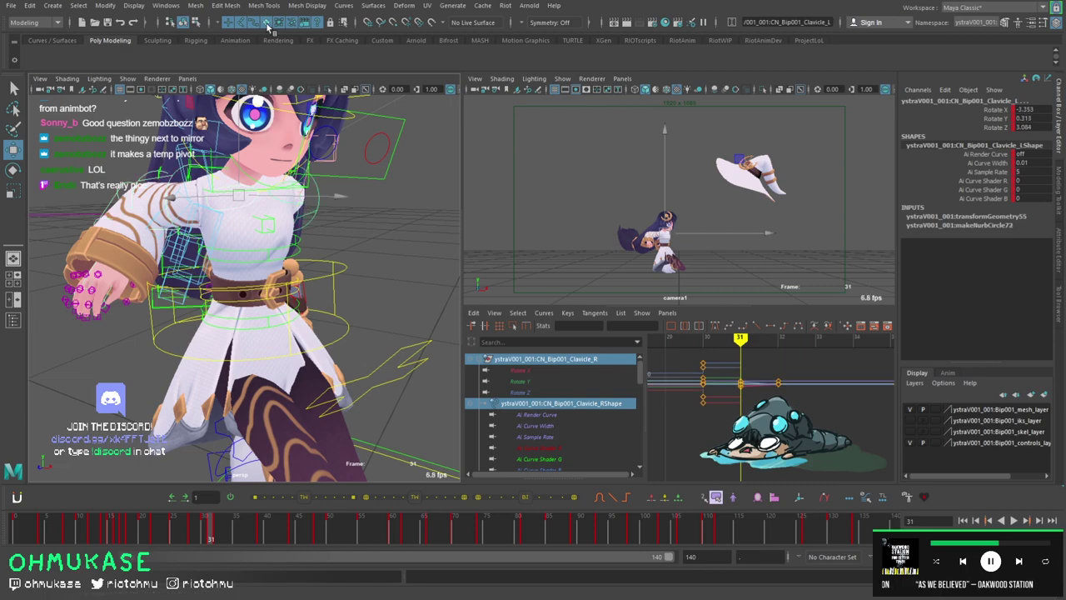
{"action": "left_click_drag", "start_coordinate": [344, 195], "coordinate": [329, 212], "text": "alt"}
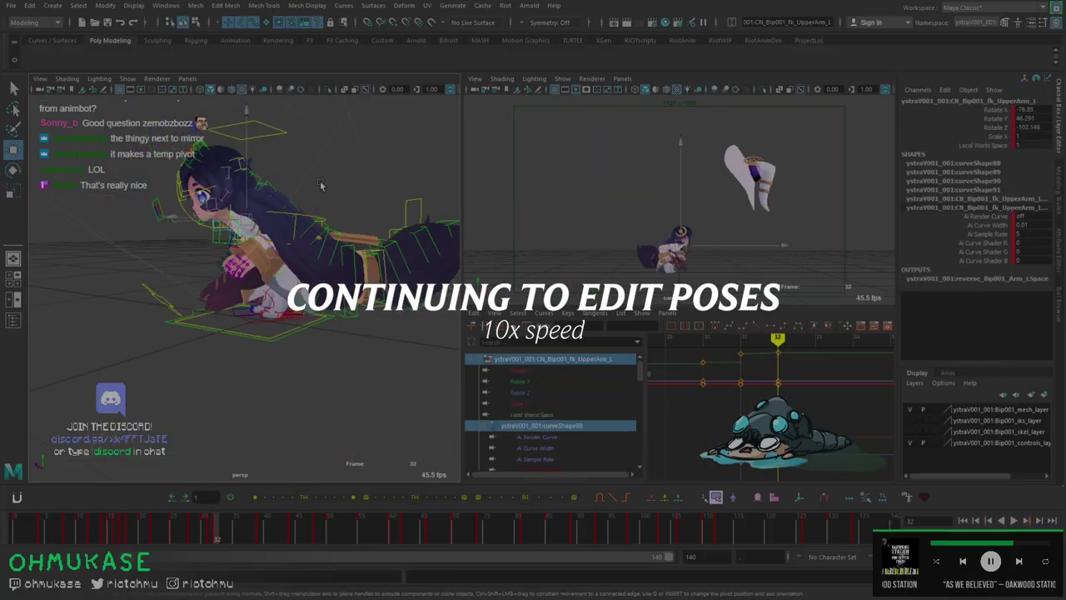
{"action": "key", "text": "e"}
Compare the hands at frame 30 with the crouched pose at frame 32, and select the right FK hand control.
{"action": "left_click", "coordinate": [179, 527]}
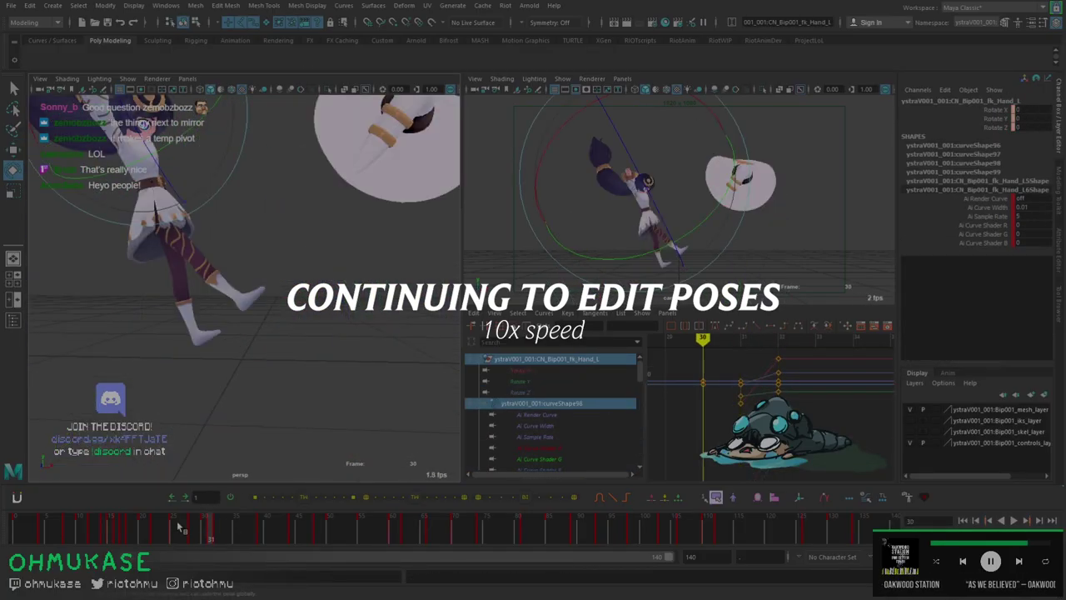
{"action": "left_click", "coordinate": [216, 527]}
{"action": "left_click_drag", "start_coordinate": [250, 250], "coordinate": [208, 234], "text": "alt"}
{"action": "left_click", "coordinate": [107, 250]}
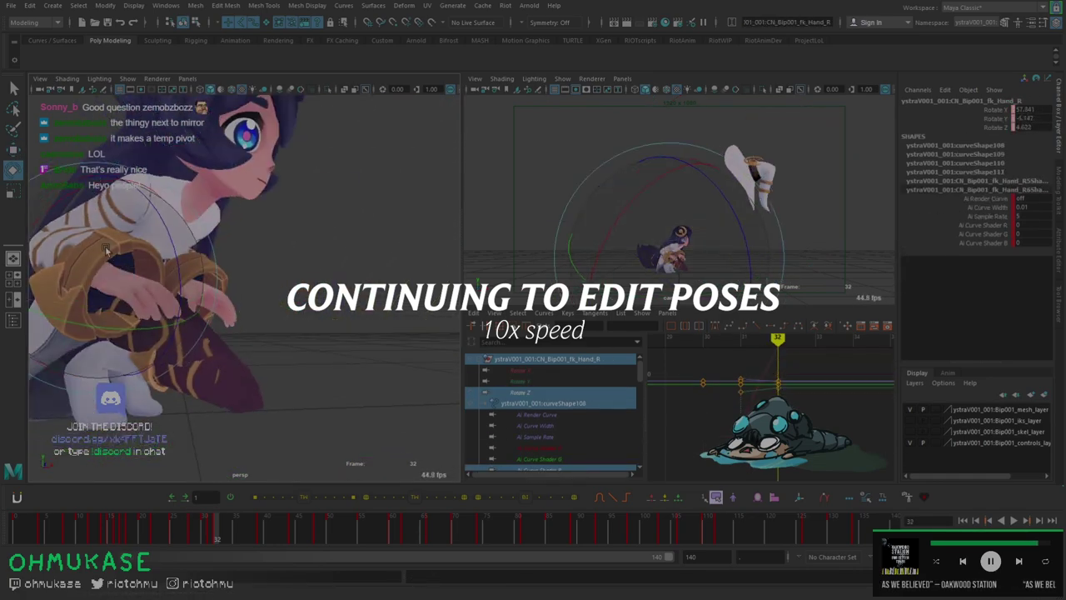
Inspect the right upper arm FK control in the leap pose at frame 39, and play back the animation.
{"action": "left_click", "coordinate": [261, 527]}
{"action": "left_click", "coordinate": [250, 217]}
{"action": "left_click_drag", "start_coordinate": [250, 216], "coordinate": [306, 232], "text": "alt"}
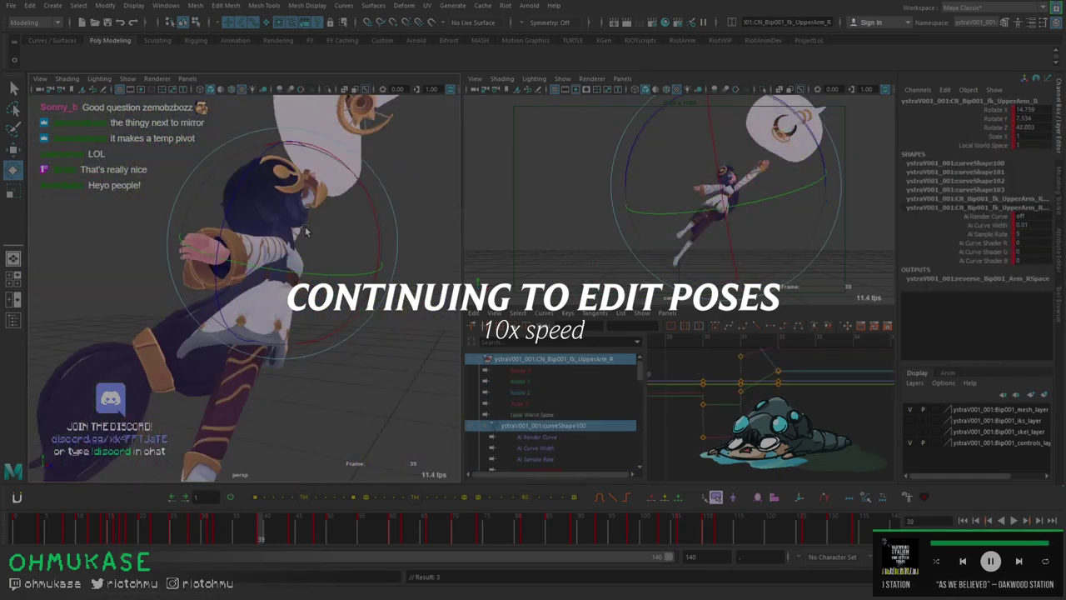
{"action": "key", "text": "alt+v"}
{"action": "scroll", "coordinate": [305, 232], "scroll_direction": "down", "scroll_amount": 5}
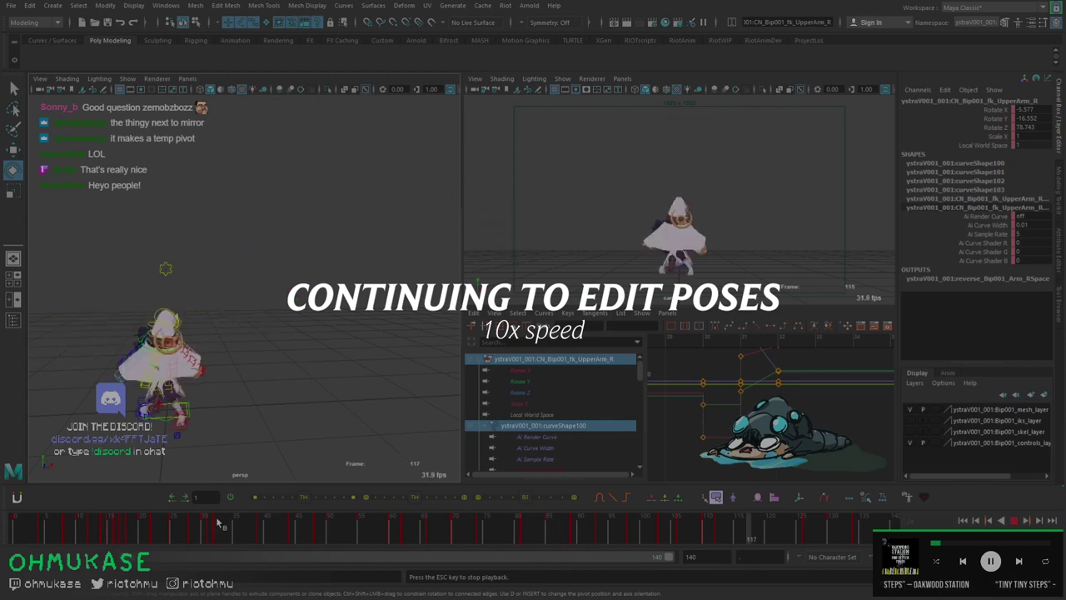
Rework the airborne pose at frame 105, spreading the arms upward with the clavicle and upper arm controls.
{"action": "left_click", "coordinate": [675, 525]}
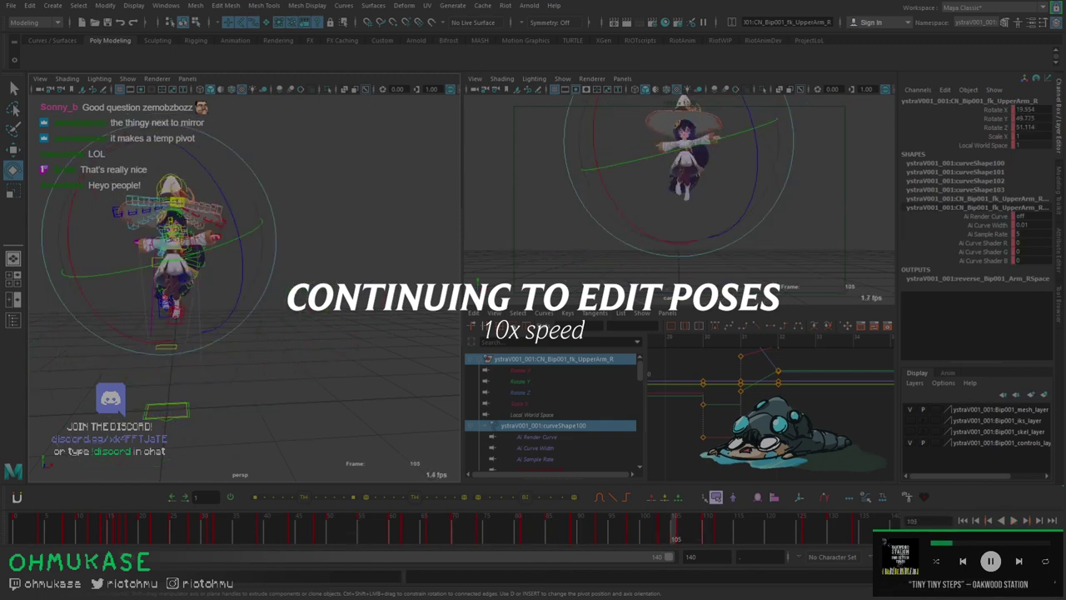
{"action": "left_click", "coordinate": [171, 192]}
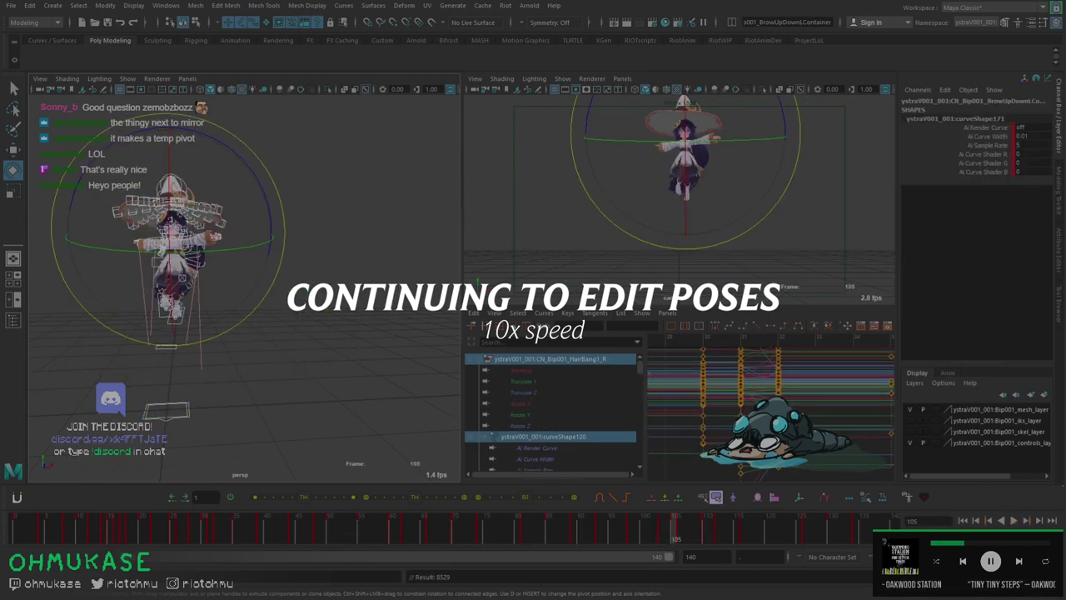
{"action": "scroll", "coordinate": [245, 288], "scroll_direction": "up", "scroll_amount": 5}
{"action": "scroll", "coordinate": [245, 288], "scroll_direction": "down", "scroll_amount": 3}
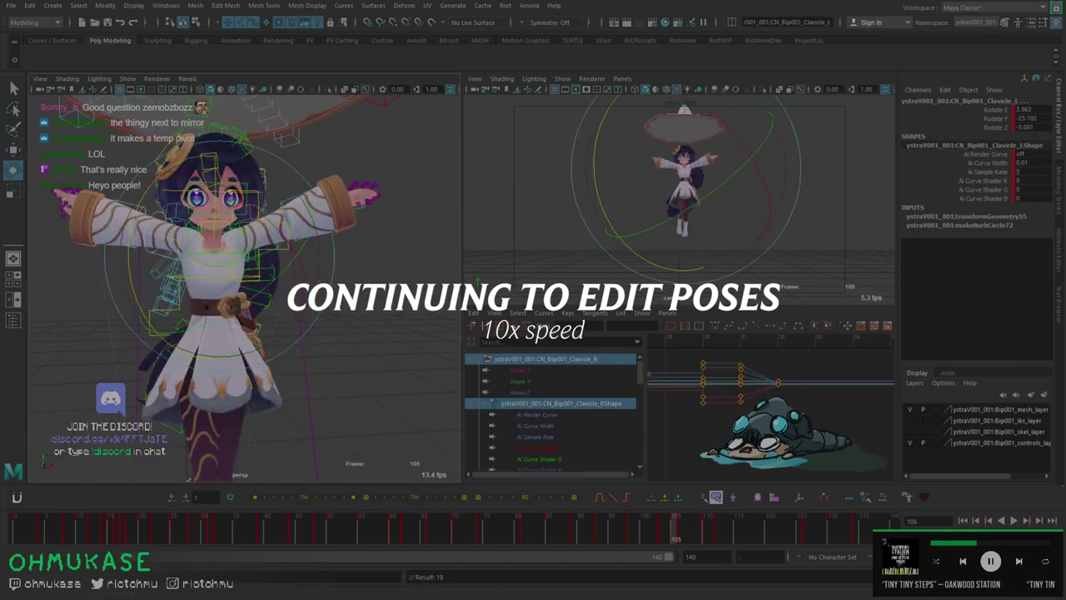
{"action": "left_click", "coordinate": [239, 259]}
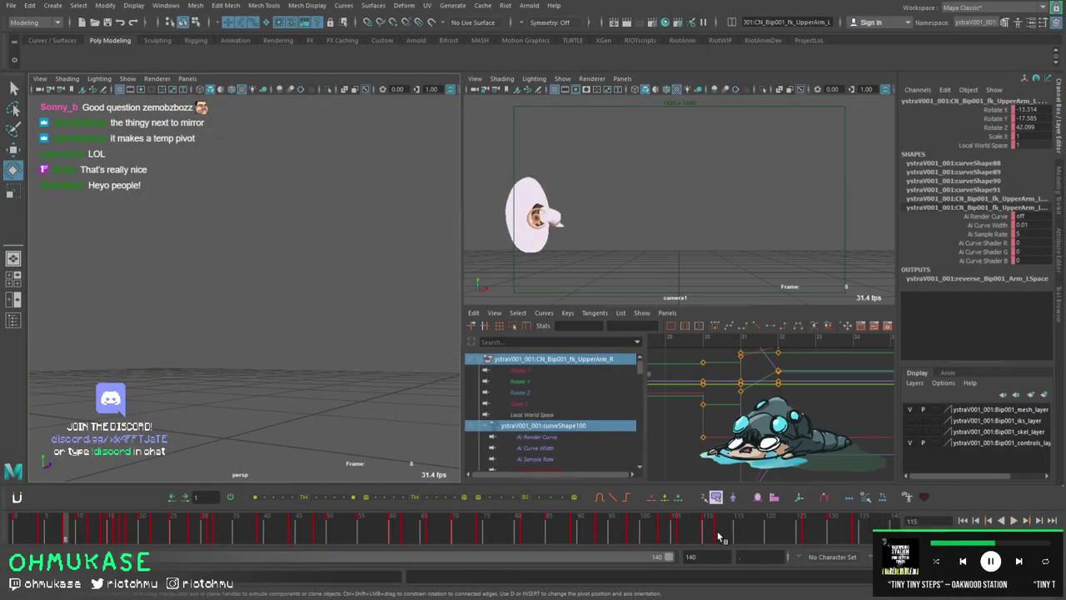
Scrub to the crouched landing pose at frame 117 and save the scene.
{"action": "left_click_drag", "start_coordinate": [720, 536], "coordinate": [750, 533]}
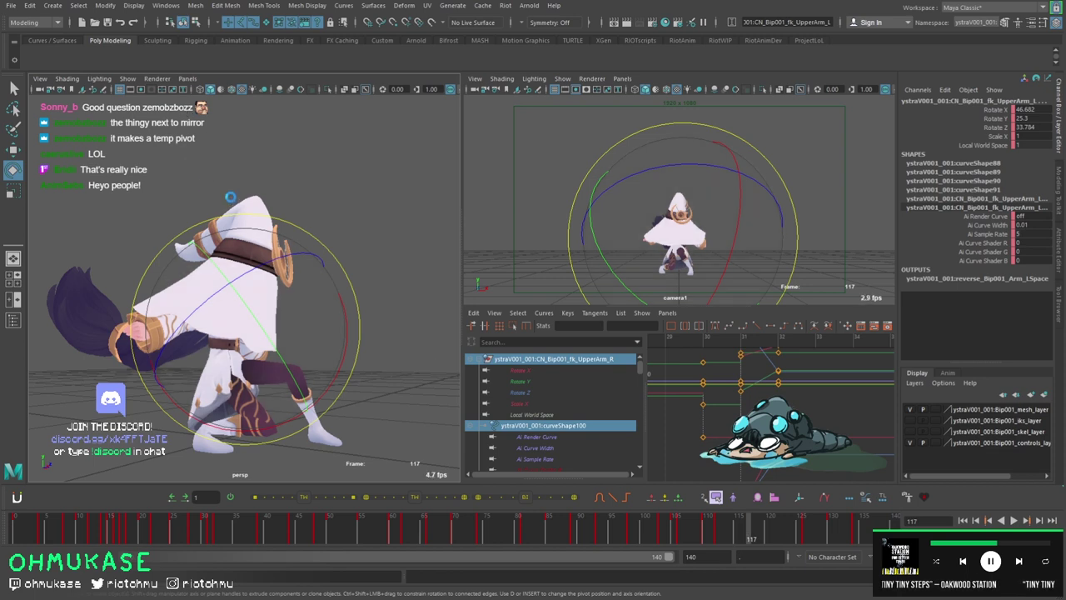
{"action": "key", "text": "q"}
{"action": "key", "text": "ctrl+s"}
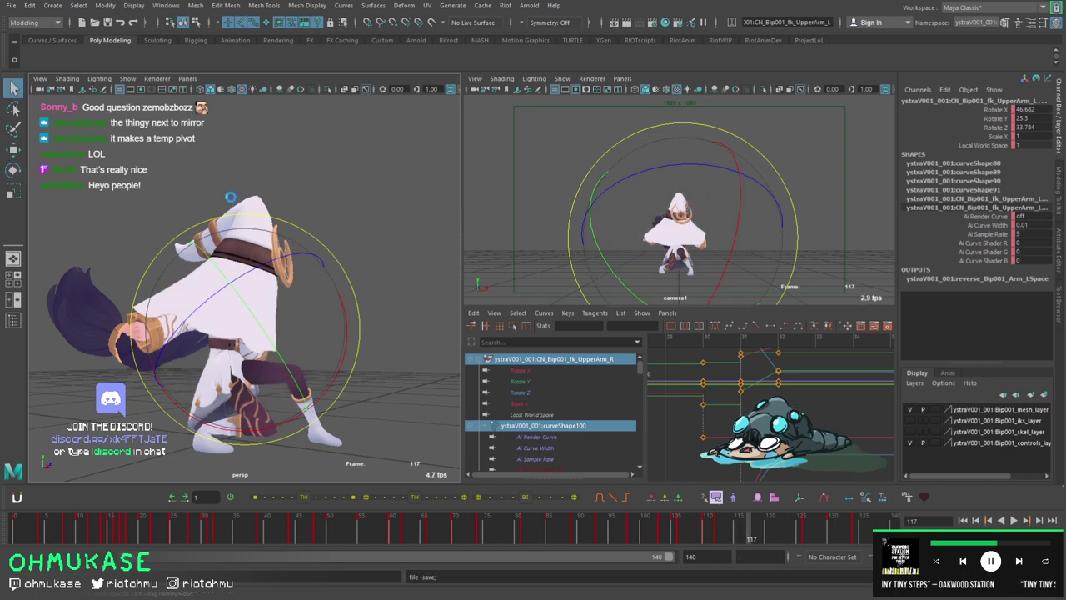
Check the landing at frame 113 and play back the full animation to review the edited poses.
{"action": "key", "text": "e"}
{"action": "left_click", "coordinate": [724, 531]}
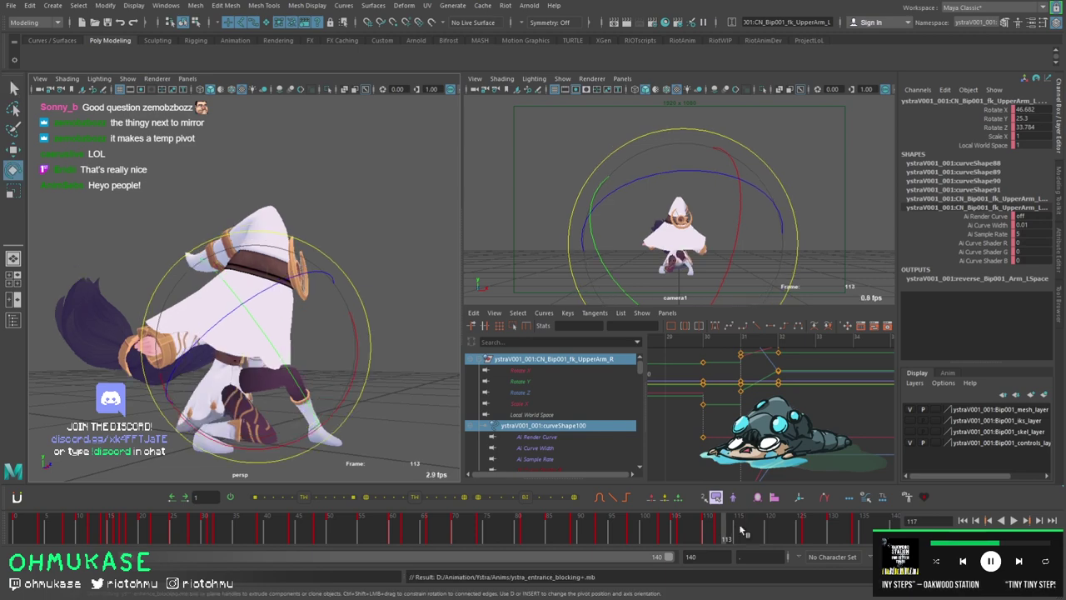
{"action": "key", "text": "alt+v"}
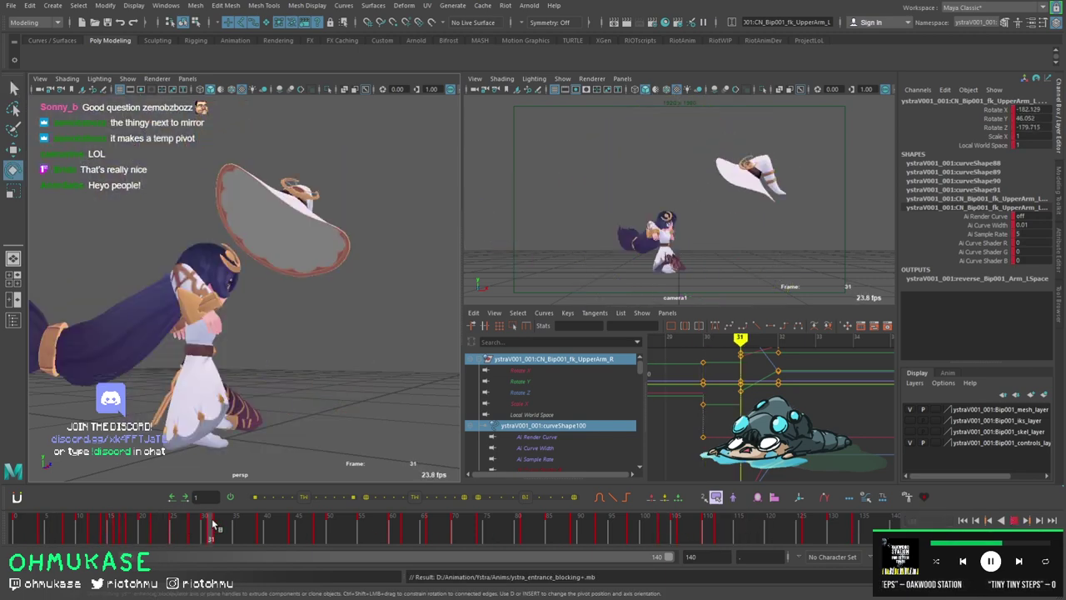
Play back the animation several times and check the poses at frames 26, 105 and 134.
{"action": "left_click", "coordinate": [184, 524]}
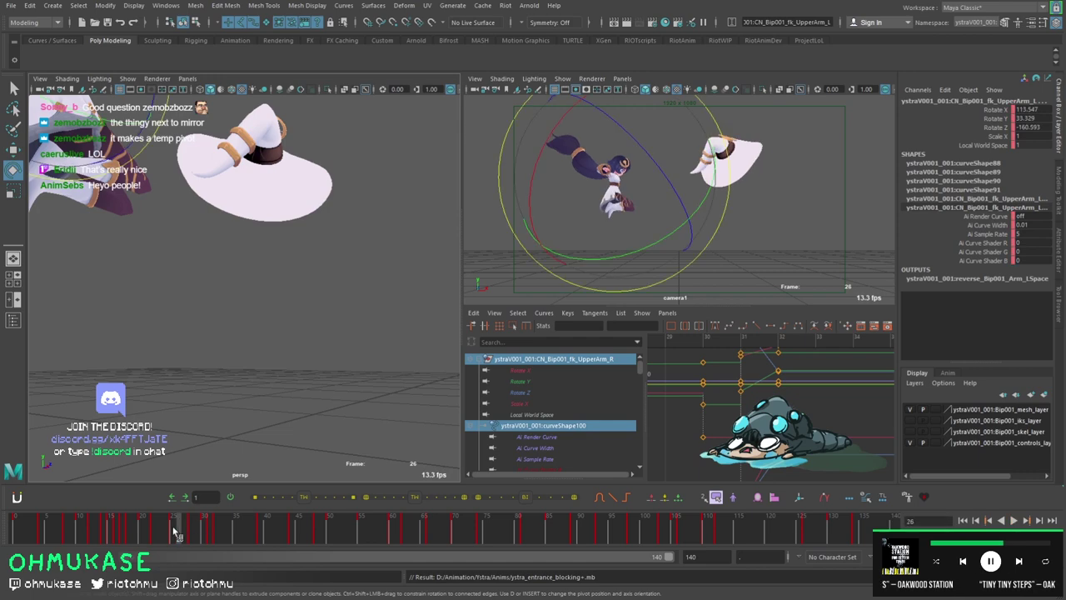
{"action": "key", "text": "alt+v"}
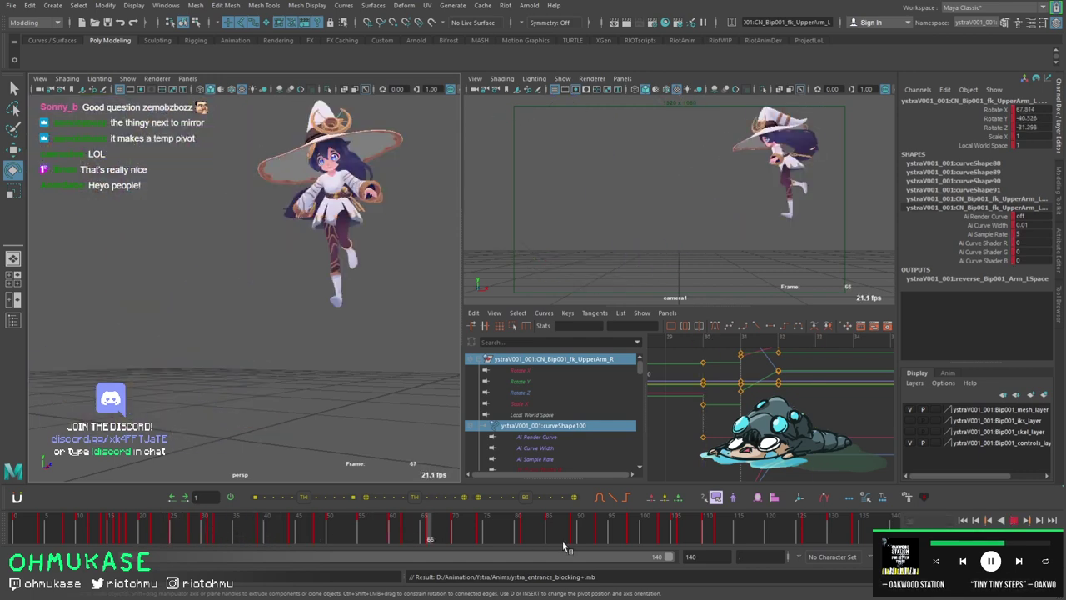
{"action": "key", "text": "alt+v"}
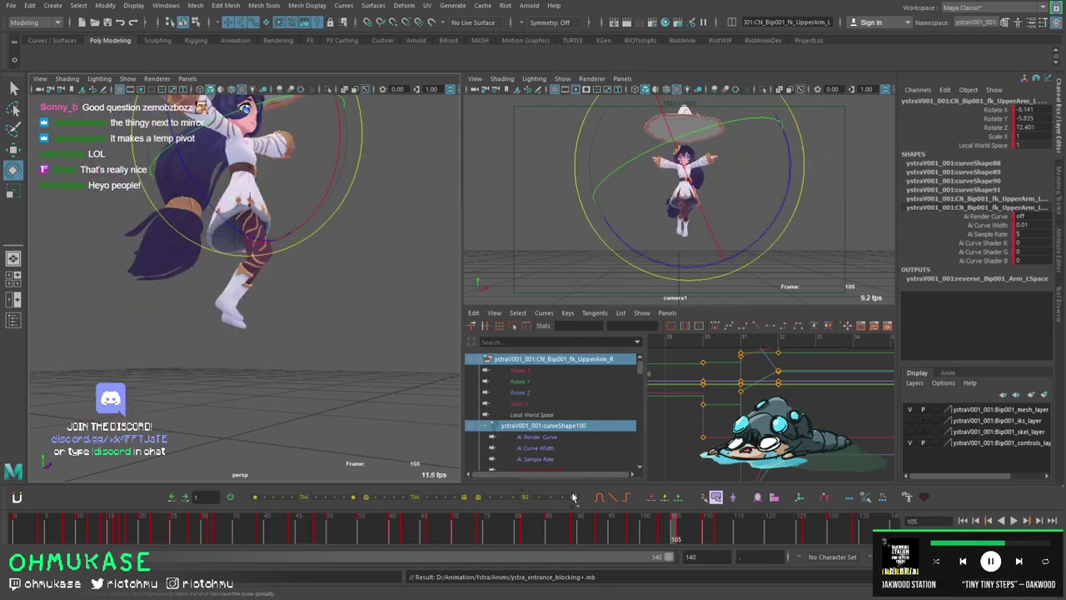
{"action": "key", "text": "alt+v"}
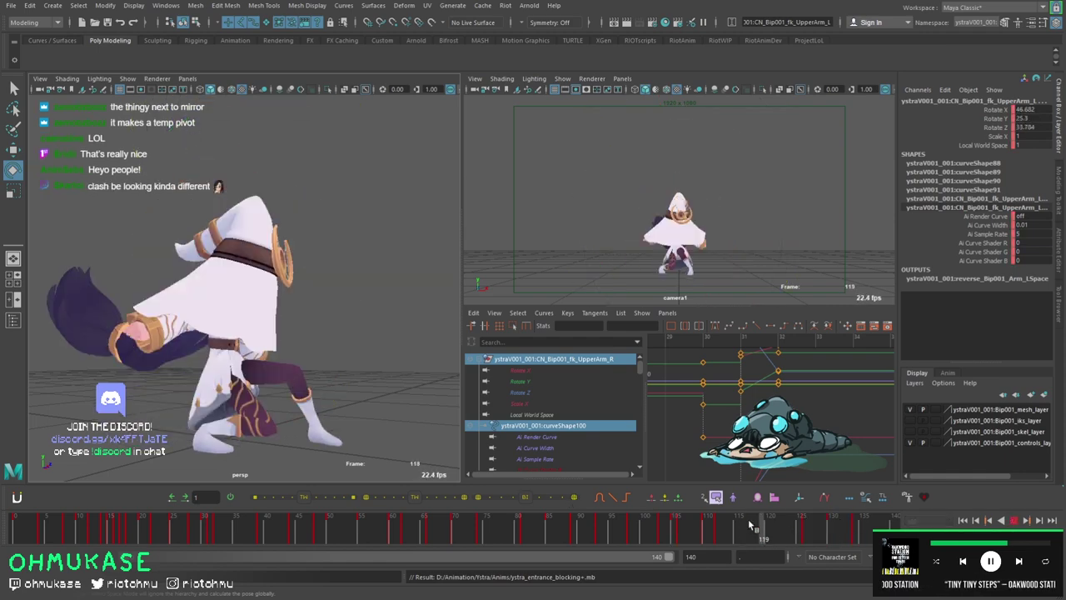
{"action": "left_click", "coordinate": [675, 518]}
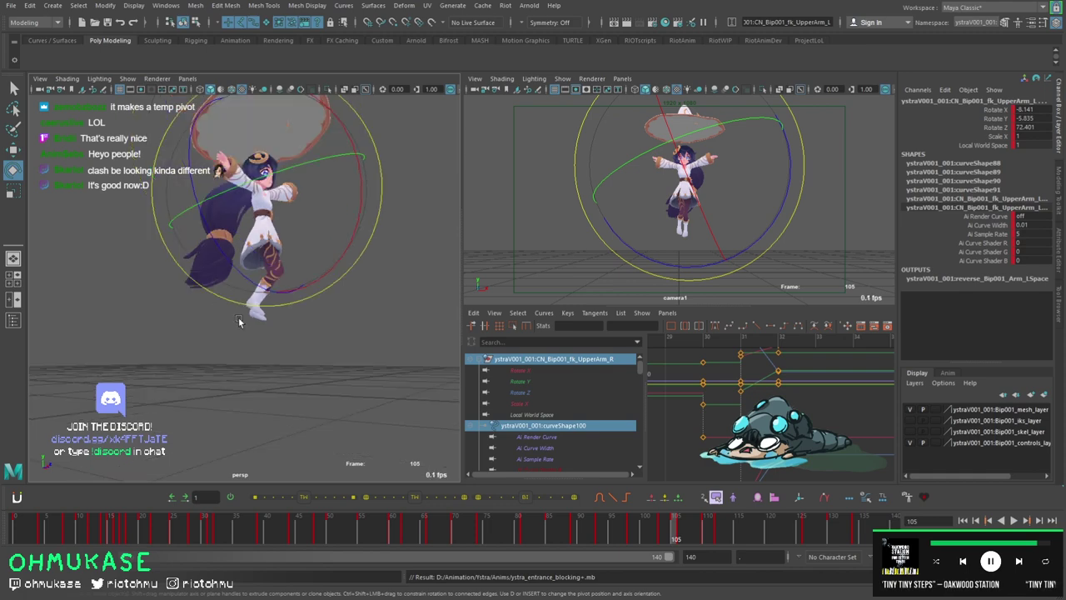
{"action": "key", "text": "alt+v"}
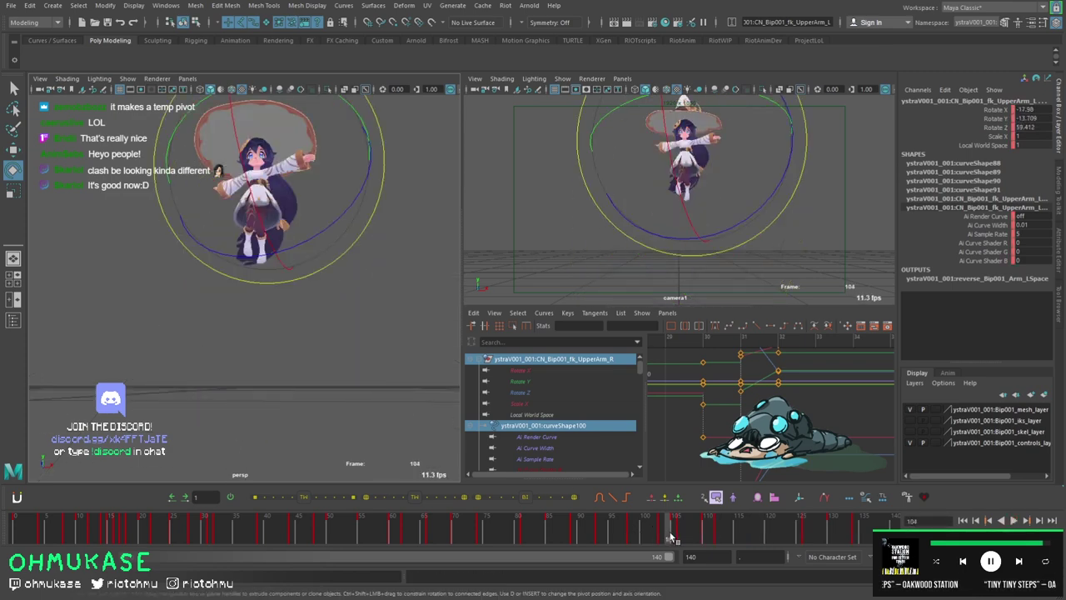
{"action": "scroll", "coordinate": [292, 243], "scroll_direction": "up", "scroll_amount": 5}
{"action": "left_click_drag", "start_coordinate": [370, 243], "coordinate": [331, 246], "text": "alt"}
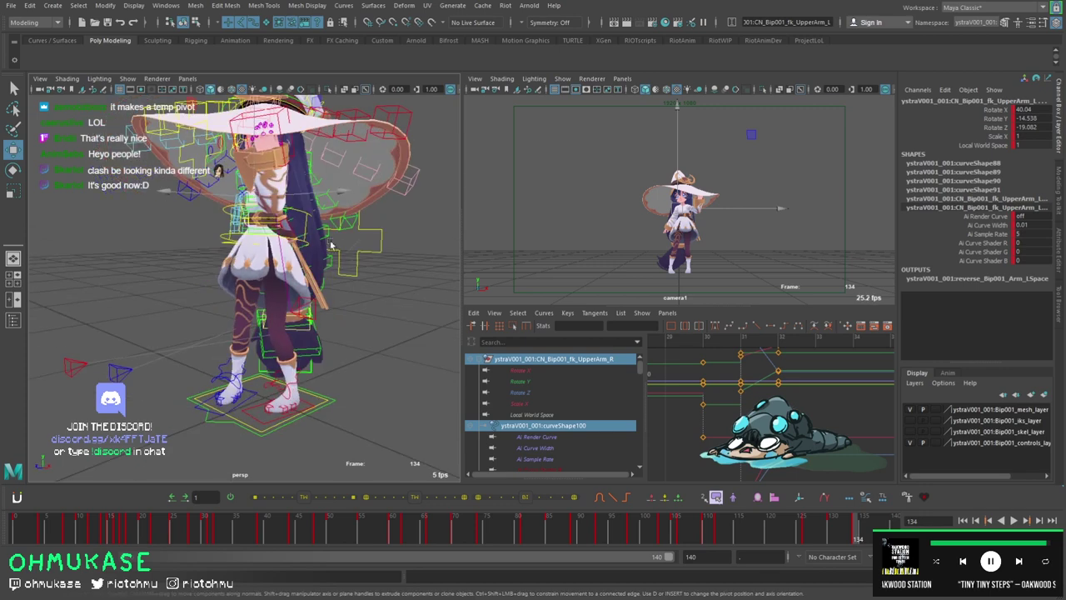
Rework the rising pose at frame 126 with the FK spine and head controls.
{"action": "left_click", "coordinate": [372, 256]}
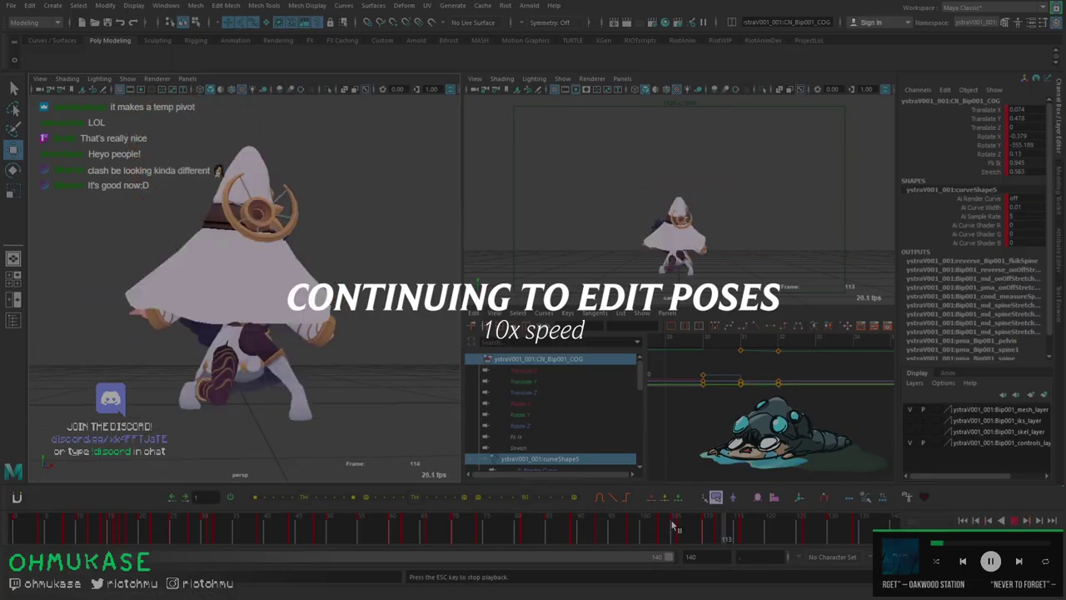
{"action": "left_click_drag", "start_coordinate": [250, 292], "coordinate": [208, 275], "text": "alt"}
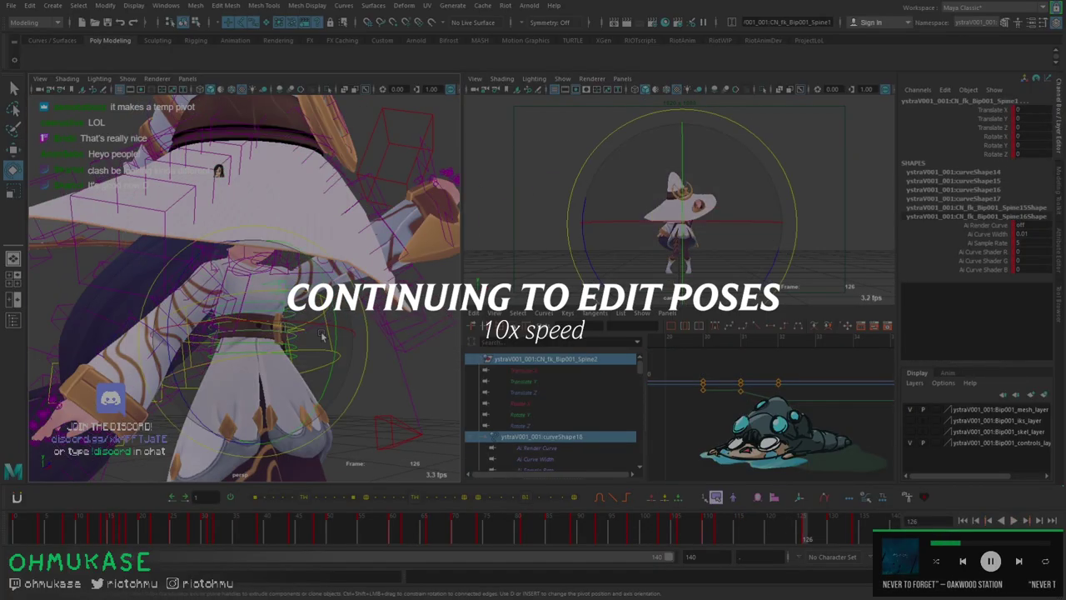
{"action": "left_click", "coordinate": [307, 340]}
{"action": "left_click_drag", "start_coordinate": [307, 340], "coordinate": [250, 291], "text": "alt"}
{"action": "left_click", "coordinate": [274, 249]}
{"action": "left_click_drag", "start_coordinate": [275, 250], "coordinate": [317, 275], "text": "alt"}
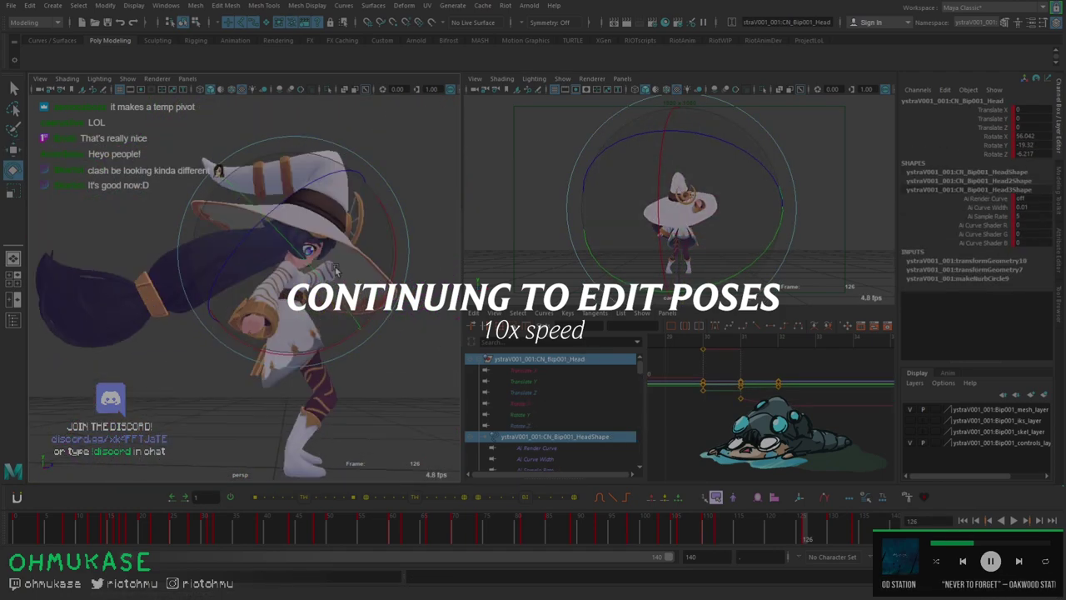
Play back the edited poses and check the COG control in the airborne pose at frame 106.
{"action": "key", "text": "alt+v"}
{"action": "key", "text": "Escape"}
{"action": "left_click", "coordinate": [744, 533]}
{"action": "left_click_drag", "start_coordinate": [250, 250], "coordinate": [208, 275], "text": "alt"}
{"action": "left_click", "coordinate": [227, 267]}
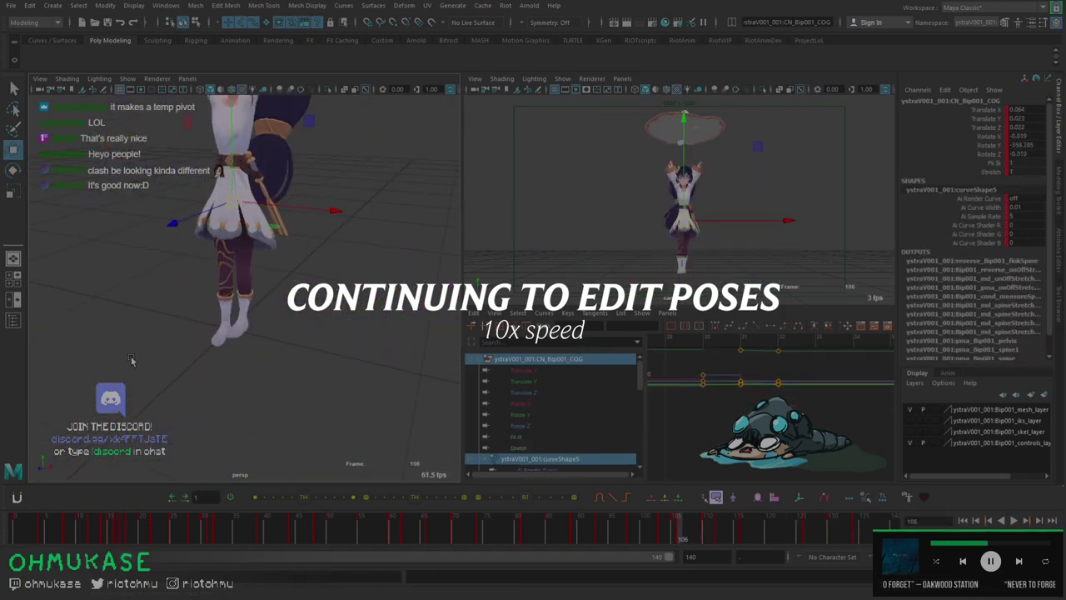
Rotate the right foot's ToeRoll control to about 62.4 on X in the crouched landing pose at frame 116.
{"action": "left_click_drag", "start_coordinate": [462, 349], "coordinate": [250, 292], "text": "alt"}
{"action": "left_click", "coordinate": [208, 350]}
{"action": "key", "text": "e"}
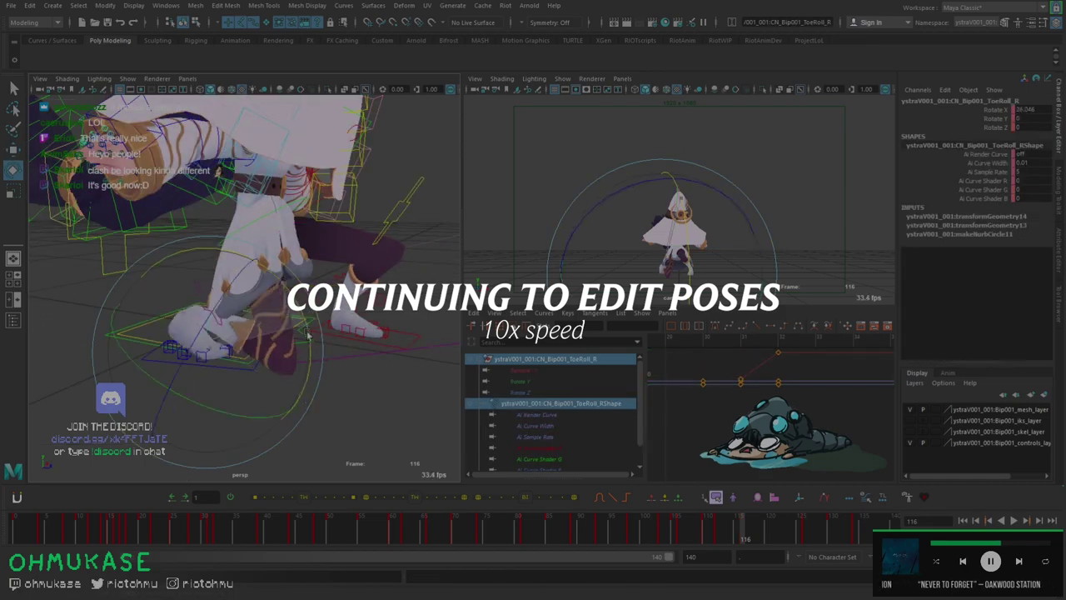
{"action": "left_click_drag", "start_coordinate": [250, 334], "coordinate": [291, 267]}
{"action": "key", "text": "w"}
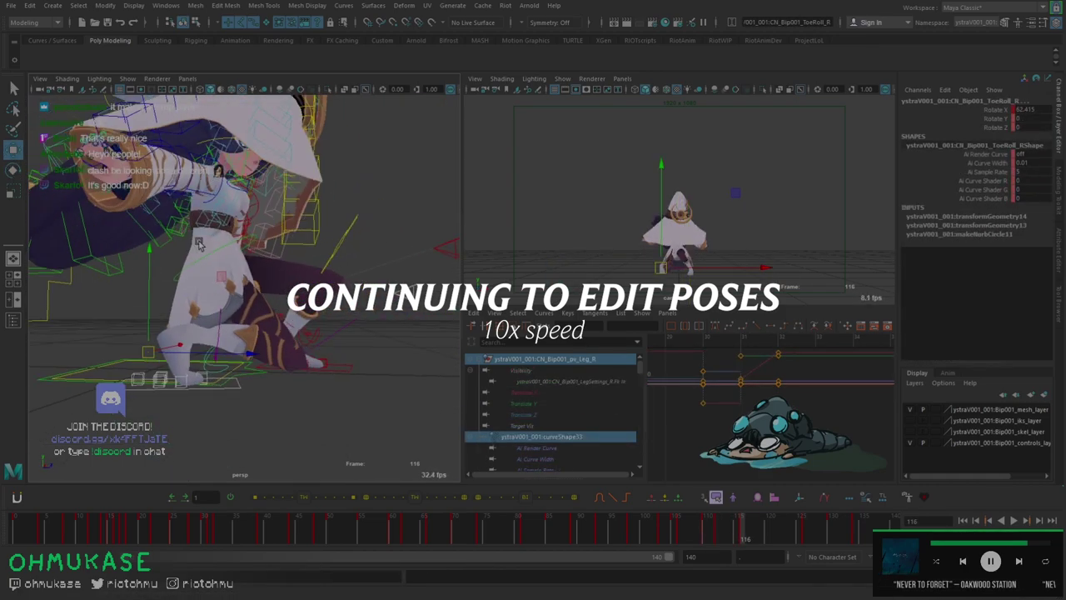
Maximize the perspective view and save the blocking scene.
{"action": "left_click", "coordinate": [548, 534]}
{"action": "left_click", "coordinate": [200, 195]}
{"action": "key", "text": "space"}
{"action": "key", "text": "space"}
{"action": "key", "text": "space"}
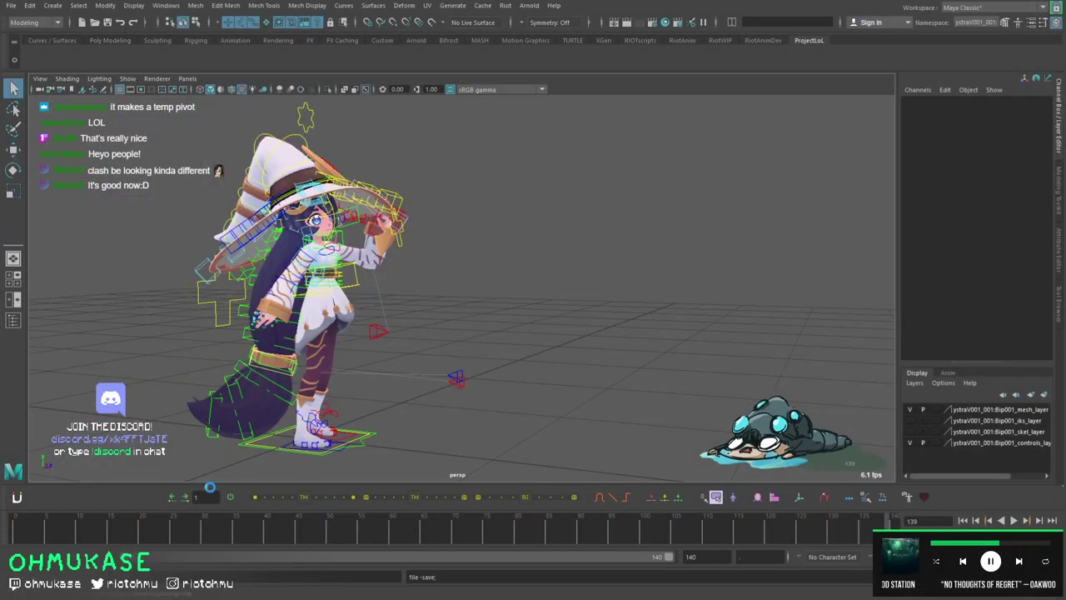
{"action": "key", "text": "ctrl+o"}
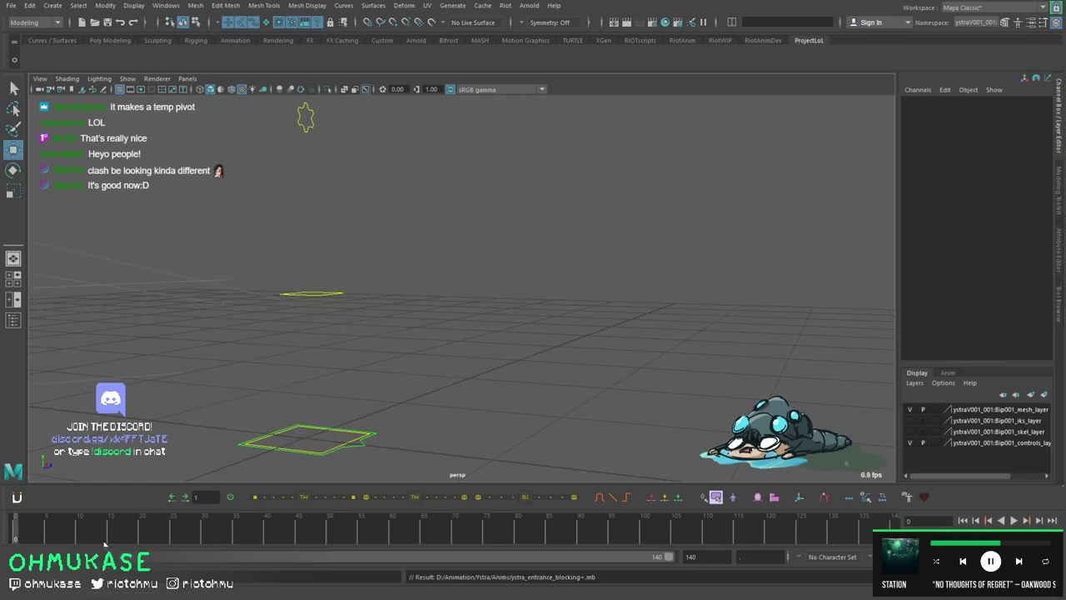
Examine the COG control's poses at frames 30 and 31, and play back the blocked animation.
{"action": "left_click_drag", "start_coordinate": [105, 540], "coordinate": [205, 534]}
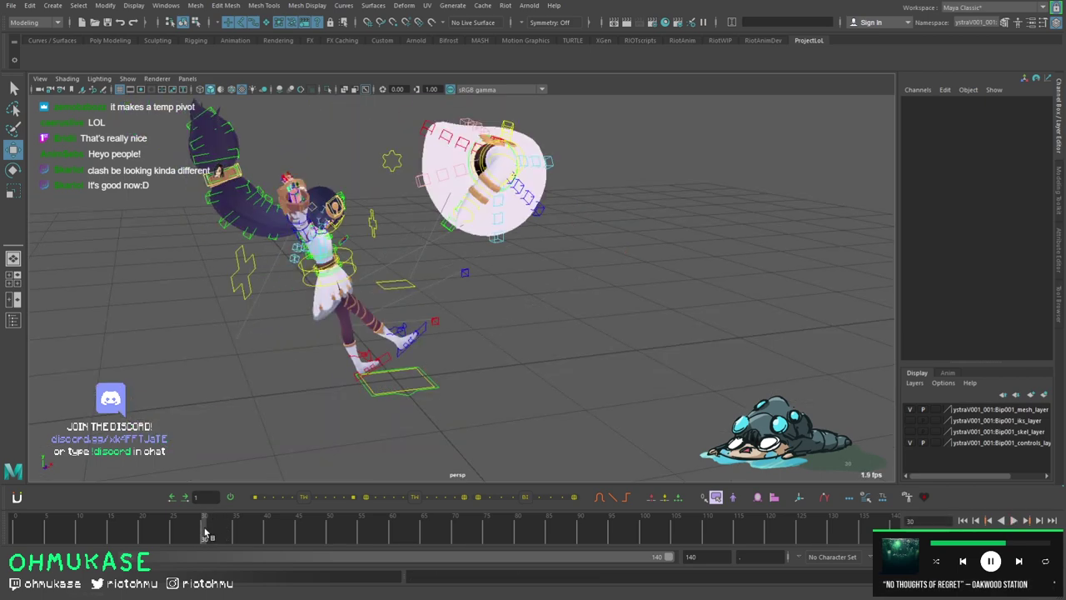
{"action": "left_click", "coordinate": [222, 318]}
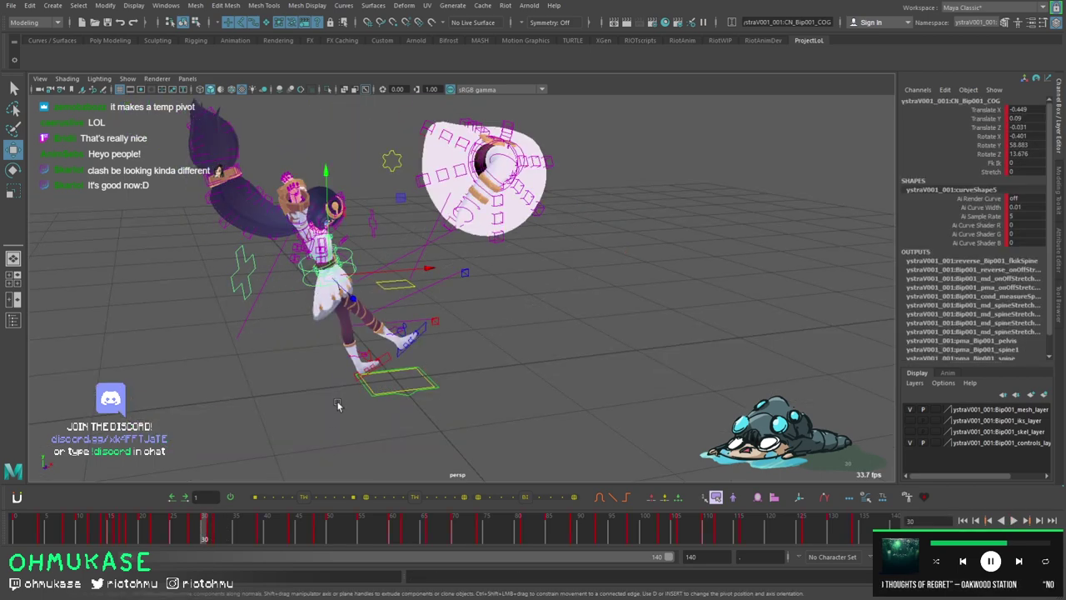
{"action": "left_click", "coordinate": [212, 534]}
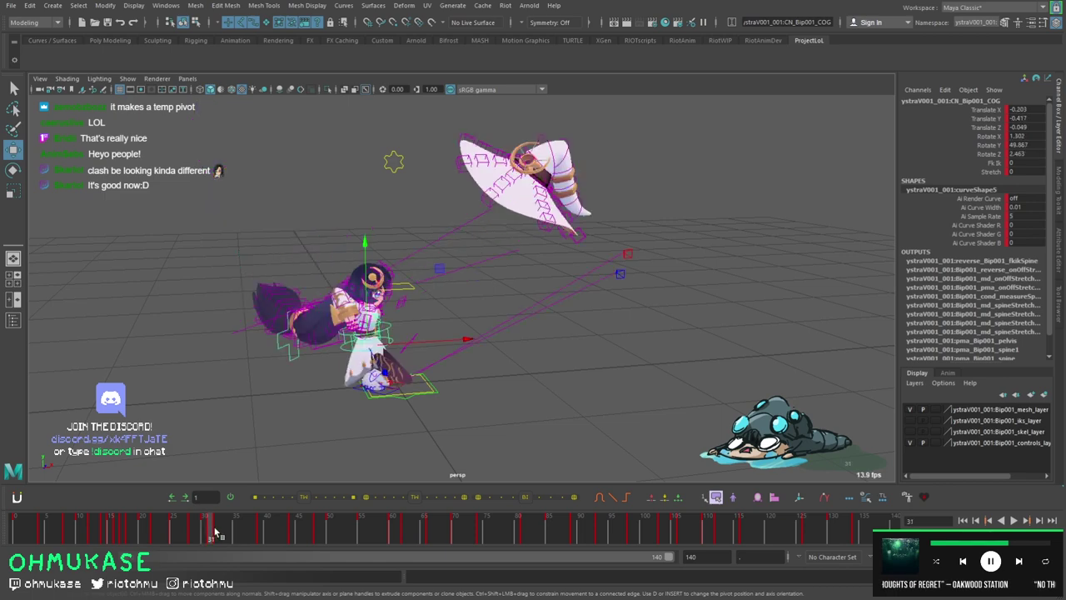
{"action": "left_click_drag", "start_coordinate": [214, 534], "coordinate": [215, 534]}
{"action": "key", "text": "alt+v"}
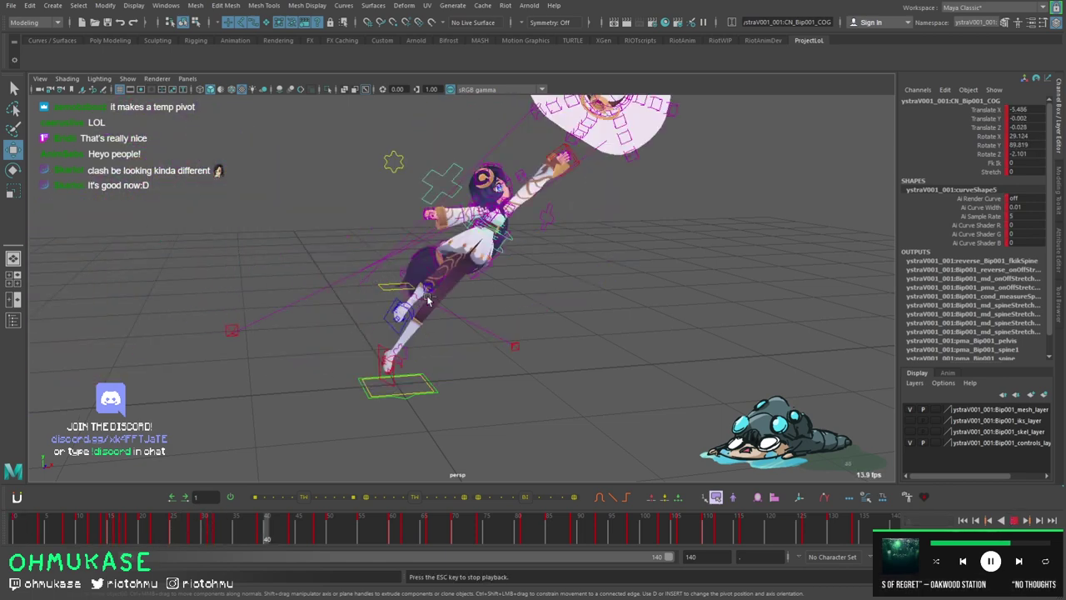
{"action": "key", "text": "Escape"}
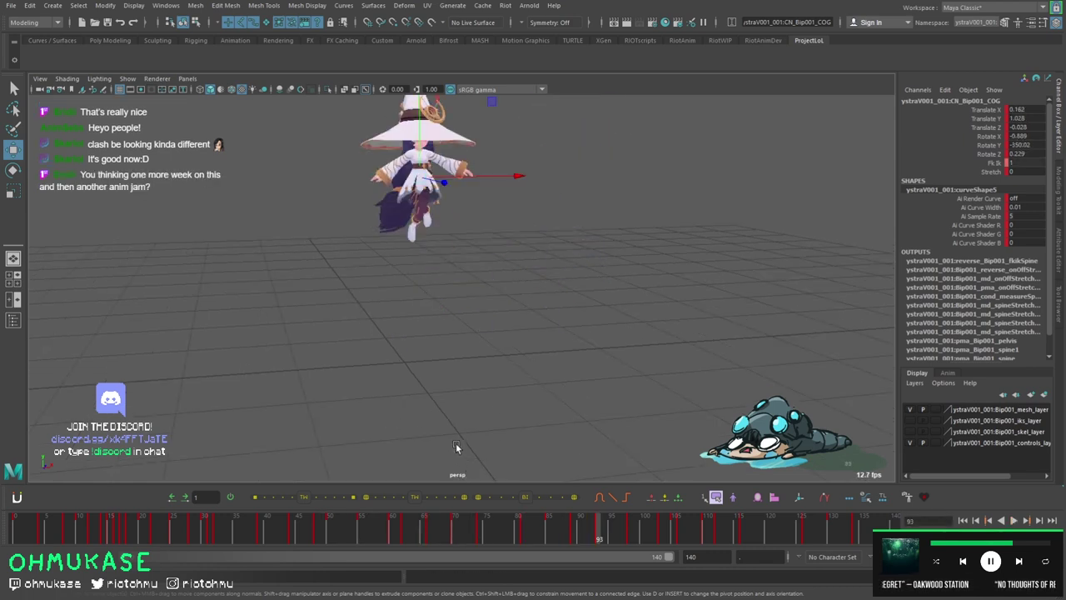
Return to the first frame and convert the stepped keys of all rig controls to auto tangents in the Graph Editor.
{"action": "key", "text": "alt+shift+v"}
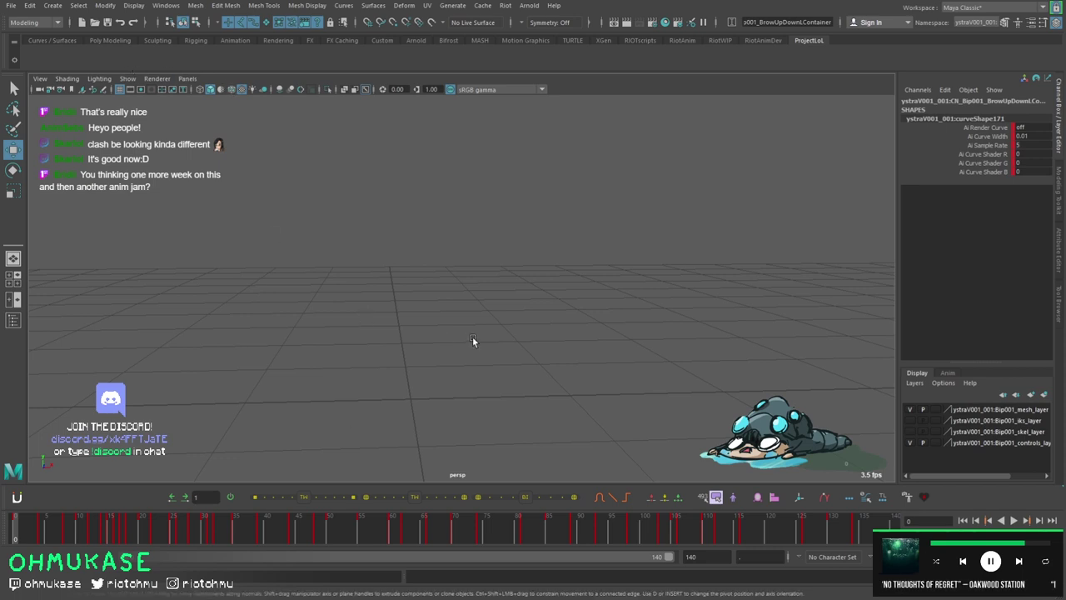
{"action": "key", "text": "space"}
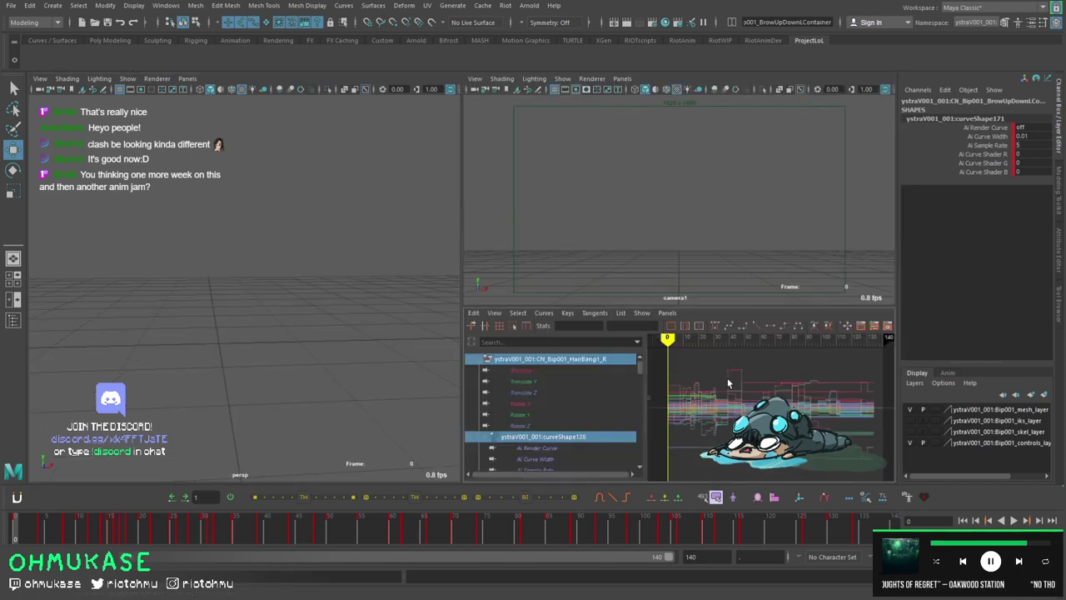
{"action": "key", "text": "space"}
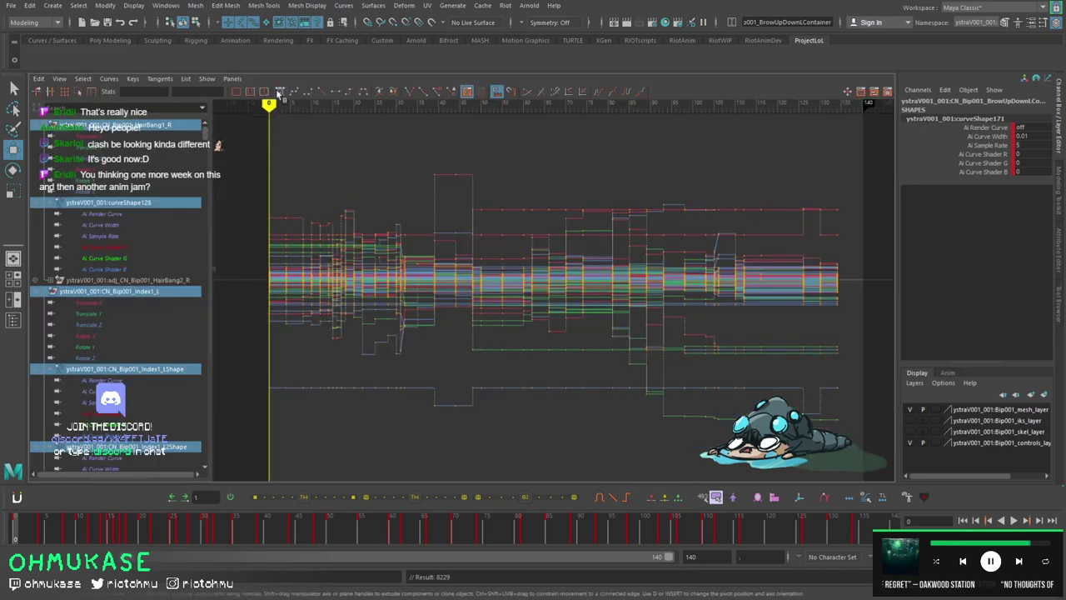
{"action": "left_click", "coordinate": [279, 92]}
{"action": "key", "text": "space"}
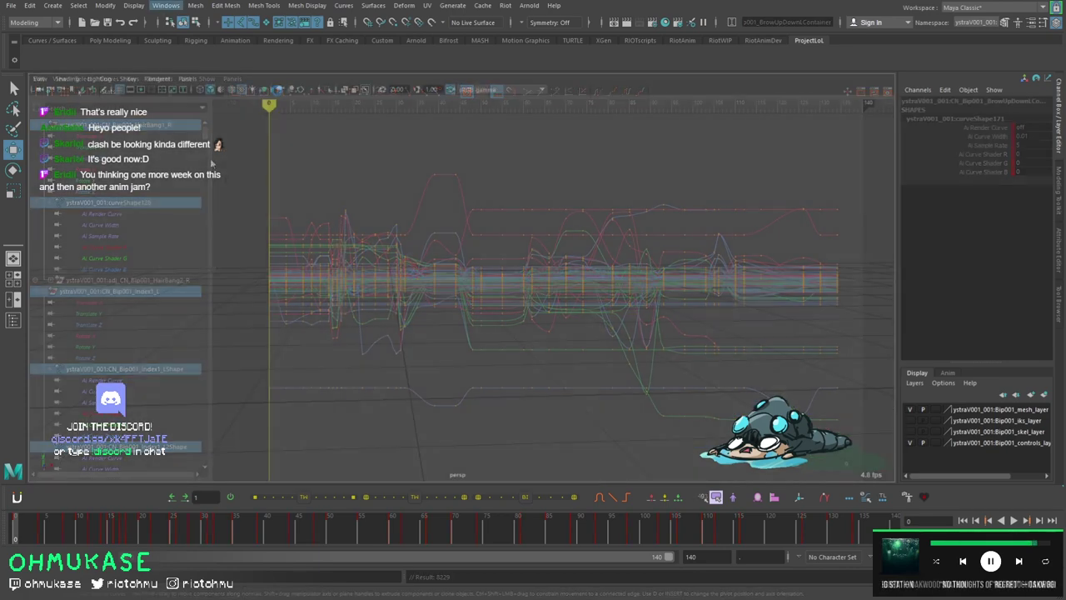
Save the scene as ystra_entrance_spline.mb and play back the splined animation.
{"action": "key", "text": "q"}
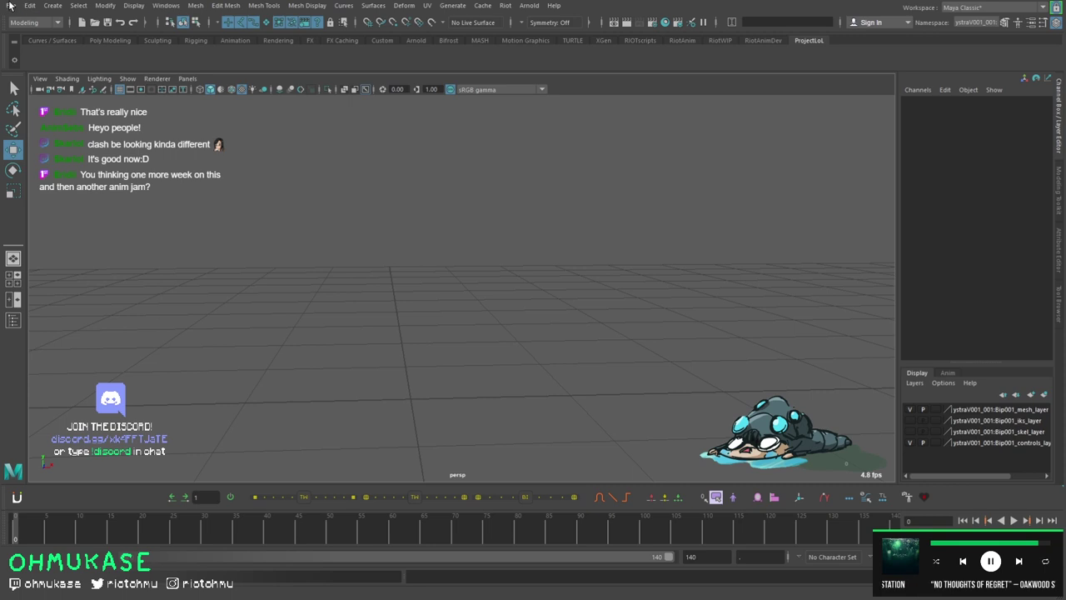
{"action": "key", "text": "ctrl+s"}
{"action": "key", "text": "w"}
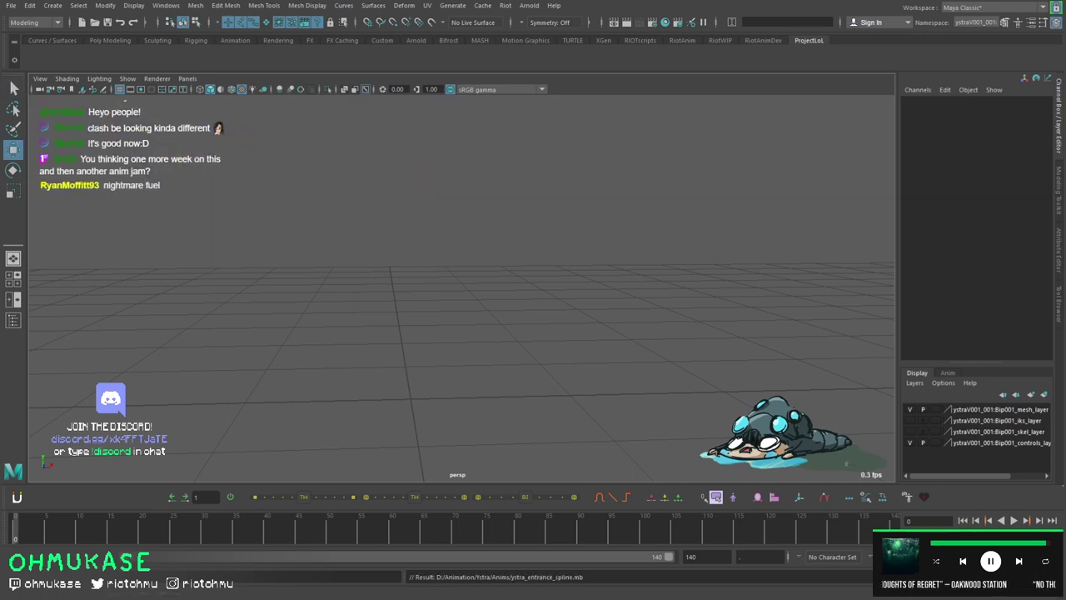
{"action": "key", "text": "alt+v"}
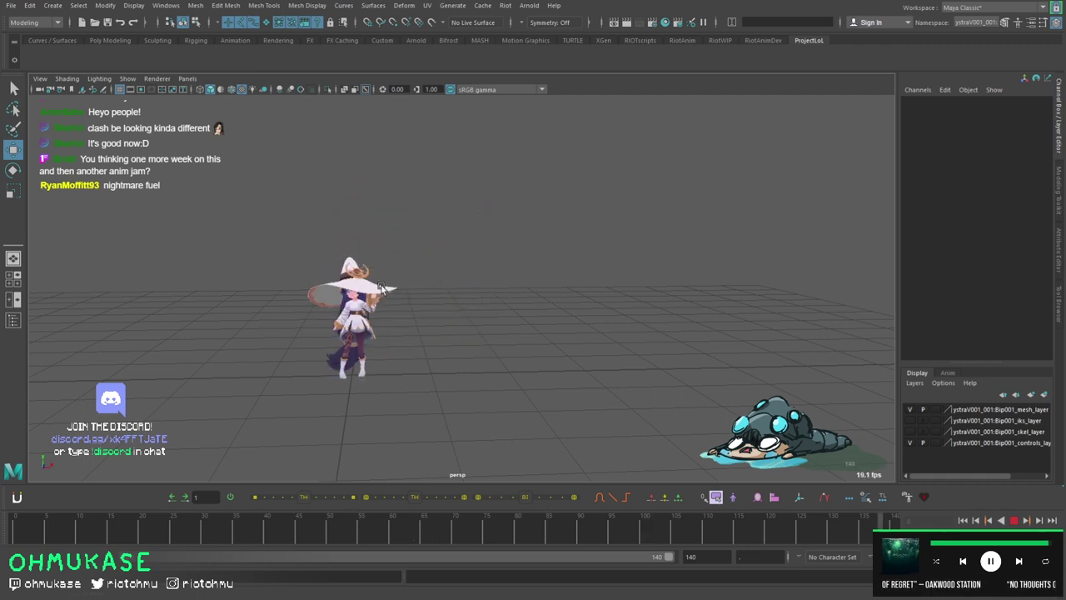
{"action": "scroll", "coordinate": [316, 235], "scroll_direction": "up", "scroll_amount": 5}
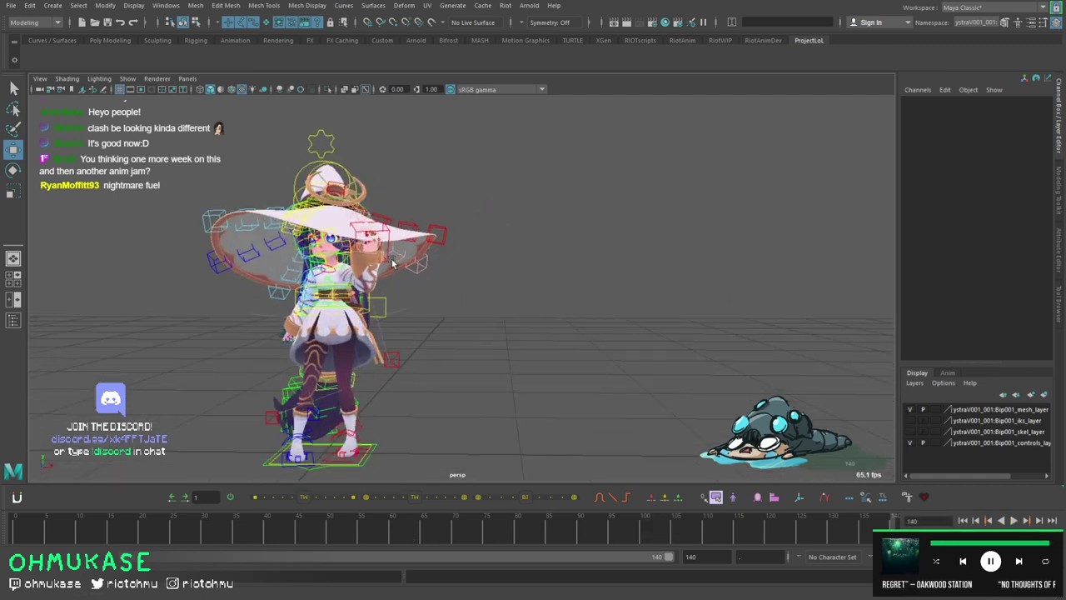
Remove the keys from the Settings control's visibility channels, Hair Con Vis through Nose Chin Con Vis, and set them to 0.
{"action": "left_click", "coordinate": [320, 142]}
{"action": "left_click", "coordinate": [985, 171]}
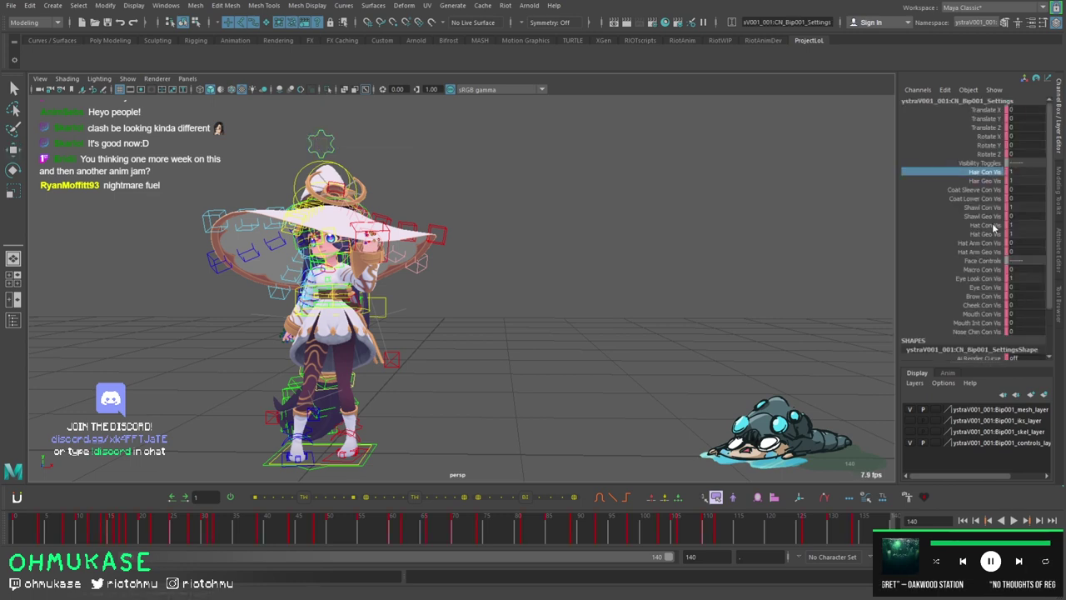
{"action": "left_click", "coordinate": [976, 331], "text": "shift"}
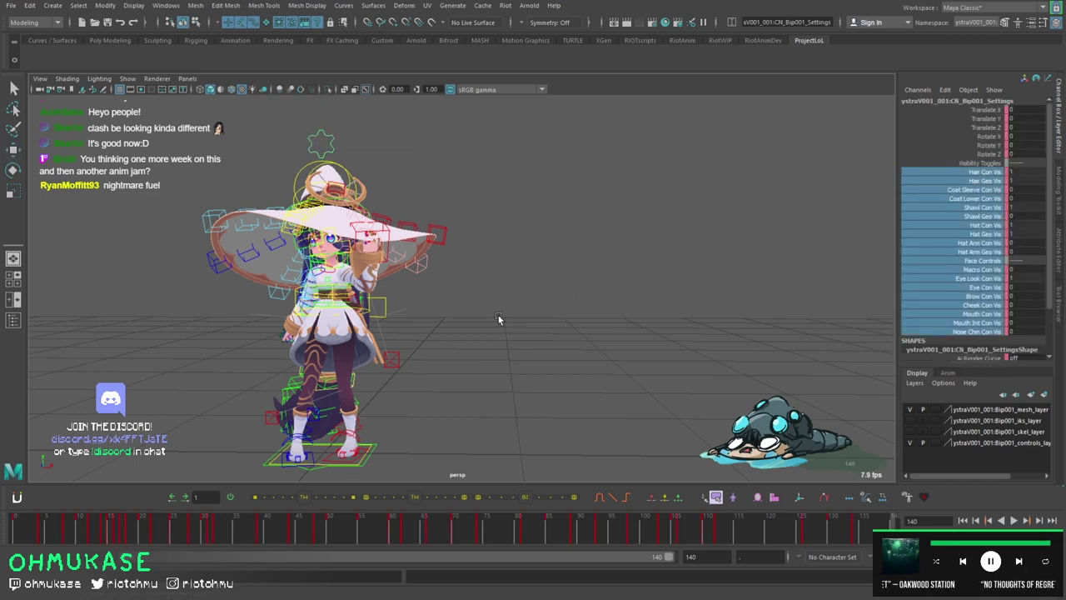
{"action": "key", "text": "space"}
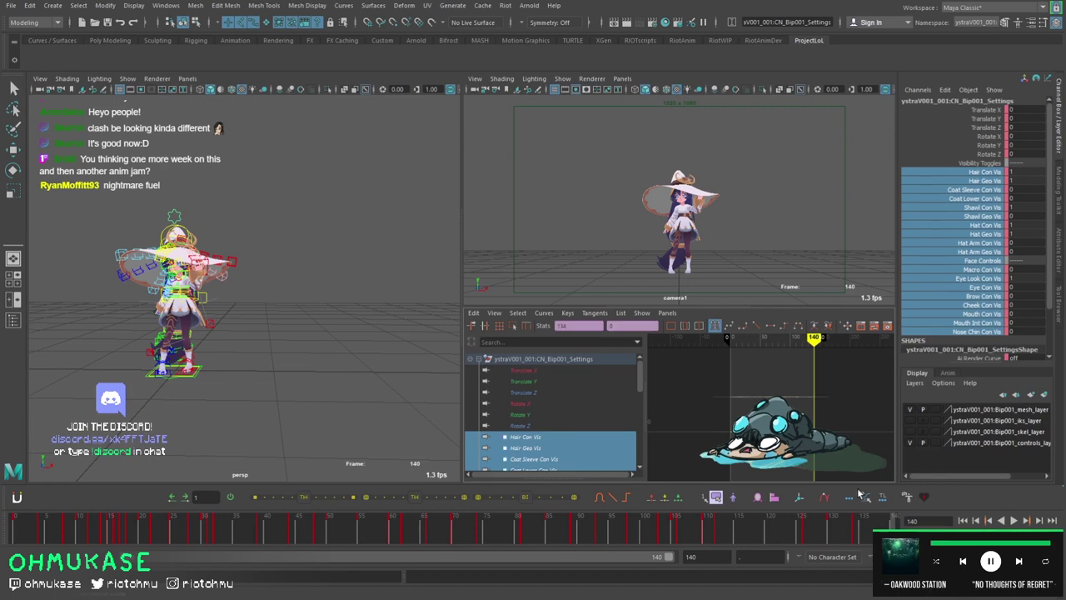
{"action": "left_click", "coordinate": [862, 495]}
{"action": "left_click", "coordinate": [965, 199]}
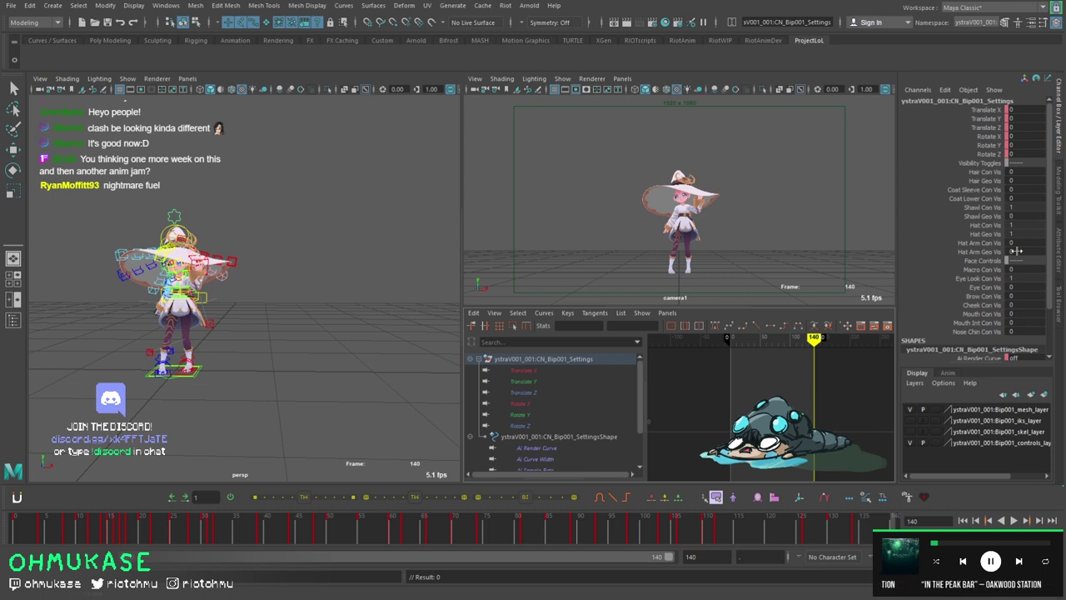
Select the GLOBAL control and view the simplified character at frame 0 in the maximized perspective view.
{"action": "key", "text": "alt+v"}
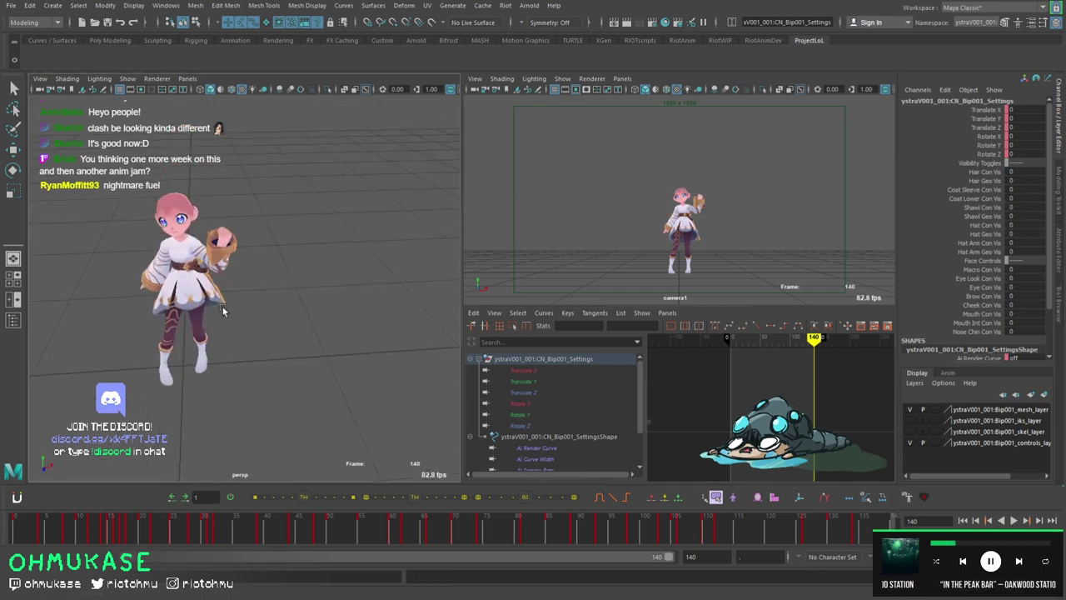
{"action": "left_click", "coordinate": [224, 312]}
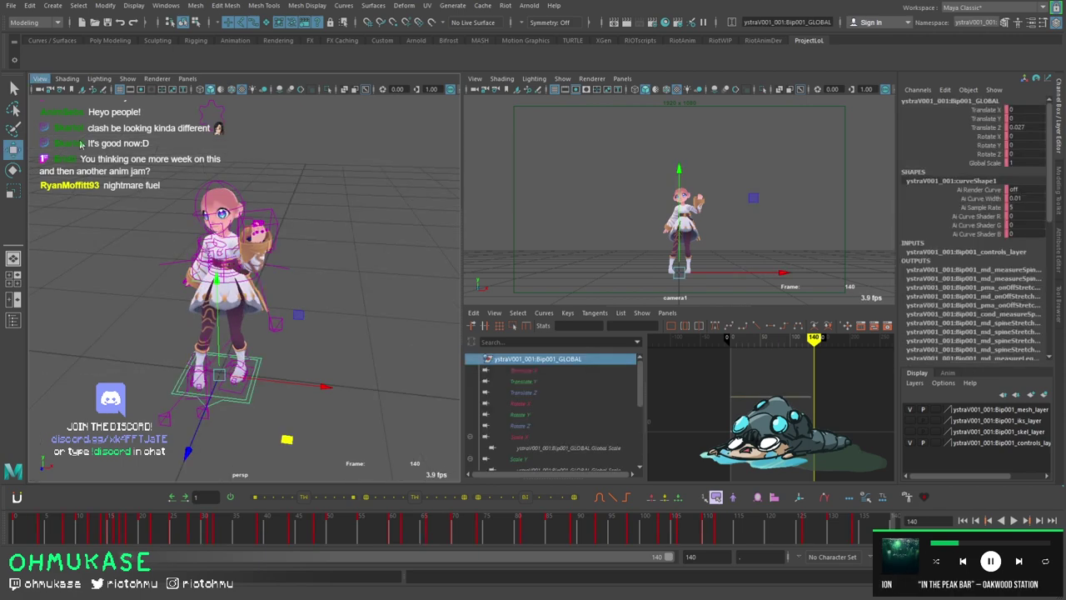
{"action": "key", "text": "space"}
{"action": "left_click_drag", "start_coordinate": [124, 288], "coordinate": [198, 281], "text": "alt"}
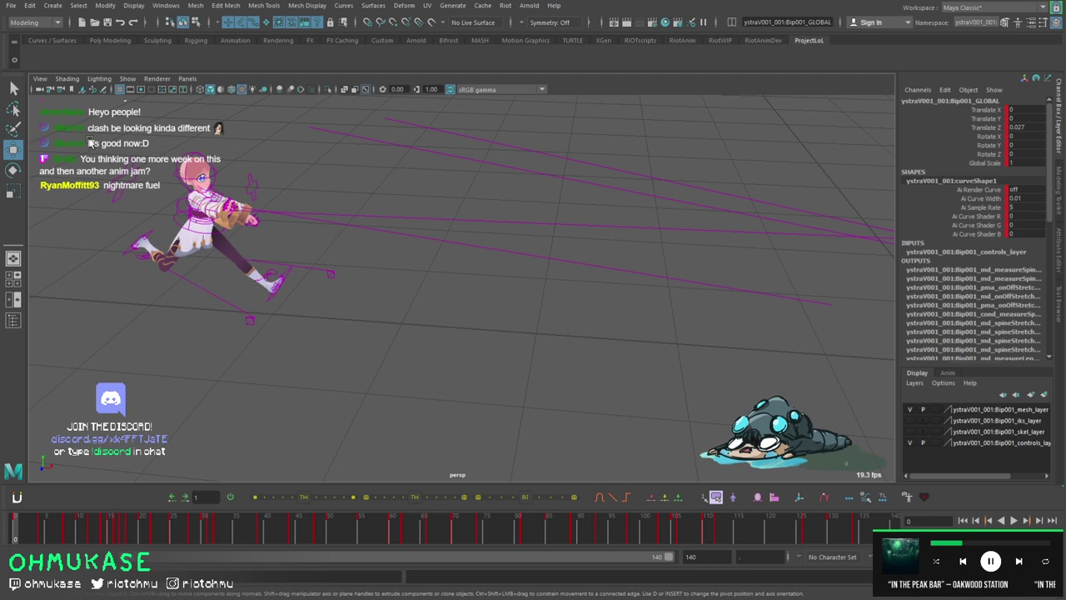
Select the COG control in the split view and refine its Translate Y curve for the jump in the Graph Editor.
{"action": "left_click", "coordinate": [129, 191]}
{"action": "key", "text": "space"}
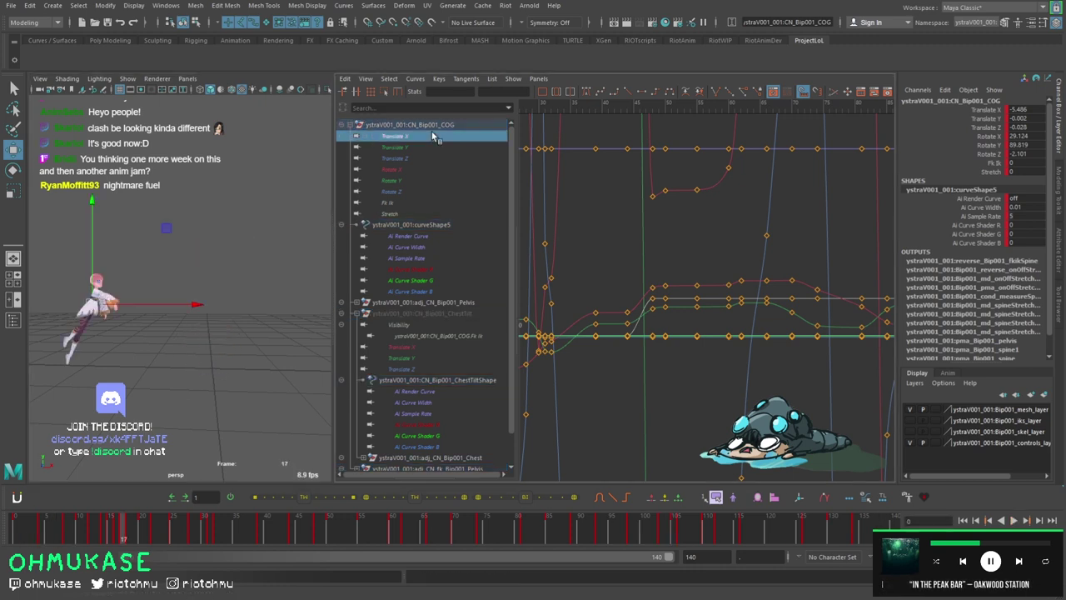
{"action": "left_click", "coordinate": [395, 146]}
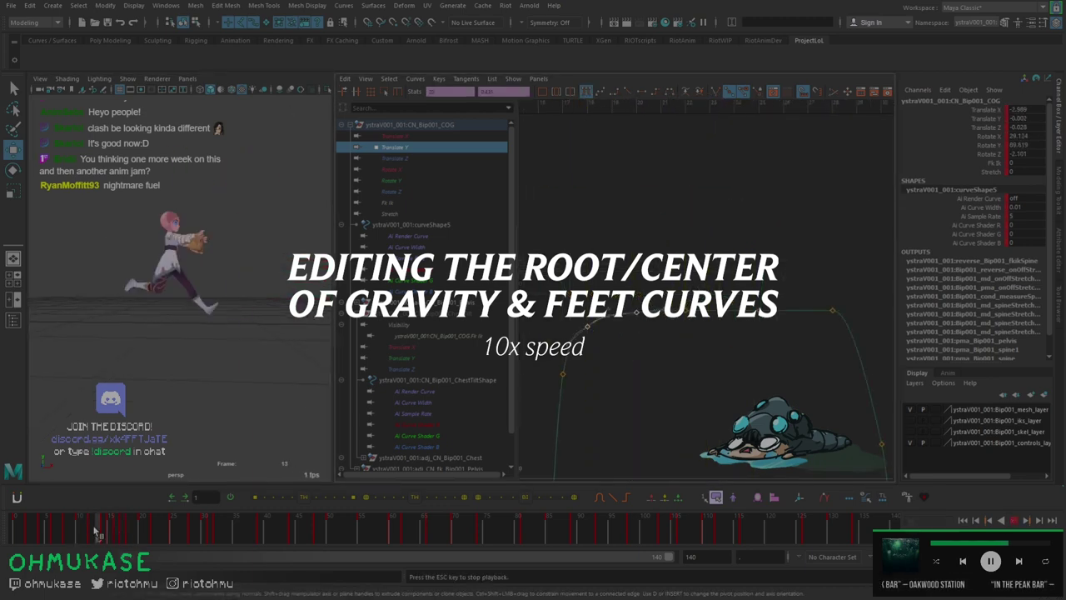
{"action": "left_click", "coordinate": [395, 158]}
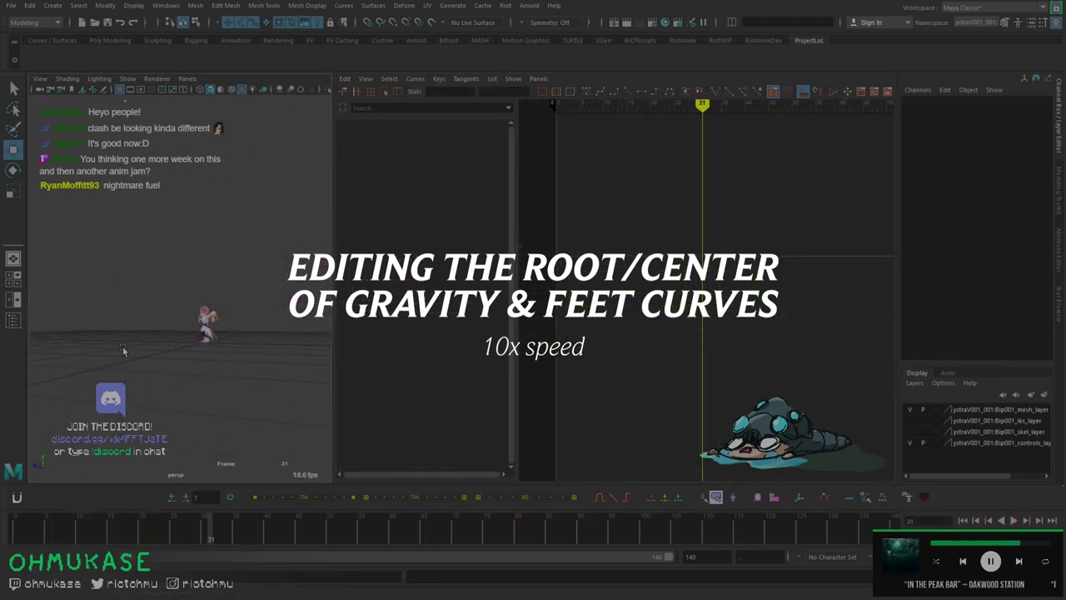
Isolate the COG's Translate X curve and smooth its keys through the leap up to frame 20.
{"action": "left_click", "coordinate": [395, 135]}
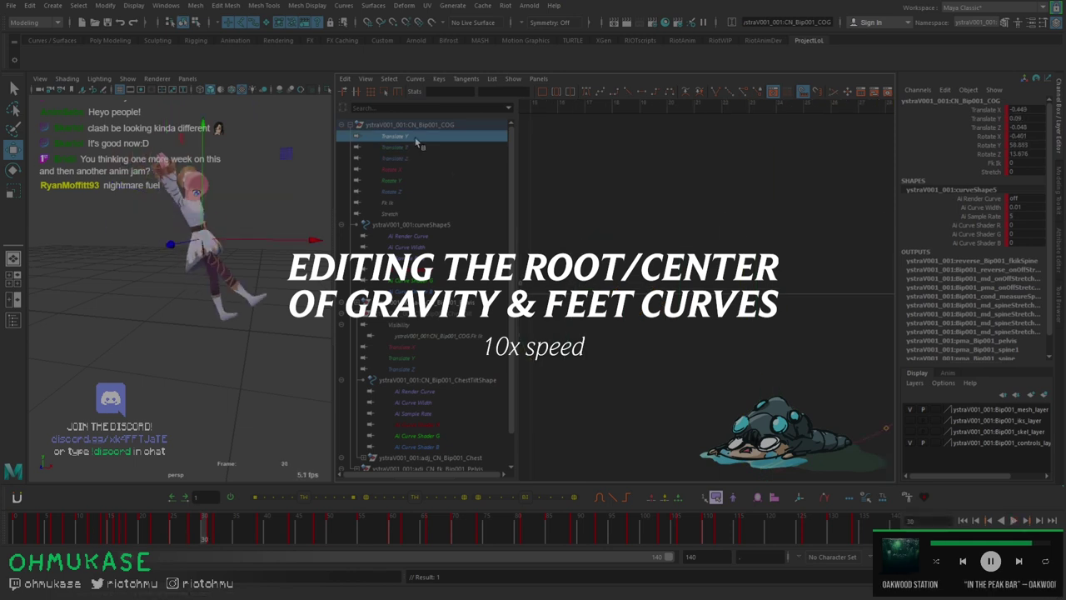
{"action": "left_click", "coordinate": [89, 532]}
{"action": "left_click_drag", "start_coordinate": [89, 531], "coordinate": [106, 532]}
{"action": "key", "text": "f"}
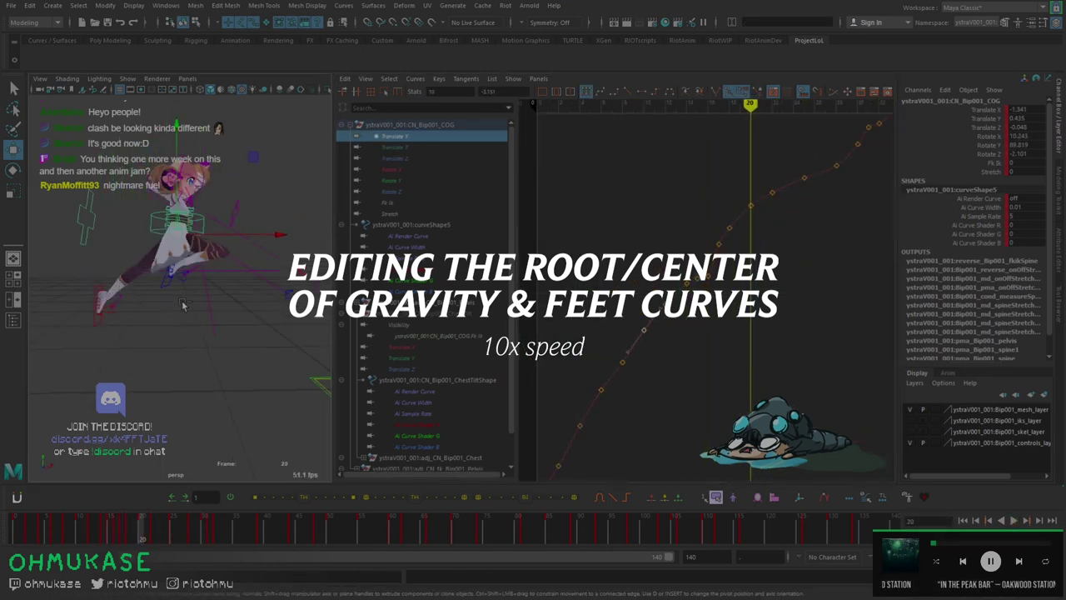
Adjust and key the right leg's IK foot and pole vector controls from about frame 17 to frame 20.
{"action": "left_click", "coordinate": [212, 275]}
{"action": "left_click_drag", "start_coordinate": [213, 275], "coordinate": [138, 326], "text": "alt"}
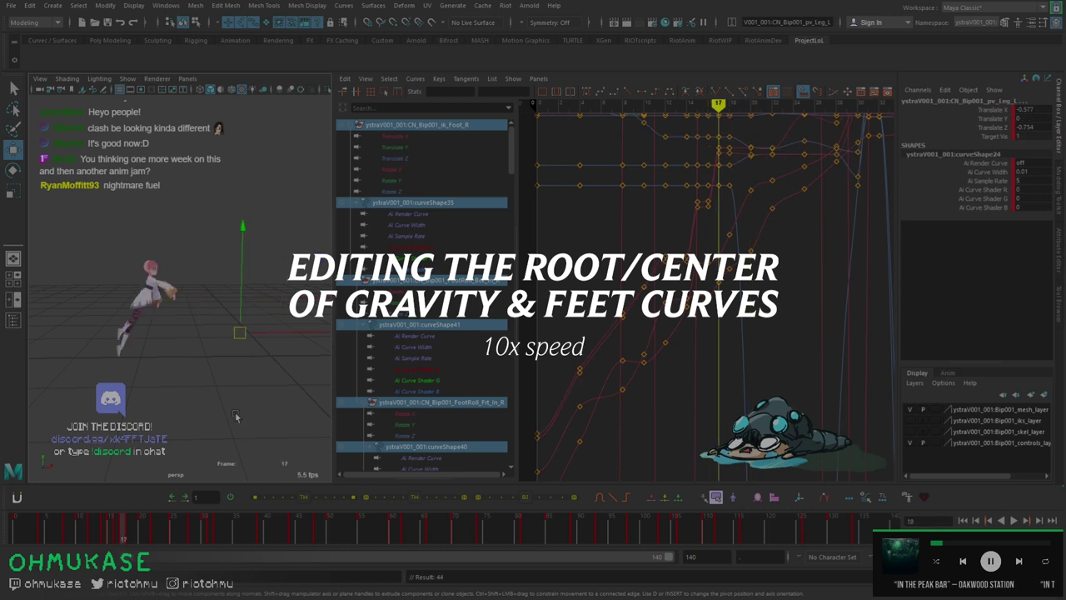
{"action": "left_click", "coordinate": [137, 311]}
{"action": "key", "text": "alt+period"}
{"action": "key", "text": "alt+period"}
{"action": "key", "text": "alt+period"}
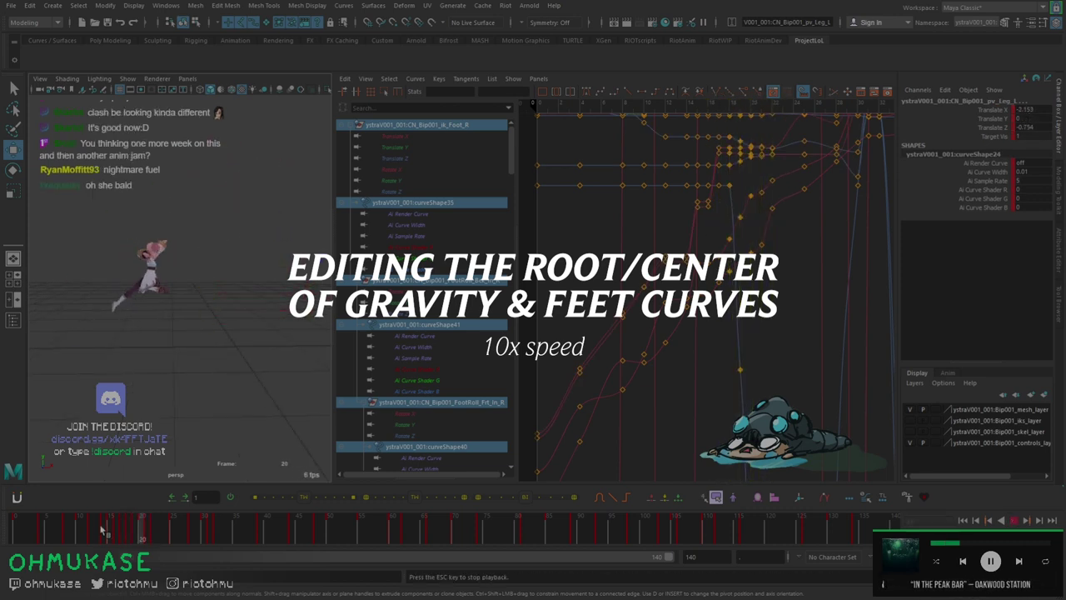
Select the left IK foot control and refine its pose frame by frame through the jump up to frame 25.
{"action": "left_click_drag", "start_coordinate": [195, 242], "coordinate": [189, 288], "text": "alt"}
{"action": "key", "text": "alt+comma"}
{"action": "key", "text": "alt+comma"}
{"action": "left_click", "coordinate": [123, 357]}
{"action": "key", "text": "e"}
{"action": "key", "text": "alt+period"}
{"action": "key", "text": "alt+period"}
{"action": "key", "text": "alt+period"}
{"action": "key", "text": "alt+period"}
{"action": "key", "text": "alt+period"}
{"action": "key", "text": "alt+period"}
{"action": "key", "text": "w"}
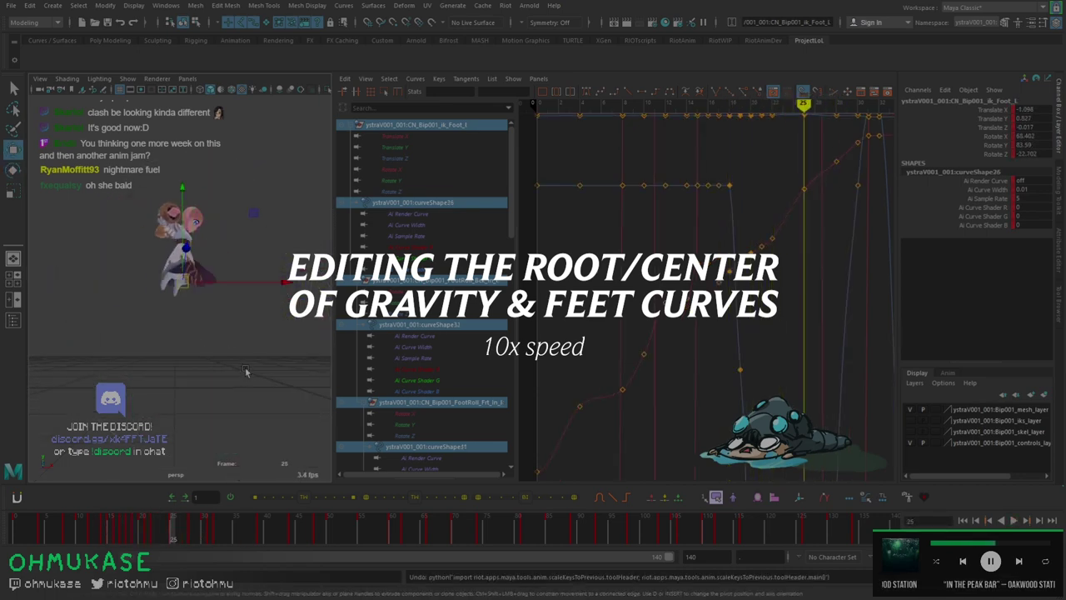
Key the left IK foot's path from frame 26 to frame 28 and play back the jump.
{"action": "left_click", "coordinate": [189, 287]}
{"action": "key", "text": "alt+v"}
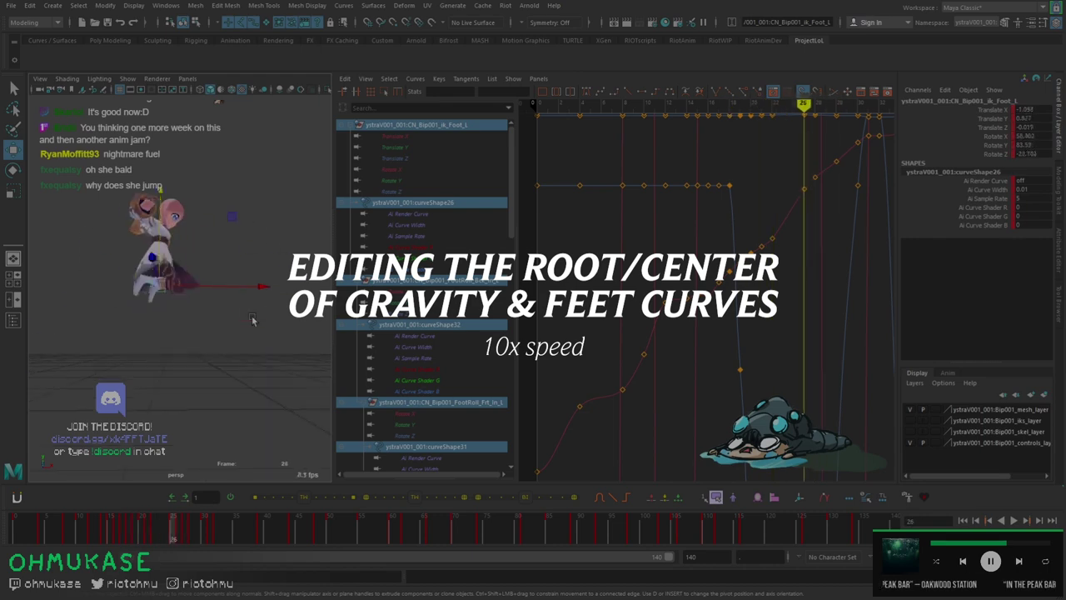
{"action": "scroll", "coordinate": [180, 287], "scroll_direction": "down", "scroll_amount": 5}
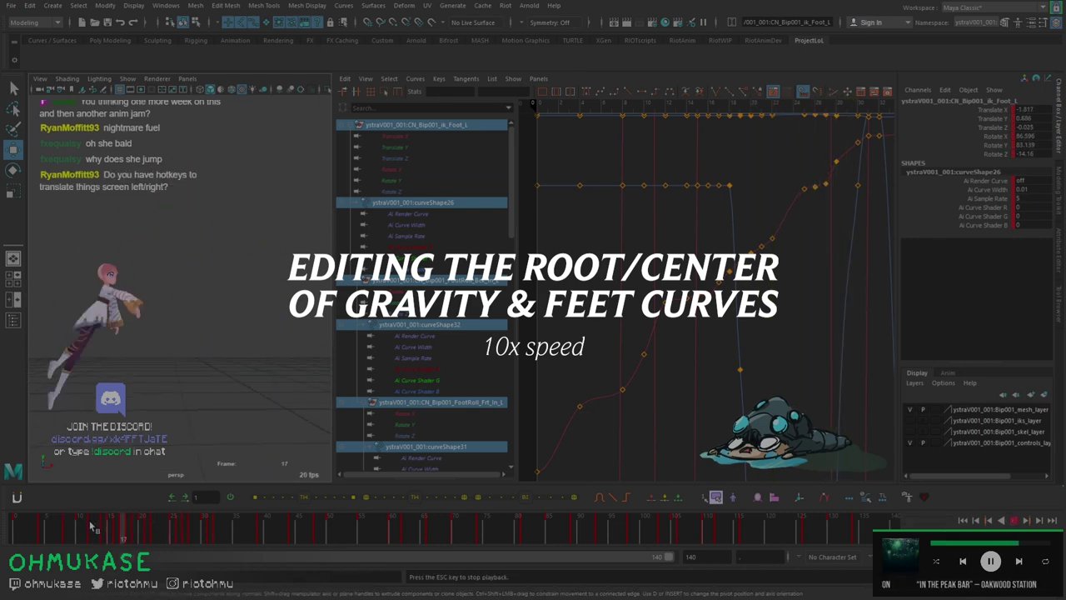
{"action": "key", "text": "Escape"}
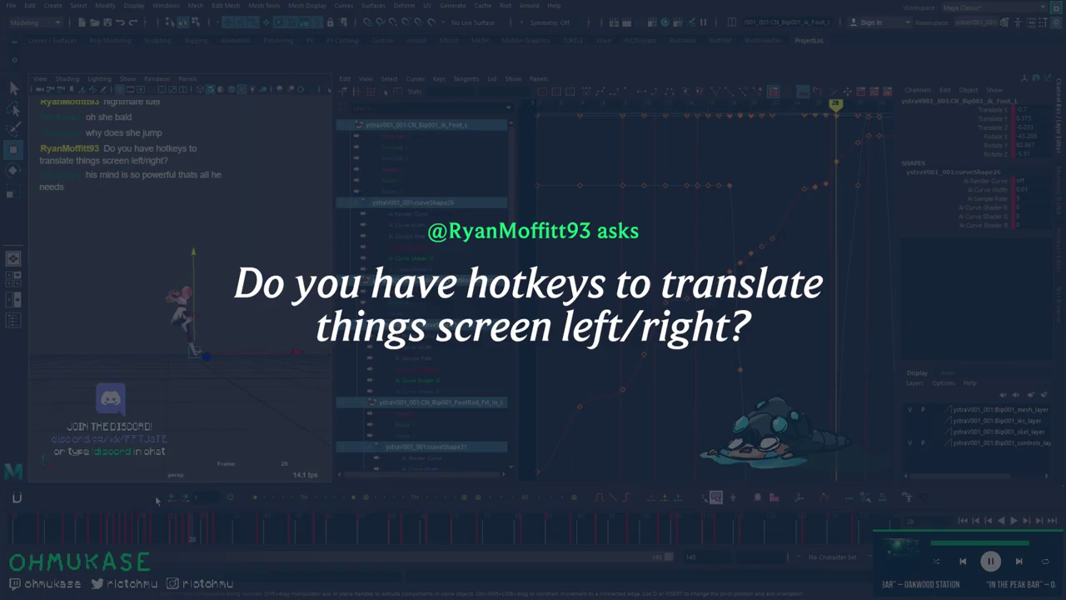
Reselect the left IK foot control, isolate its Translate X curve around frames 22 to 25, and key it at frame 23.
{"action": "left_click", "coordinate": [150, 531]}
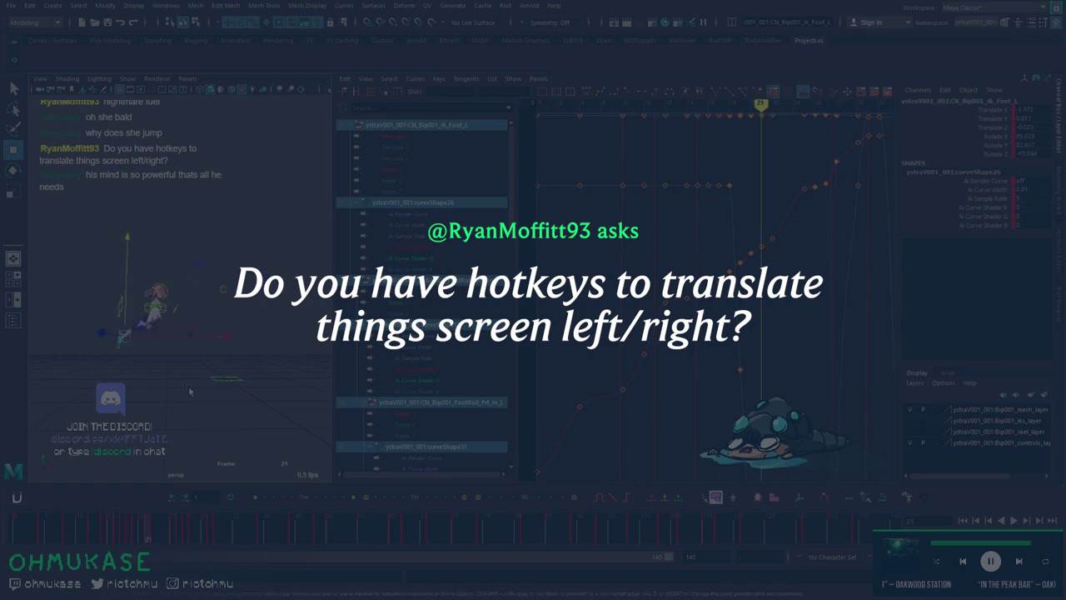
{"action": "scroll", "coordinate": [152, 332], "scroll_direction": "up", "scroll_amount": 5}
{"action": "left_click", "coordinate": [153, 333]}
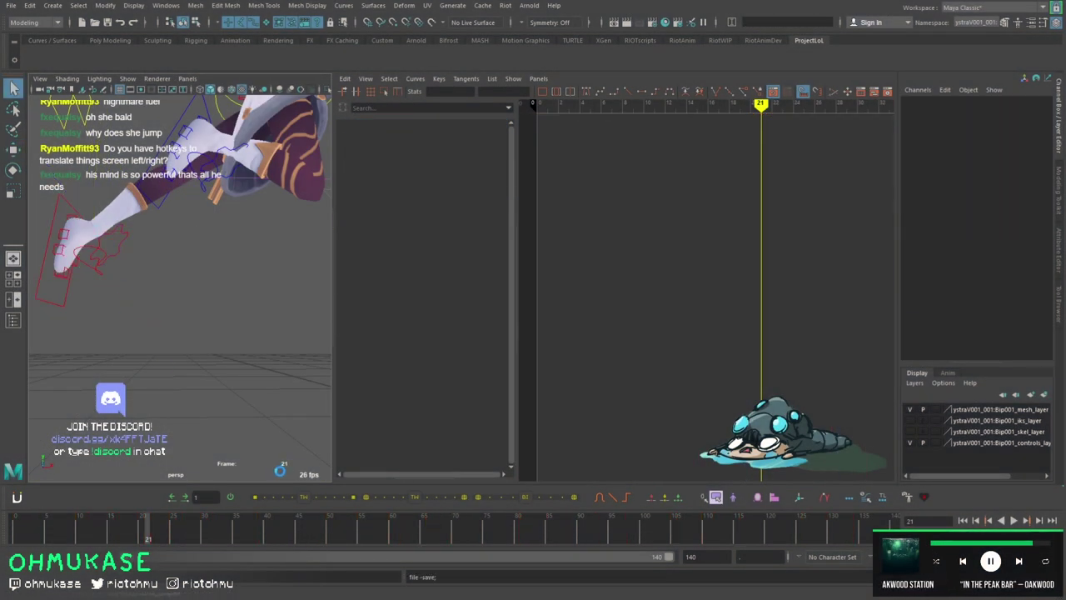
{"action": "left_click_drag", "start_coordinate": [152, 332], "coordinate": [34, 204]}
{"action": "key", "text": "alt+v"}
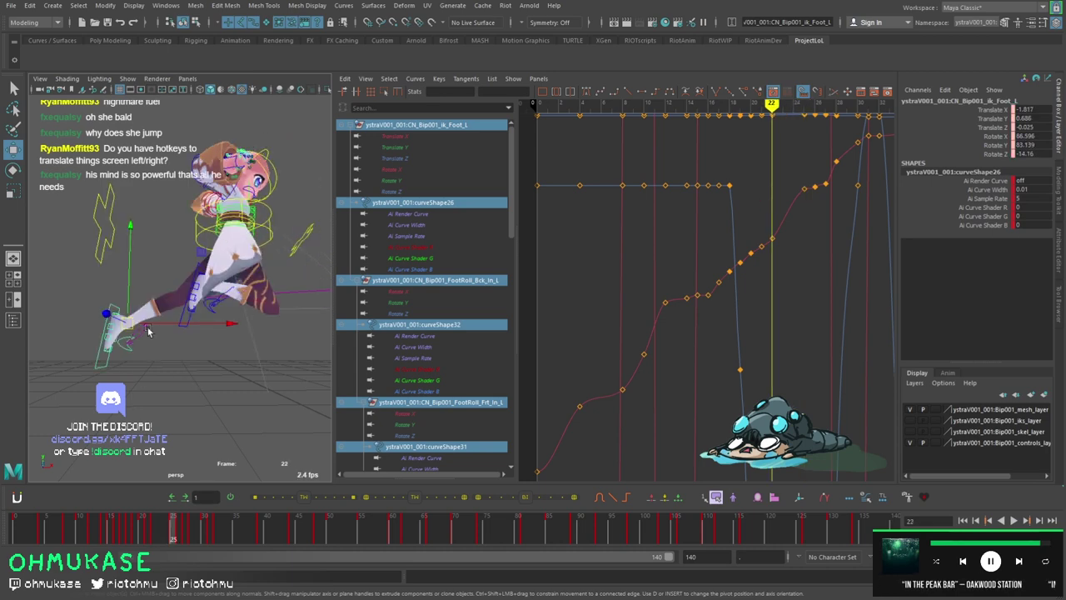
{"action": "left_click", "coordinate": [399, 136]}
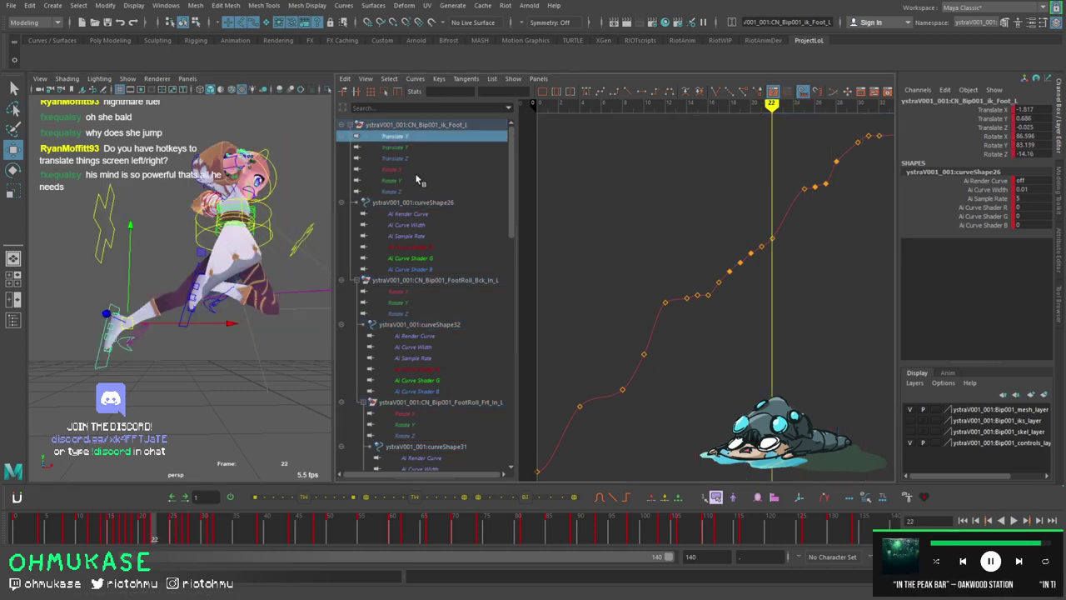
{"action": "key", "text": "f"}
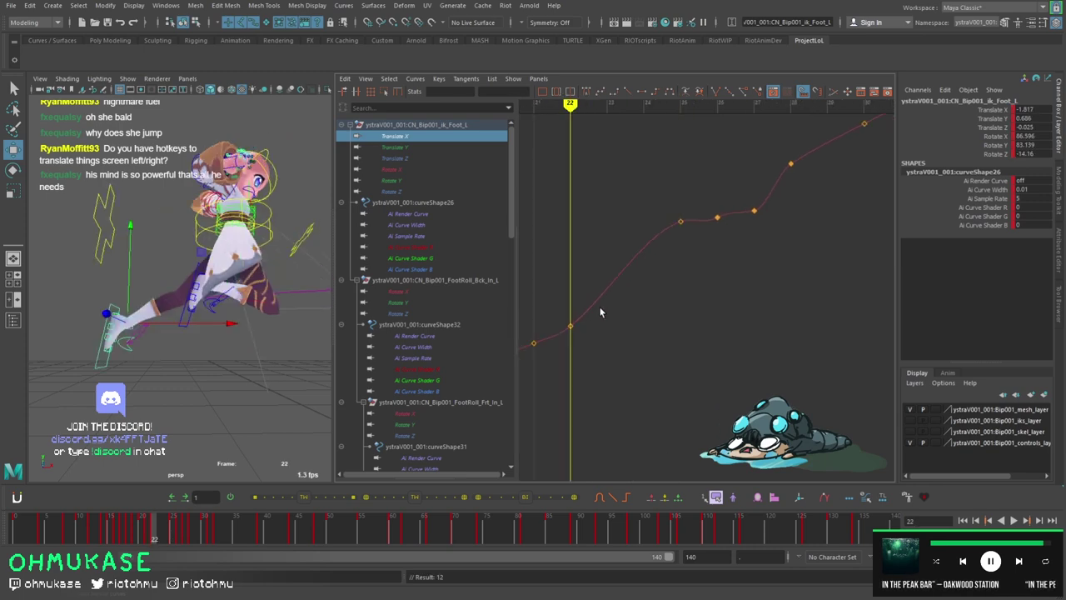
{"action": "middle_click_drag", "start_coordinate": [660, 319], "coordinate": [681, 332], "text": "alt"}
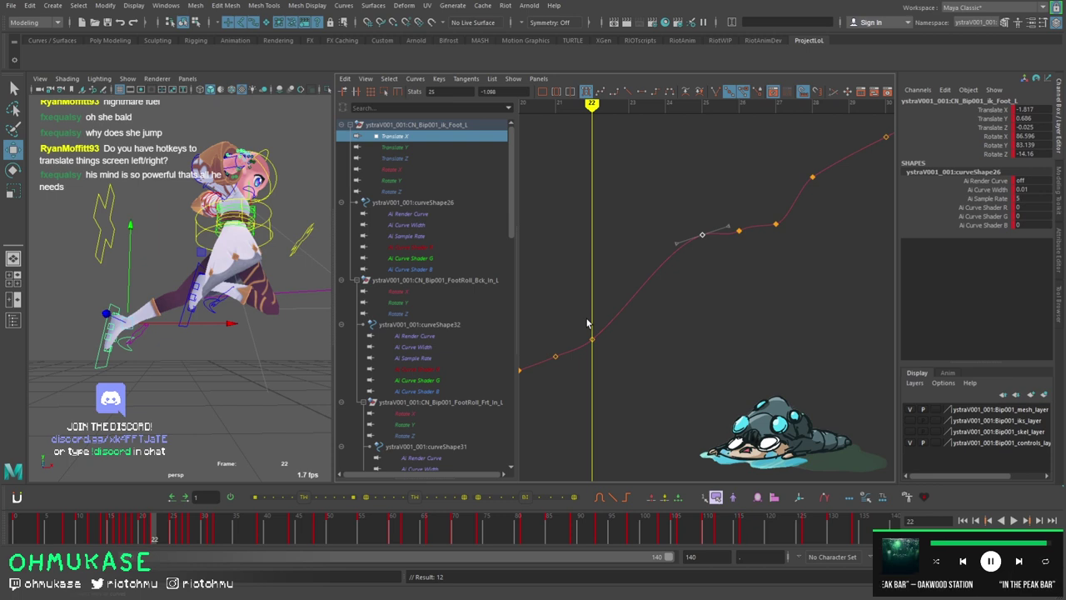
{"action": "key", "text": "ctrl+z"}
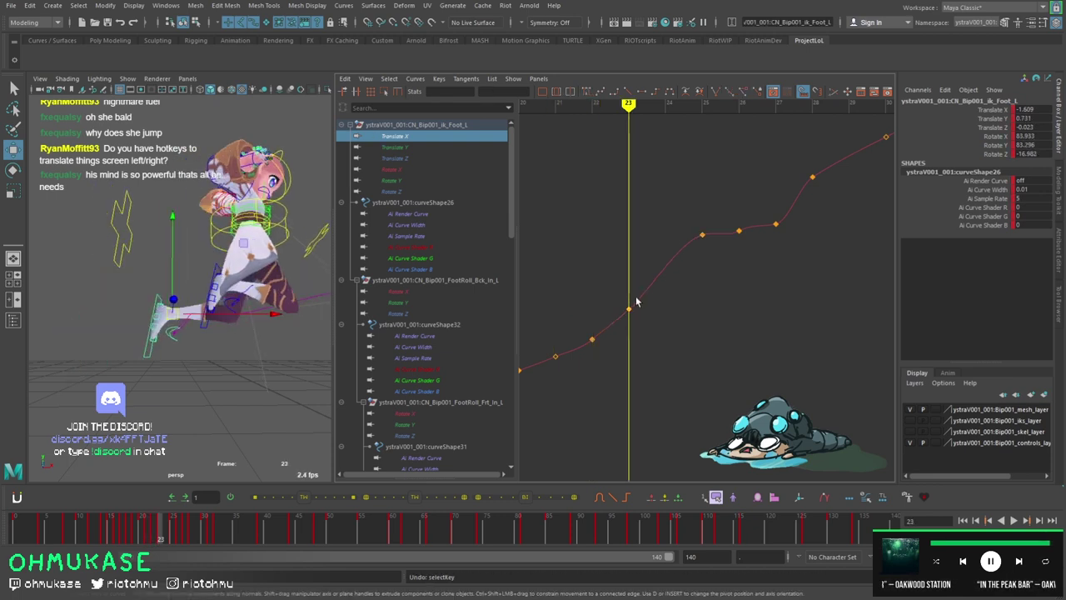
Try scaling the left foot's key at frame 23 toward its previous and following keys, undoing each attempt.
{"action": "left_click", "coordinate": [633, 290]}
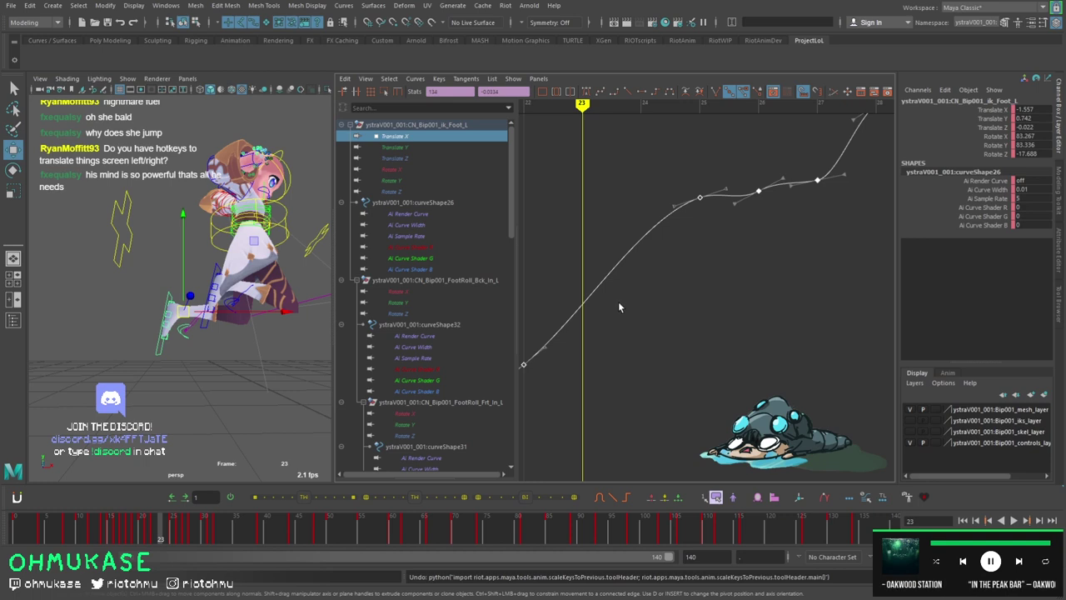
{"action": "key", "text": "ctrl+z"}
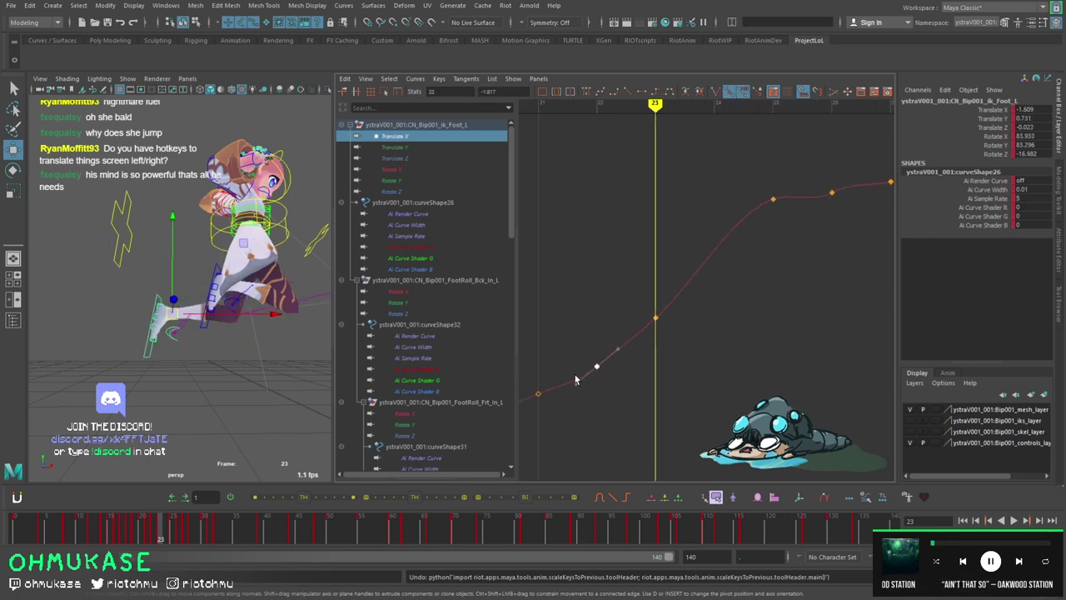
{"action": "key", "text": "ctrl+z"}
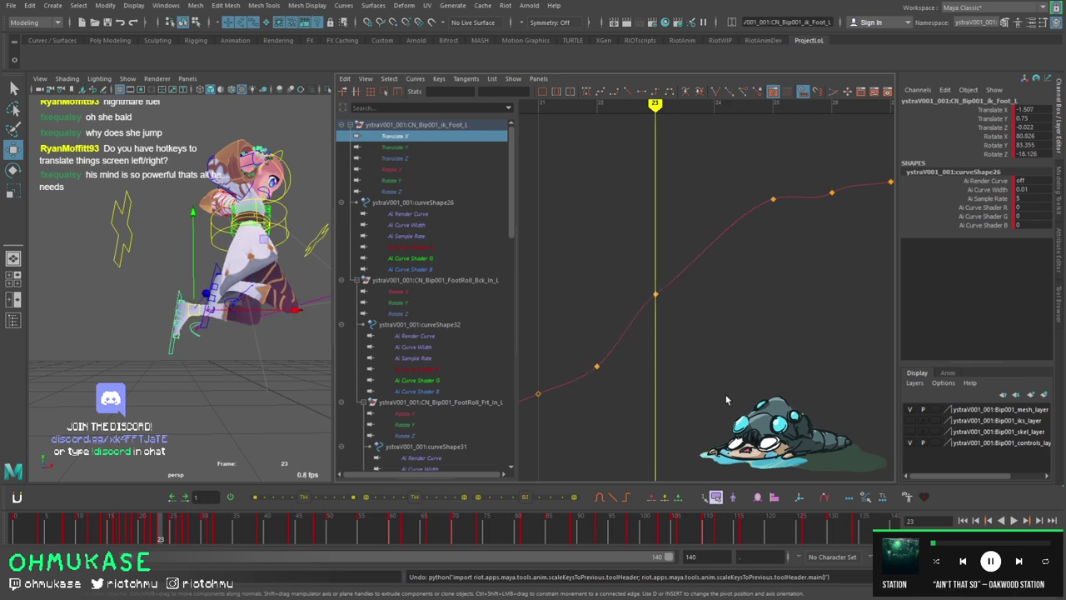
{"action": "left_click_drag", "start_coordinate": [742, 167], "coordinate": [792, 272]}
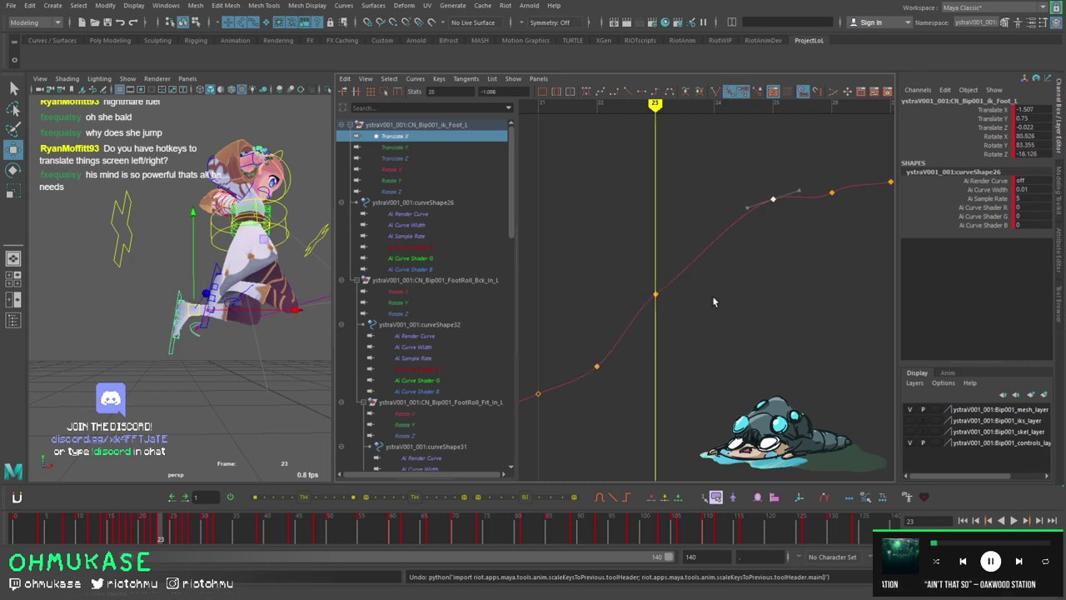
{"action": "key", "text": "ctrl+z"}
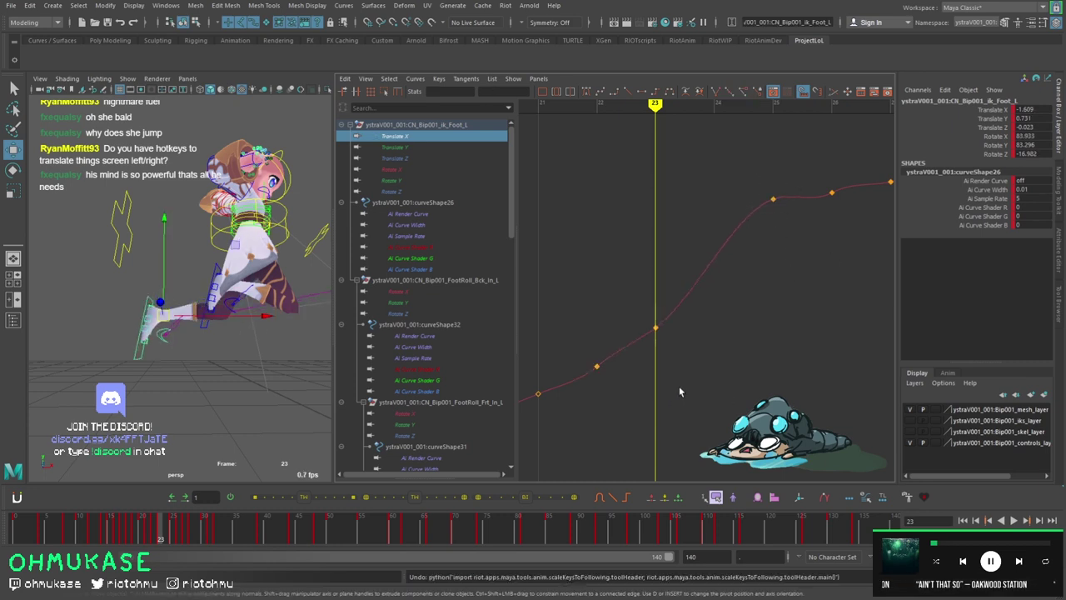
Scale the left foot's Translate X key at frame 23 toward the previous key, to -1.774.
{"action": "key", "text": "ctrl+z"}
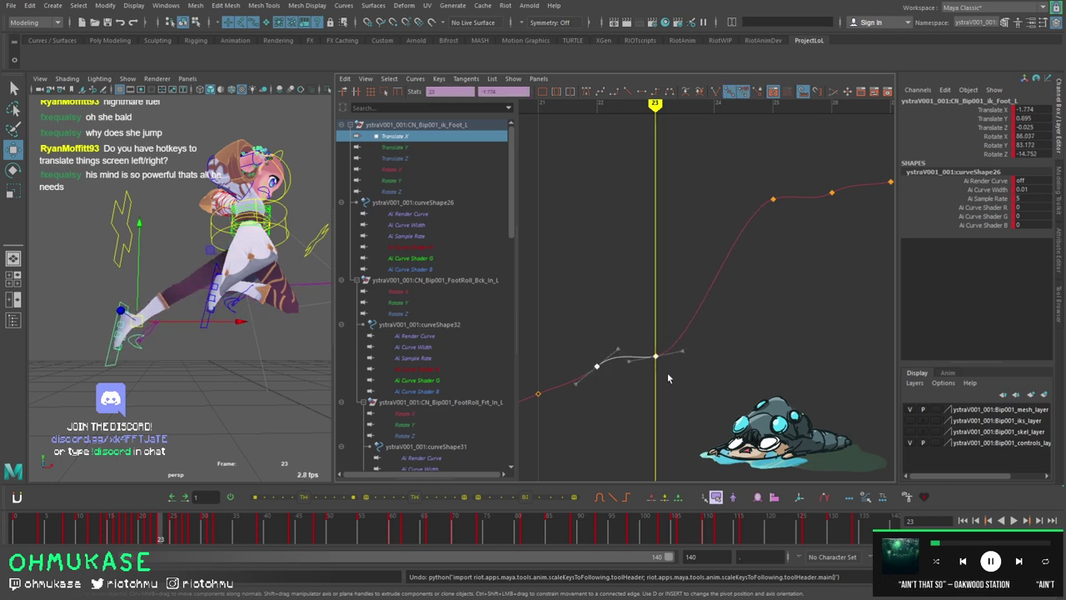
{"action": "left_click", "coordinate": [596, 367], "text": "ctrl"}
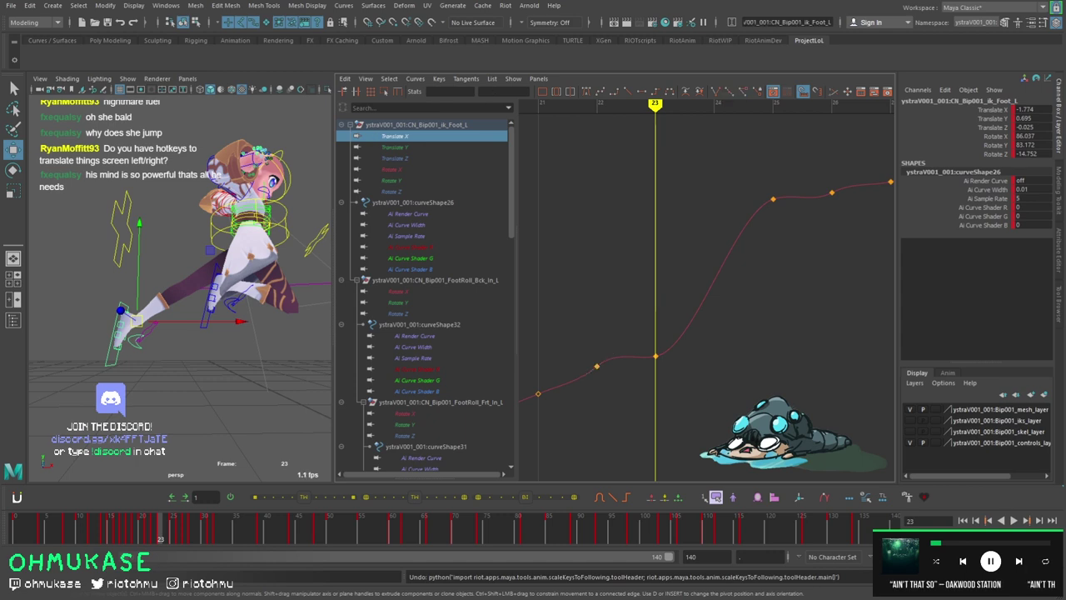
{"action": "middle_click_drag", "start_coordinate": [703, 436], "coordinate": [702, 300]}
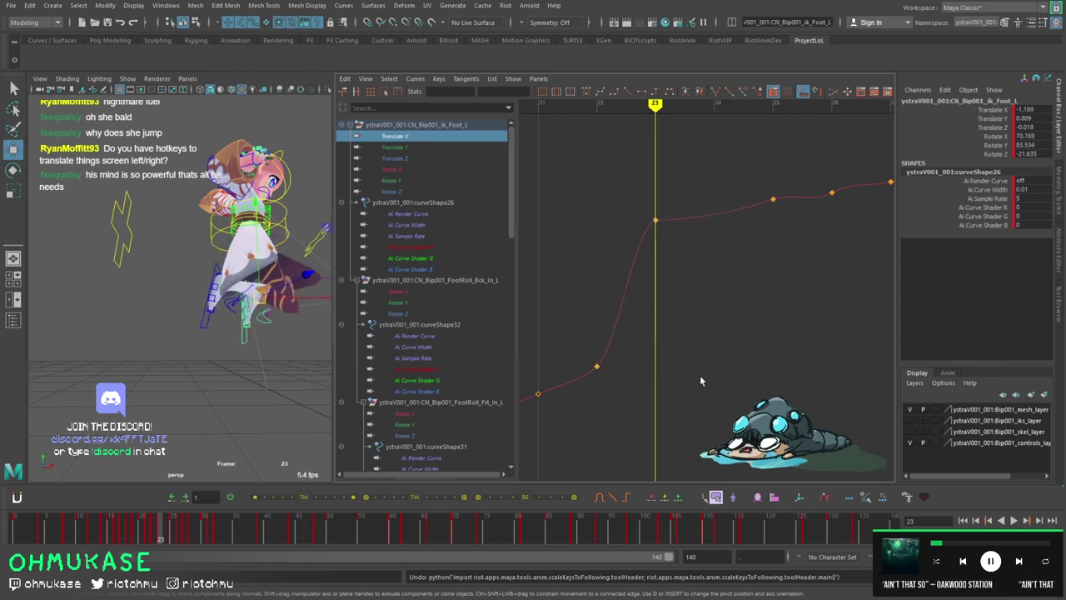
{"action": "key", "text": "ctrl+z"}
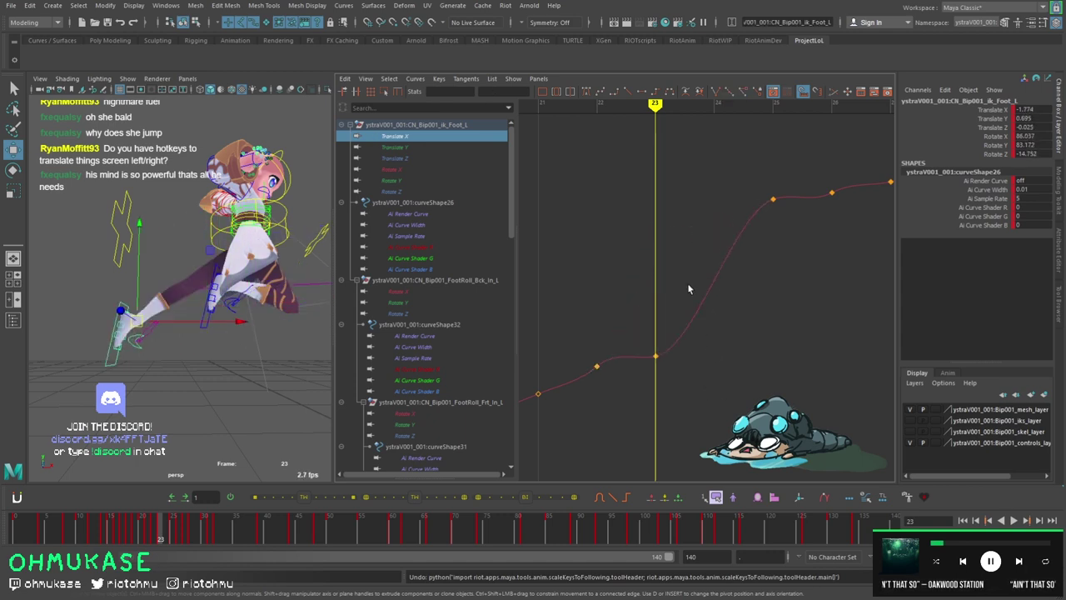
Try scaling the left foot's Translate Y key at frame 23 to 0.721 and undo the change.
{"action": "left_click", "coordinate": [412, 148], "text": "shift"}
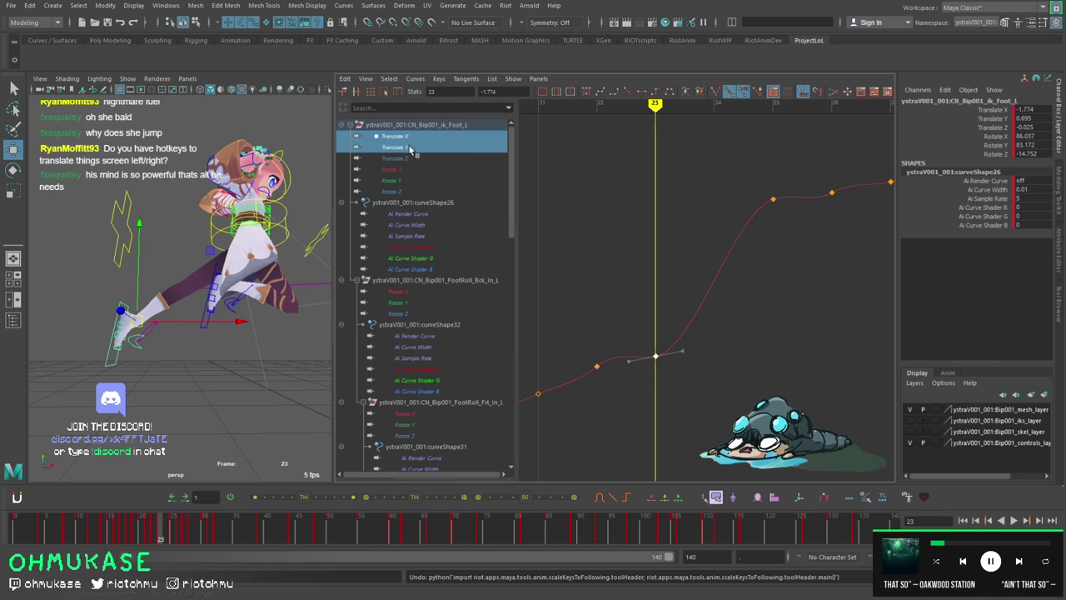
{"action": "left_click", "coordinate": [413, 142]}
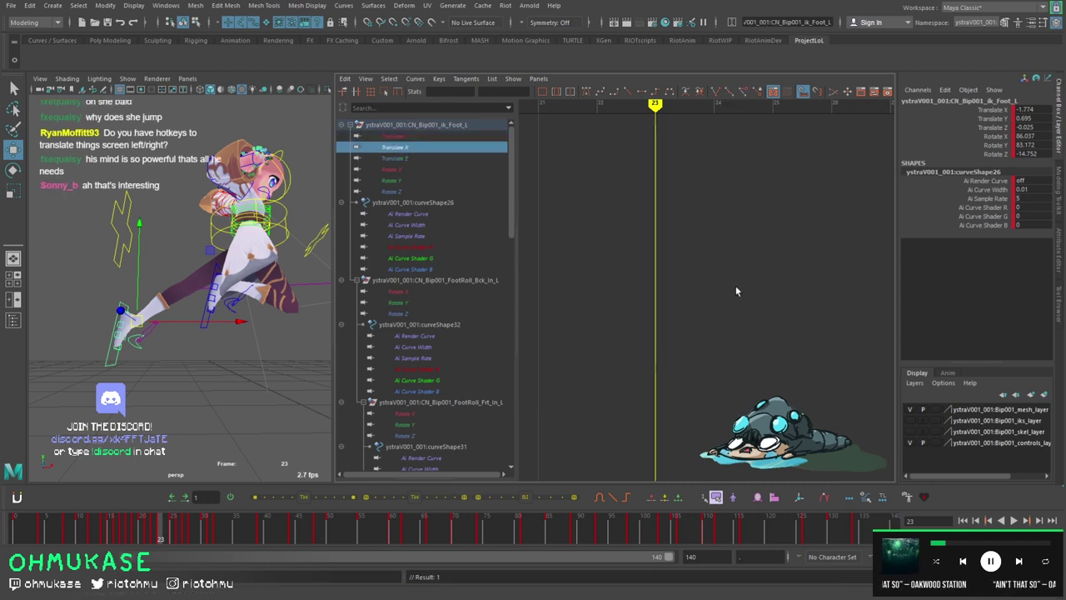
{"action": "key", "text": "f"}
{"action": "key", "text": "ctrl+z"}
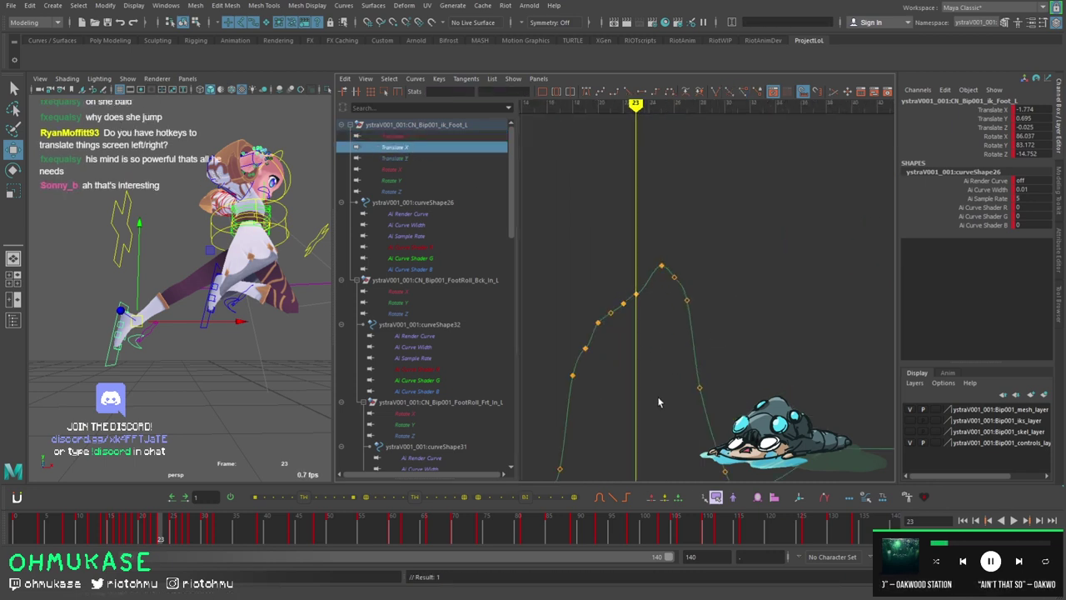
{"action": "key", "text": "shift+z"}
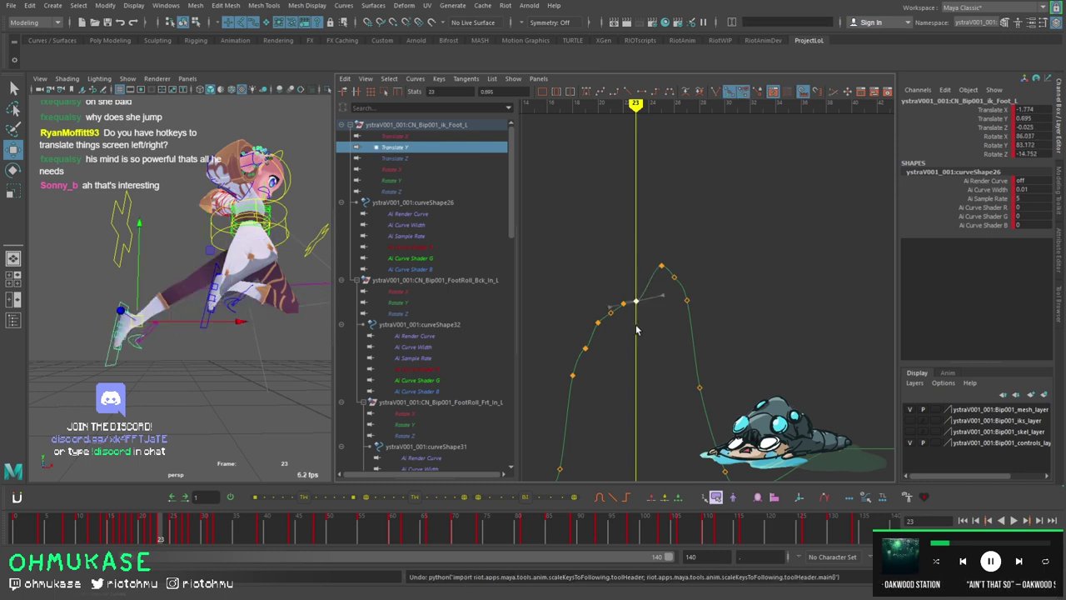
{"action": "key", "text": "ctrl+z"}
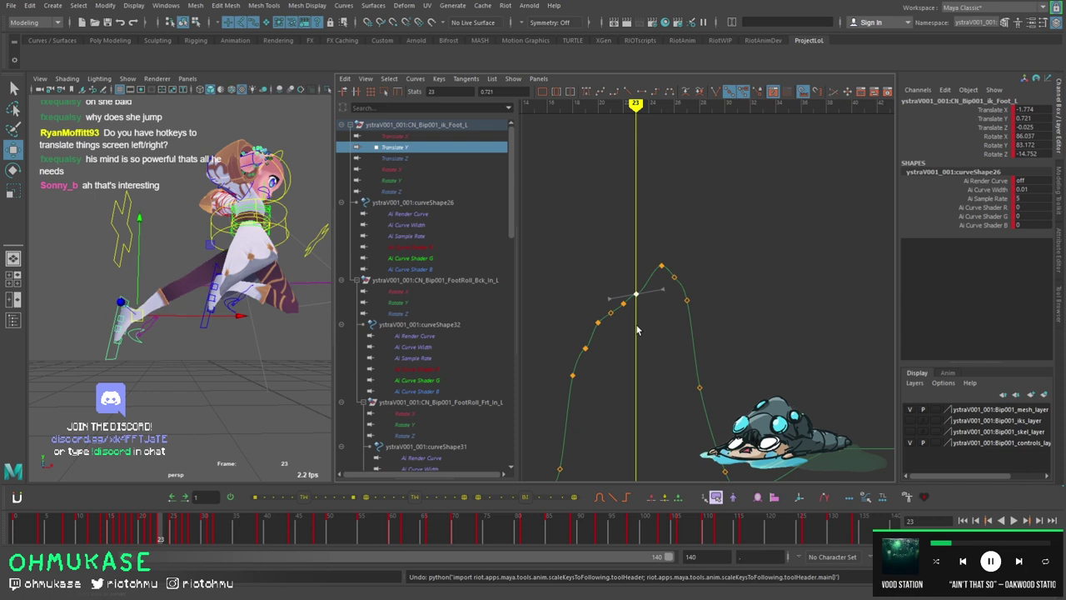
{"action": "key", "text": "ctrl+z"}
{"action": "key", "text": "ctrl+z"}
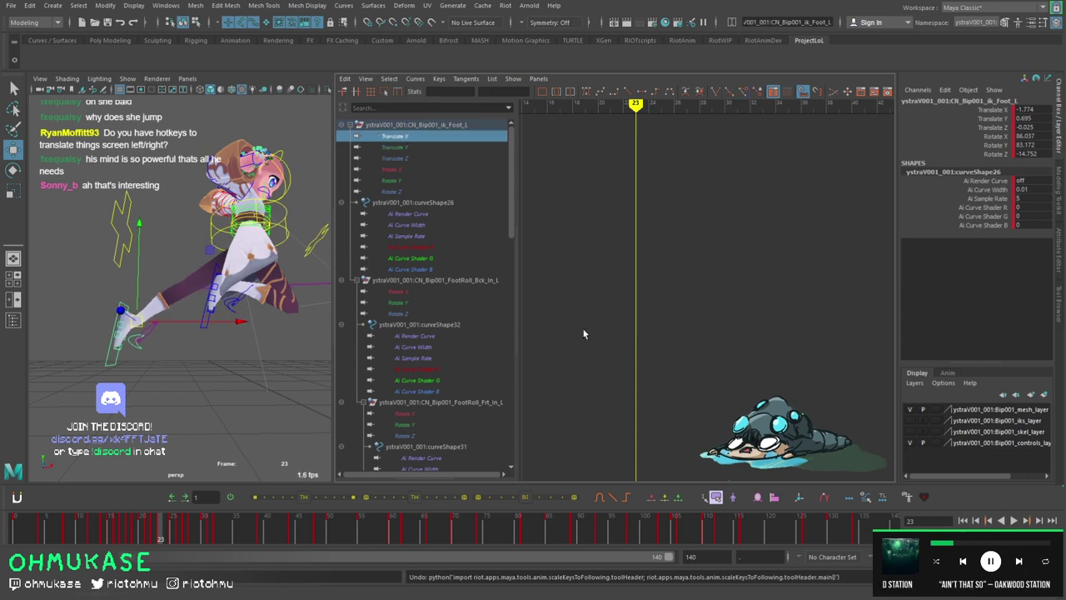
Try scaling the left foot's Translate X and Translate Y keys at frame 23 together between the neighbouring keys.
{"action": "left_click", "coordinate": [404, 147], "text": "shift"}
{"action": "key", "text": "f"}
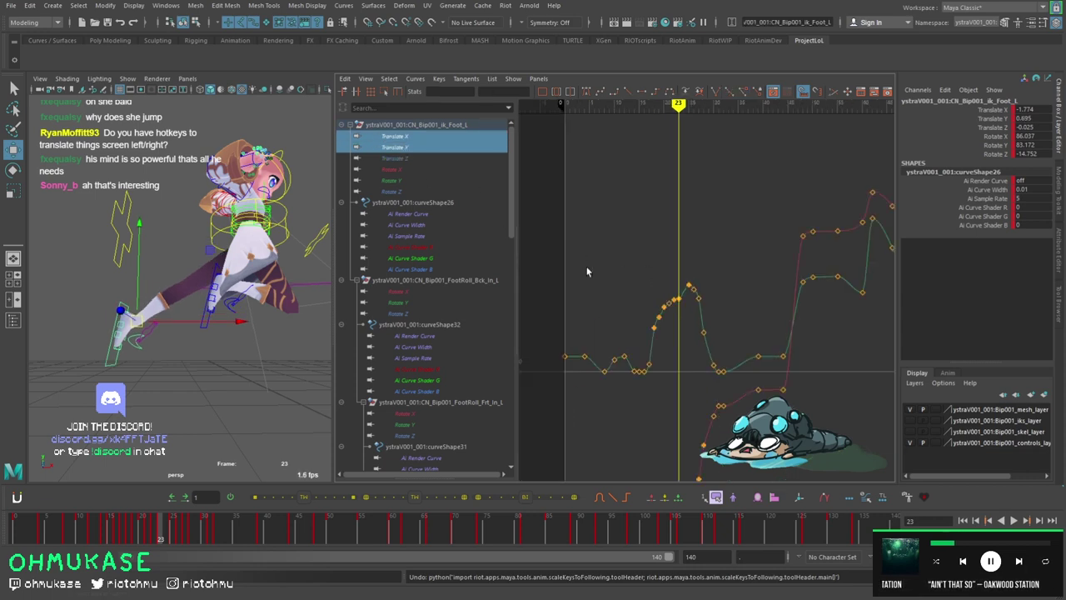
{"action": "middle_click_drag", "start_coordinate": [626, 487], "coordinate": [645, 454]}
{"action": "key", "text": "ctrl+z"}
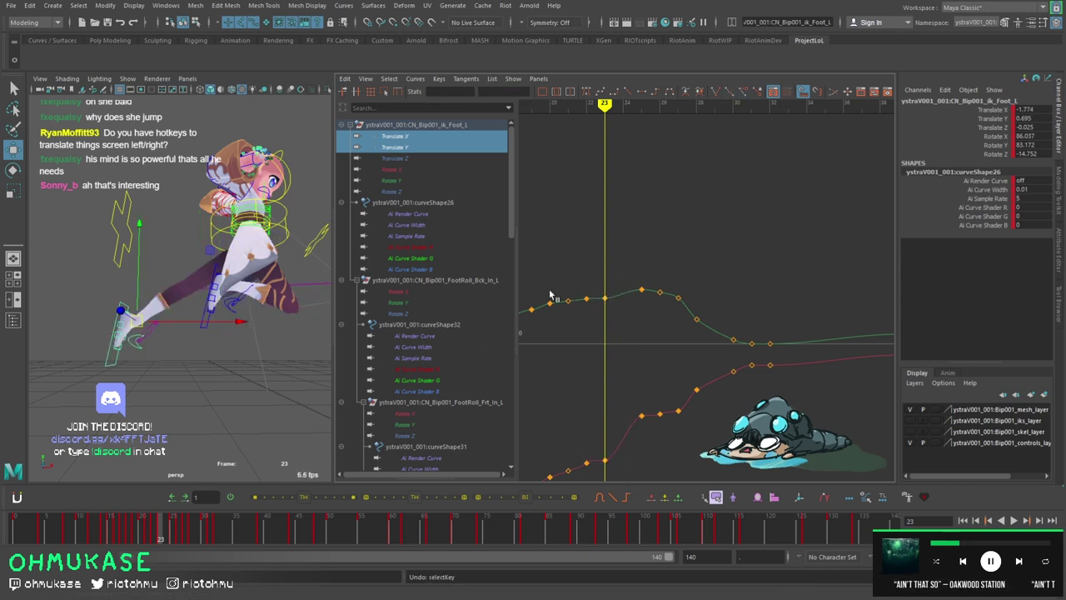
{"action": "middle_click_drag", "start_coordinate": [625, 350], "coordinate": [630, 316]}
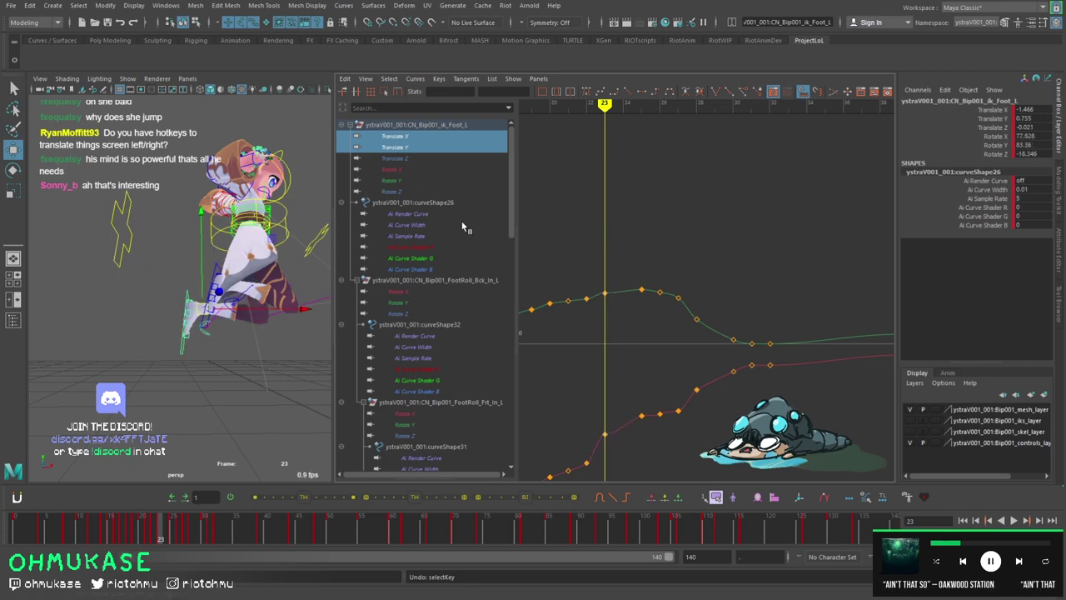
Isolate all the left foot's translate and rotate curves and delete the foot's key at frame 23.
{"action": "left_click_drag", "start_coordinate": [391, 136], "coordinate": [432, 195]}
{"action": "key", "text": "f"}
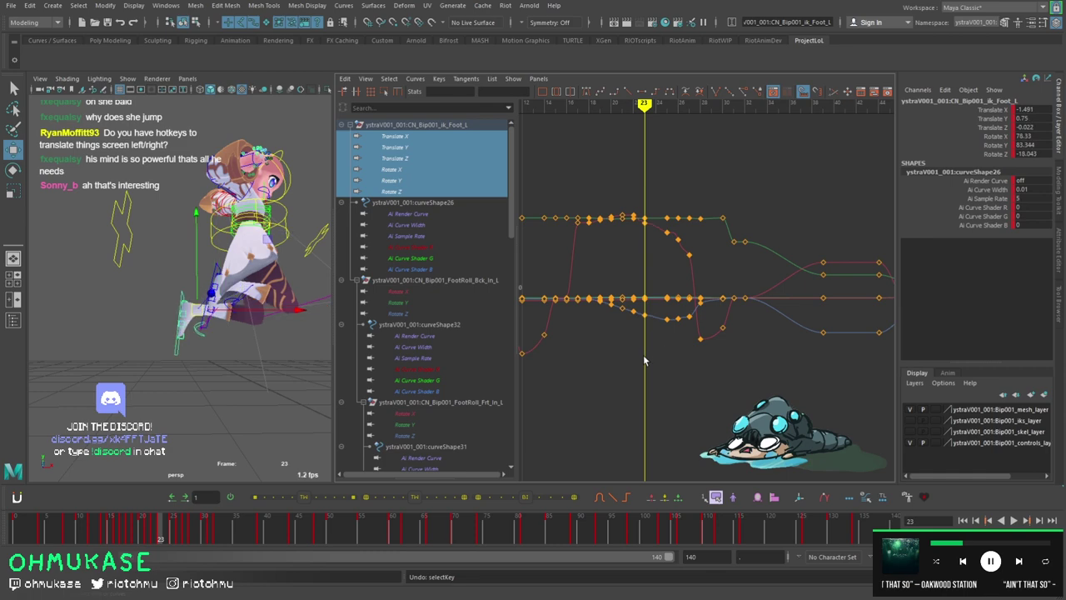
{"action": "key", "text": "s"}
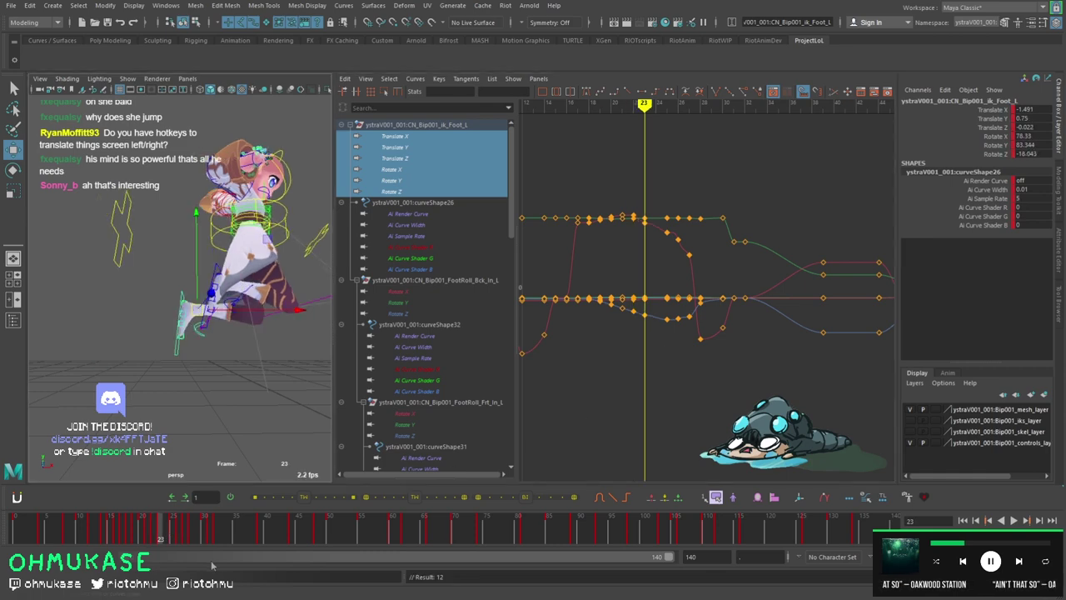
{"action": "key", "text": "Delete"}
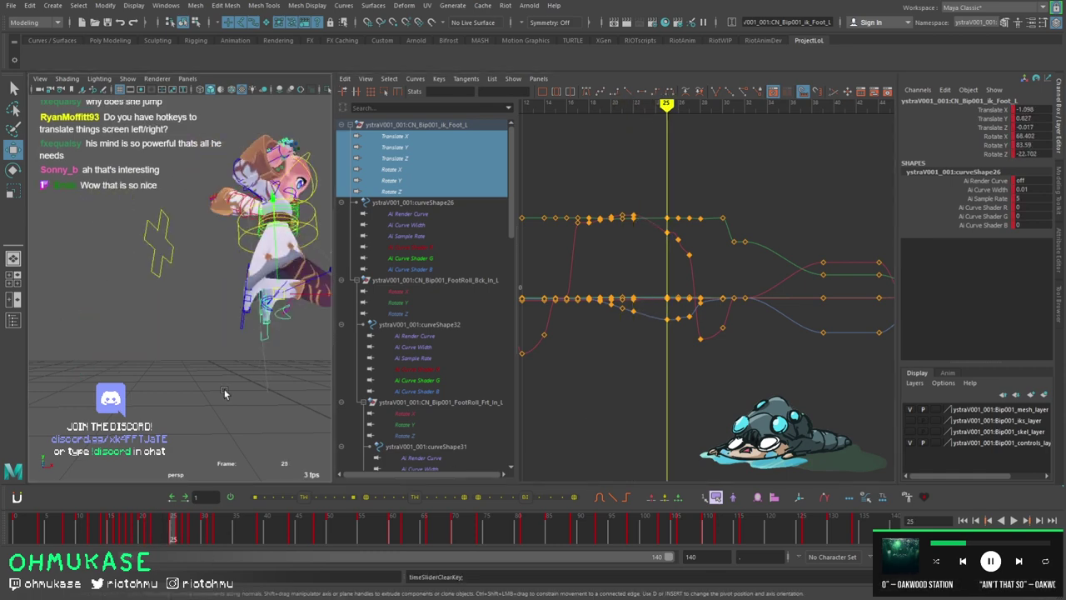
Compare the left foot's poses from frame 25 to 27 and try moving the foot at frame 27, undoing the move.
{"action": "key", "text": "alt+period"}
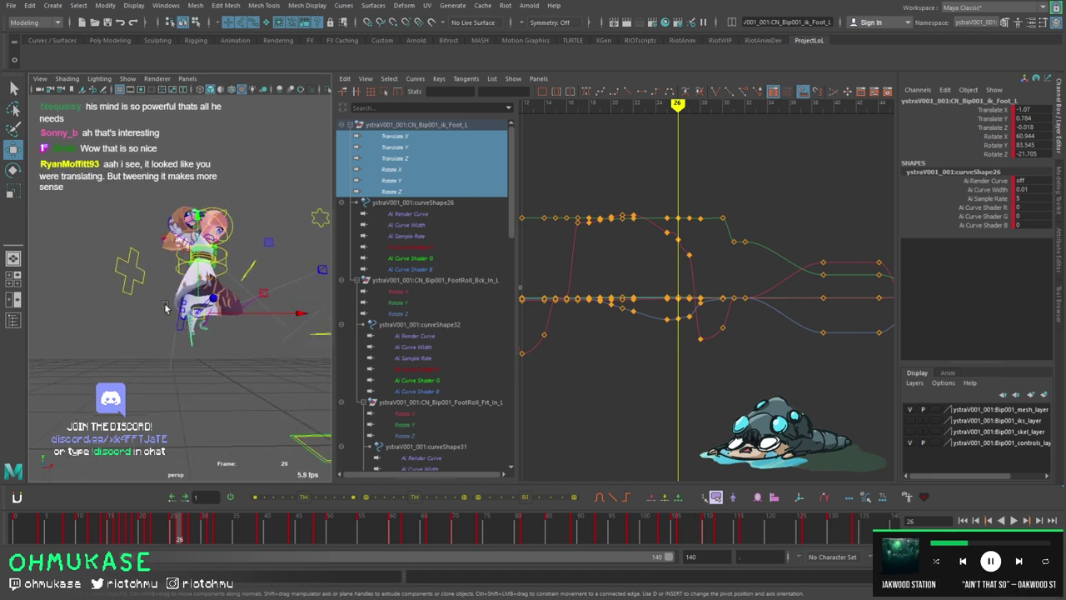
{"action": "key", "text": "alt+period"}
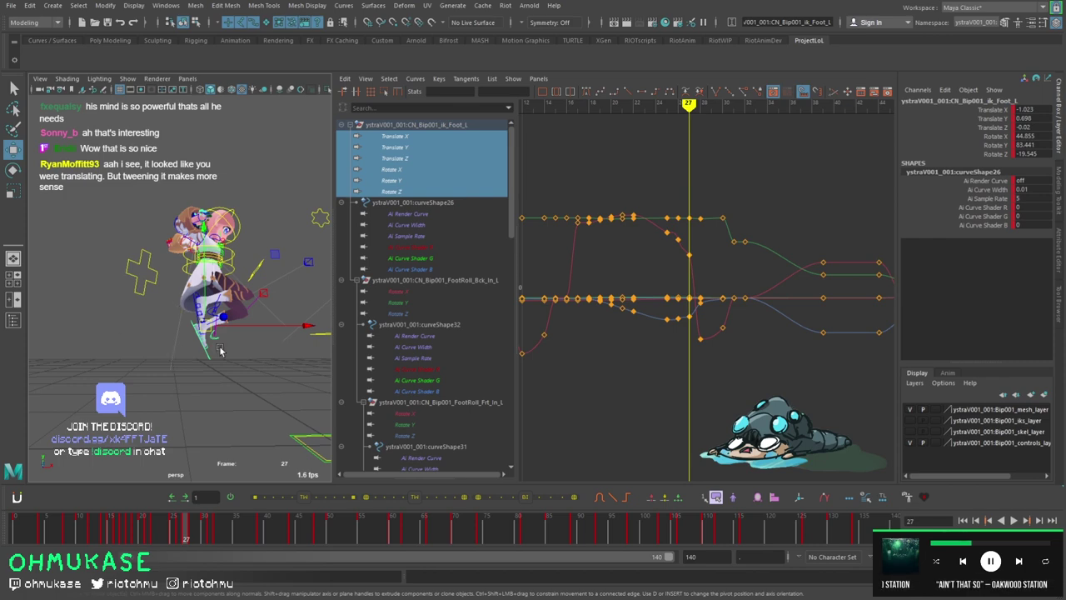
{"action": "left_click_drag", "start_coordinate": [221, 351], "coordinate": [240, 308], "text": "alt"}
{"action": "key", "text": "ctrl+z"}
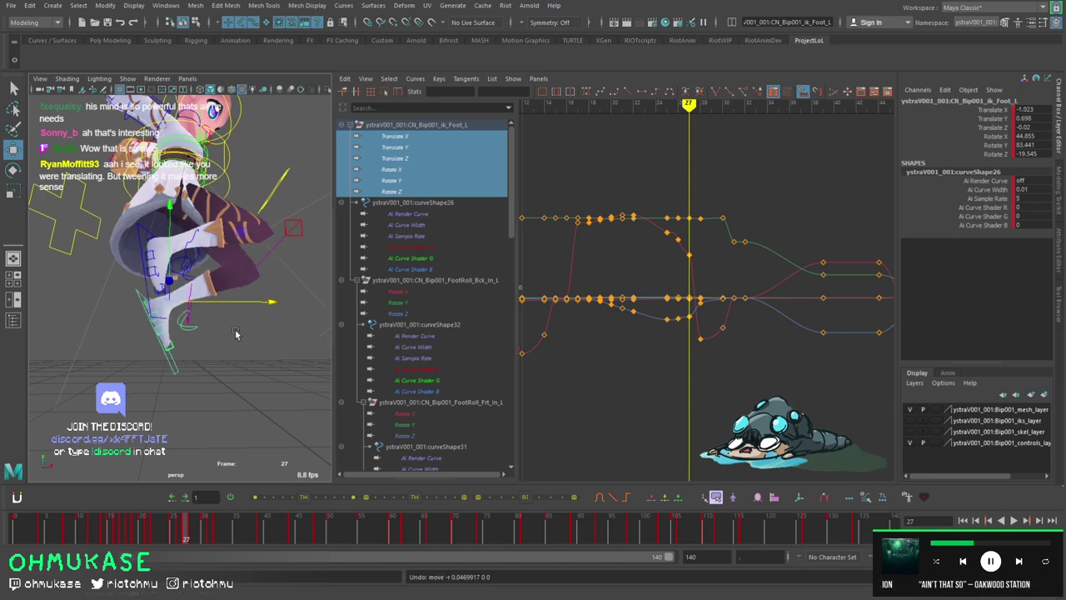
{"action": "key", "text": "comma"}
{"action": "key", "text": "comma"}
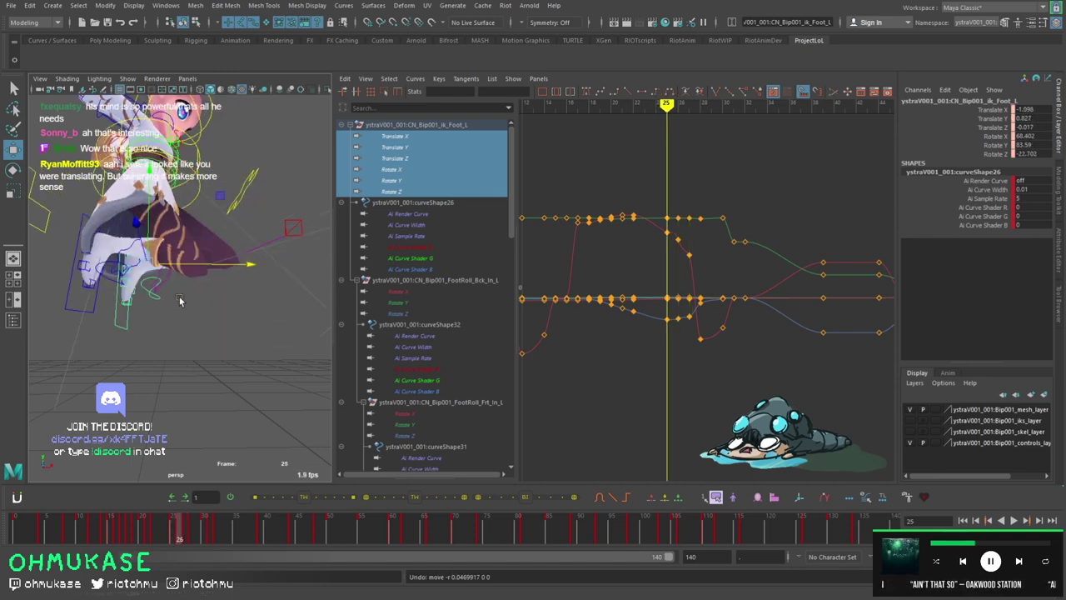
{"action": "key", "text": "period"}
{"action": "key", "text": "period"}
Try scaling the left foot's keys at frame 27 toward the neighbouring keys, undoing the attempts.
{"action": "left_click_drag", "start_coordinate": [178, 300], "coordinate": [207, 346]}
{"action": "key", "text": "ctrl+z"}
{"action": "key", "text": "ctrl+z"}
{"action": "key", "text": "ctrl+z"}
{"action": "key", "text": "ctrl+z"}
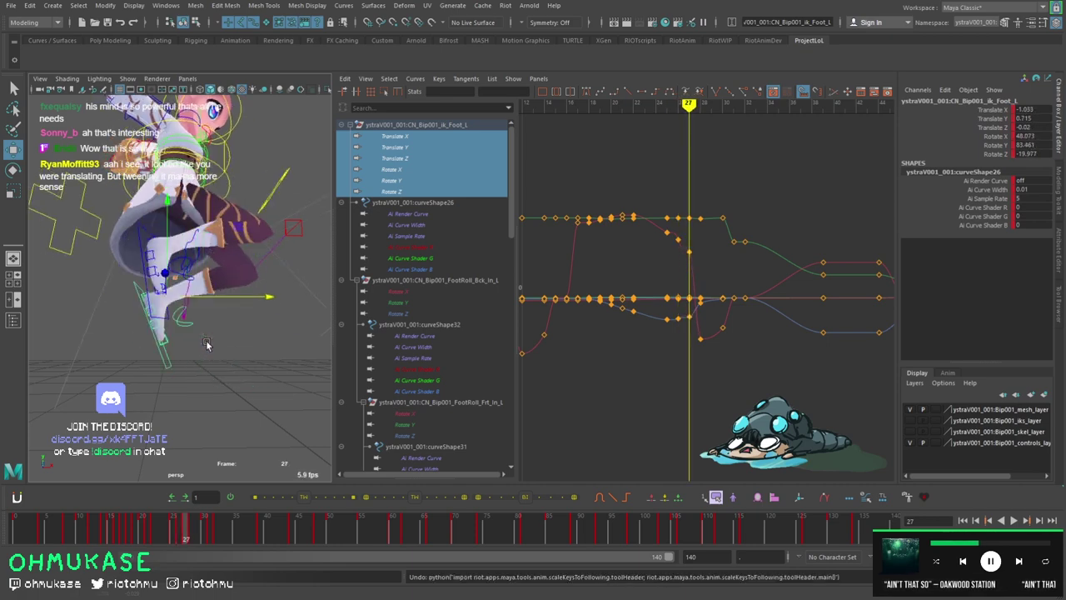
{"action": "key", "text": "ctrl+z"}
{"action": "key", "text": "ctrl+z"}
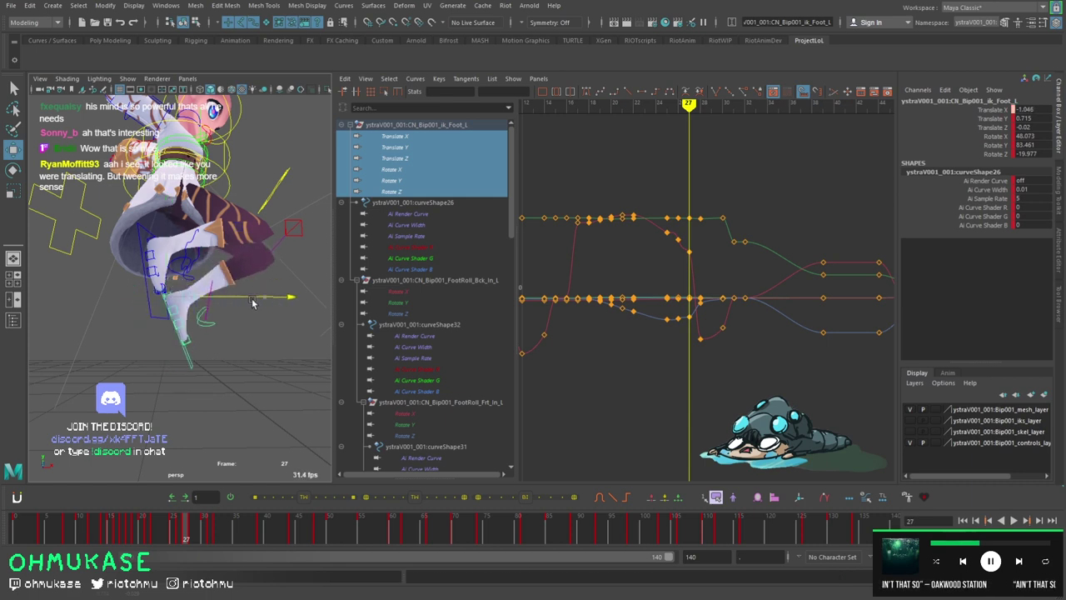
Try moving the left foot at frame 27 to Translate X -0.882 and Translate Y 0.641, and undo it.
{"action": "left_click_drag", "start_coordinate": [188, 305], "coordinate": [214, 304]}
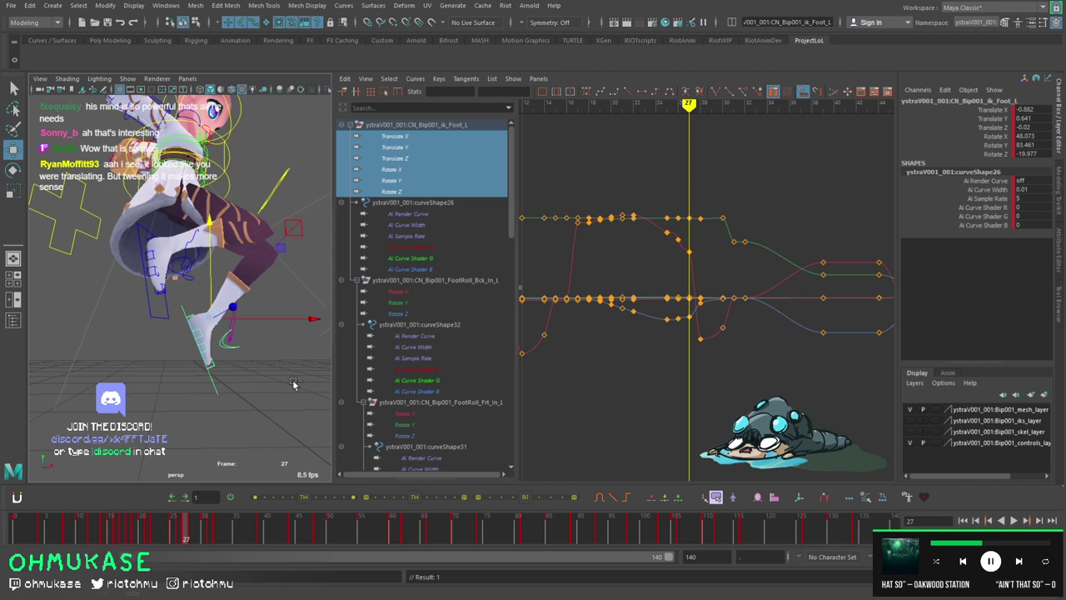
{"action": "key", "text": "ctrl+z"}
{"action": "key", "text": "ctrl+z"}
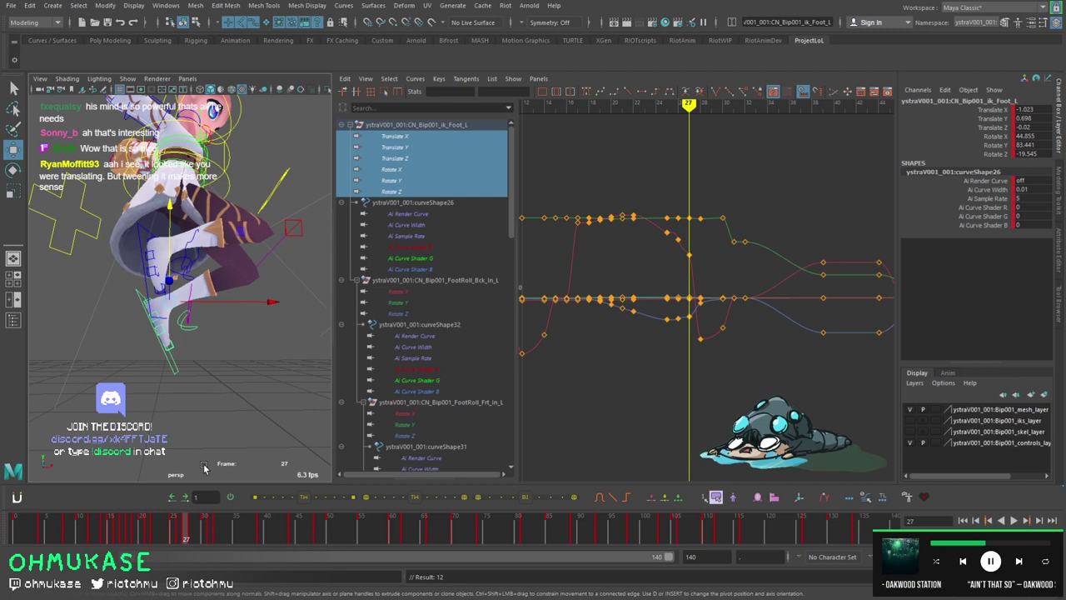
Play back the jump, then maximize the perspective viewport and scrub through the takeoff from frame 17.
{"action": "scroll", "coordinate": [204, 468], "scroll_direction": "down", "scroll_amount": 3}
{"action": "key", "text": "alt+v"}
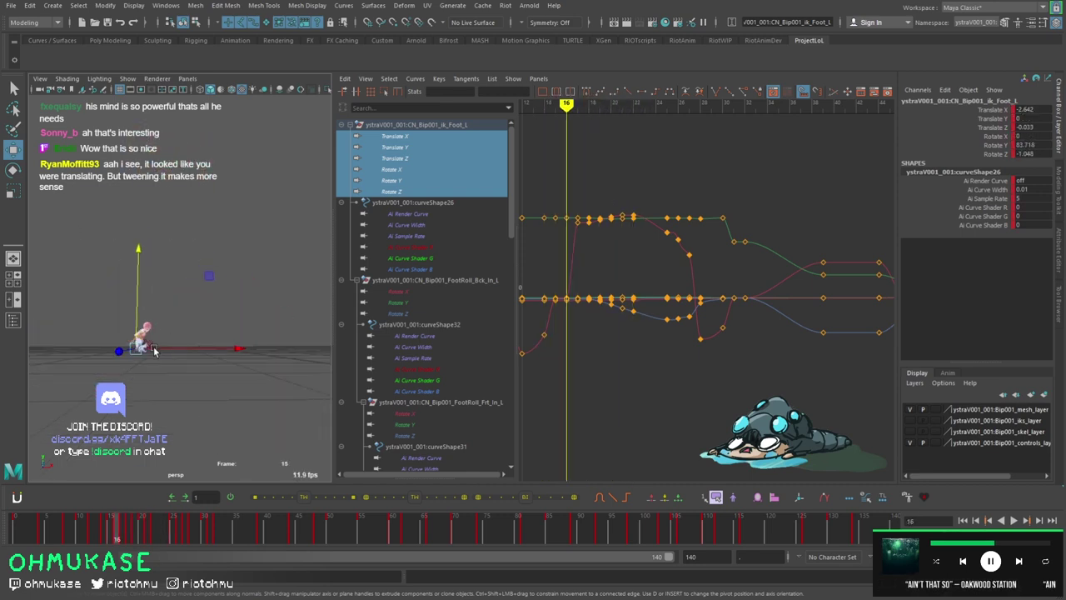
{"action": "scroll", "coordinate": [155, 351], "scroll_direction": "up", "scroll_amount": 5}
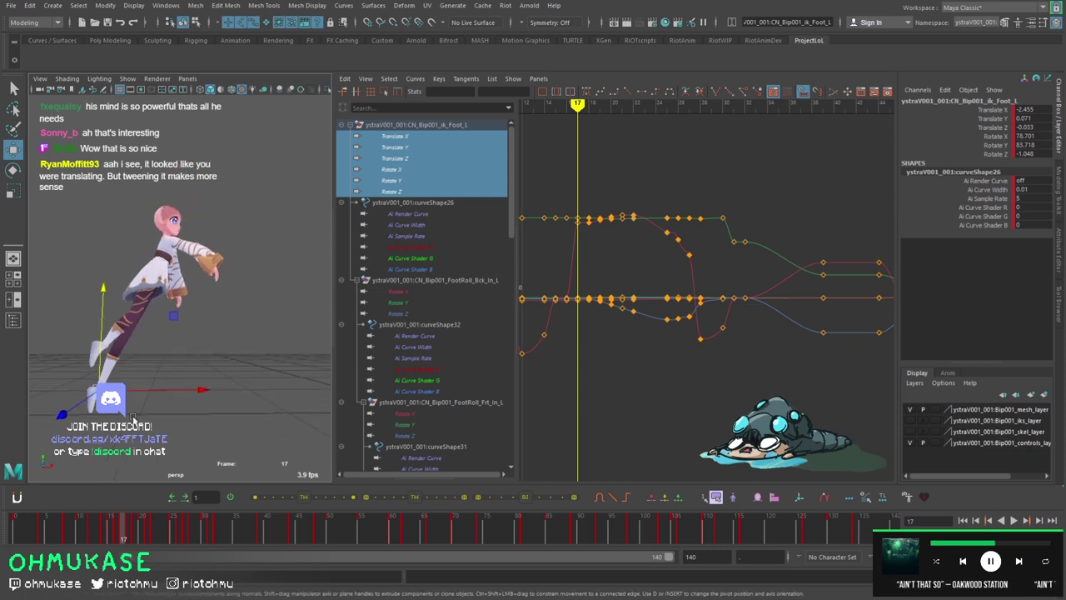
{"action": "scroll", "coordinate": [132, 416], "scroll_direction": "down", "scroll_amount": 3}
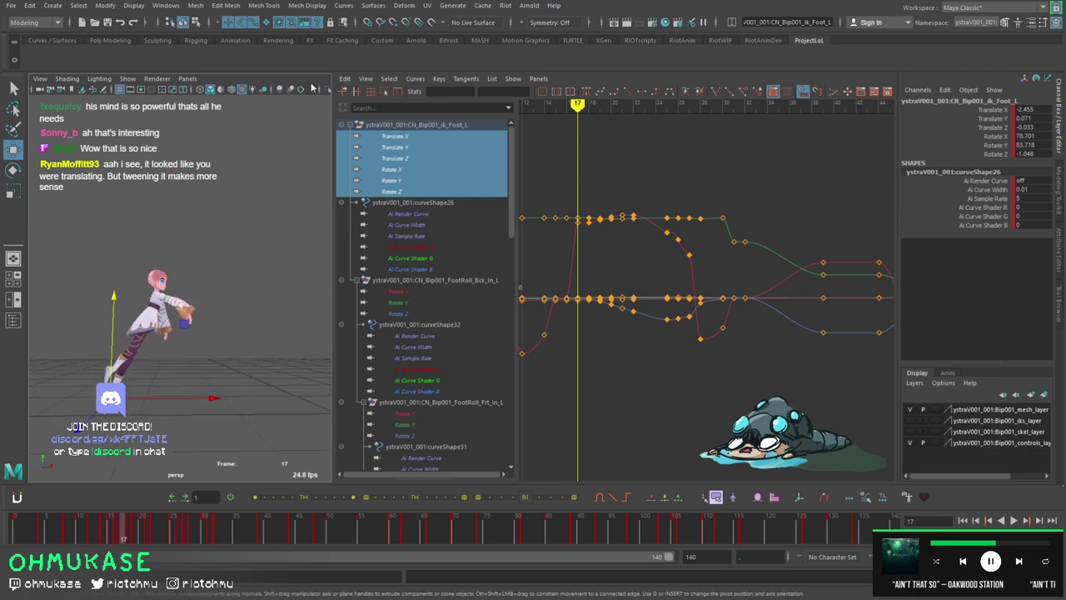
{"action": "key", "text": "space"}
{"action": "left_click", "coordinate": [313, 109]}
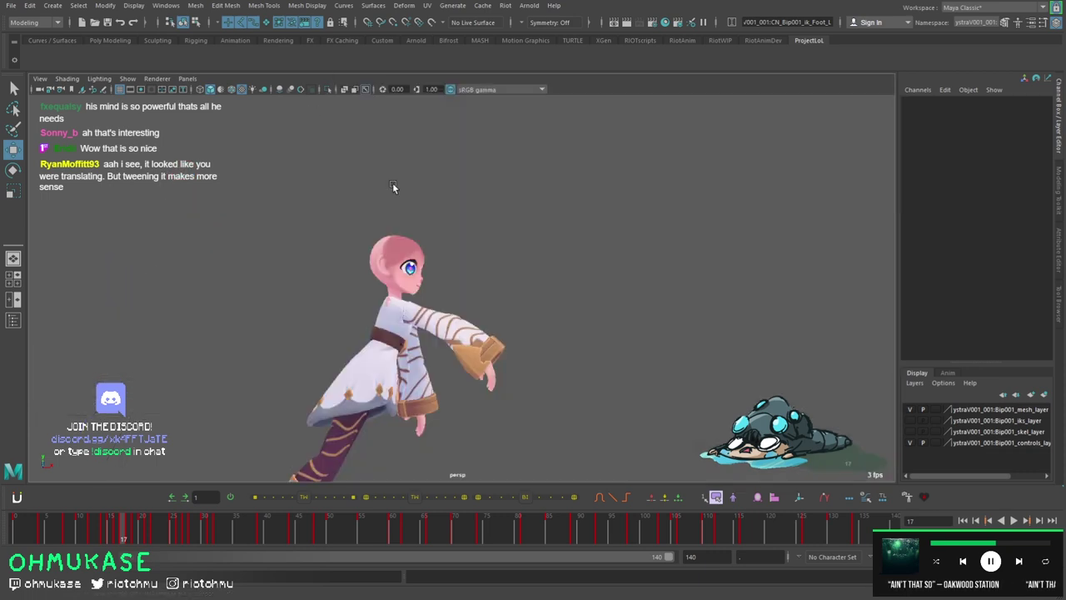
{"action": "mouse_move", "coordinate": [123, 530]}
{"action": "left_mouse_down"}
{"action": "mouse_move", "coordinate": [208, 526]}
{"action": "mouse_move", "coordinate": [136, 529]}
{"action": "left_mouse_up"}
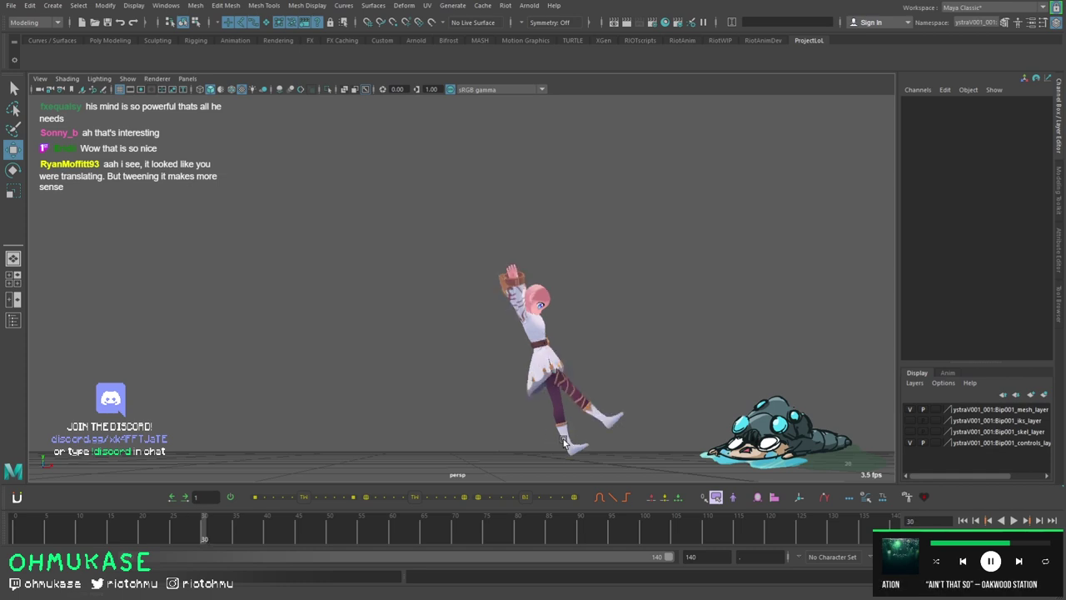
Show the rig controls at frame 28, select the right IK foot control, and hide the controls again.
{"action": "key", "text": "ctrl+shift+c"}
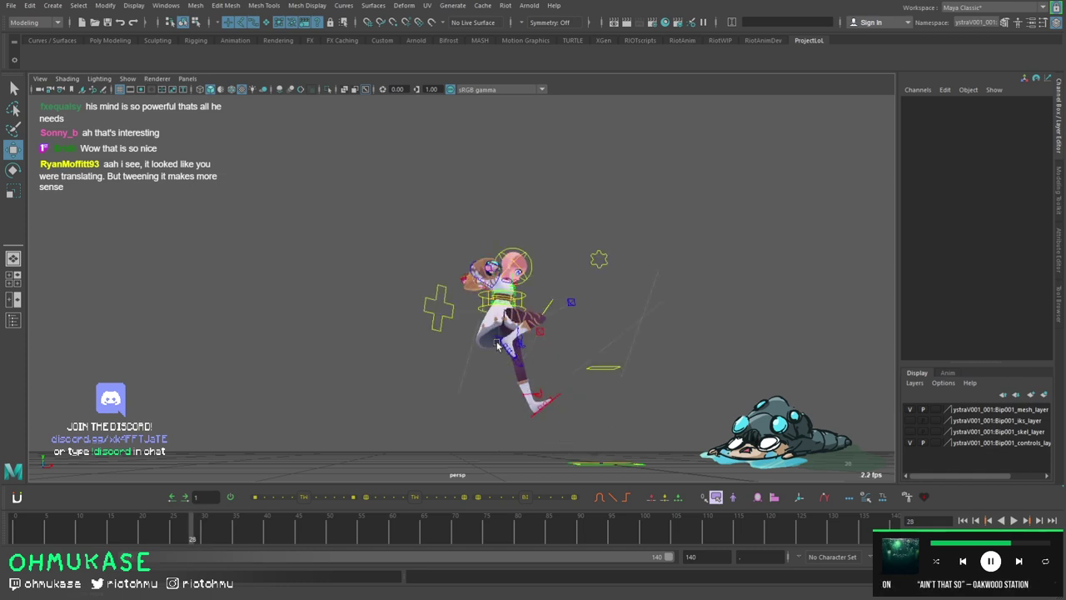
{"action": "left_click", "coordinate": [498, 346]}
{"action": "key", "text": "ctrl+shift+c"}
{"action": "left_click_drag", "start_coordinate": [497, 345], "coordinate": [518, 330], "text": "alt"}
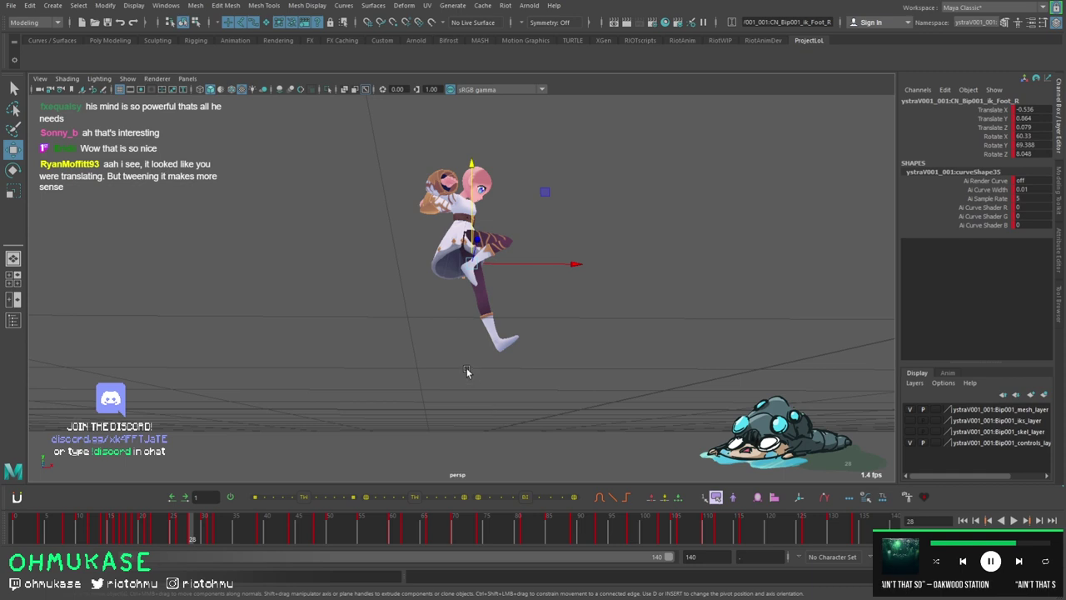
Review the jump's playback from several angles, examining the run-up, the airborne pose and the landing around frame 29.
{"action": "left_click_drag", "start_coordinate": [466, 372], "coordinate": [495, 374], "text": "alt"}
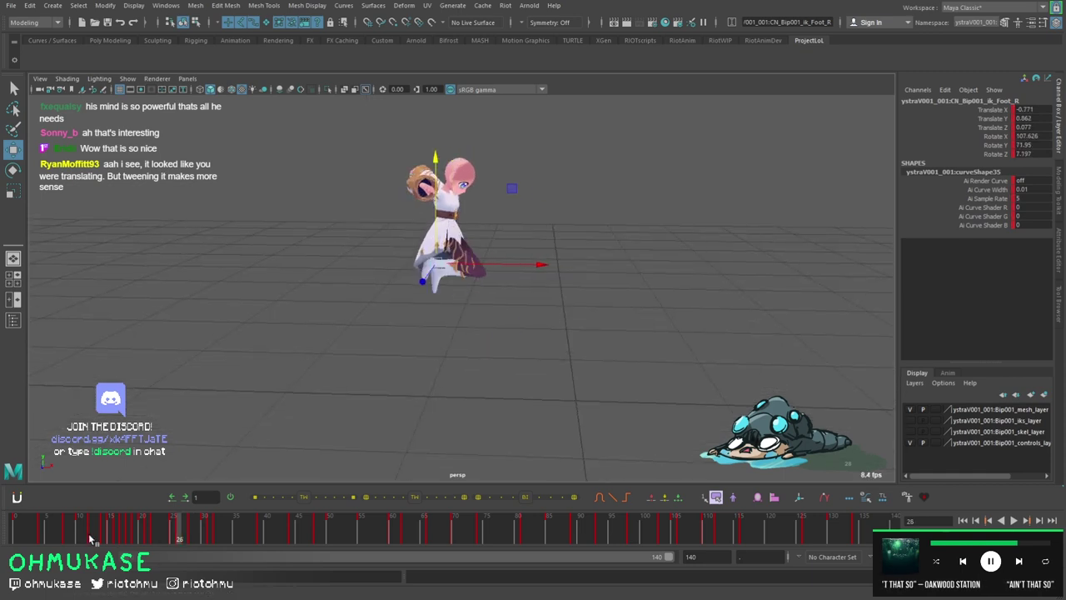
{"action": "left_click_drag", "start_coordinate": [317, 317], "coordinate": [354, 277], "text": "alt"}
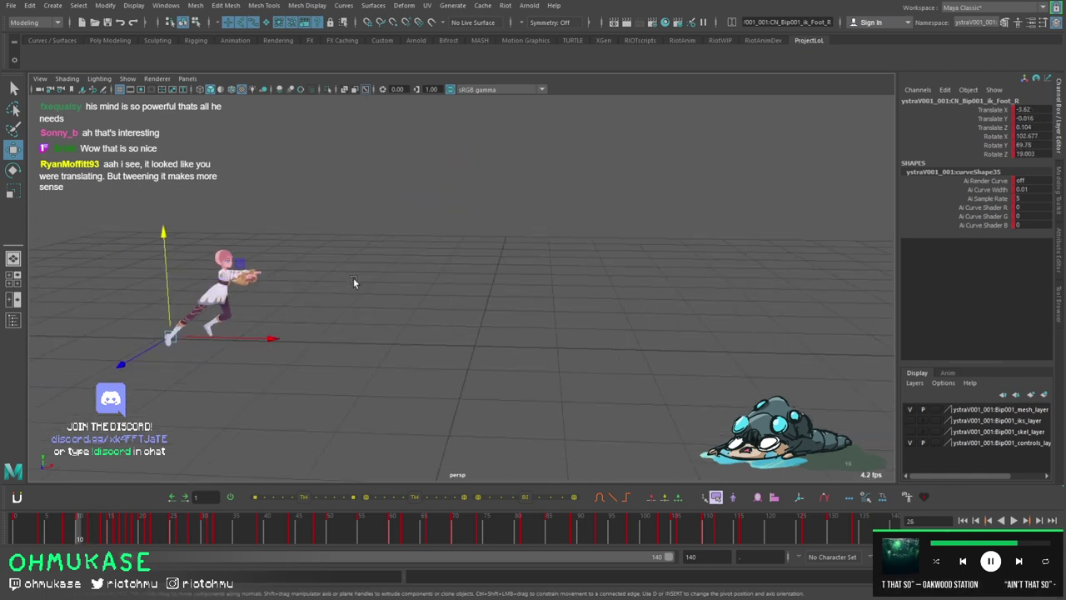
{"action": "left_click", "coordinate": [83, 533]}
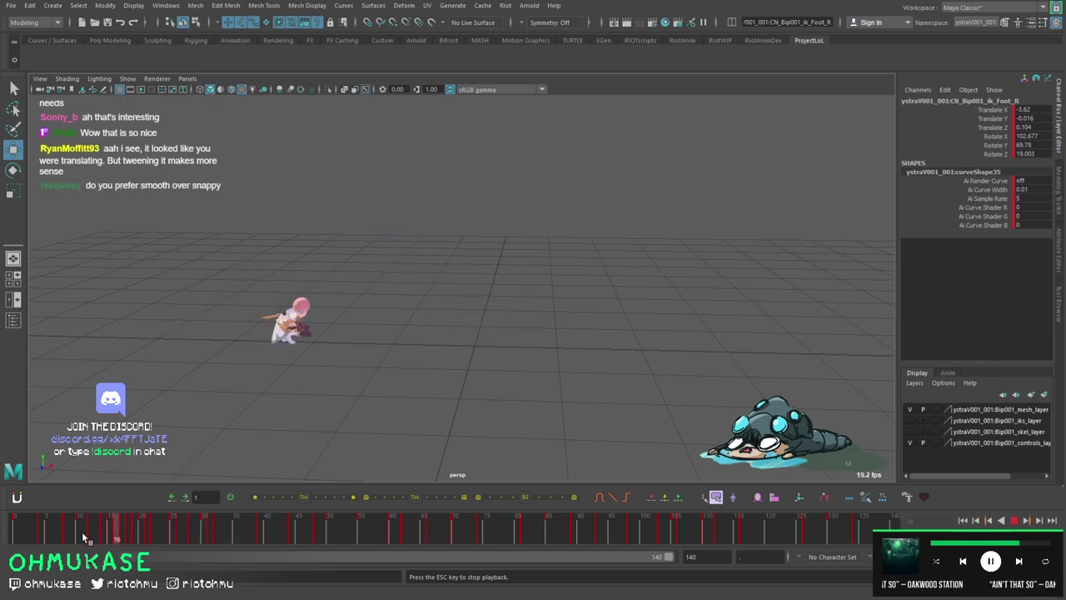
{"action": "left_click_drag", "start_coordinate": [377, 267], "coordinate": [166, 333], "text": "alt"}
{"action": "left_click", "coordinate": [166, 538]}
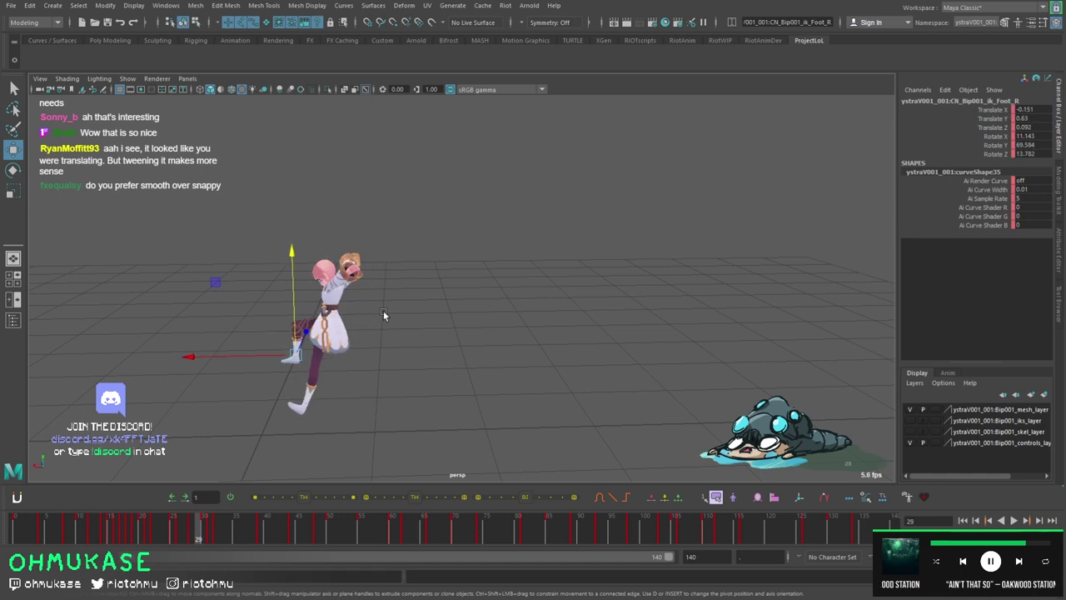
{"action": "left_click", "coordinate": [90, 529]}
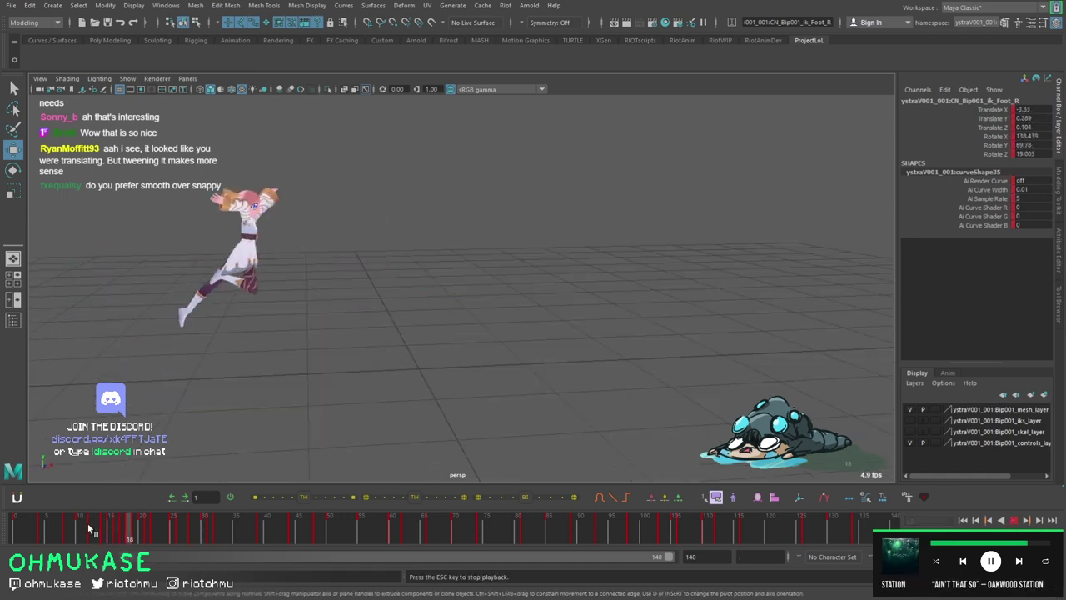
{"action": "left_click", "coordinate": [74, 535]}
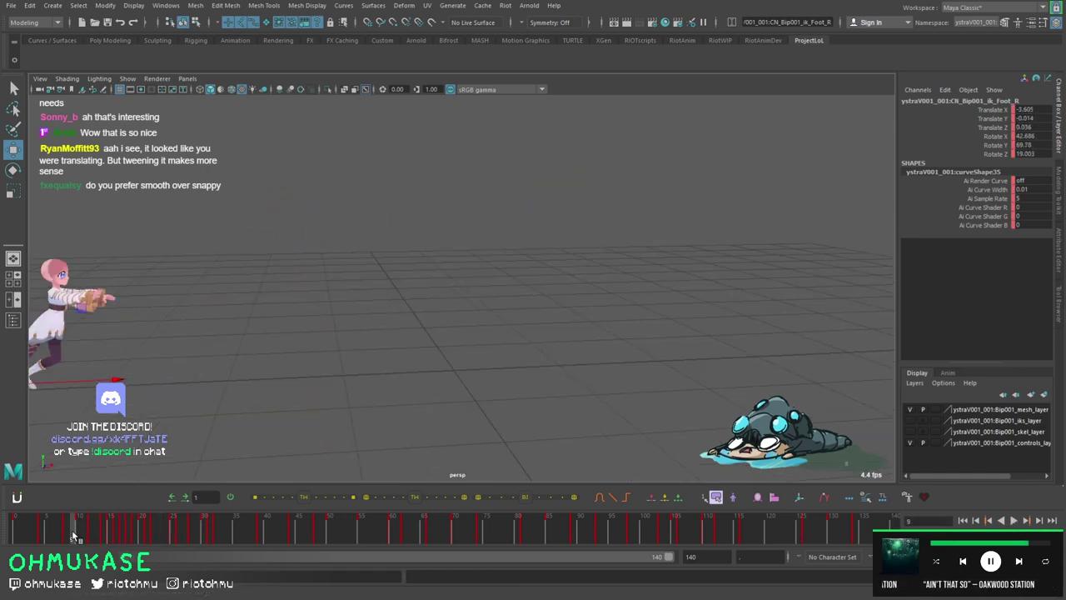
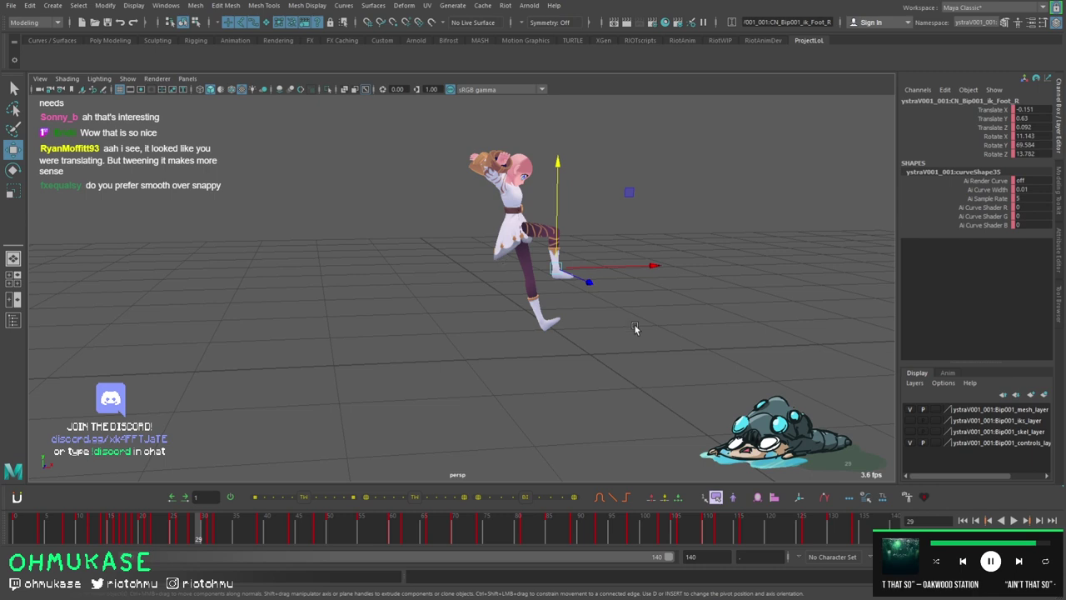
{"action": "left_click_drag", "start_coordinate": [466, 365], "coordinate": [450, 295], "text": "alt"}
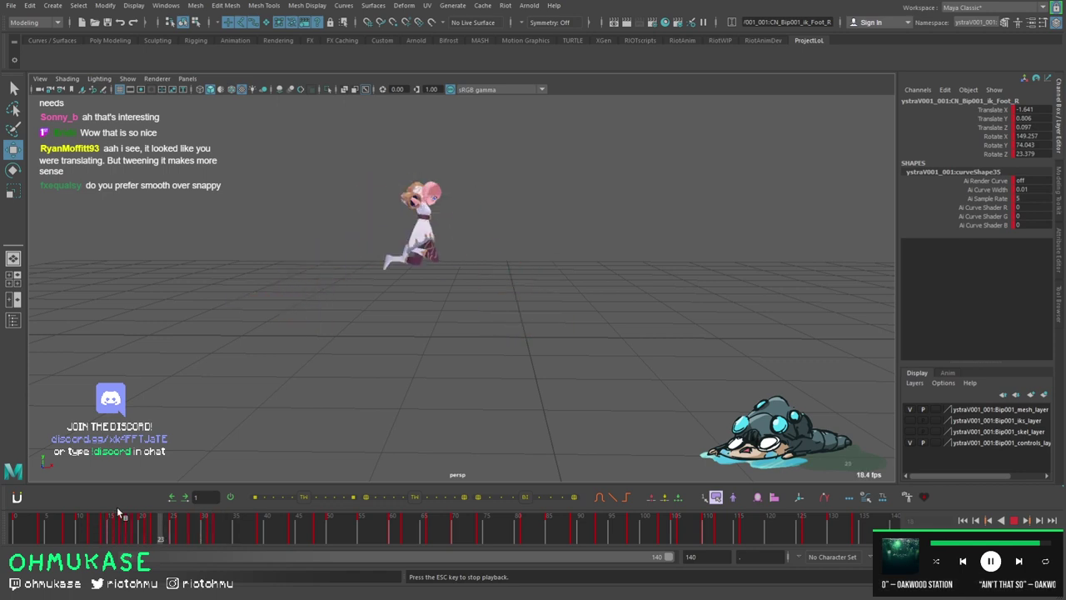
Stop playback and examine the run-up, crouch and takeoff poses frame by frame from about frame 12 into the airborne frames.
{"action": "key", "text": "Escape"}
{"action": "mouse_move", "coordinate": [107, 515]}
{"action": "left_mouse_down"}
{"action": "mouse_move", "coordinate": [125, 515]}
{"action": "mouse_move", "coordinate": [103, 517]}
{"action": "mouse_move", "coordinate": [115, 515]}
{"action": "left_mouse_up"}
{"action": "key", "text": "alt+period"}
{"action": "key", "text": "alt+comma"}
{"action": "key", "text": "alt+period"}
{"action": "key", "text": "alt+comma"}
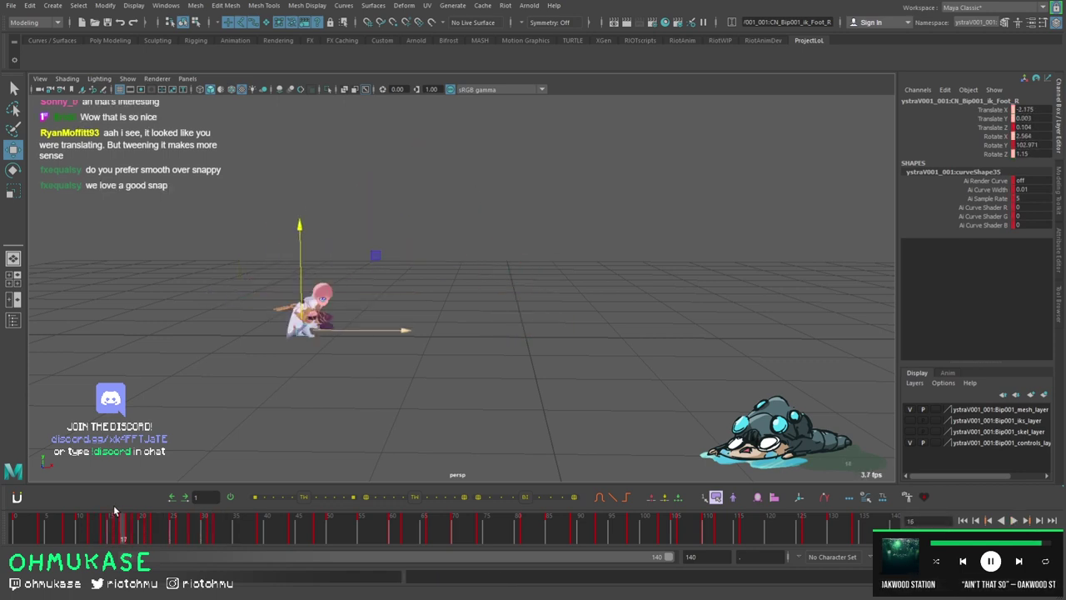
{"action": "key", "text": "alt+period"}
{"action": "key", "text": "alt+period"}
{"action": "key", "text": "alt+comma"}
{"action": "key", "text": "alt+comma"}
{"action": "key", "text": "alt+comma"}
{"action": "key", "text": "alt+period"}
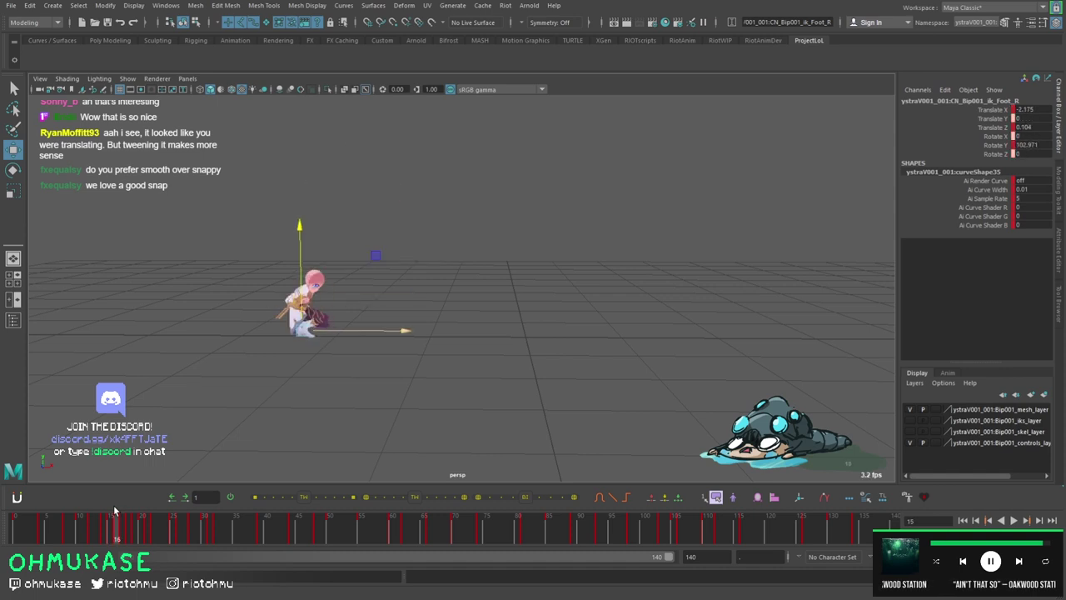
{"action": "key", "text": "alt+comma"}
{"action": "key", "text": "alt+comma"}
{"action": "key", "text": "alt+period"}
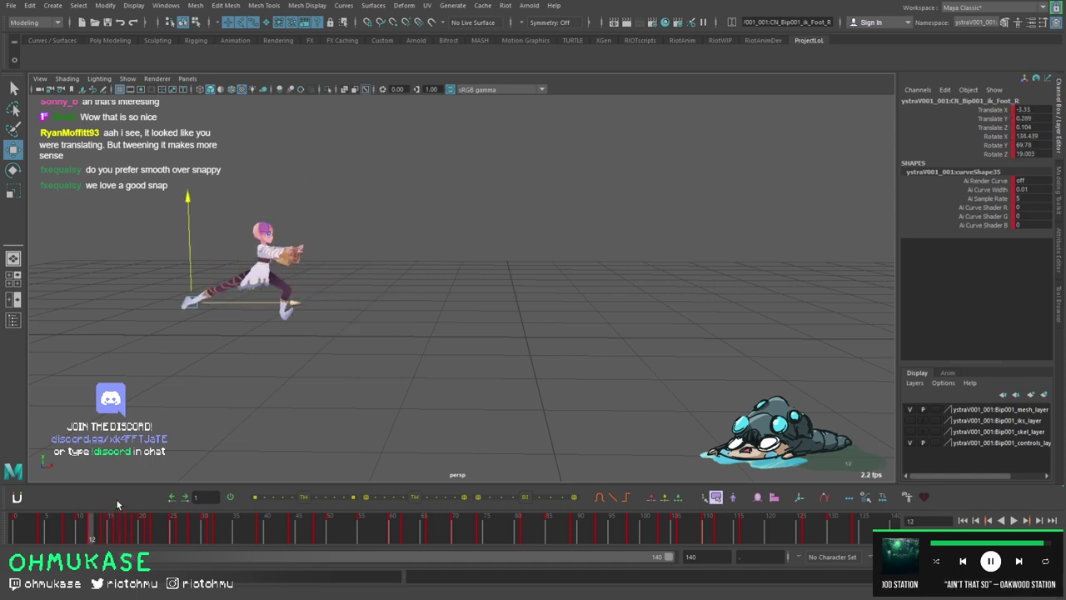
{"action": "key", "text": "alt+period"}
{"action": "key", "text": "alt+period"}
{"action": "key", "text": "alt+period"}
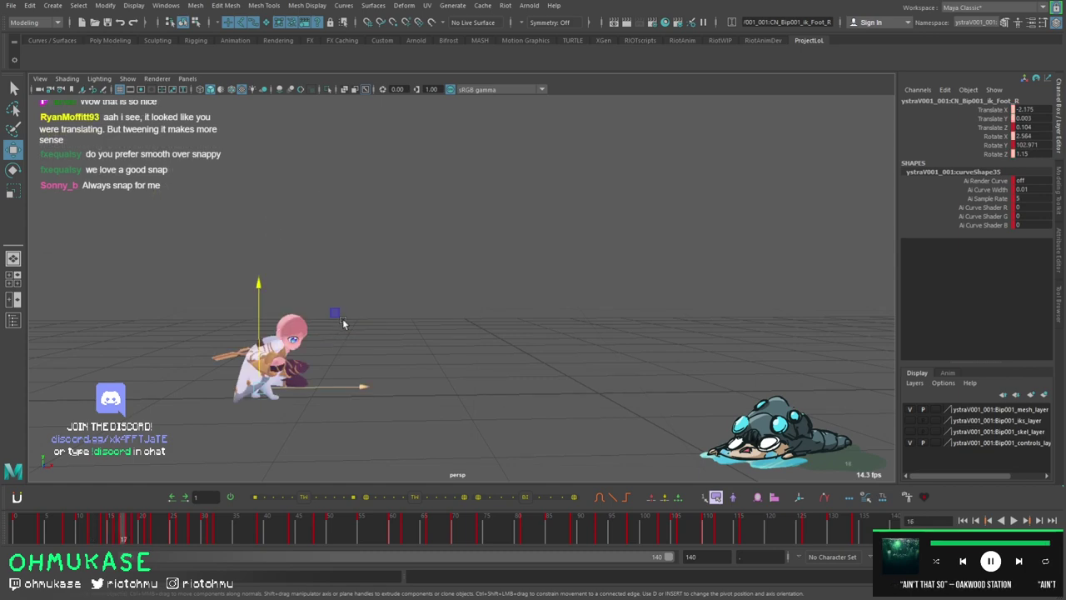
{"action": "key", "text": "alt+period"}
{"action": "key", "text": "alt+period"}
{"action": "key", "text": "alt+period"}
{"action": "key", "text": "alt+period"}
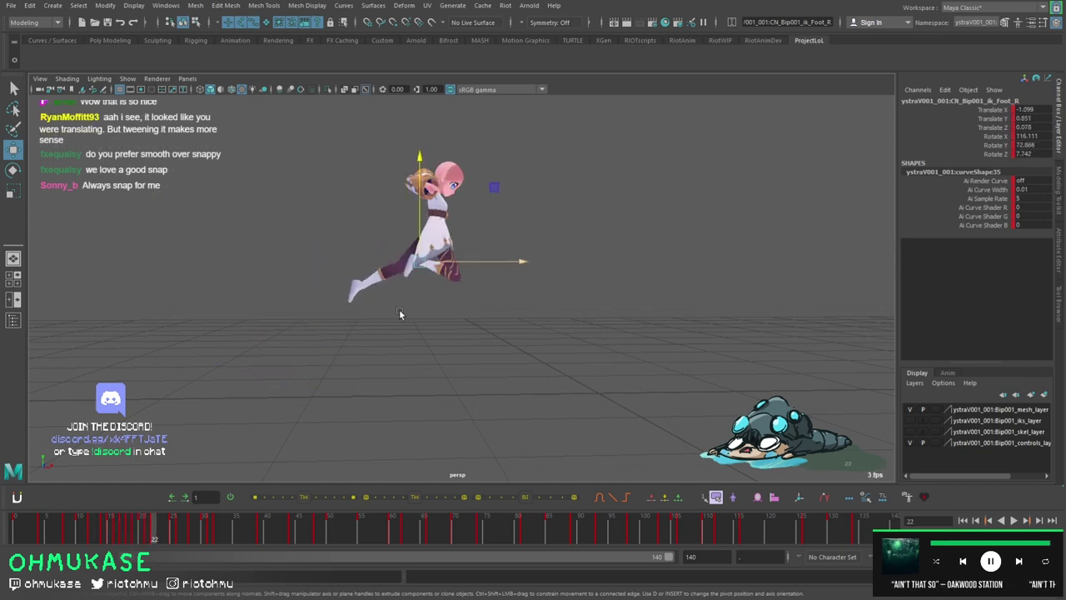
{"action": "key", "text": "alt+period"}
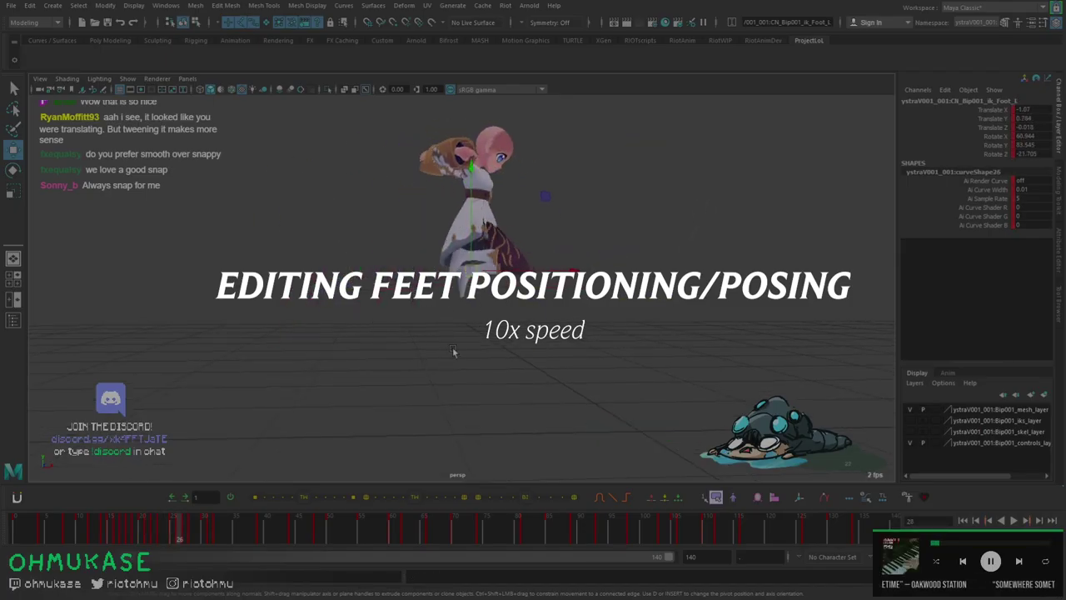
Adjust the right IK foot's position along X and its rotation in the airborne pose at frame 19.
{"action": "left_click", "coordinate": [617, 360]}
{"action": "left_click_drag", "start_coordinate": [617, 342], "coordinate": [629, 377]}
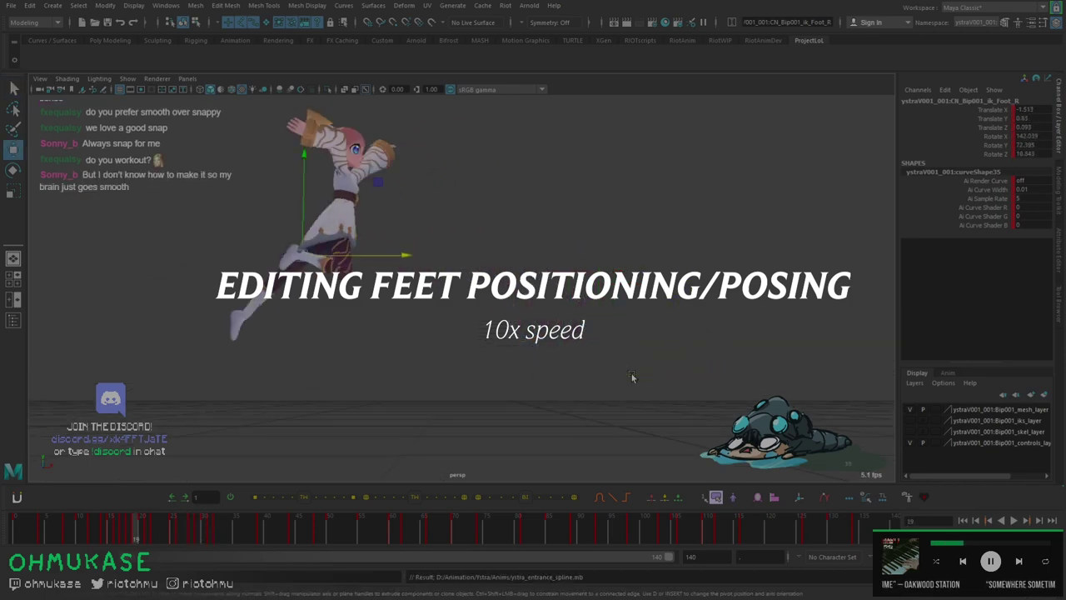
{"action": "key", "text": "e"}
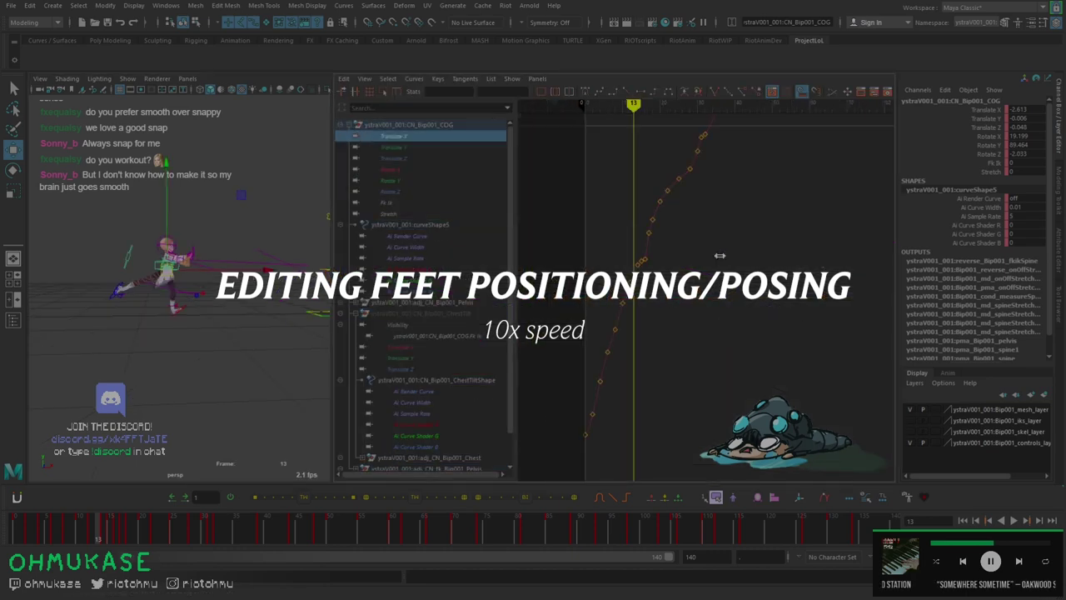
Show the Graph Editor beside the viewport, then adjust the left IK foot's rotation and the right knee's pole vector at frame 14.
{"action": "left_click", "coordinate": [13, 298]}
{"action": "key", "text": "e"}
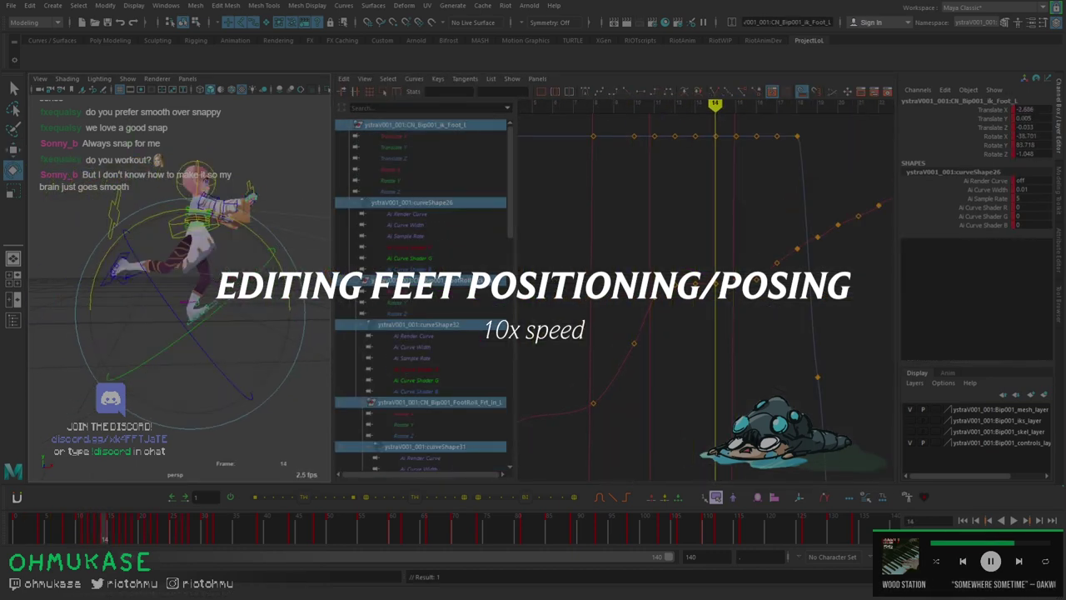
{"action": "left_click", "coordinate": [187, 321]}
{"action": "key", "text": "w"}
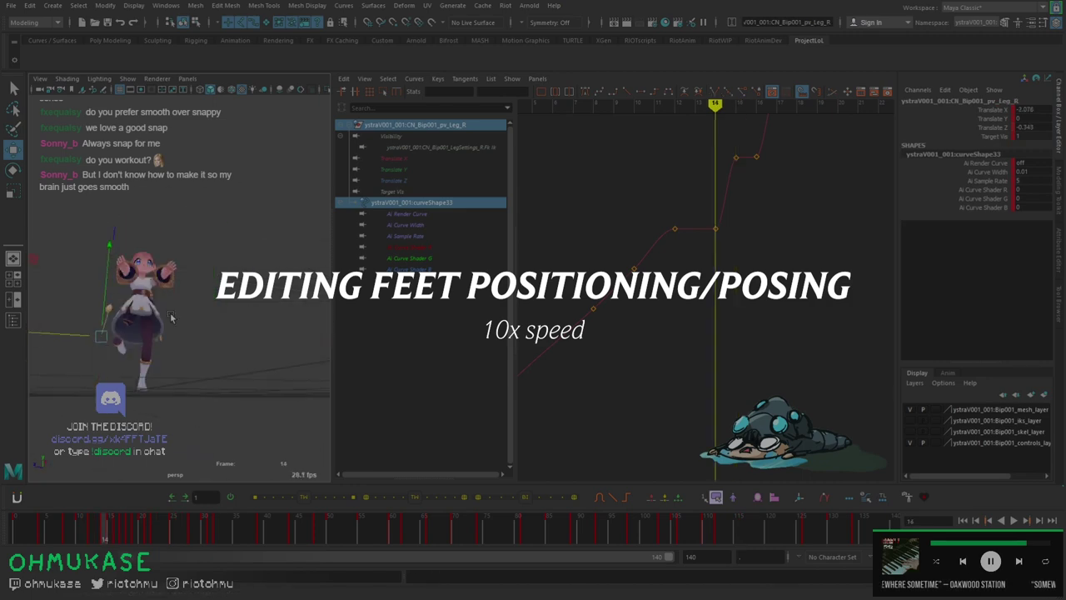
Maximize the perspective viewport, then adjust the trailing right IK foot's height and rotation at frame 12.
{"action": "key", "text": "space"}
{"action": "left_click", "coordinate": [92, 530]}
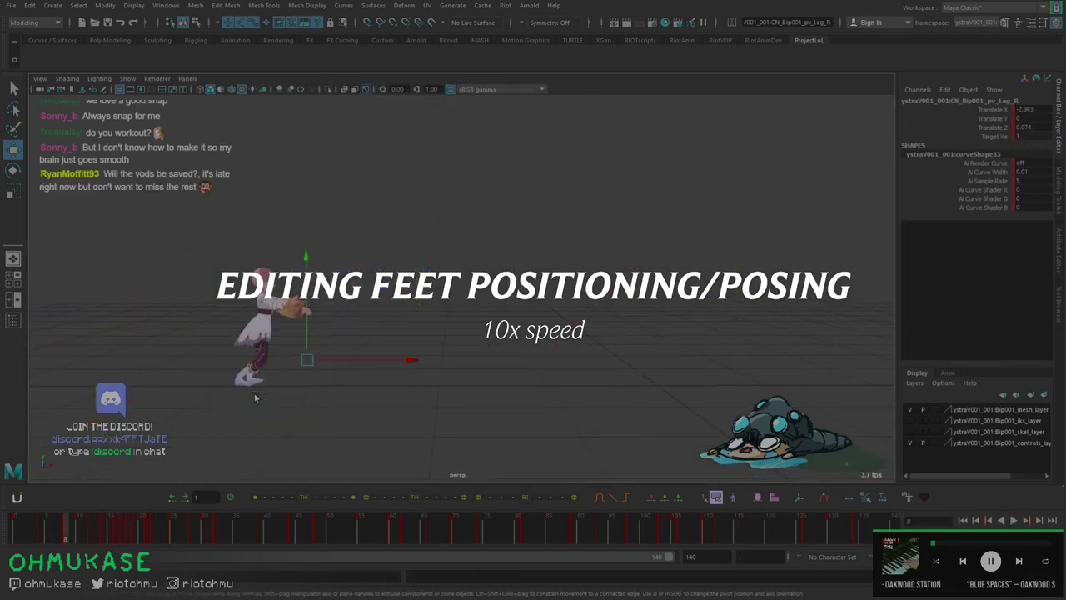
{"action": "left_click", "coordinate": [334, 287]}
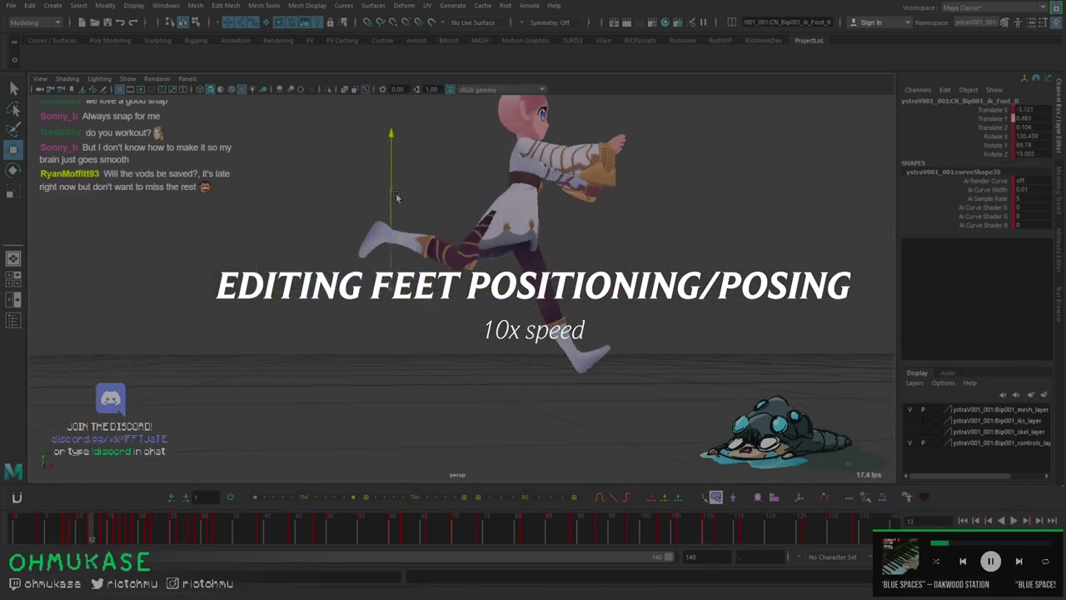
{"action": "key", "text": "e"}
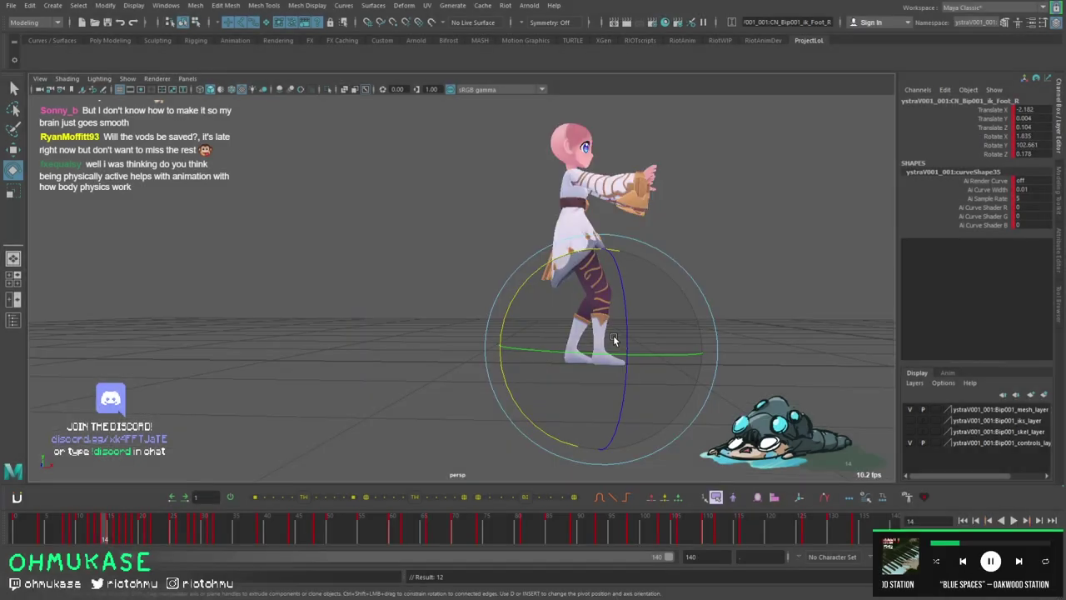
Step back through the run-up from frame 14 to frame 10 and select the center of gravity control.
{"action": "key", "text": "alt+comma"}
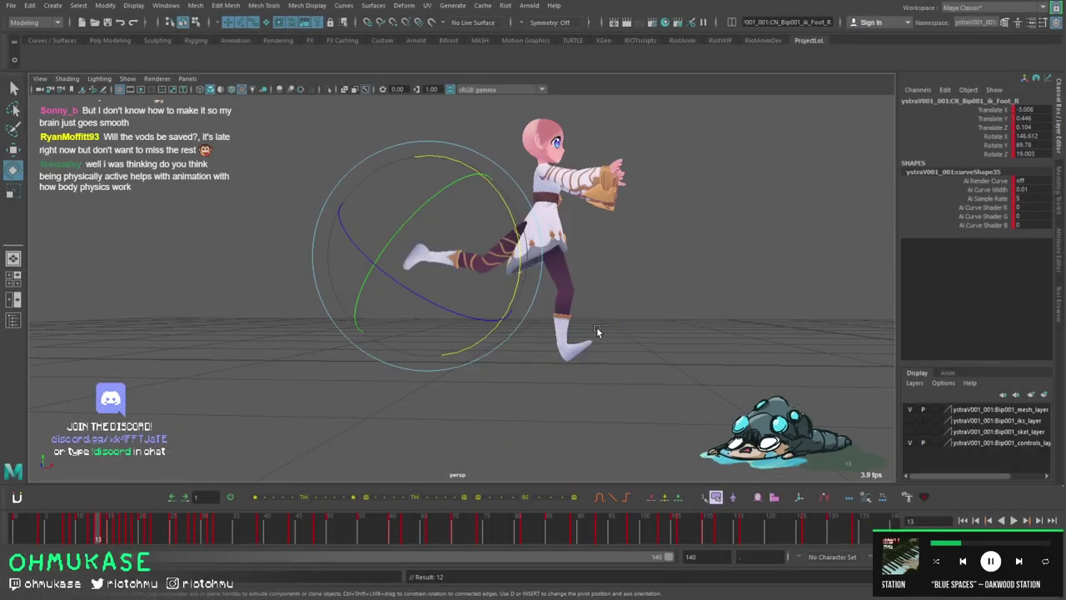
{"action": "key", "text": "comma"}
{"action": "key", "text": "comma"}
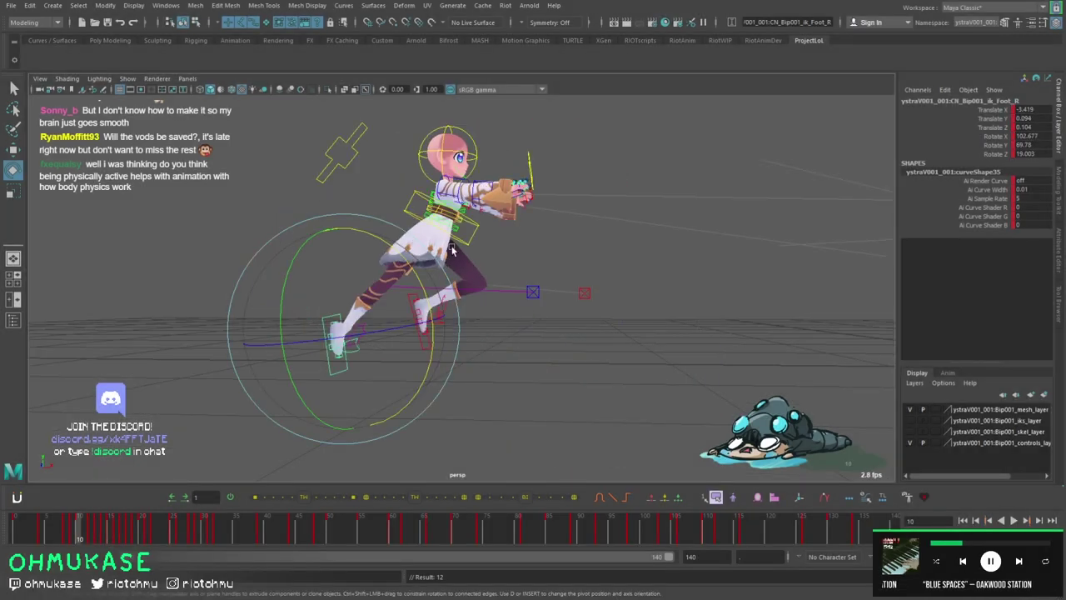
{"action": "left_click_drag", "start_coordinate": [476, 287], "coordinate": [366, 268], "text": "alt"}
{"action": "key", "text": "Up"}
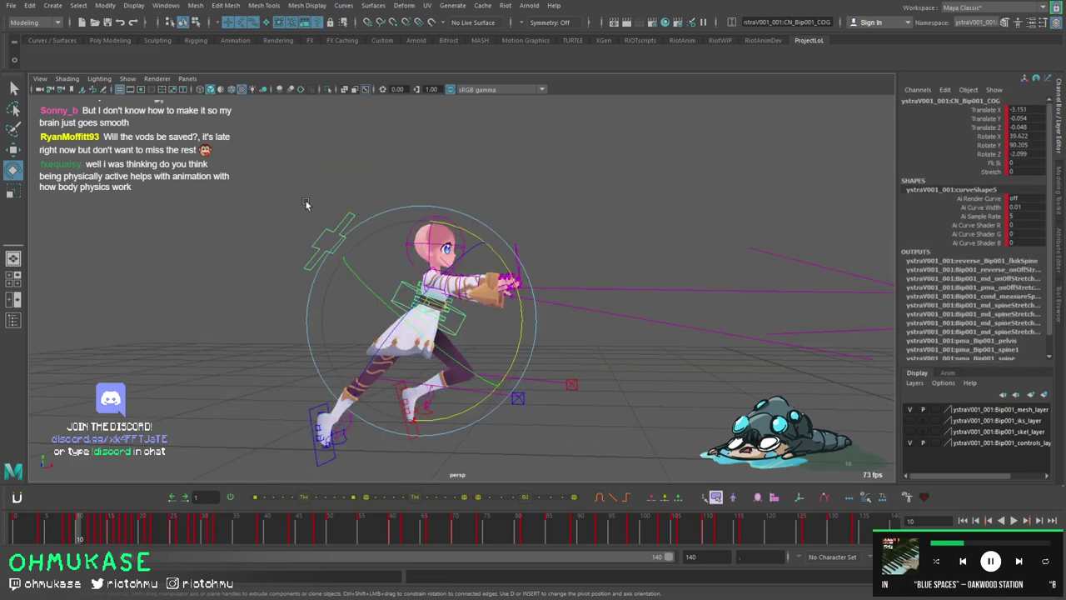
Isolate the center of gravity's Translate X curve in the Graph Editor and raise its frame 8 key to about -3.523.
{"action": "key", "text": "ctrl+g"}
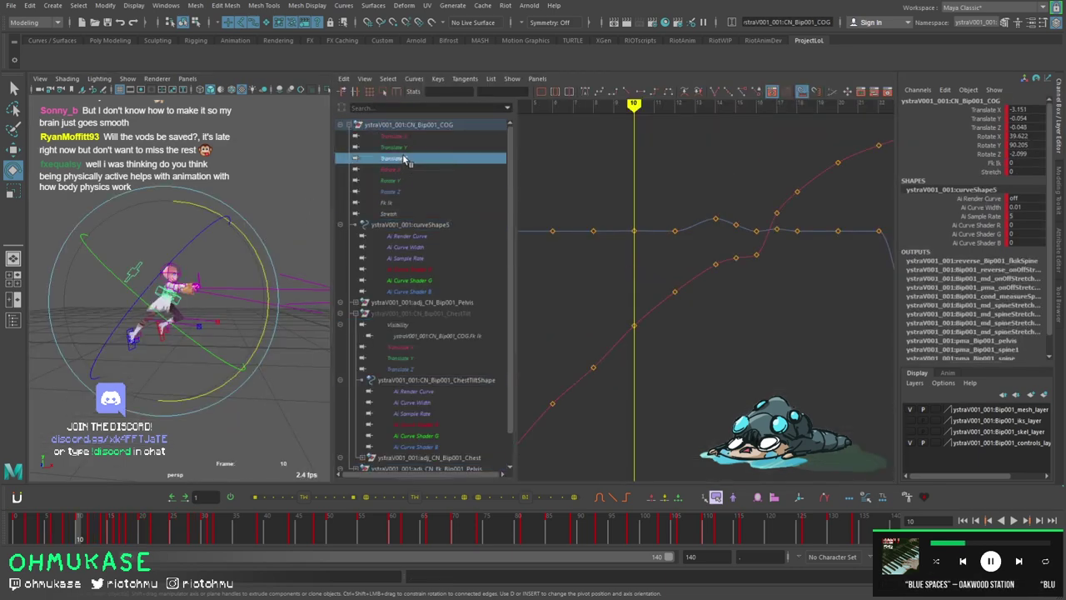
{"action": "left_click", "coordinate": [405, 159]}
{"action": "left_click", "coordinate": [419, 127]}
{"action": "left_click", "coordinate": [419, 136]}
{"action": "key", "text": "f"}
{"action": "middle_click_drag", "start_coordinate": [640, 200], "coordinate": [791, 238], "text": "alt"}
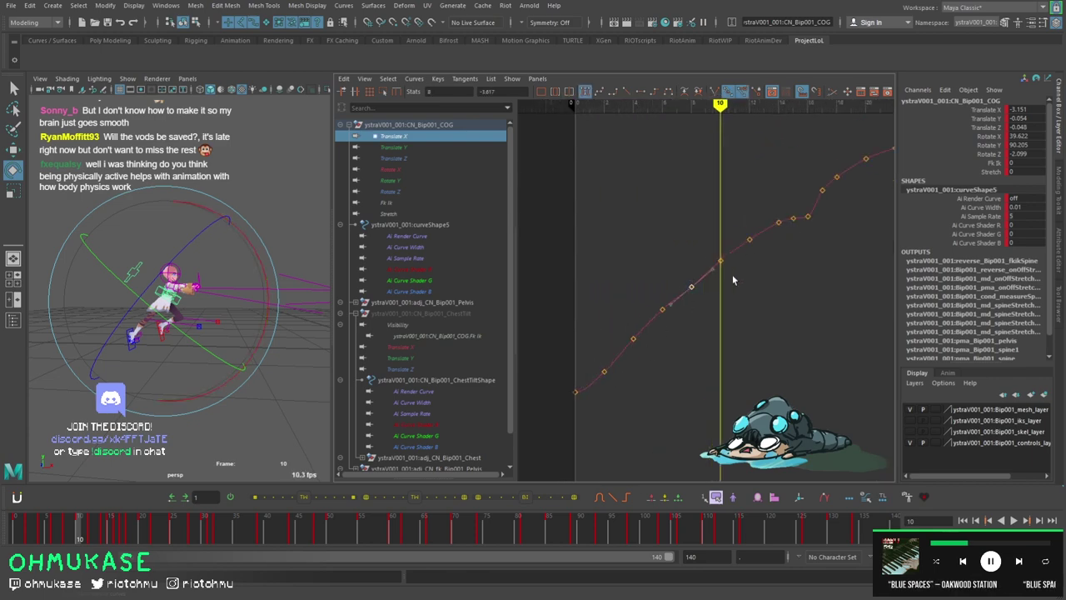
{"action": "middle_click_drag", "start_coordinate": [690, 317], "coordinate": [629, 384], "text": "alt"}
{"action": "scroll", "coordinate": [163, 301], "scroll_direction": "up", "scroll_amount": 5}
{"action": "scroll", "coordinate": [162, 302], "scroll_direction": "down", "scroll_amount": 8}
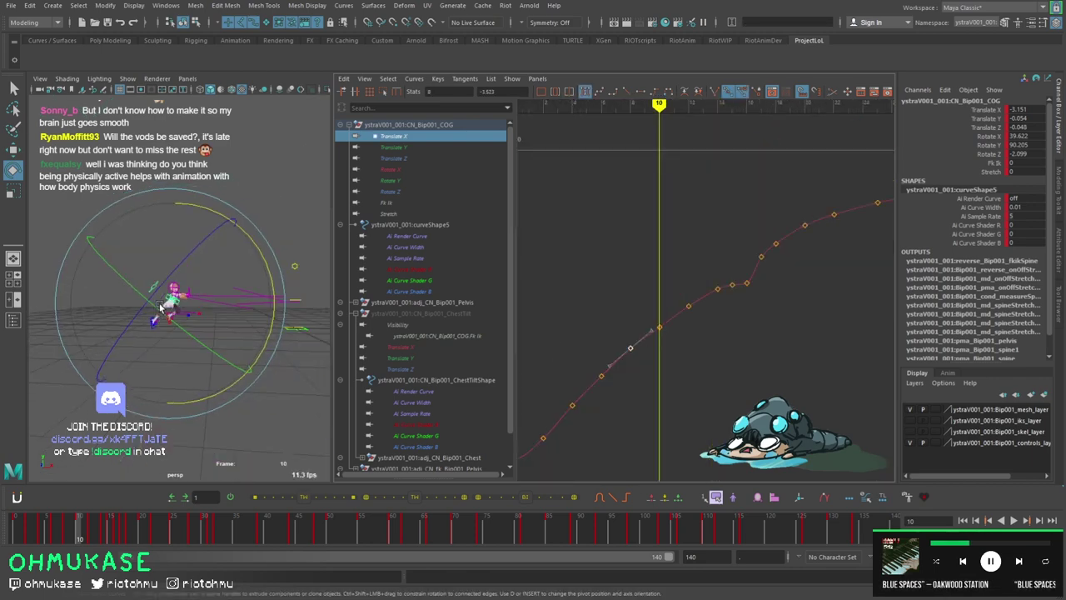
{"action": "key", "text": "w"}
{"action": "scroll", "coordinate": [163, 301], "scroll_direction": "up", "scroll_amount": 2}
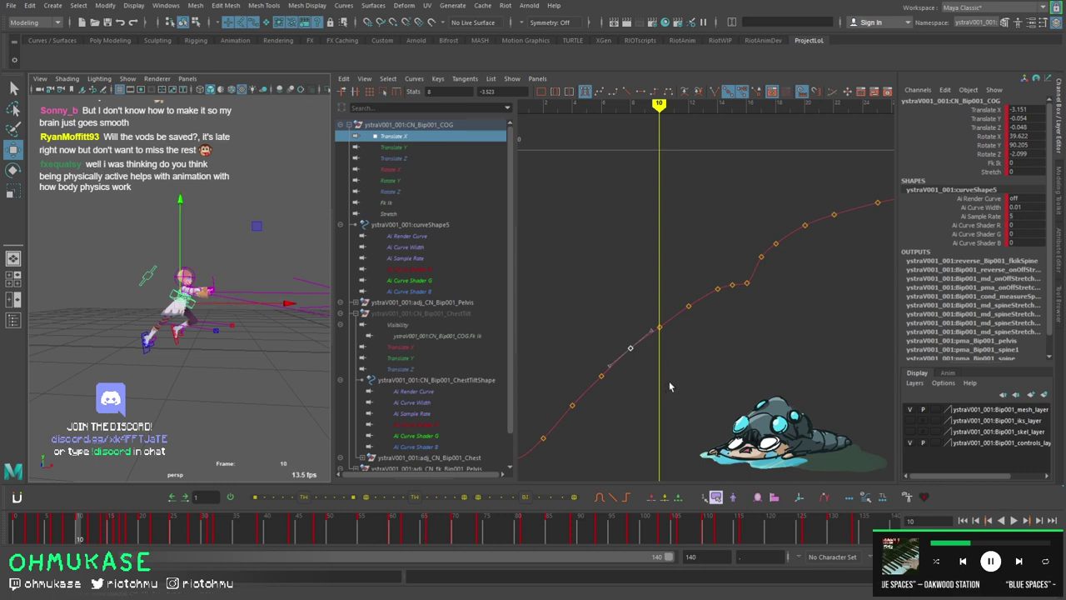
Examine the center of gravity's Translate X curve against the poses from frame 10 to 17 and back at frame 4.
{"action": "middle_click_drag", "start_coordinate": [747, 282], "coordinate": [640, 357], "text": "alt"}
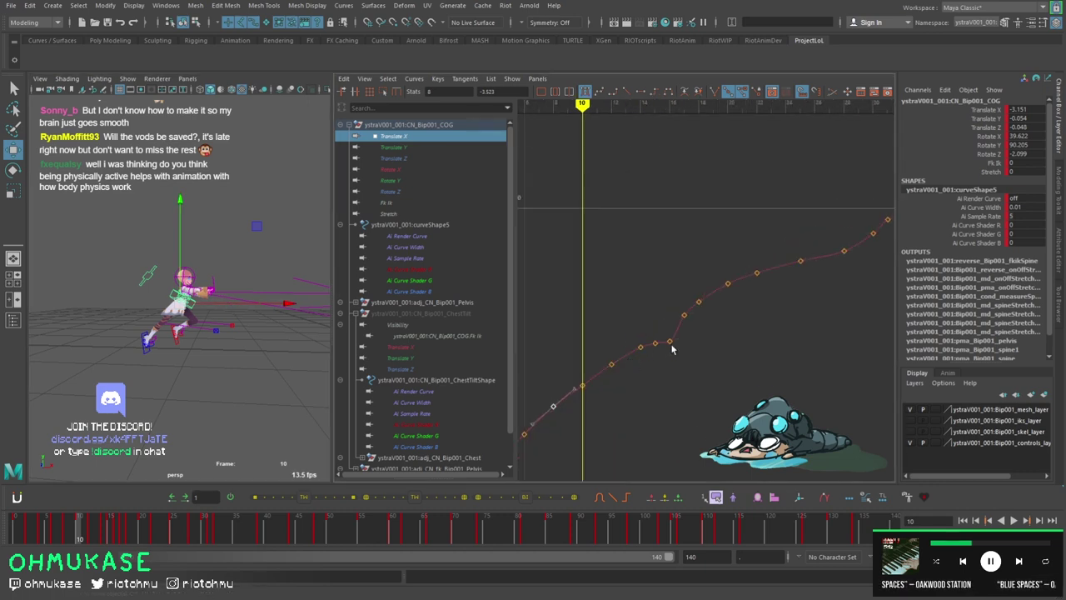
{"action": "scroll", "coordinate": [673, 350], "scroll_direction": "up", "scroll_amount": 2}
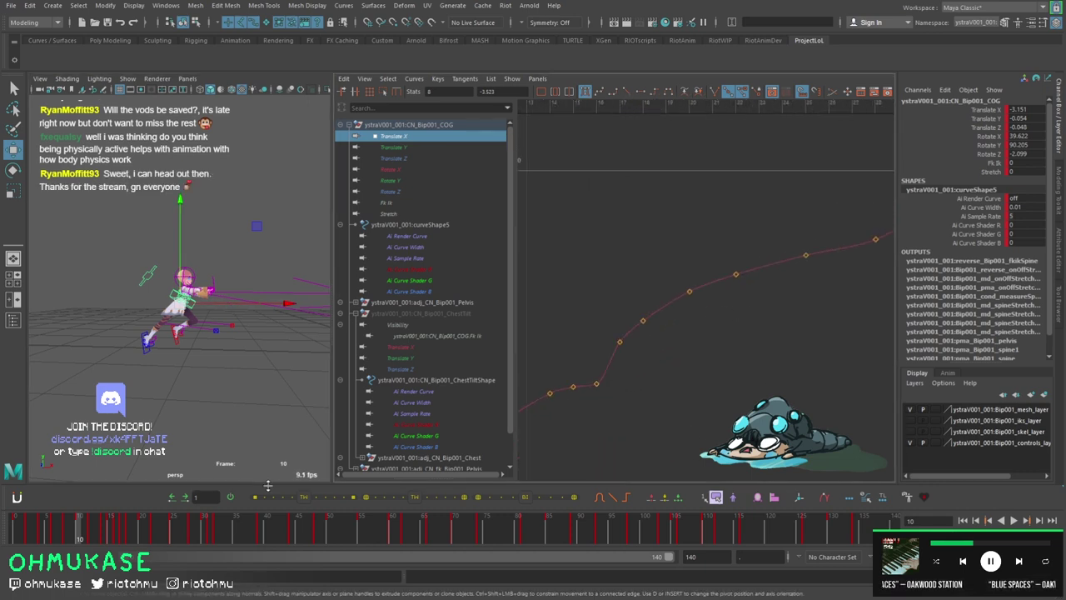
{"action": "key", "text": "alt+period"}
{"action": "key", "text": "alt+period"}
{"action": "key", "text": "alt+period"}
{"action": "key", "text": "alt+period"}
{"action": "key", "text": "alt+period"}
{"action": "key", "text": "alt+period"}
{"action": "key", "text": "alt+period"}
{"action": "key", "text": "alt+period"}
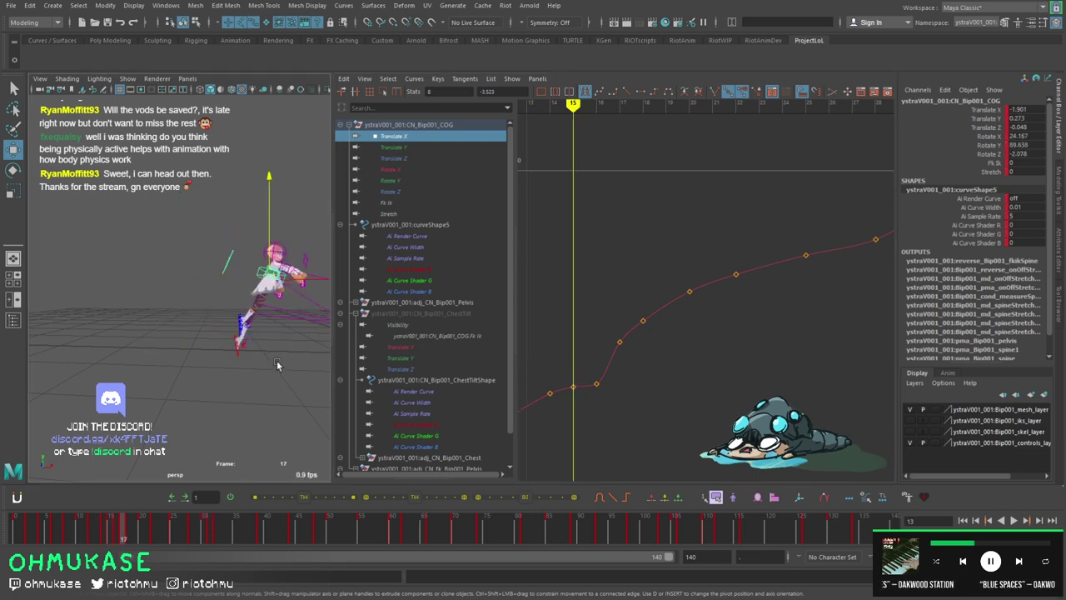
{"action": "left_click_drag", "start_coordinate": [83, 522], "coordinate": [40, 522]}
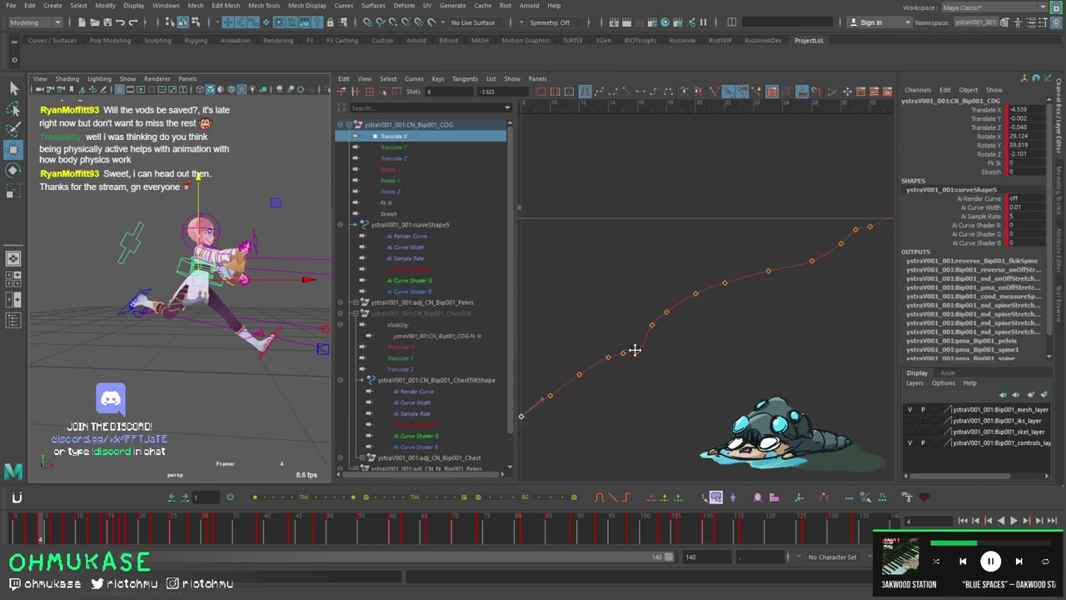
{"action": "key", "text": "f"}
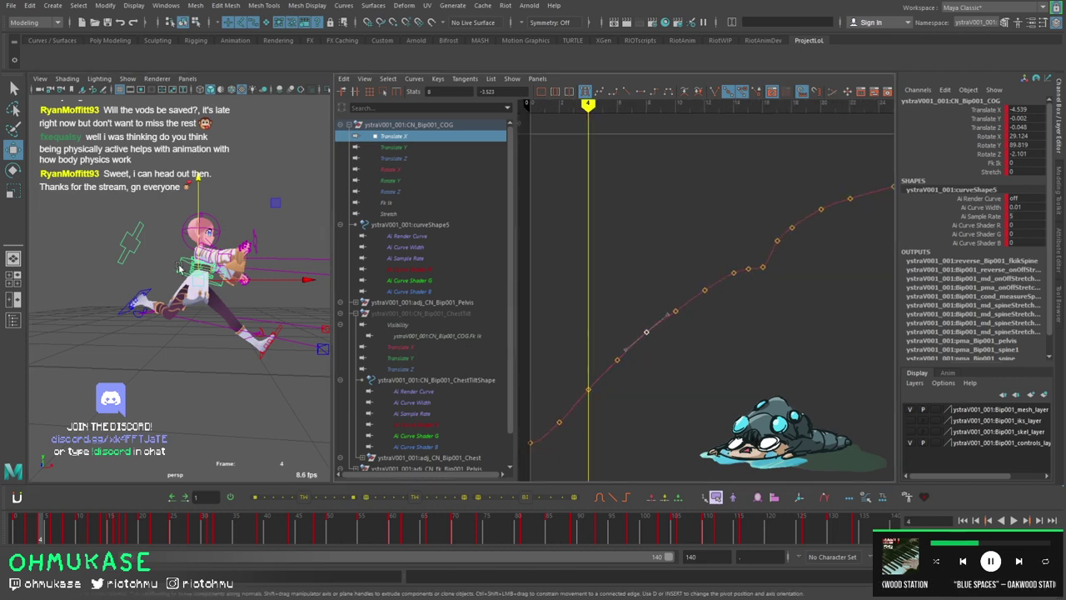
Select the IK foot controls and examine both feet's run-up poses from frame 4 to 6 in the maximized viewport.
{"action": "scroll", "coordinate": [205, 368], "scroll_direction": "up", "scroll_amount": 5}
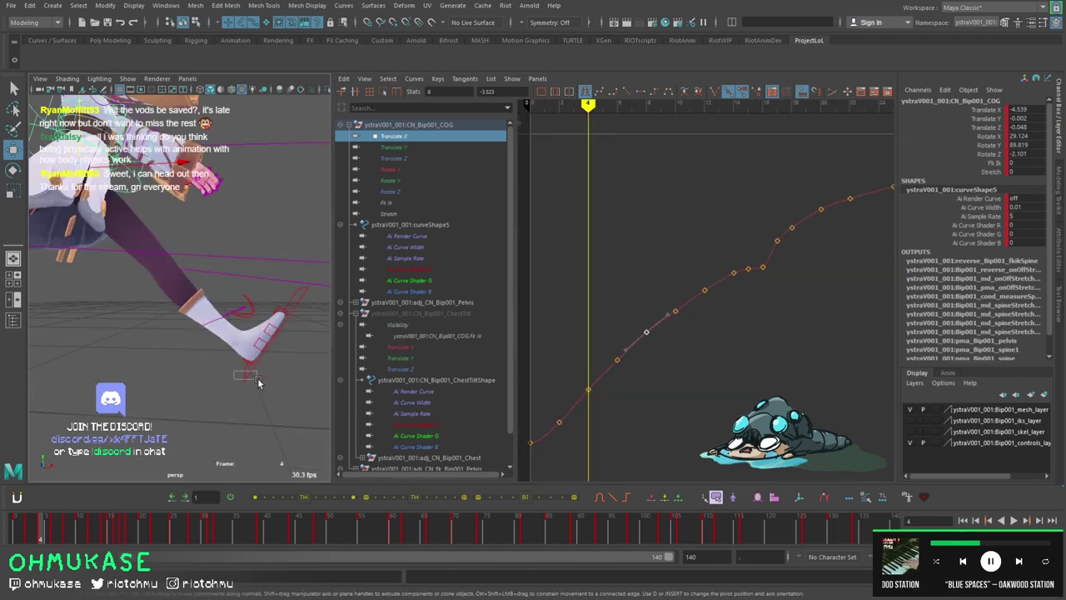
{"action": "left_click_drag", "start_coordinate": [258, 381], "coordinate": [186, 366]}
{"action": "scroll", "coordinate": [186, 350], "scroll_direction": "down", "scroll_amount": 7}
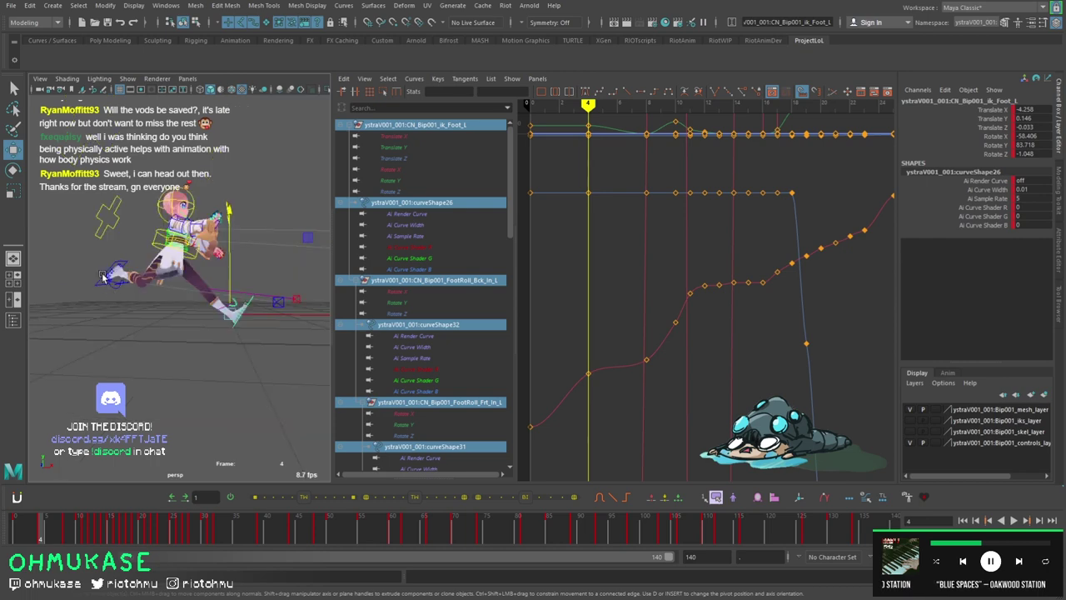
{"action": "key", "text": "alt+period"}
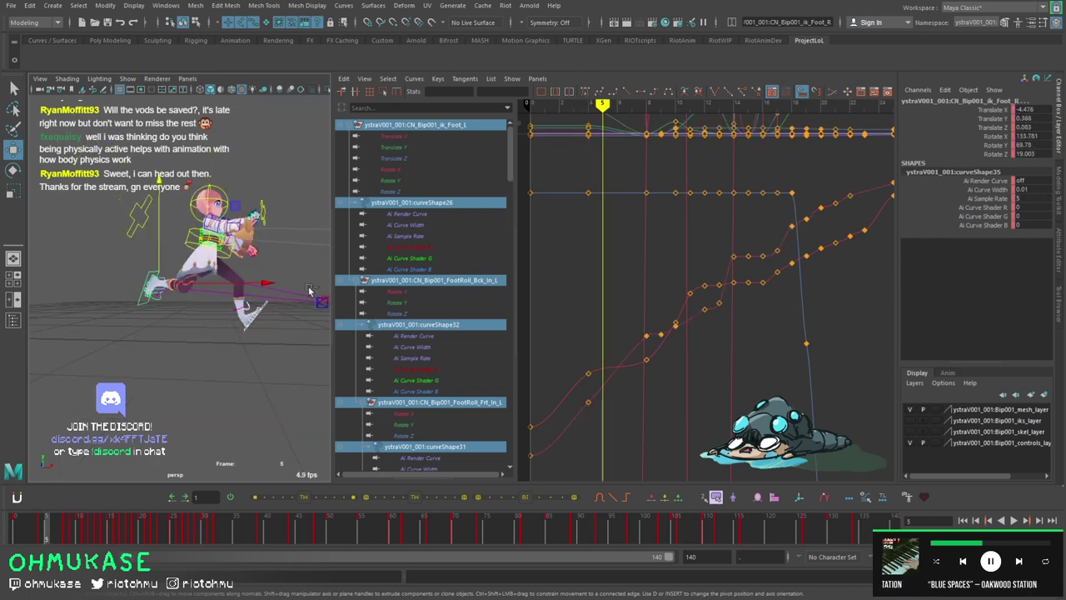
{"action": "key", "text": "space"}
{"action": "scroll", "coordinate": [306, 324], "scroll_direction": "down", "scroll_amount": 5}
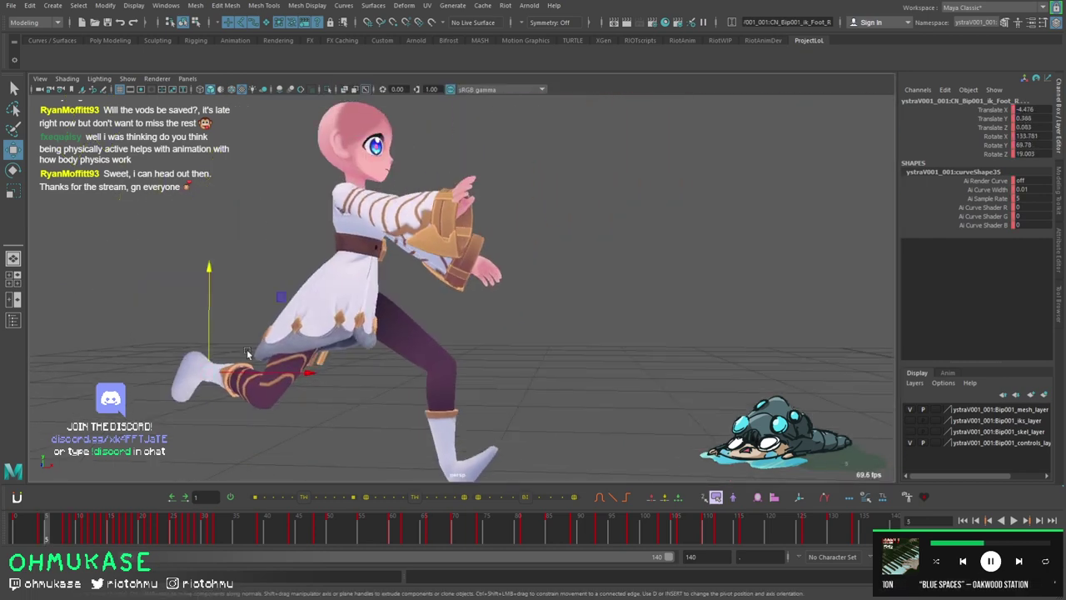
{"action": "key", "text": "alt+period"}
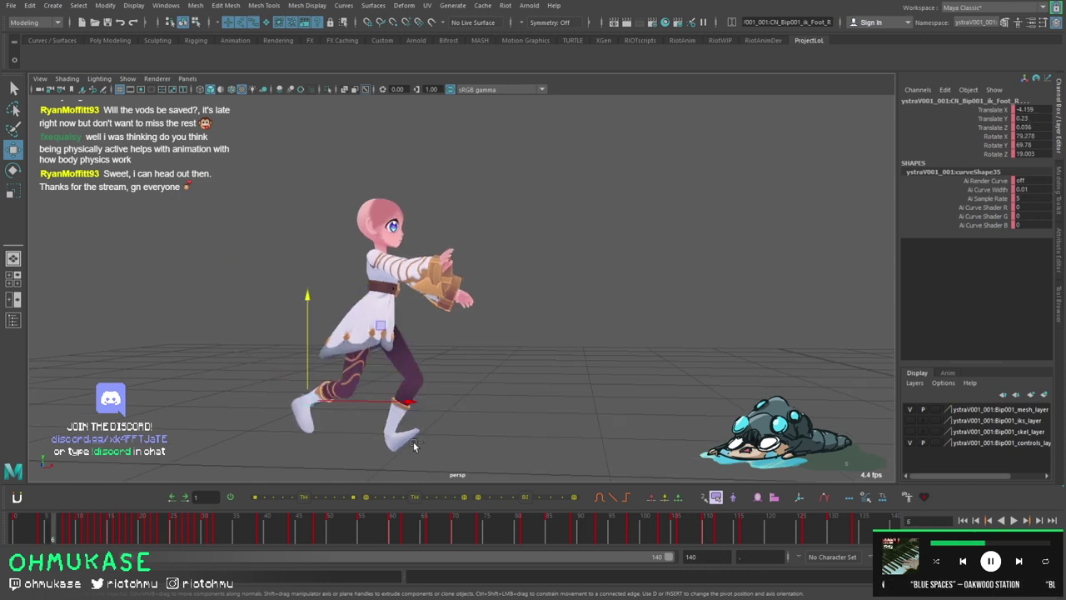
{"action": "left_click_drag", "start_coordinate": [416, 436], "coordinate": [416, 410], "text": "alt"}
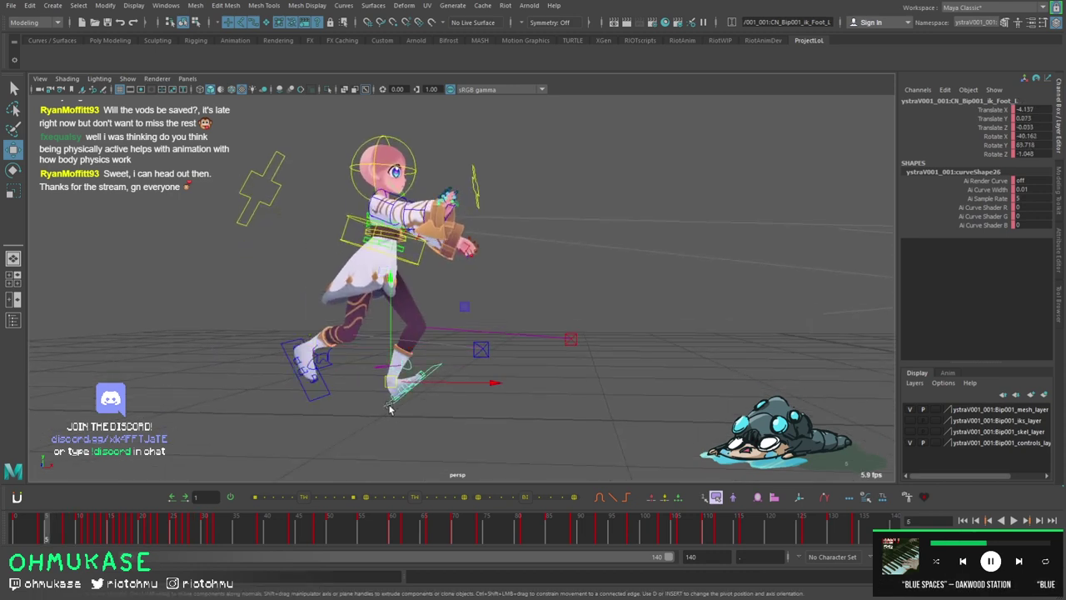
Step through the run with the left IK foot selected, examining its contacts from frame 6 to frame 13.
{"action": "key", "text": "alt+period"}
{"action": "key", "text": "alt+period"}
{"action": "key", "text": "alt+period"}
{"action": "key", "text": "alt+period"}
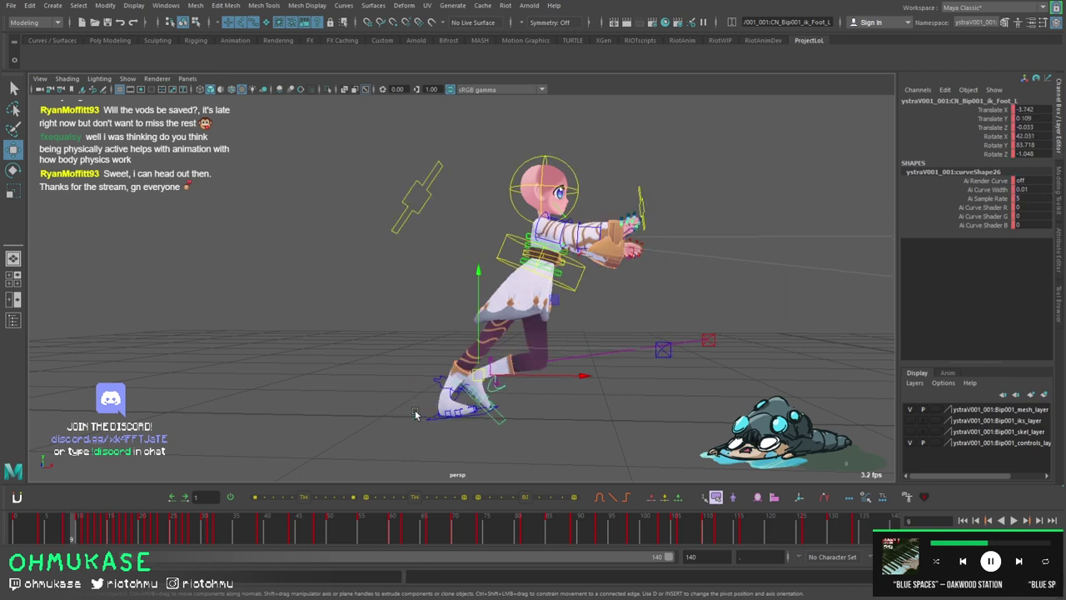
{"action": "key", "text": "alt+period"}
{"action": "key", "text": "alt+period"}
{"action": "key", "text": "alt+period"}
{"action": "key", "text": "alt+period"}
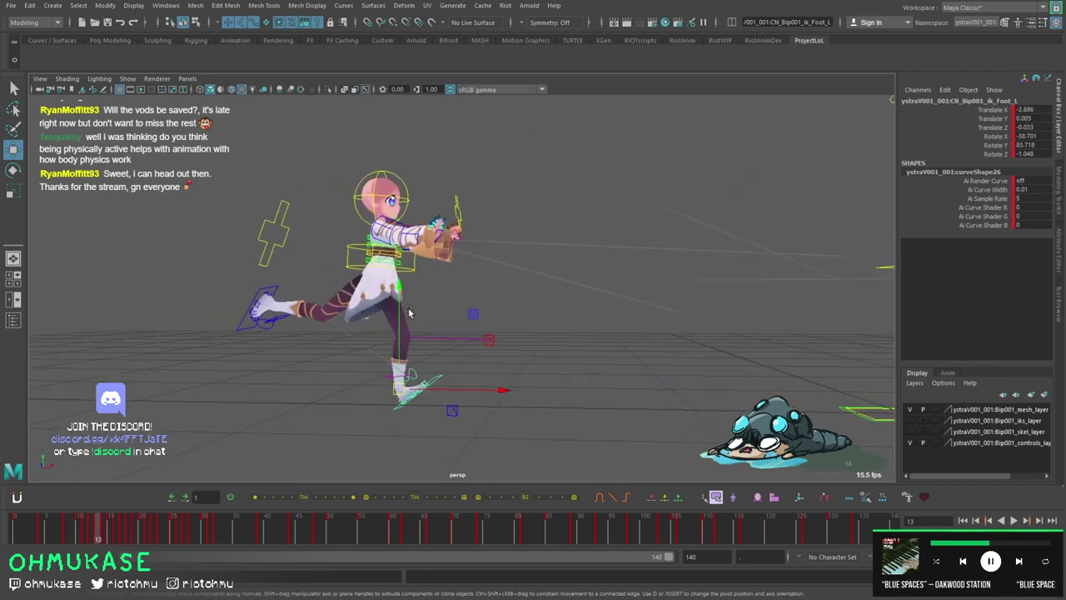
Flatten the left IK foot at frame 13 by blending it toward its frame 14 ground contact.
{"action": "key", "text": "alt+comma"}
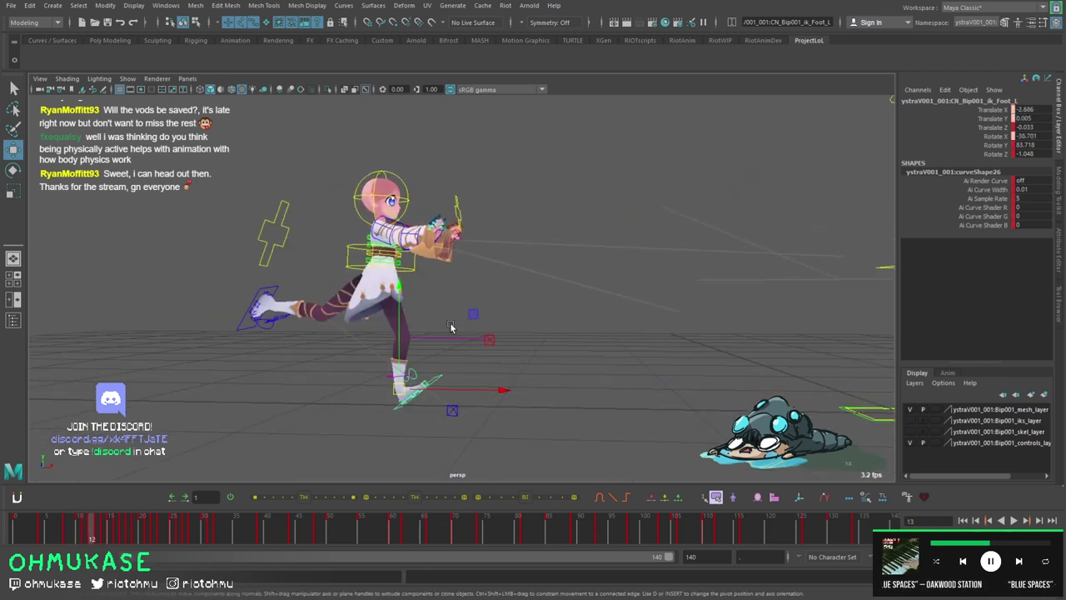
{"action": "key", "text": "alt+comma"}
{"action": "key", "text": "alt+period"}
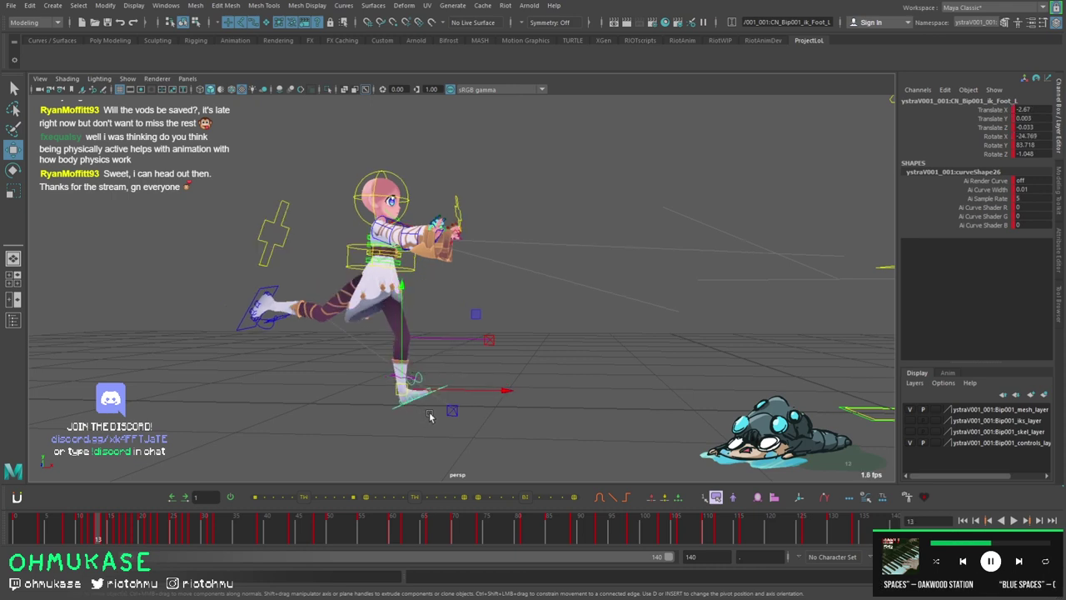
{"action": "key", "text": "alt+period"}
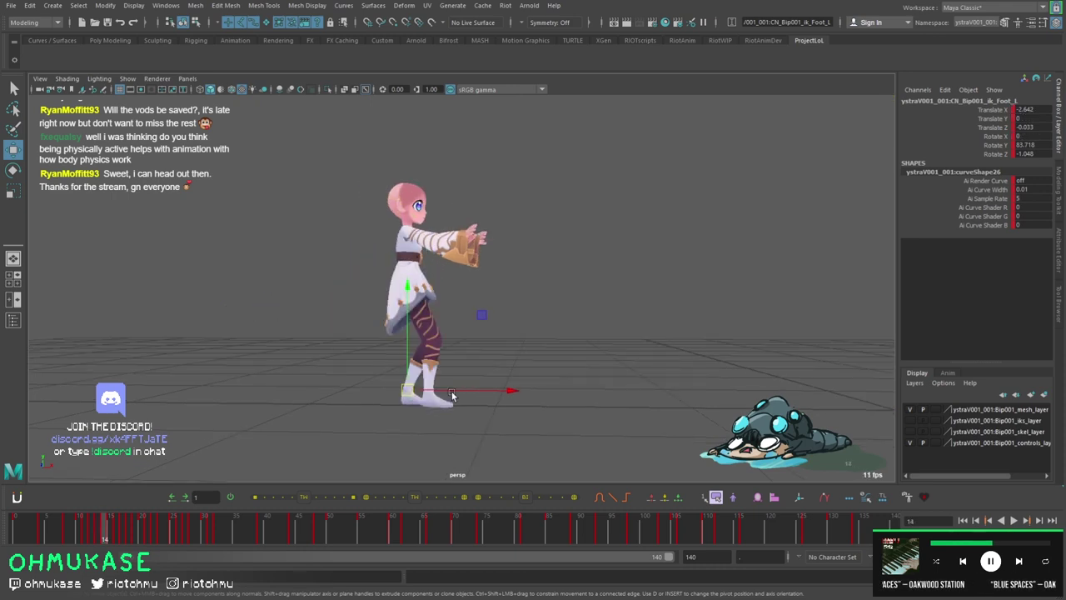
Bring the trailing right IK foot lower and closer at frame 13, to Translate X -2.951 and Y 0.361, and review the following frames.
{"action": "key", "text": "alt+comma"}
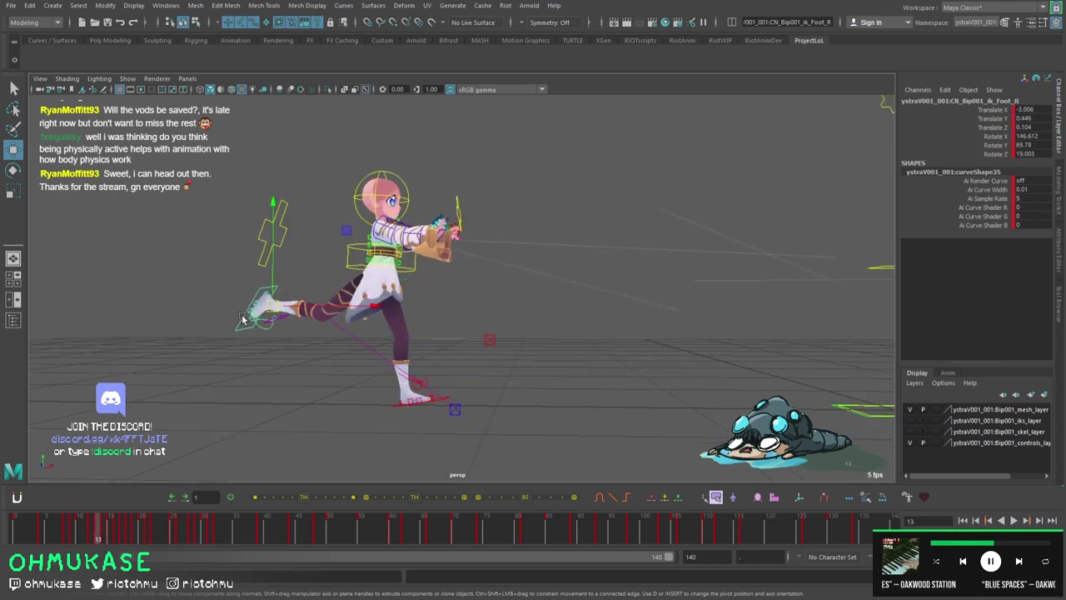
{"action": "key", "text": "alt+period"}
{"action": "key", "text": "alt+comma"}
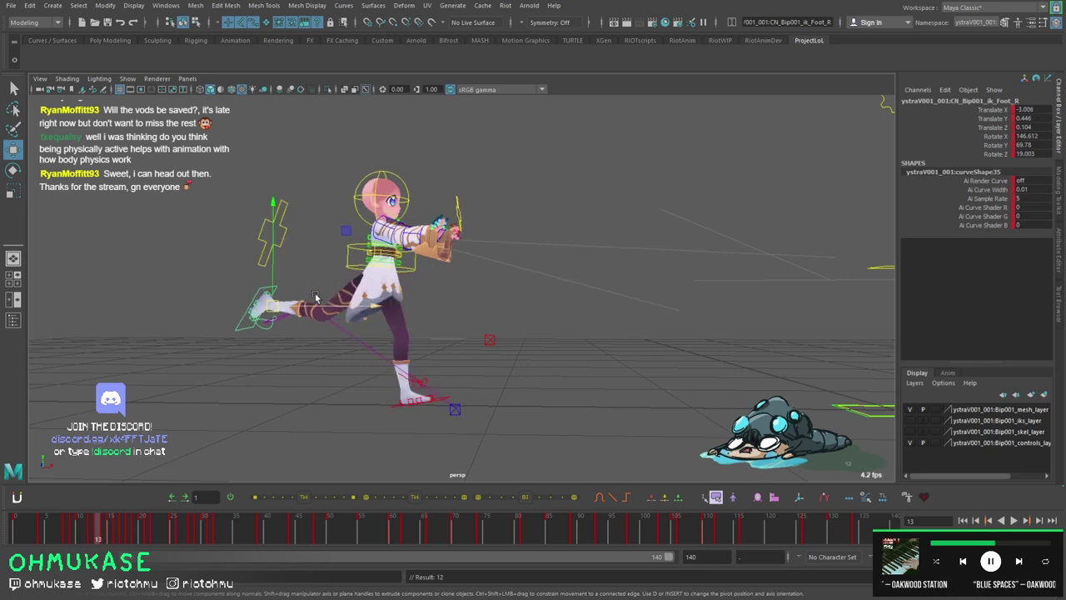
{"action": "key", "text": "ctrl+z"}
{"action": "left_click_drag", "start_coordinate": [314, 322], "coordinate": [324, 324]}
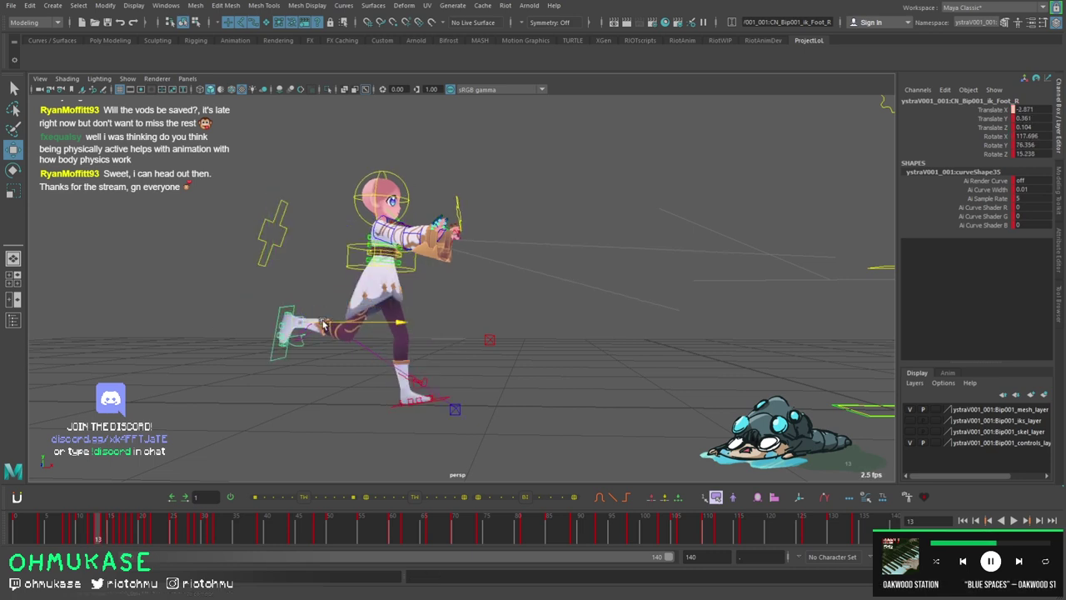
{"action": "key", "text": "e"}
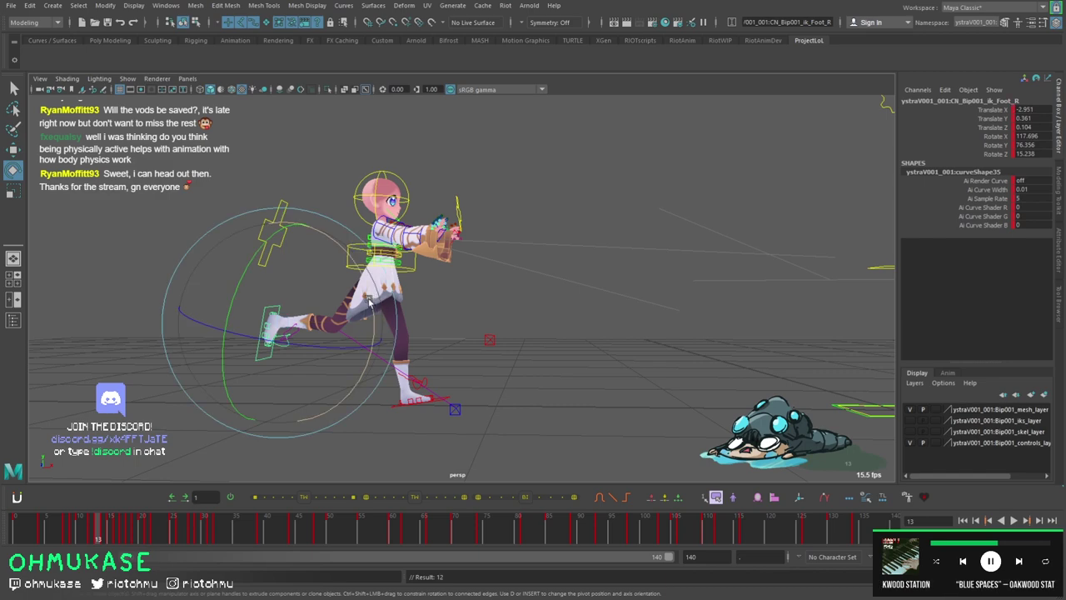
{"action": "key", "text": "alt+period"}
{"action": "key", "text": "alt+v"}
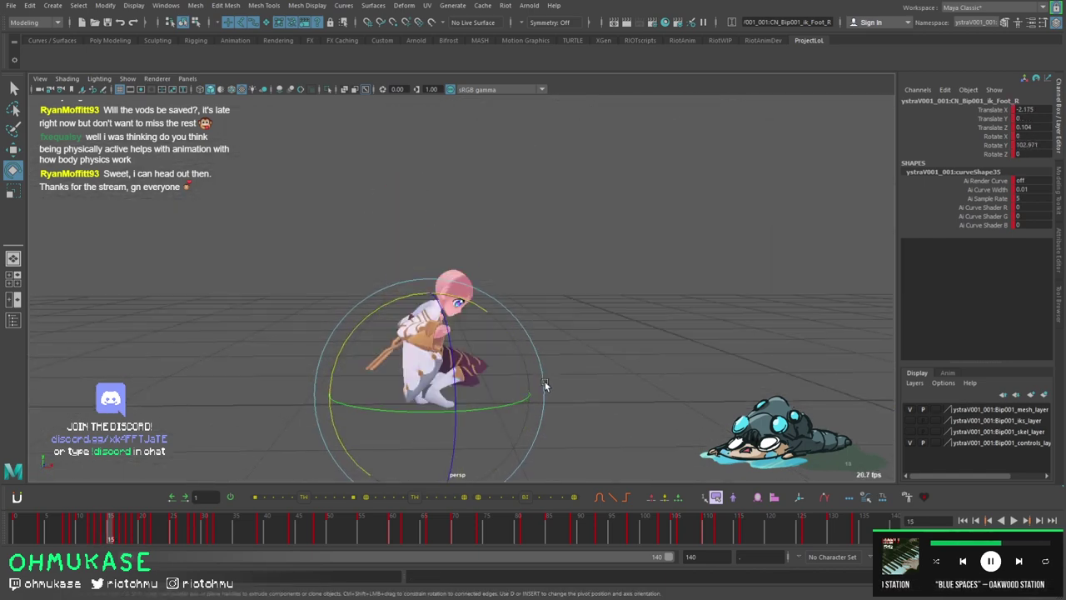
Play back the landing and compare the right IK foot's poses between frames 12 and 15, focusing on the change from 13 to 14.
{"action": "key", "text": "alt+v"}
{"action": "key", "text": "alt+period"}
{"action": "key", "text": "alt+period"}
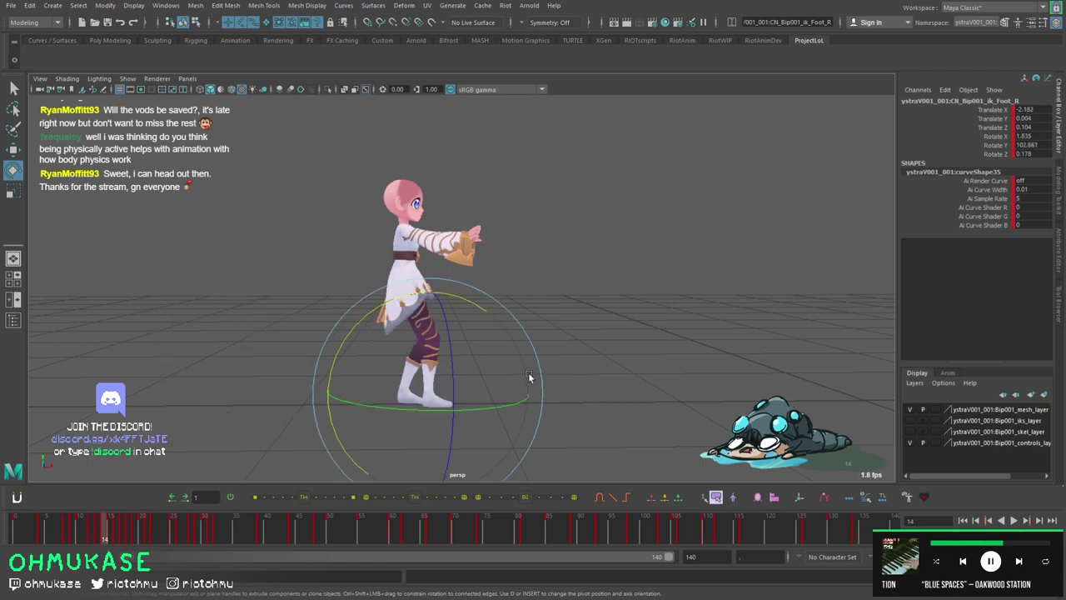
{"action": "key", "text": "alt+comma"}
{"action": "key", "text": "alt+comma"}
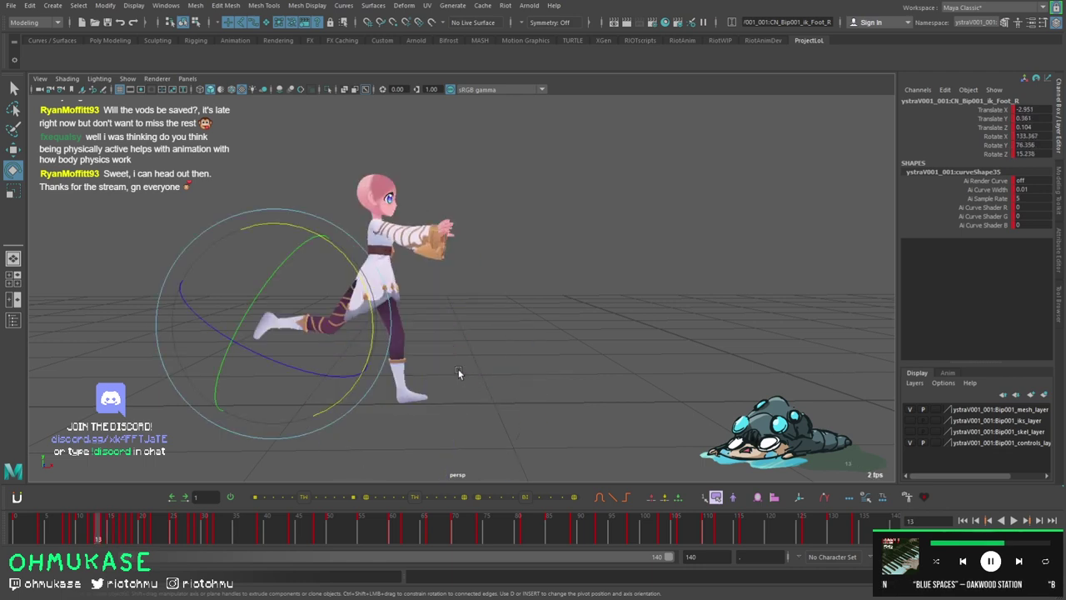
{"action": "key", "text": "alt+period"}
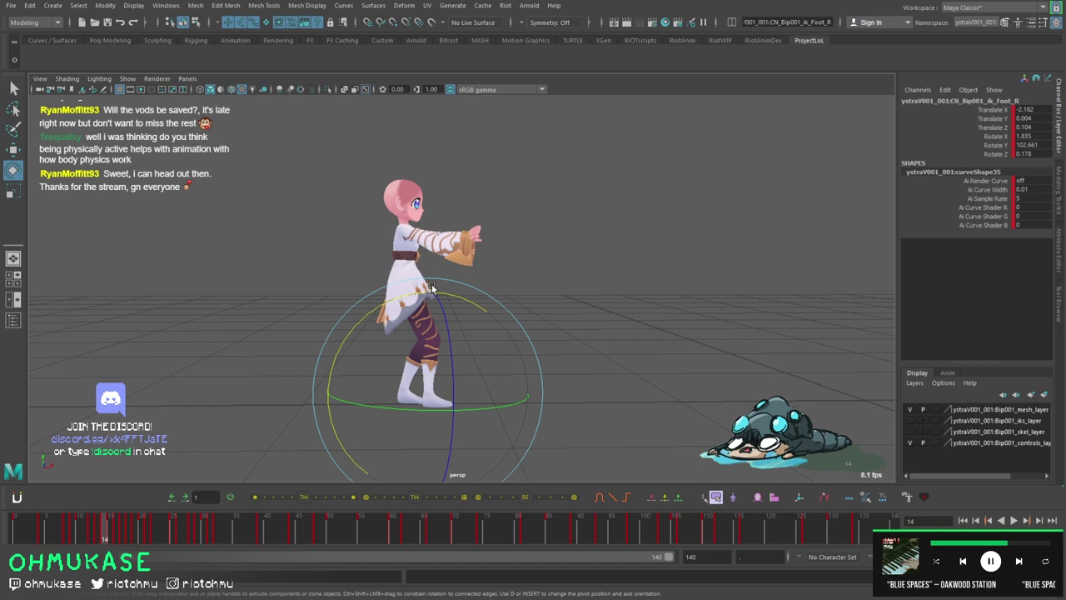
{"action": "key", "text": "alt+comma"}
{"action": "key", "text": "alt+comma"}
{"action": "key", "text": "alt+period"}
{"action": "key", "text": "alt+comma"}
{"action": "key", "text": "alt+period"}
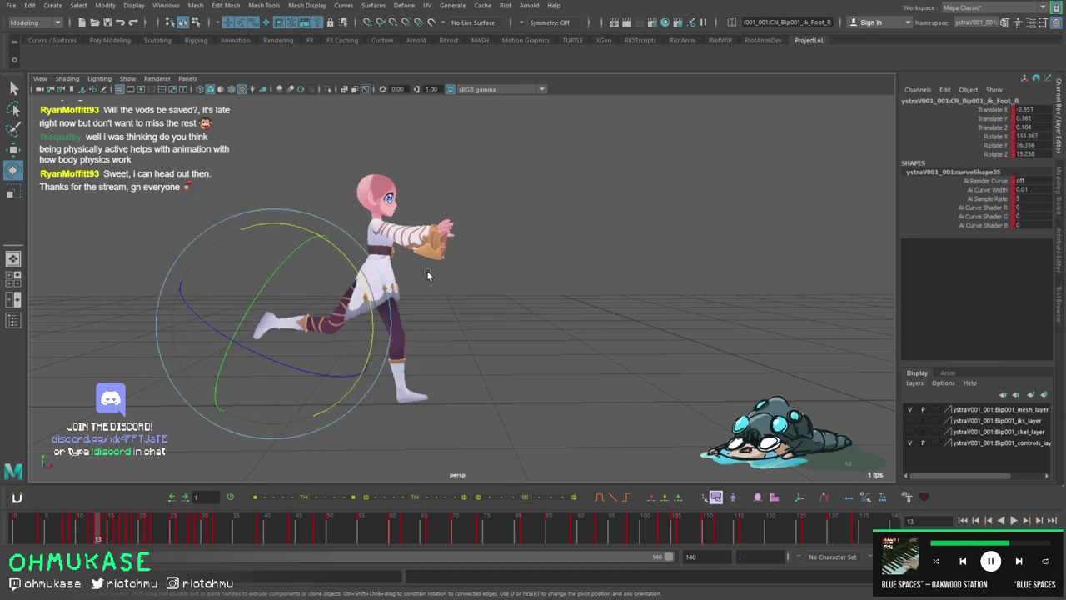
{"action": "key", "text": "alt+period"}
{"action": "key", "text": "alt+comma"}
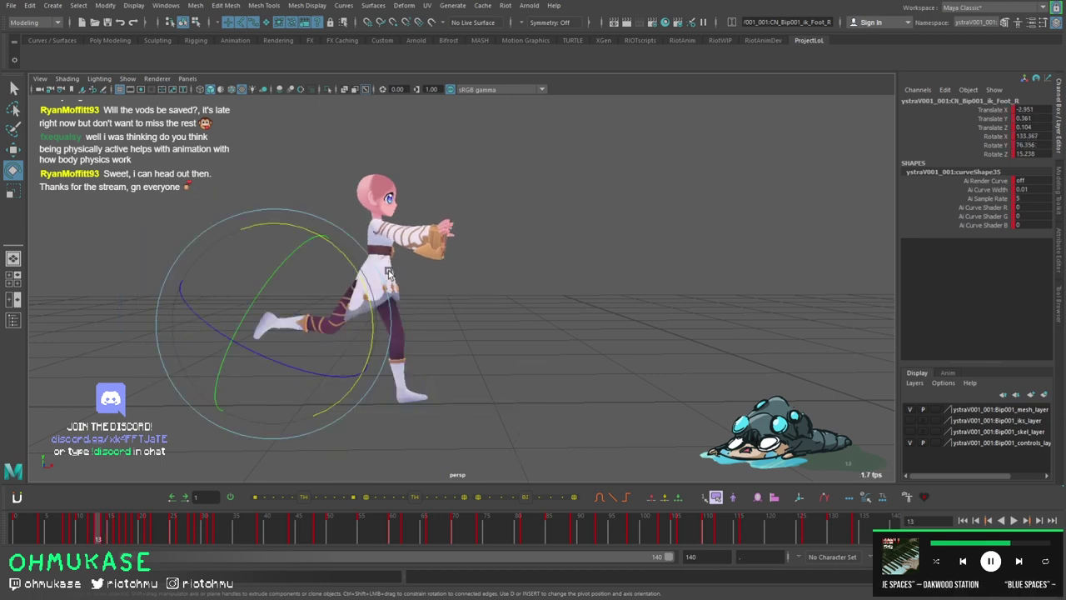
{"action": "key", "text": "alt+period"}
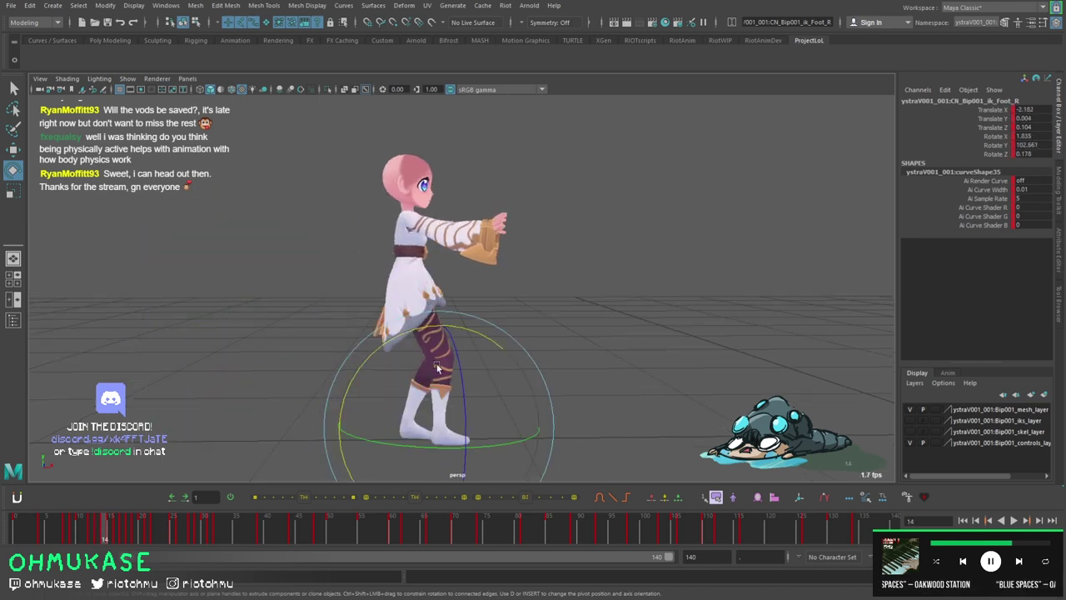
{"action": "key", "text": "alt+comma"}
{"action": "key", "text": "alt+comma"}
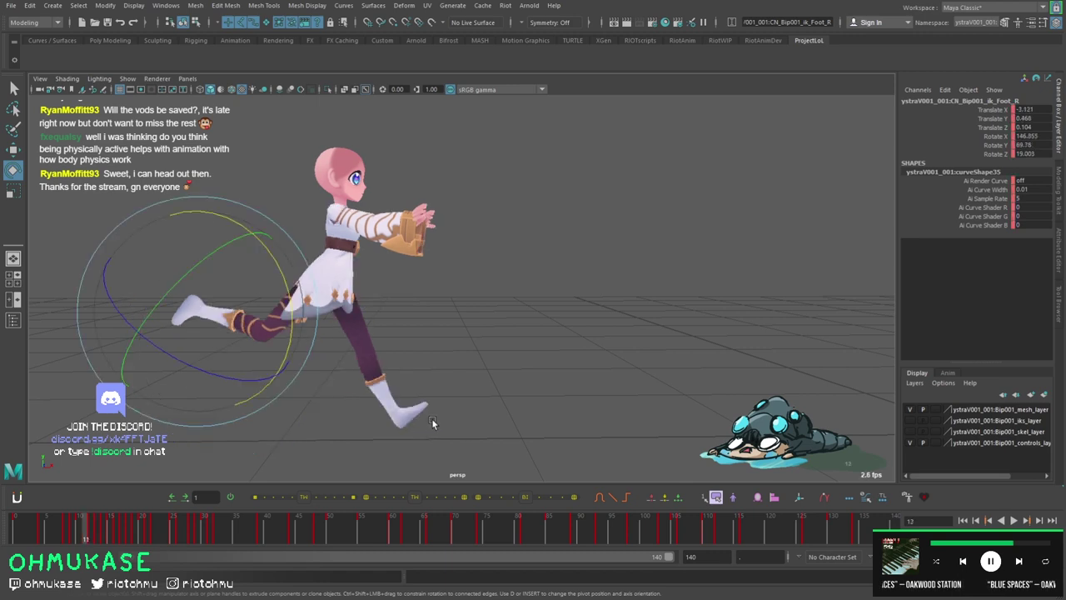
Blend the right IK foot at frame 13 toward its landing pose, to Translate X -2.627, Y 0.262 and Rotate X 93.164.
{"action": "key", "text": "alt+period"}
{"action": "key", "text": "alt+period"}
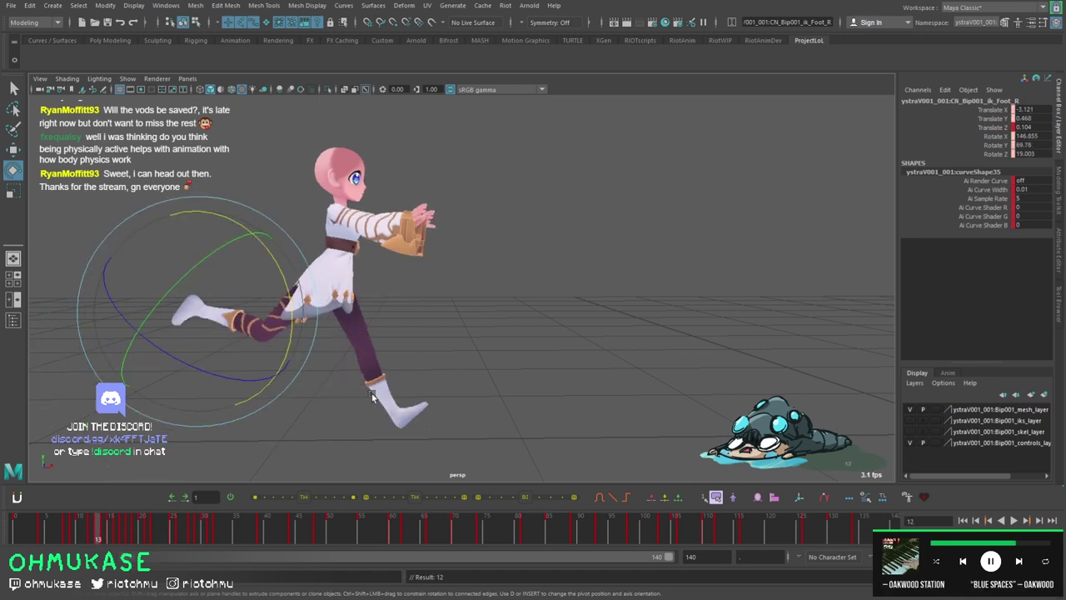
{"action": "key", "text": "alt+period"}
{"action": "key", "text": "ctrl+z"}
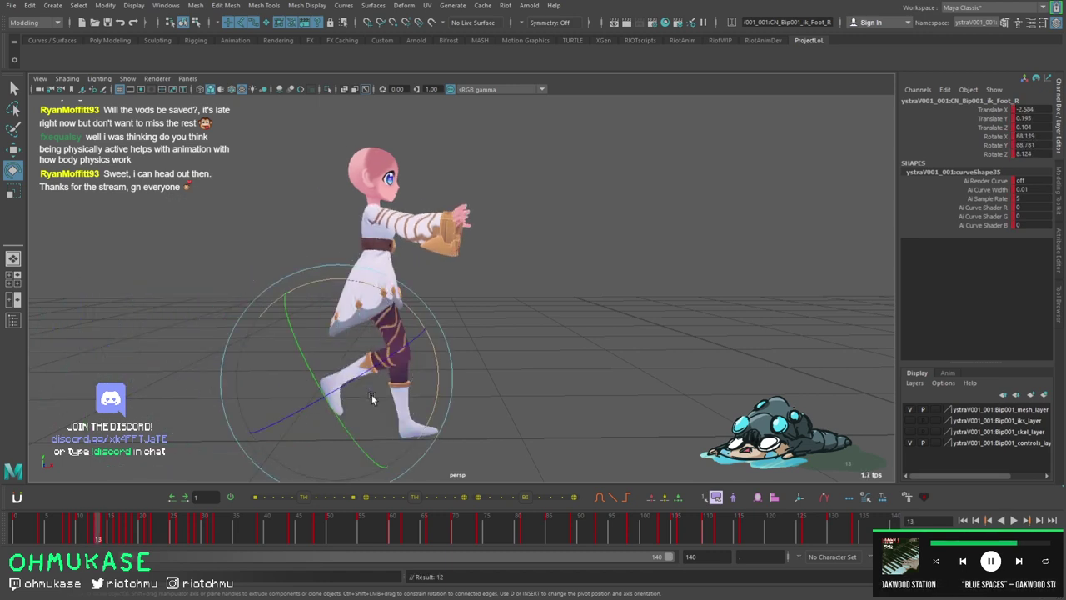
{"action": "key", "text": "alt+comma"}
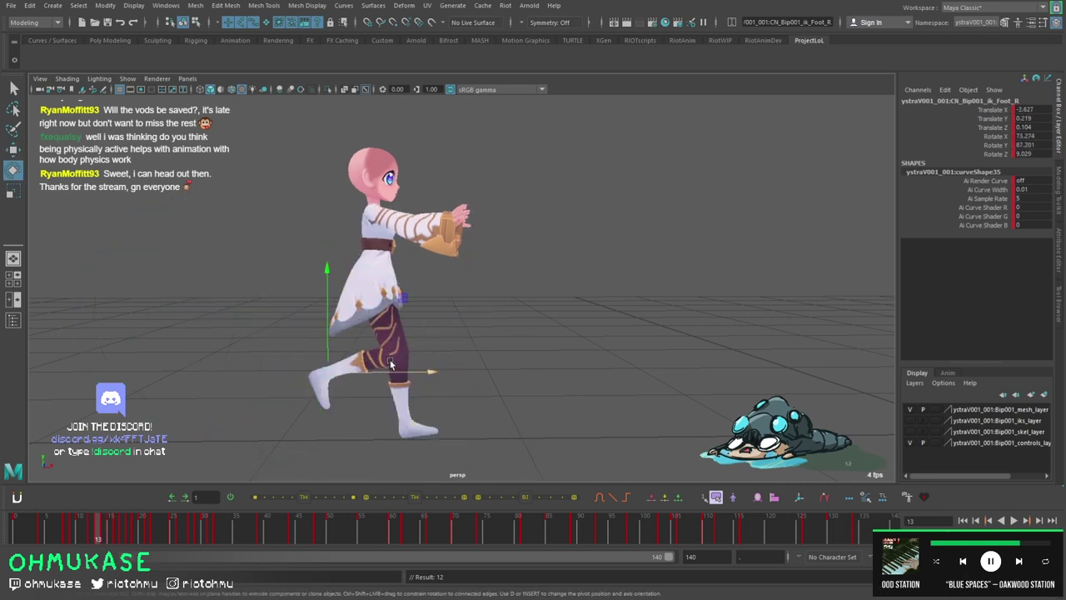
{"action": "left_click_drag", "start_coordinate": [419, 331], "coordinate": [435, 378]}
{"action": "key", "text": "alt+period"}
{"action": "key", "text": "alt+comma"}
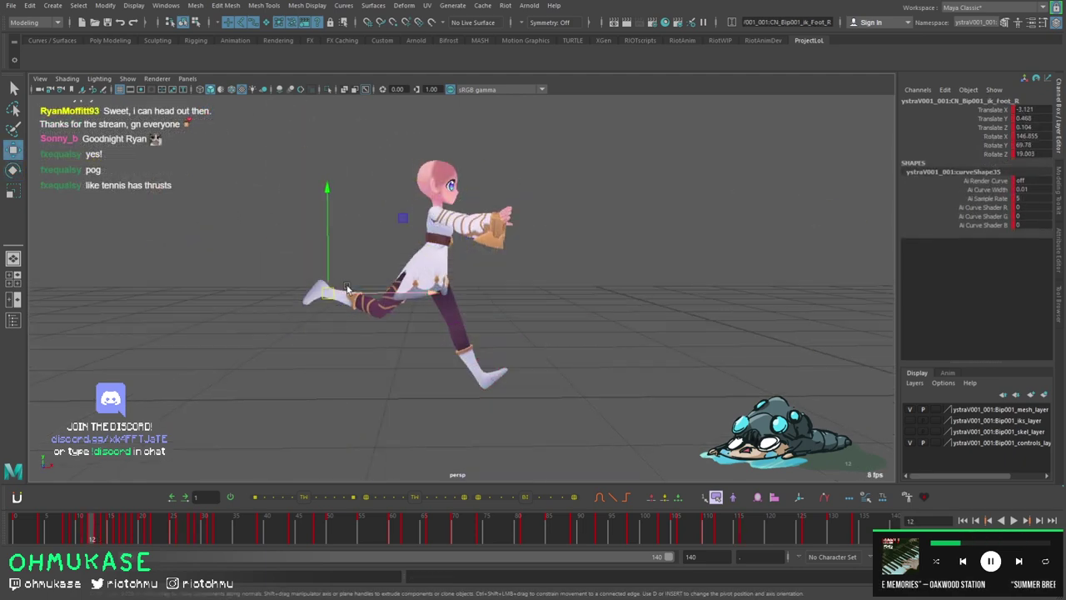
Lower the trailing right IK foot at frame 12 to Translate X -3.053, Y 0.365 and Rotate X 129.8, checking it against neighbouring frames.
{"action": "key", "text": "alt+period"}
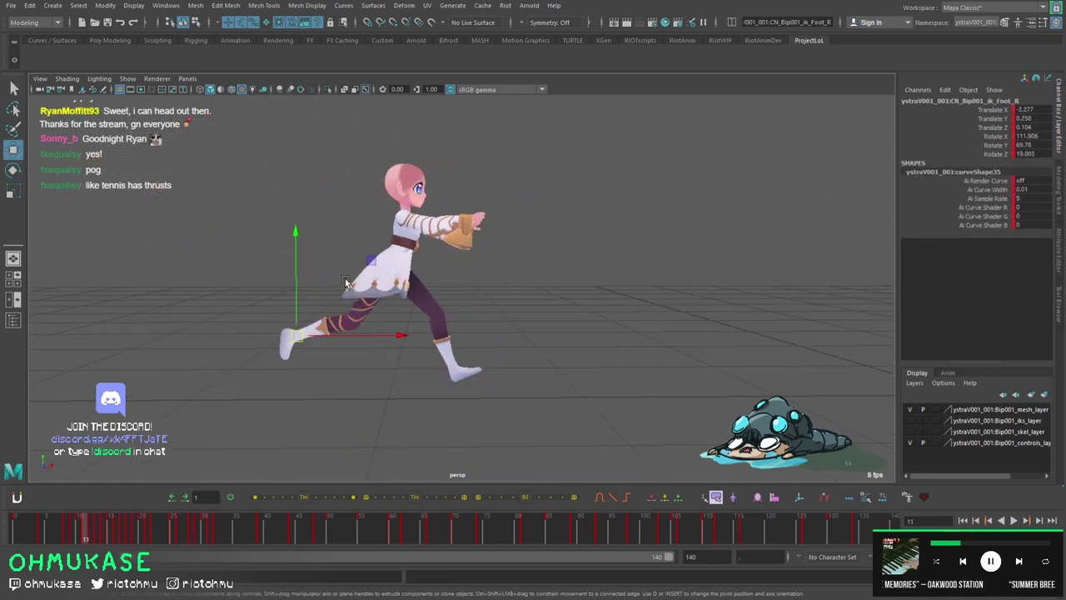
{"action": "key", "text": "alt+comma"}
{"action": "left_click_drag", "start_coordinate": [392, 302], "coordinate": [356, 302], "text": "alt"}
{"action": "key", "text": "alt+comma"}
{"action": "key", "text": "alt+comma"}
{"action": "key", "text": "alt+period"}
{"action": "key", "text": "alt+period"}
{"action": "key", "text": "alt+period"}
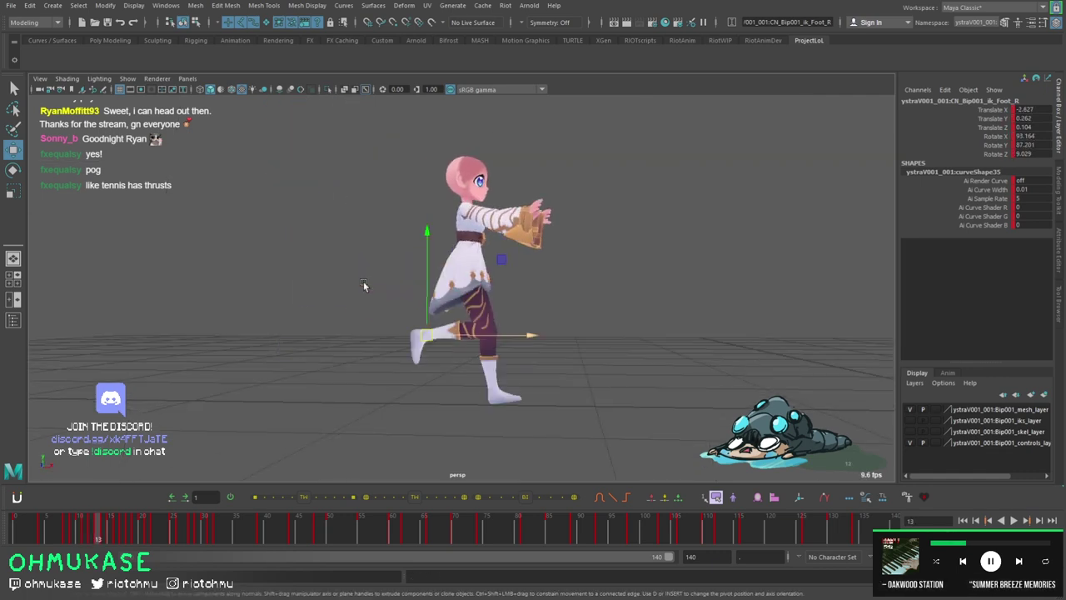
{"action": "key", "text": "alt+comma"}
{"action": "key", "text": "ctrl+z"}
{"action": "key", "text": "alt+period"}
{"action": "key", "text": "alt+period"}
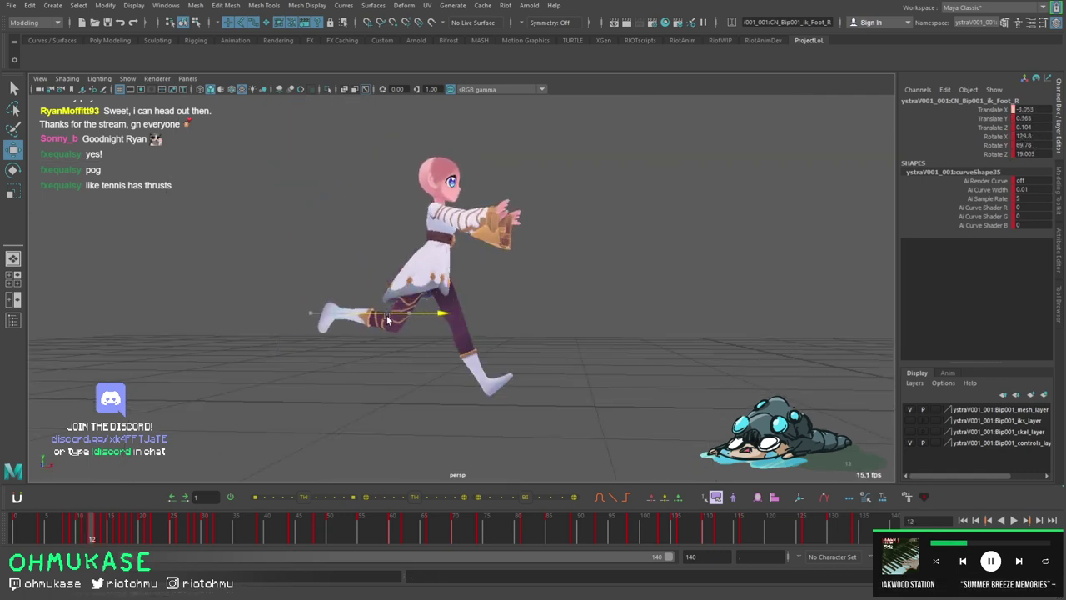
{"action": "left_click_drag", "start_coordinate": [378, 317], "coordinate": [397, 271], "text": "alt"}
Isolate the center of gravity's Translate Y curve in the Graph Editor and lower its frame 15 key to -0.427.
{"action": "key", "text": "space"}
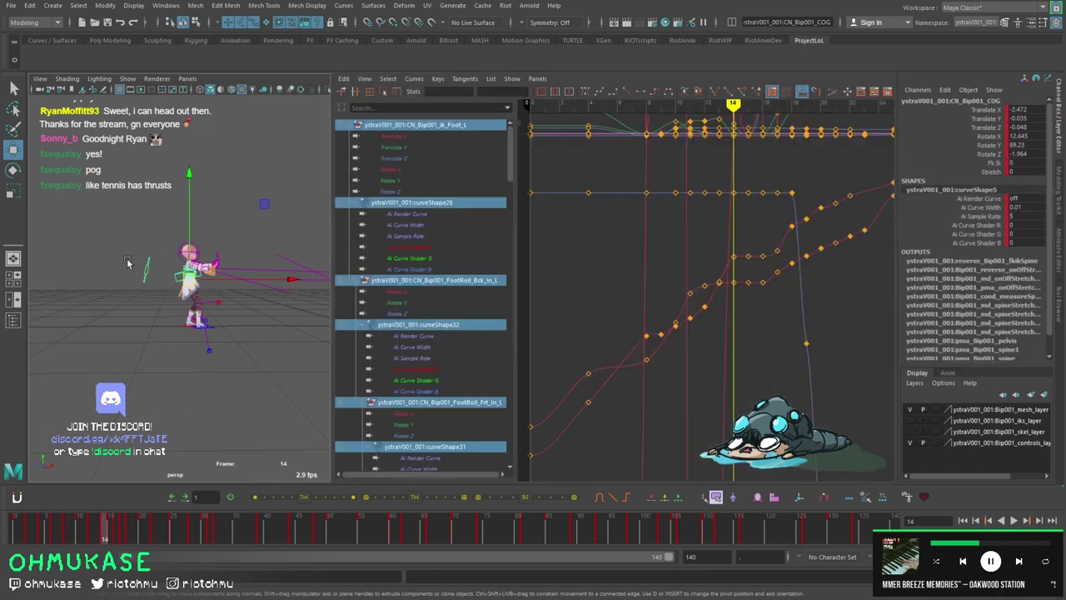
{"action": "left_click", "coordinate": [398, 147]}
{"action": "key", "text": "f"}
{"action": "scroll", "coordinate": [710, 277], "scroll_direction": "down", "scroll_amount": 2}
{"action": "key", "text": "alt+comma"}
{"action": "key", "text": "alt+comma"}
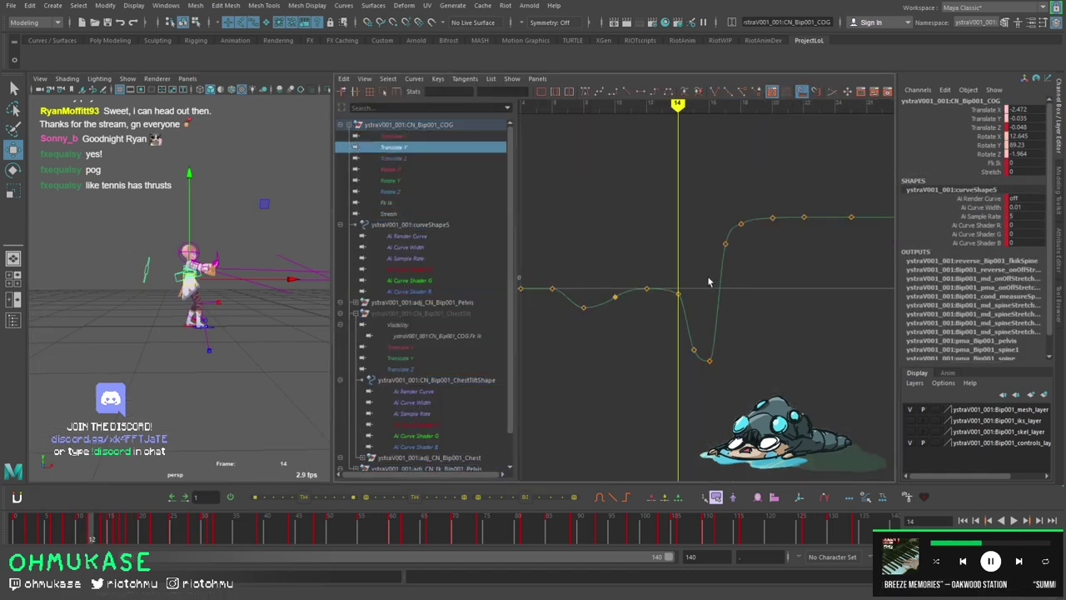
{"action": "key", "text": "alt+period"}
{"action": "key", "text": "alt+period"}
{"action": "key", "text": "alt+period"}
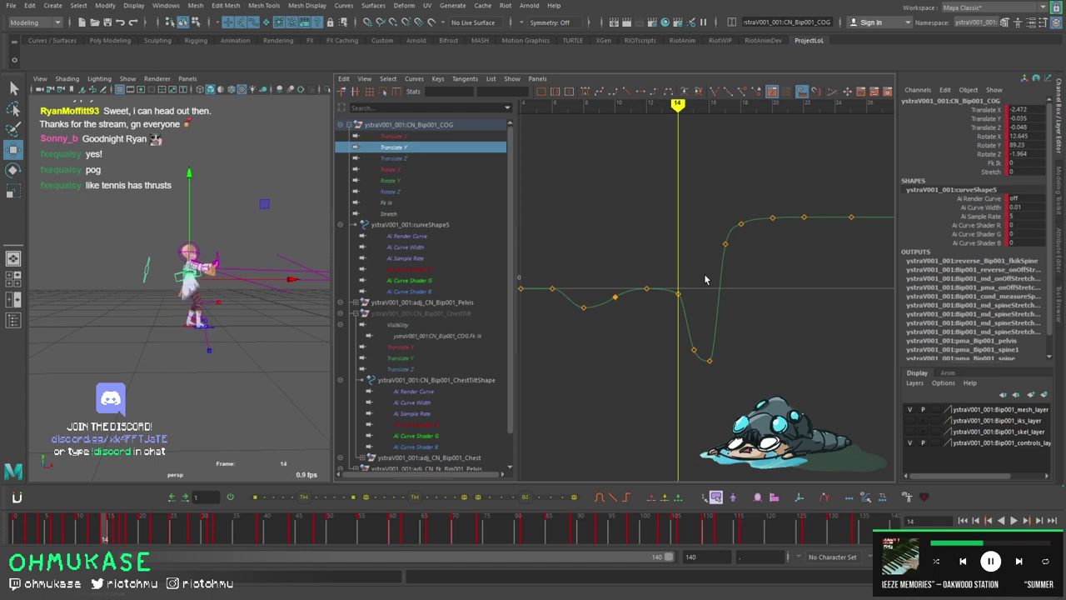
{"action": "left_click", "coordinate": [694, 350]}
{"action": "key", "text": "alt+v"}
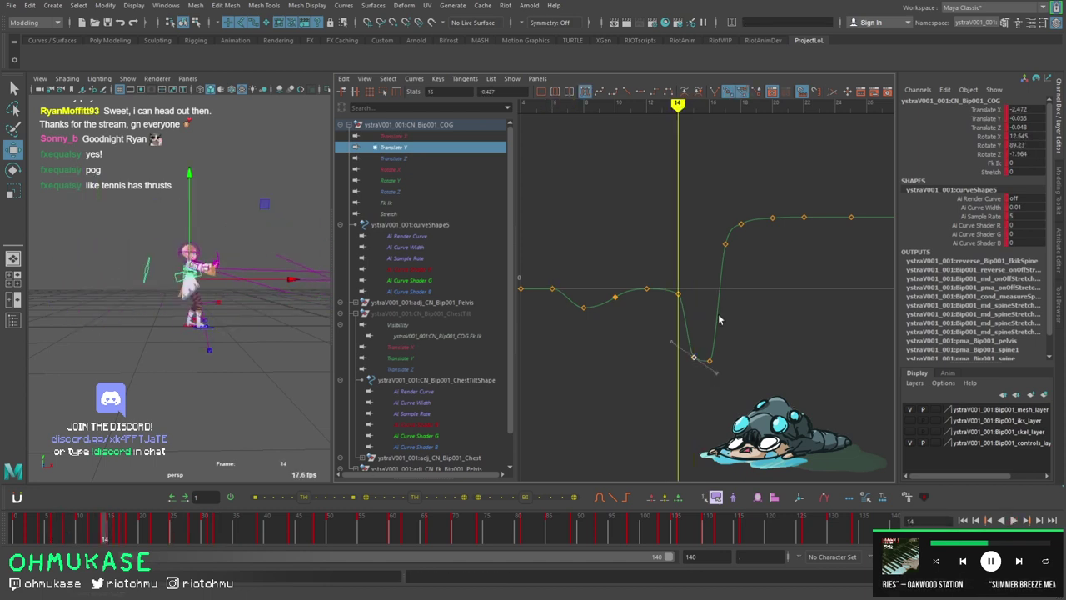
Reshape the center of gravity's Translate Y drop with -0.182 at frame 14 and a raised peak key at frame 12, and play it back.
{"action": "key", "text": "Escape"}
{"action": "key", "text": "alt+comma"}
{"action": "key", "text": "alt+period"}
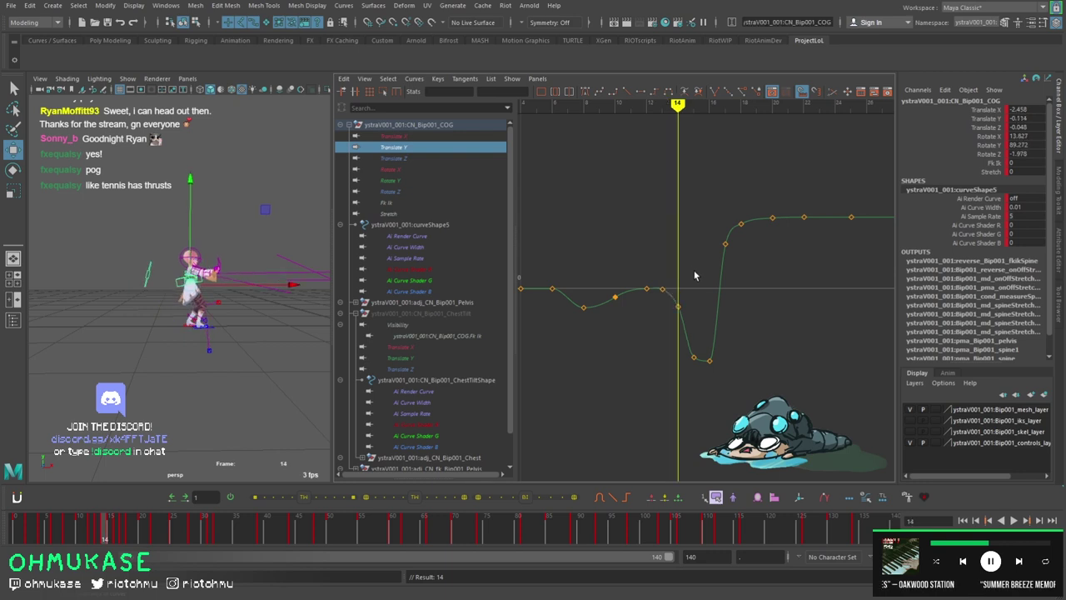
{"action": "key", "text": "s"}
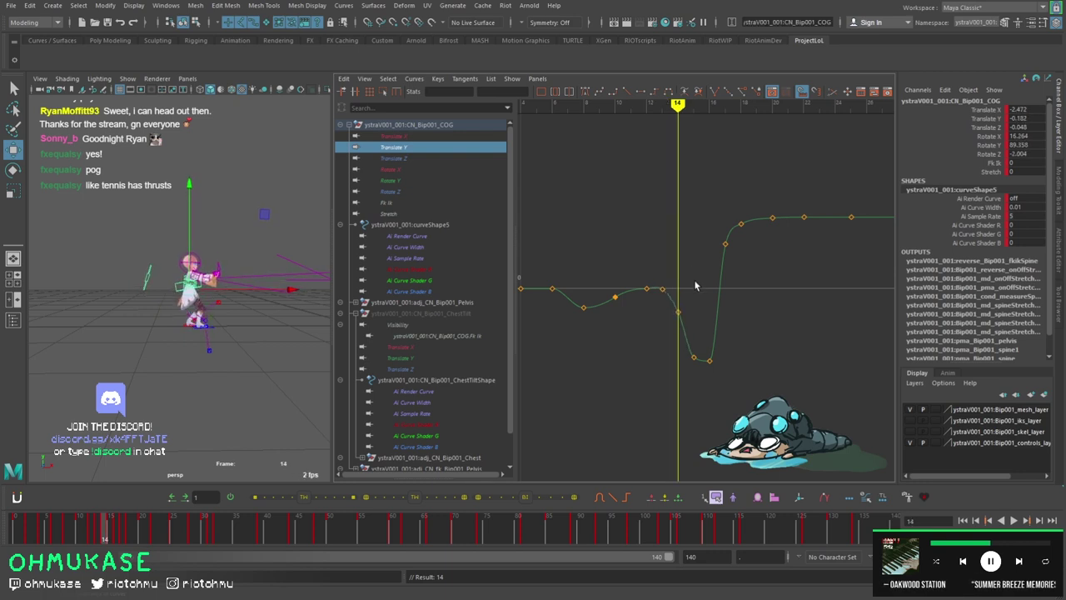
{"action": "key", "text": "alt+v"}
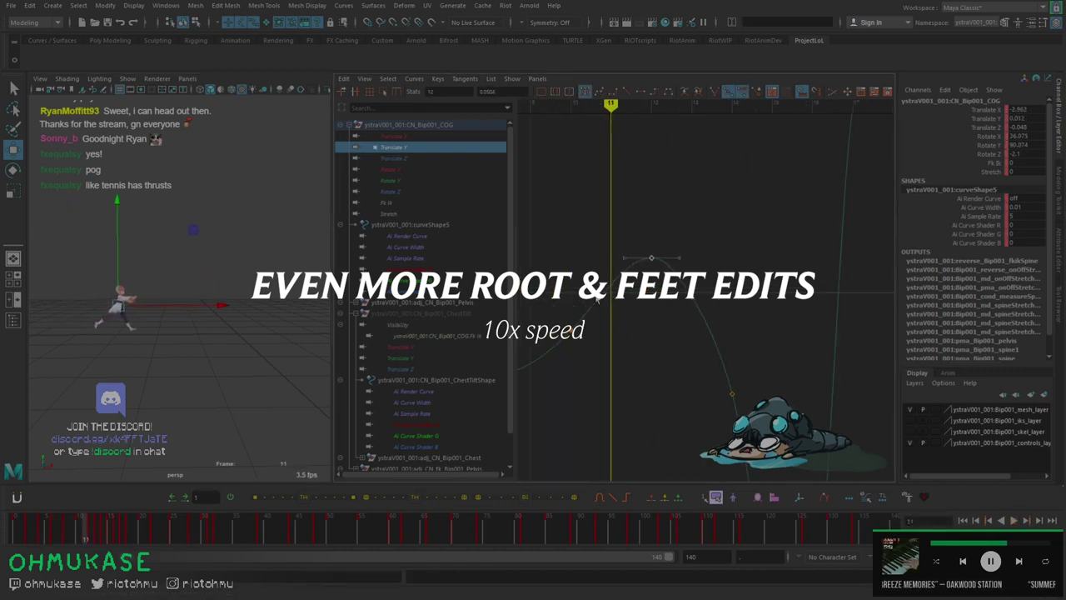
{"action": "key", "text": "alt+v"}
{"action": "key", "text": "alt+v"}
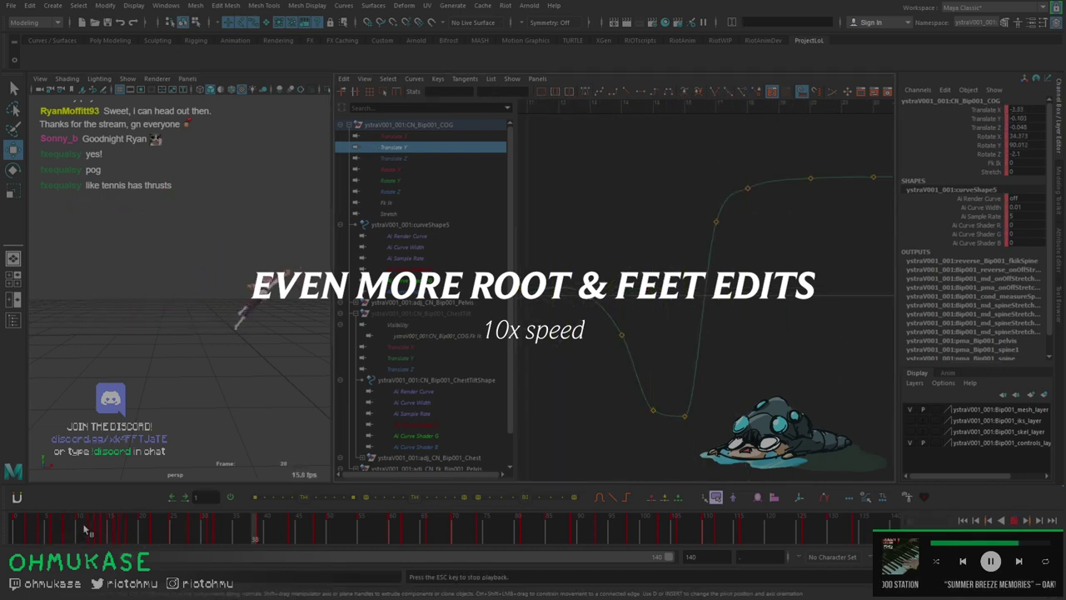
Select the keys of all controls from about frame 16 to 33 on the timeline, and return to frame 12.
{"action": "left_click_drag", "start_coordinate": [114, 534], "coordinate": [225, 538], "text": "shift"}
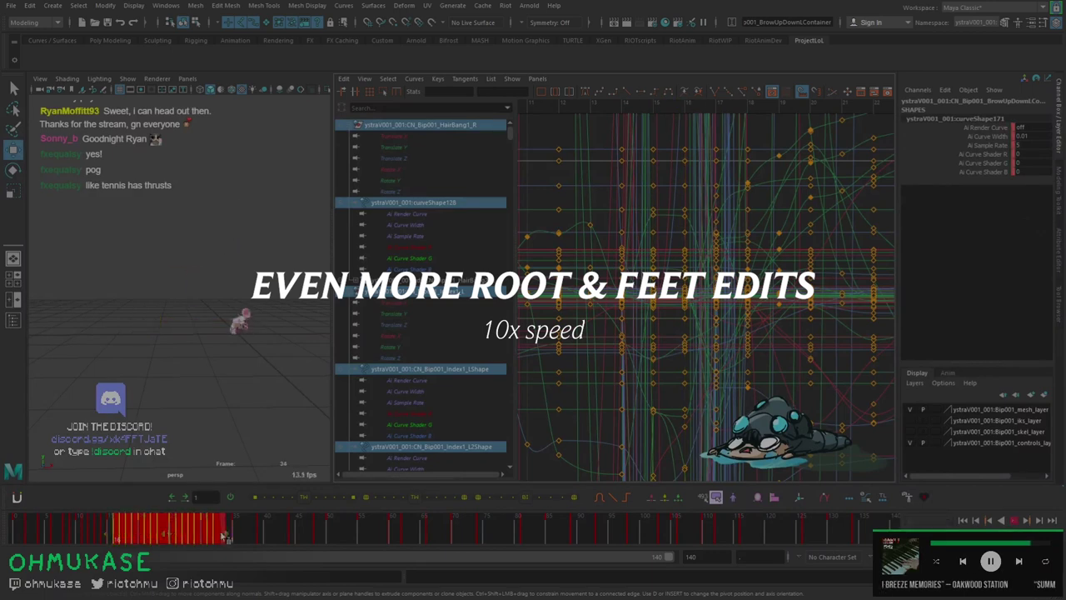
{"action": "left_click", "coordinate": [115, 532]}
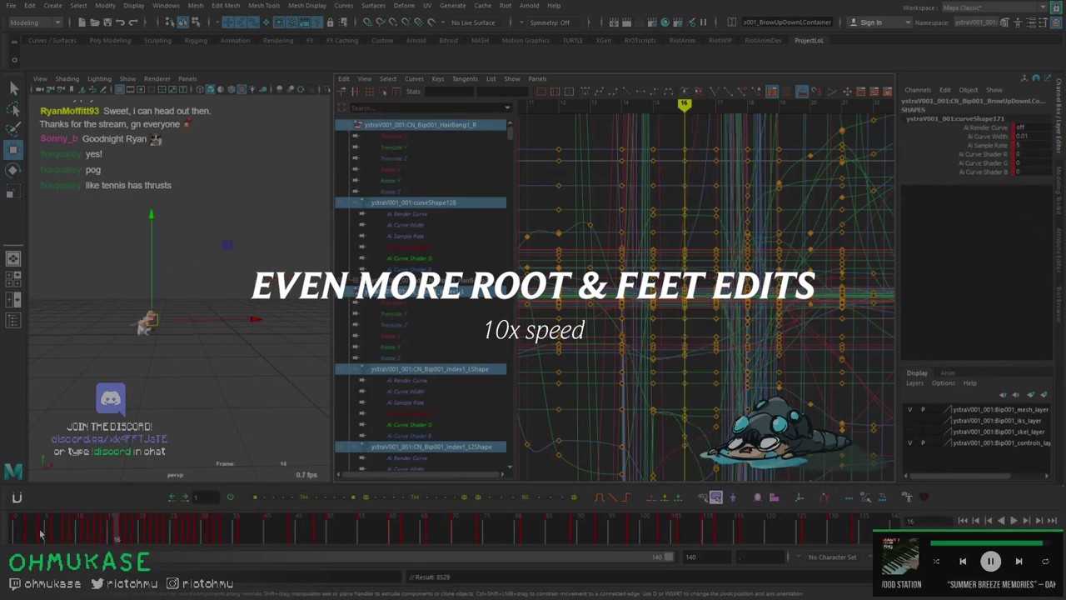
{"action": "left_click", "coordinate": [84, 512]}
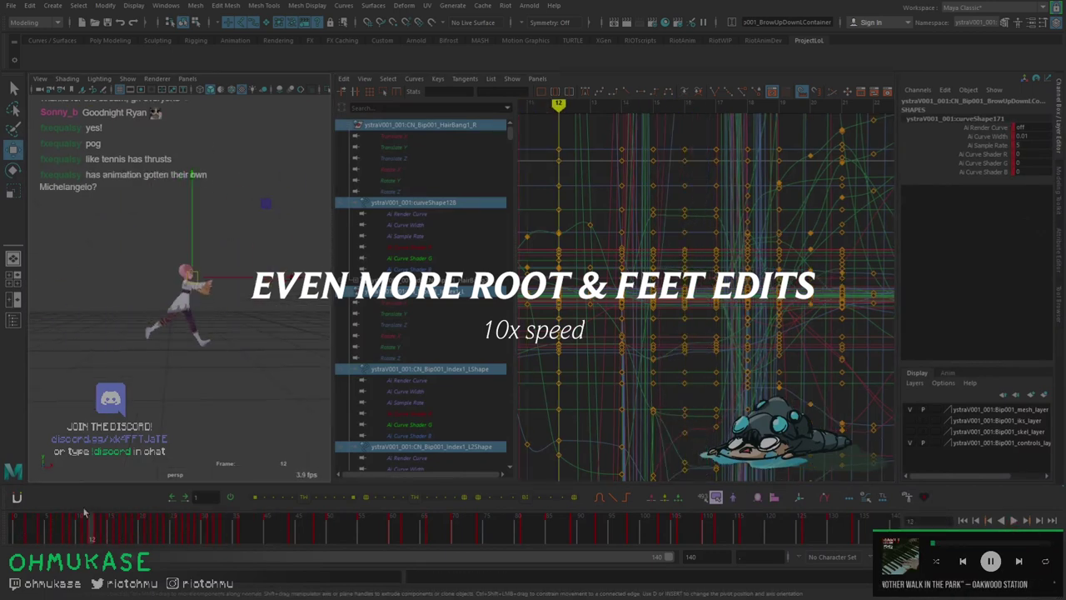
Select the right IK foot in the maximized viewport and examine its poses from frame 13 to the jump at frame 21.
{"action": "key", "text": "space"}
{"action": "left_click", "coordinate": [379, 379]}
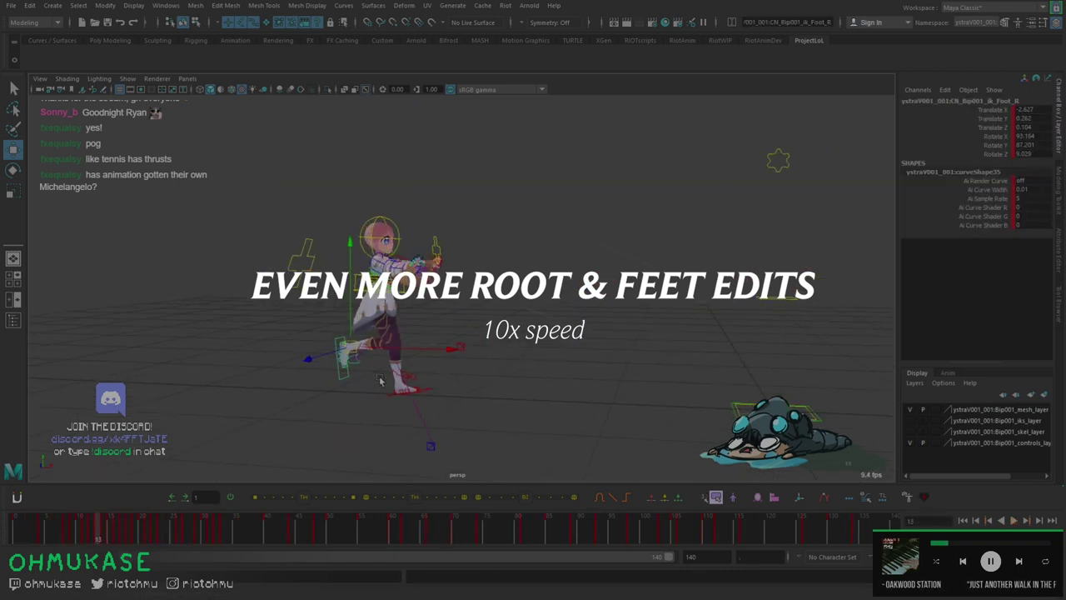
{"action": "left_click_drag", "start_coordinate": [379, 379], "coordinate": [456, 340], "text": "alt"}
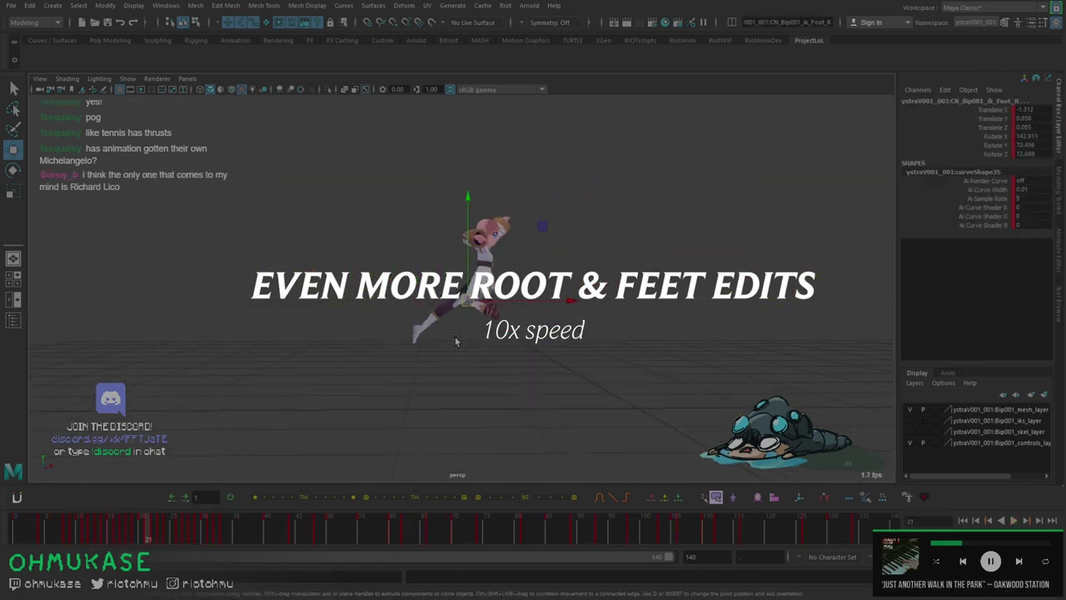
{"action": "scroll", "coordinate": [370, 310], "scroll_direction": "up", "scroll_amount": 5}
Select the left IK foot at frame 6 and show its Translate X curve in the Graph Editor for the start of the run.
{"action": "left_click", "coordinate": [370, 310]}
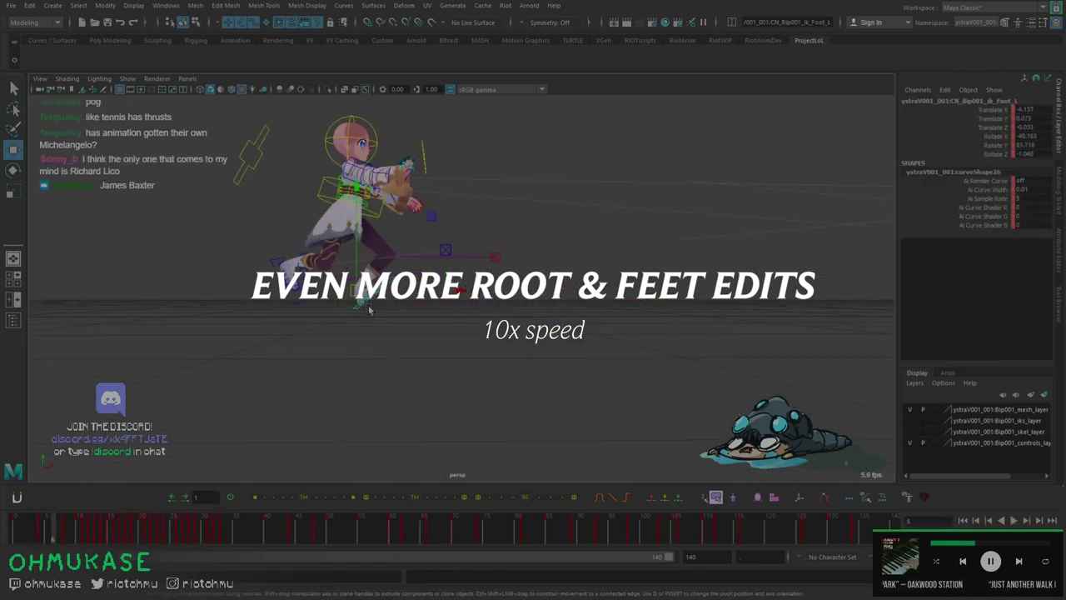
{"action": "left_click_drag", "start_coordinate": [369, 310], "coordinate": [433, 333], "text": "alt"}
{"action": "left_click", "coordinate": [1023, 127]}
{"action": "left_click_drag", "start_coordinate": [48, 525], "coordinate": [76, 524]}
{"action": "left_click", "coordinate": [52, 525]}
{"action": "left_click", "coordinate": [12, 300]}
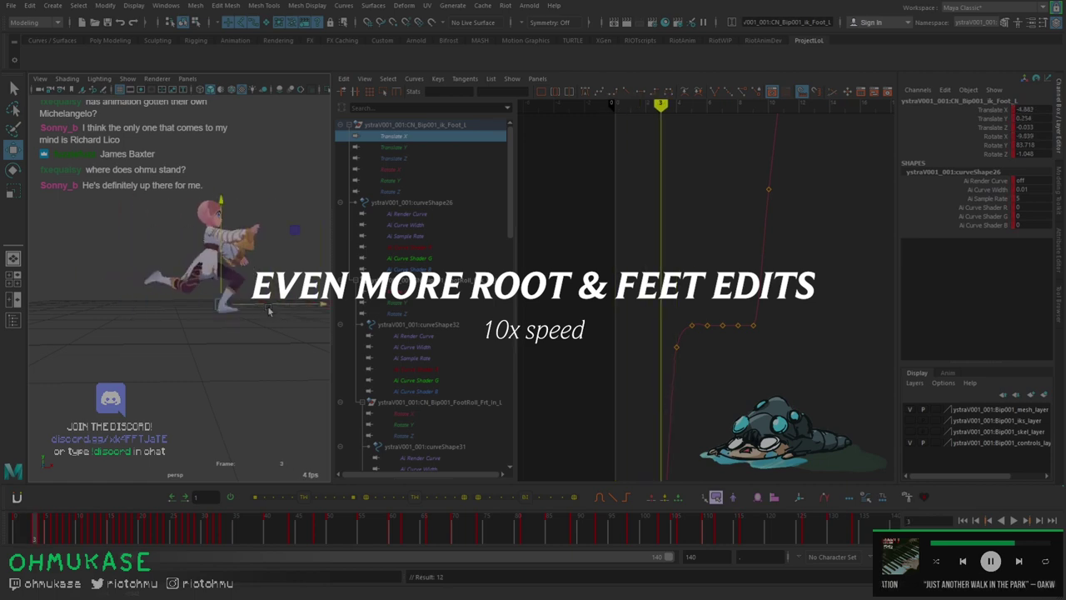
Bring the right IK foot inward during the run-up, to Translate Z 0.036 at frame 6 and -0.019 at frame 9.
{"action": "key", "text": "space"}
{"action": "left_click_drag", "start_coordinate": [506, 315], "coordinate": [267, 310], "text": "alt"}
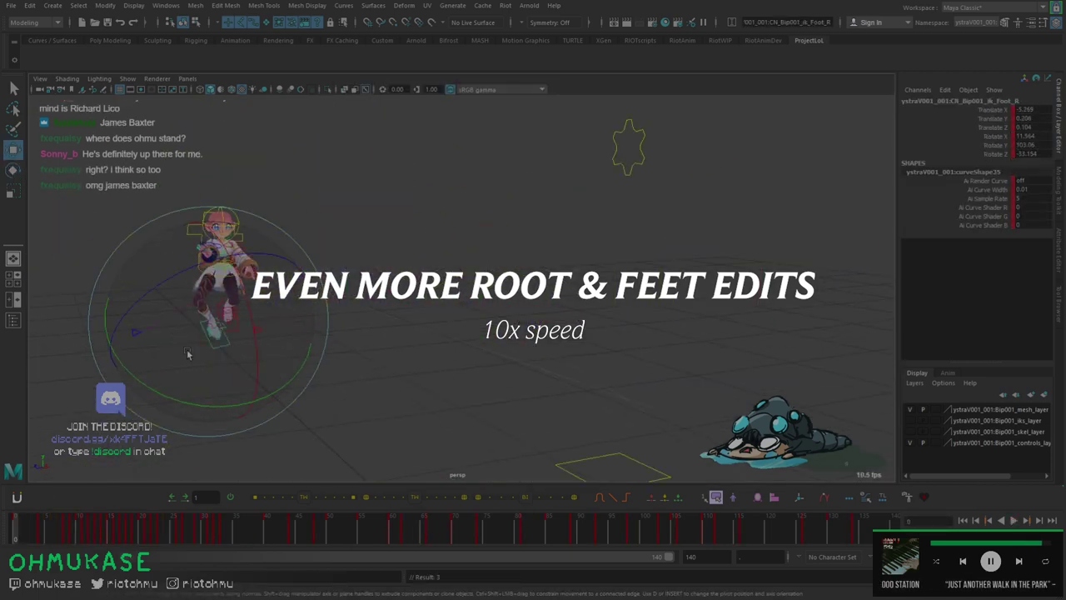
{"action": "left_click", "coordinate": [346, 321]}
{"action": "left_click", "coordinate": [413, 308]}
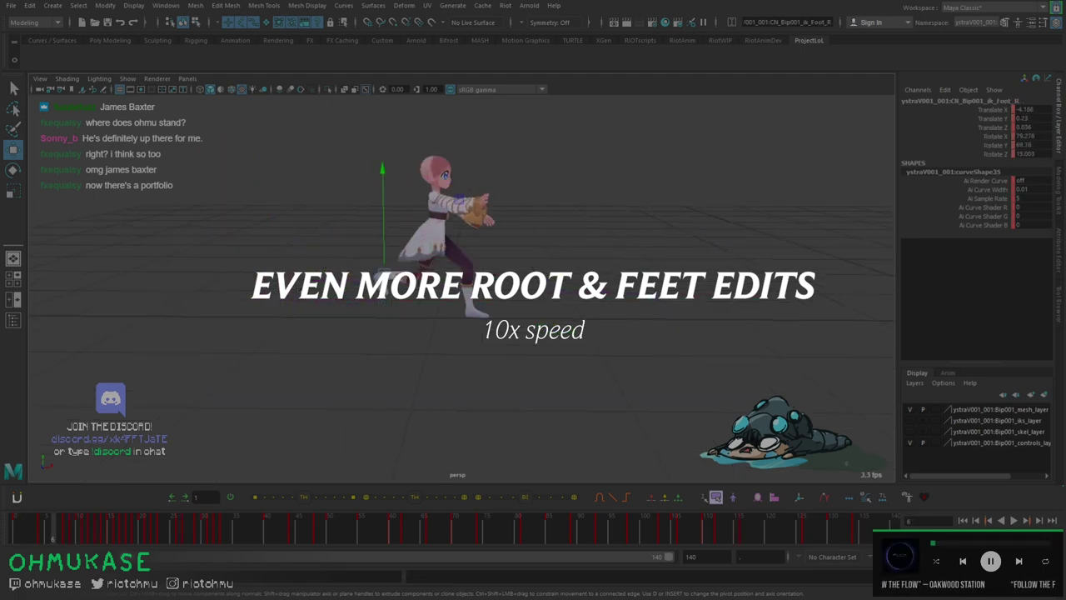
{"action": "mouse_move", "coordinate": [505, 305]}
{"action": "left_mouse_down", "text": "alt"}
{"action": "mouse_move", "coordinate": [422, 323]}
{"action": "mouse_move", "coordinate": [488, 317]}
{"action": "left_mouse_up", "text": "alt"}
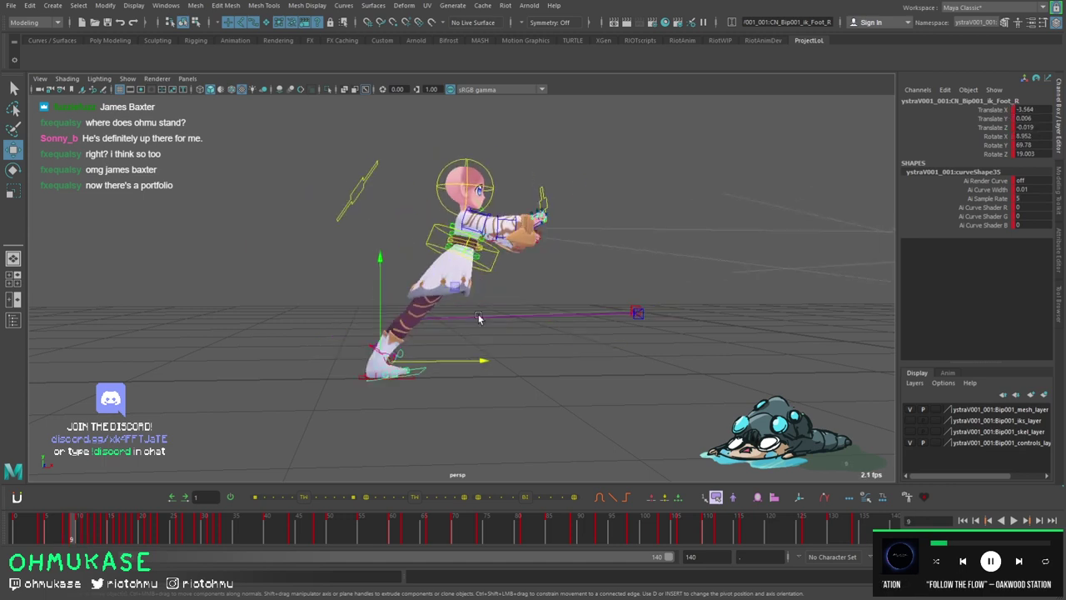
Plant the right IK foot flat on the ground at frame 8, with Translate Y 0, Rotate X 0 and Rotate Z 0.
{"action": "left_click_drag", "start_coordinate": [479, 319], "coordinate": [416, 333], "text": "alt"}
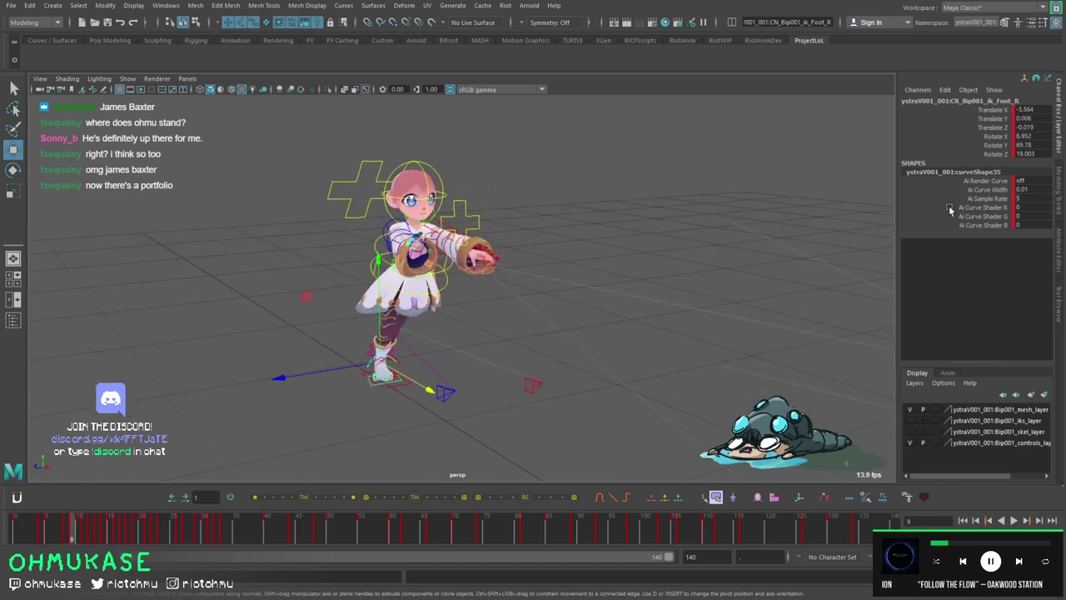
{"action": "key", "text": "e"}
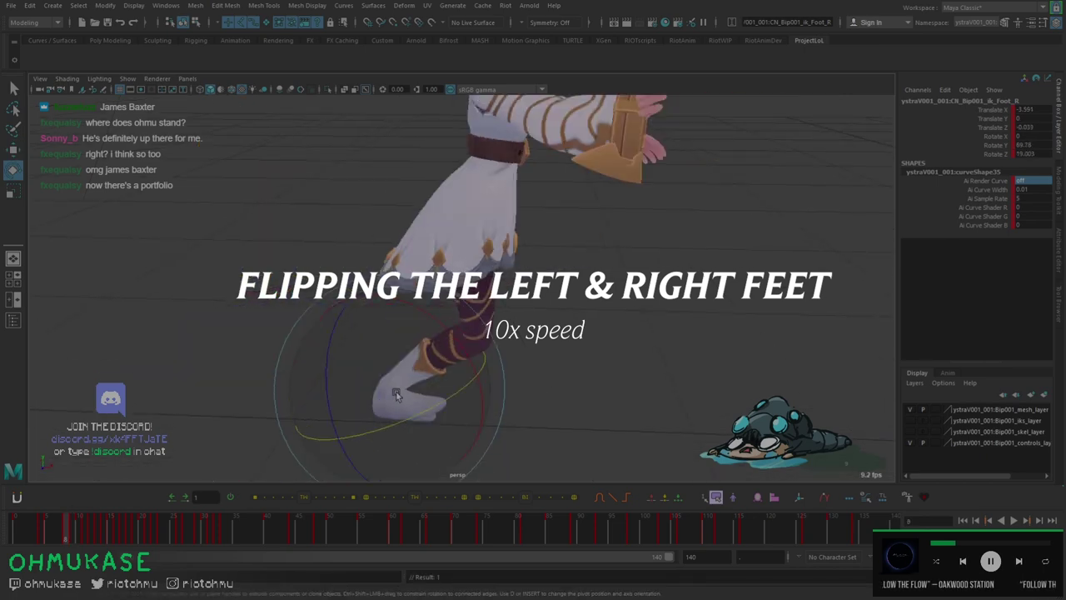
{"action": "left_click_drag", "start_coordinate": [479, 367], "coordinate": [435, 431], "text": "alt"}
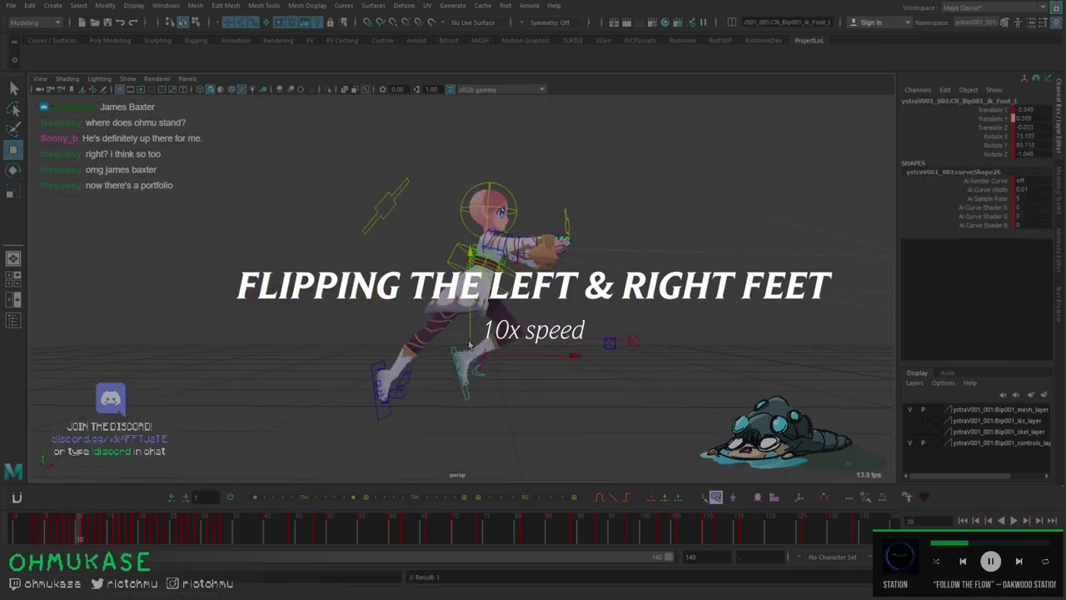
{"action": "key", "text": "w"}
{"action": "left_click", "coordinate": [400, 404]}
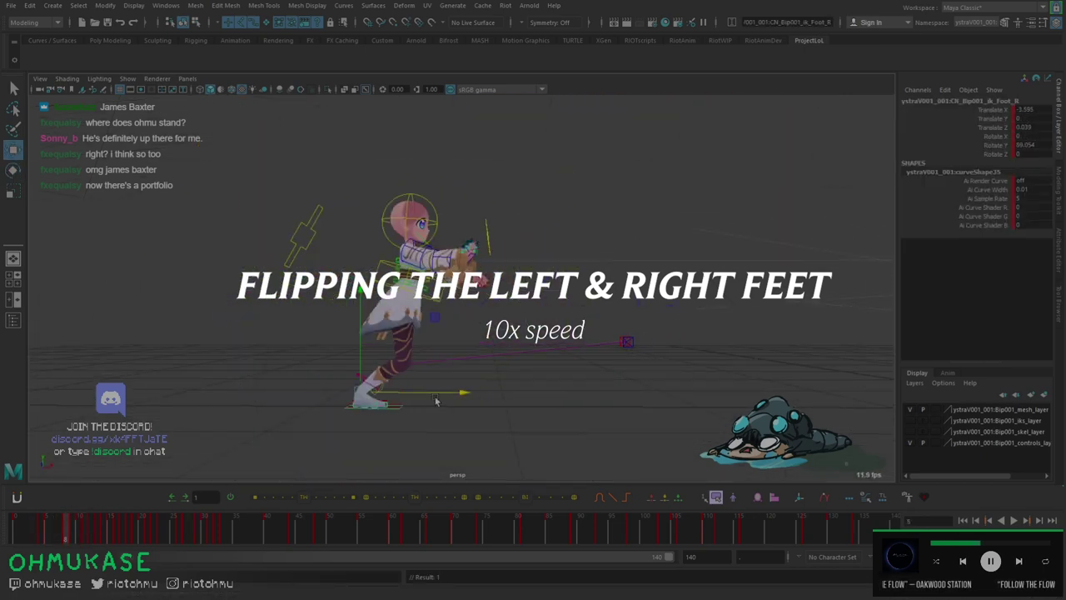
{"action": "key", "text": "alt+v"}
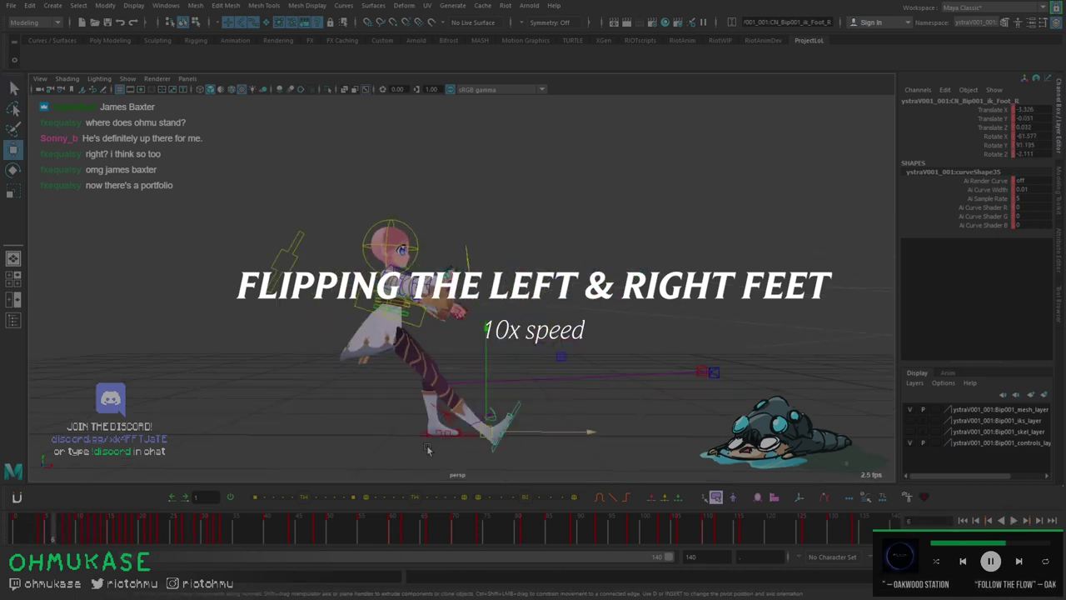
Pose the left IK foot raised behind the body at frame 6, with Translate X -4.593, Translate Y 0.239 and Rotate X 107.097.
{"action": "key", "text": "Escape"}
{"action": "left_click", "coordinate": [432, 434]}
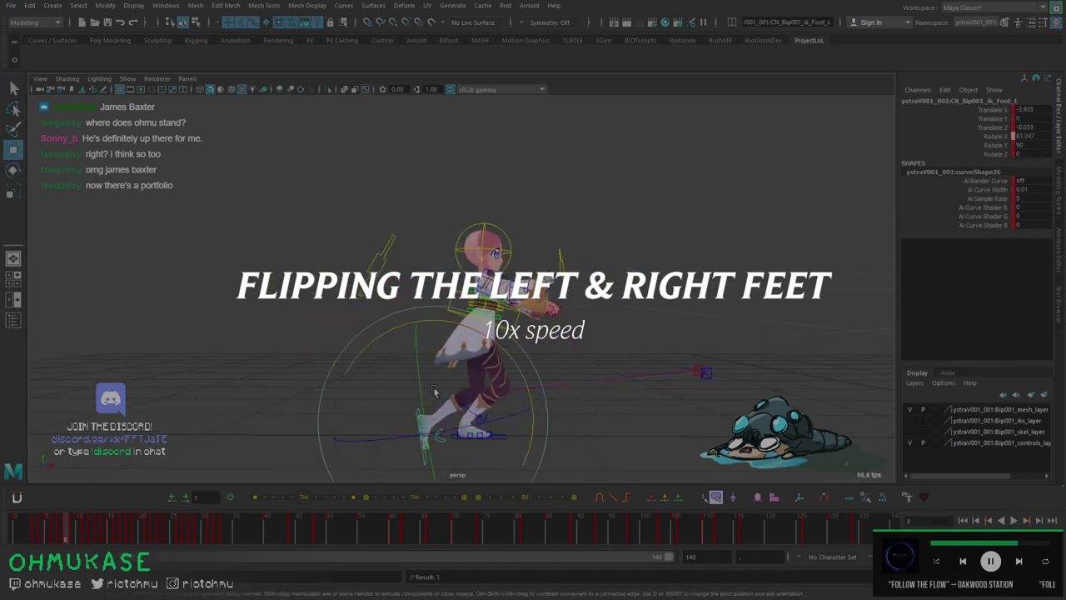
{"action": "key", "text": "e"}
{"action": "key", "text": "w"}
{"action": "left_click_drag", "start_coordinate": [290, 379], "coordinate": [360, 383]}
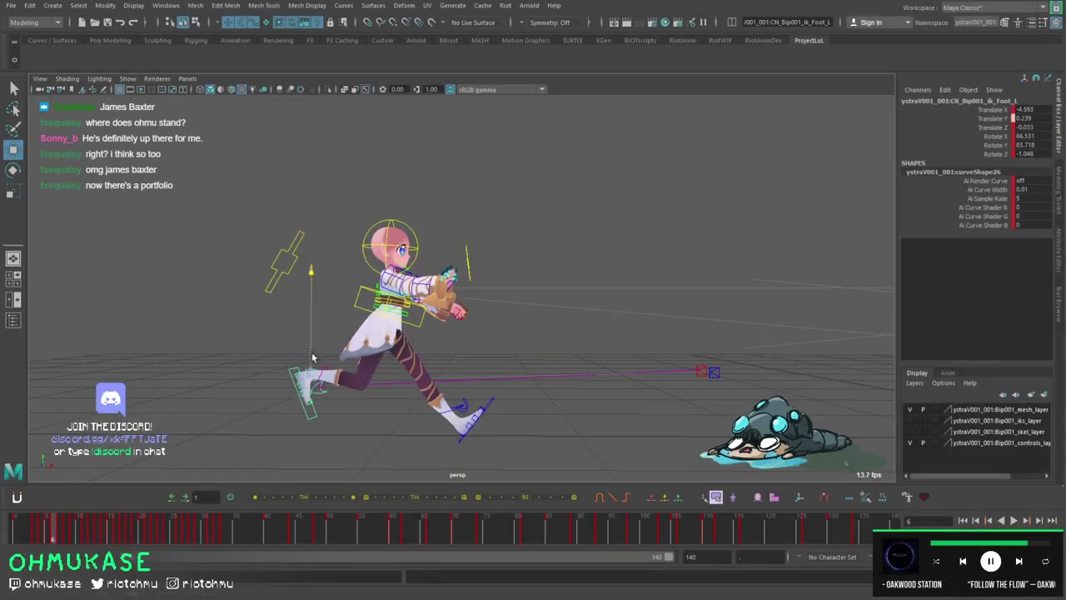
{"action": "left_click_drag", "start_coordinate": [408, 329], "coordinate": [368, 370]}
Check the left IK foot's neighbouring key poses and play the run-up from frame 0.
{"action": "key", "text": "alt+period"}
{"action": "key", "text": "alt+period"}
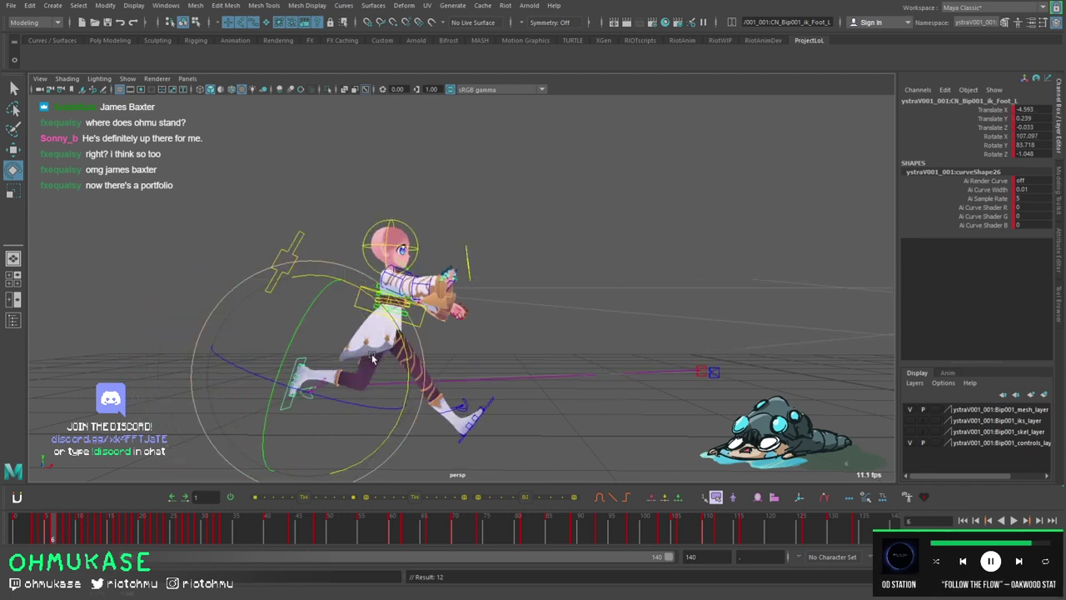
{"action": "key", "text": "alt+comma"}
{"action": "key", "text": "w"}
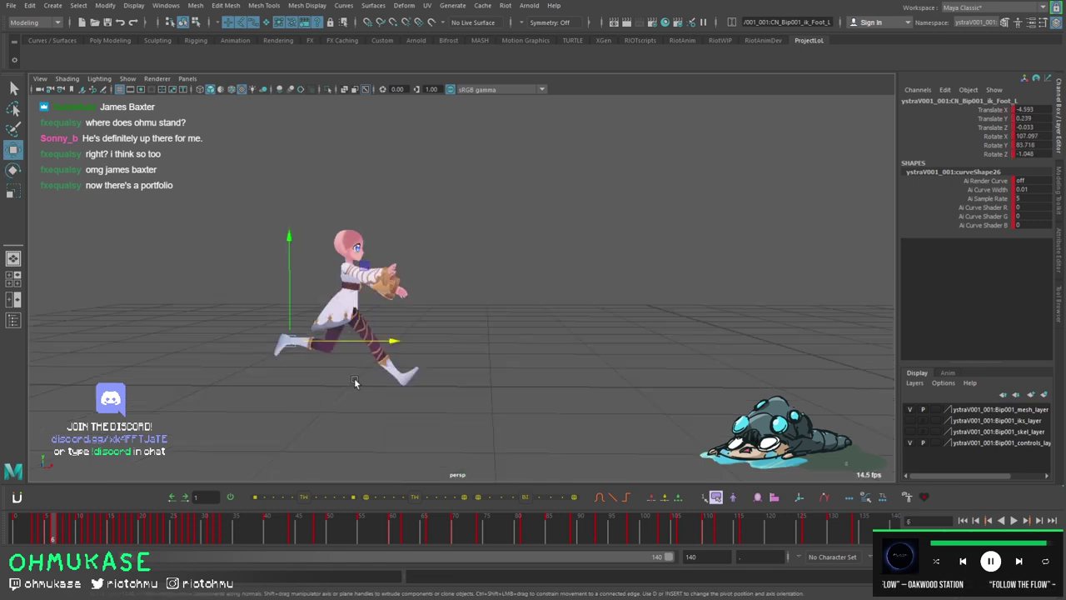
{"action": "left_click_drag", "start_coordinate": [67, 537], "coordinate": [13, 537]}
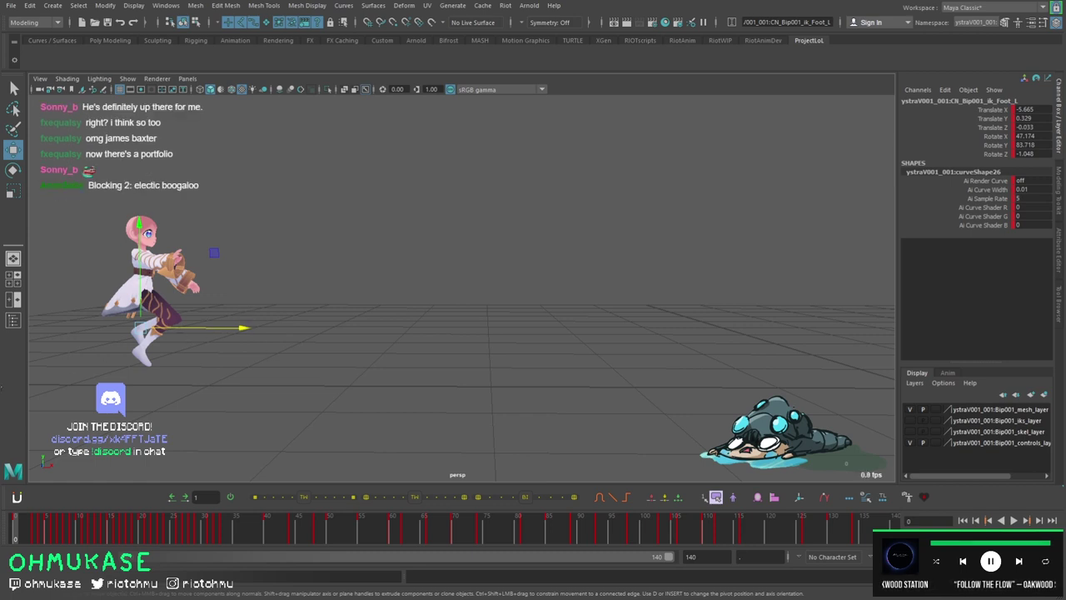
{"action": "key", "text": "alt+v"}
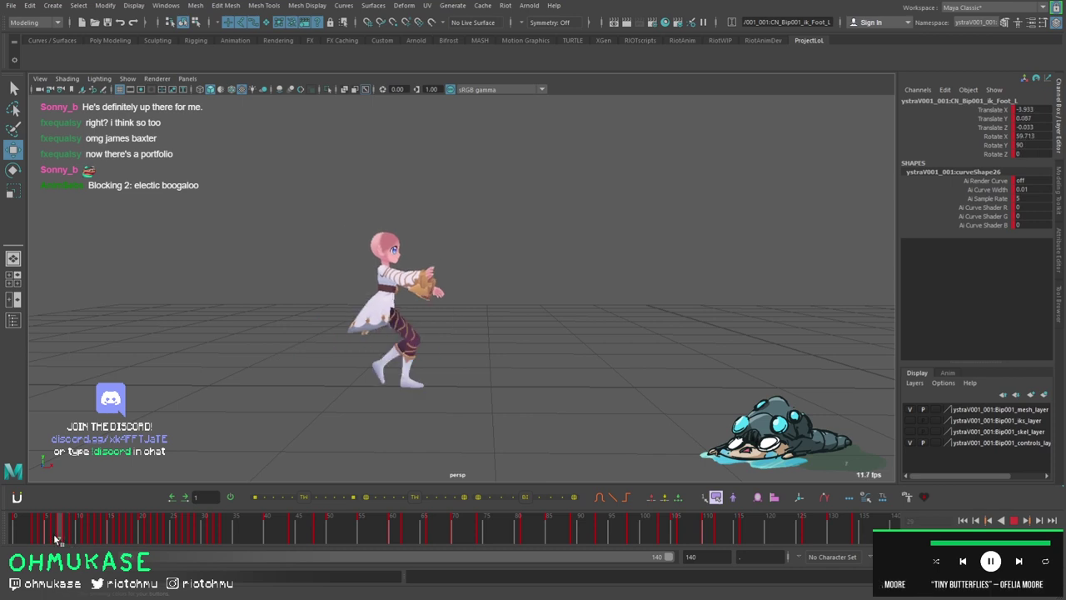
{"action": "scroll", "coordinate": [365, 403], "scroll_direction": "up", "scroll_amount": 3}
{"action": "key", "text": "alt+v"}
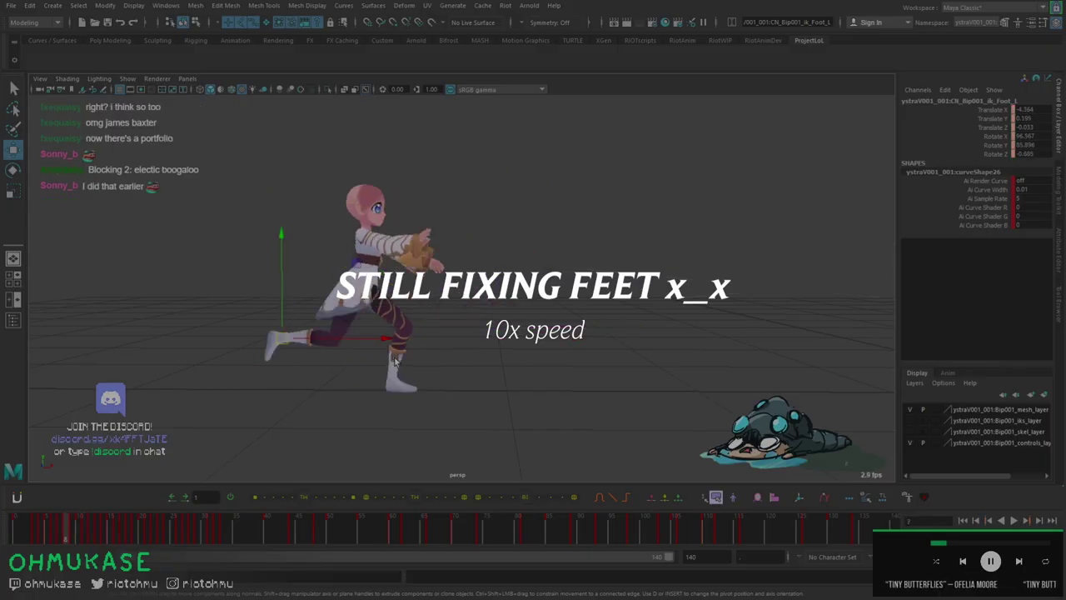
Refine the run-up feet, setting the left IK foot's Rotate X to 79.837 and the right IK foot's Rotate X to 14.84 at frame 4.
{"action": "key", "text": "e"}
{"action": "key", "text": "alt+v"}
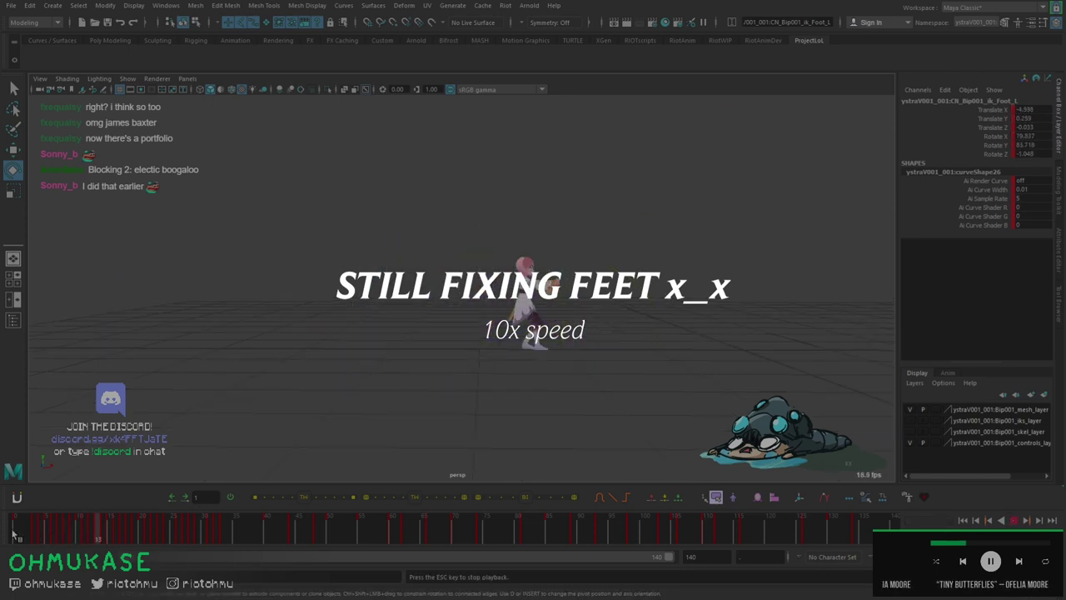
{"action": "key", "text": "alt+v"}
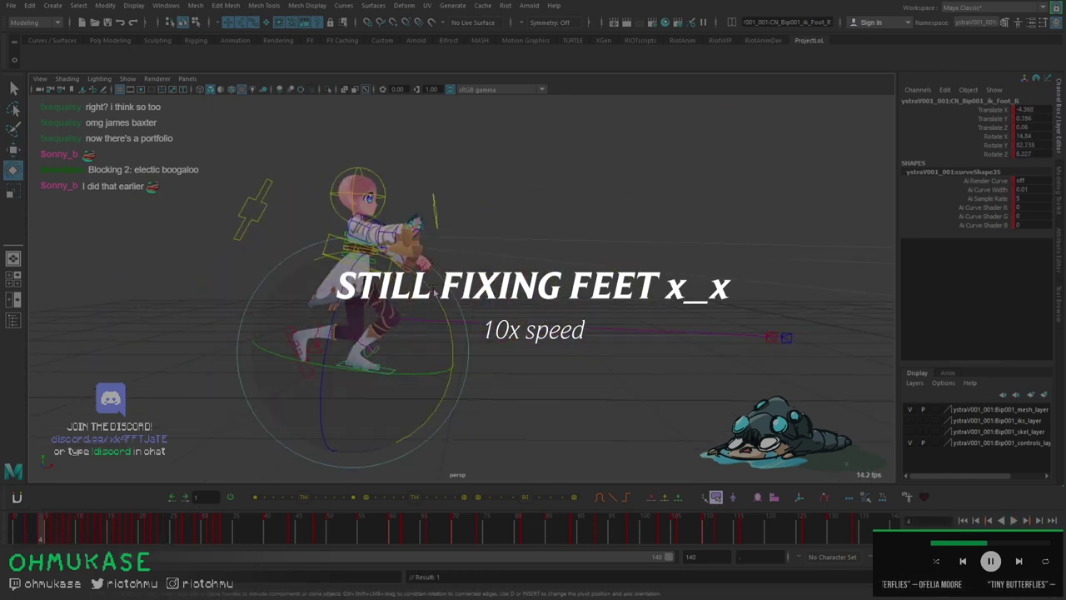
{"action": "key", "text": "w"}
{"action": "key", "text": "alt+v"}
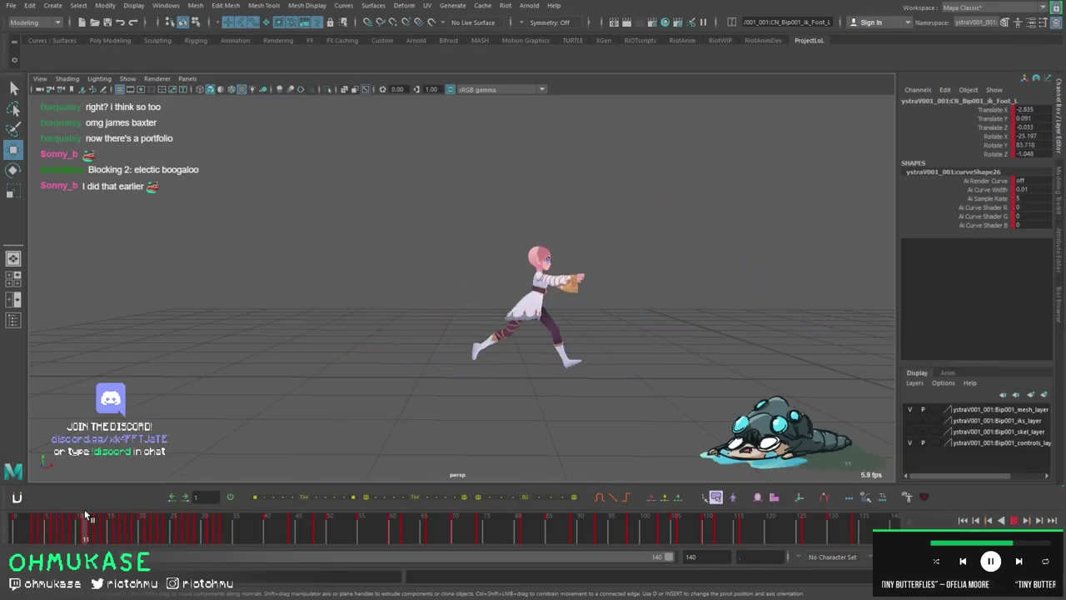
Pose the right IK foot trailing at frame 13, with Translate X -2.627, Translate Y 0.262 and Rotate X 93.164, behind the planted left foot.
{"action": "key", "text": "alt+v"}
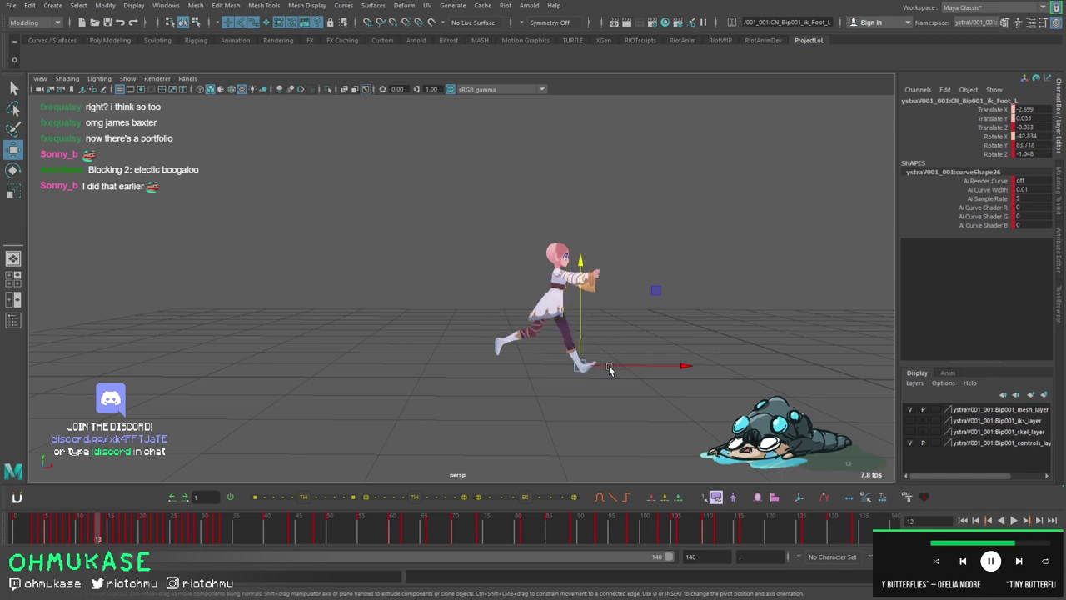
{"action": "key", "text": "f"}
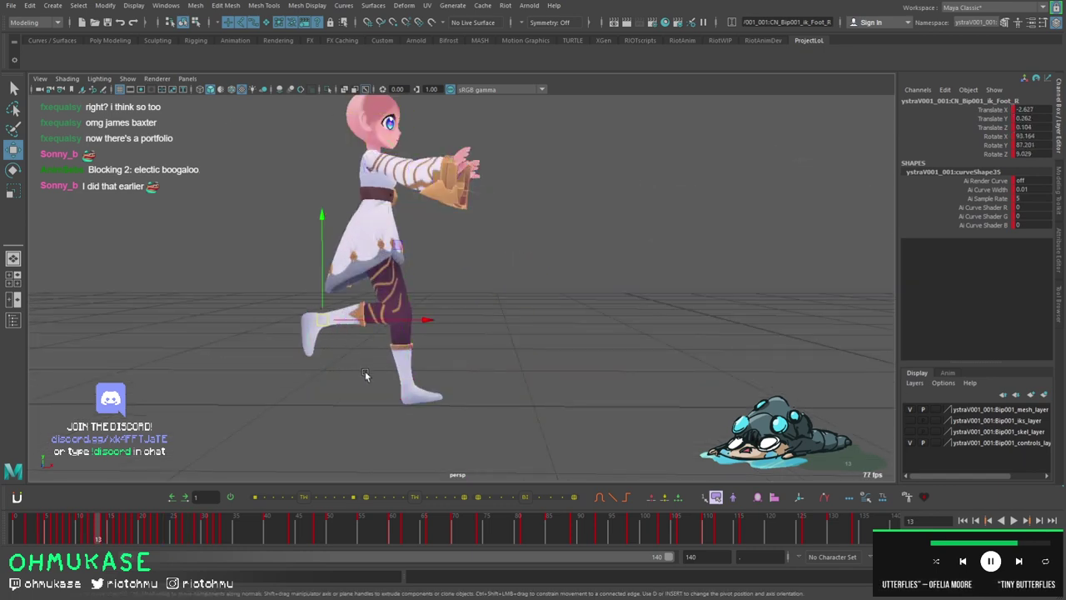
{"action": "scroll", "coordinate": [417, 358], "scroll_direction": "down", "scroll_amount": 5}
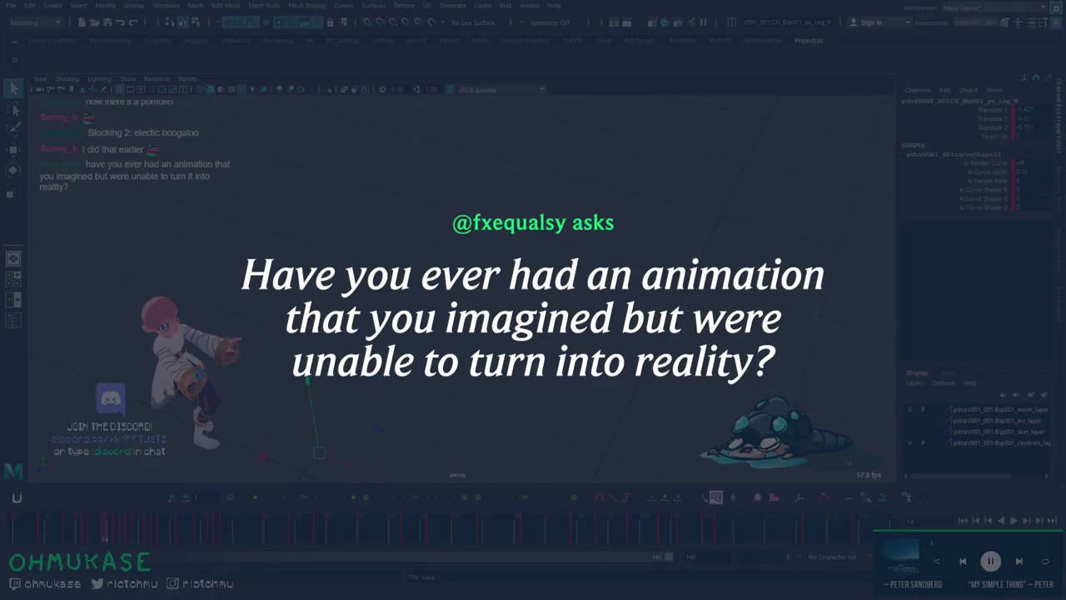
Play the animation from the run-up through the kick and go to frame 48.
{"action": "key", "text": "r"}
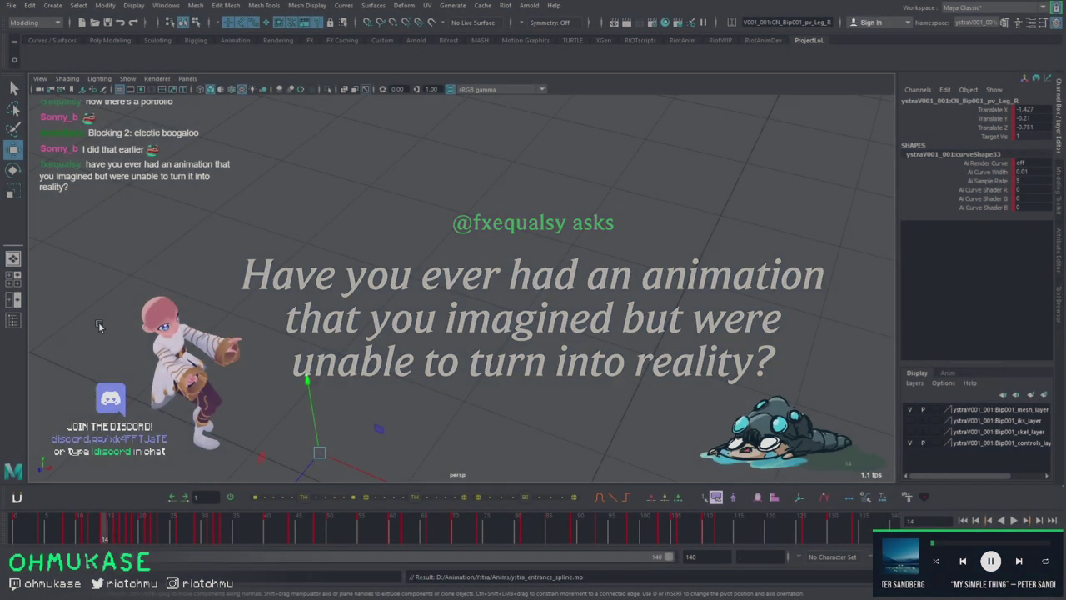
{"action": "key", "text": "alt+v"}
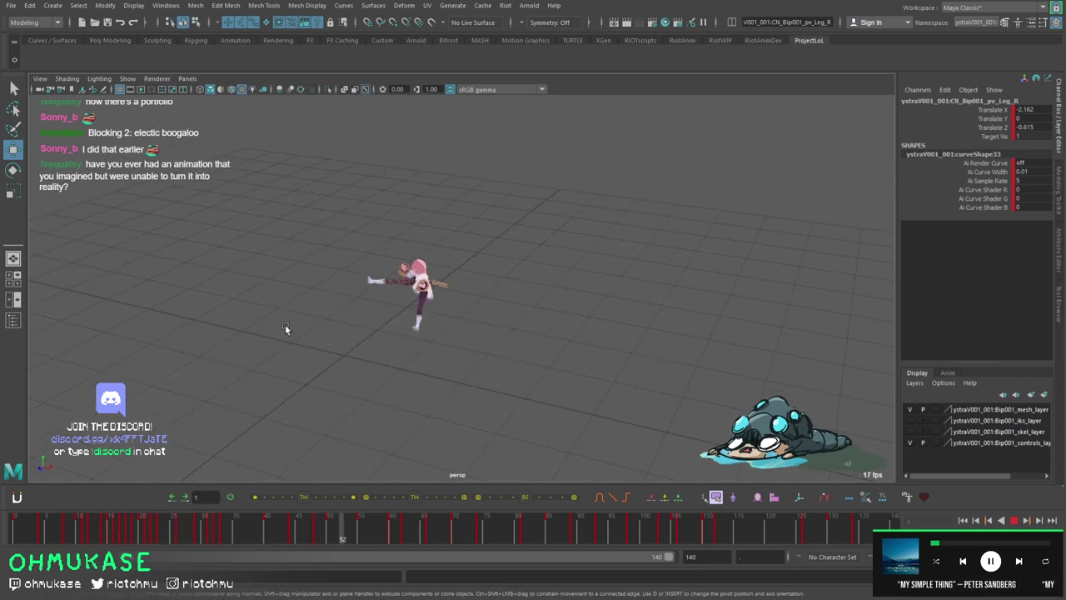
{"action": "key", "text": "alt+v"}
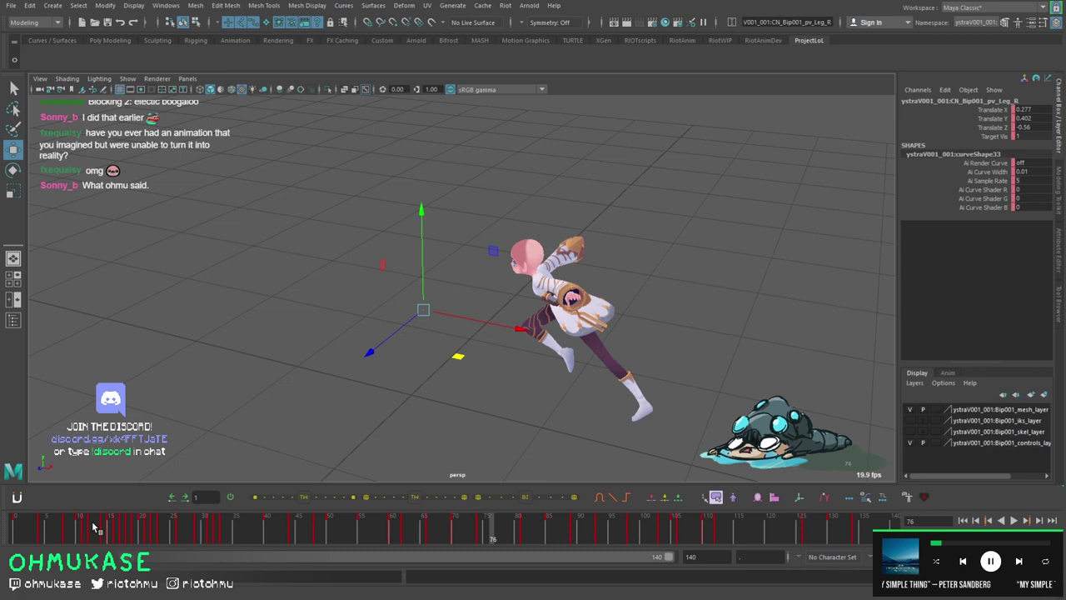
{"action": "key", "text": "alt+v"}
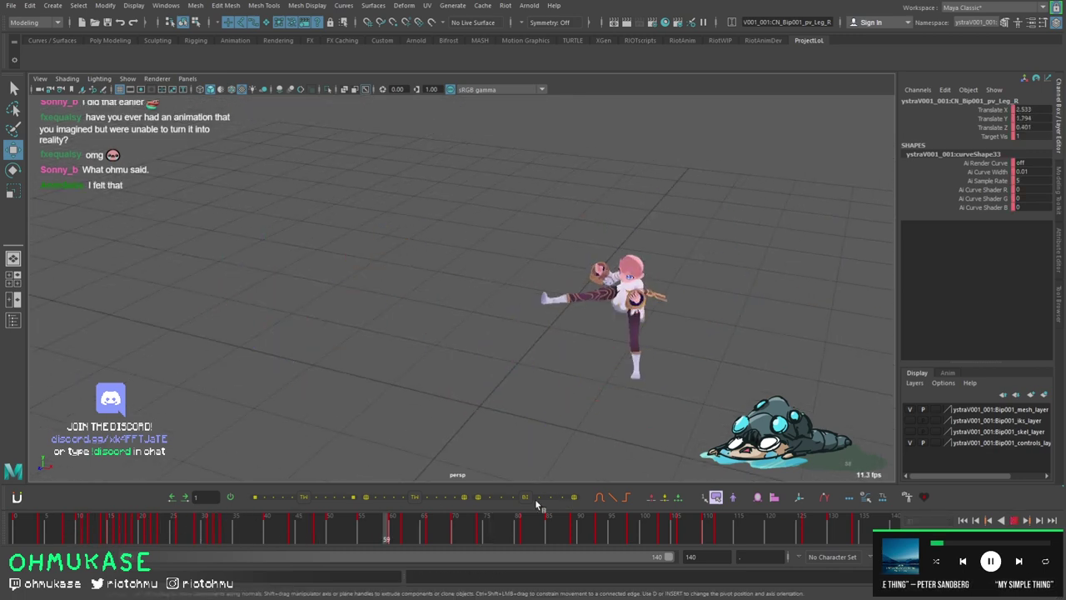
{"action": "left_click", "coordinate": [317, 529]}
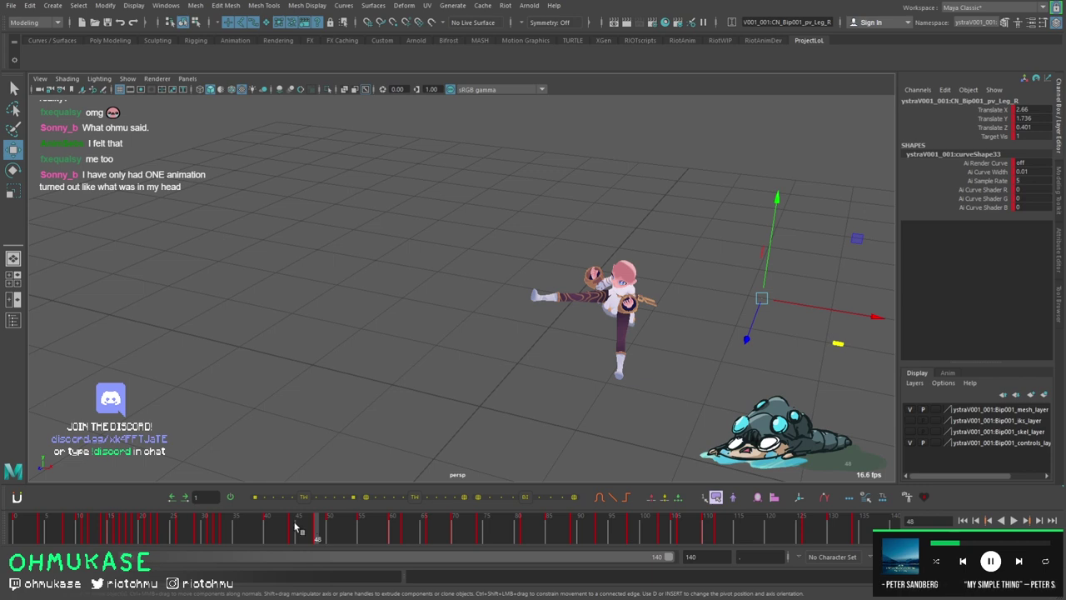
Examine the run-up poses key by key from frame 10 back to the start.
{"action": "left_click_drag", "start_coordinate": [131, 525], "coordinate": [80, 525]}
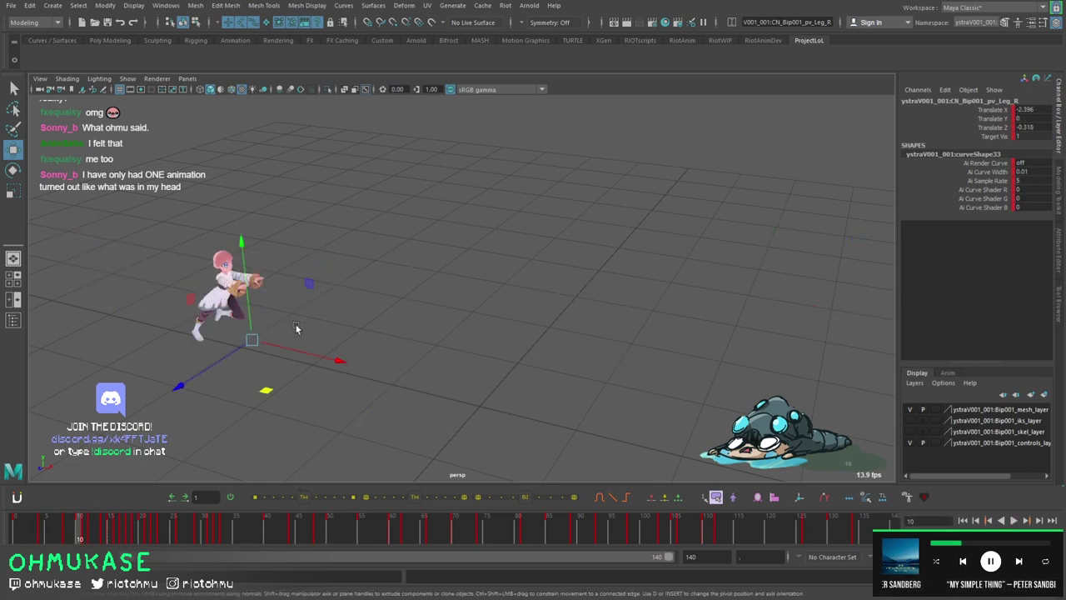
{"action": "left_click_drag", "start_coordinate": [293, 325], "coordinate": [317, 313], "text": "alt"}
{"action": "key", "text": "alt+comma"}
{"action": "right_click_drag", "start_coordinate": [254, 355], "coordinate": [291, 345], "text": "alt"}
{"action": "key", "text": "alt+comma"}
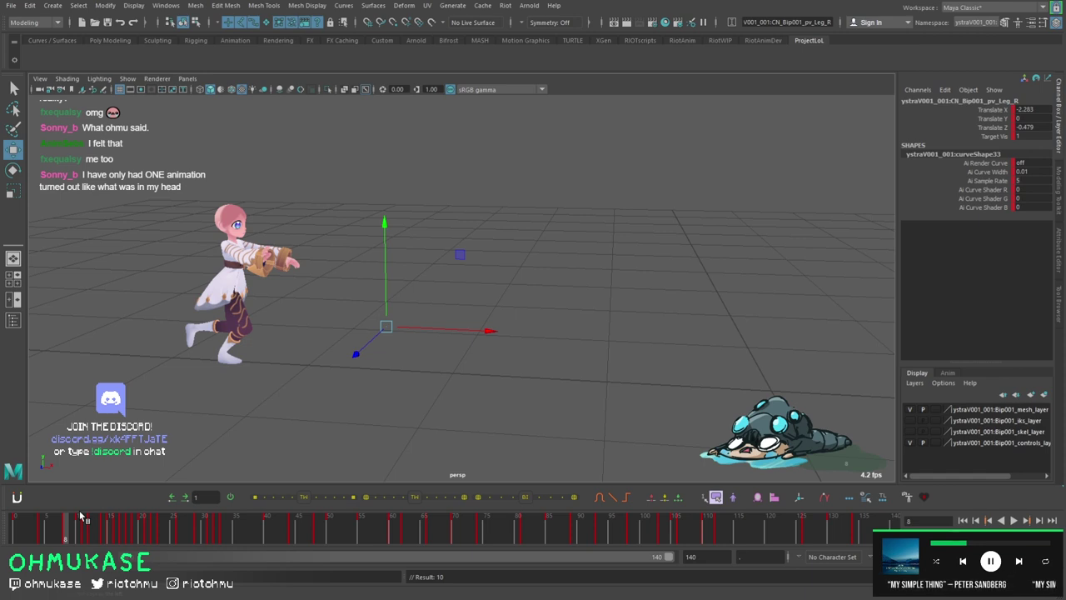
{"action": "key", "text": "alt+comma"}
{"action": "key", "text": "alt+comma"}
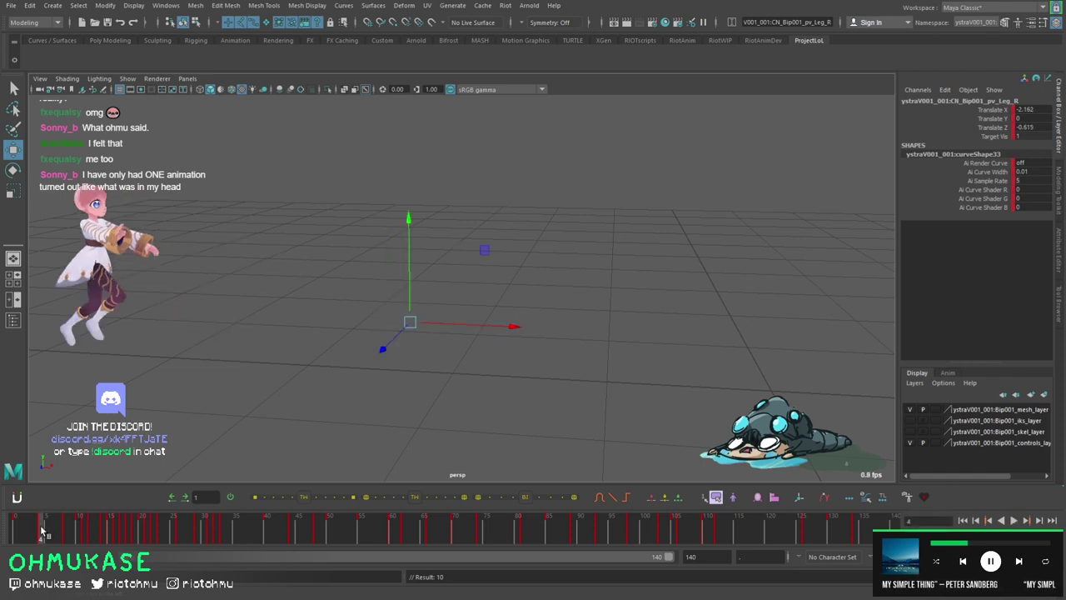
{"action": "key", "text": "alt+comma"}
{"action": "key", "text": "alt+comma"}
Review the run-up and jump by playing them repeatedly and scrubbing between about frames 9 and 21.
{"action": "key", "text": "alt+v"}
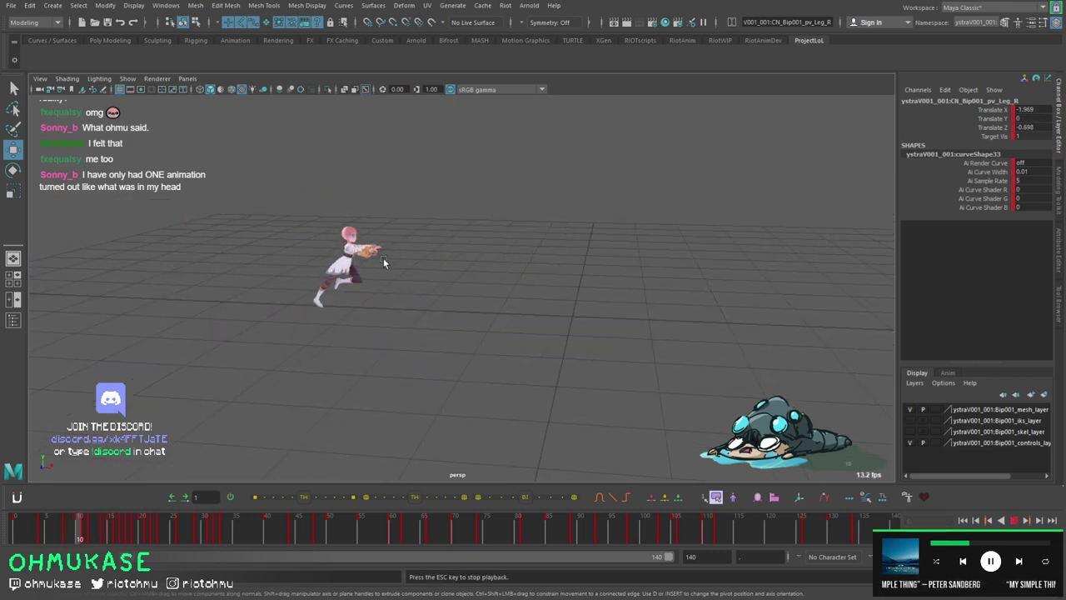
{"action": "left_click_drag", "start_coordinate": [165, 541], "coordinate": [90, 534]}
{"action": "key", "text": "Escape"}
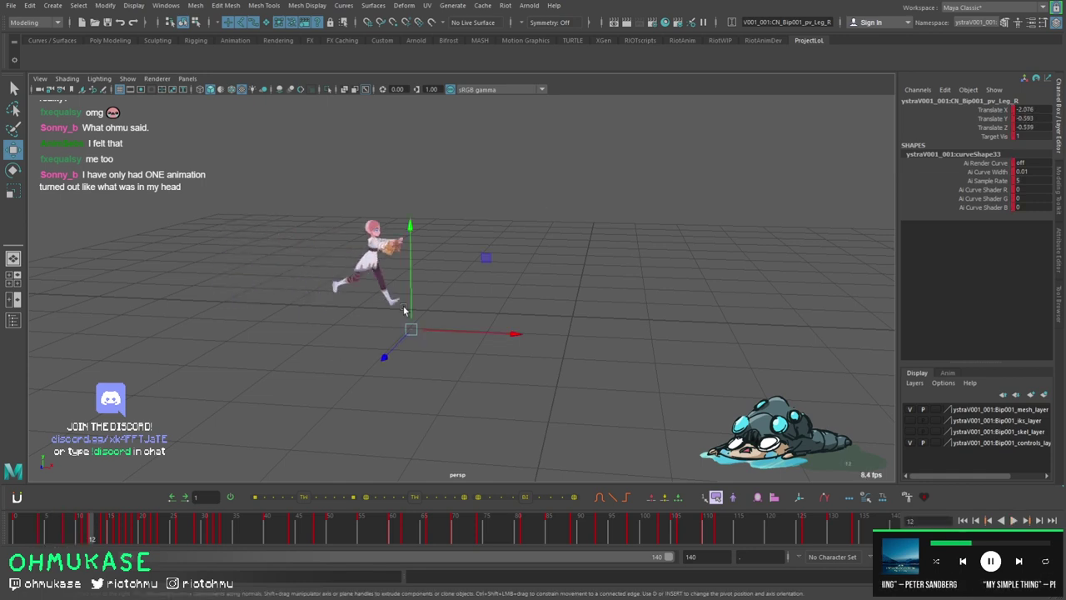
{"action": "key", "text": "alt+v"}
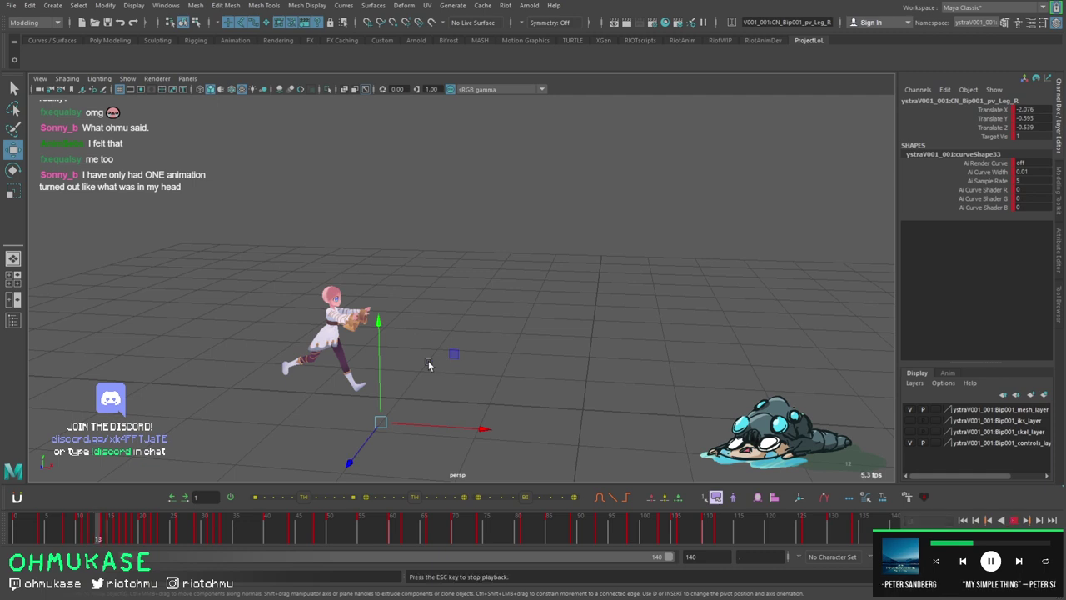
{"action": "left_click_drag", "start_coordinate": [62, 533], "coordinate": [148, 526]}
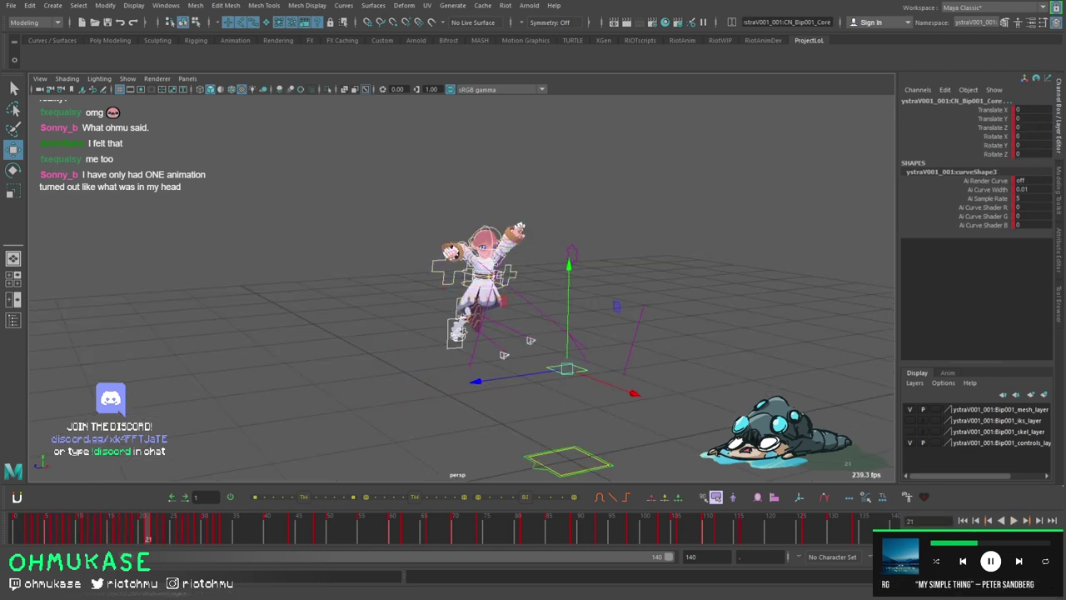
{"action": "left_click", "coordinate": [433, 268]}
{"action": "key", "text": "alt+v"}
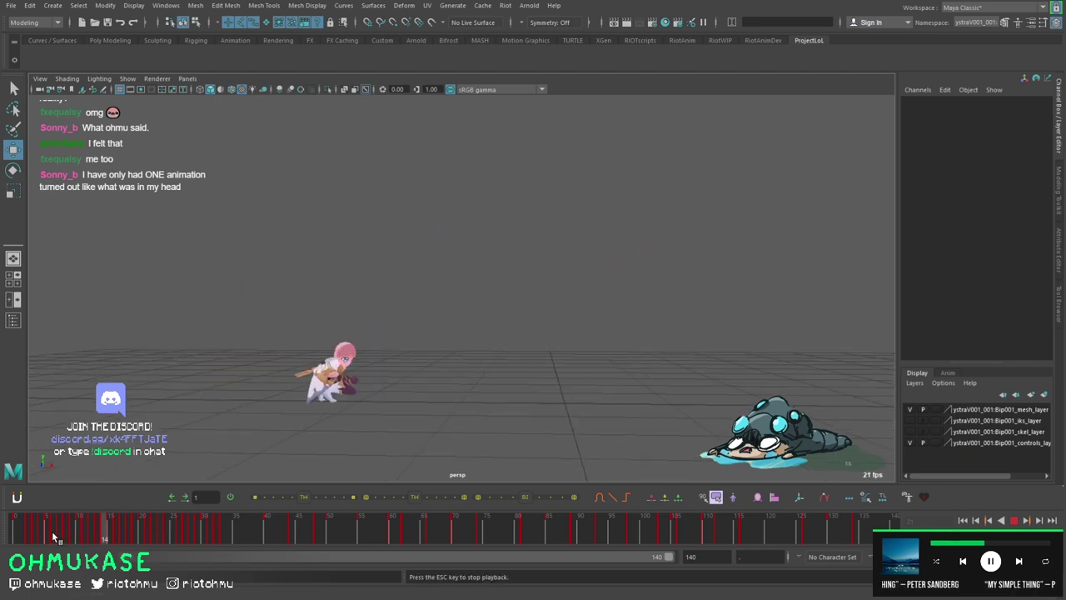
{"action": "mouse_move", "coordinate": [104, 533]}
{"action": "left_mouse_down"}
{"action": "mouse_move", "coordinate": [140, 533]}
{"action": "mouse_move", "coordinate": [74, 533]}
{"action": "left_mouse_up"}
Select the center of gravity control, play the run-up again, and show the control's curves in the Graph Editor at frame 12.
{"action": "left_click_drag", "start_coordinate": [333, 409], "coordinate": [171, 314]}
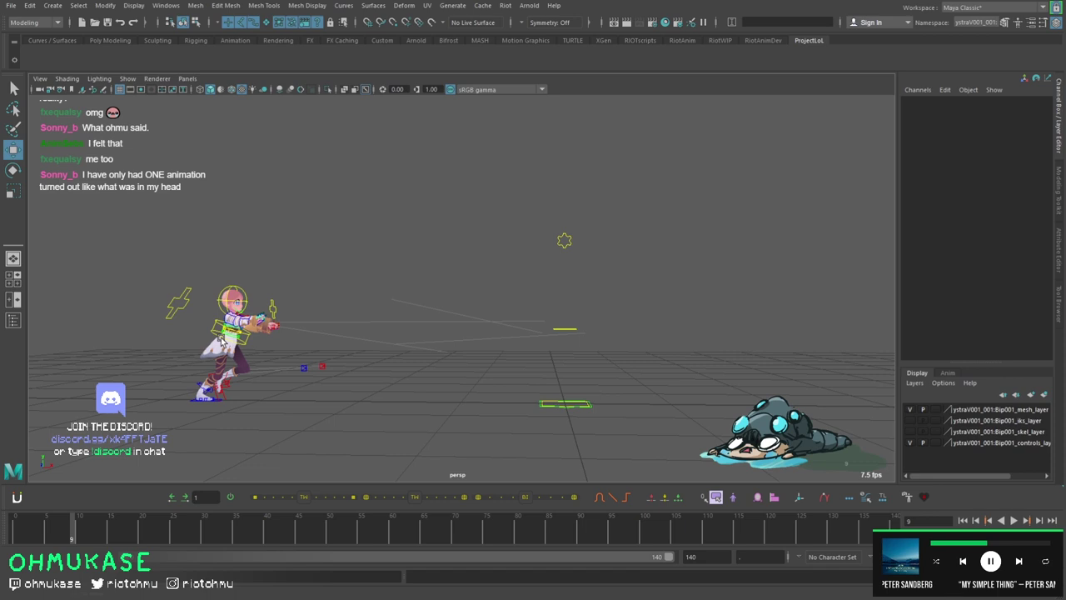
{"action": "left_click", "coordinate": [178, 304]}
{"action": "key", "text": "alt+v"}
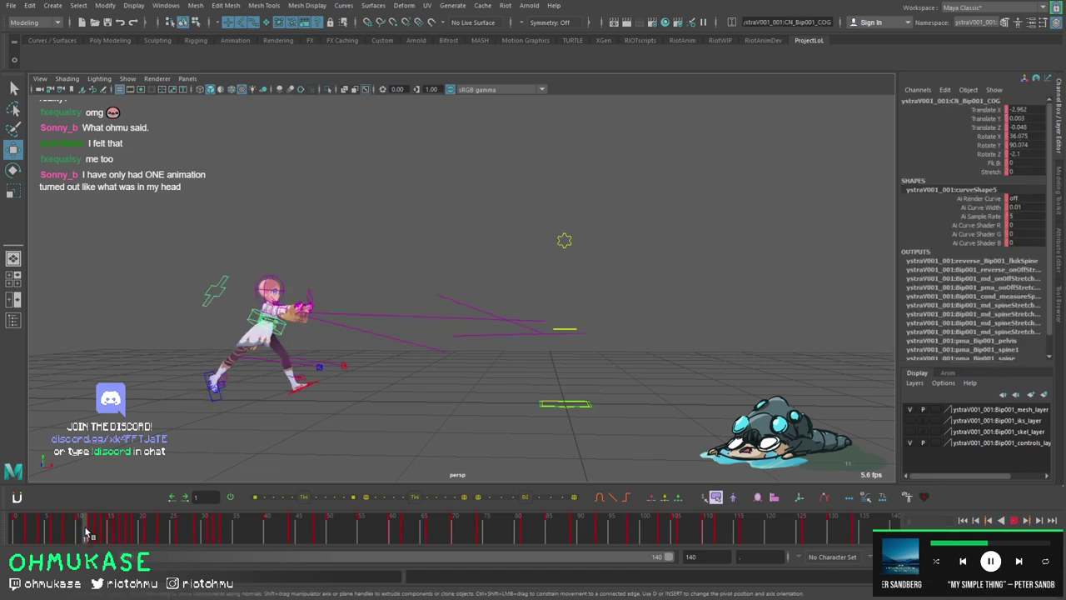
{"action": "mouse_move", "coordinate": [86, 533]}
{"action": "left_mouse_down"}
{"action": "mouse_move", "coordinate": [131, 533]}
{"action": "mouse_move", "coordinate": [77, 529]}
{"action": "mouse_move", "coordinate": [91, 533]}
{"action": "left_mouse_up"}
{"action": "key", "text": "alt+v"}
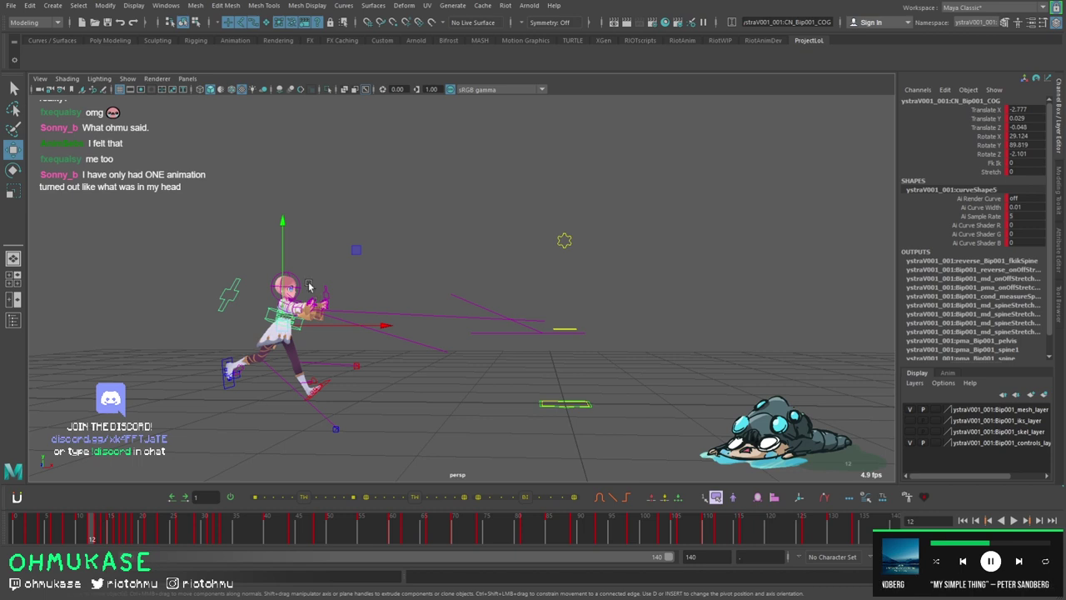
{"action": "key", "text": "shift+g"}
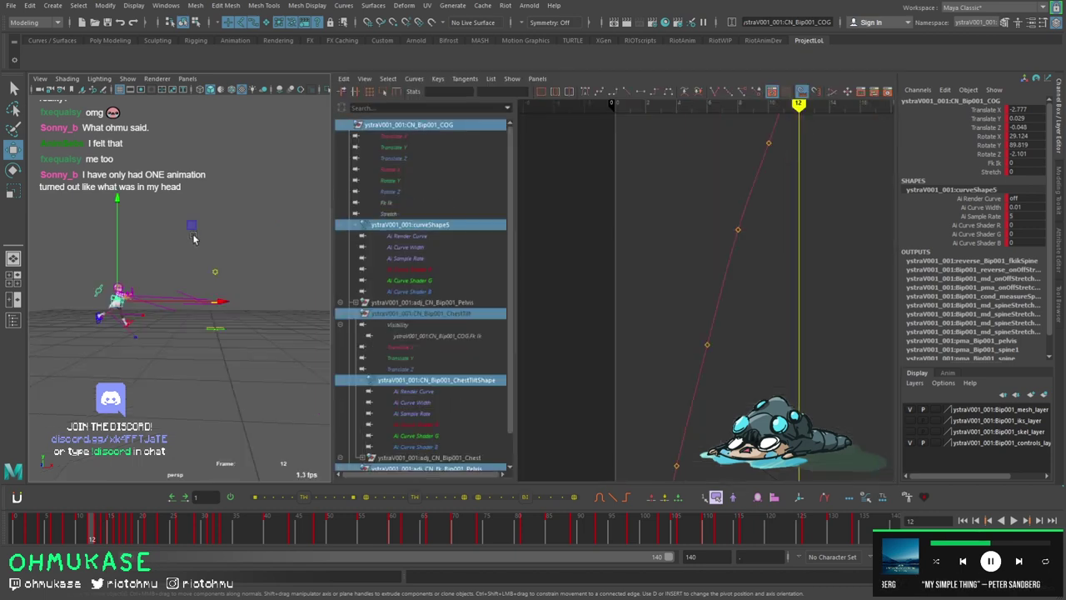
Smooth the center of gravity's Translate X curve between about frames 12 and 17.
{"action": "left_click", "coordinate": [391, 138]}
{"action": "key", "text": "f"}
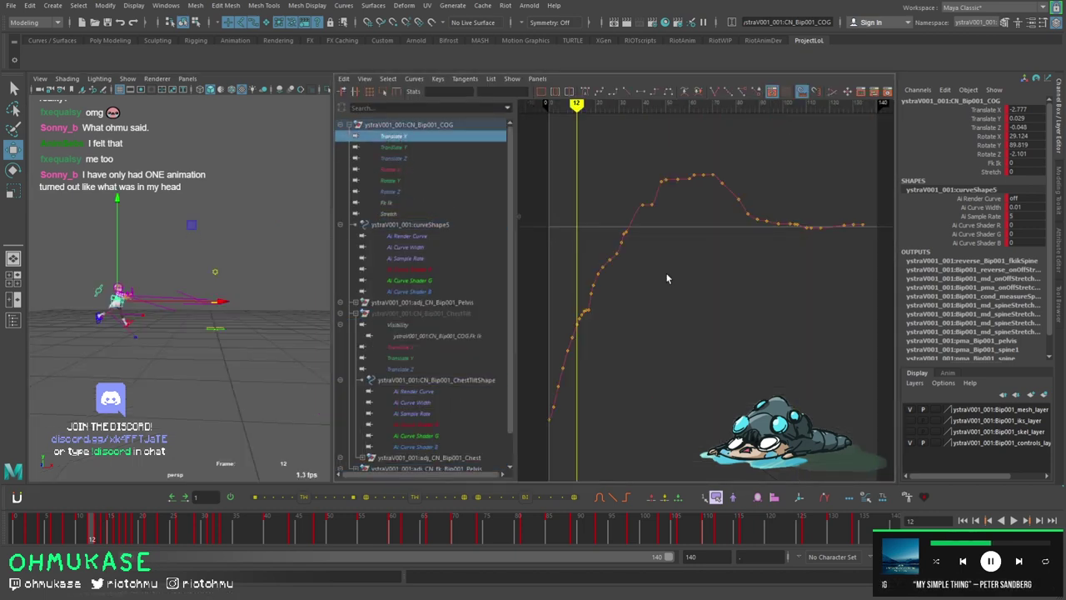
{"action": "right_click_drag", "start_coordinate": [666, 279], "coordinate": [674, 303], "text": "alt"}
{"action": "key", "text": "period"}
{"action": "key", "text": "period"}
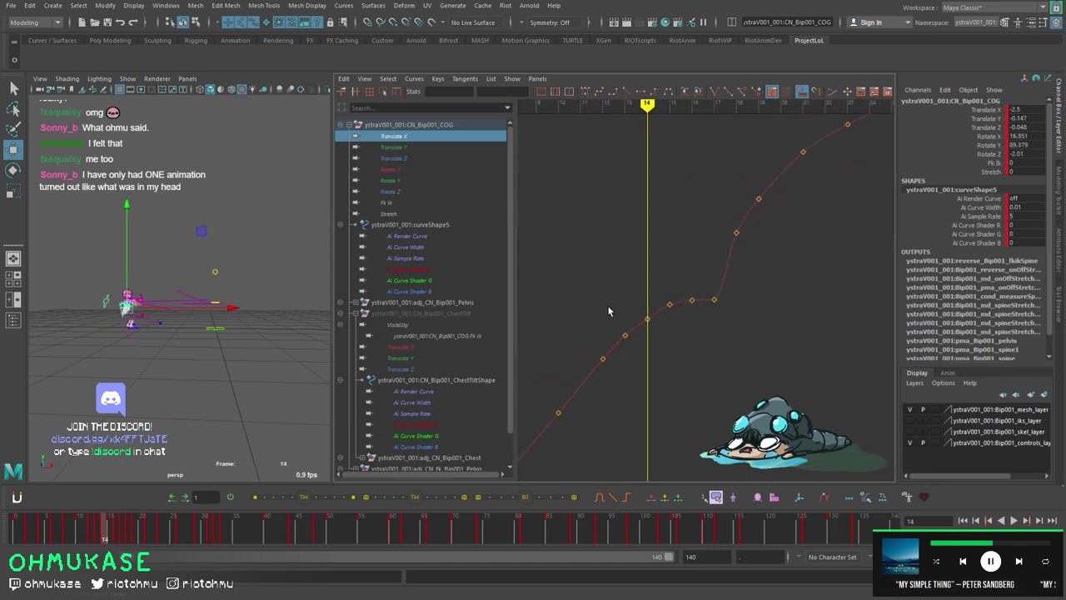
{"action": "right_click_drag", "start_coordinate": [609, 307], "coordinate": [683, 250], "text": "alt"}
{"action": "left_click_drag", "start_coordinate": [695, 224], "coordinate": [722, 268]}
{"action": "key", "text": "period"}
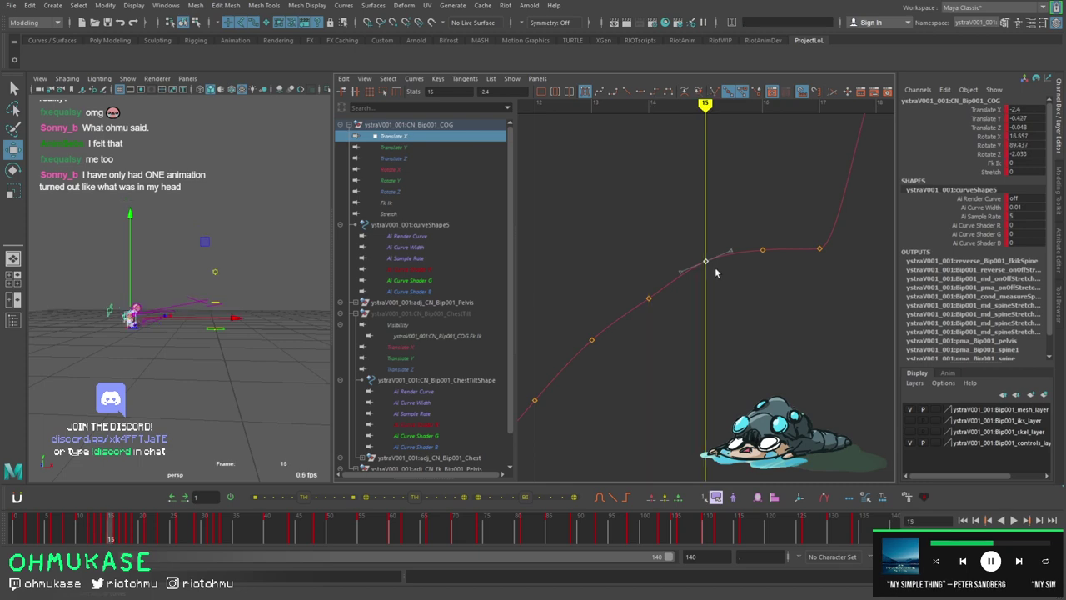
{"action": "key", "text": "period"}
{"action": "key", "text": "ctrl+z"}
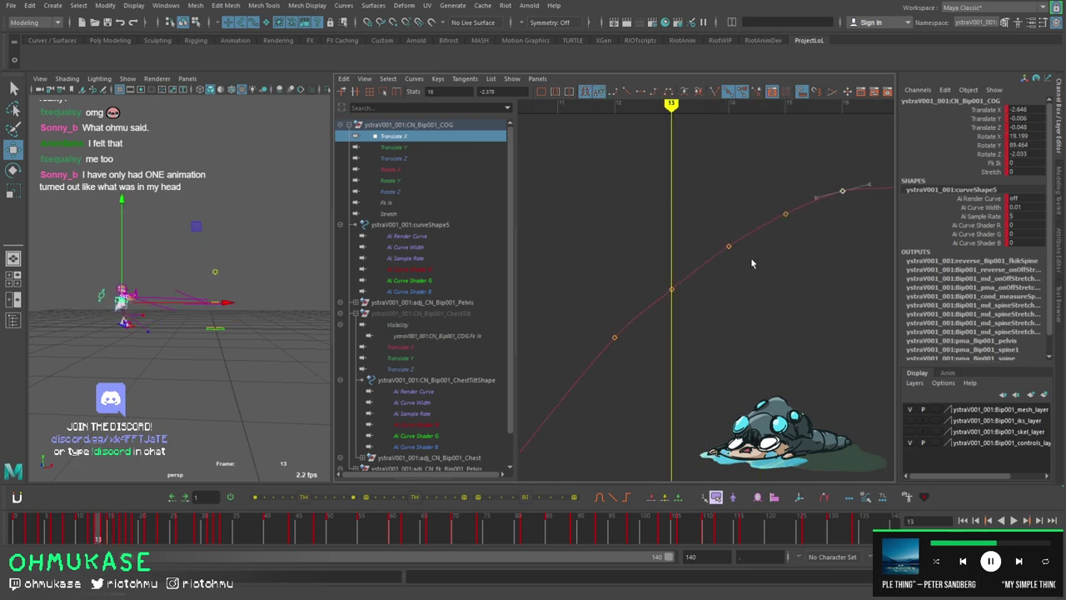
{"action": "key", "text": "ctrl+z"}
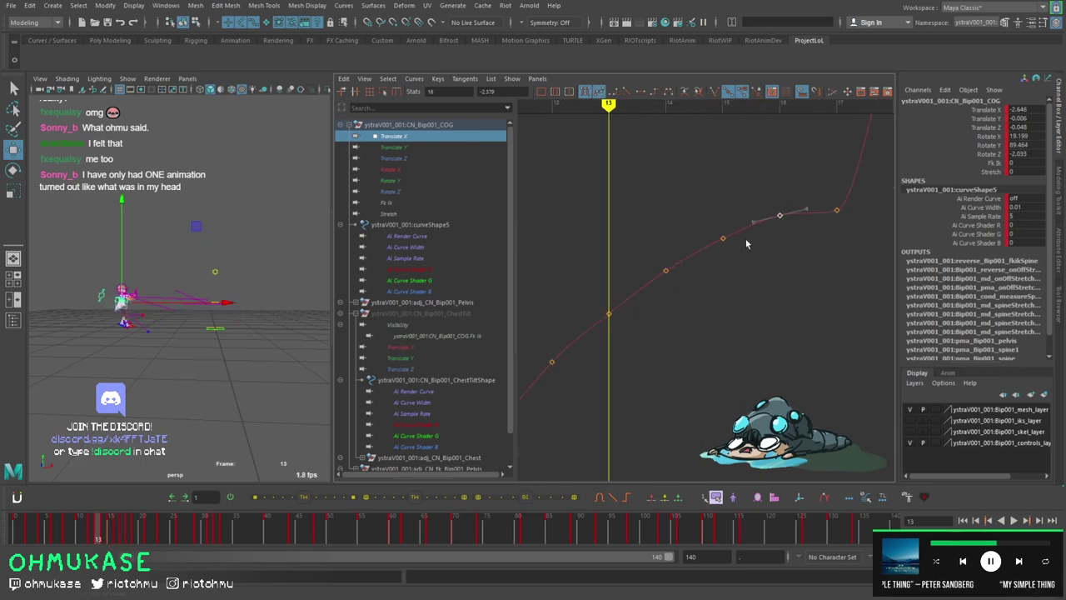
Save the scene and review the run-up in the enlarged viewport, playing it and scrubbing between about frames 11 and 20.
{"action": "key", "text": "space"}
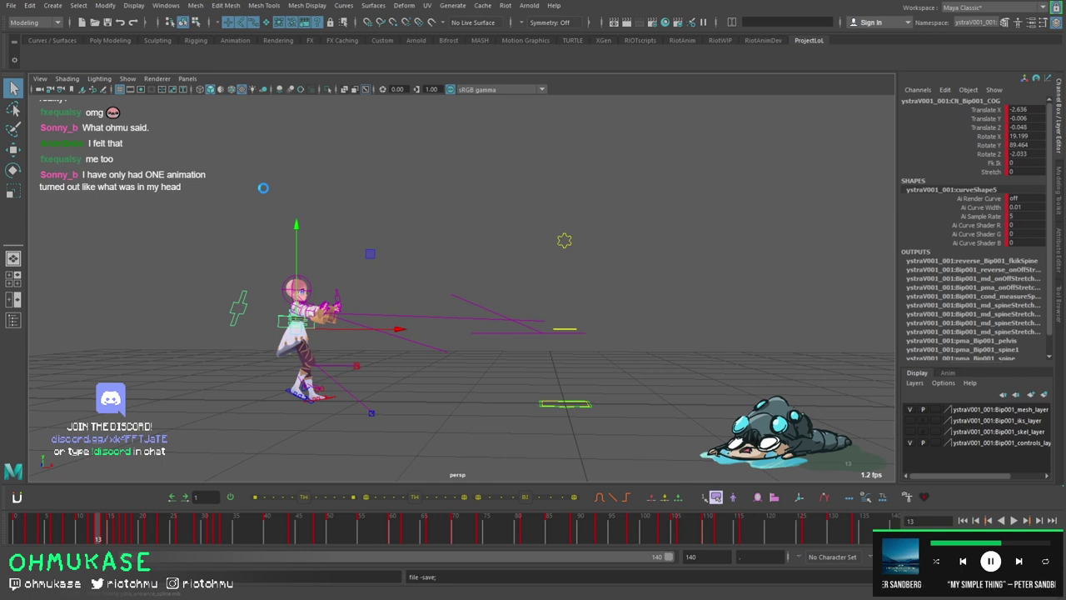
{"action": "key", "text": "w"}
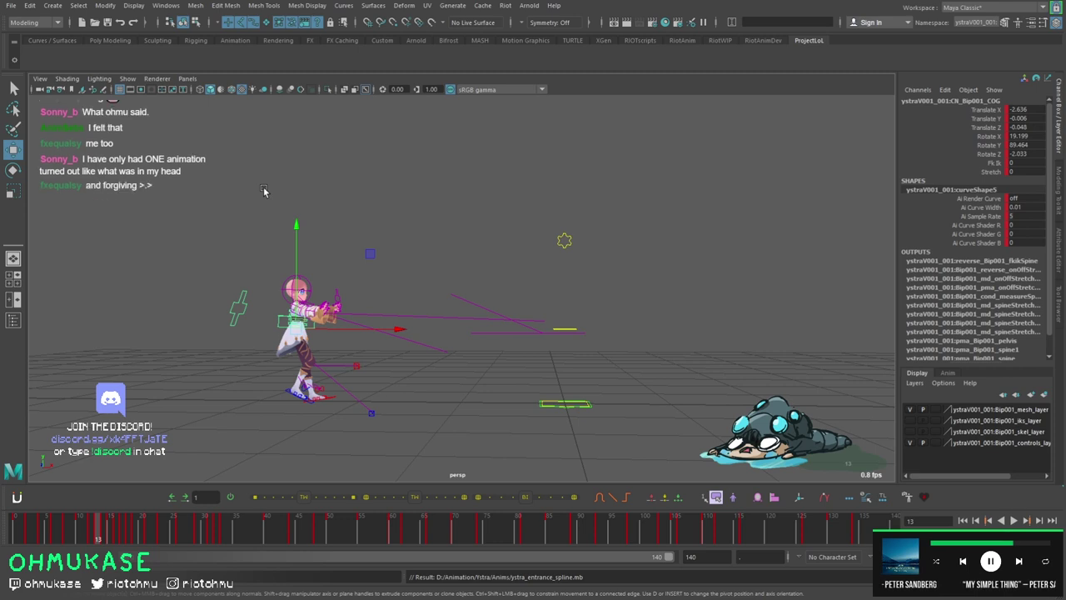
{"action": "key", "text": "alt+v"}
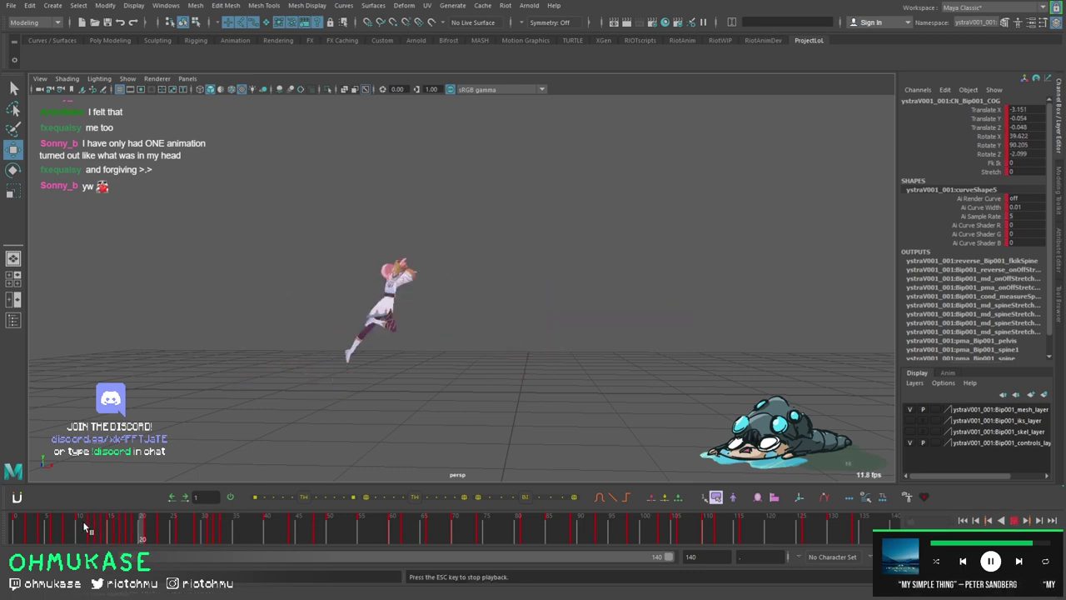
{"action": "left_click_drag", "start_coordinate": [83, 524], "coordinate": [136, 525]}
{"action": "key", "text": "period"}
{"action": "key", "text": "period"}
{"action": "key", "text": "period"}
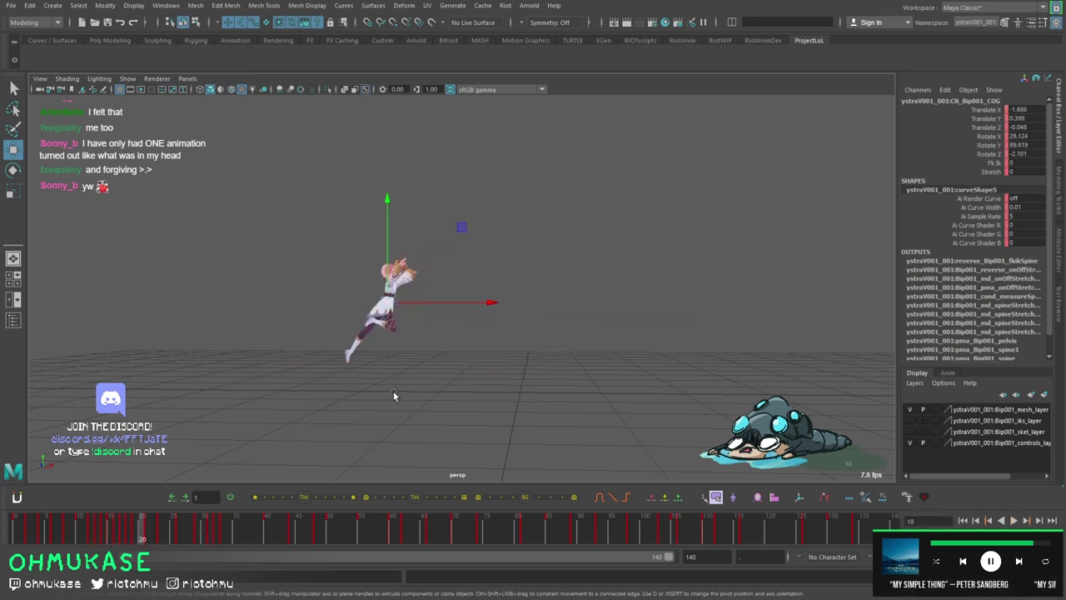
Play the animation from the run-up into the jump and kick, and scrub between about frames 16 and 31.
{"action": "key", "text": "alt+v"}
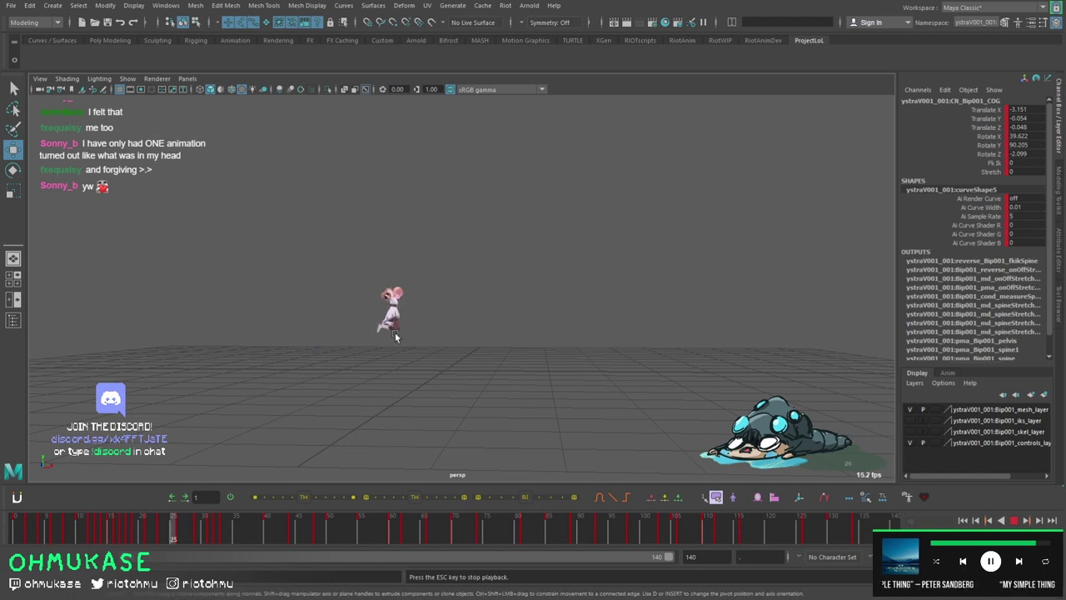
{"action": "key", "text": "Escape"}
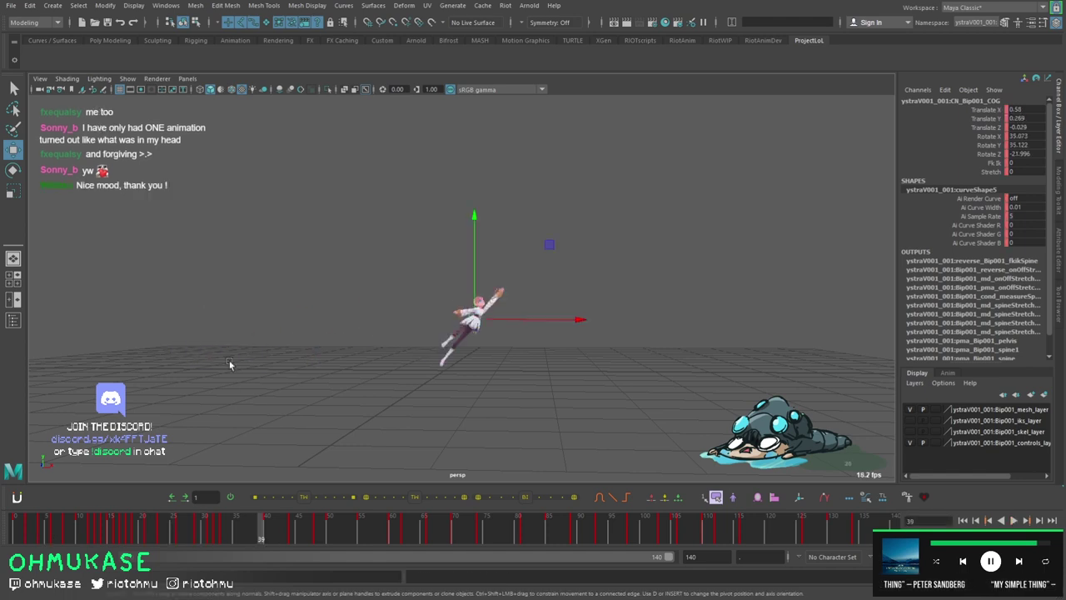
{"action": "left_click", "coordinate": [45, 537]}
{"action": "key", "text": "alt+v"}
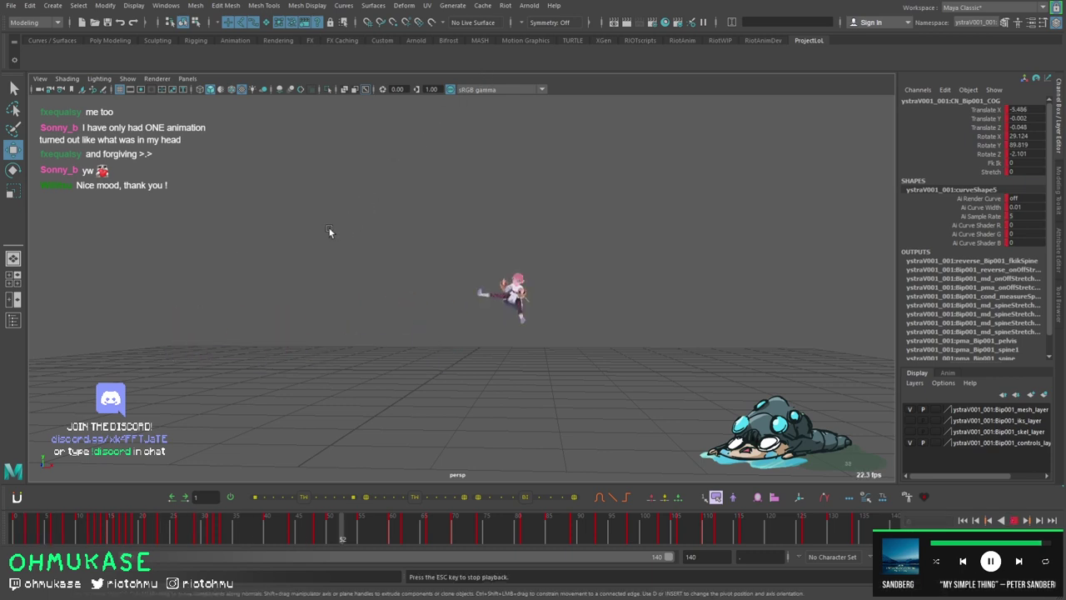
{"action": "key", "text": "Escape"}
{"action": "mouse_move", "coordinate": [116, 529]}
{"action": "left_mouse_down"}
{"action": "mouse_move", "coordinate": [286, 537]}
{"action": "mouse_move", "coordinate": [250, 534]}
{"action": "mouse_move", "coordinate": [530, 529]}
{"action": "mouse_move", "coordinate": [614, 516]}
{"action": "mouse_move", "coordinate": [228, 536]}
{"action": "mouse_move", "coordinate": [103, 529]}
{"action": "mouse_move", "coordinate": [210, 531]}
{"action": "left_mouse_up"}
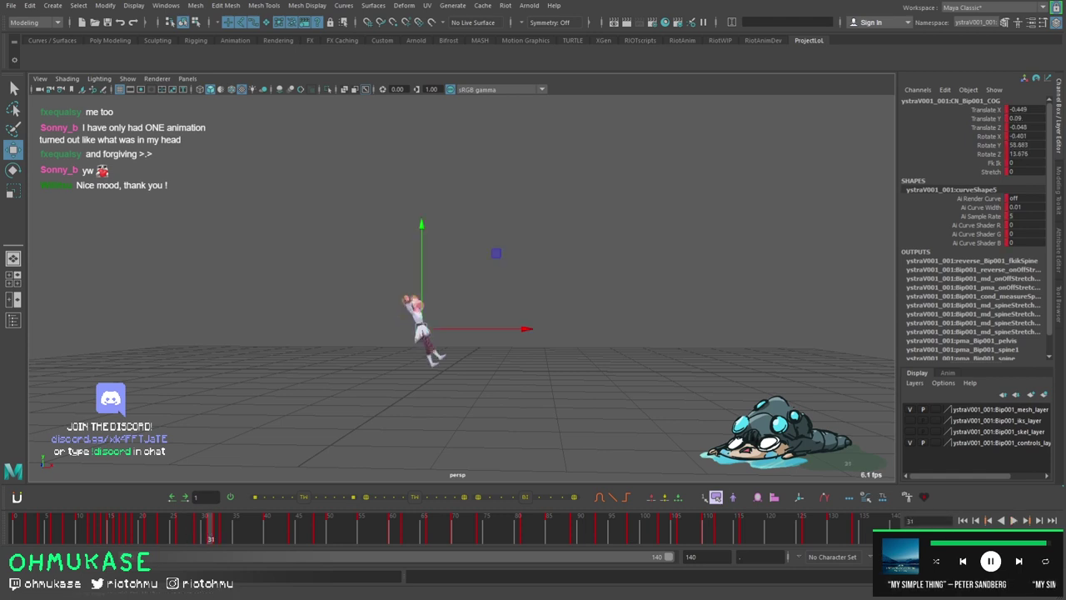
Limit the playback range to frames 30–60 and play the crouch and take-off repeatedly.
{"action": "key", "text": "alt+shift+s"}
{"action": "left_click_drag", "start_coordinate": [44, 537], "coordinate": [255, 531]}
{"action": "key", "text": "alt+shift+e"}
{"action": "key", "text": "alt+v"}
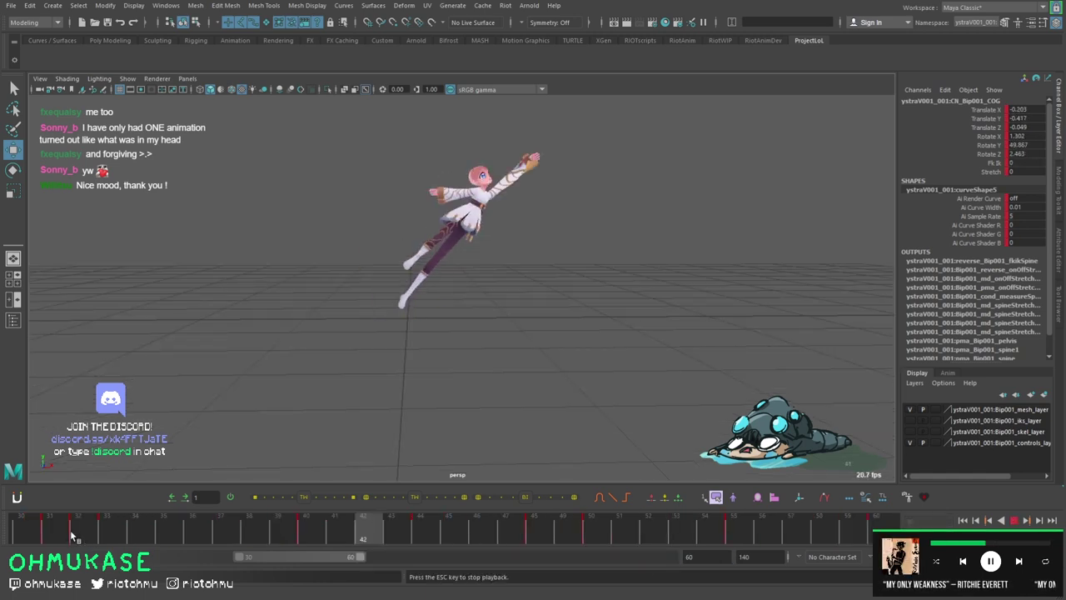
{"action": "key", "text": "Escape"}
{"action": "key", "text": "alt+v"}
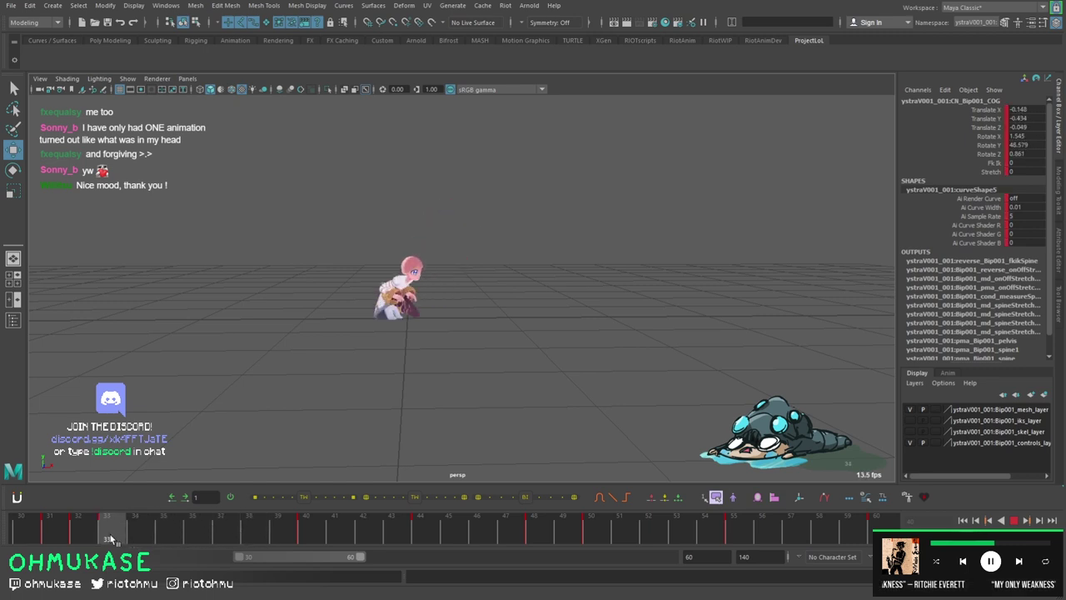
Examine the take-off poses by scrubbing and comparing frames 33, 36, 38 and 40.
{"action": "mouse_move", "coordinate": [111, 539]}
{"action": "left_mouse_down"}
{"action": "mouse_move", "coordinate": [50, 539]}
{"action": "mouse_move", "coordinate": [304, 540]}
{"action": "left_mouse_up"}
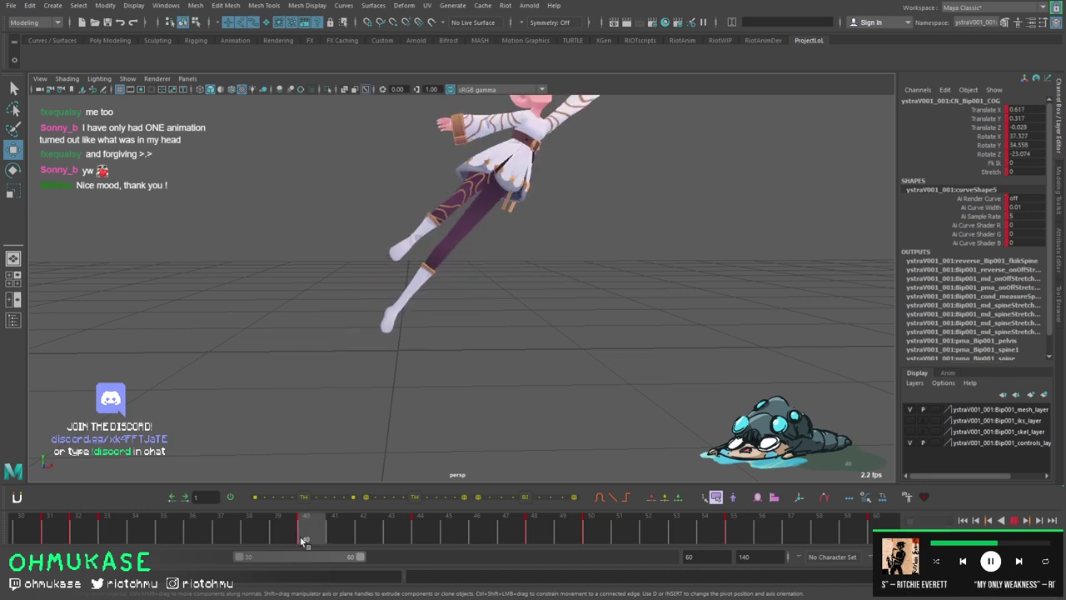
{"action": "mouse_move", "coordinate": [466, 250]}
{"action": "left_mouse_down", "text": "alt"}
{"action": "mouse_move", "coordinate": [531, 246]}
{"action": "mouse_move", "coordinate": [454, 254]}
{"action": "left_mouse_up", "text": "alt"}
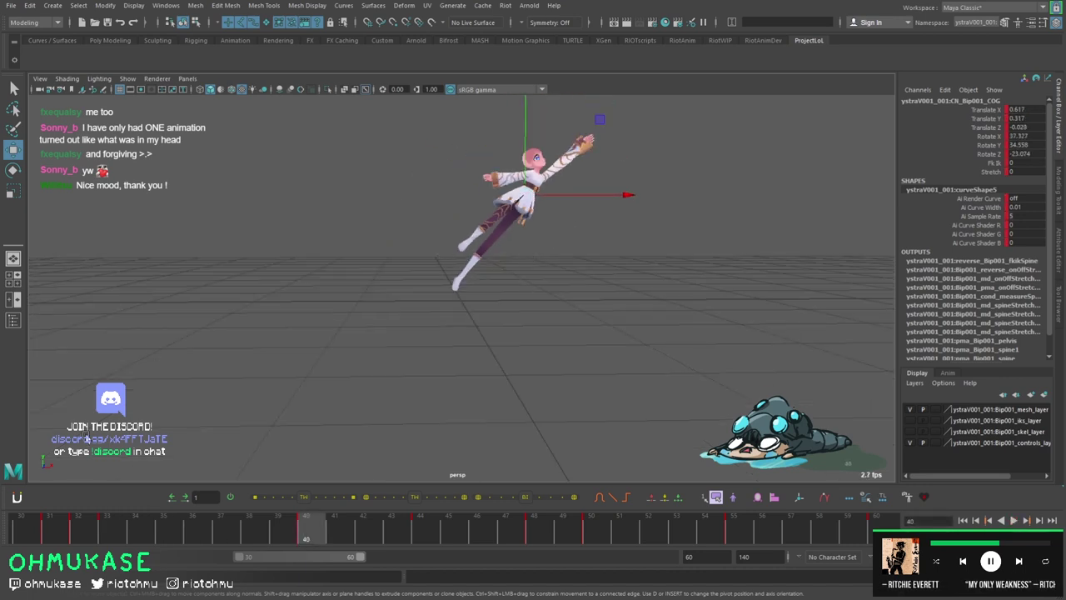
{"action": "left_click", "coordinate": [108, 539]}
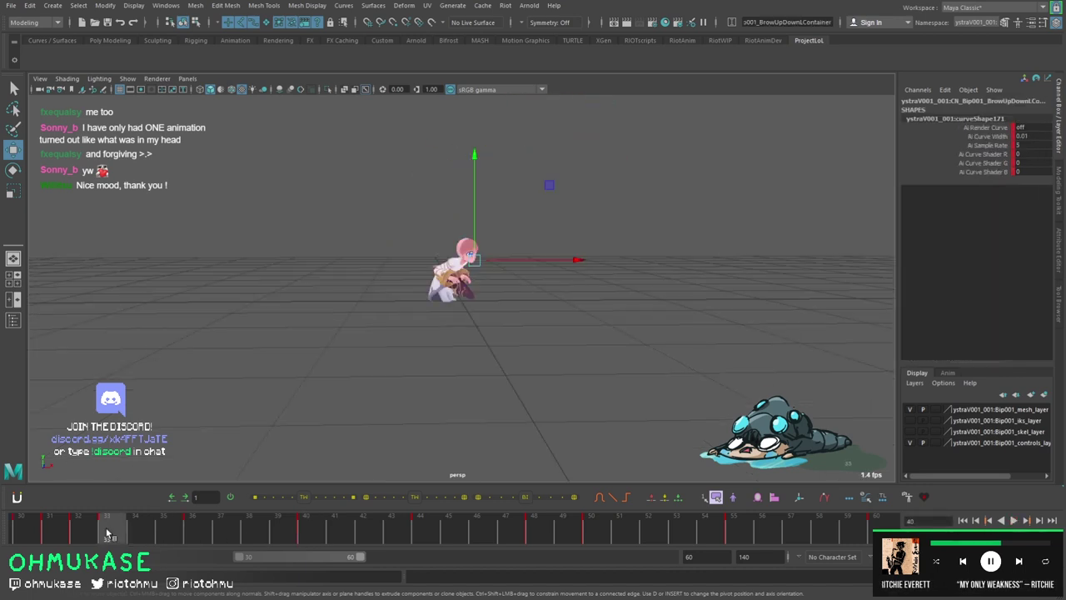
{"action": "left_click", "coordinate": [197, 531]}
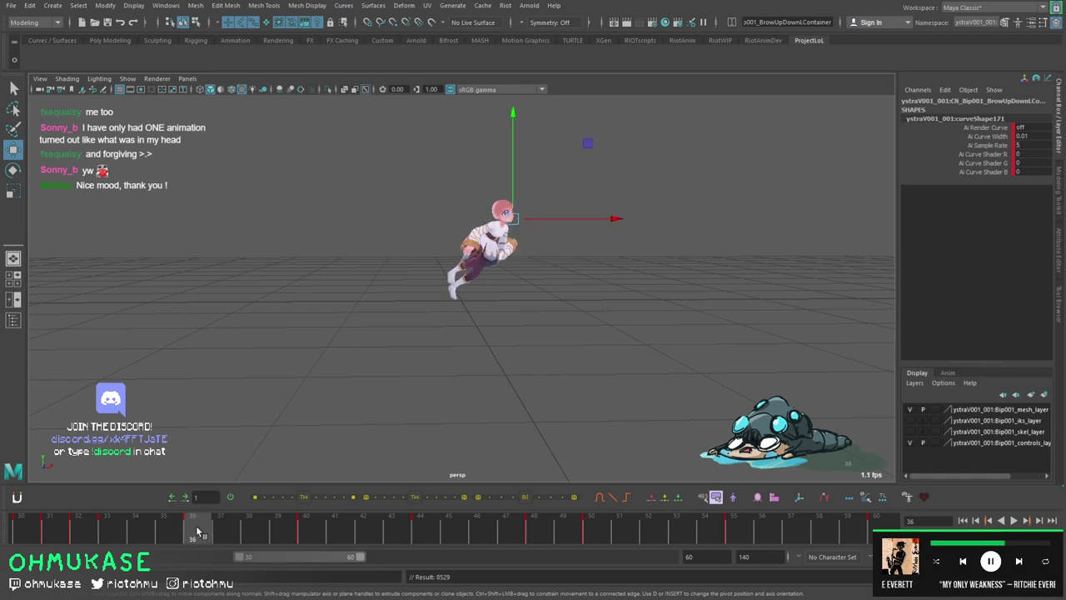
{"action": "key", "text": "alt+v"}
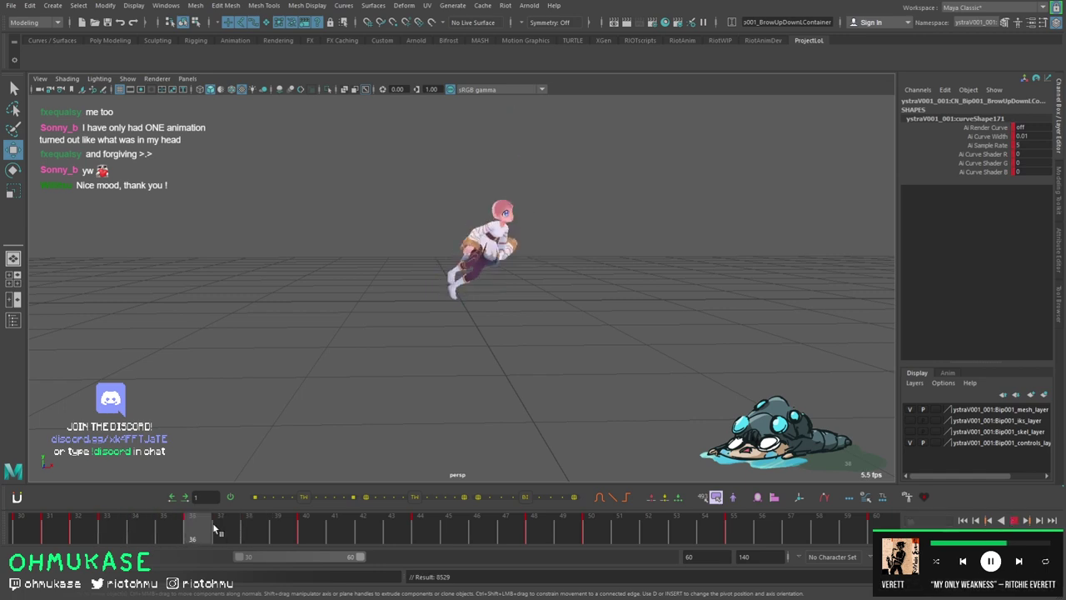
{"action": "left_click", "coordinate": [247, 531]}
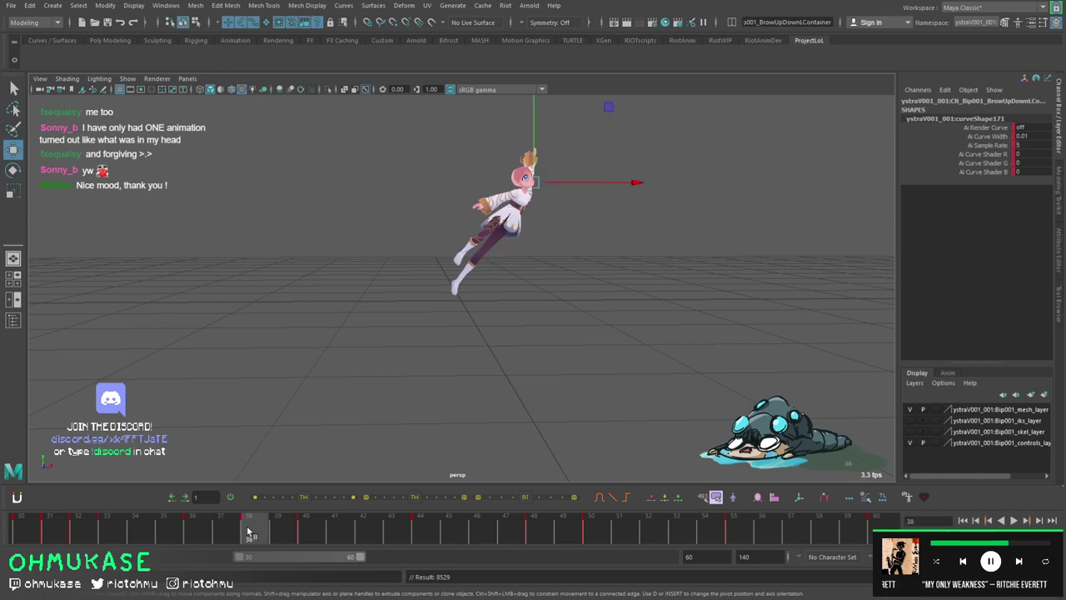
Undo the last change and check the crouch and take-off by stepping through the keys, playing and scrubbing frames 33 to 38.
{"action": "key", "text": "ctrl+z"}
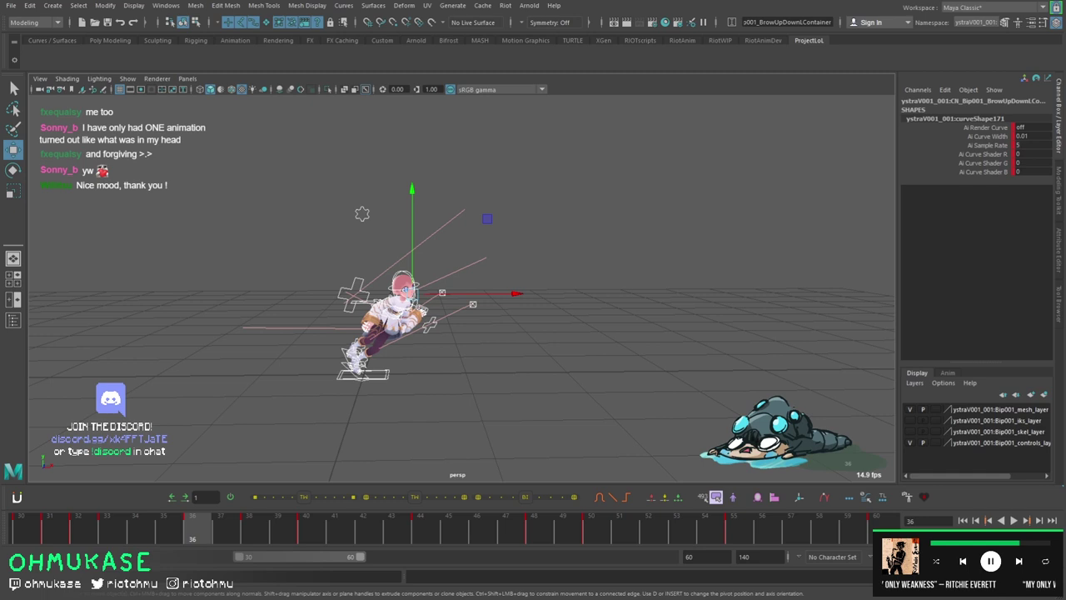
{"action": "key", "text": "comma"}
{"action": "key", "text": "comma"}
{"action": "key", "text": "period"}
{"action": "key", "text": "comma"}
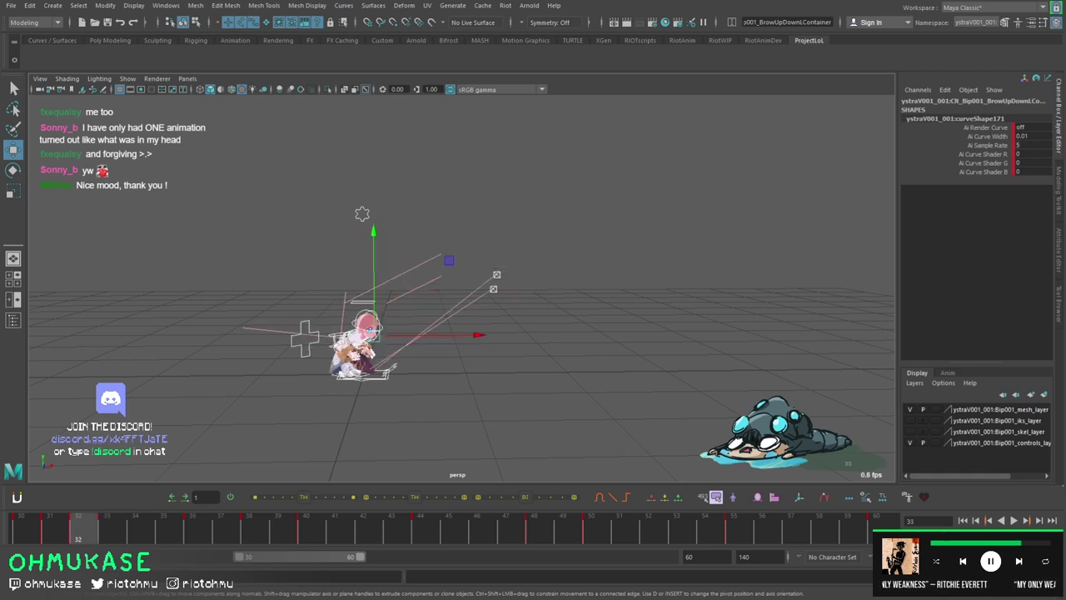
{"action": "key", "text": "alt+v"}
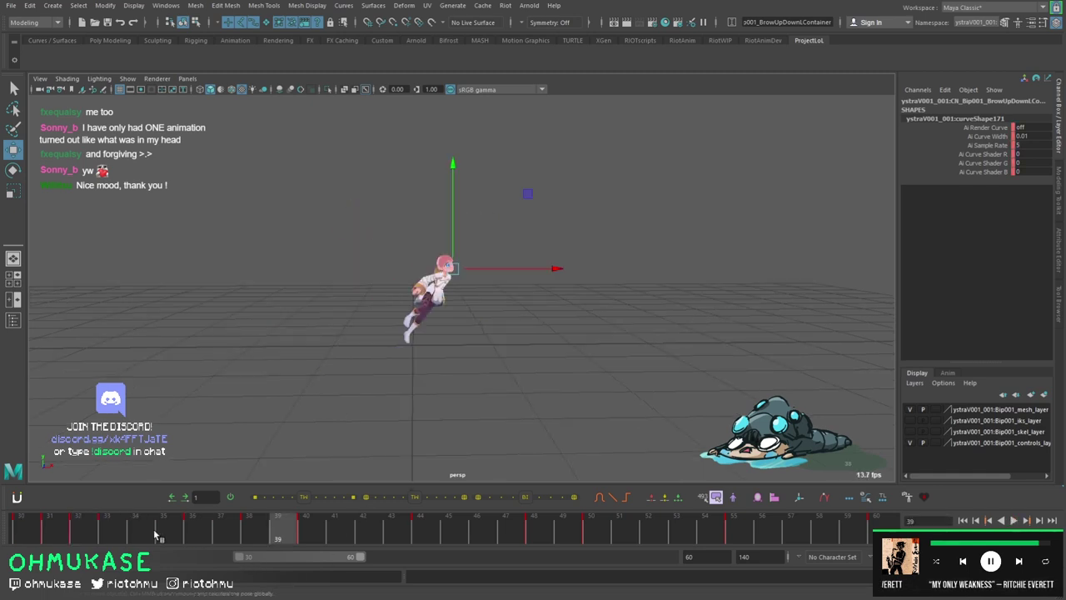
{"action": "left_click_drag", "start_coordinate": [114, 533], "coordinate": [243, 529]}
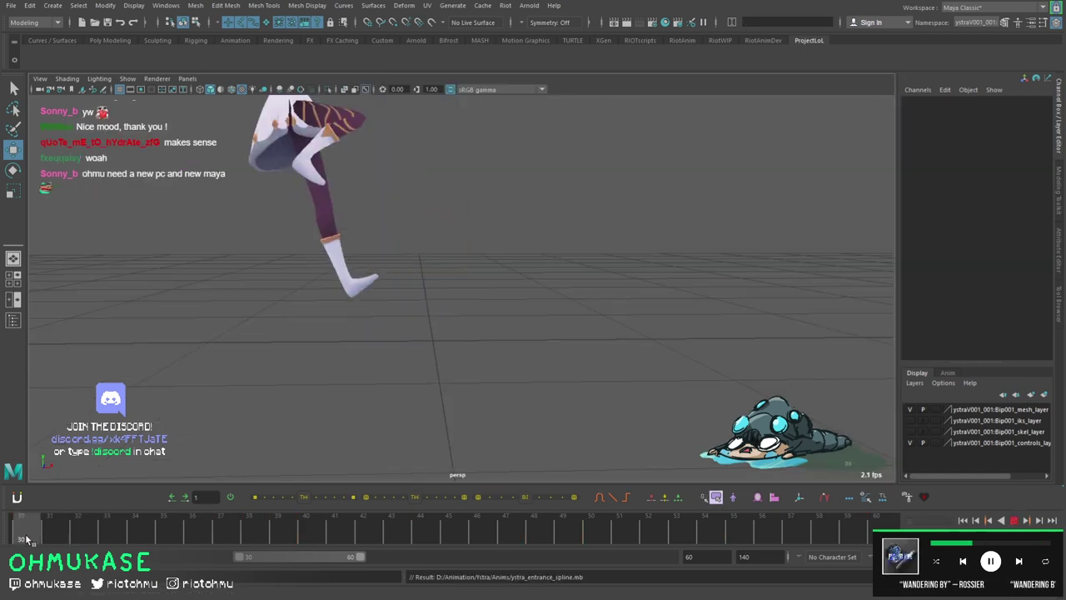
Scrub from the landing at frame 30 to the stretched leap at frame 40 and compare frames 35 and 39.
{"action": "mouse_move", "coordinate": [26, 540]}
{"action": "left_mouse_down"}
{"action": "mouse_move", "coordinate": [155, 535]}
{"action": "mouse_move", "coordinate": [211, 516]}
{"action": "mouse_move", "coordinate": [145, 528]}
{"action": "mouse_move", "coordinate": [253, 525]}
{"action": "mouse_move", "coordinate": [153, 540]}
{"action": "mouse_move", "coordinate": [380, 533]}
{"action": "mouse_move", "coordinate": [83, 531]}
{"action": "mouse_move", "coordinate": [314, 523]}
{"action": "left_mouse_up"}
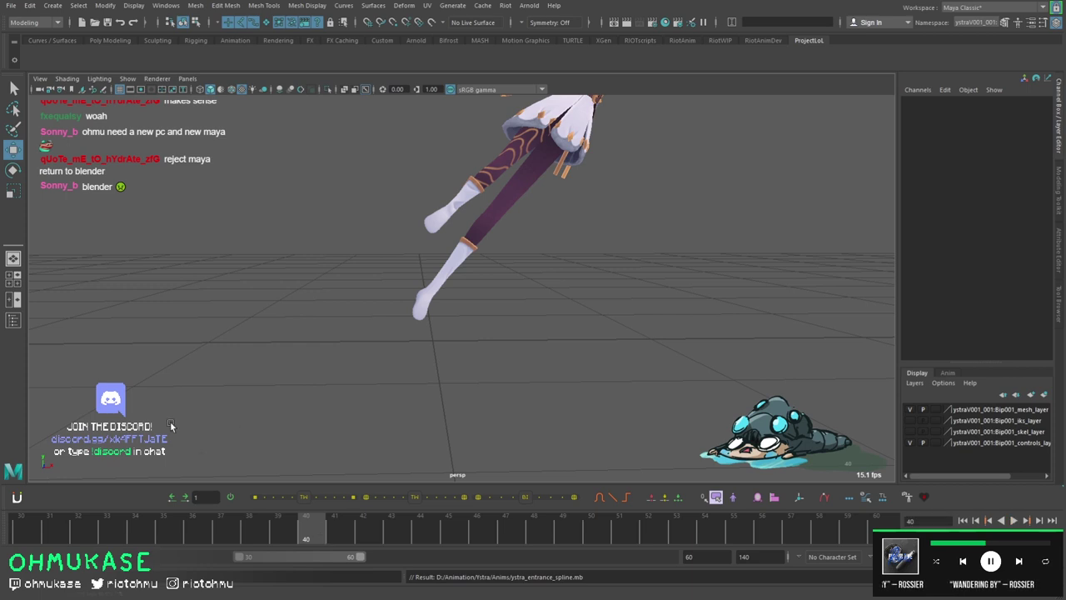
{"action": "left_click", "coordinate": [181, 533]}
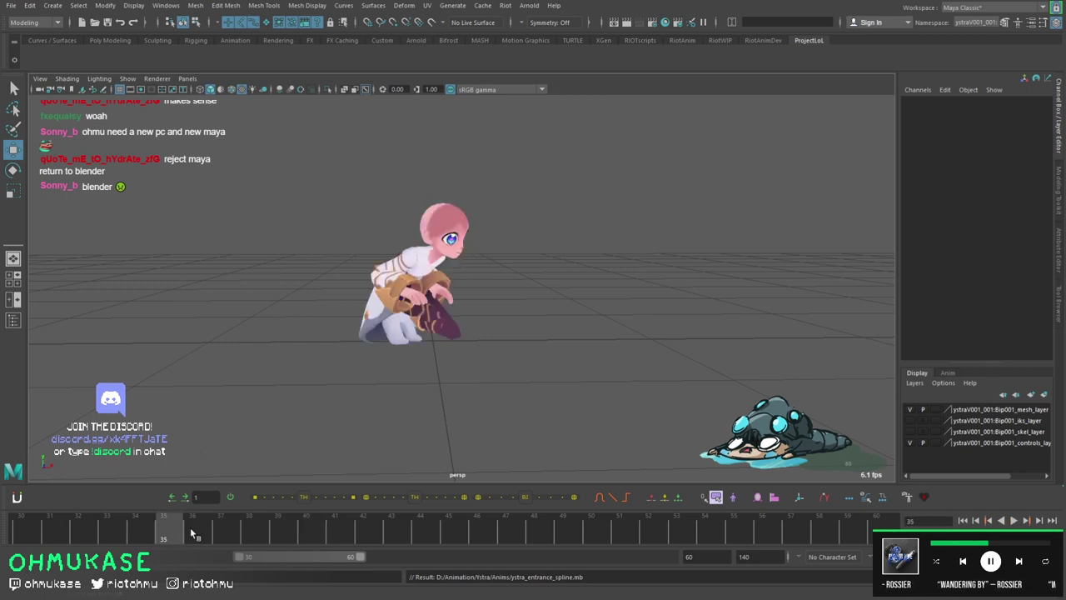
{"action": "left_click", "coordinate": [275, 535]}
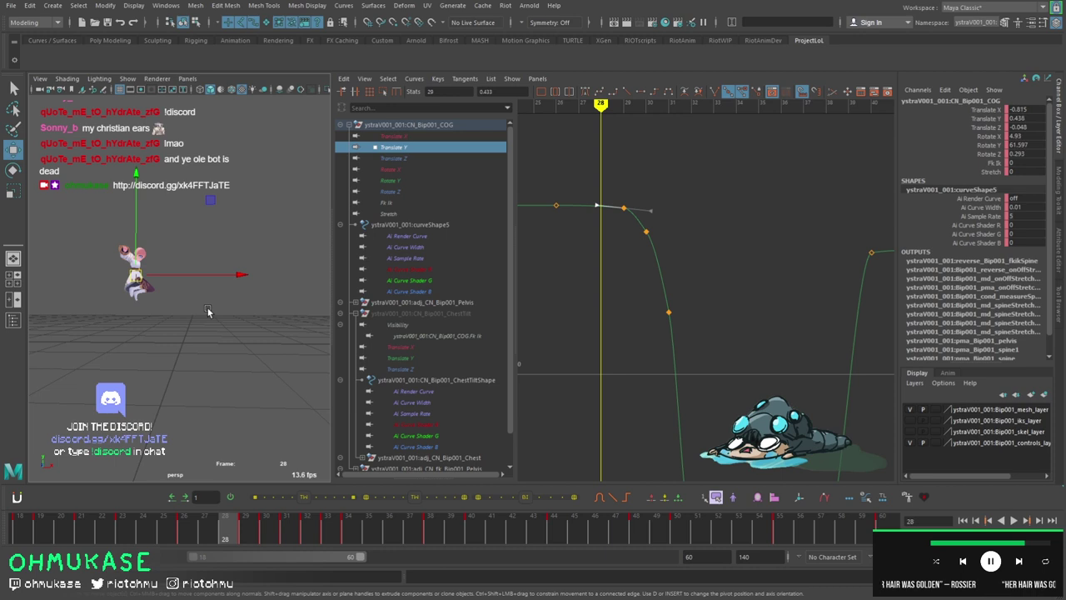
Check the landing up to frame 35 and smooth the center of gravity's Translate X curve around frames 33 and 34.
{"action": "key", "text": "space"}
{"action": "left_click_drag", "start_coordinate": [267, 535], "coordinate": [369, 535]}
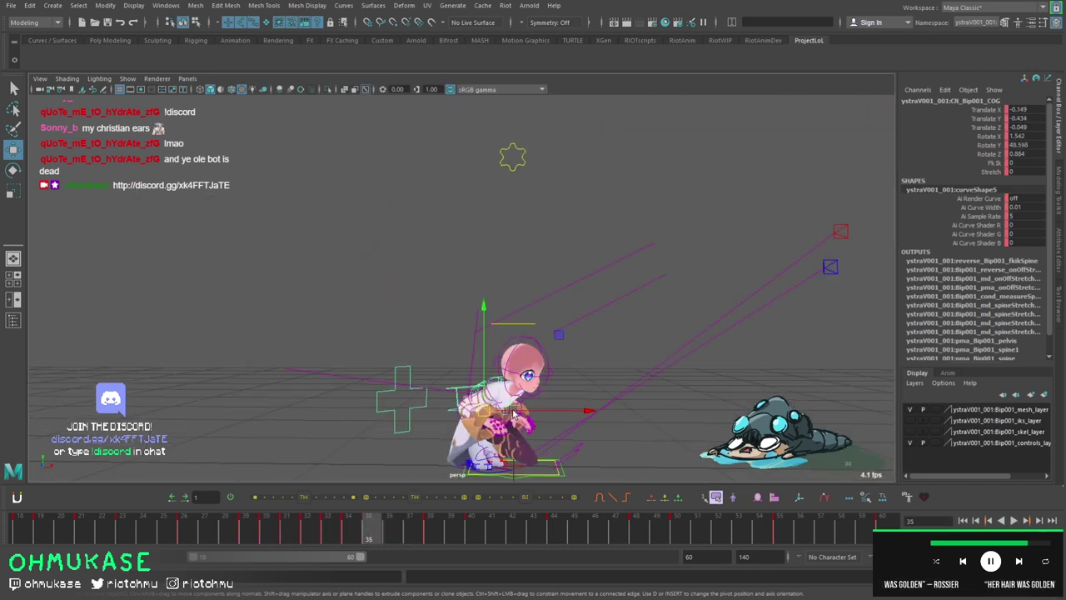
{"action": "key", "text": "space"}
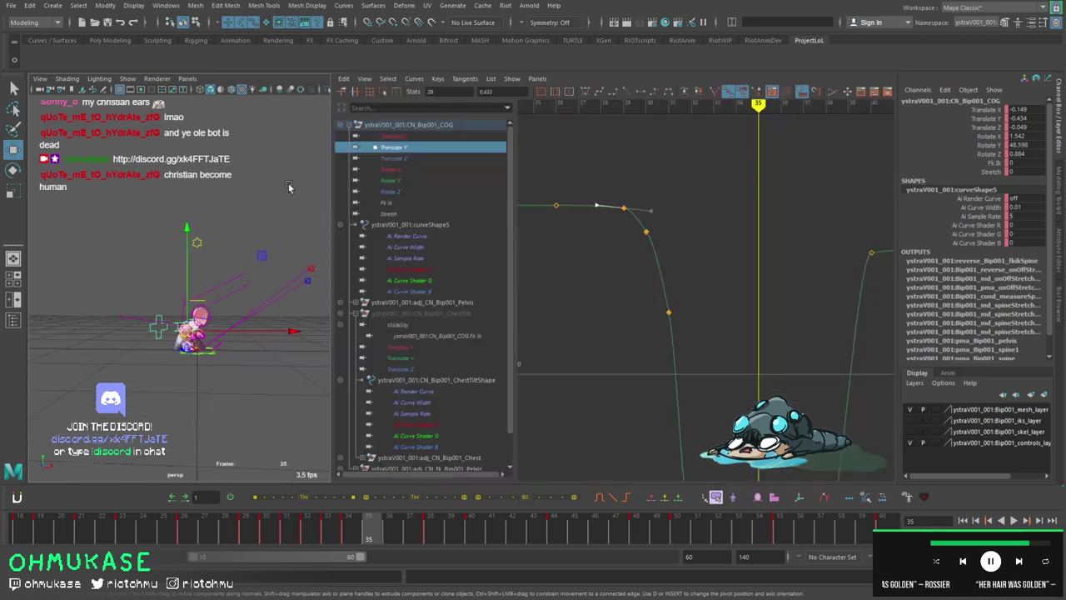
{"action": "left_click", "coordinate": [391, 136]}
{"action": "key", "text": "f"}
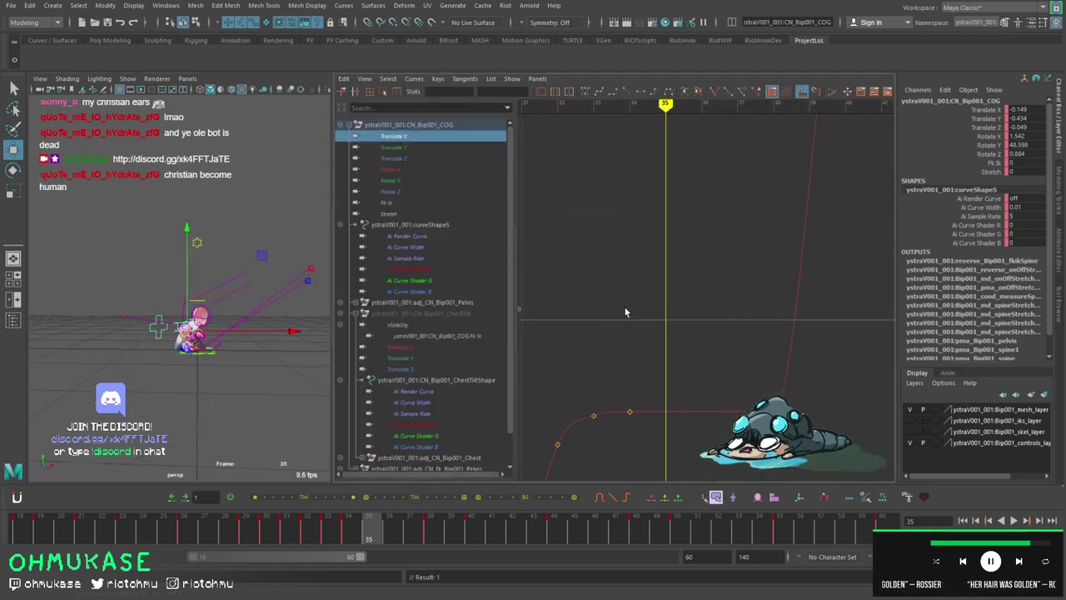
{"action": "mouse_move", "coordinate": [652, 225]}
{"action": "right_mouse_down", "text": "alt"}
{"action": "mouse_move", "coordinate": [688, 250]}
{"action": "mouse_move", "coordinate": [672, 224]}
{"action": "right_mouse_up", "text": "alt"}
{"action": "left_click", "coordinate": [651, 278]}
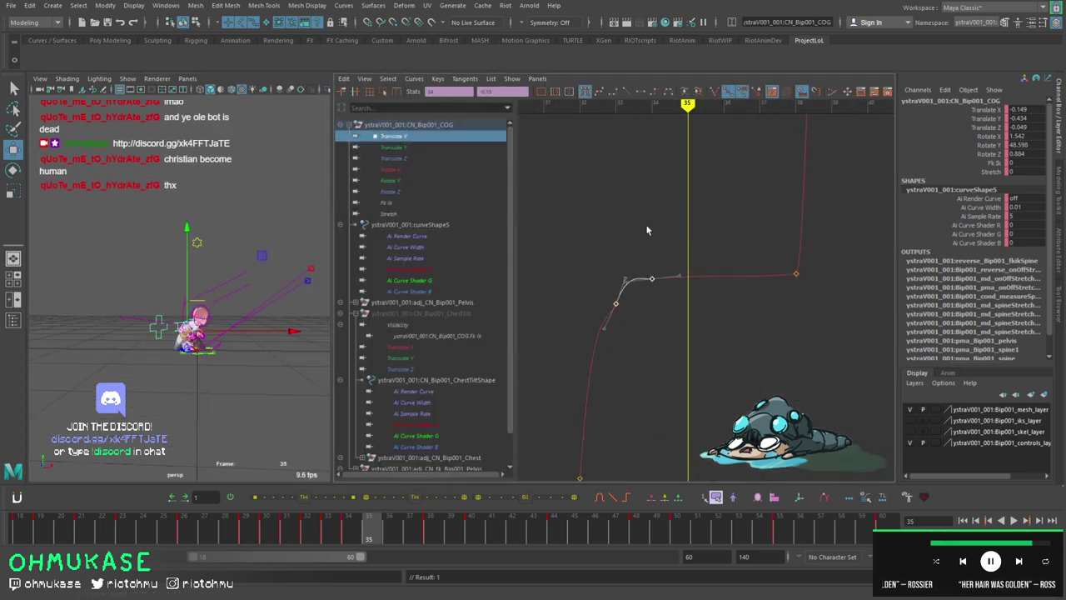
{"action": "left_click_drag", "start_coordinate": [648, 227], "coordinate": [621, 280]}
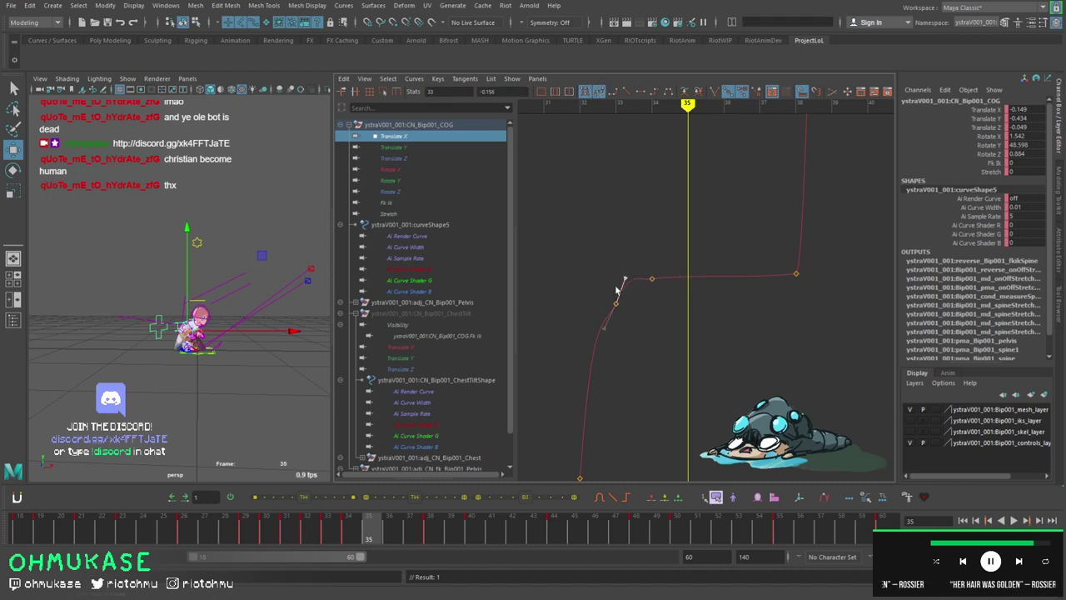
Refine the center of gravity's Translate Y curve through the crouch between frames 32 and 38 and play the result.
{"action": "left_click", "coordinate": [394, 147]}
{"action": "key", "text": "alt+v"}
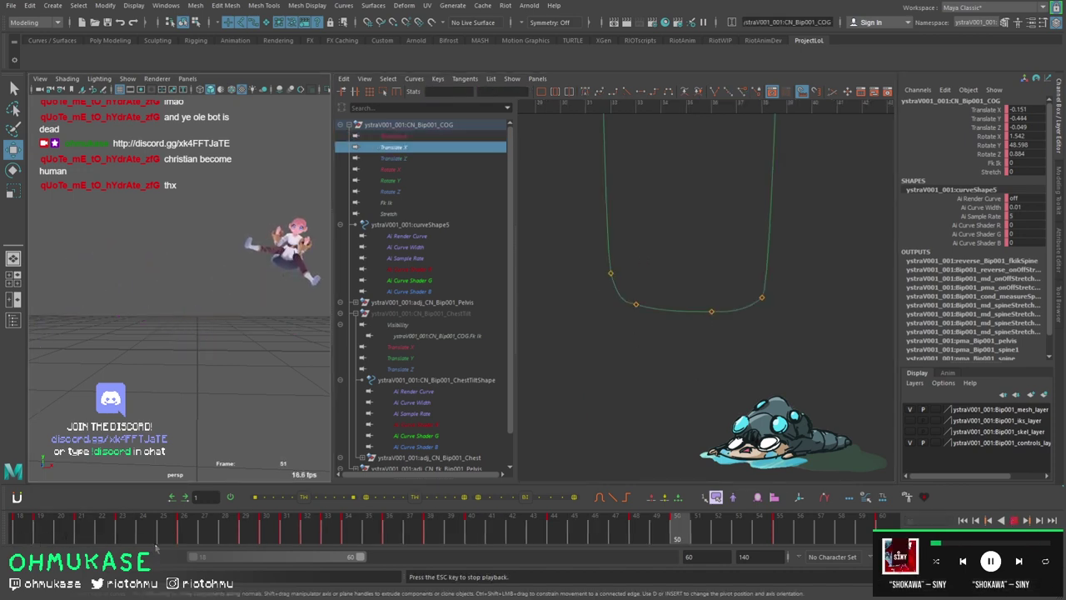
{"action": "key", "text": "Escape"}
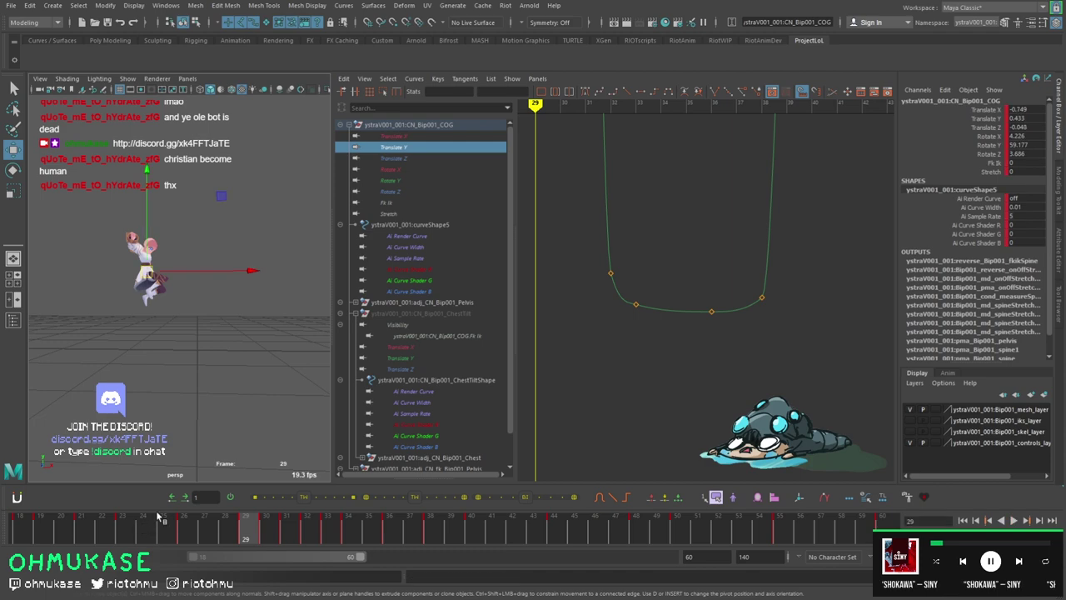
Examine the descent into the landing in the enlarged viewport, stepping through the keys from frame 29 to frame 31.
{"action": "key", "text": "space"}
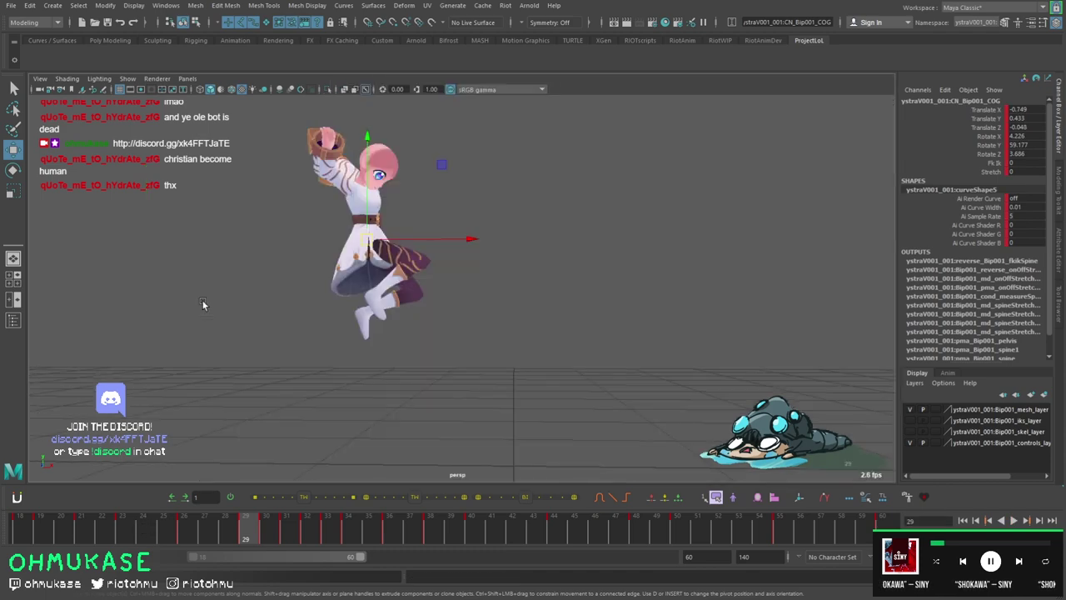
{"action": "left_click_drag", "start_coordinate": [202, 305], "coordinate": [422, 374], "text": "alt"}
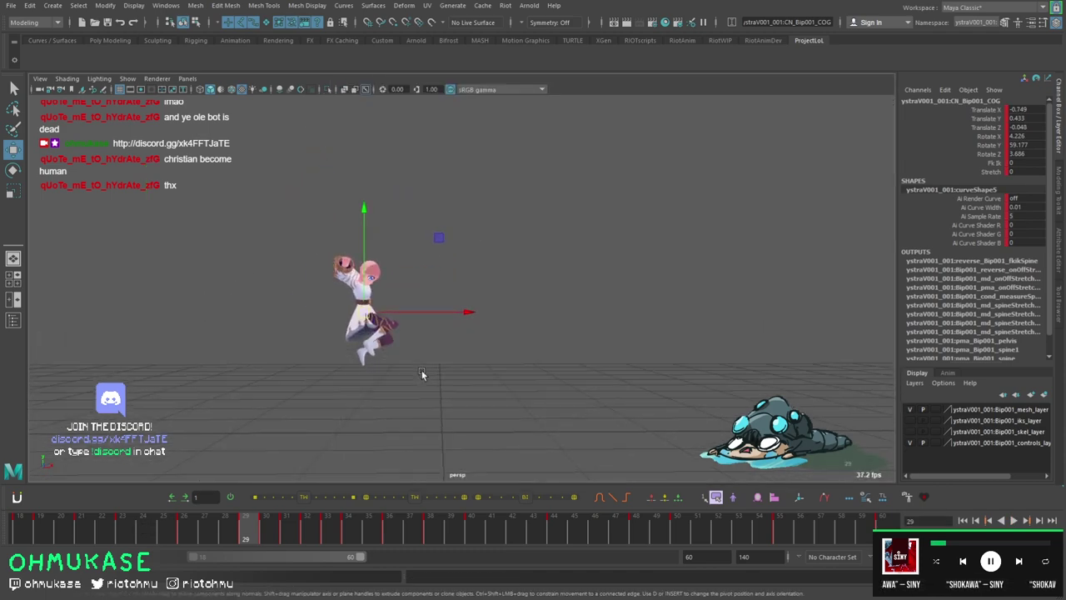
{"action": "key", "text": "period"}
{"action": "key", "text": "comma"}
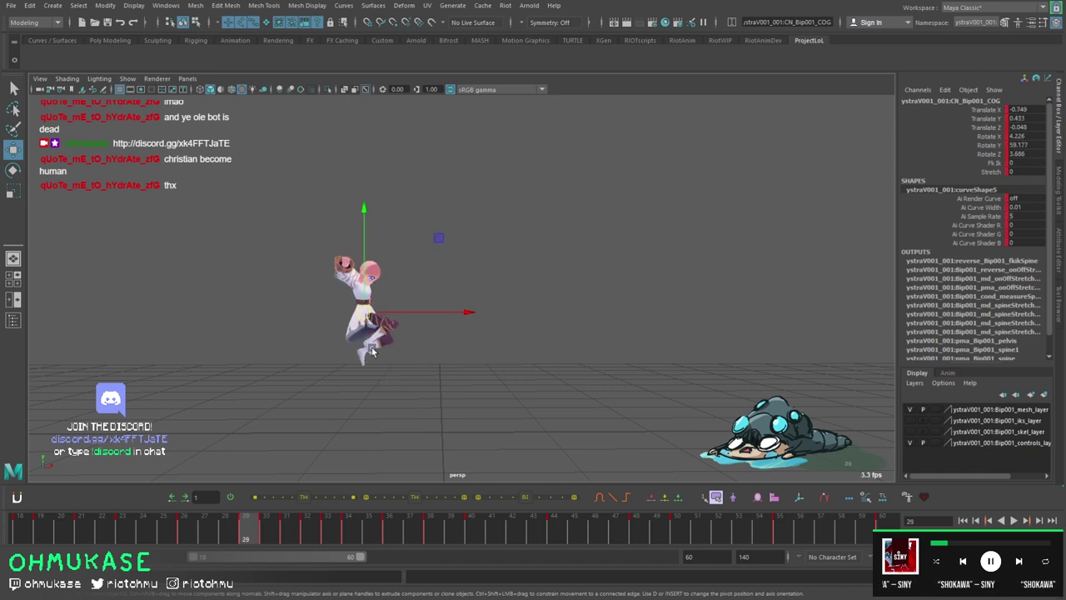
{"action": "key", "text": "period"}
{"action": "left_click_drag", "start_coordinate": [410, 285], "coordinate": [405, 314]}
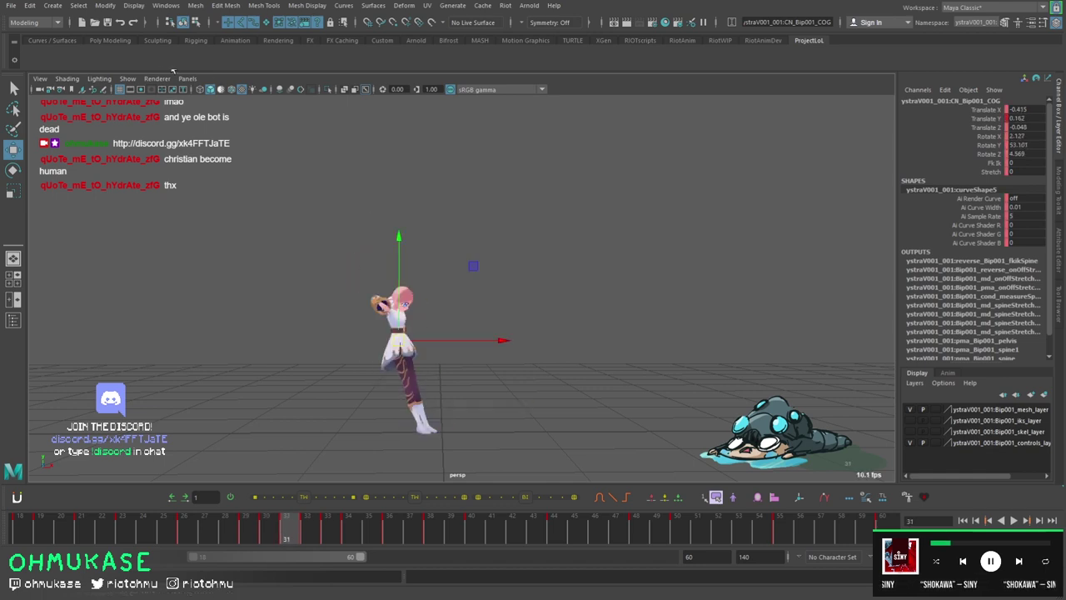
Play back the character's leap animation, stop at frame 19 and frame the character in the view.
{"action": "key", "text": "alt+v"}
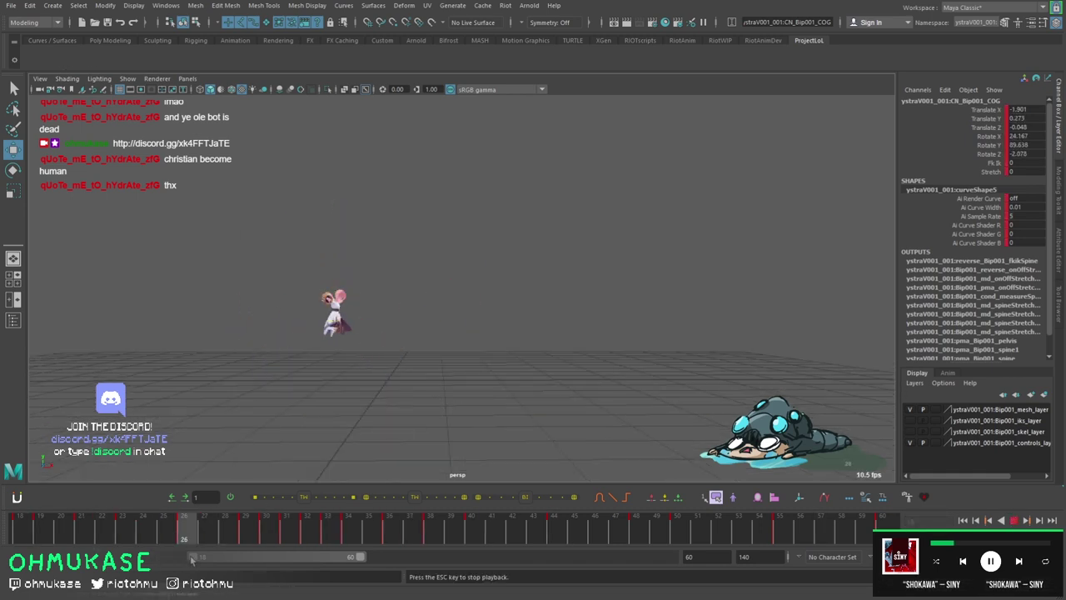
{"action": "key", "text": "Escape"}
{"action": "key", "text": "f"}
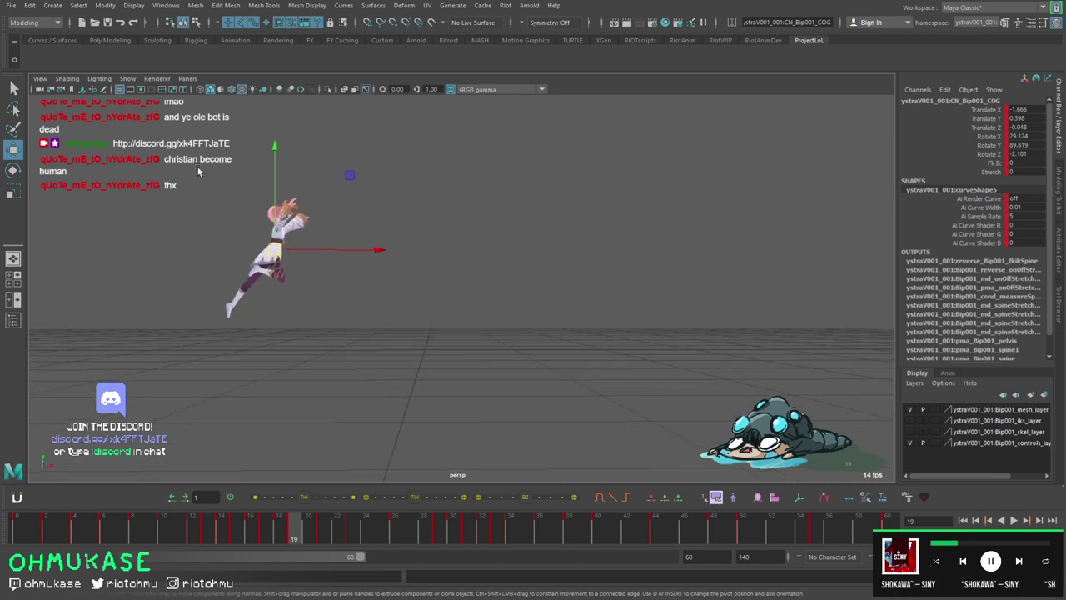
Create a polygon cube and, at frame 30, scale it to about 0.7 × 1.51 × 0.7, raise it and tilt it about 23.6° in Z.
{"action": "left_click", "coordinate": [110, 40]}
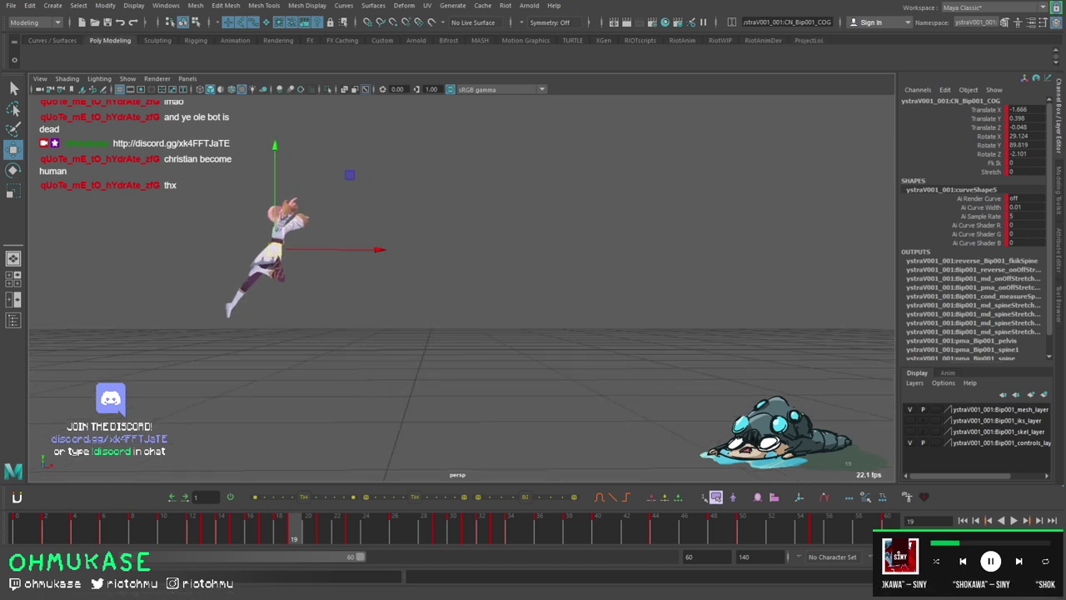
{"action": "key", "text": "alt+v"}
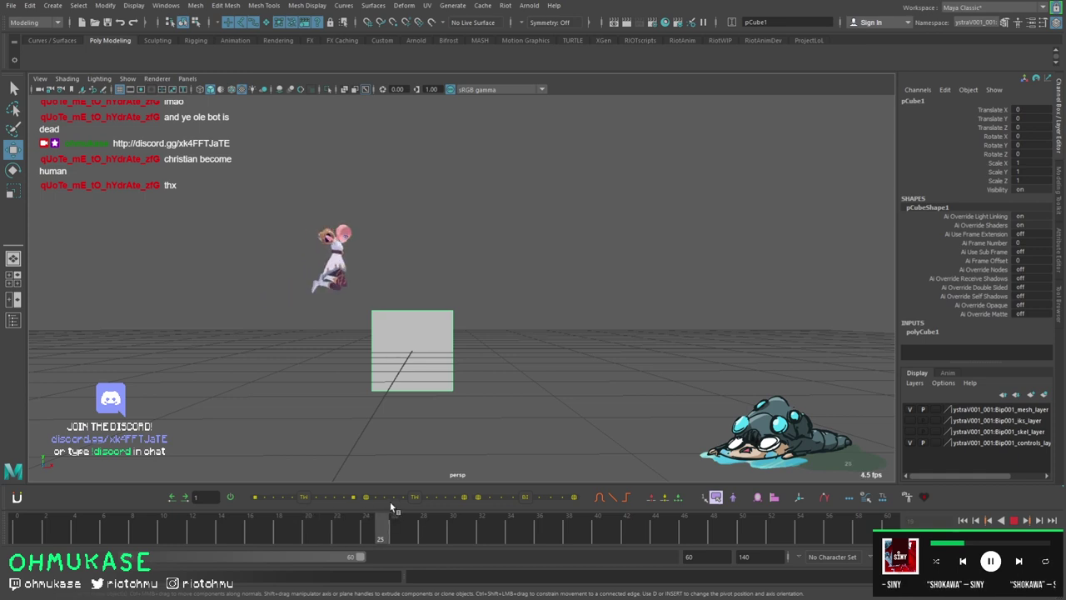
{"action": "key", "text": "alt+v"}
{"action": "key", "text": "r"}
{"action": "left_click_drag", "start_coordinate": [413, 249], "coordinate": [413, 133]}
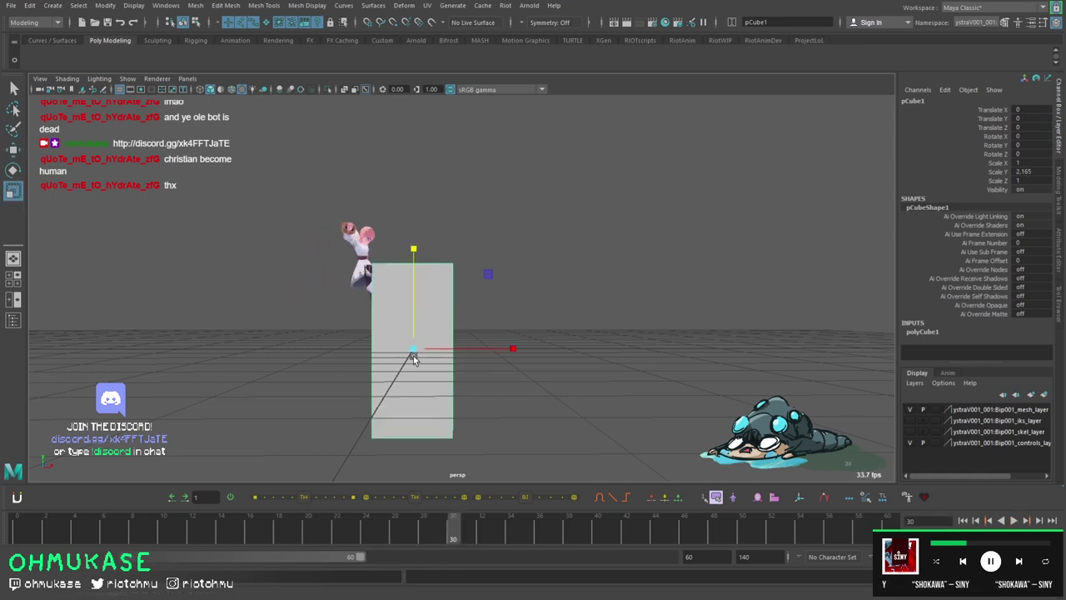
{"action": "left_click_drag", "start_coordinate": [413, 358], "coordinate": [379, 360]}
{"action": "key", "text": "e"}
{"action": "left_click_drag", "start_coordinate": [485, 276], "coordinate": [448, 260]}
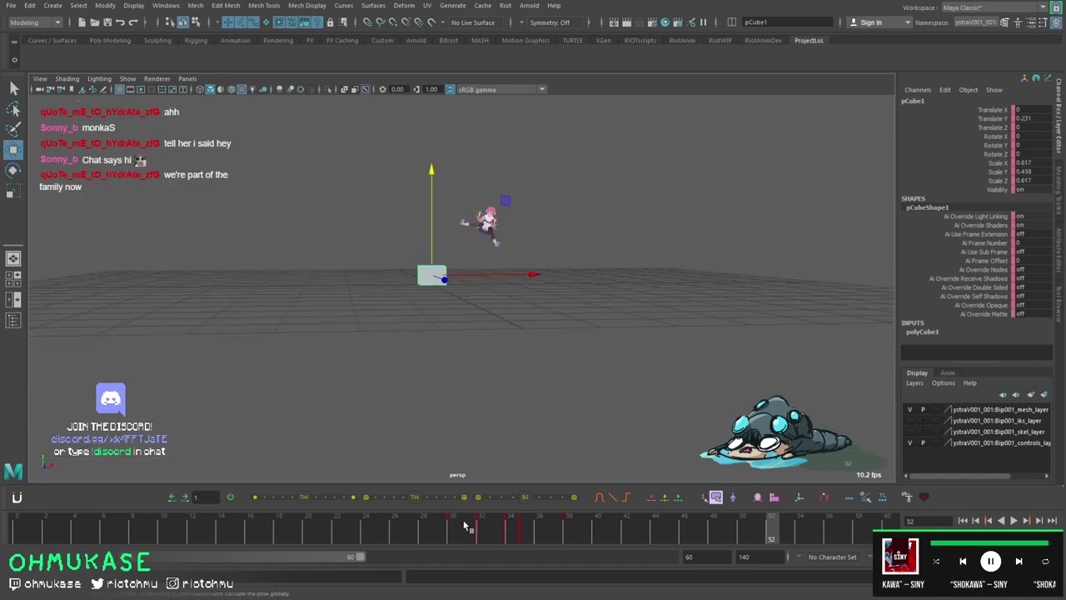
At frame 39, tilt the cube to about -33° in Z and stretch its Y scale to about 1.295.
{"action": "left_click_drag", "start_coordinate": [469, 528], "coordinate": [583, 534]}
{"action": "key", "text": "e"}
{"action": "left_click_drag", "start_coordinate": [471, 188], "coordinate": [472, 215]}
{"action": "key", "text": "r"}
{"action": "key", "text": "w"}
{"action": "left_click", "coordinate": [474, 216]}
{"action": "key", "text": "ctrl+z"}
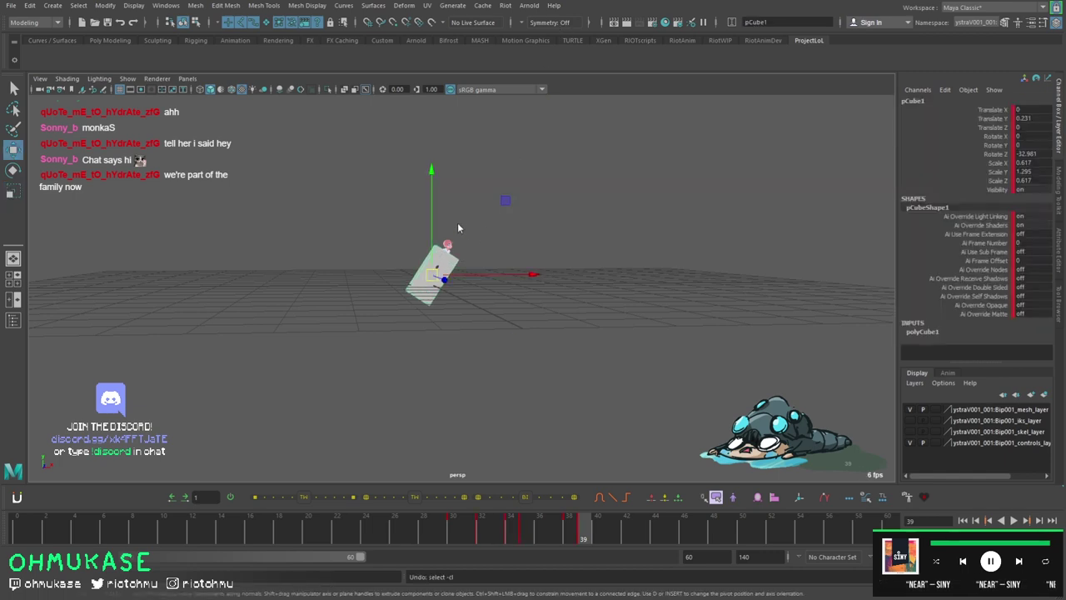
Play back the cube's squash-and-stretch animation and scrub through frames 30 to 35 to compare its poses.
{"action": "key", "text": "alt+v"}
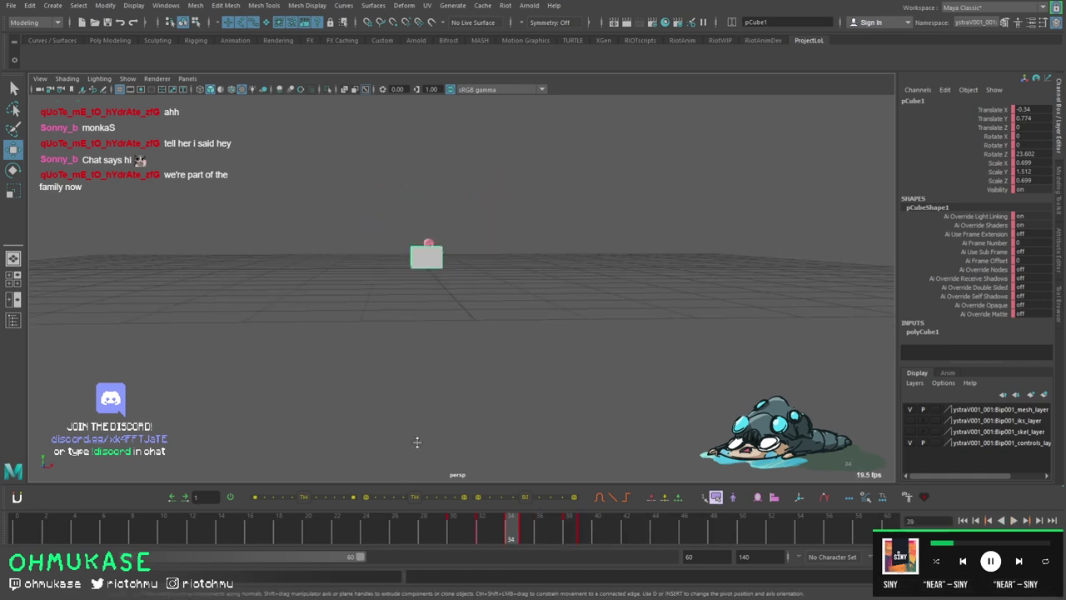
{"action": "key", "text": "Escape"}
{"action": "key", "text": "alt+v"}
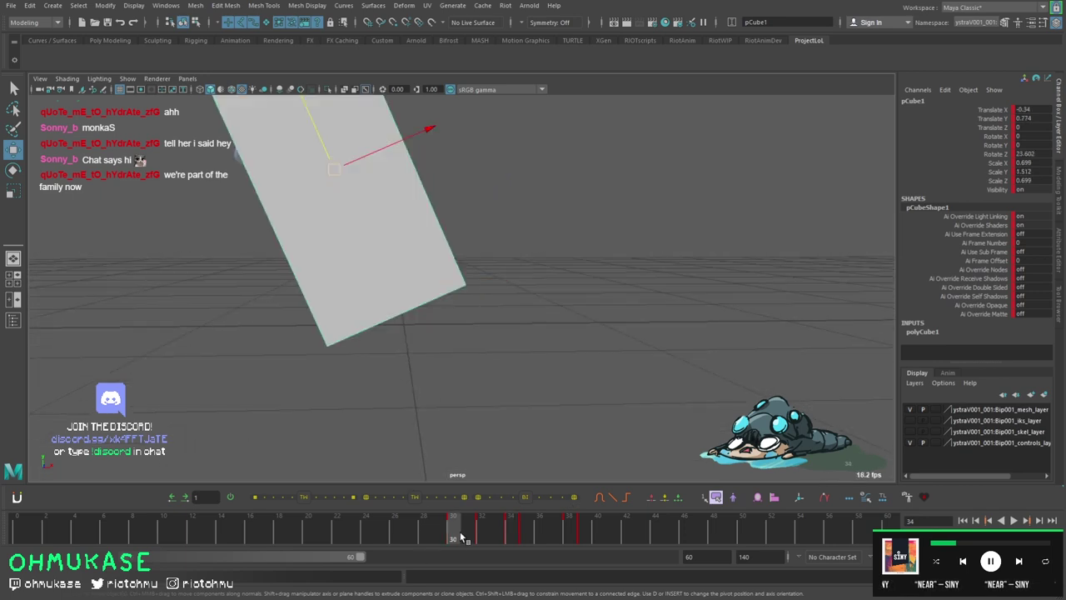
{"action": "left_click_drag", "start_coordinate": [537, 535], "coordinate": [524, 537]}
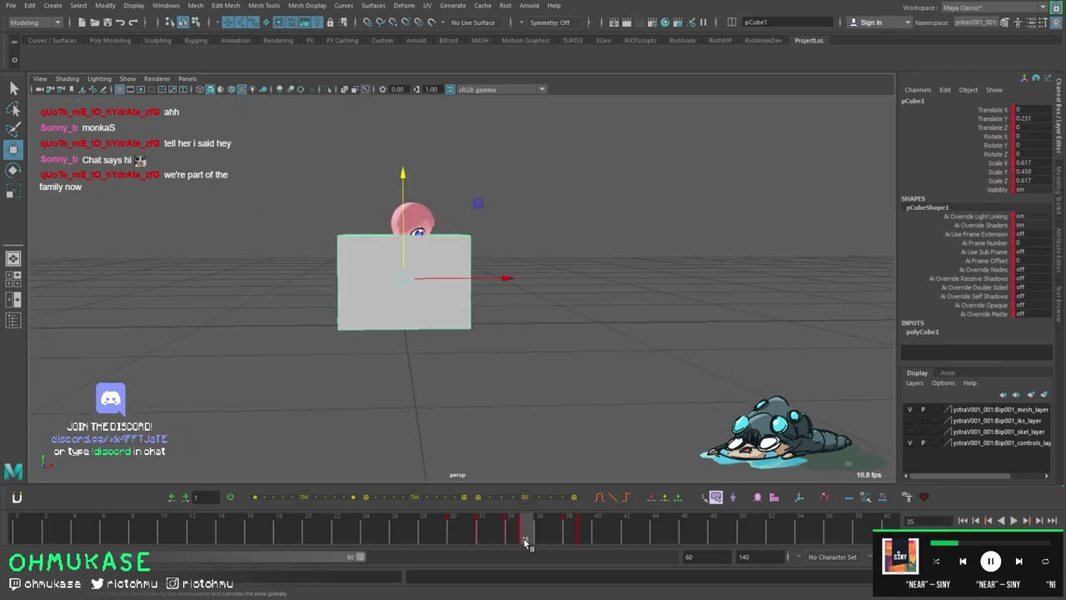
Change the tangents of all the cube's animation keys to auto in the Graph Editor.
{"action": "key", "text": "shift+space"}
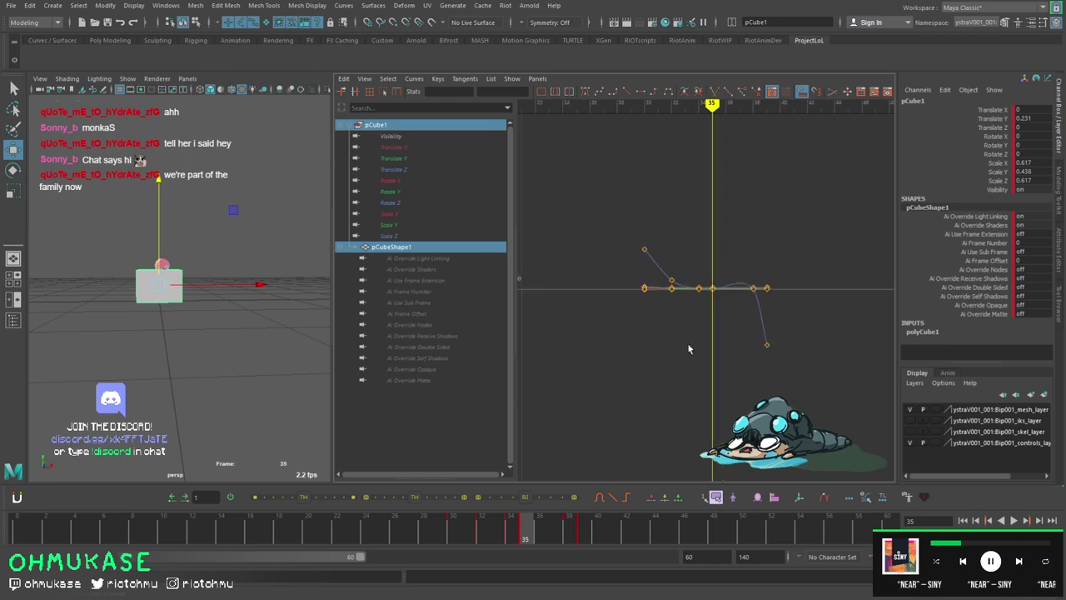
{"action": "left_click_drag", "start_coordinate": [583, 113], "coordinate": [788, 354]}
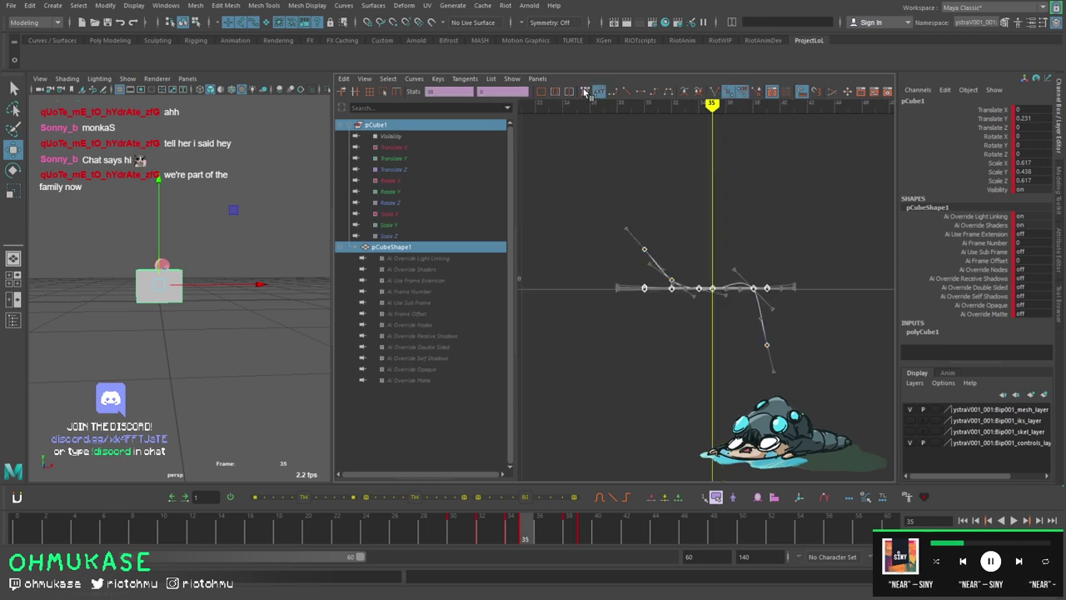
{"action": "left_click", "coordinate": [655, 189]}
{"action": "key", "text": "space"}
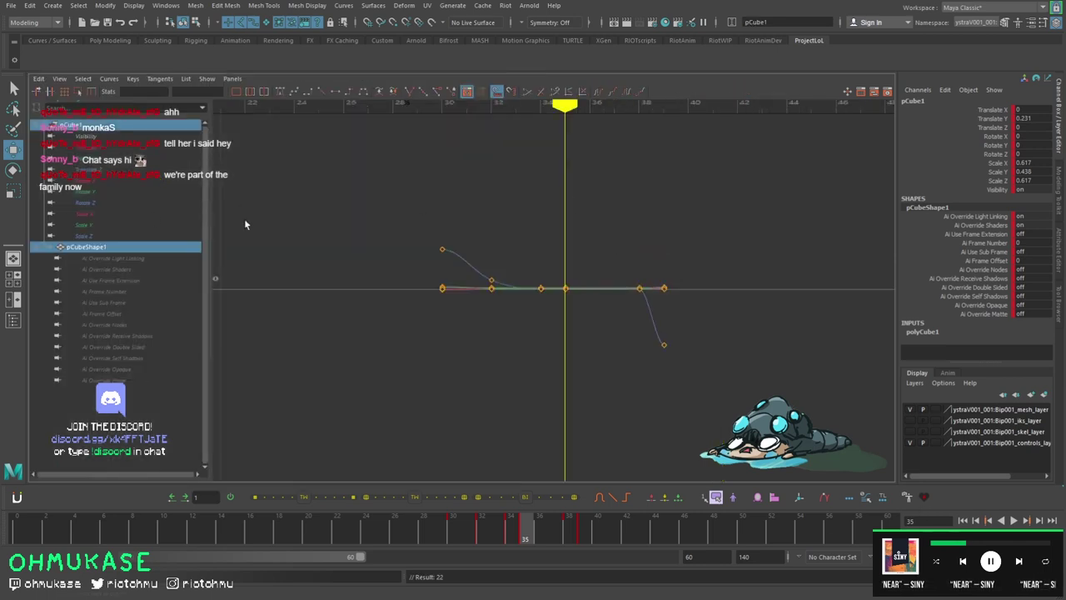
{"action": "key", "text": "space"}
Review the cube's smoothed motion, then hide the cube by setting its Visibility to off.
{"action": "key", "text": "alt+v"}
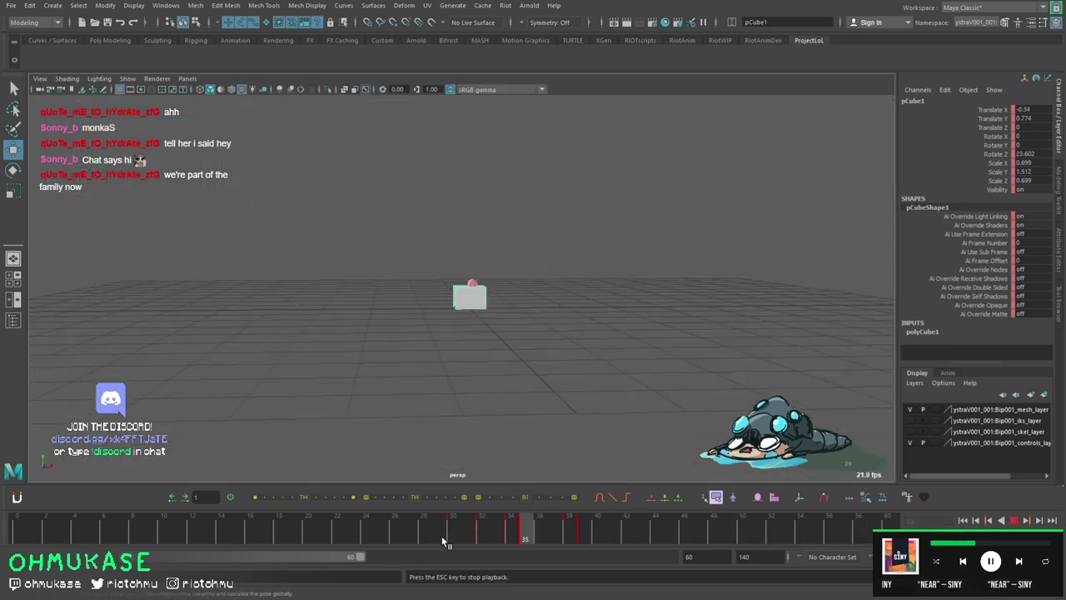
{"action": "key", "text": "alt+v"}
{"action": "key", "text": "space"}
{"action": "left_click", "coordinate": [1025, 189]}
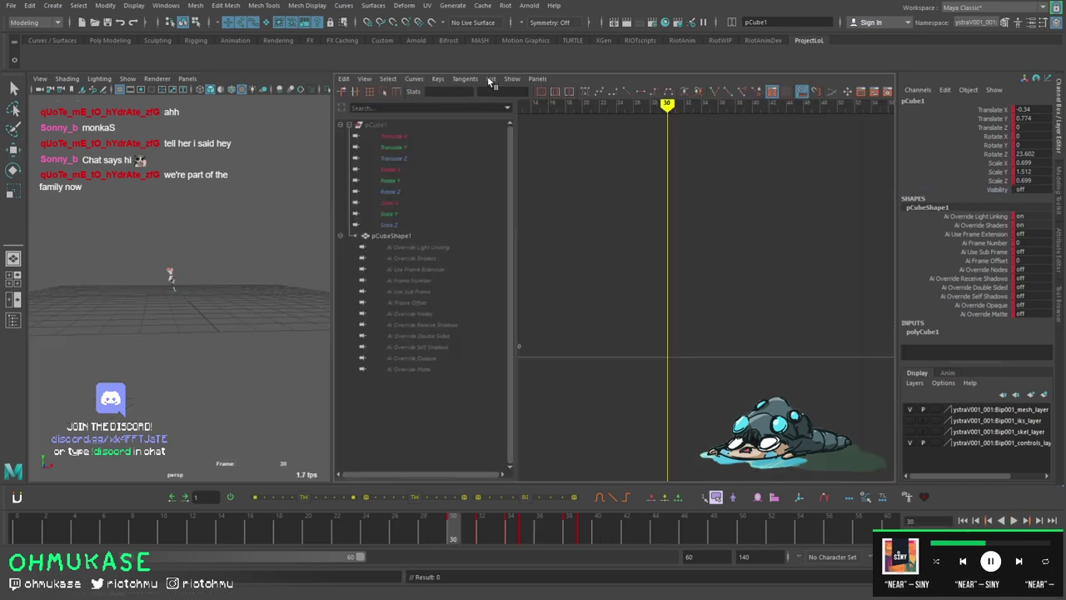
{"action": "key", "text": "space"}
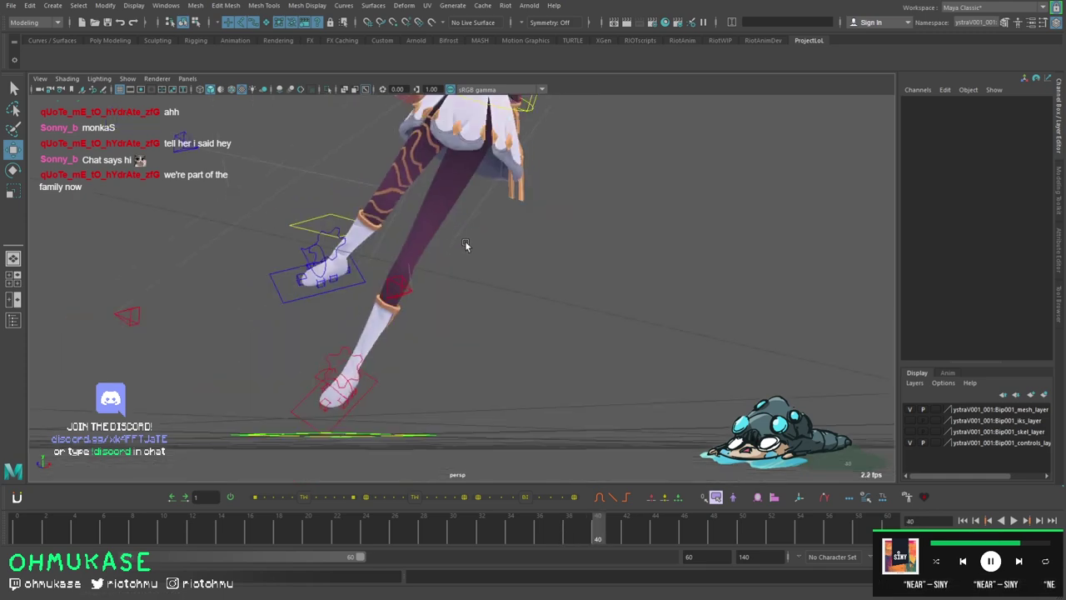
At frame 39, use the left arm settings to make the stretched arm follow its IK hand control.
{"action": "left_click", "coordinate": [628, 255]}
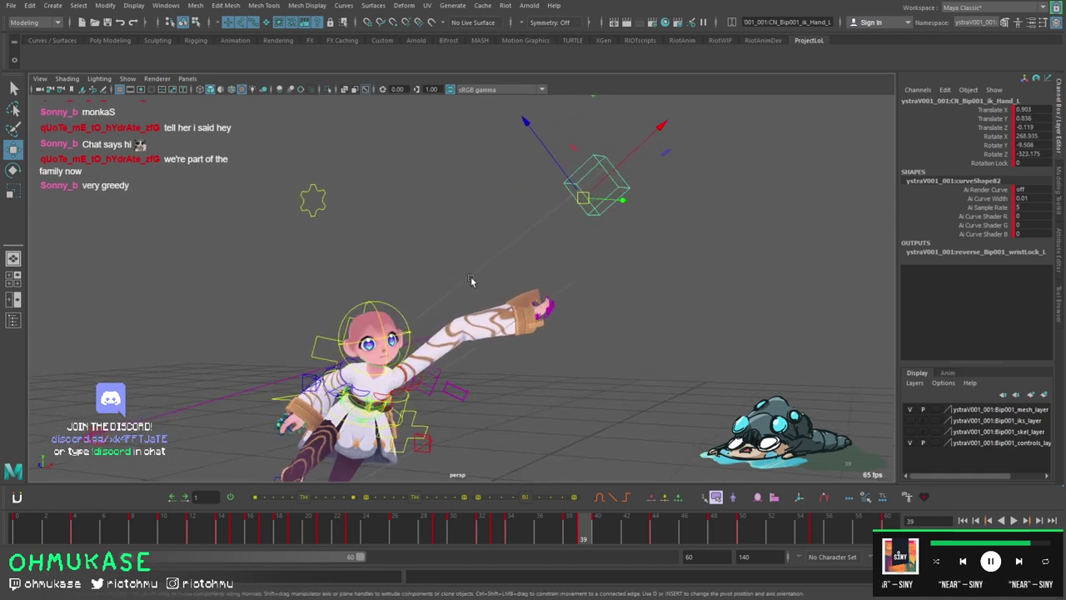
{"action": "left_click_drag", "start_coordinate": [471, 281], "coordinate": [706, 330], "text": "alt"}
{"action": "left_click", "coordinate": [709, 328]}
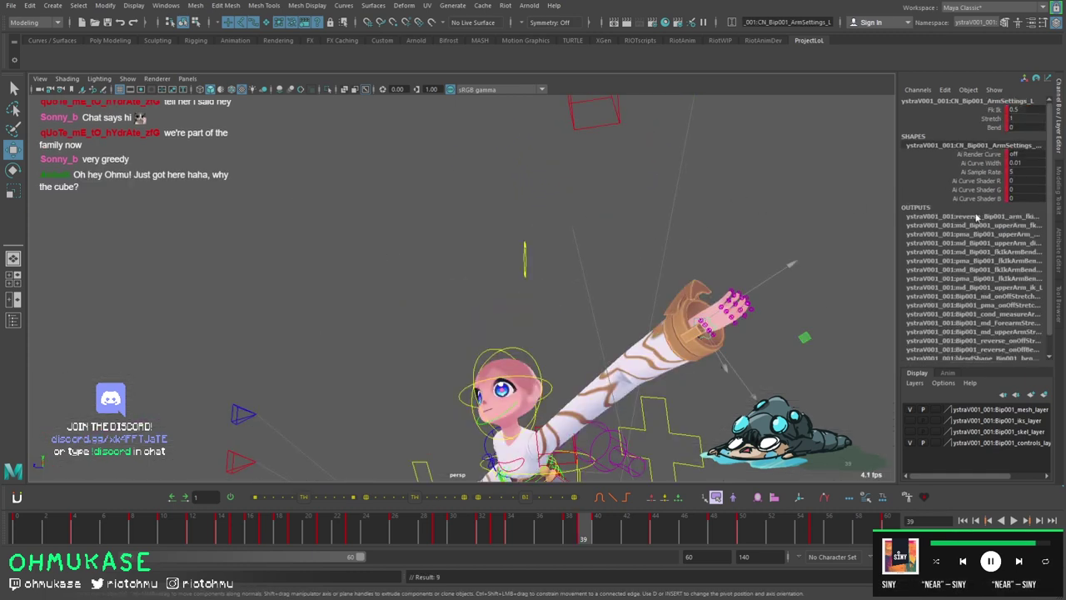
{"action": "left_click_drag", "start_coordinate": [709, 327], "coordinate": [636, 253], "text": "alt"}
{"action": "left_click", "coordinate": [592, 180]}
{"action": "left_click", "coordinate": [592, 180]}
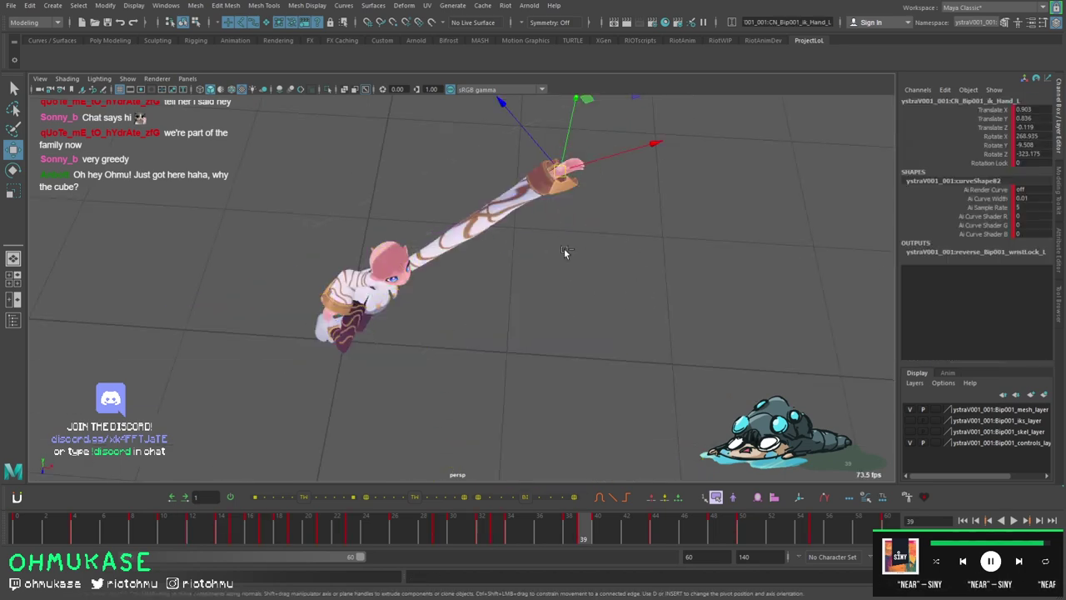
Play the animation to frame 31 and rotate the character's COG control.
{"action": "left_click", "coordinate": [389, 518]}
{"action": "key", "text": "alt+v"}
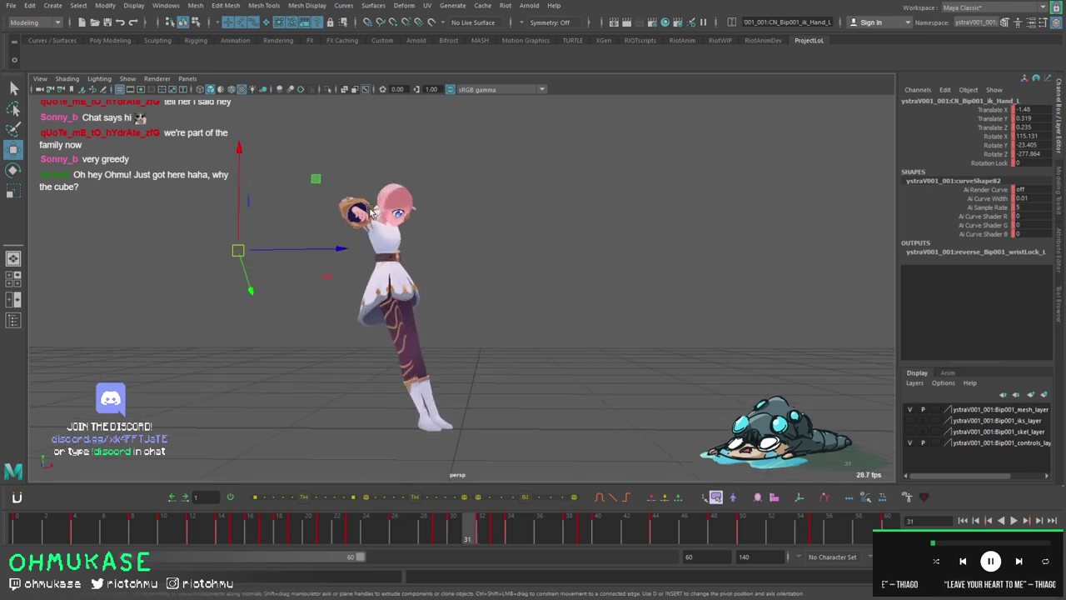
{"action": "key", "text": "alt+v"}
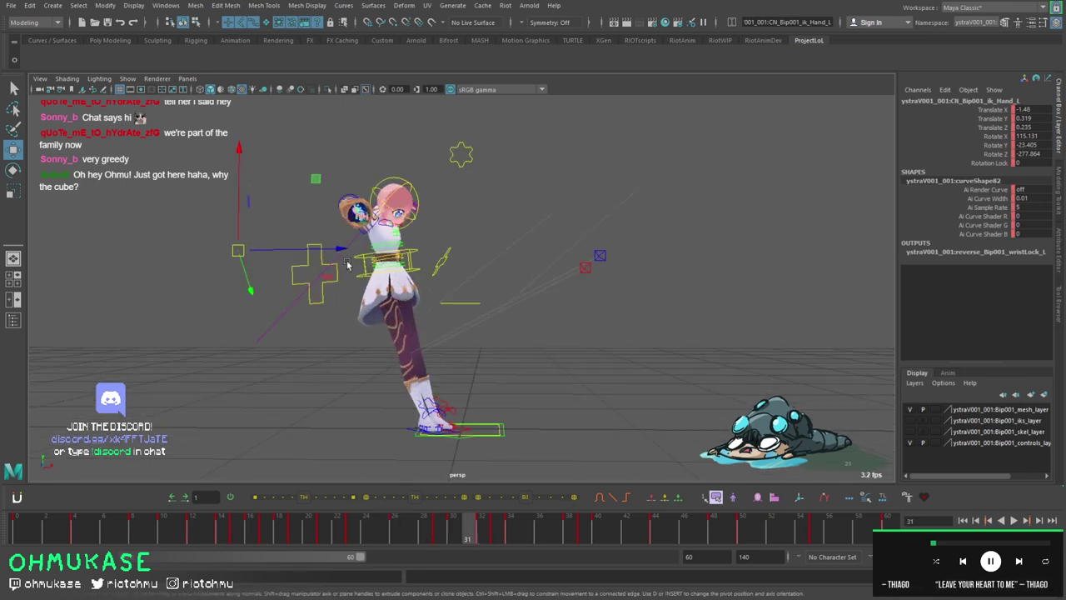
{"action": "left_click", "coordinate": [387, 263]}
{"action": "key", "text": "e"}
{"action": "left_click_drag", "start_coordinate": [454, 275], "coordinate": [436, 326]}
Play back the character's leap and step through the keys to frame 30 to check the body motion.
{"action": "key", "text": "alt+v"}
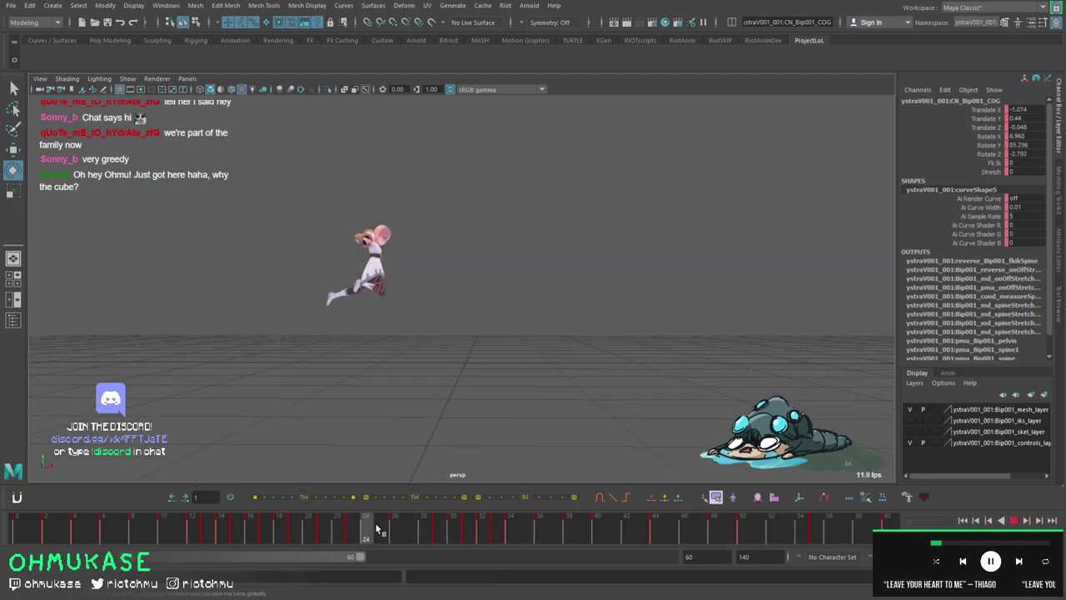
{"action": "key", "text": "alt+v"}
{"action": "key", "text": "period"}
{"action": "key", "text": "period"}
{"action": "key", "text": "w"}
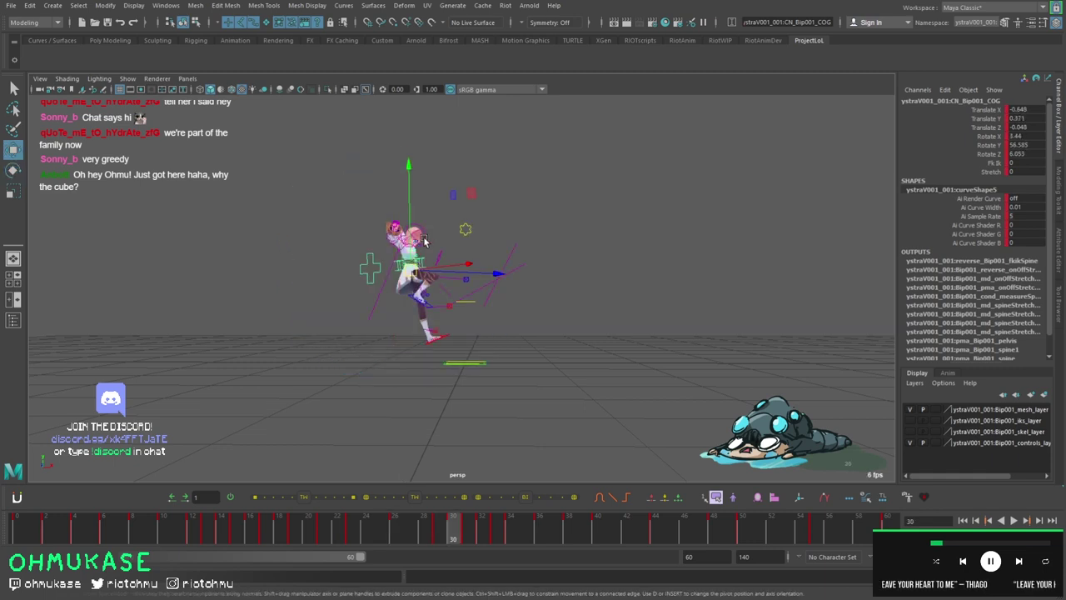
Select the head control, save the scene and show the head's motion trail.
{"action": "left_click", "coordinate": [425, 242]}
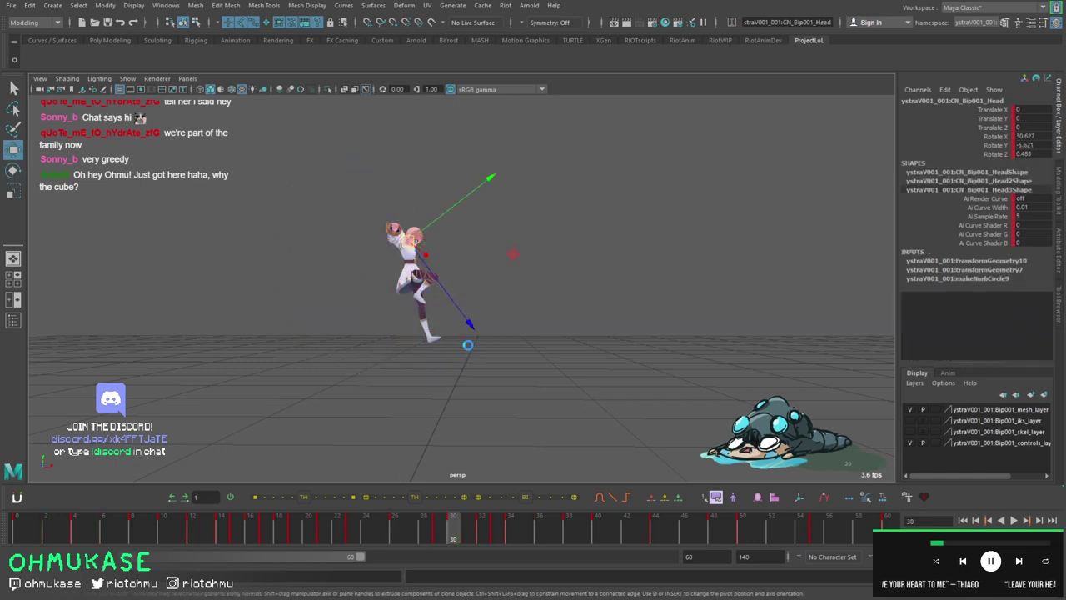
{"action": "key", "text": "ctrl+s"}
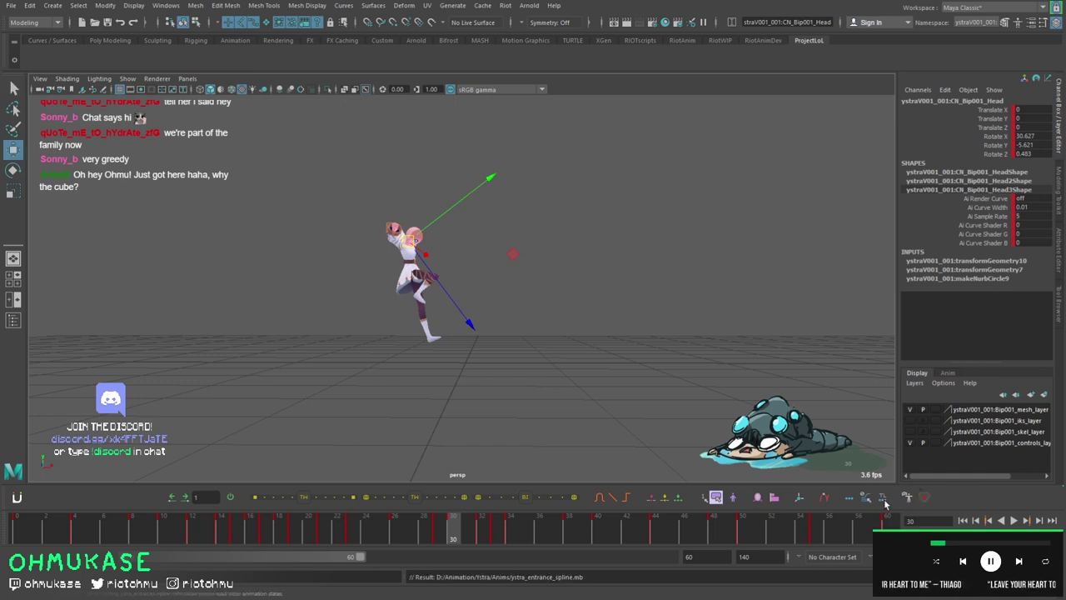
{"action": "left_click", "coordinate": [823, 500]}
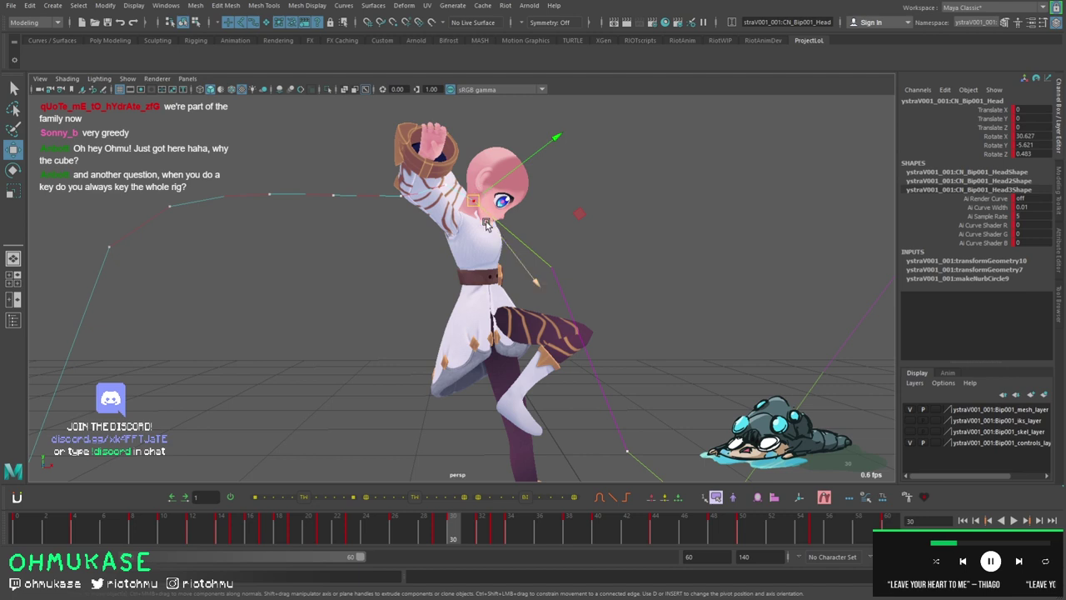
Examine the head's motion trail from several distances and angles to judge the arc of the leap and landing.
{"action": "left_click_drag", "start_coordinate": [477, 192], "coordinate": [377, 216], "text": "alt"}
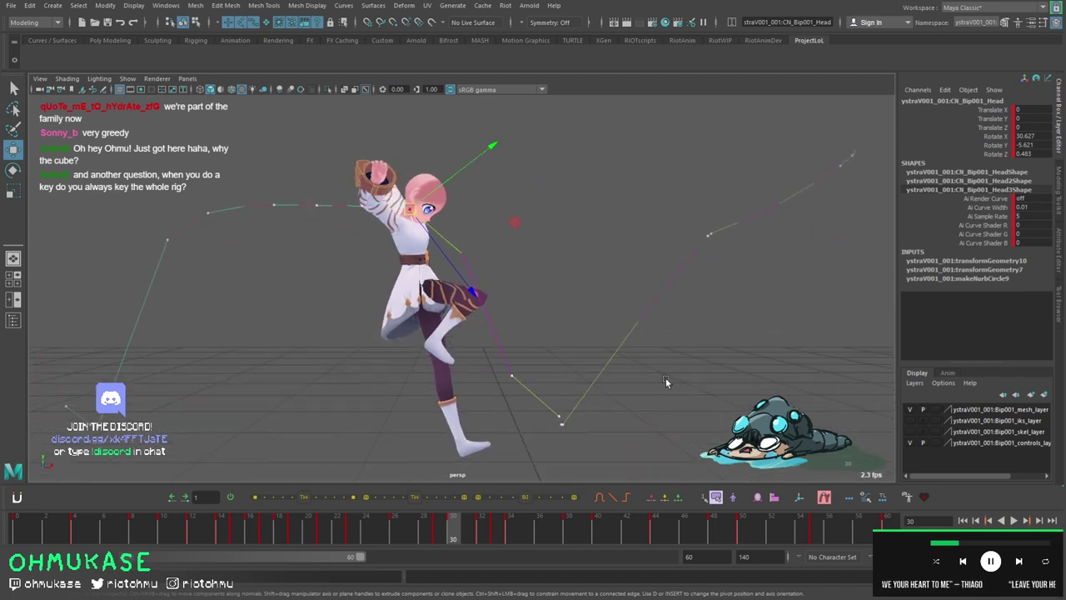
{"action": "middle_click_drag", "start_coordinate": [521, 254], "coordinate": [373, 210], "text": "alt"}
{"action": "scroll", "coordinate": [445, 325], "scroll_direction": "up", "scroll_amount": 3}
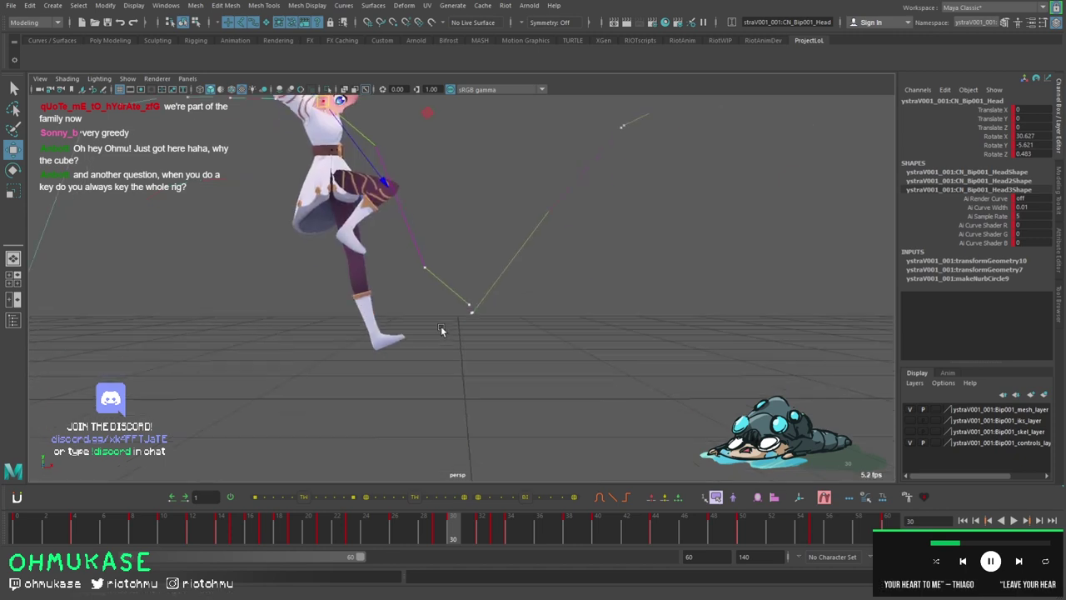
{"action": "scroll", "coordinate": [475, 322], "scroll_direction": "down", "scroll_amount": 5}
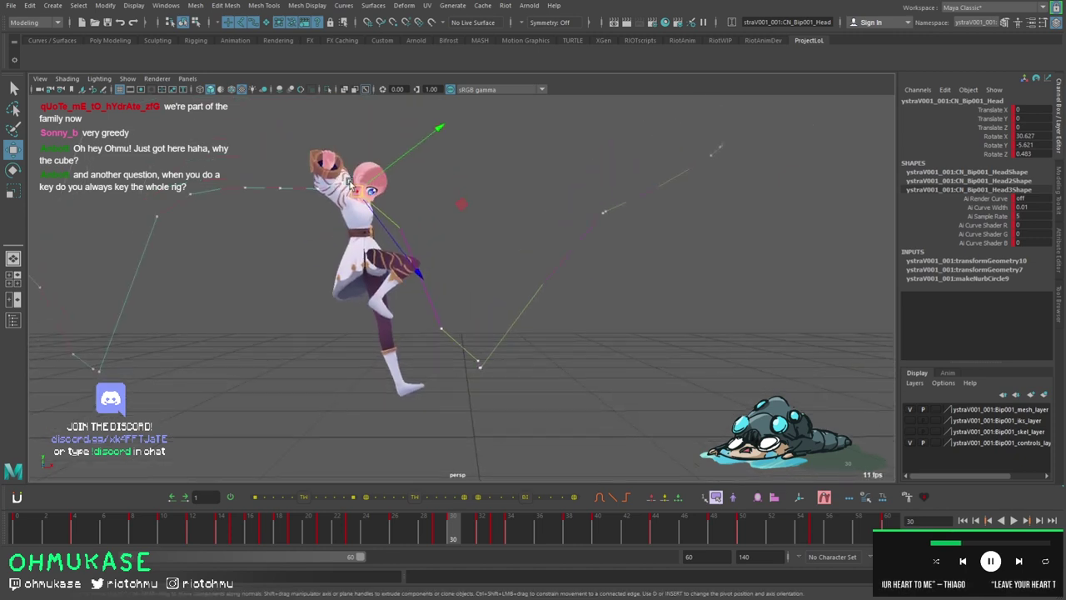
{"action": "scroll", "coordinate": [398, 339], "scroll_direction": "down", "scroll_amount": 3}
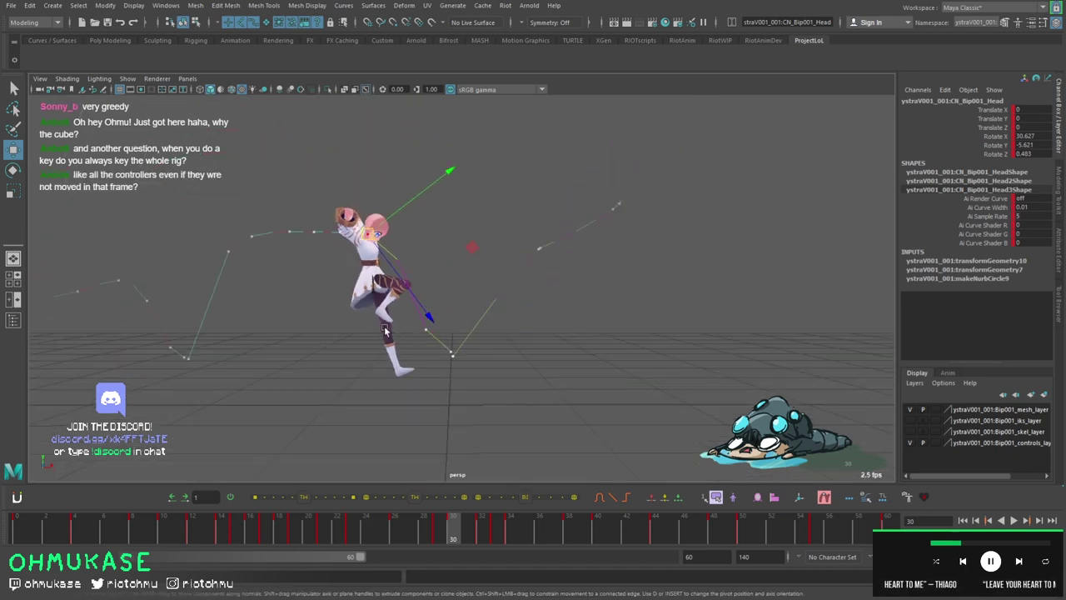
{"action": "scroll", "coordinate": [407, 216], "scroll_direction": "up", "scroll_amount": 2}
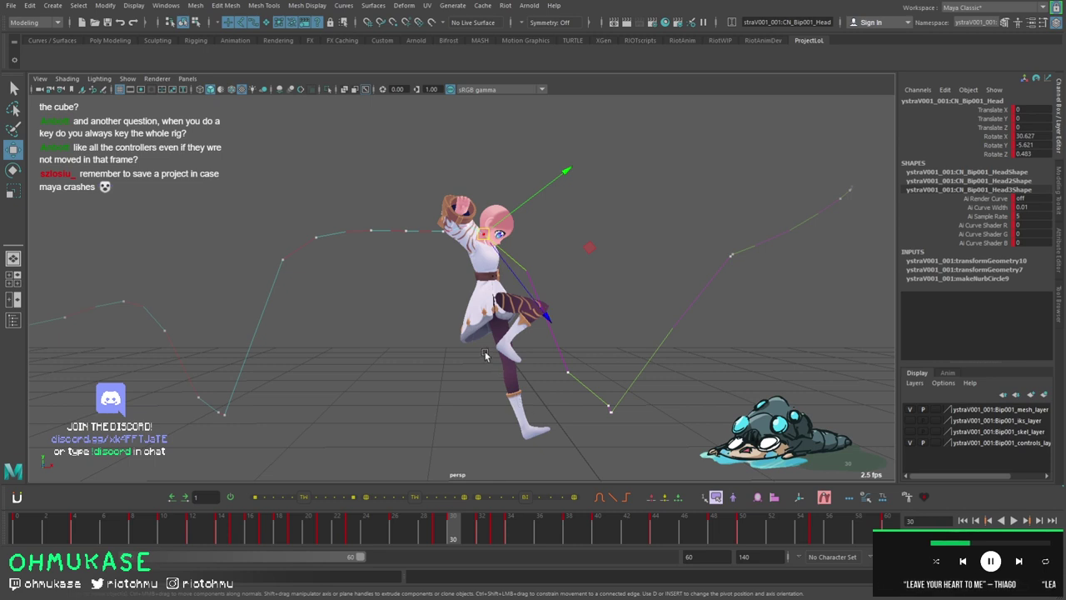
{"action": "left_click_drag", "start_coordinate": [559, 333], "coordinate": [406, 231], "text": "alt"}
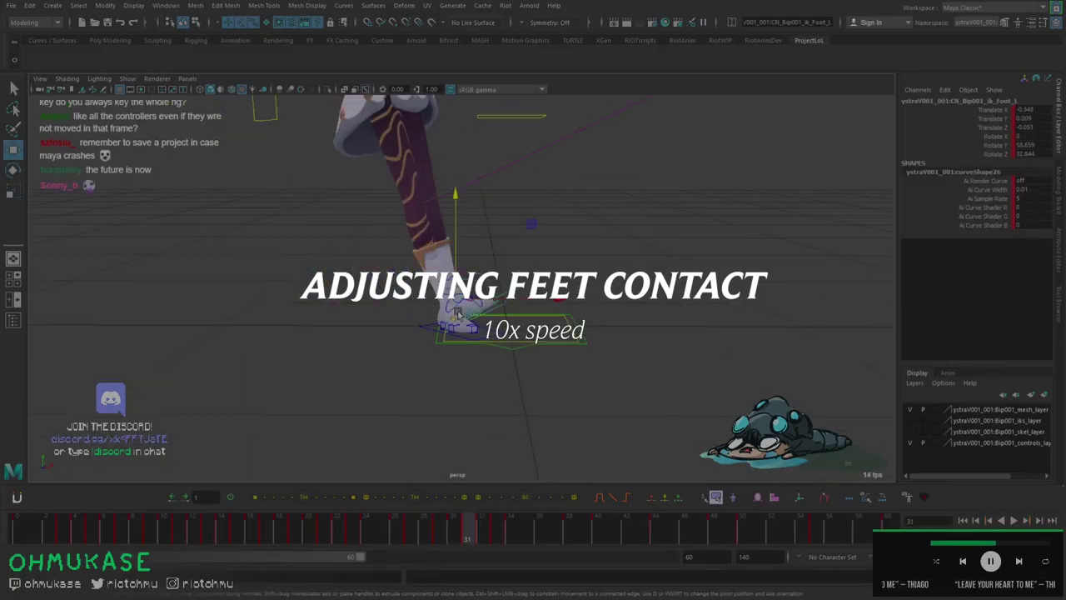
Adjust the left foot control at frame 31 and its toe roll at frame 32, and select the COG control.
{"action": "key", "text": "e"}
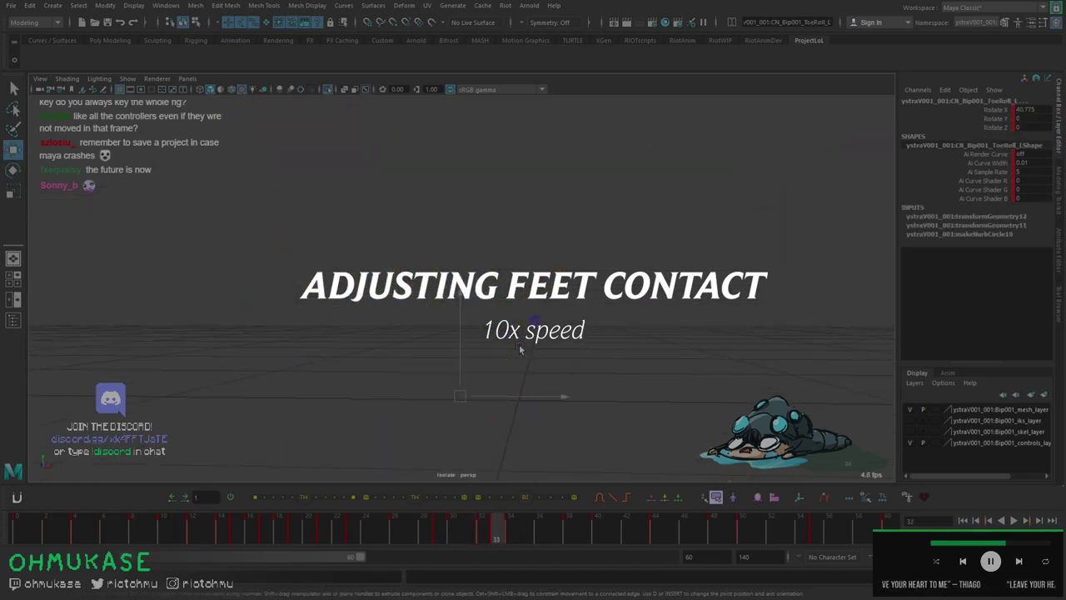
{"action": "key", "text": "w"}
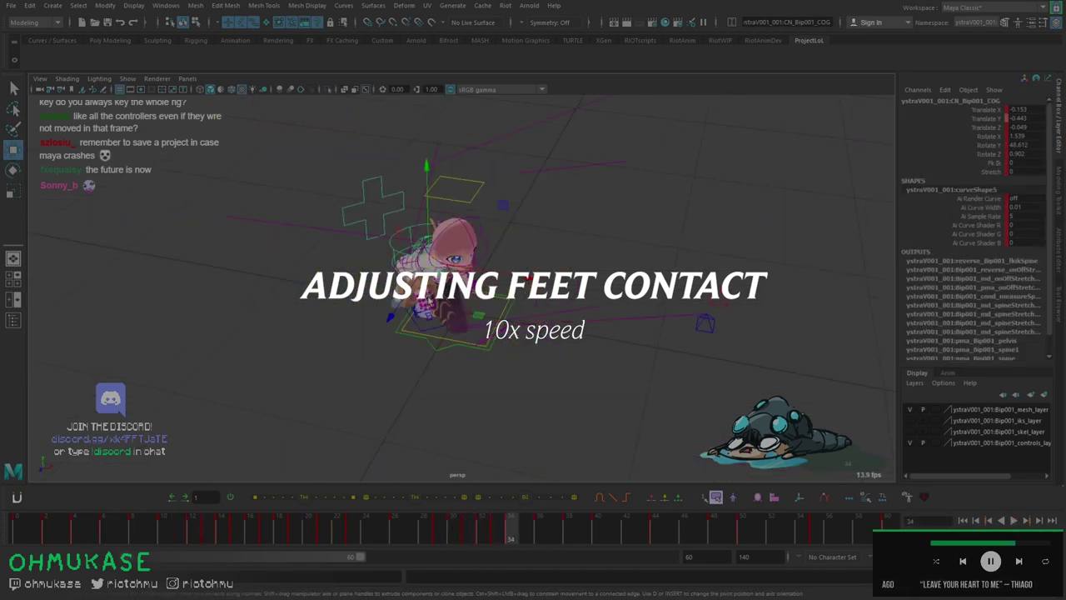
{"action": "left_click", "coordinate": [456, 265]}
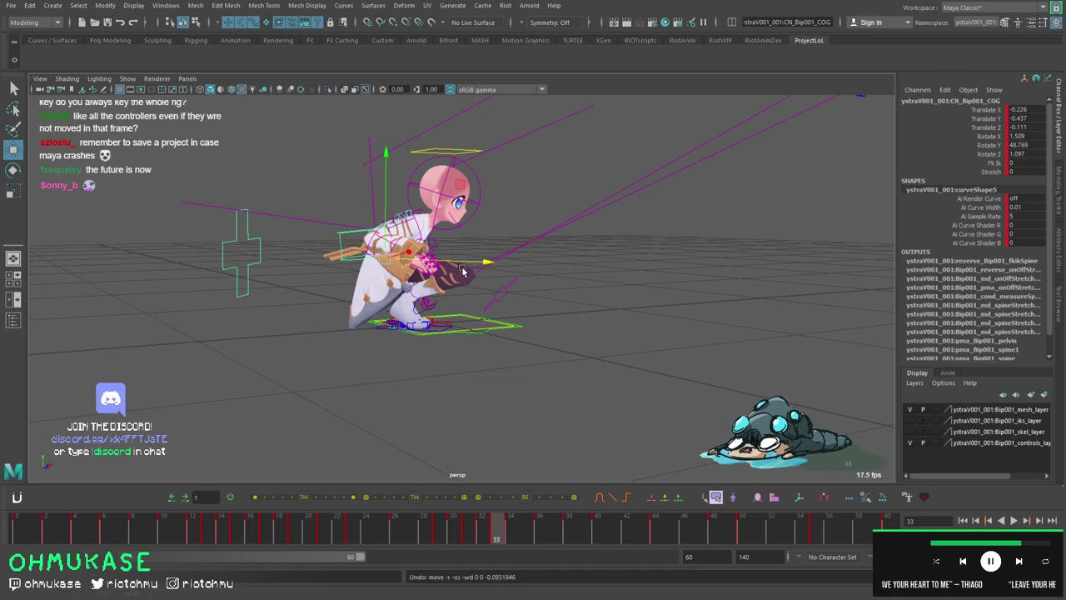
Undo the recent moves of the COG control at frames 33 and 32.
{"action": "key", "text": "ctrl+z"}
{"action": "key", "text": "ctrl+z"}
{"action": "key", "text": "ctrl+z"}
{"action": "key", "text": "ctrl+z"}
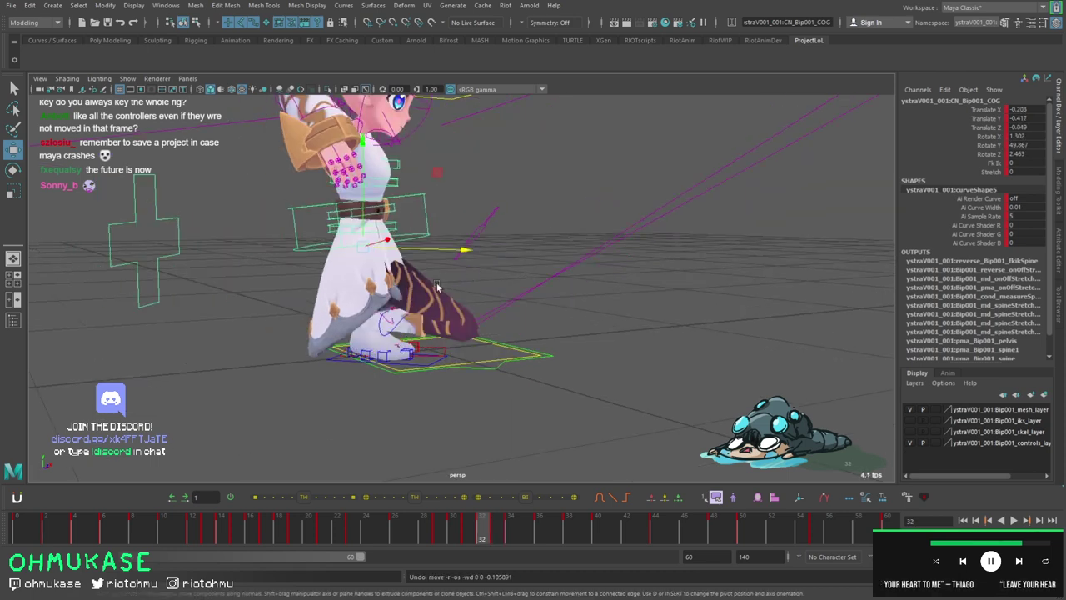
Step between frames 31 and 34 to examine the left foot's ground contact and the body drop on landing.
{"action": "scroll", "coordinate": [408, 350], "scroll_direction": "up", "scroll_amount": 2}
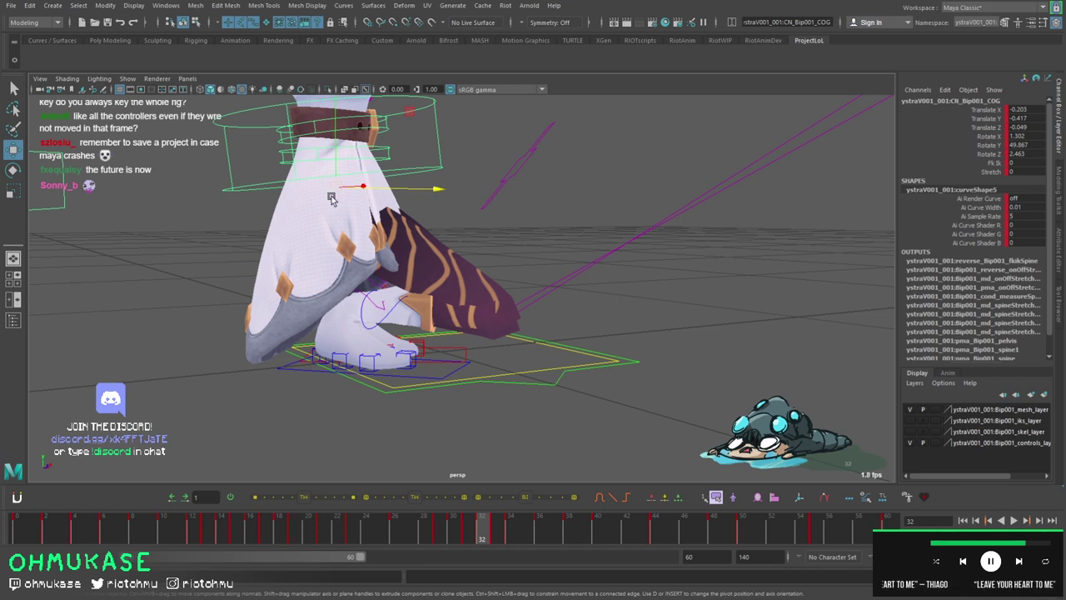
{"action": "key", "text": "alt+comma"}
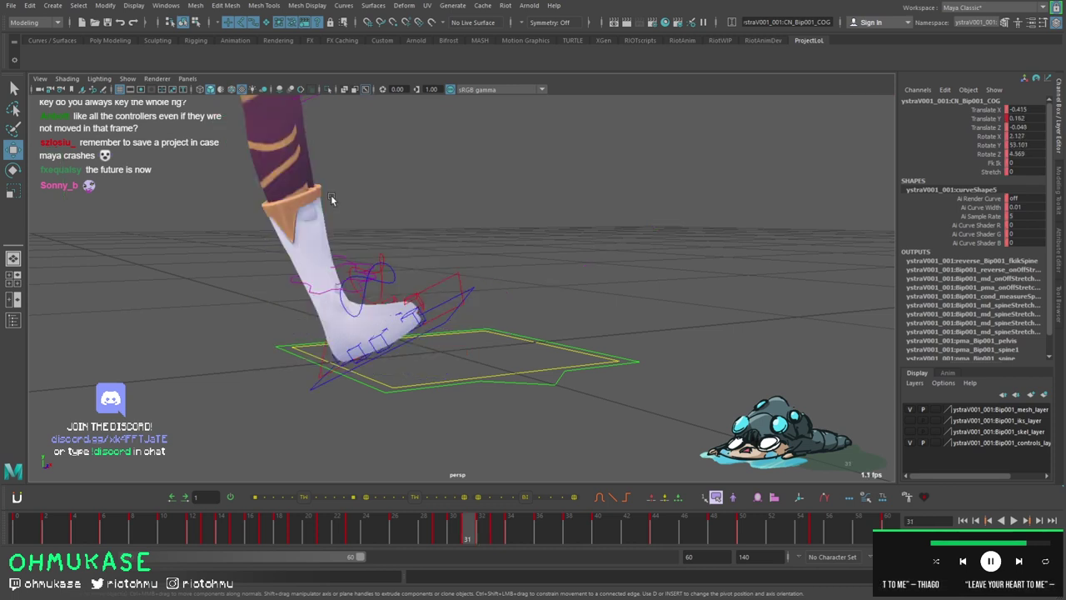
{"action": "key", "text": "alt+period"}
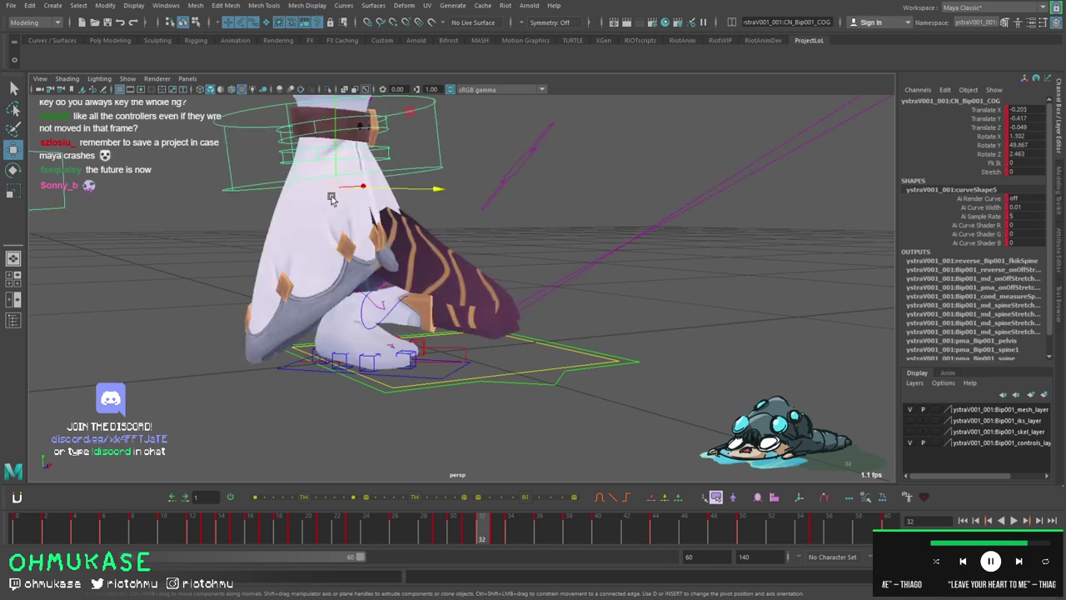
{"action": "key", "text": "alt+comma"}
{"action": "mouse_move", "coordinate": [436, 194]}
{"action": "left_mouse_down", "text": "alt"}
{"action": "mouse_move", "coordinate": [408, 333]}
{"action": "mouse_move", "coordinate": [433, 349]}
{"action": "mouse_move", "coordinate": [444, 299]}
{"action": "mouse_move", "coordinate": [374, 242]}
{"action": "mouse_move", "coordinate": [391, 222]}
{"action": "left_mouse_up", "text": "alt"}
{"action": "scroll", "coordinate": [406, 348], "scroll_direction": "down", "scroll_amount": 5}
{"action": "key", "text": "alt+period"}
{"action": "key", "text": "alt+period"}
{"action": "key", "text": "alt+period"}
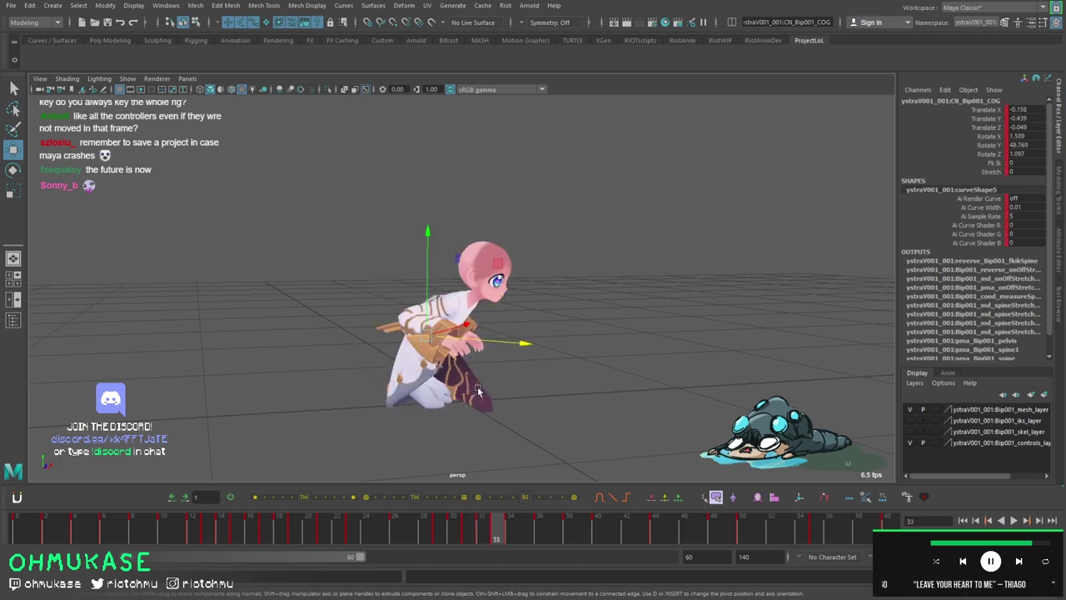
{"action": "left_click_drag", "start_coordinate": [509, 429], "coordinate": [487, 358], "text": "alt"}
{"action": "scroll", "coordinate": [485, 353], "scroll_direction": "up", "scroll_amount": 3}
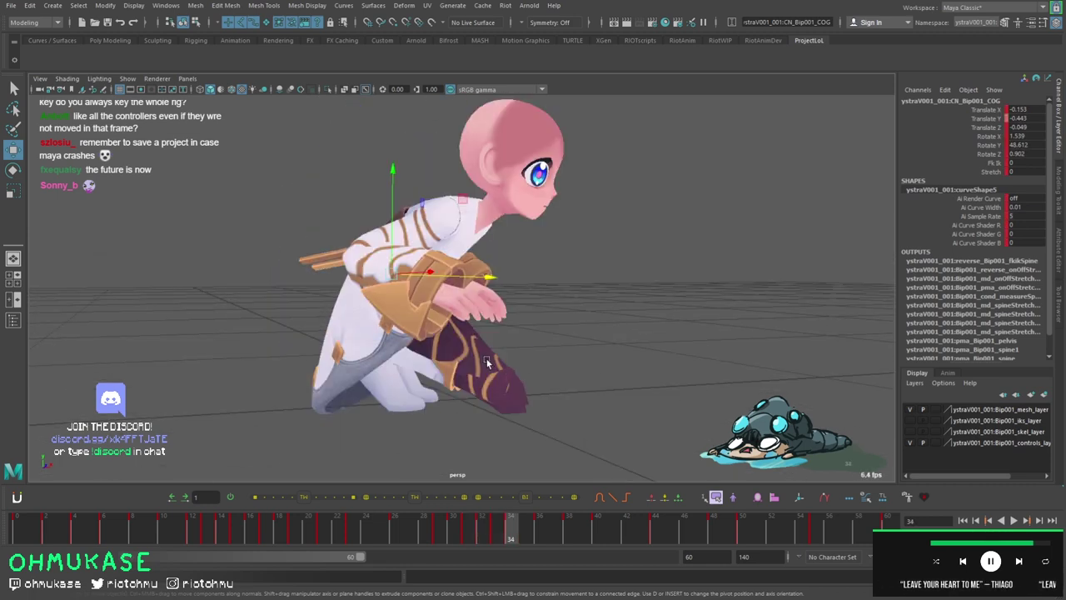
Compare frames 31, 32 and 33 without rig controls to judge the hip and knee movement into the crouch.
{"action": "key", "text": "alt+comma"}
{"action": "key", "text": "alt+comma"}
{"action": "key", "text": "alt+comma"}
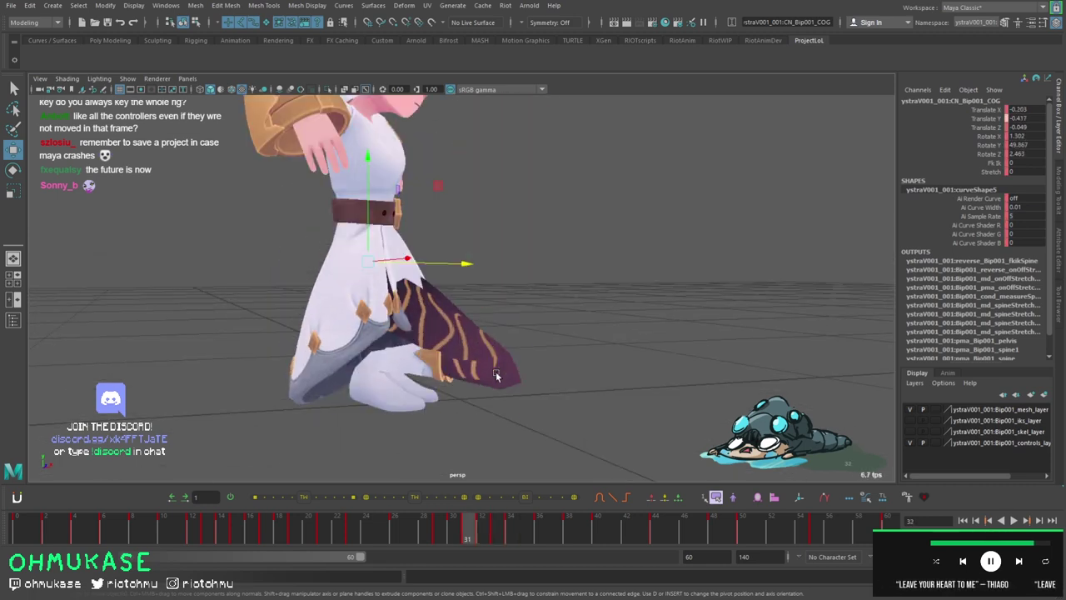
{"action": "key", "text": "alt+period"}
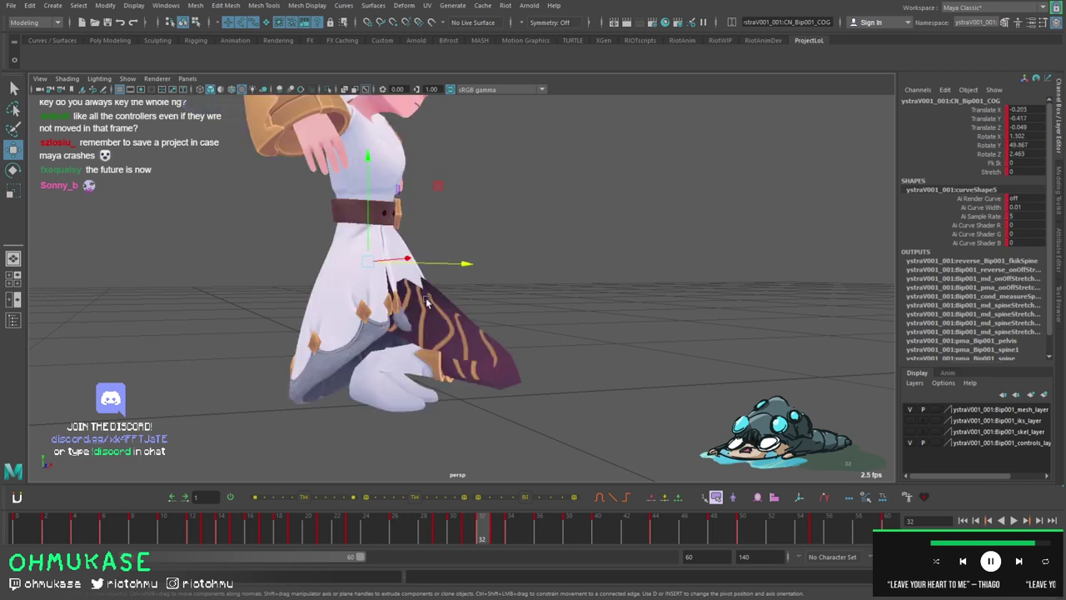
{"action": "key", "text": "alt+period"}
{"action": "key", "text": "alt+comma"}
{"action": "left_click_drag", "start_coordinate": [457, 297], "coordinate": [472, 320], "text": "alt"}
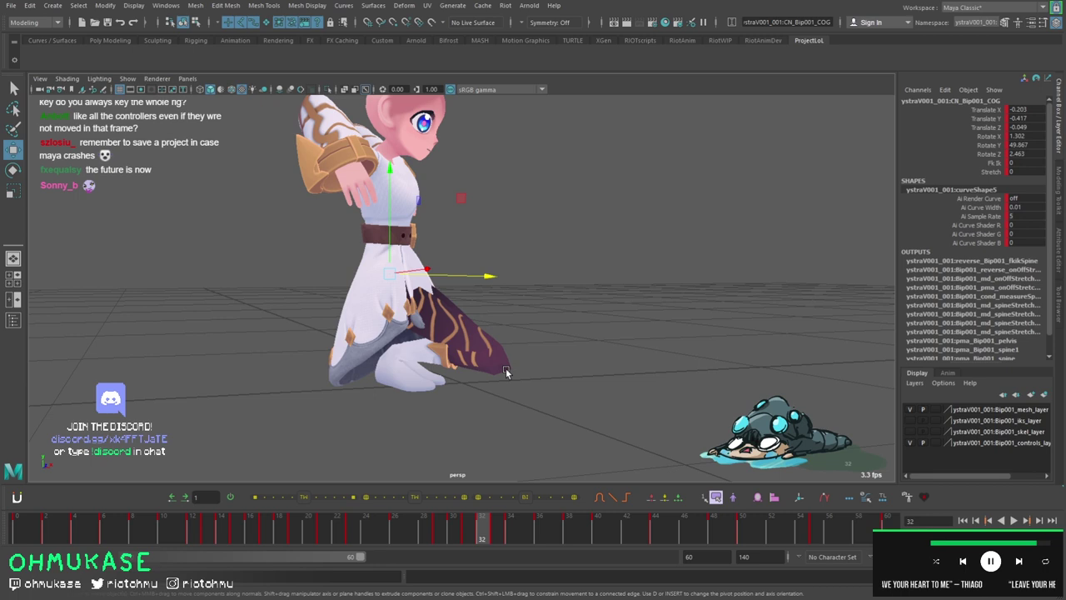
{"action": "key", "text": "alt+comma"}
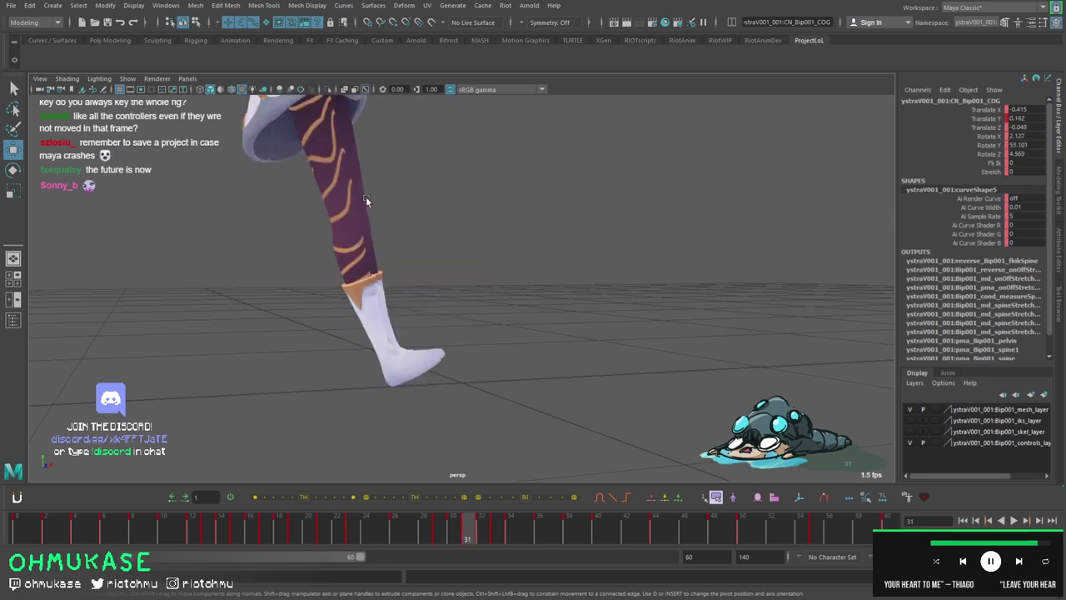
{"action": "key", "text": "alt+period"}
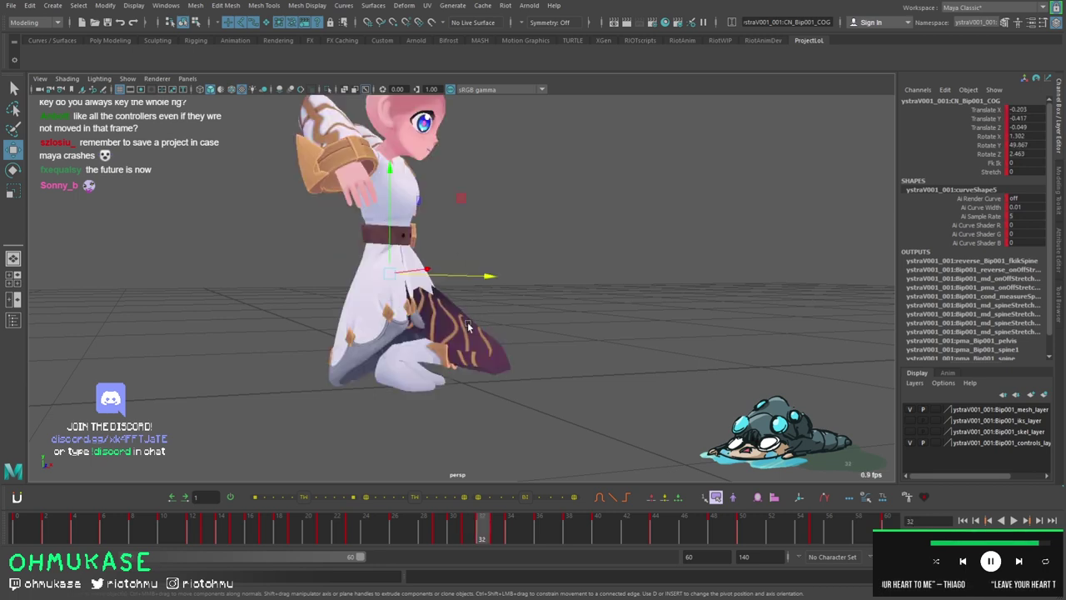
{"action": "key", "text": "alt+period"}
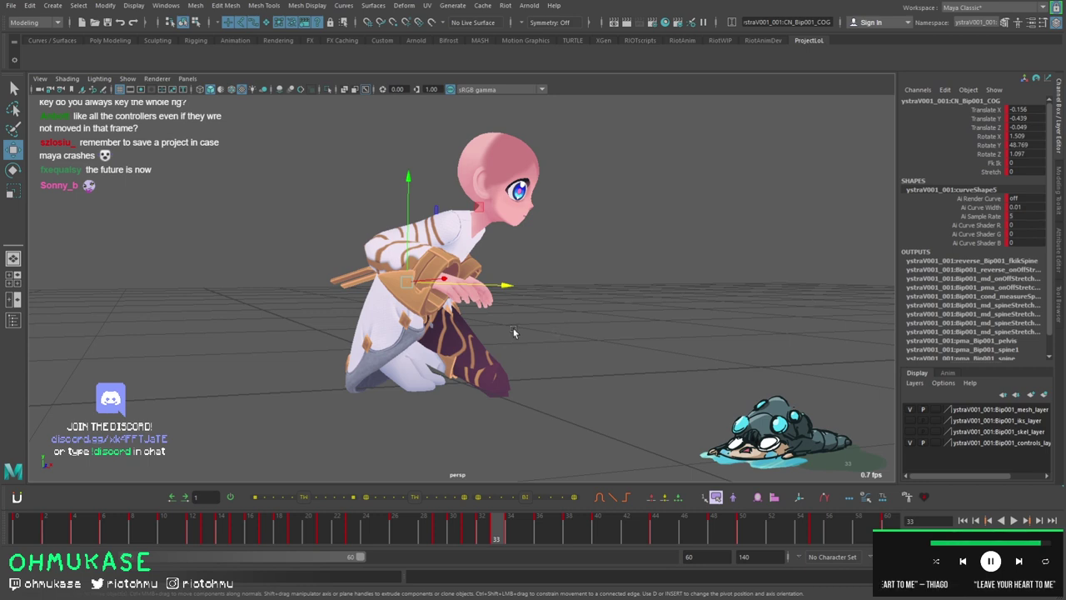
{"action": "key", "text": "alt+comma"}
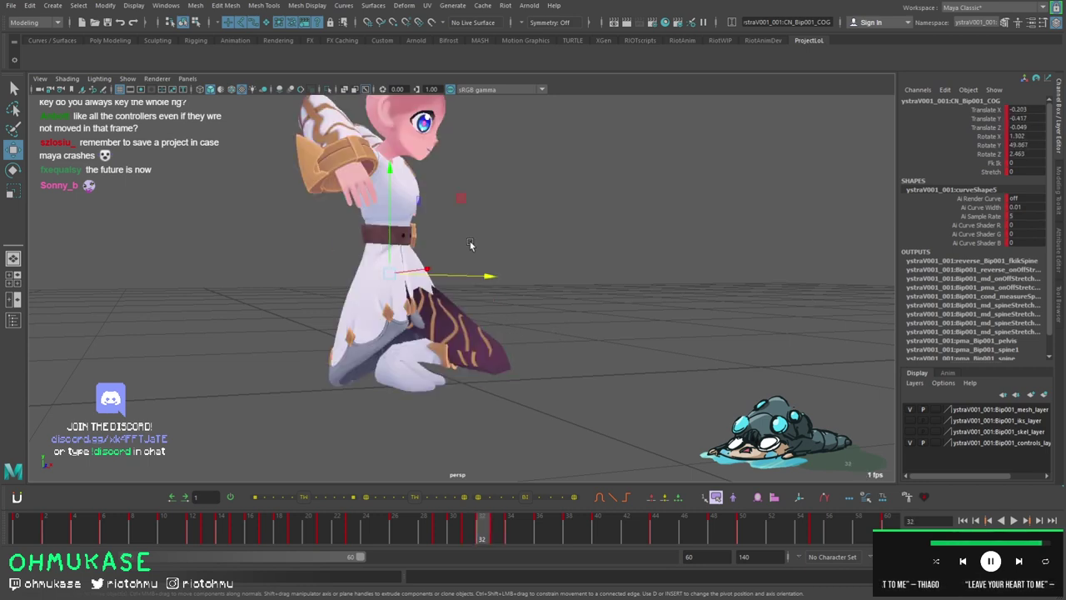
Try to reposition the COG control above the planted foot at frame 32.
{"action": "left_click_drag", "start_coordinate": [471, 244], "coordinate": [397, 262], "text": "alt"}
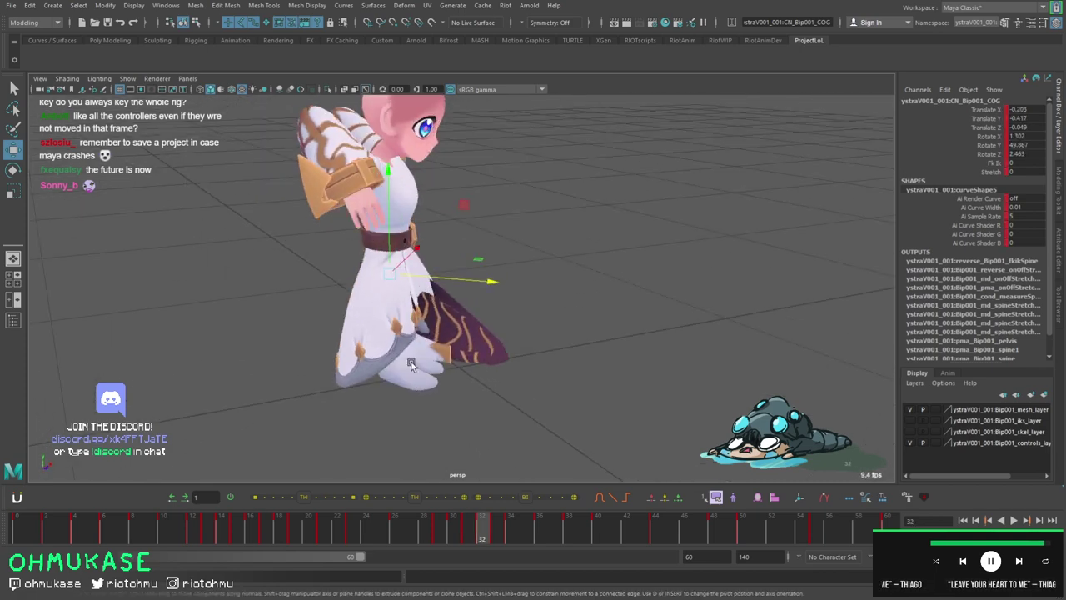
{"action": "mouse_move", "coordinate": [410, 365]}
{"action": "left_mouse_down", "text": "alt"}
{"action": "mouse_move", "coordinate": [398, 344]}
{"action": "mouse_move", "coordinate": [396, 356]}
{"action": "left_mouse_up", "text": "alt"}
{"action": "left_click_drag", "start_coordinate": [479, 325], "coordinate": [576, 245], "text": "alt"}
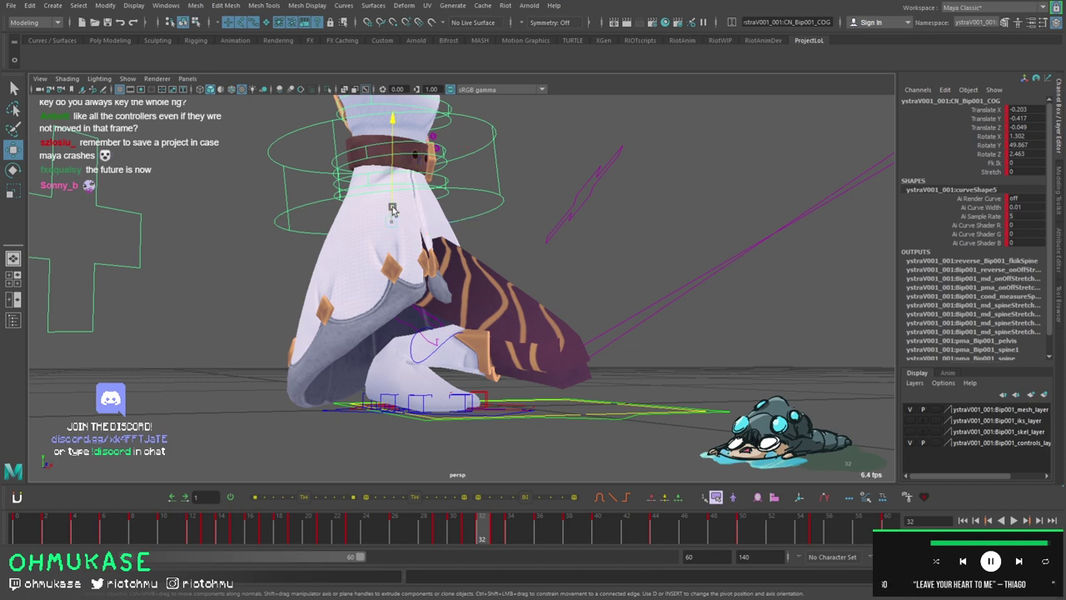
{"action": "left_click_drag", "start_coordinate": [393, 210], "coordinate": [443, 276]}
{"action": "key", "text": "ctrl+z"}
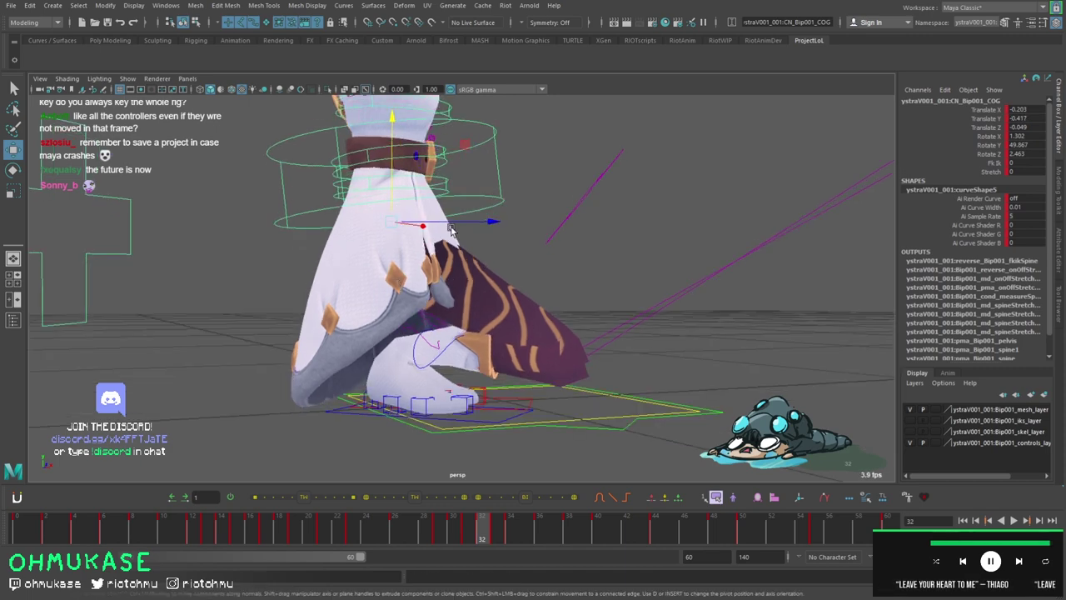
Move the COG control back to Translate X -0.267 at frame 32 and -0.21 at frame 33, keying its translation.
{"action": "left_click_drag", "start_coordinate": [464, 235], "coordinate": [421, 269], "text": "alt"}
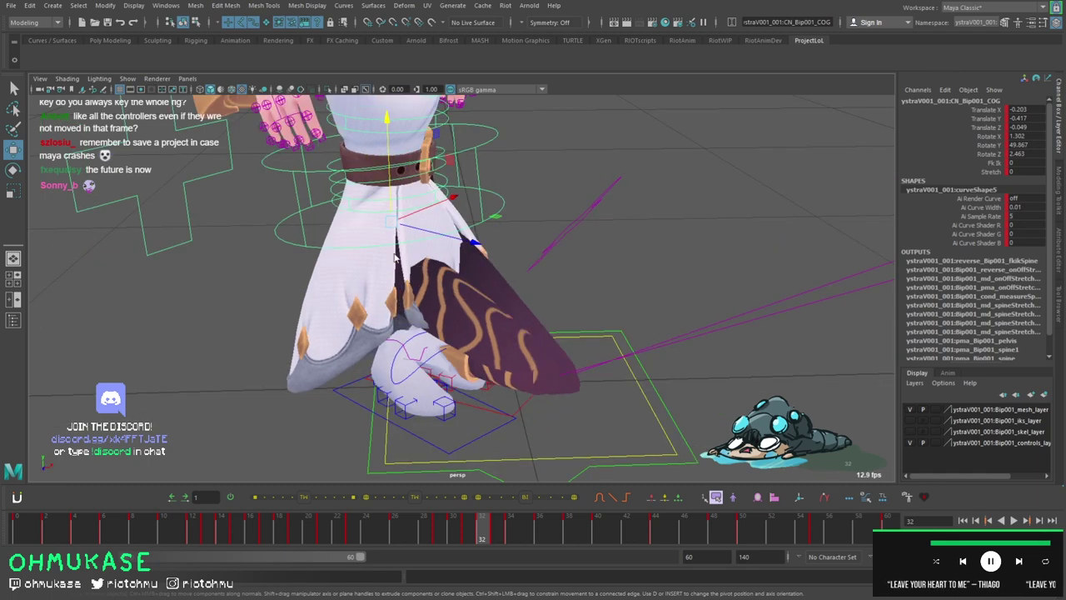
{"action": "left_click_drag", "start_coordinate": [296, 240], "coordinate": [439, 217], "text": "alt"}
{"action": "key", "text": "shift+w"}
{"action": "scroll", "coordinate": [403, 283], "scroll_direction": "up", "scroll_amount": 3}
{"action": "scroll", "coordinate": [403, 283], "scroll_direction": "down", "scroll_amount": 3}
{"action": "key", "text": "period"}
{"action": "key", "text": "comma"}
{"action": "key", "text": "period"}
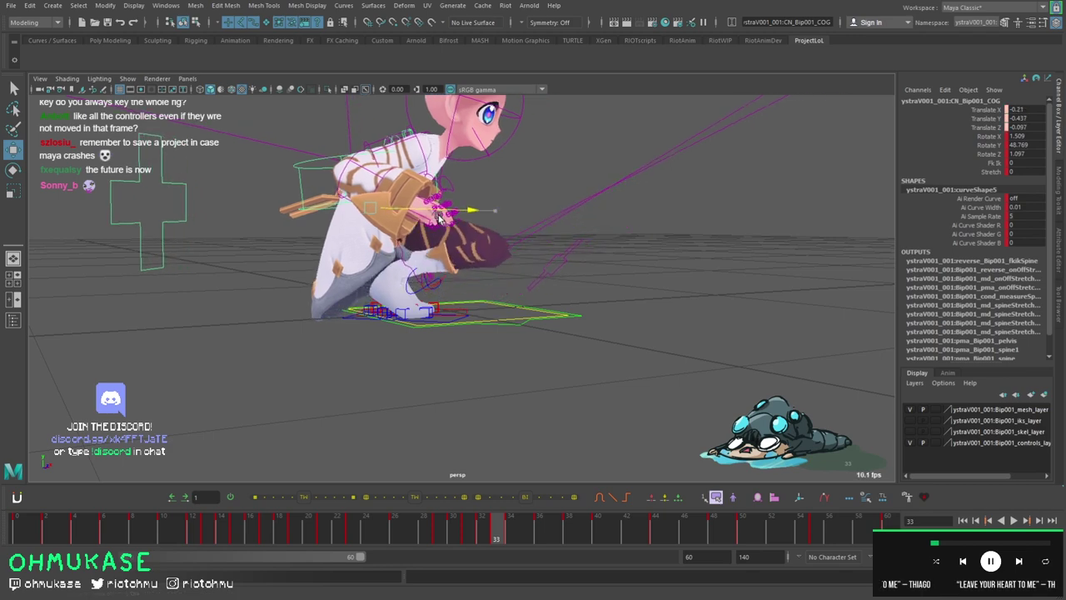
{"action": "key", "text": "comma"}
{"action": "key", "text": "period"}
{"action": "key", "text": "comma"}
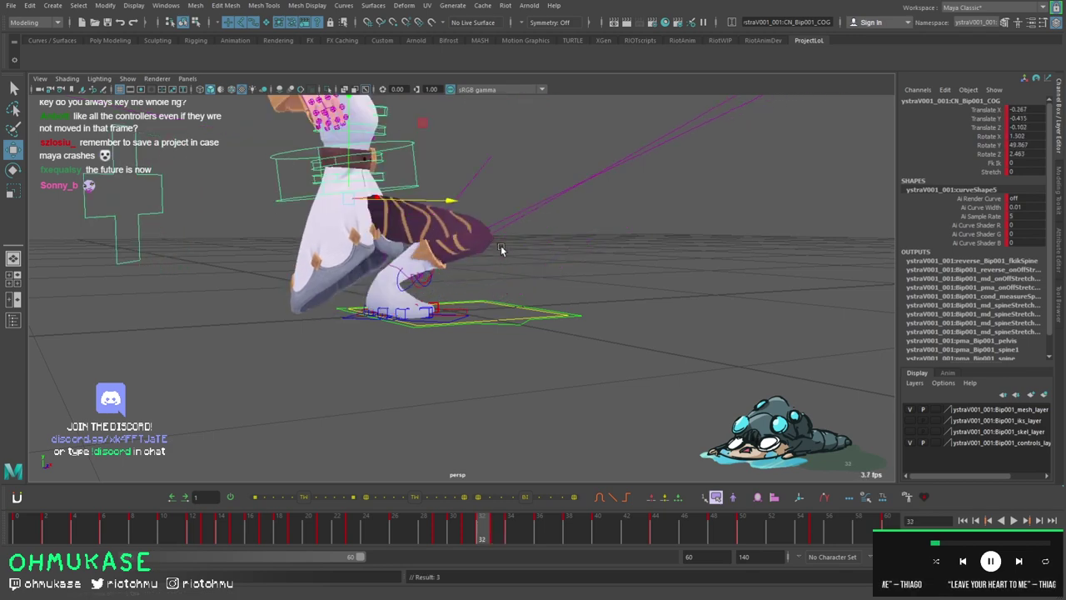
{"action": "key", "text": "period"}
Nudge the COG control to Translate X -0.262 at frame 32 and move it back to -0.195 at frame 34.
{"action": "key", "text": "alt+comma"}
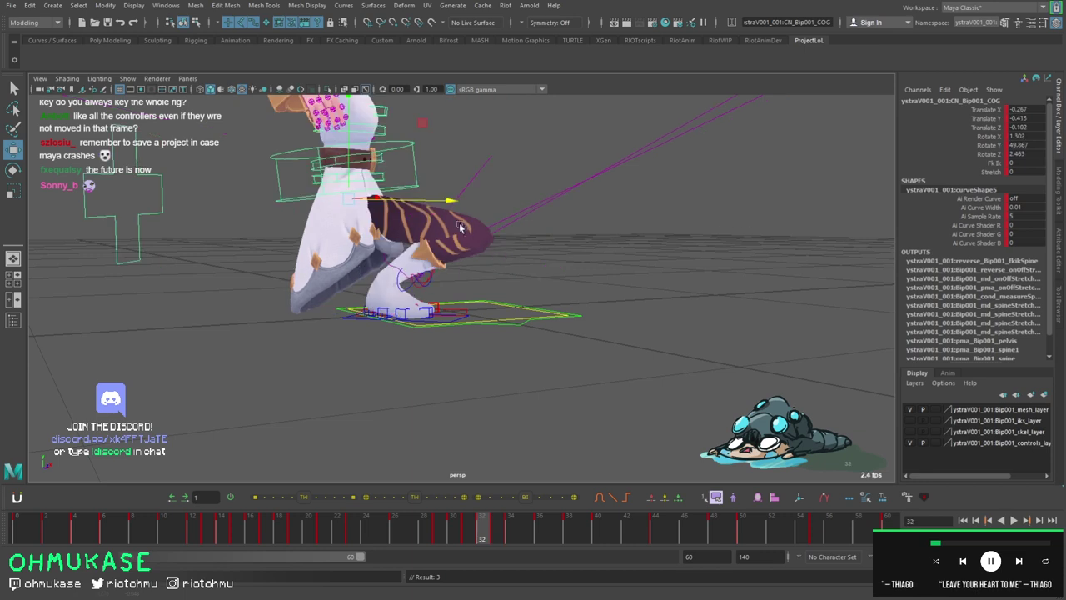
{"action": "left_click_drag", "start_coordinate": [446, 207], "coordinate": [447, 207]}
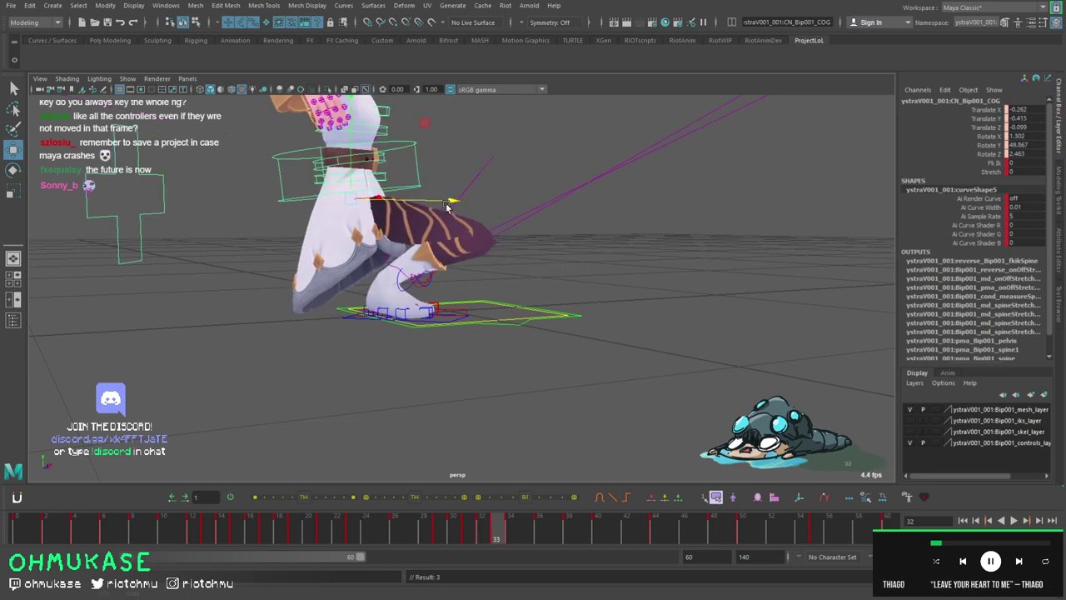
{"action": "key", "text": "alt+period"}
{"action": "key", "text": "alt+period"}
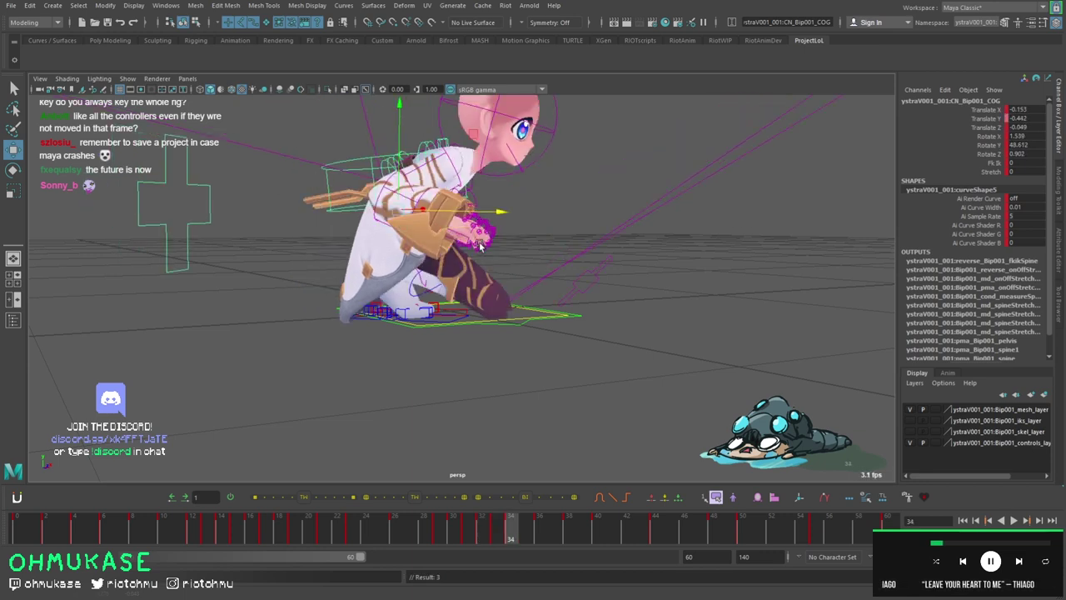
{"action": "left_click_drag", "start_coordinate": [469, 216], "coordinate": [454, 215]}
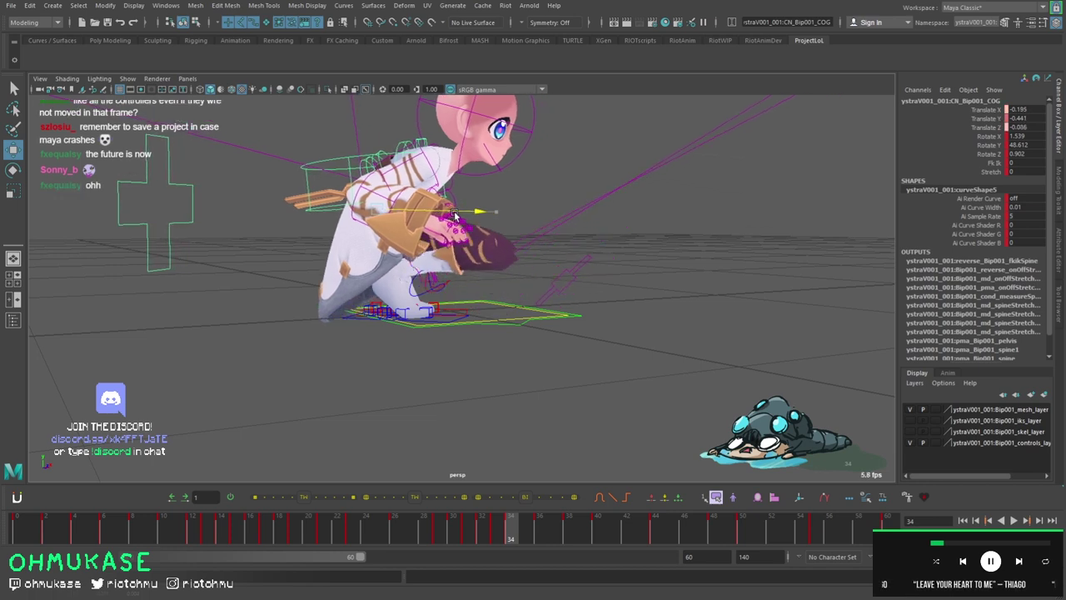
{"action": "key", "text": "alt+period"}
{"action": "key", "text": "alt+comma"}
{"action": "key", "text": "alt+period"}
{"action": "key", "text": "alt+comma"}
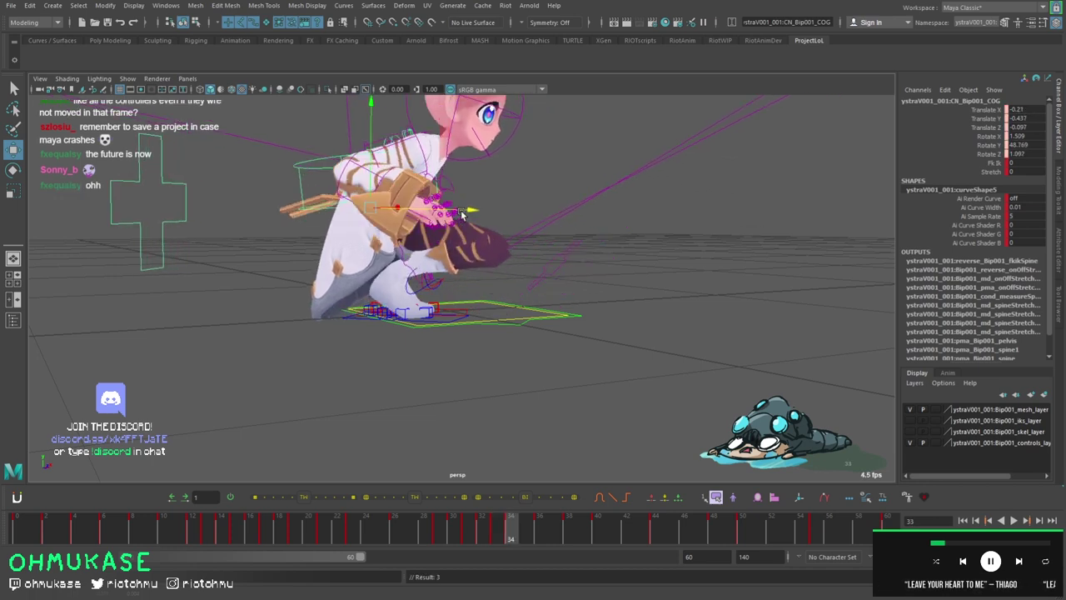
Move the COG control back at frame 36 to Translate X -0.172 and Z -0.074, and check the following frames.
{"action": "key", "text": "alt+period"}
{"action": "key", "text": "alt+period"}
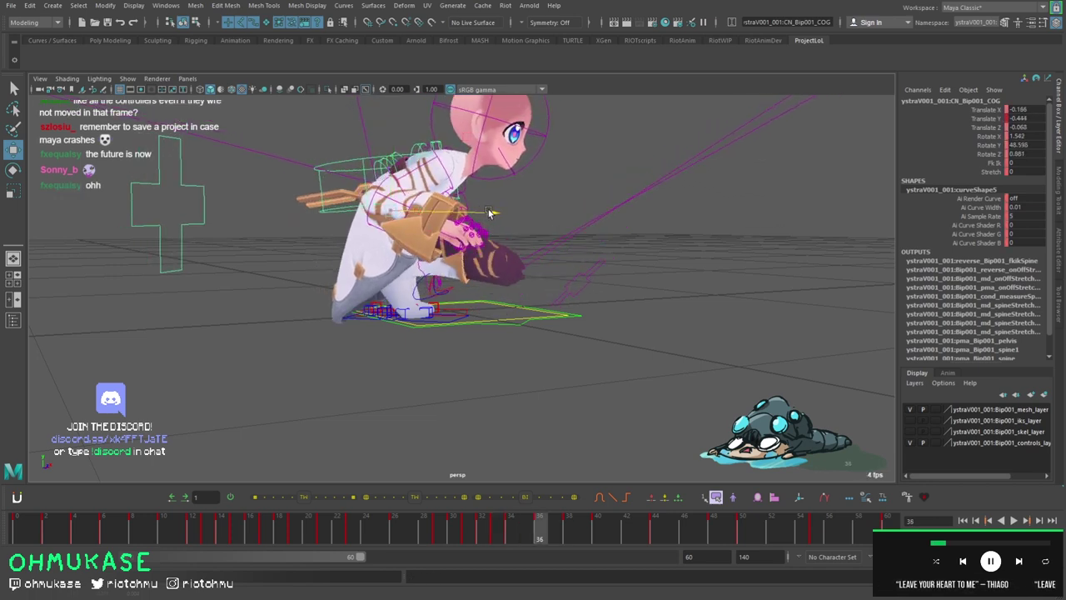
{"action": "left_click_drag", "start_coordinate": [490, 214], "coordinate": [488, 213]}
{"action": "key", "text": "alt+period"}
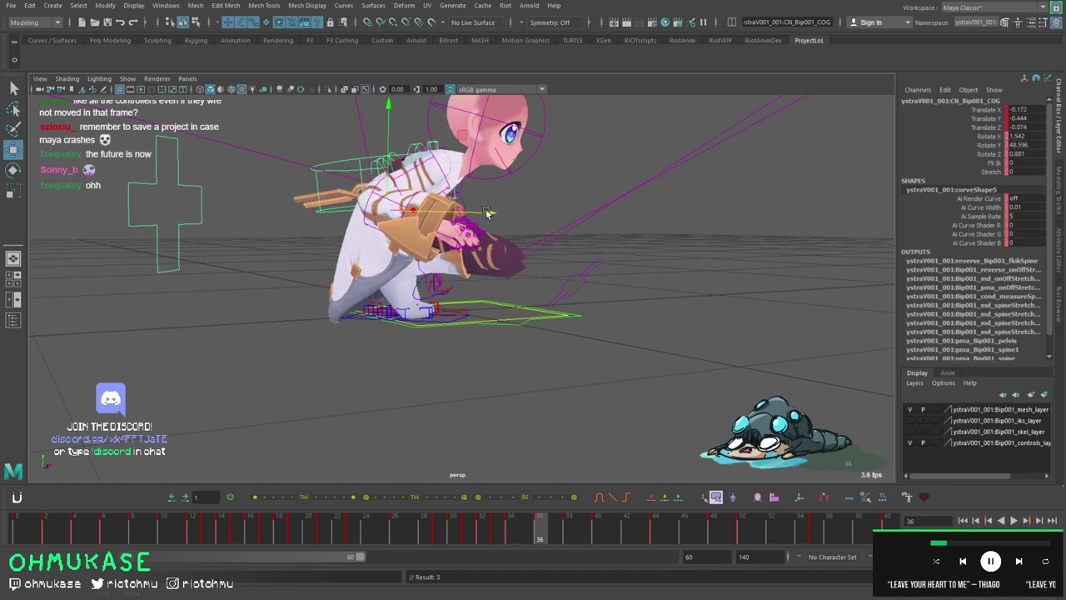
{"action": "key", "text": "alt+period"}
{"action": "key", "text": "alt+period"}
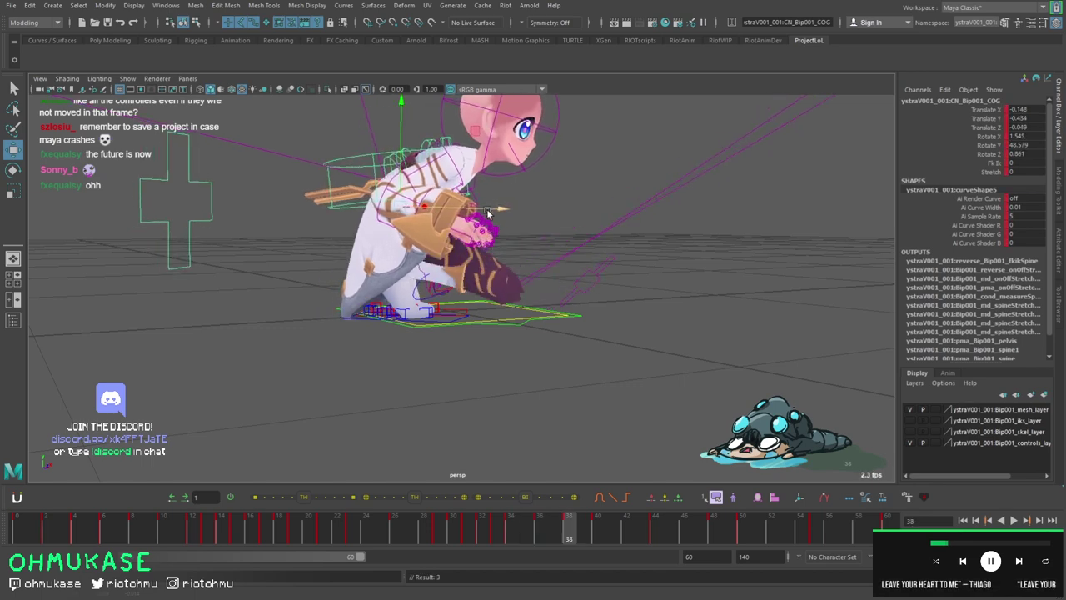
{"action": "key", "text": "alt+period"}
{"action": "key", "text": "alt+comma"}
{"action": "key", "text": "alt+comma"}
Scrub from the frame 36 crouch and step around frames 37 and 38 to check how the body settles.
{"action": "left_click_drag", "start_coordinate": [570, 471], "coordinate": [524, 467], "text": "alt"}
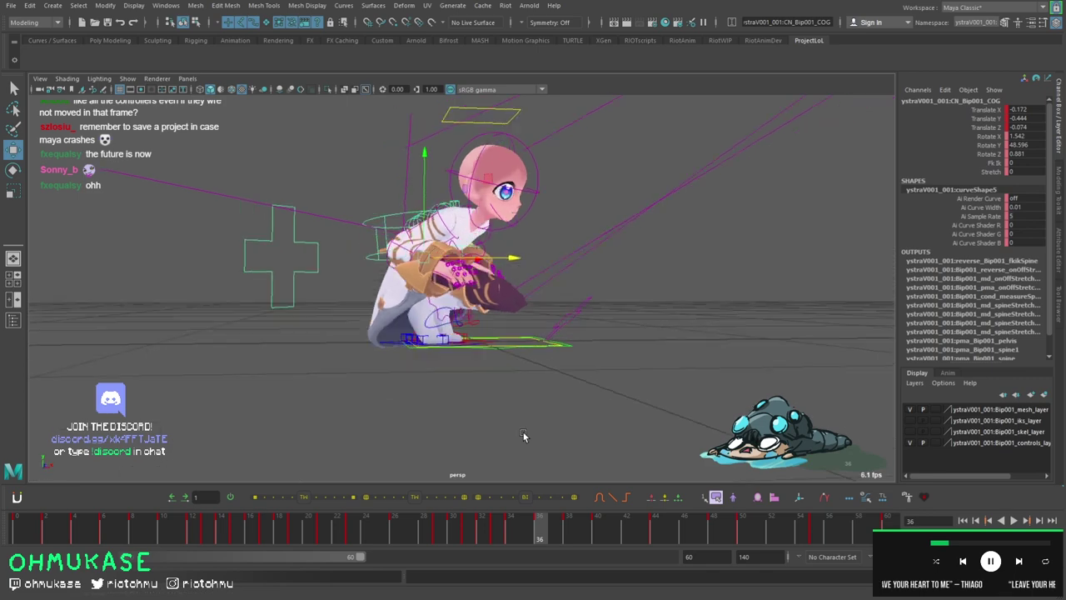
{"action": "left_click", "coordinate": [537, 529]}
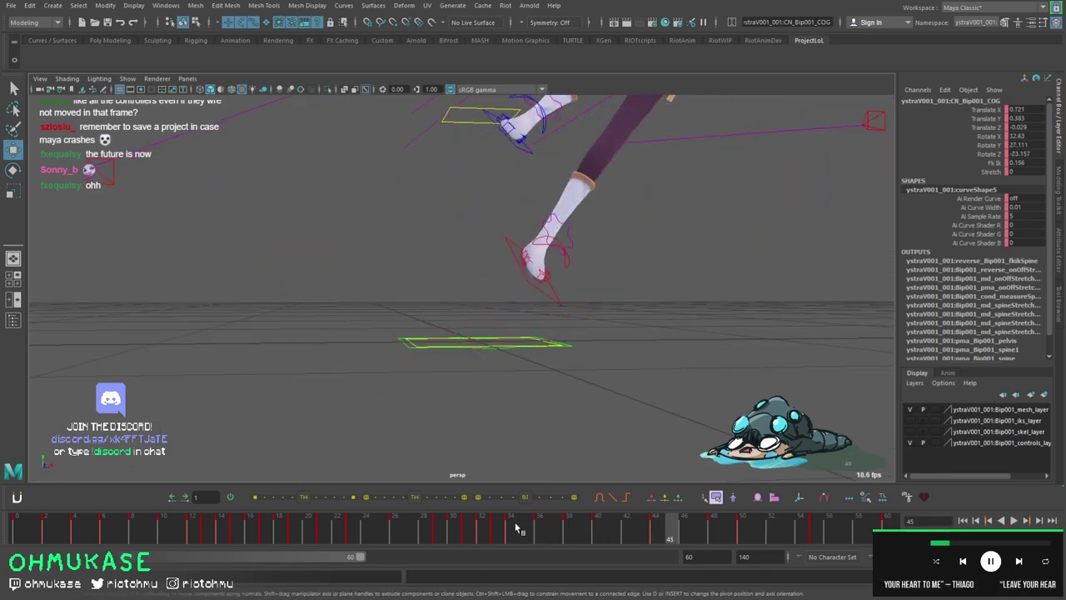
{"action": "left_click", "coordinate": [567, 527]}
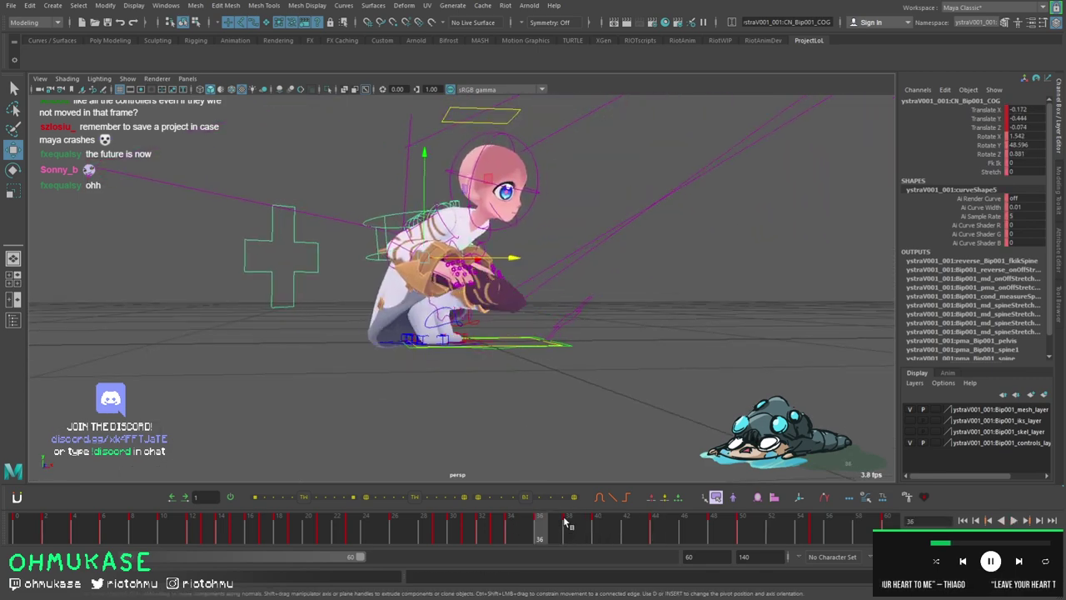
{"action": "left_click", "coordinate": [572, 524]}
{"action": "key", "text": "alt+period"}
{"action": "key", "text": "alt+comma"}
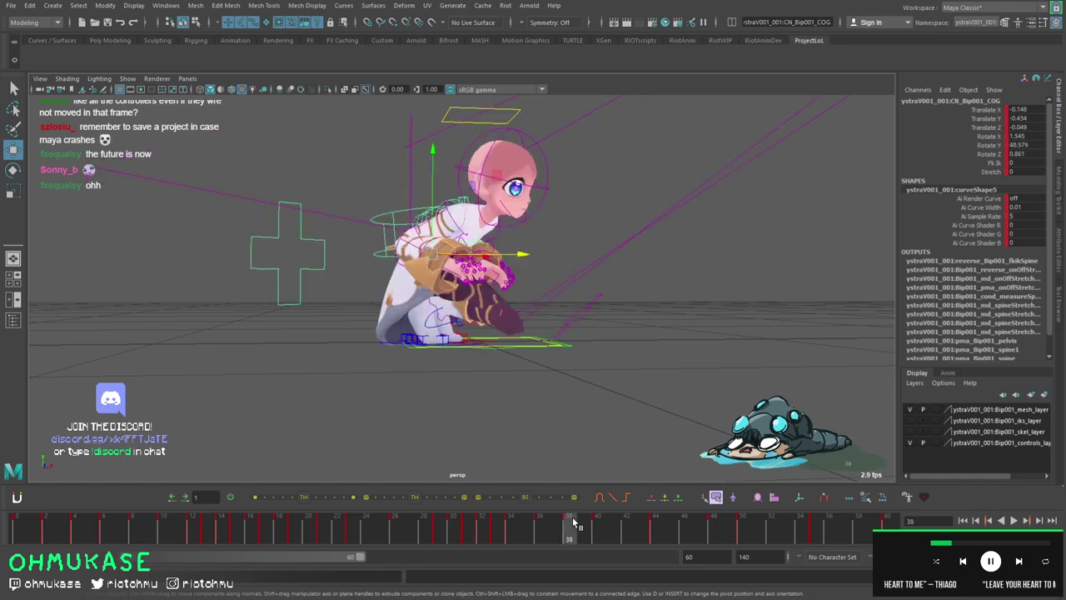
{"action": "key", "text": "alt+period"}
{"action": "key", "text": "alt+comma"}
{"action": "key", "text": "alt+period"}
{"action": "key", "text": "alt+comma"}
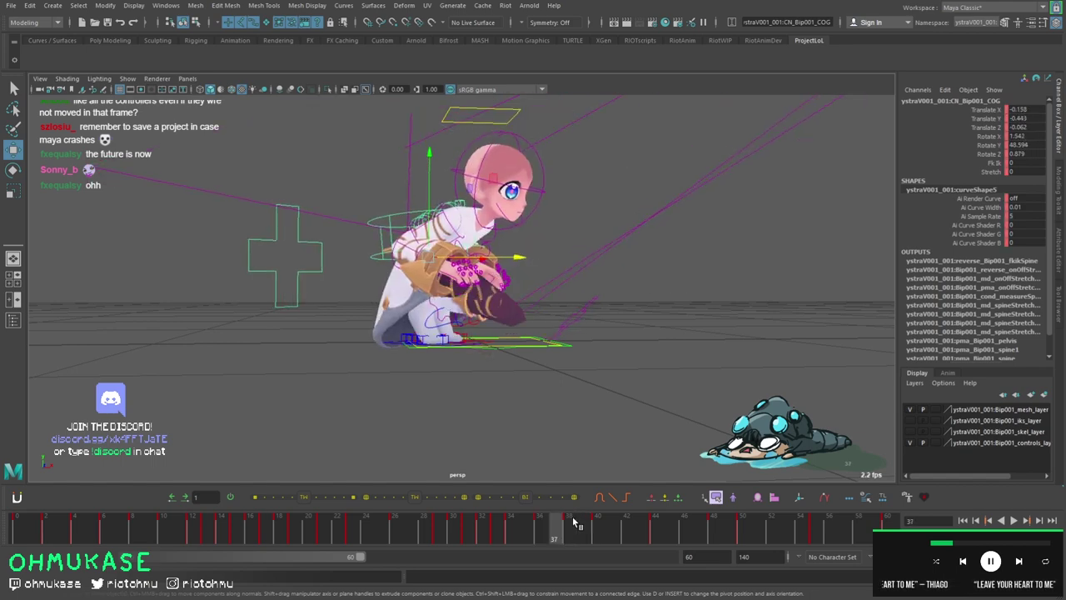
Step back and forth between frames 37 and 38 to compare the crouched poses up close.
{"action": "key", "text": "alt+period"}
{"action": "key", "text": "alt+comma"}
{"action": "key", "text": "alt+period"}
{"action": "key", "text": "alt+comma"}
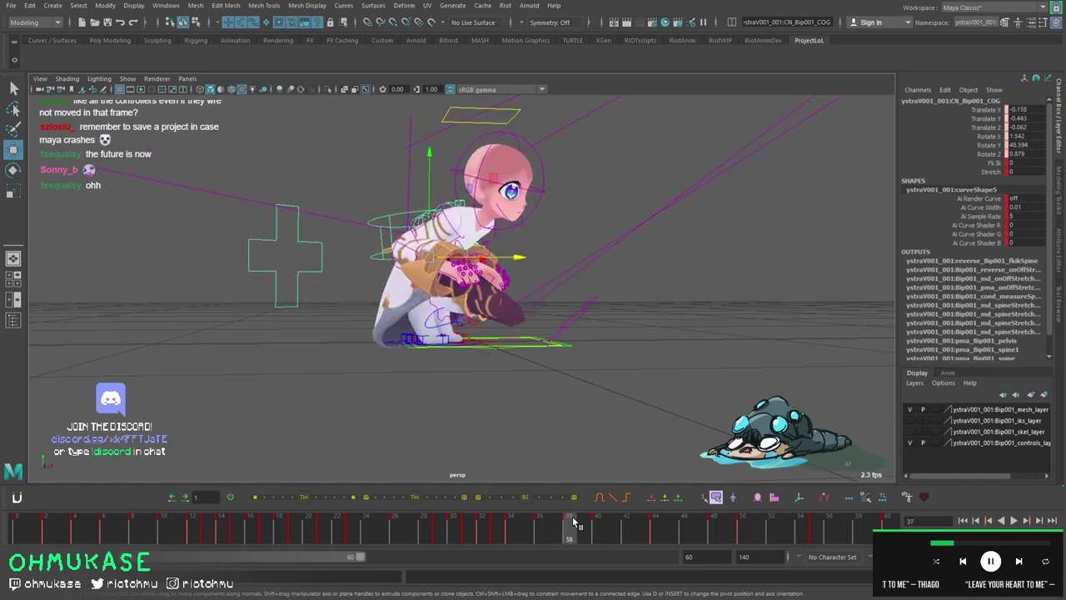
{"action": "key", "text": "alt+period"}
{"action": "scroll", "coordinate": [457, 321], "scroll_direction": "up", "scroll_amount": 3}
{"action": "key", "text": "alt+comma"}
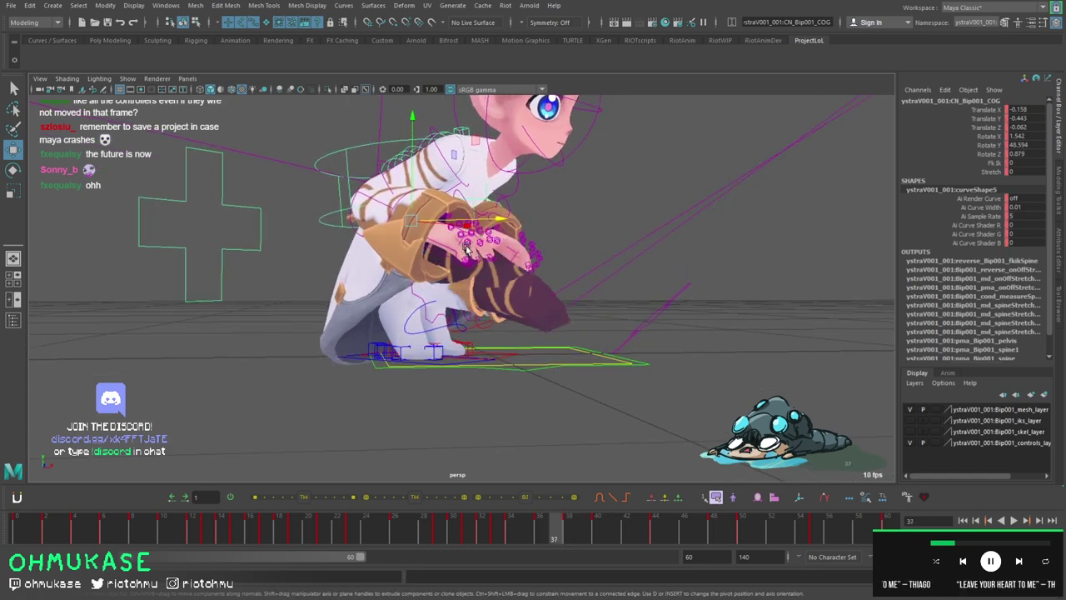
{"action": "key", "text": "alt+period"}
Select the left toe roll control and hide the rig controls for a clear side view of the crouch.
{"action": "left_click_drag", "start_coordinate": [396, 364], "coordinate": [627, 385], "text": "alt"}
{"action": "left_click", "coordinate": [493, 335]}
{"action": "key", "text": "ctrl+h"}
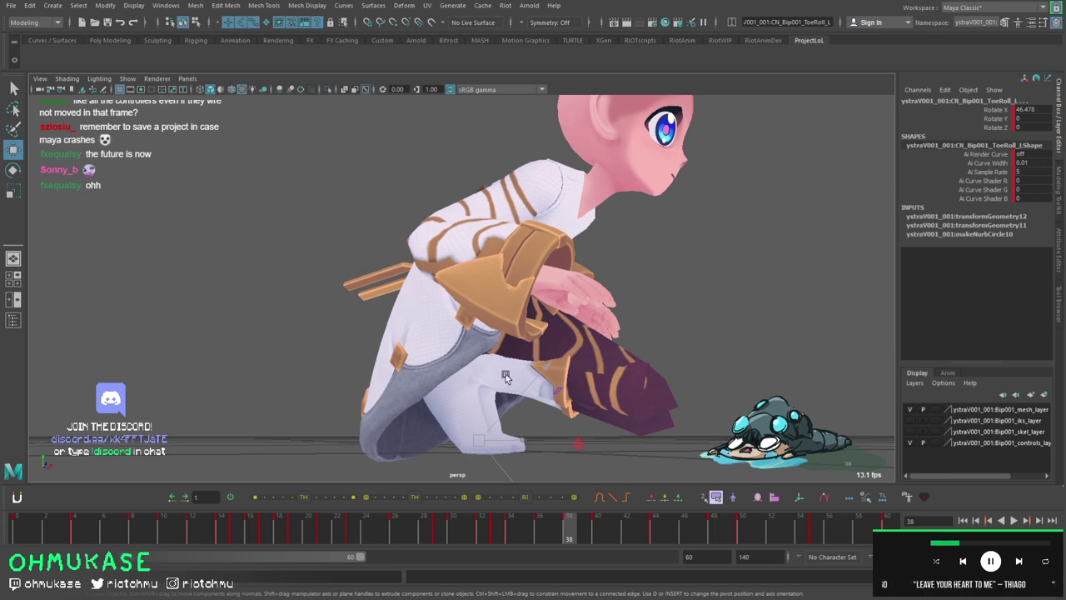
{"action": "left_click_drag", "start_coordinate": [505, 377], "coordinate": [441, 375], "text": "alt"}
{"action": "key", "text": "alt+comma"}
{"action": "key", "text": "alt+comma"}
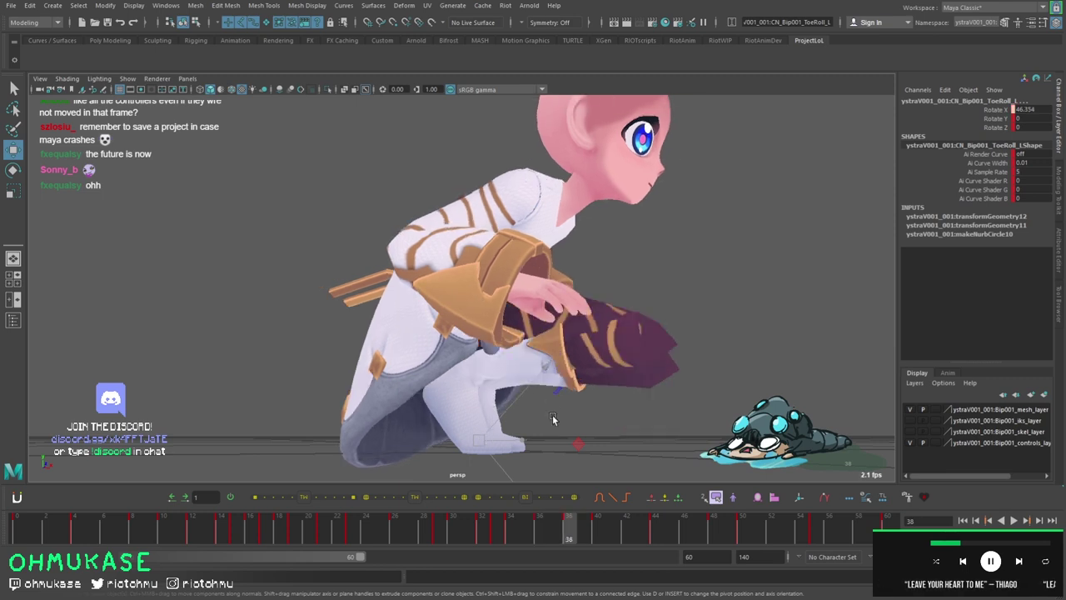
Rotate the left toe roll control to about Rotate X 53.85 at frame 38 and compare it with frame 36.
{"action": "key", "text": "e"}
{"action": "key", "text": "alt+period"}
{"action": "key", "text": "alt+period"}
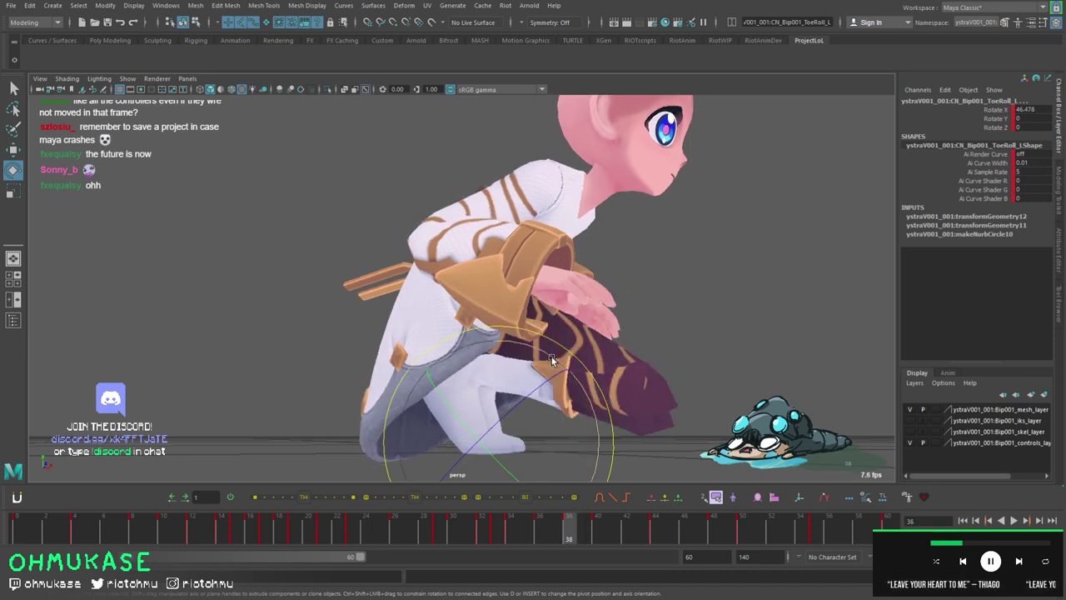
{"action": "left_click_drag", "start_coordinate": [556, 361], "coordinate": [568, 367]}
{"action": "key", "text": "alt+comma"}
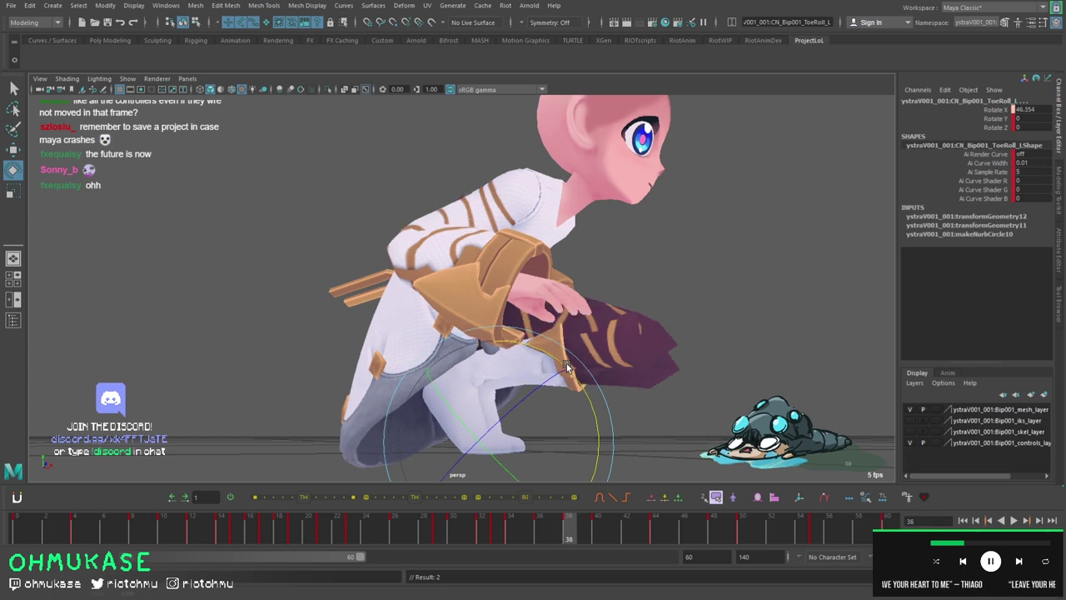
{"action": "key", "text": "alt+period"}
{"action": "key", "text": "alt+comma"}
{"action": "key", "text": "alt+period"}
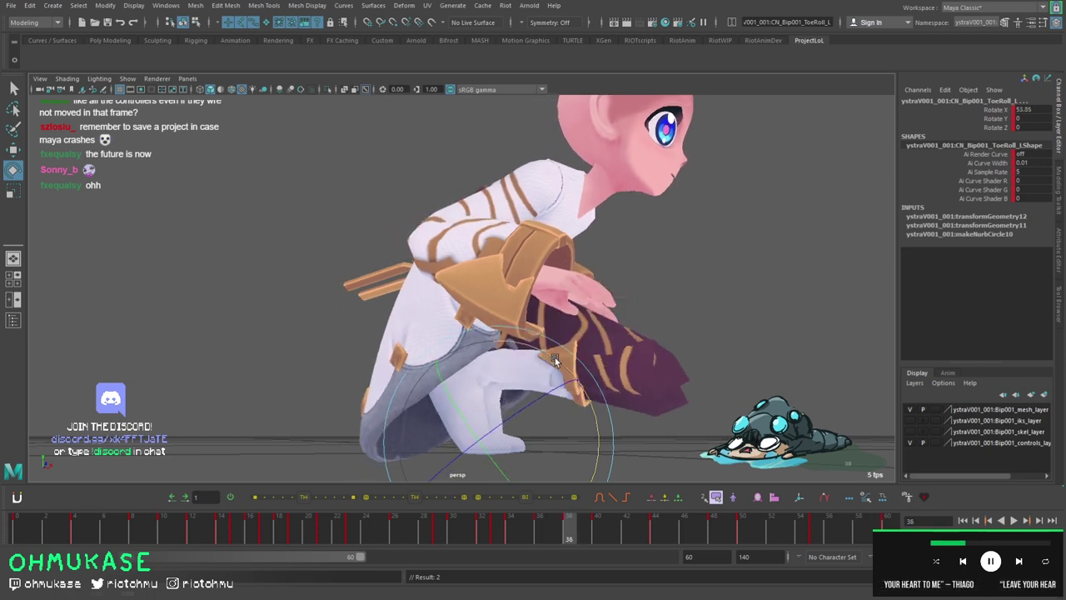
Try rotating the left toe roll control to Rotate X 79.612 at frame 38, and undo that rotation.
{"action": "left_click_drag", "start_coordinate": [555, 357], "coordinate": [579, 392]}
{"action": "key", "text": "alt+comma"}
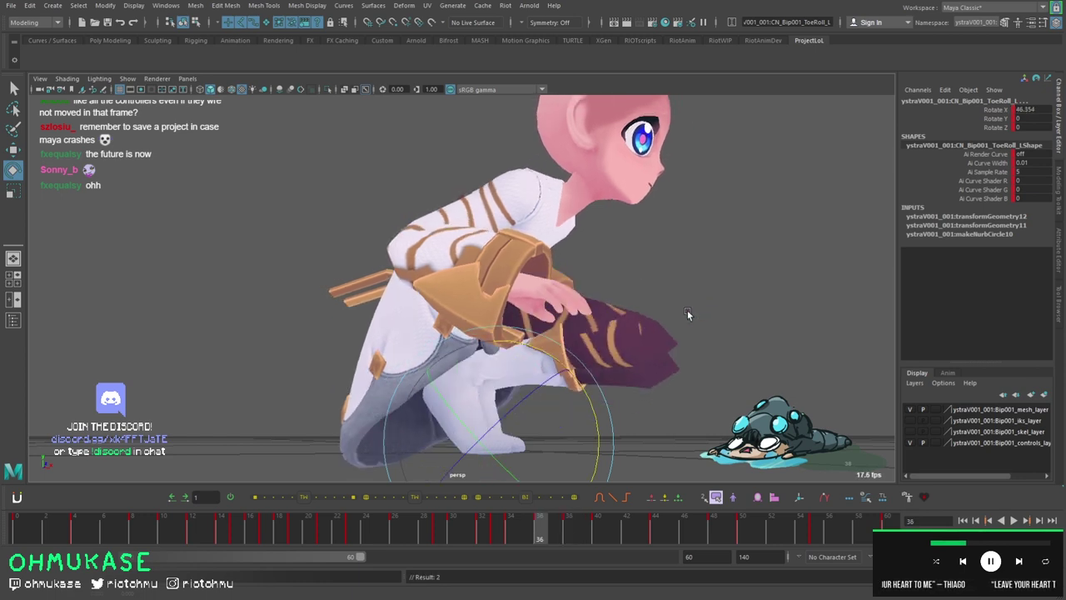
{"action": "key", "text": "alt+period"}
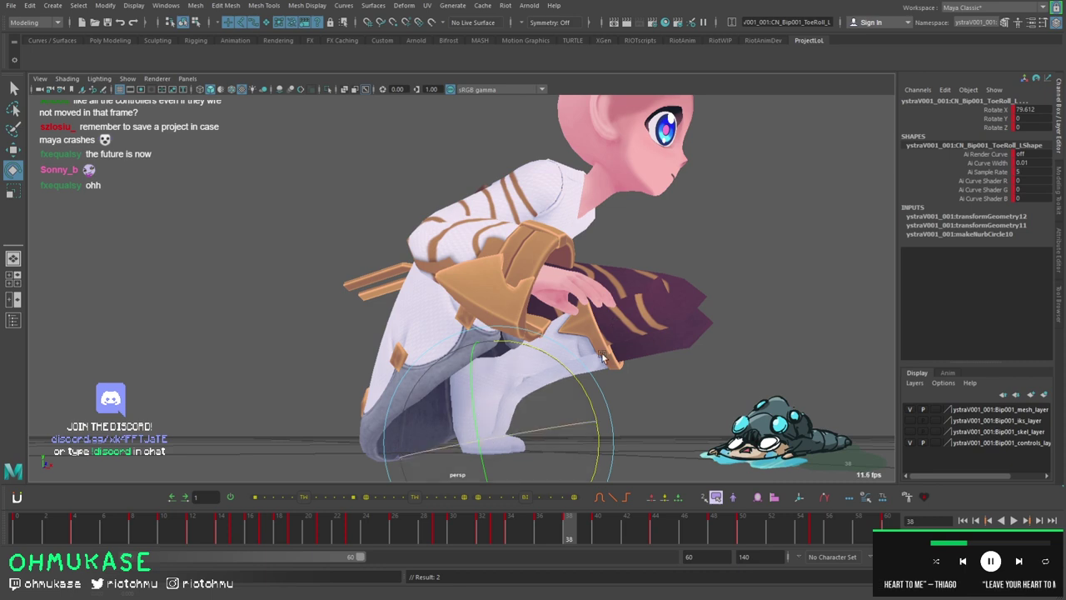
{"action": "key", "text": "ctrl+z"}
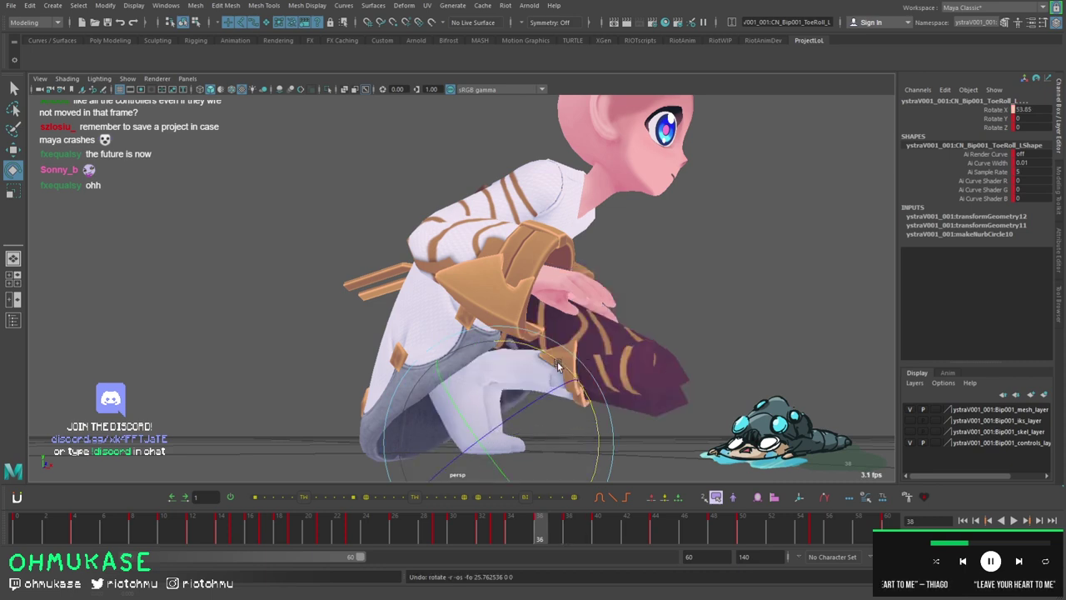
Fine-tune the left toe roll control to Rotate X 56.556 at frame 38 and compare the knee between frames 36 and 38.
{"action": "key", "text": "alt+period"}
{"action": "key", "text": "alt+period"}
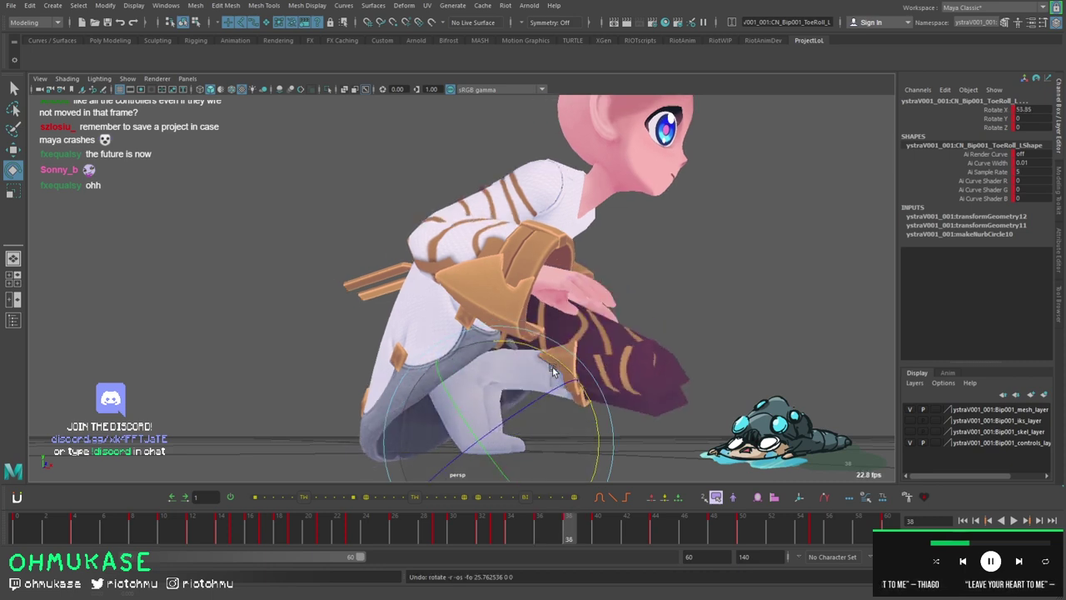
{"action": "left_click_drag", "start_coordinate": [553, 368], "coordinate": [500, 343]}
{"action": "key", "text": "alt+comma"}
{"action": "key", "text": "alt+period"}
{"action": "key", "text": "alt+comma"}
{"action": "key", "text": "alt+comma"}
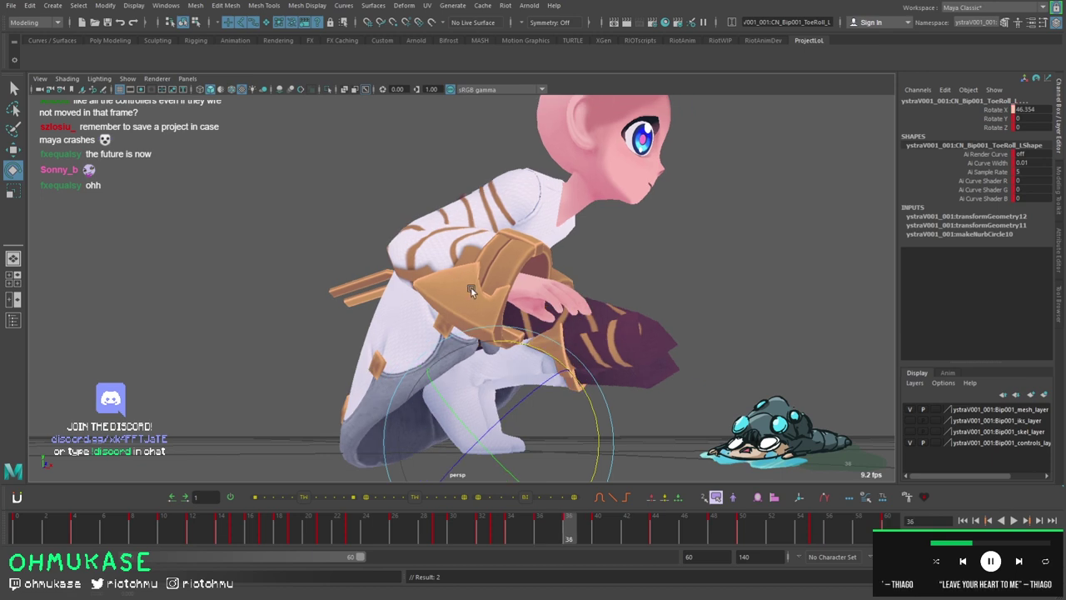
{"action": "key", "text": "alt+period"}
{"action": "key", "text": "alt+period"}
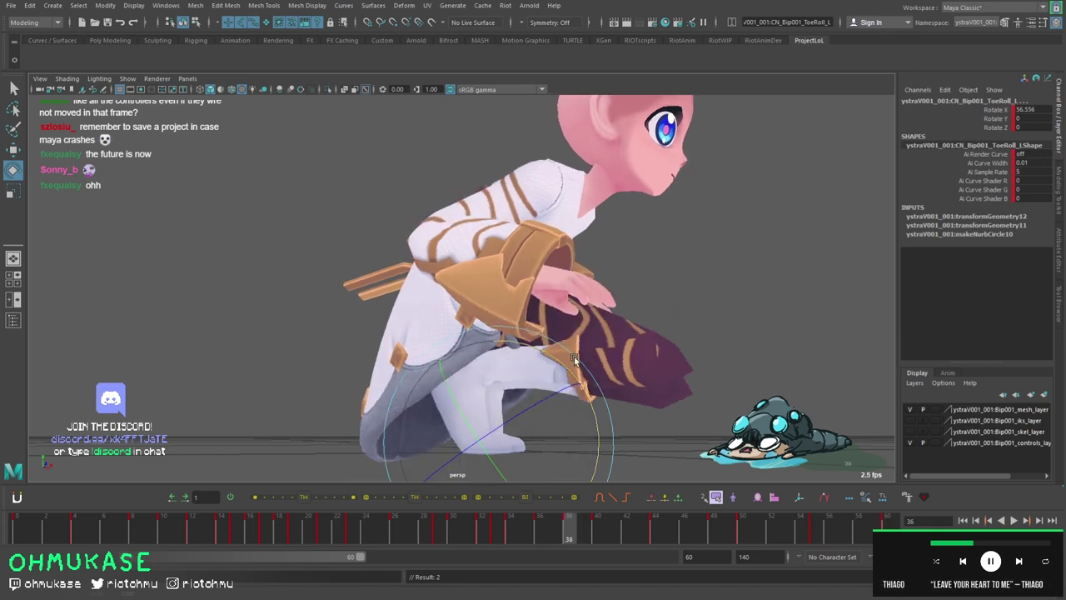
{"action": "key", "text": "alt+comma"}
{"action": "key", "text": "alt+comma"}
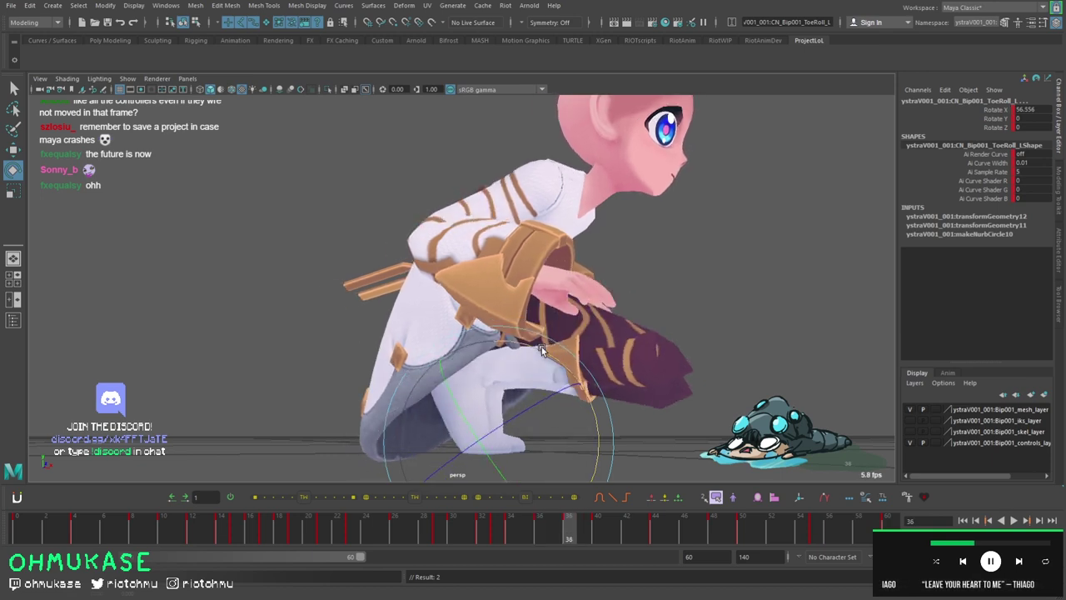
{"action": "key", "text": "alt+period"}
{"action": "key", "text": "alt+period"}
{"action": "key", "text": "alt+comma"}
{"action": "key", "text": "alt+period"}
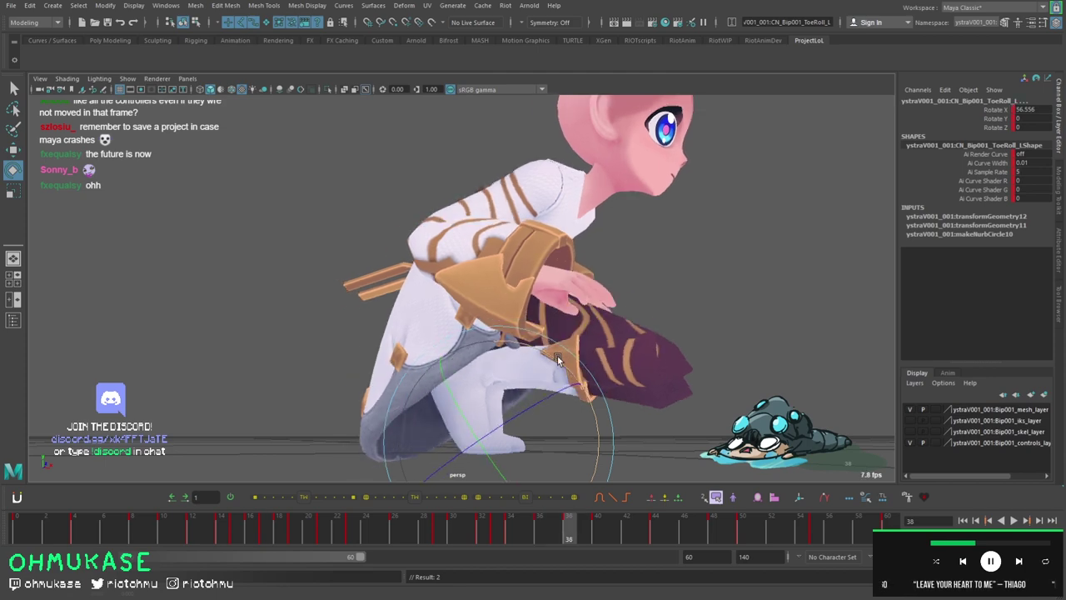
Try a much stronger left toe roll of Rotate X 95.718 at frame 38 and compare it with the neighbouring frames.
{"action": "key", "text": "alt+comma"}
{"action": "key", "text": "alt+comma"}
{"action": "left_click_drag", "start_coordinate": [602, 411], "coordinate": [504, 418]}
{"action": "key", "text": "alt+period"}
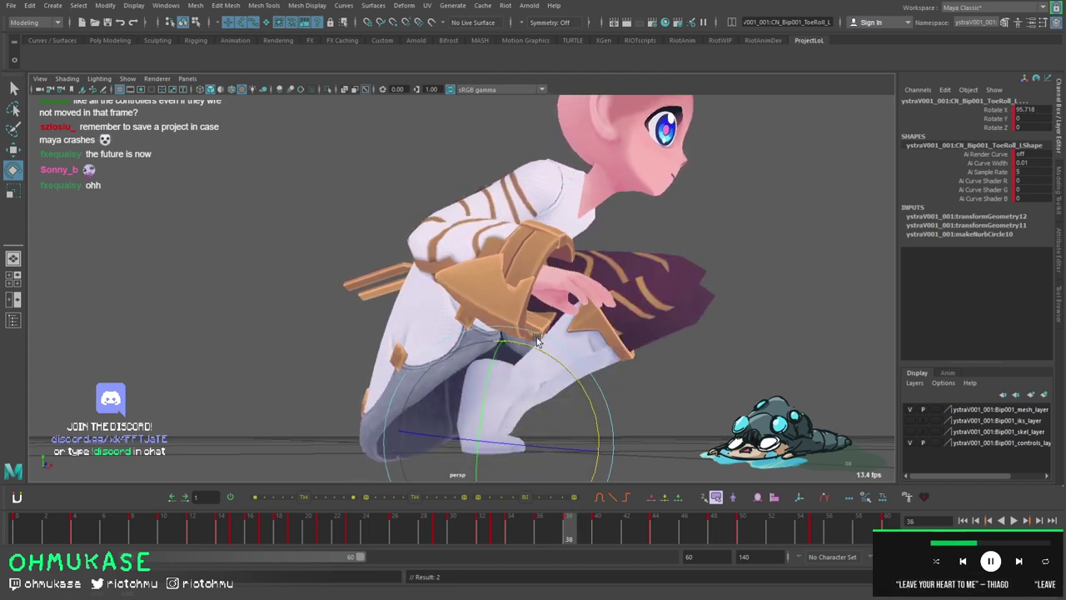
{"action": "key", "text": "alt+period"}
{"action": "key", "text": "alt+comma"}
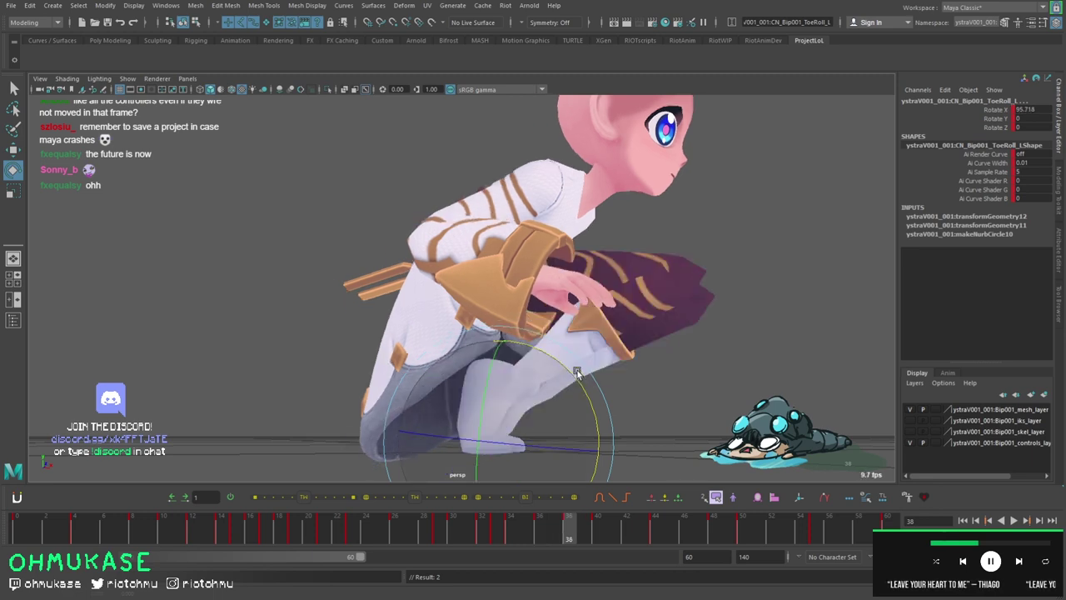
{"action": "key", "text": "alt+period"}
{"action": "key", "text": "alt+comma"}
{"action": "key", "text": "alt+comma"}
{"action": "key", "text": "alt+period"}
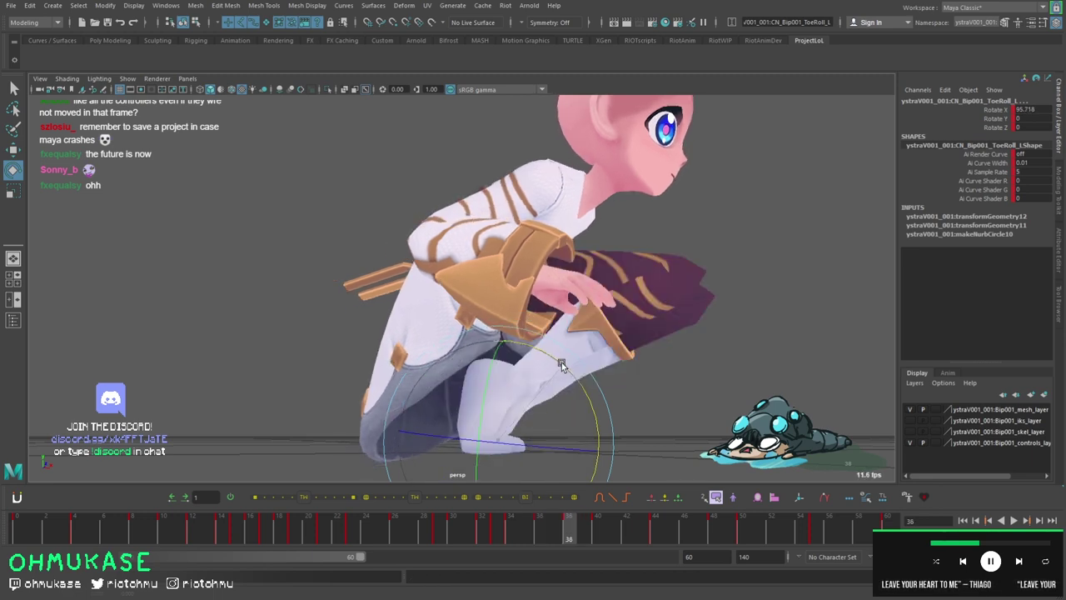
Reduce the left toe roll to Rotate X 62.847 at frame 38 and check the change from frame 36.
{"action": "left_click_drag", "start_coordinate": [557, 364], "coordinate": [505, 340]}
{"action": "key", "text": "alt+period"}
{"action": "key", "text": "alt+period"}
{"action": "key", "text": "alt+period"}
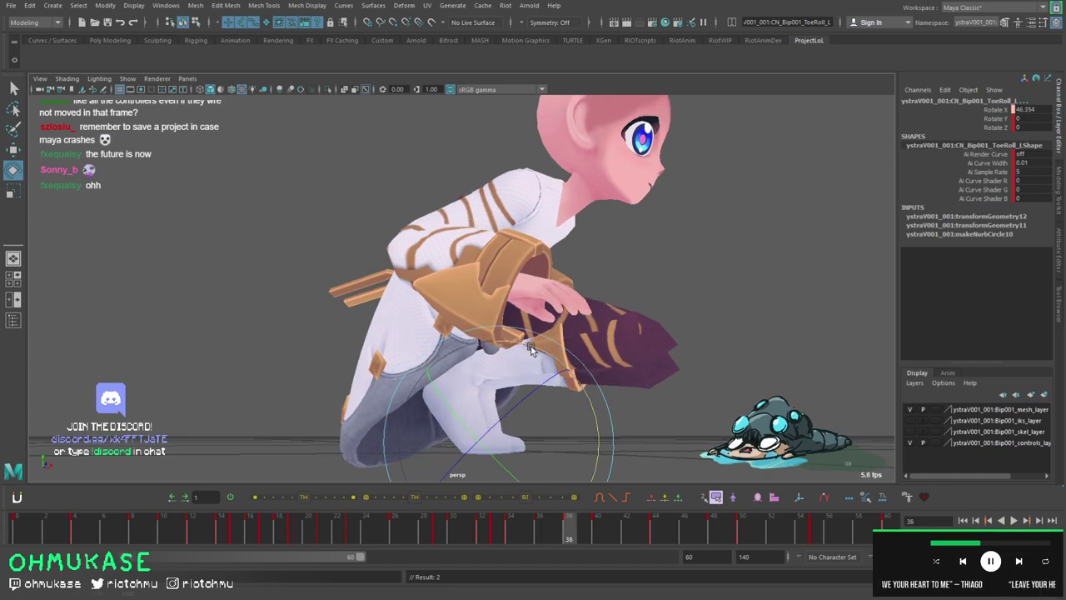
{"action": "key", "text": "alt+comma"}
{"action": "key", "text": "alt+comma"}
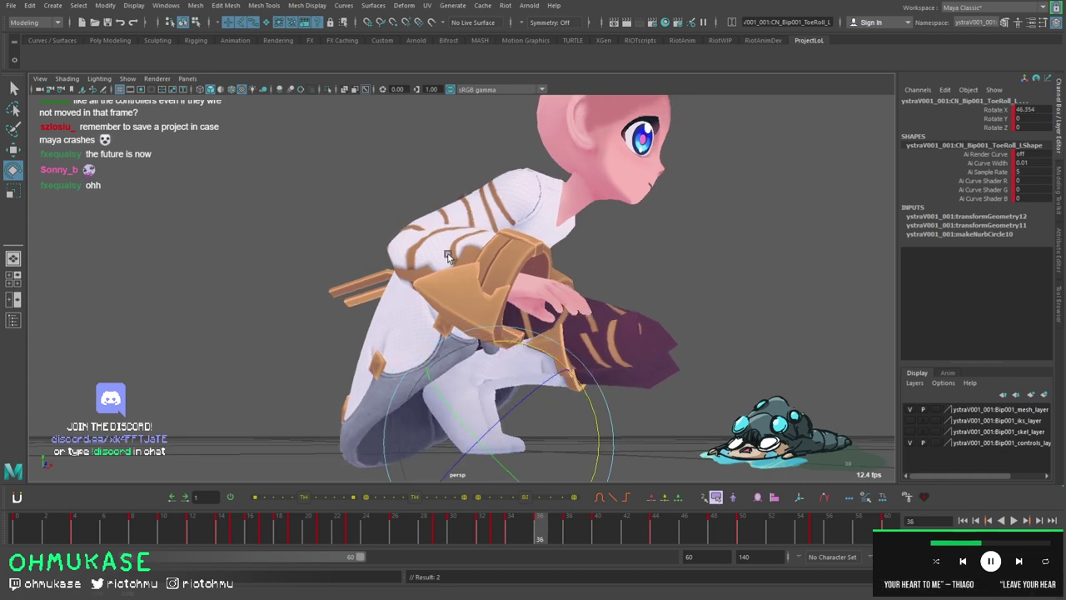
Examine the crouched pose at frames 36 and 38 from the front and side.
{"action": "left_click_drag", "start_coordinate": [507, 276], "coordinate": [496, 433], "text": "alt"}
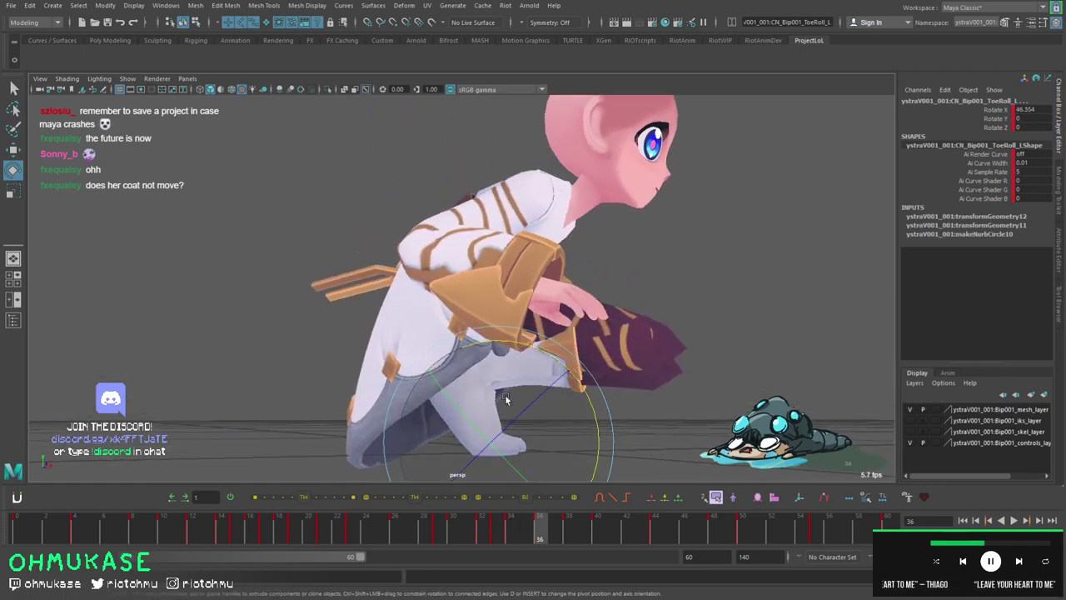
{"action": "left_click_drag", "start_coordinate": [541, 357], "coordinate": [492, 308], "text": "alt"}
{"action": "key", "text": "alt+c"}
{"action": "key", "text": "comma"}
{"action": "key", "text": "period"}
{"action": "key", "text": "alt+c"}
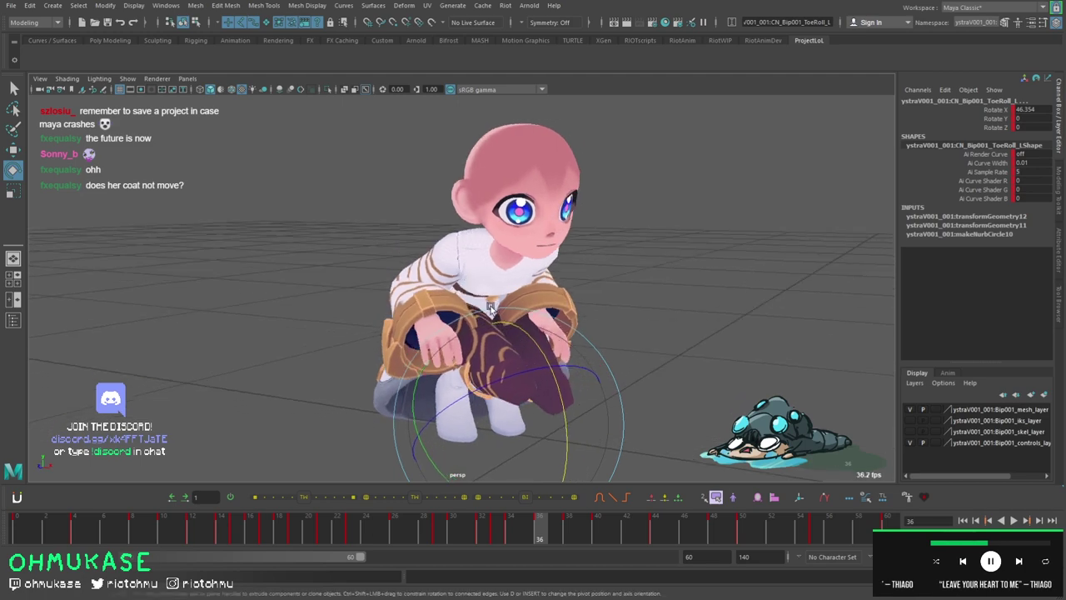
{"action": "left_click_drag", "start_coordinate": [529, 249], "coordinate": [588, 357], "text": "alt"}
{"action": "key", "text": "period"}
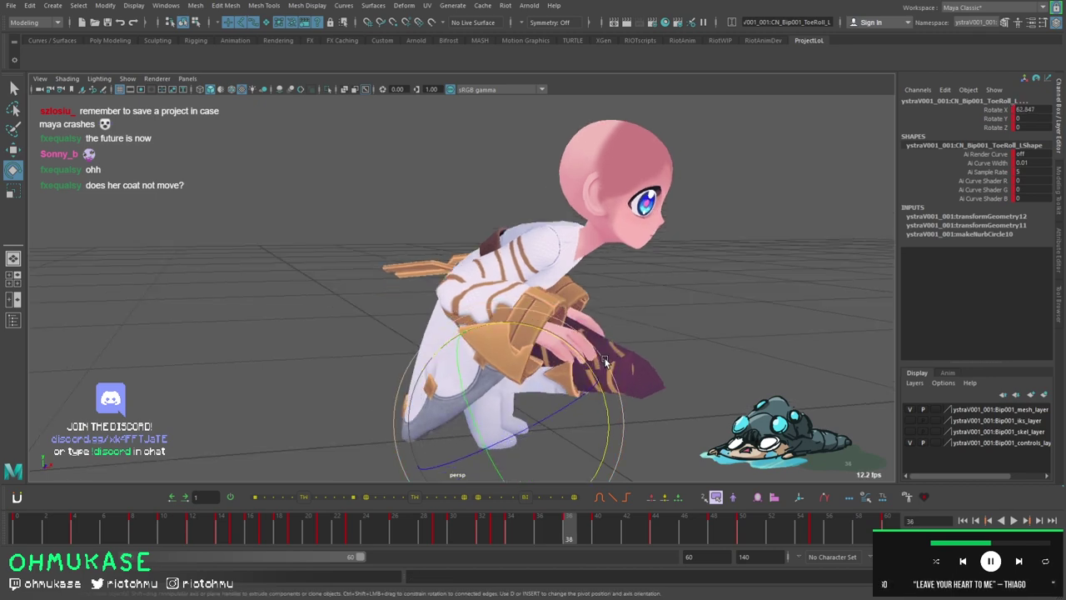
{"action": "key", "text": "period"}
Play back the entrance animation and scrub through the landing up to frame 38 to review the motion.
{"action": "scroll", "coordinate": [533, 367], "scroll_direction": "down", "scroll_amount": 6}
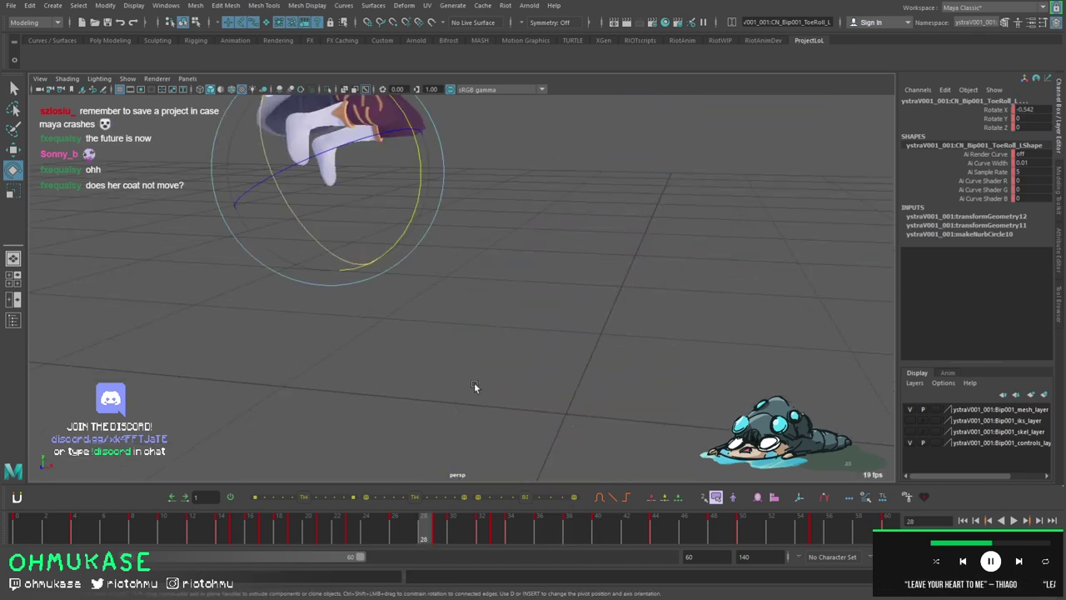
{"action": "key", "text": "alt+v"}
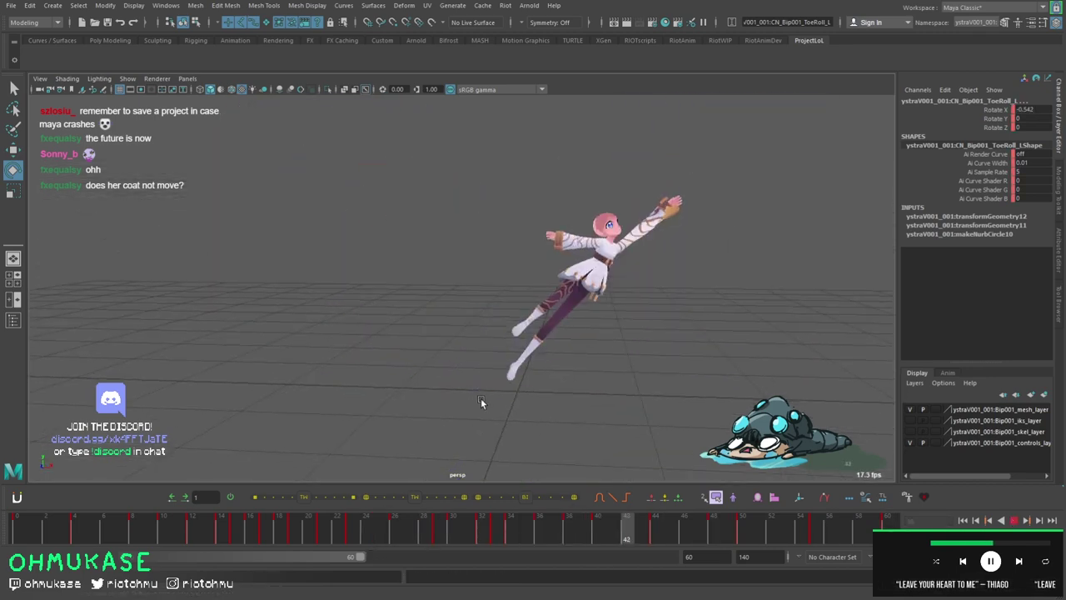
{"action": "scroll", "coordinate": [450, 432], "scroll_direction": "up", "scroll_amount": 4}
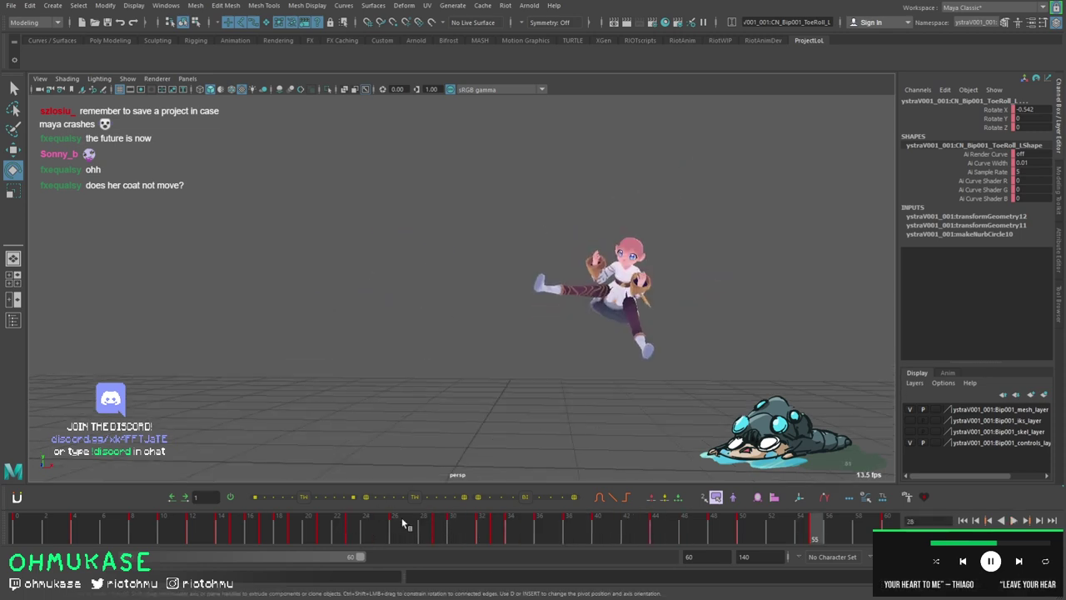
{"action": "left_click_drag", "start_coordinate": [401, 517], "coordinate": [468, 516]}
{"action": "left_click_drag", "start_coordinate": [564, 388], "coordinate": [588, 320], "text": "alt"}
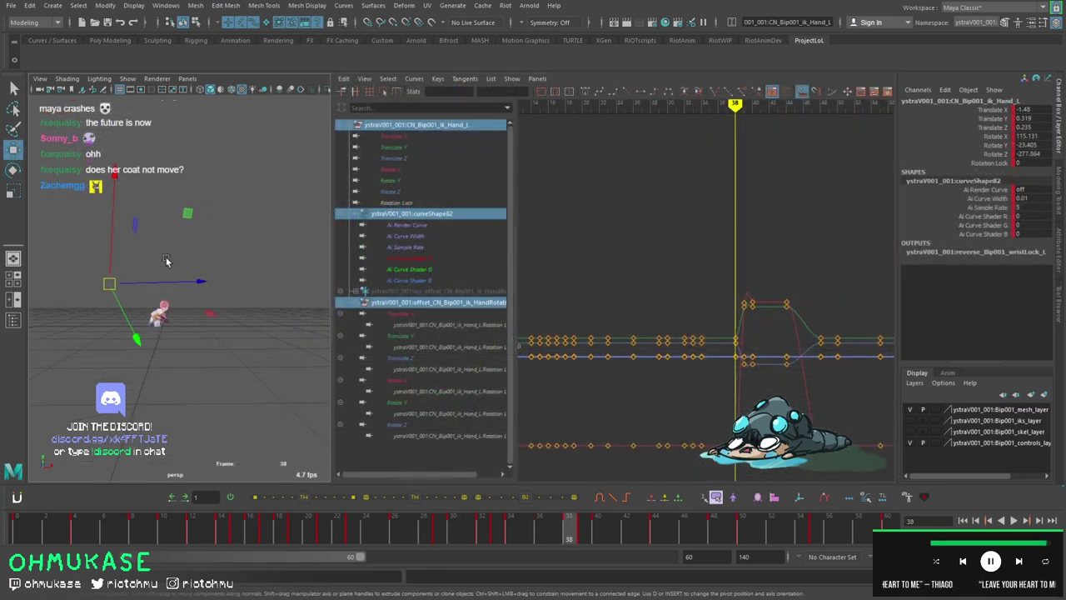
{"action": "key", "text": "space"}
{"action": "key", "text": "alt+comma"}
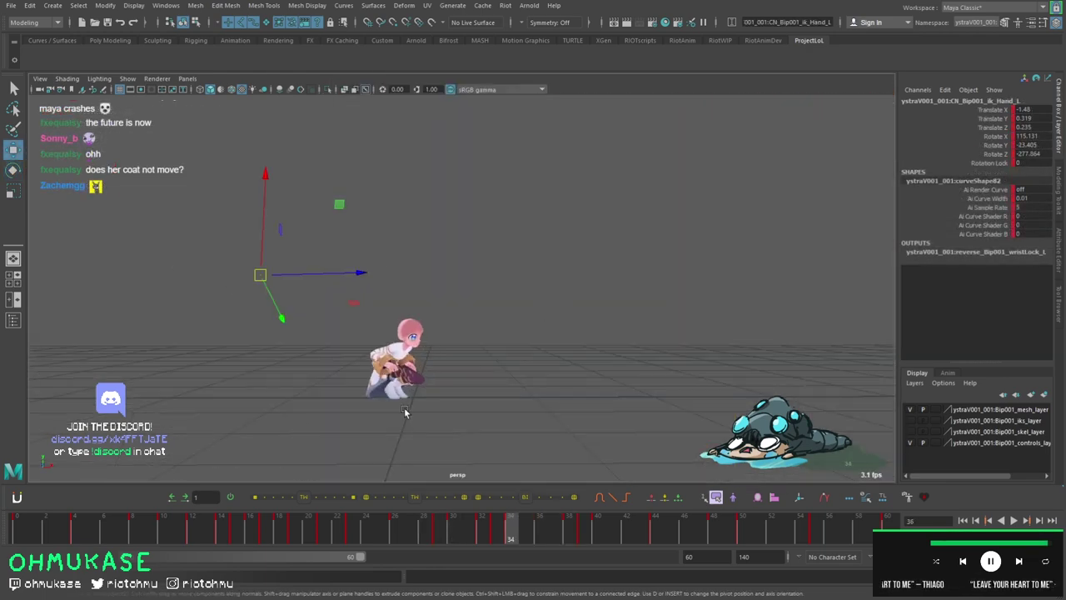
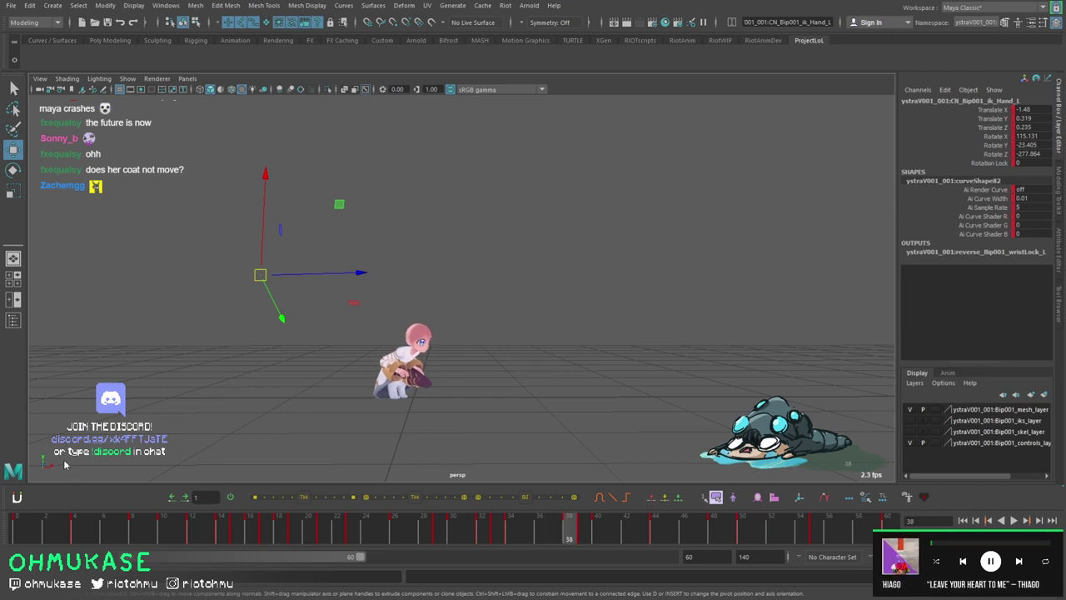
Move the left hand IK control at frame 39 to Translate X 0.397, Y 0.457 and Z -0.224, shortening the overstretched arm.
{"action": "key", "text": "ctrl+z"}
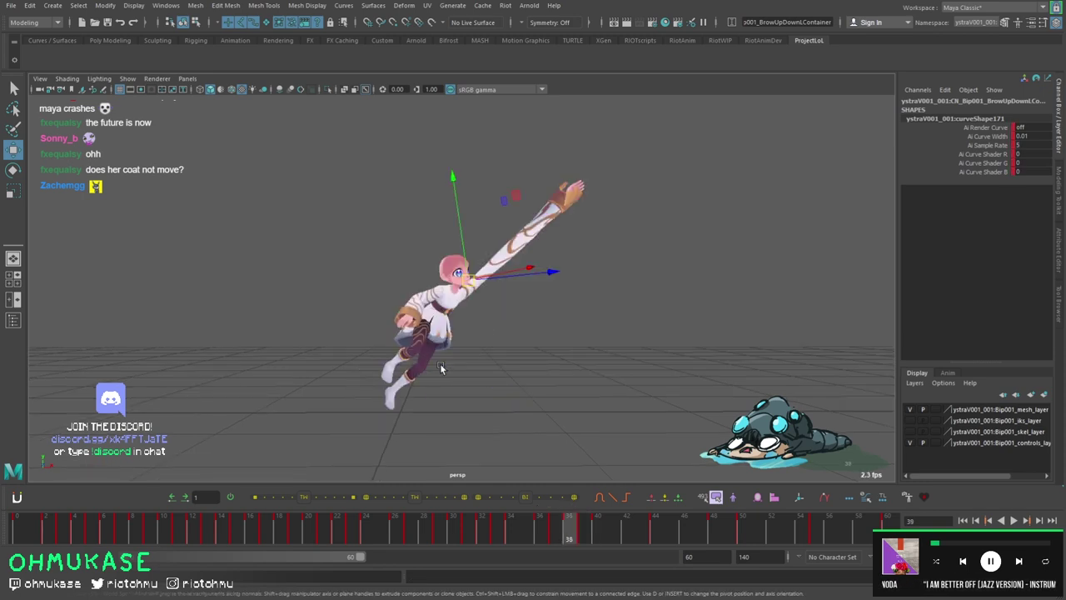
{"action": "left_click", "coordinate": [576, 191]}
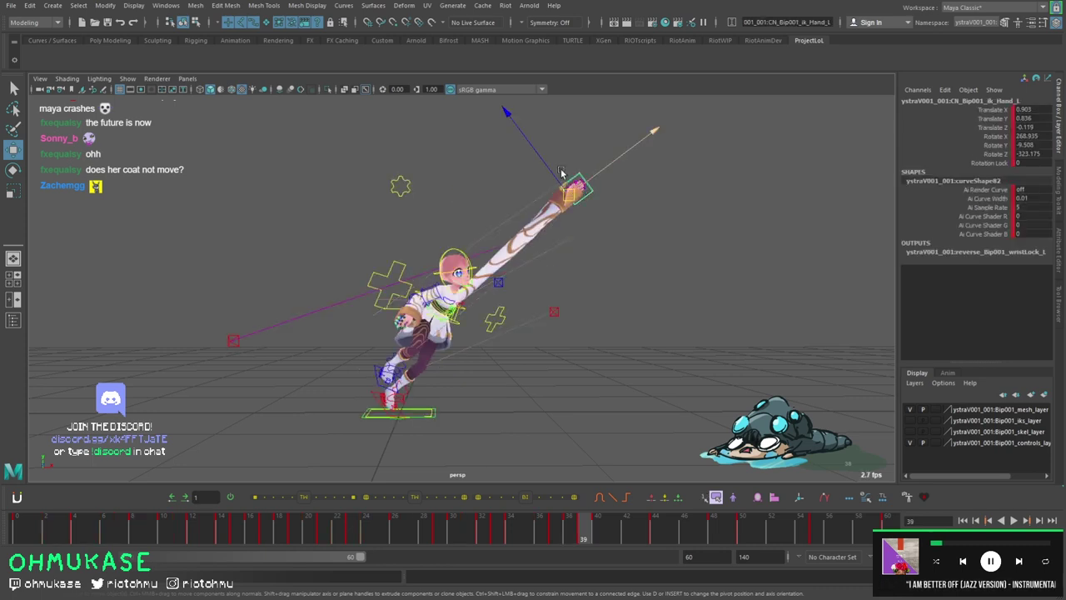
{"action": "left_click_drag", "start_coordinate": [572, 169], "coordinate": [508, 214]}
{"action": "key", "text": "alt+comma"}
{"action": "key", "text": "alt+period"}
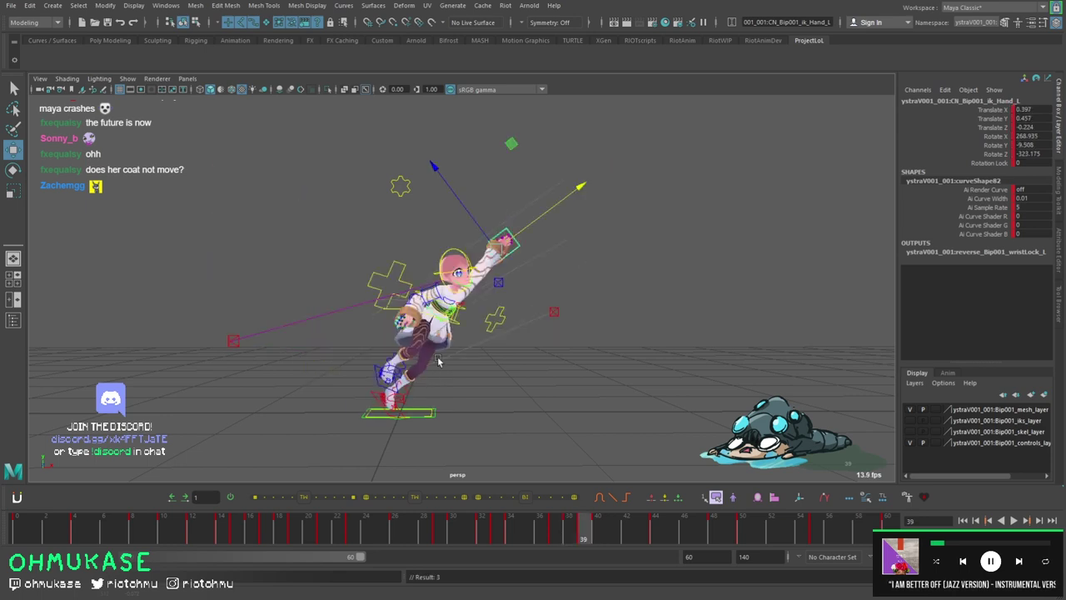
Move the right leg's pole vector control at frame 39 to Translate X 0.735, Y 0.524 and Z 0.196, with the rig controls hidden.
{"action": "scroll", "coordinate": [439, 361], "scroll_direction": "up", "scroll_amount": 4}
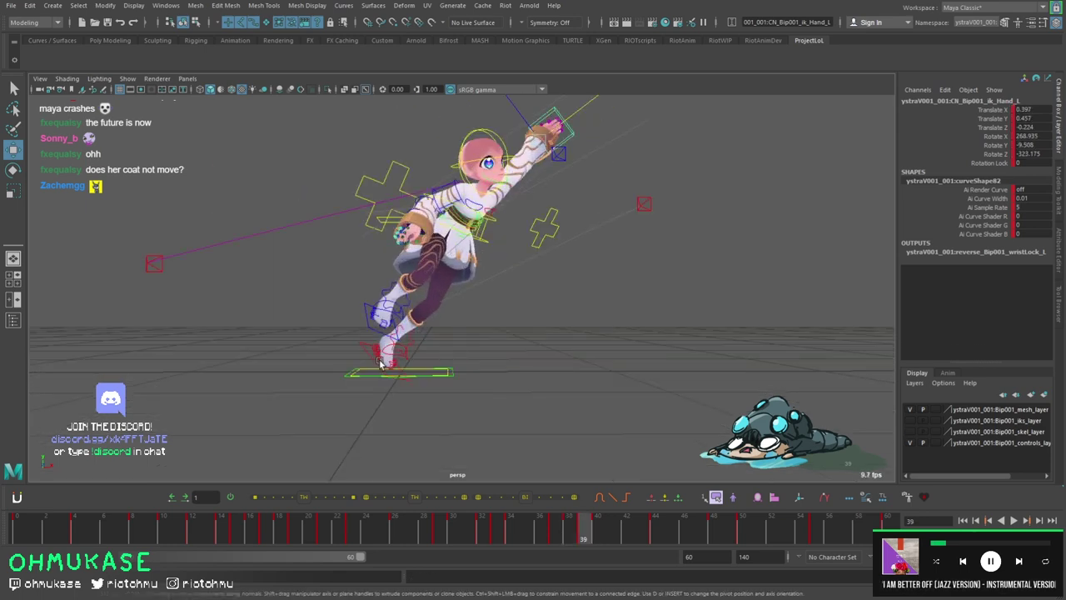
{"action": "left_click", "coordinate": [375, 357]}
{"action": "left_click", "coordinate": [373, 332]}
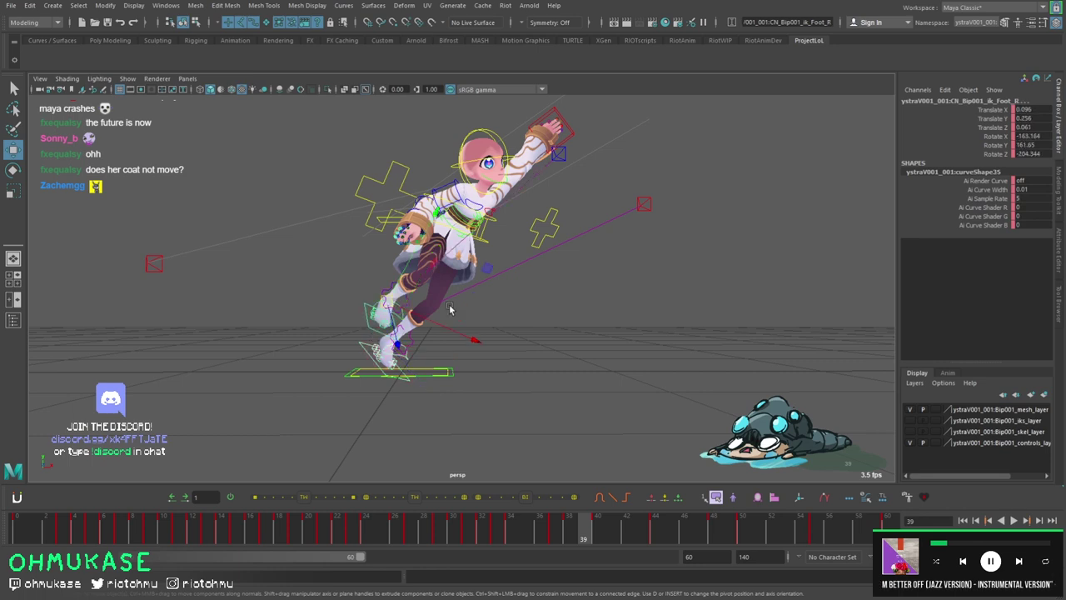
{"action": "left_click", "coordinate": [643, 204]}
{"action": "key", "text": "ctrl+h"}
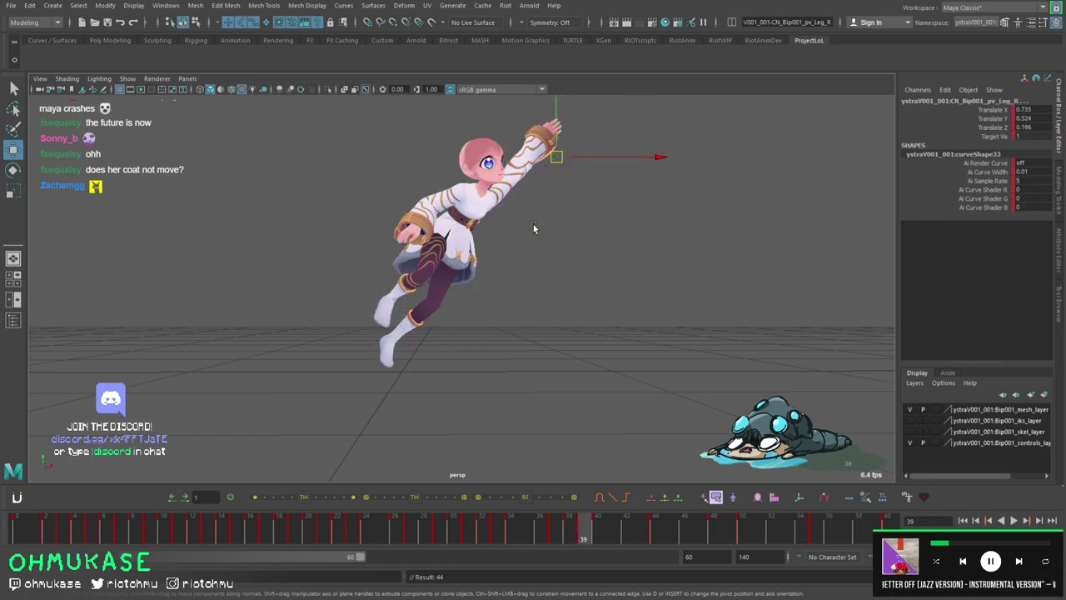
Plant both feet flat on the ground at frame 39 and move the right leg's pole vector to Translate X 1.282, Y 0.576 and Z 0.401.
{"action": "key", "text": "period"}
{"action": "key", "text": "comma"}
{"action": "key", "text": "ctrl+z"}
{"action": "left_click_drag", "start_coordinate": [555, 210], "coordinate": [534, 282], "text": "alt"}
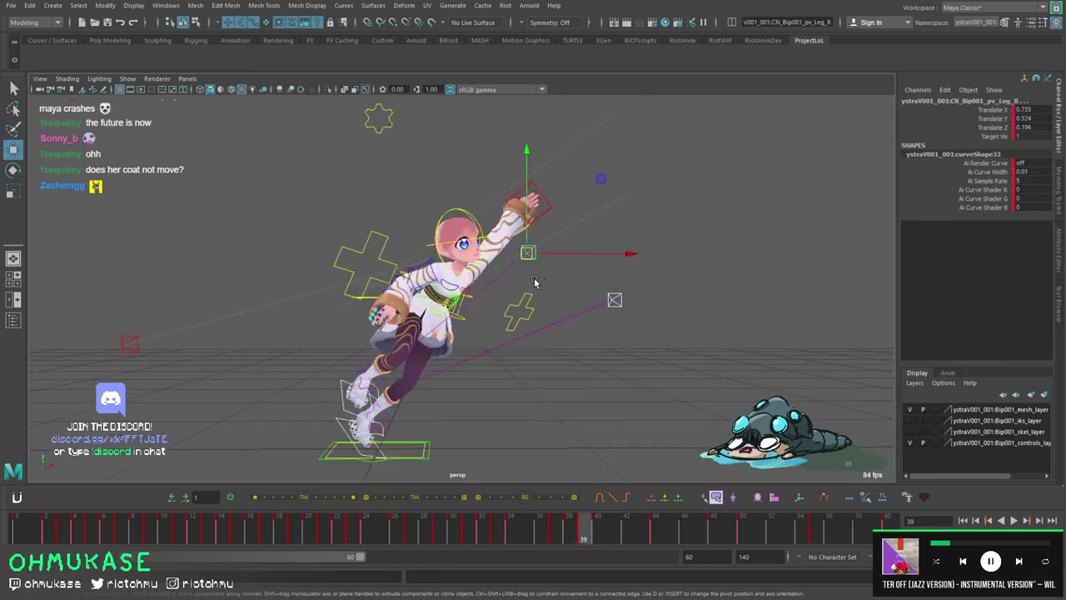
{"action": "left_click_drag", "start_coordinate": [631, 276], "coordinate": [307, 358], "text": "alt"}
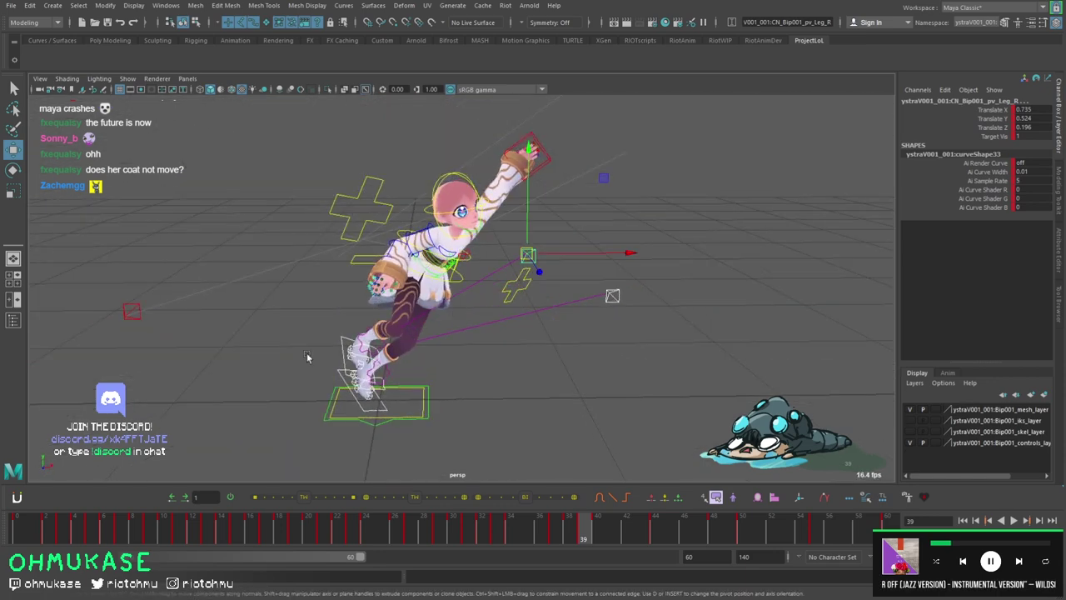
{"action": "key", "text": "period"}
{"action": "key", "text": "comma"}
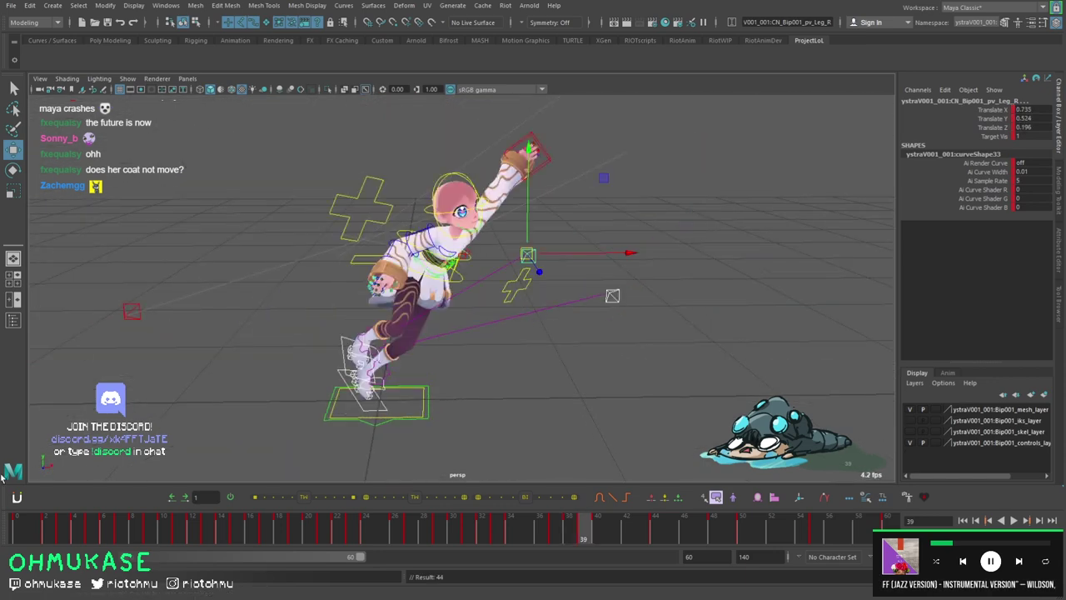
{"action": "left_click_drag", "start_coordinate": [3, 475], "coordinate": [397, 377], "text": "alt"}
{"action": "key", "text": "shift+z"}
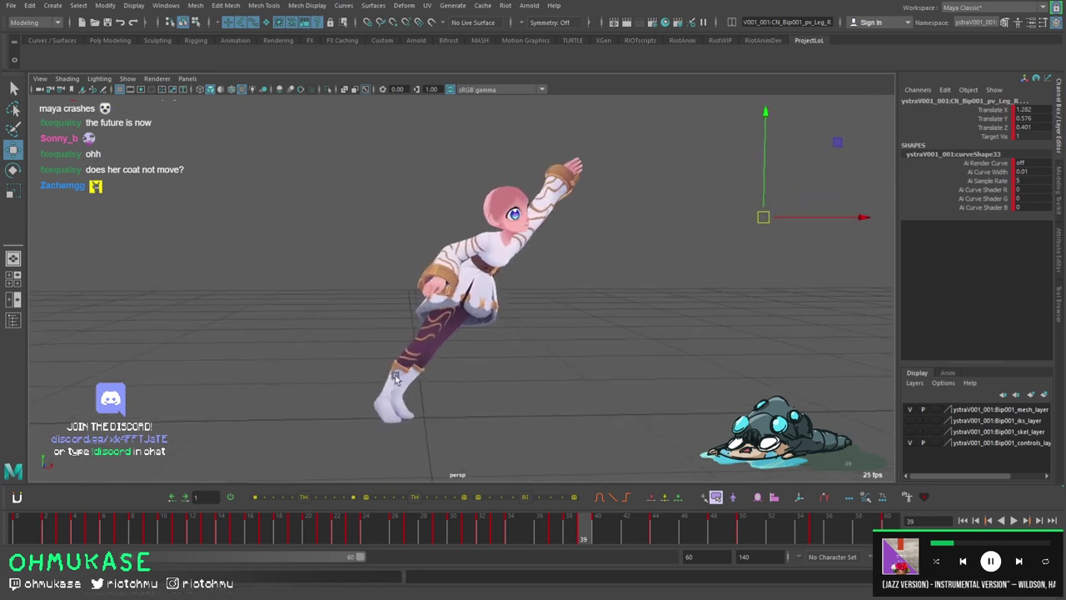
Rotate the toe roll controls of both feet at frame 39 to Rotate X 62.847, lifting the heels onto the toes.
{"action": "key", "text": "shift+z"}
{"action": "scroll", "coordinate": [396, 378], "scroll_direction": "up", "scroll_amount": 6}
{"action": "key", "text": "period"}
{"action": "key", "text": "comma"}
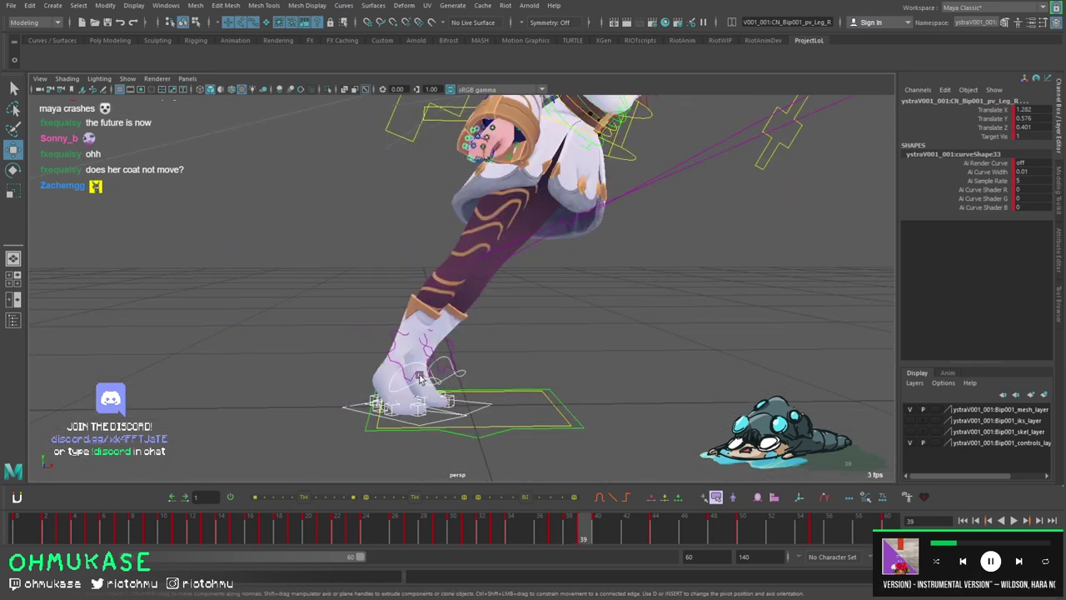
{"action": "key", "text": "period"}
{"action": "key", "text": "comma"}
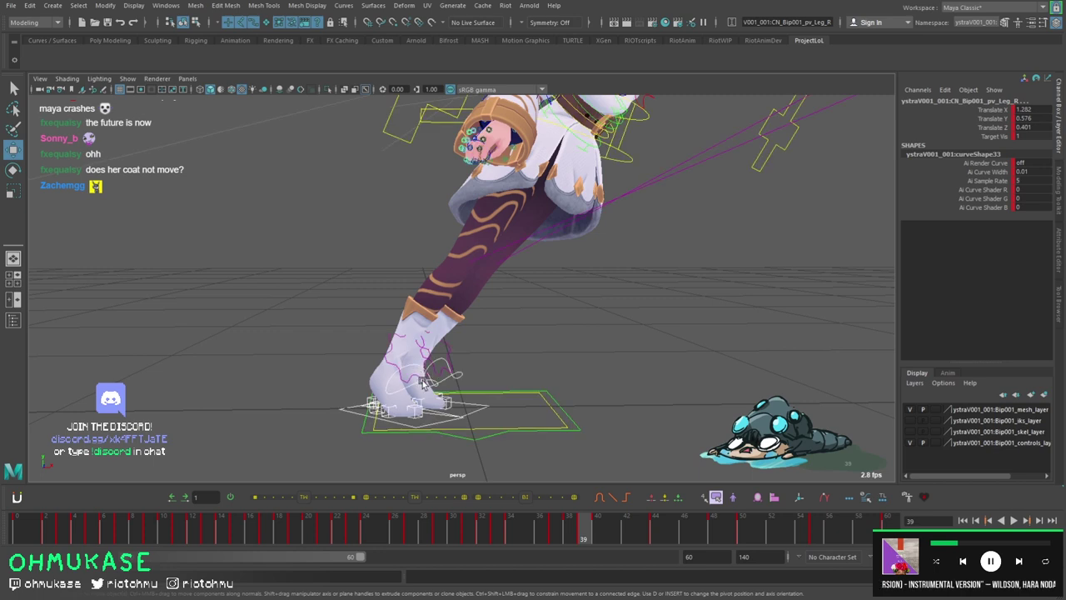
{"action": "left_click", "coordinate": [450, 381]}
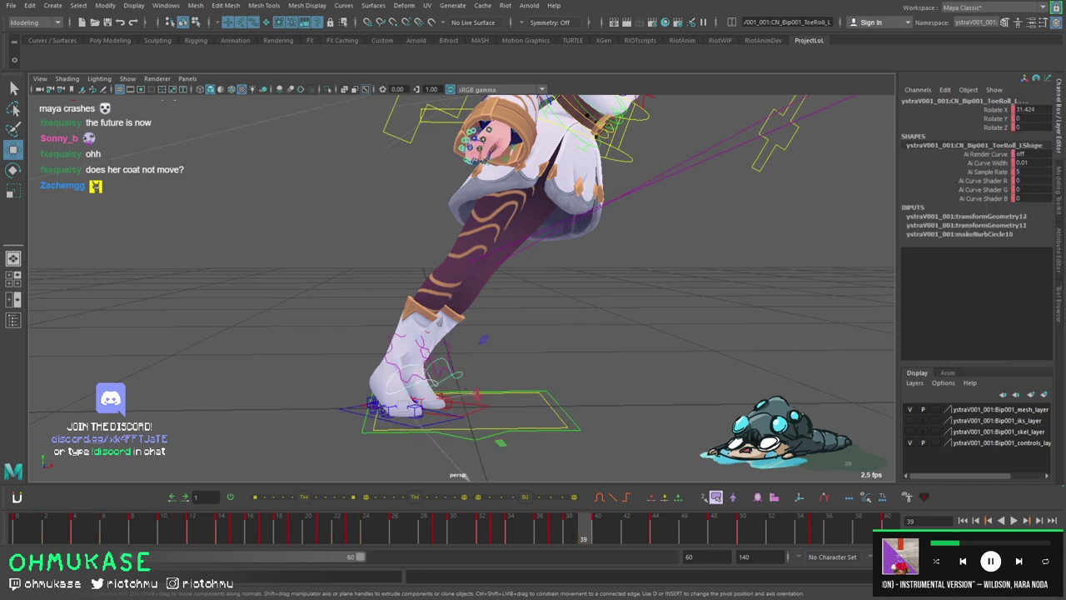
{"action": "left_click_drag", "start_coordinate": [463, 476], "coordinate": [479, 464]}
{"action": "left_click_drag", "start_coordinate": [492, 290], "coordinate": [445, 356], "text": "alt"}
{"action": "key", "text": "f"}
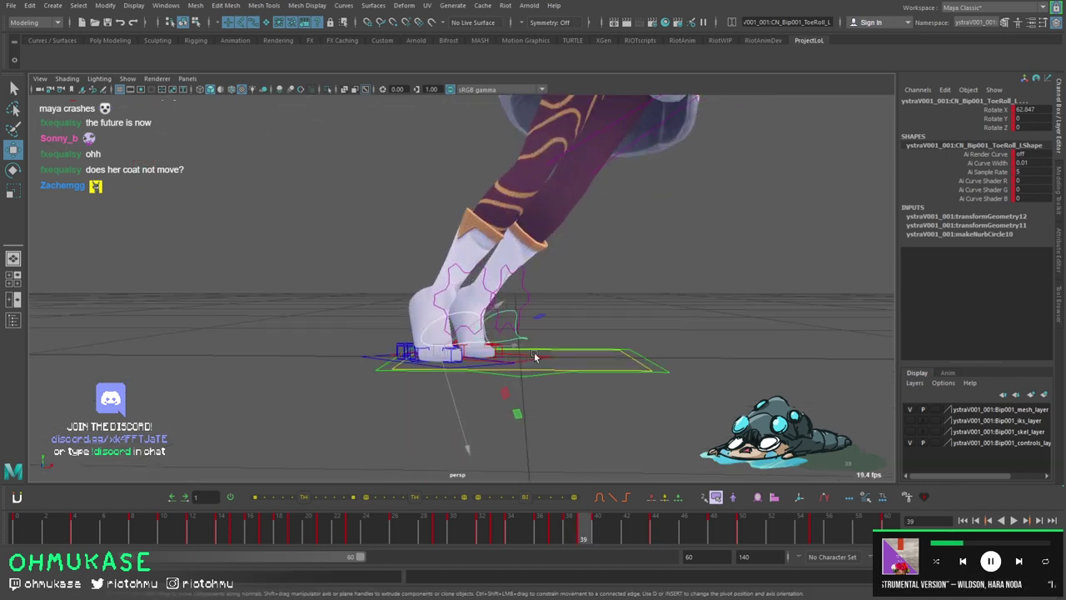
Rotate the left foot's IK control at frame 39 to Rotate Y 31.385.
{"action": "left_click", "coordinate": [534, 356]}
{"action": "left_click_drag", "start_coordinate": [534, 357], "coordinate": [544, 367], "text": "alt"}
{"action": "key", "text": "e"}
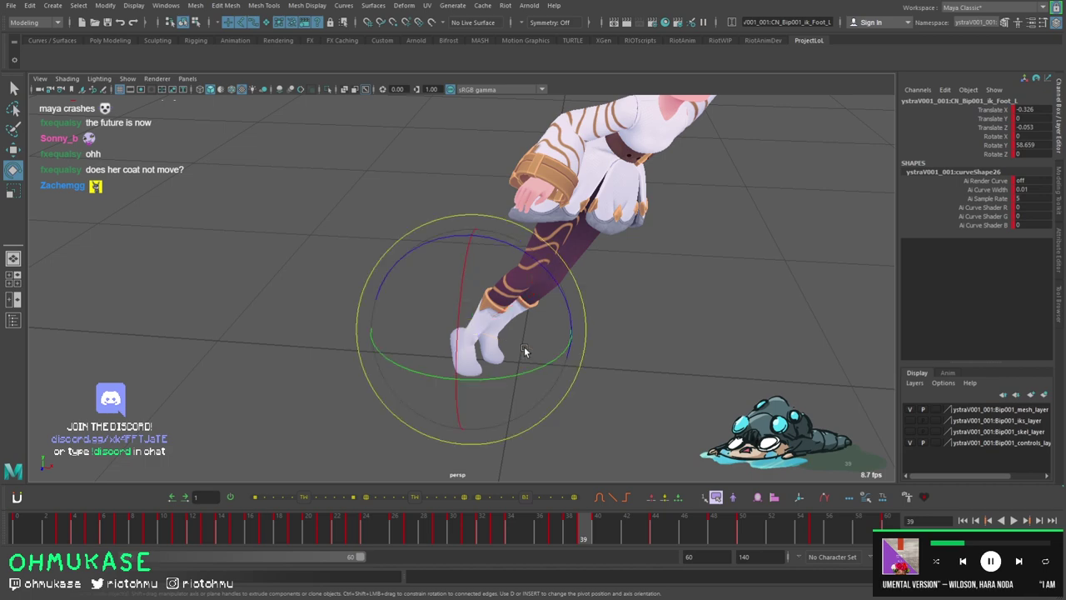
{"action": "key", "text": "alt+period"}
{"action": "key", "text": "alt+comma"}
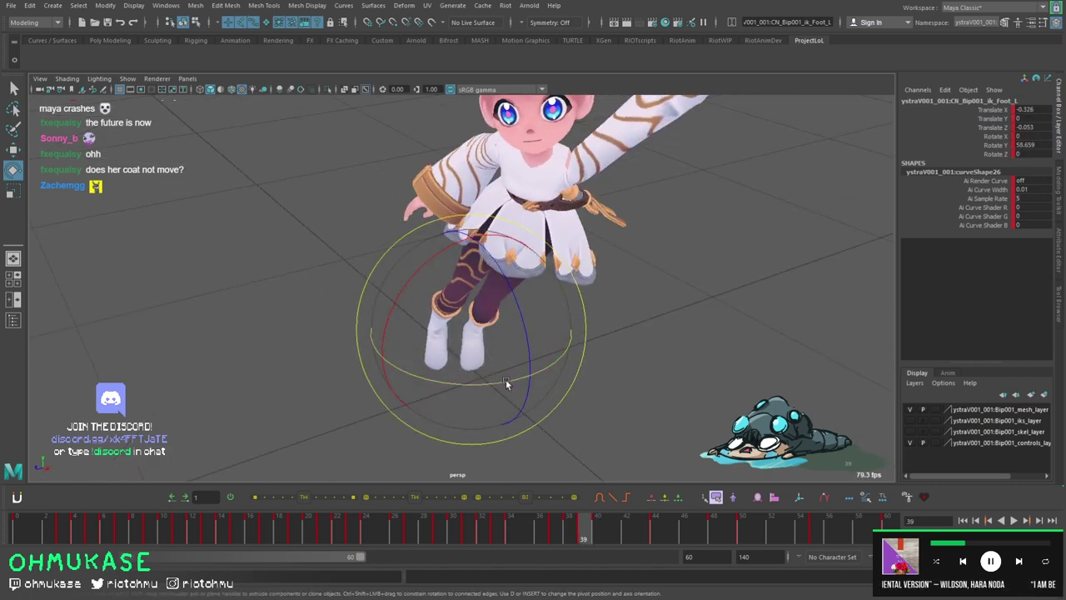
{"action": "left_click_drag", "start_coordinate": [505, 379], "coordinate": [528, 365]}
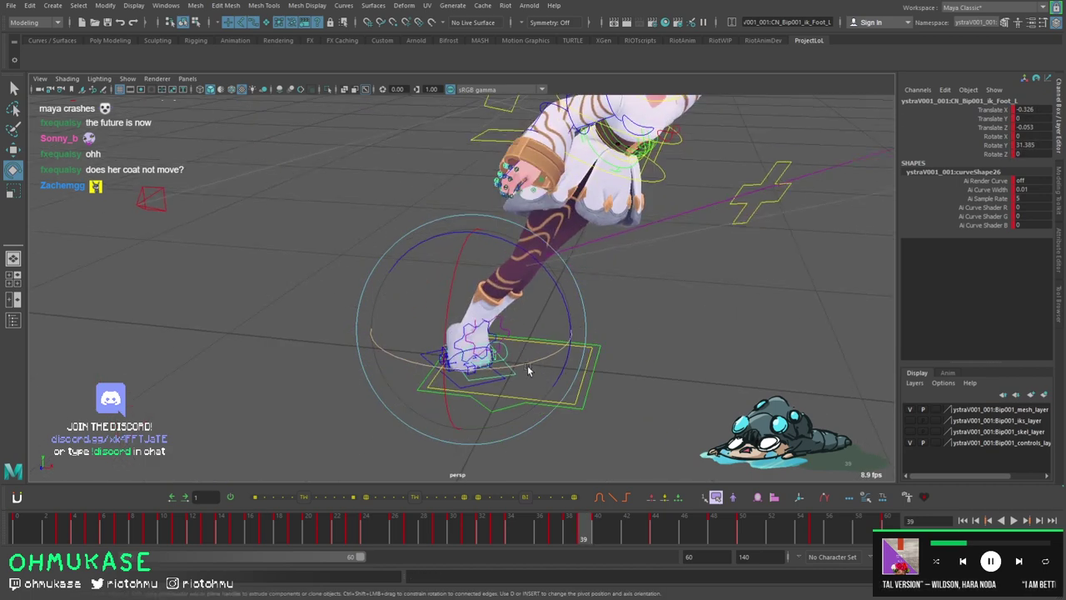
Move the left foot's IK control at frame 39 to Translate X -0.263 and Z -0.072, comparing it with the neighbouring frames.
{"action": "key", "text": "w"}
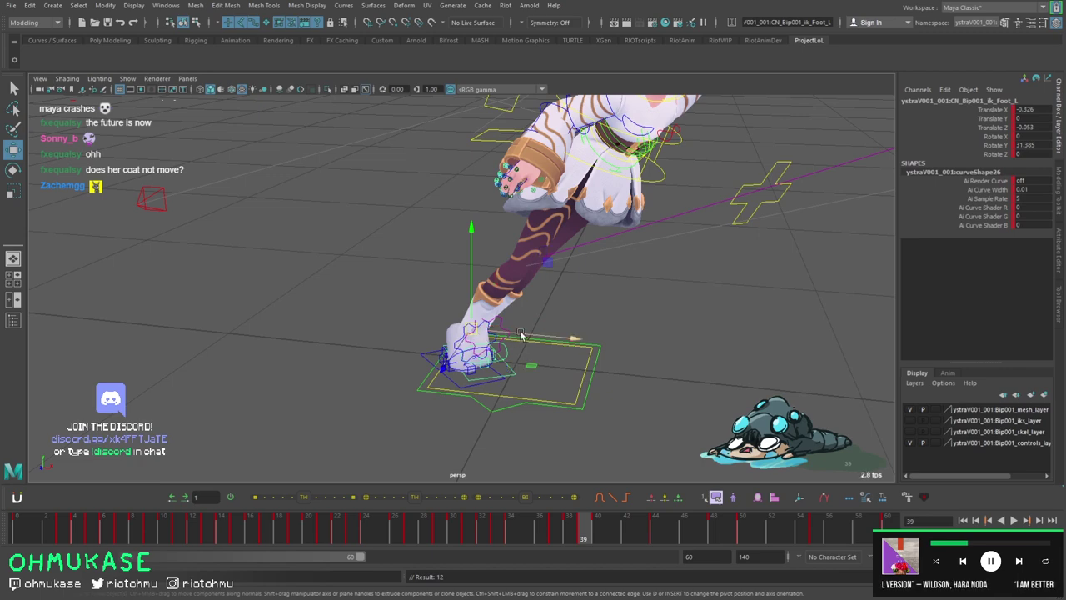
{"action": "key", "text": "alt+comma"}
{"action": "key", "text": "alt+period"}
{"action": "mouse_move", "coordinate": [521, 333]}
{"action": "left_mouse_down"}
{"action": "mouse_move", "coordinate": [563, 339]}
{"action": "mouse_move", "coordinate": [471, 336]}
{"action": "mouse_move", "coordinate": [566, 340]}
{"action": "mouse_move", "coordinate": [534, 337]}
{"action": "left_mouse_up"}
{"action": "key", "text": "alt+comma"}
{"action": "key", "text": "alt+period"}
{"action": "key", "text": "alt+comma"}
{"action": "key", "text": "alt+period"}
{"action": "key", "text": "alt+comma"}
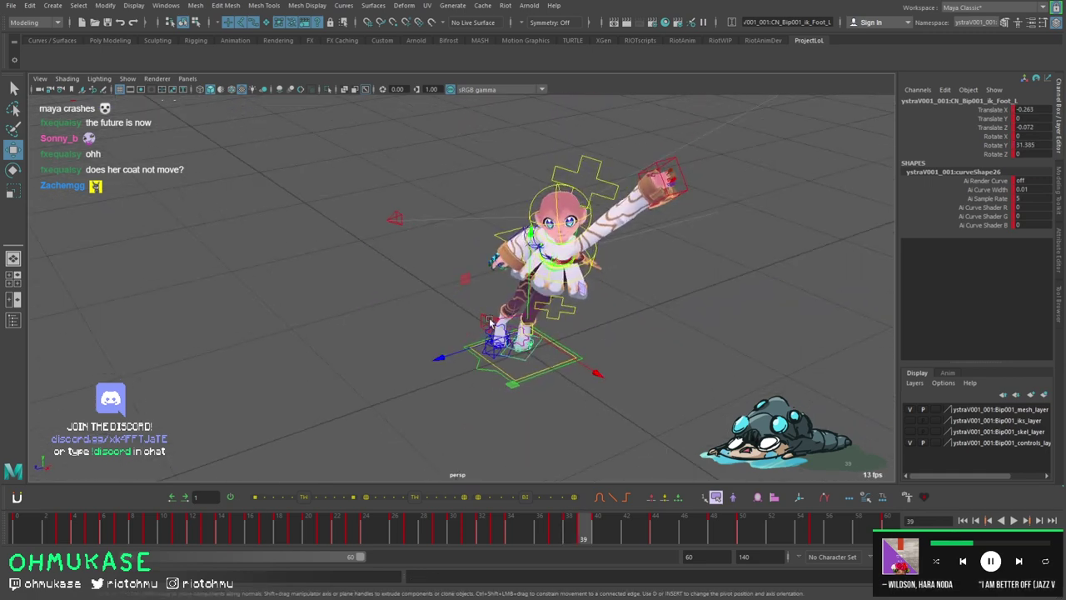
Move the left leg's pole vector control at frame 39 to Translate X 1.445, Y -0.056 and Z 0.301.
{"action": "left_click", "coordinate": [490, 322]}
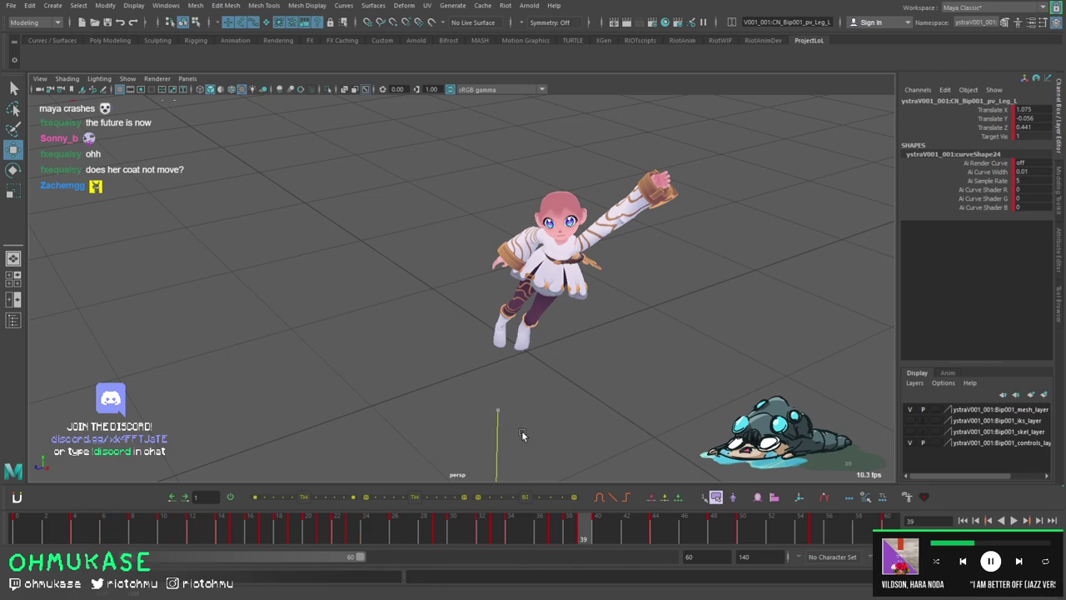
{"action": "left_click_drag", "start_coordinate": [578, 458], "coordinate": [429, 257], "text": "alt"}
{"action": "key", "text": "f"}
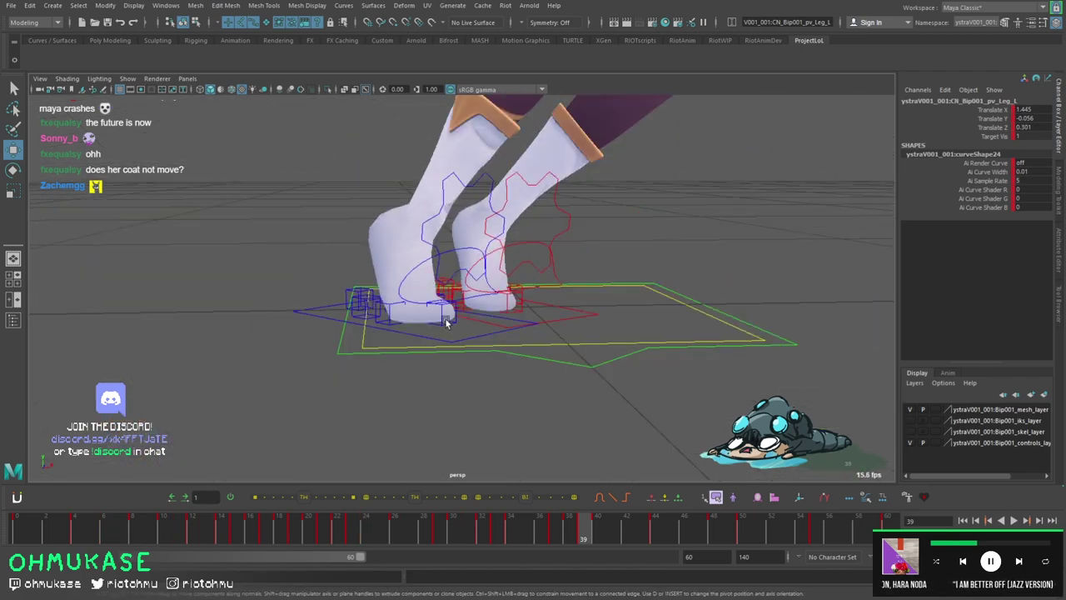
Rotate the right foot's IK control at frame 39 to Rotate Y 191.94 and Rotate Z -212.561.
{"action": "left_click", "coordinate": [424, 340]}
{"action": "scroll", "coordinate": [424, 334], "scroll_direction": "down", "scroll_amount": 3}
{"action": "left_click_drag", "start_coordinate": [424, 328], "coordinate": [552, 199], "text": "alt"}
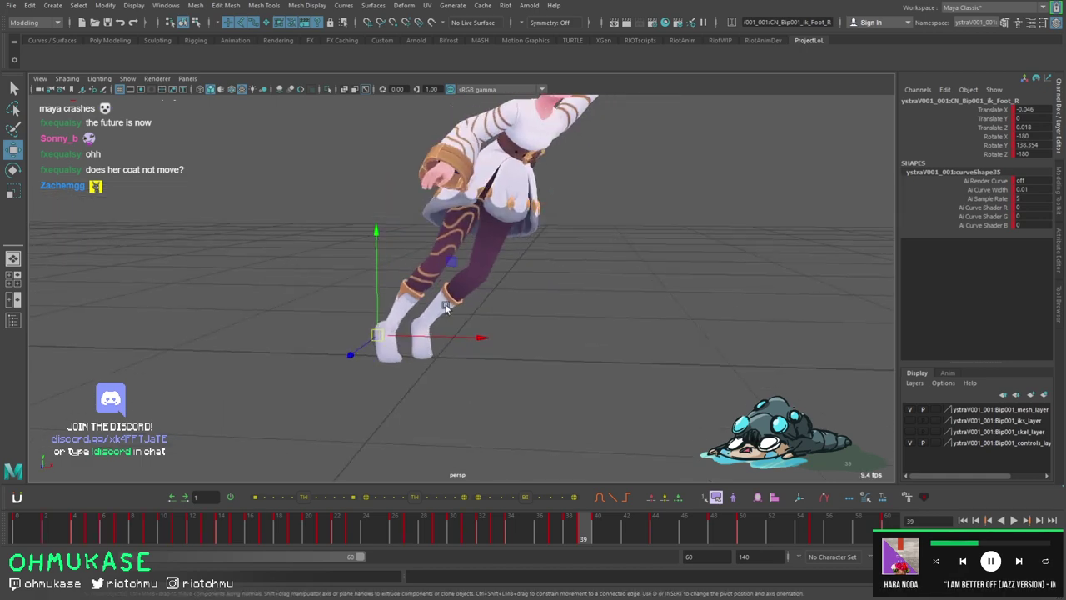
{"action": "left_click_drag", "start_coordinate": [377, 107], "coordinate": [564, 190]}
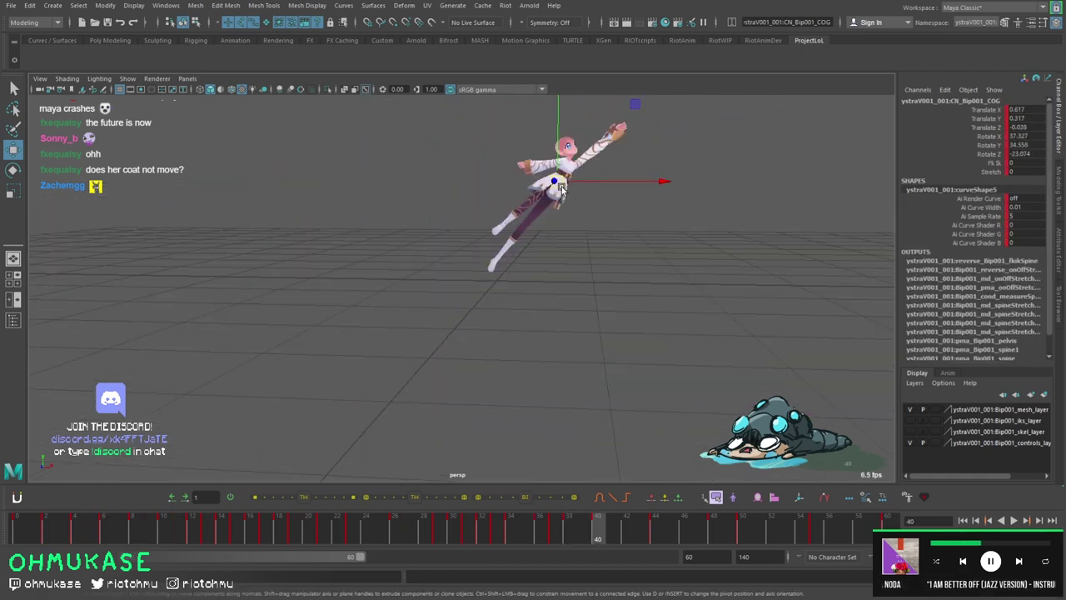
{"action": "scroll", "coordinate": [558, 188], "scroll_direction": "up", "scroll_amount": 5}
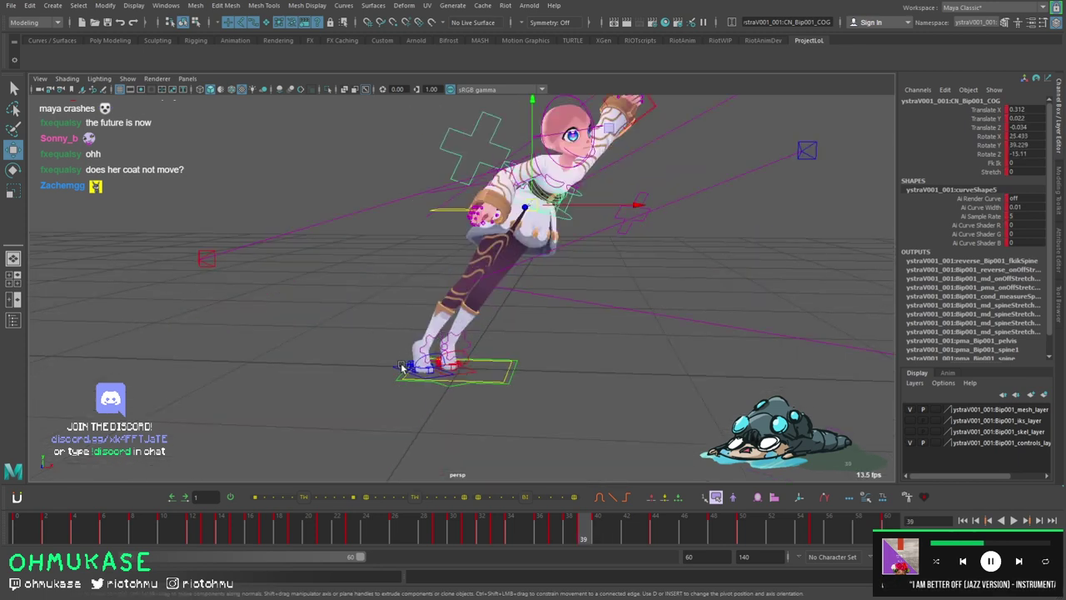
{"action": "left_click", "coordinate": [401, 366]}
{"action": "key", "text": "e"}
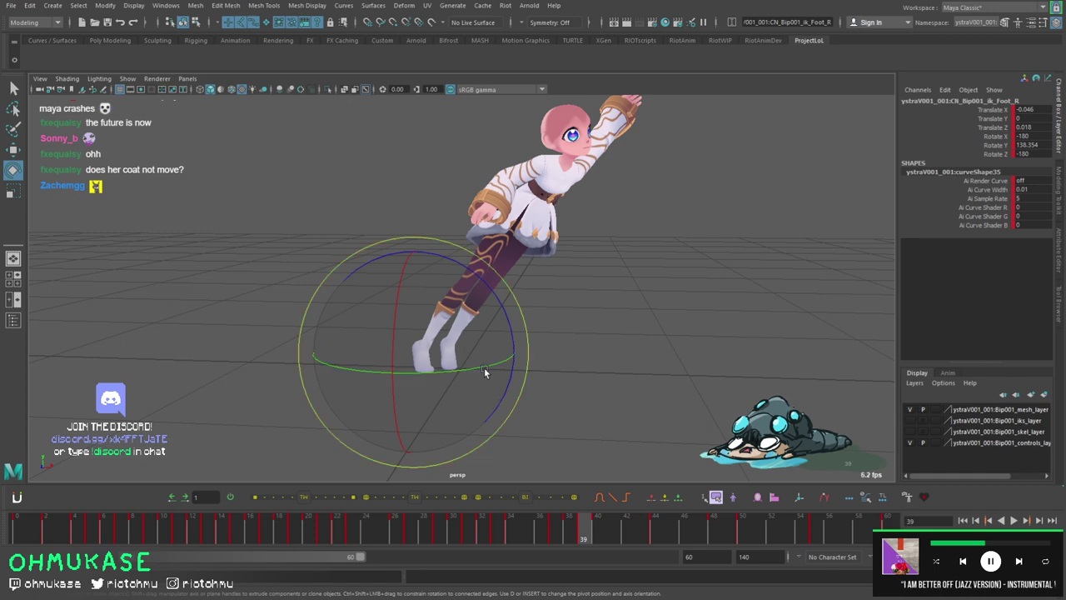
{"action": "left_click_drag", "start_coordinate": [485, 372], "coordinate": [375, 386]}
{"action": "scroll", "coordinate": [440, 348], "scroll_direction": "up", "scroll_amount": 4}
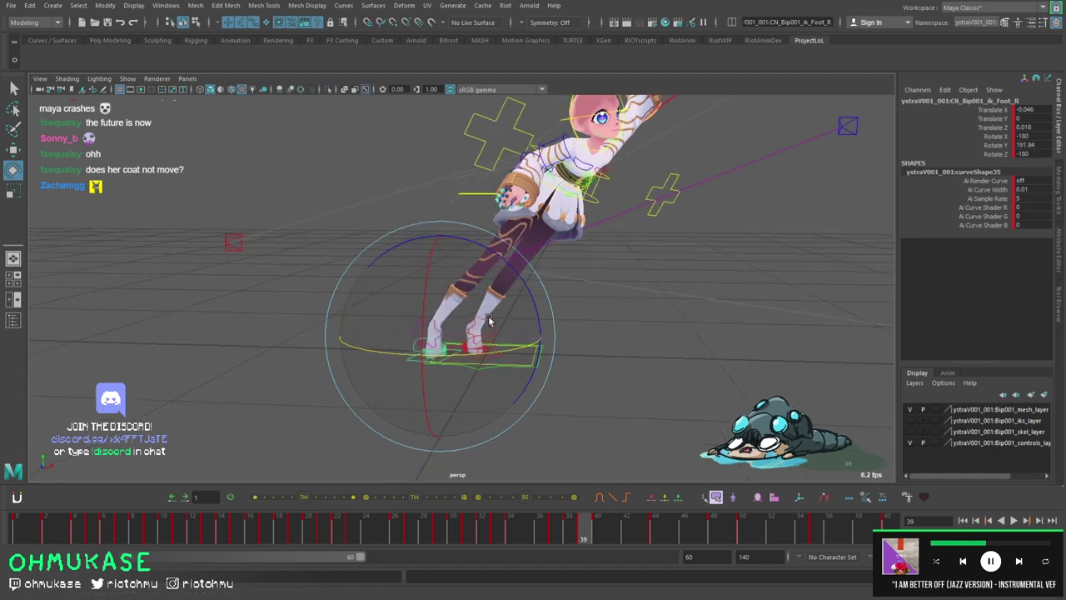
{"action": "left_click_drag", "start_coordinate": [554, 225], "coordinate": [590, 267]}
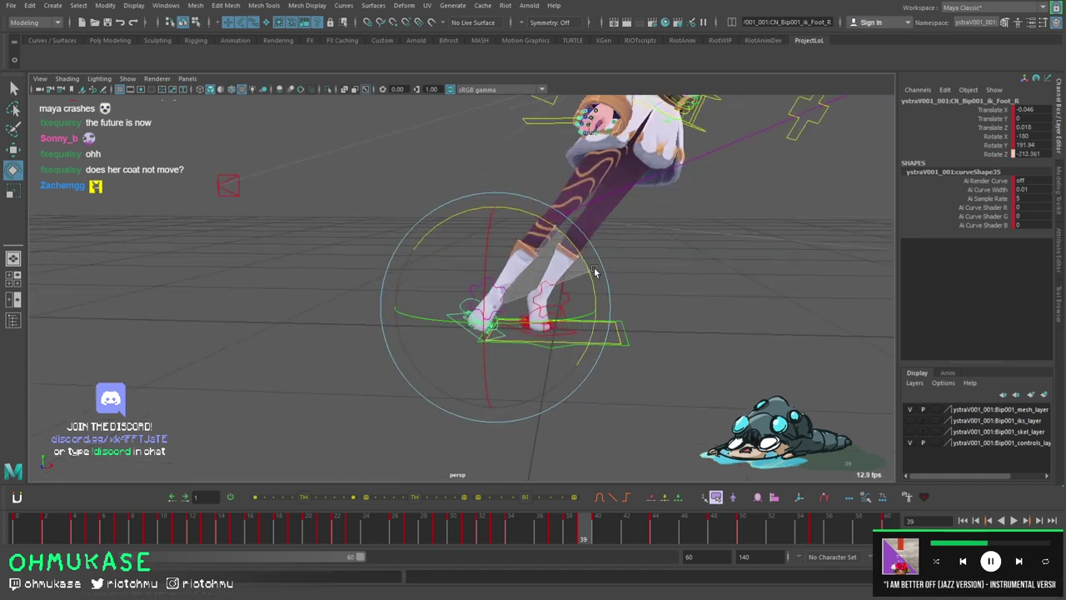
Move the right foot's IK control at frame 39 to Translate X 0.042 and fine-tune its rotation.
{"action": "key", "text": "w"}
{"action": "left_click_drag", "start_coordinate": [508, 309], "coordinate": [557, 311]}
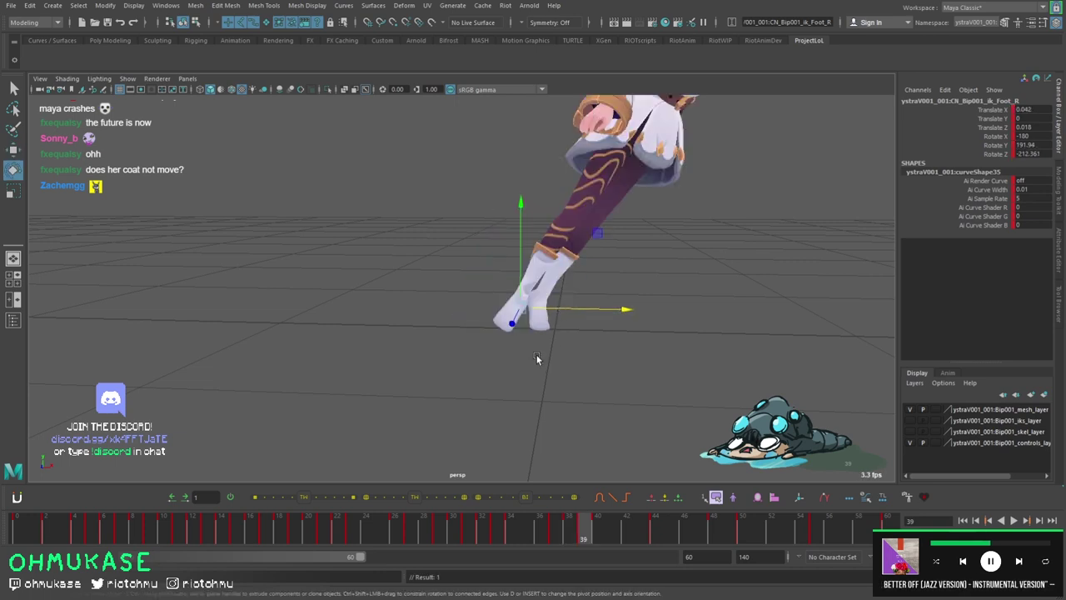
{"action": "key", "text": "e"}
{"action": "left_click_drag", "start_coordinate": [600, 255], "coordinate": [583, 248]}
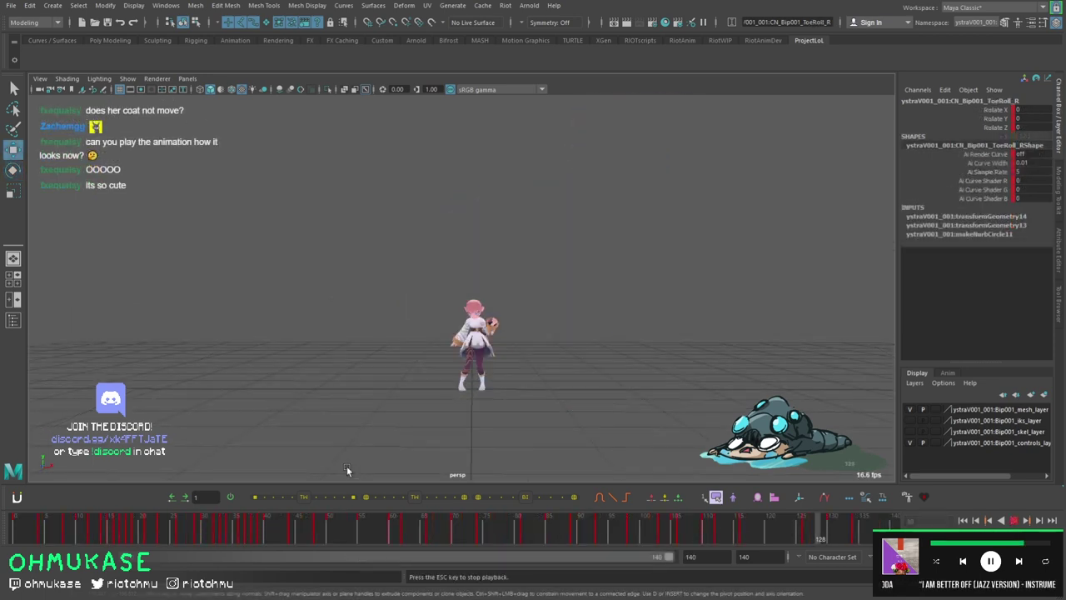
Shorten the playback range to end at frame 71 and play back the crouch and leap to review the motion.
{"action": "left_click_drag", "start_coordinate": [131, 536], "coordinate": [286, 524]}
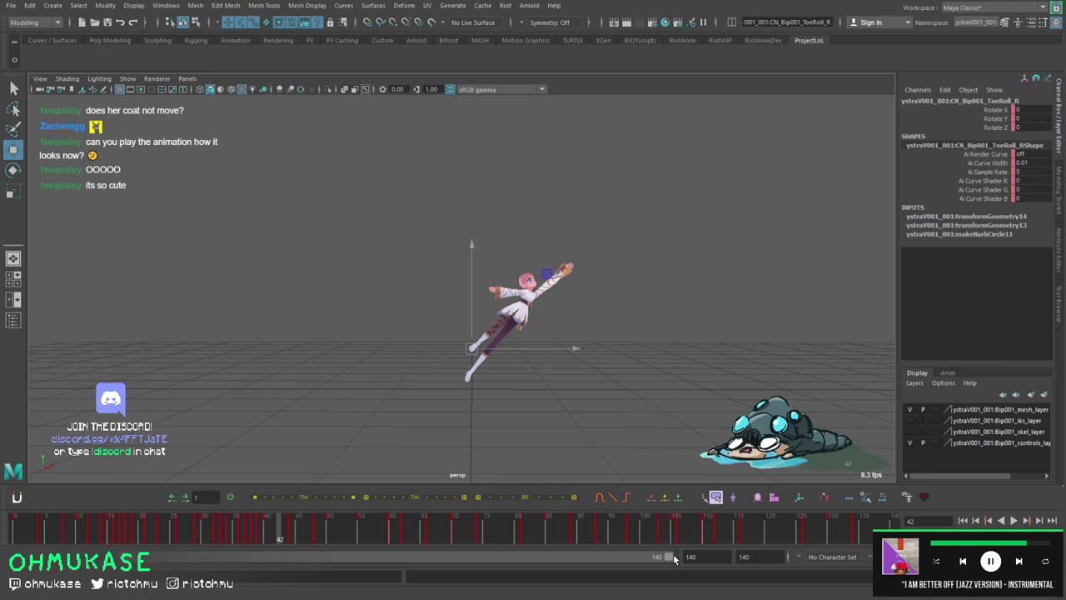
{"action": "left_click_drag", "start_coordinate": [670, 556], "coordinate": [400, 556]}
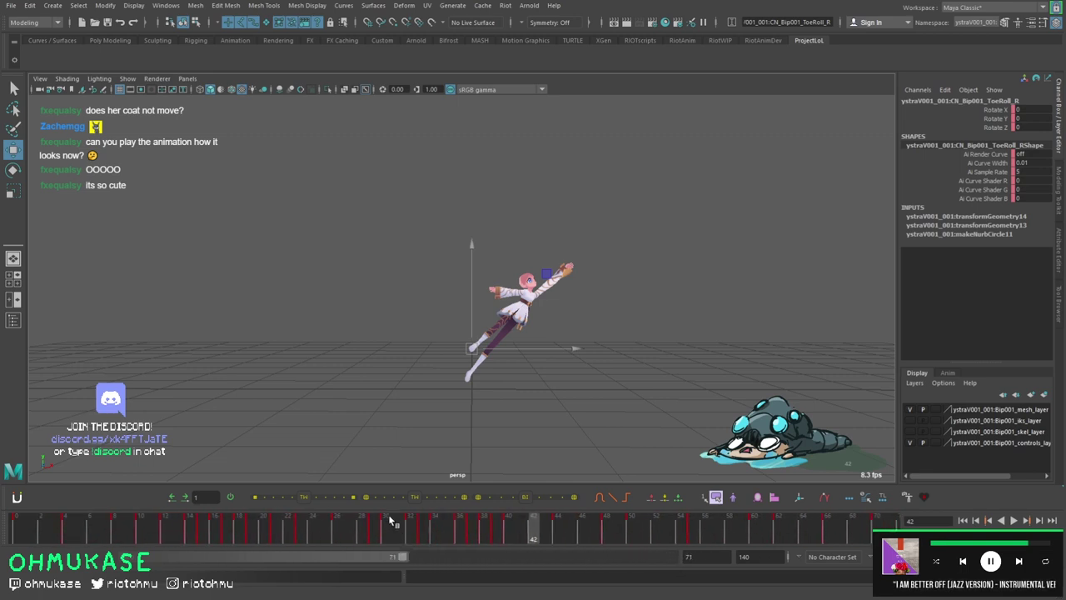
{"action": "key", "text": "alt+v"}
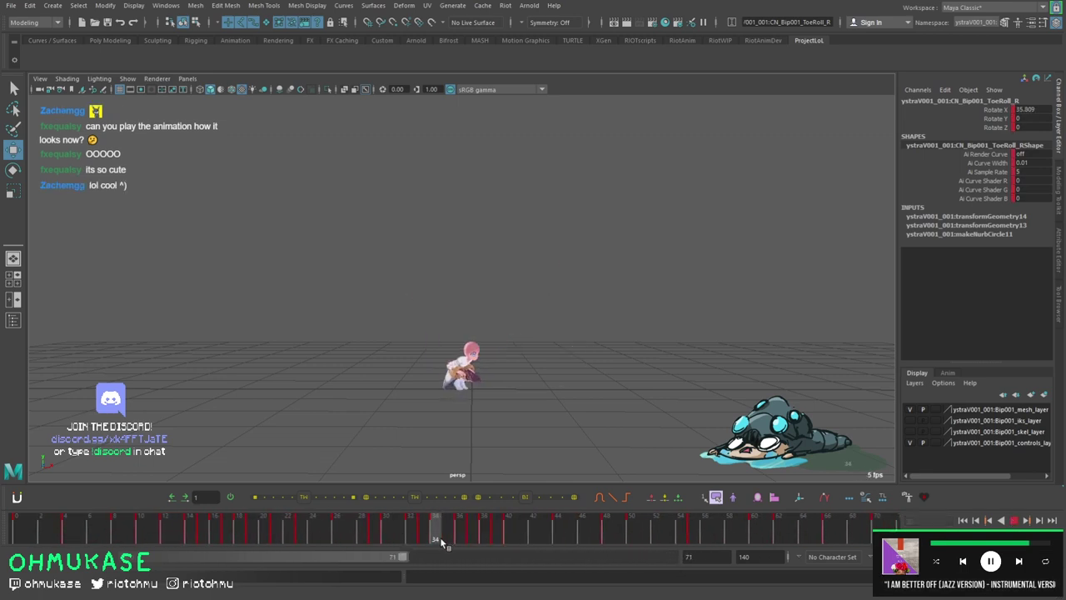
{"action": "key", "text": "alt+v"}
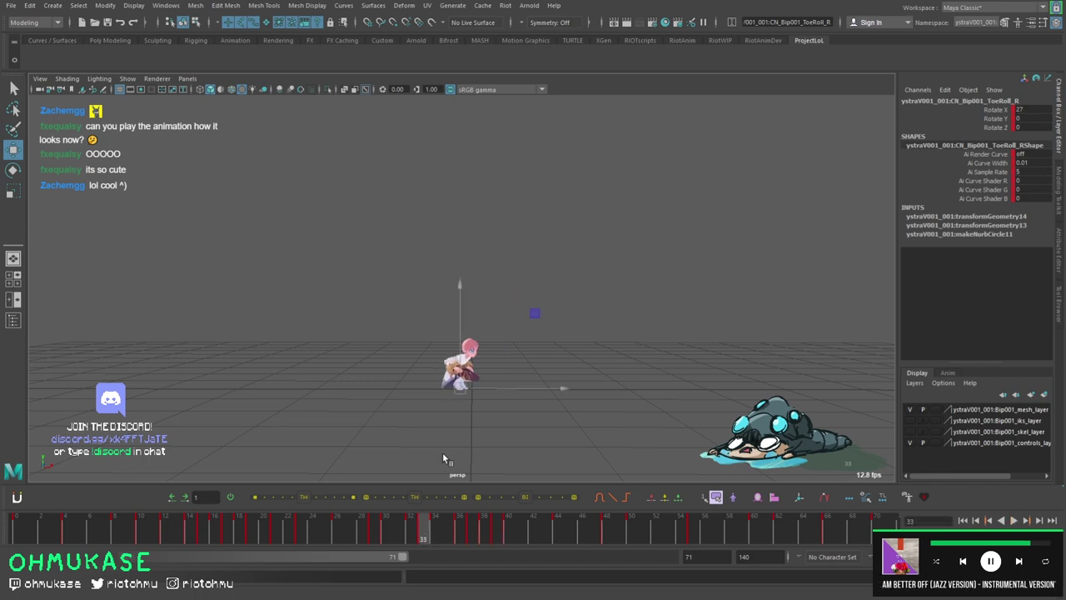
{"action": "key", "text": "alt+v"}
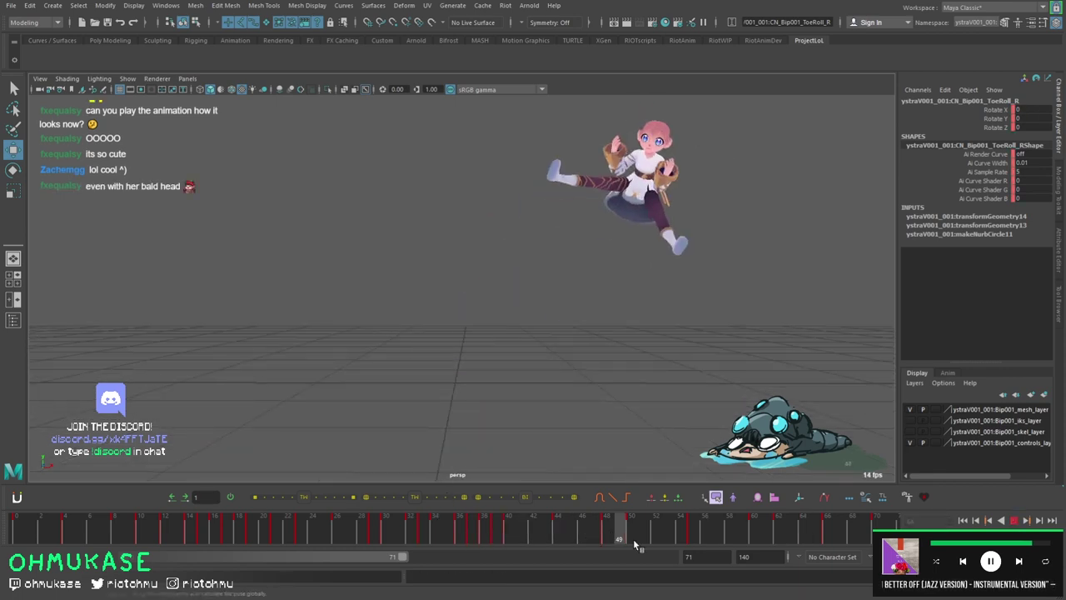
{"action": "key", "text": "alt+v"}
Set the playback range's end frame to 50.
{"action": "double_click", "coordinate": [716, 557]}
{"action": "type", "text": "50"}
{"action": "key", "text": "Return"}
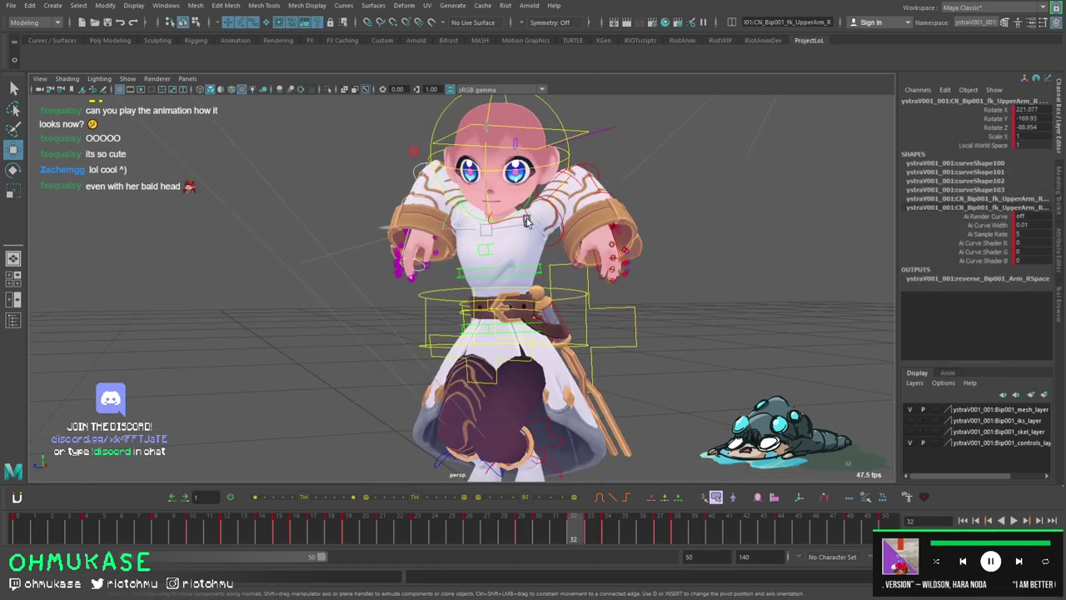
Blend both arms' FK controls at frame 33 toward frame 32's pose, with the right hand at Rotate X 0.209, Y -9.366 and Z 10.885.
{"action": "left_click", "coordinate": [522, 218]}
{"action": "left_click", "coordinate": [581, 208]}
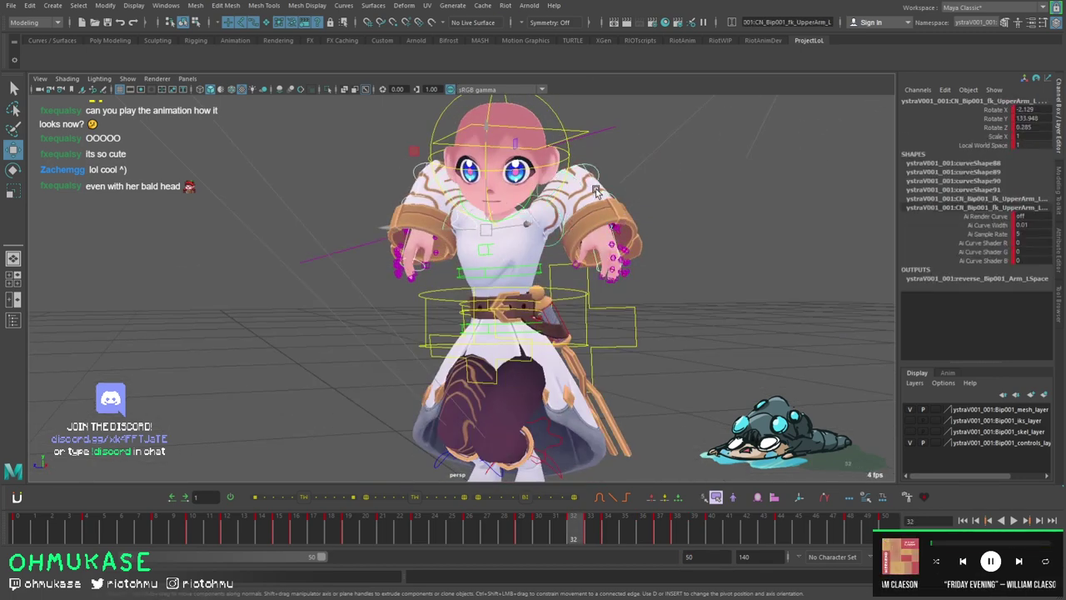
{"action": "key", "text": "Down"}
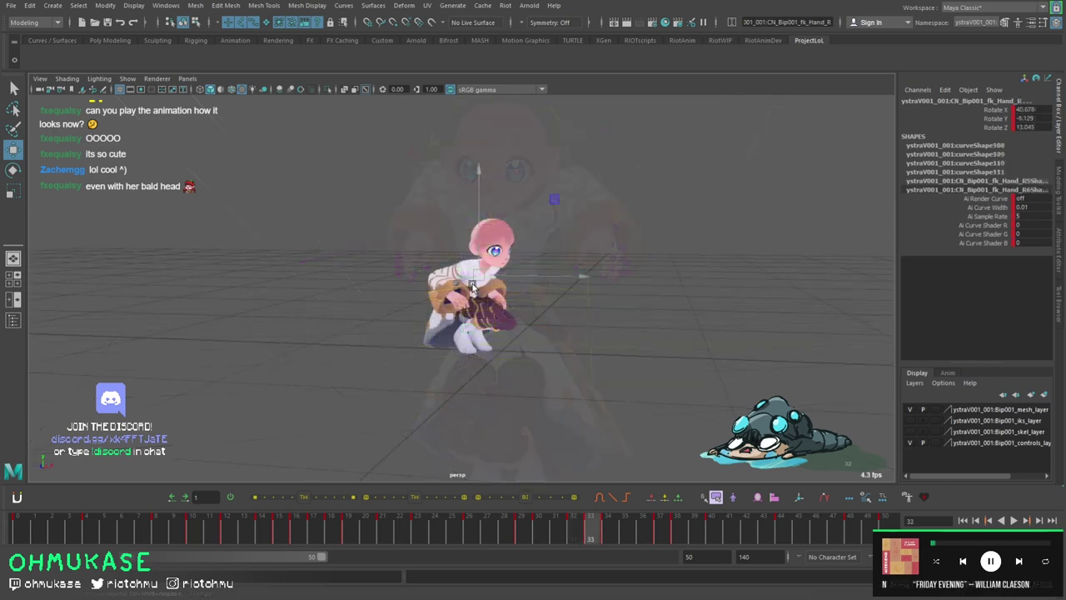
{"action": "key", "text": "alt+comma"}
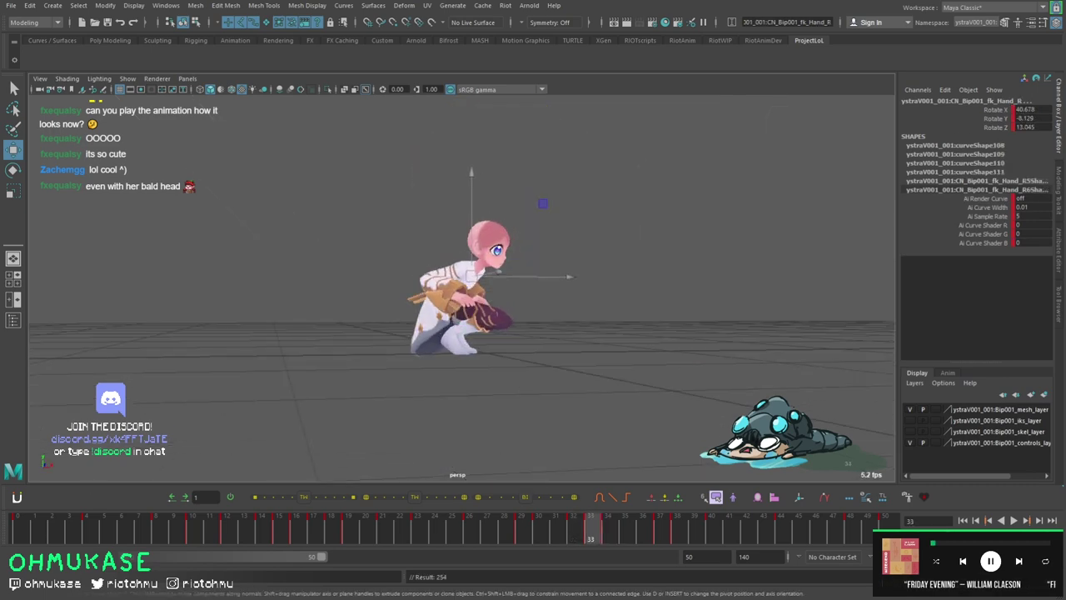
{"action": "key", "text": "ctrl+z"}
{"action": "left_click_drag", "start_coordinate": [479, 408], "coordinate": [460, 409], "text": "alt"}
{"action": "key", "text": "alt+period"}
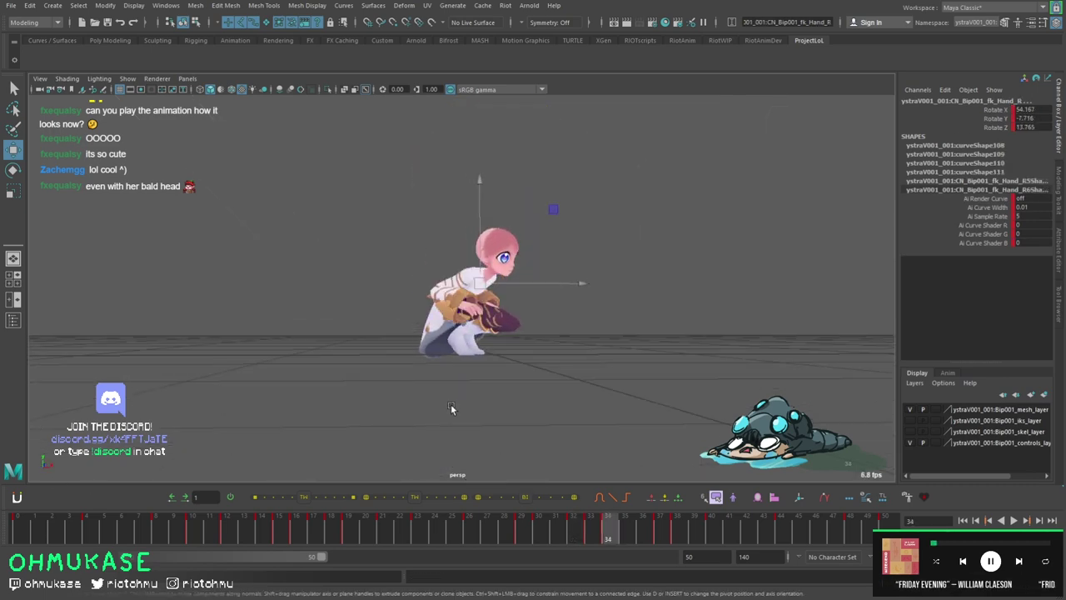
{"action": "key", "text": "alt+comma"}
{"action": "key", "text": "alt+comma"}
{"action": "key", "text": "alt+period"}
{"action": "key", "text": "alt+period"}
{"action": "key", "text": "alt+comma"}
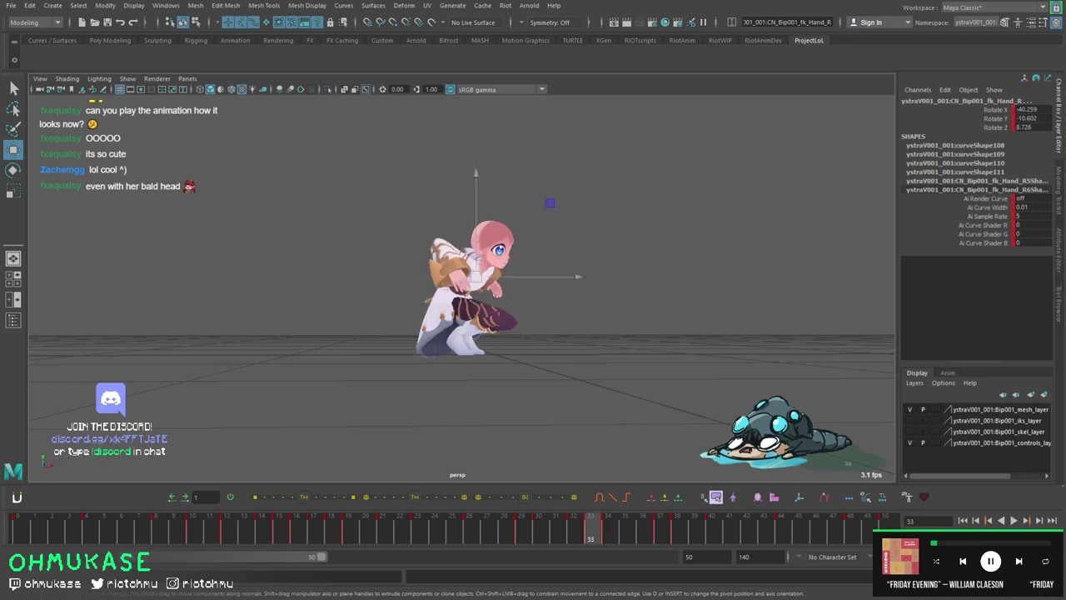
{"action": "key", "text": "alt+comma"}
{"action": "key", "text": "alt+period"}
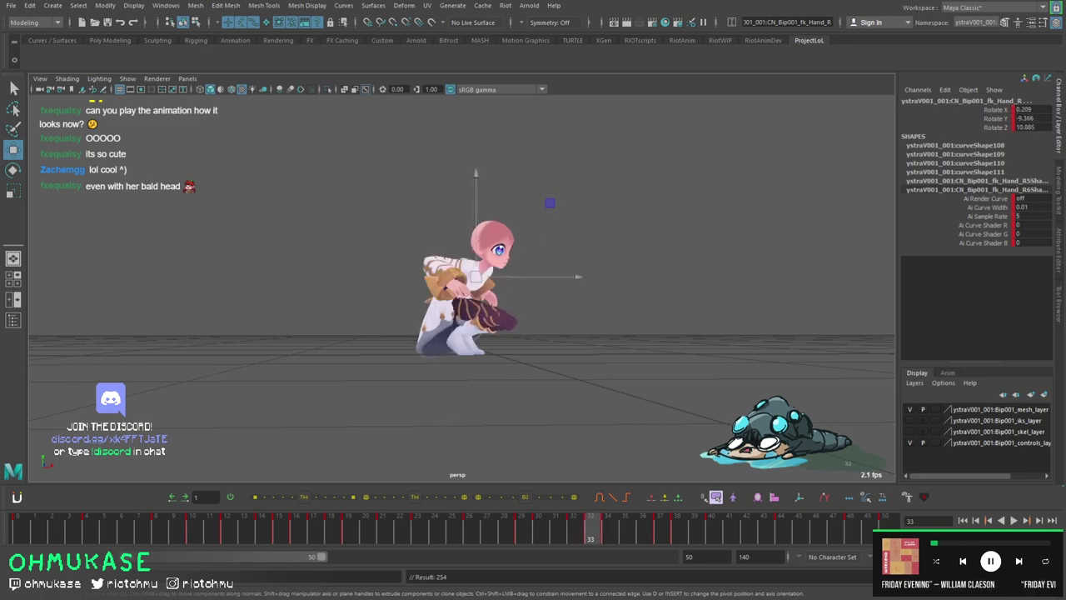
Step through the crouch frames 33 to 35 and play back the takeoff to review the arm motion.
{"action": "key", "text": "alt+period"}
{"action": "key", "text": "alt+period"}
{"action": "key", "text": "alt+period"}
{"action": "key", "text": "alt+comma"}
{"action": "key", "text": "alt+period"}
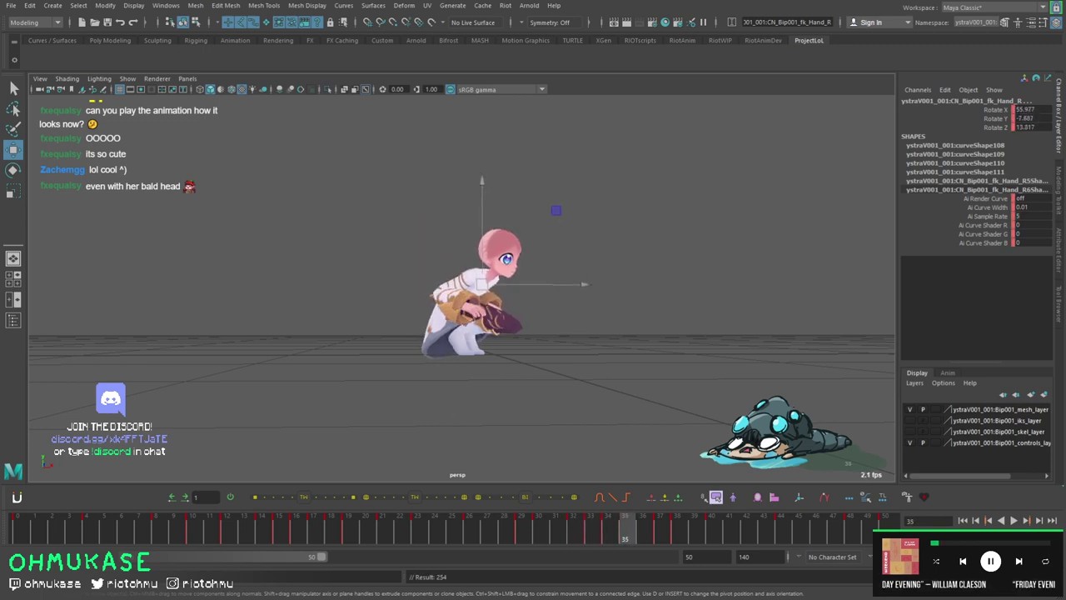
{"action": "key", "text": "alt+comma"}
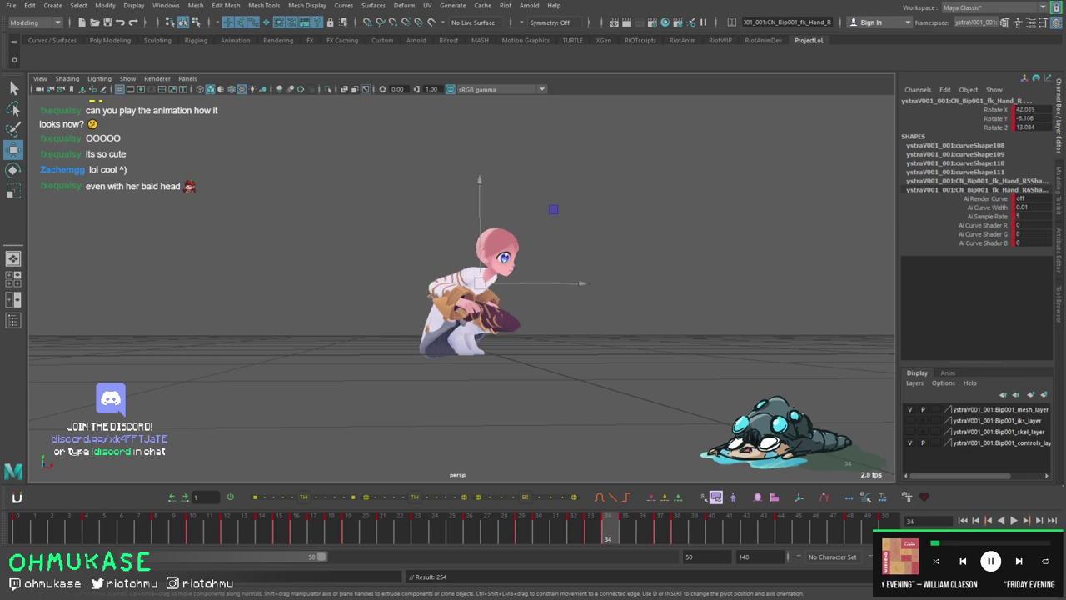
{"action": "key", "text": "alt+v"}
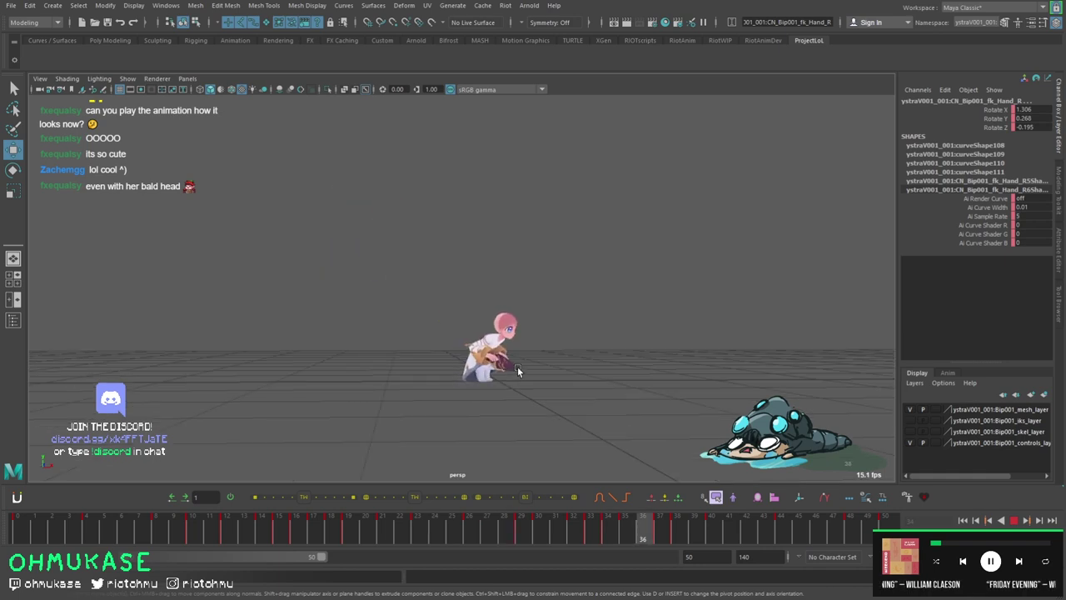
{"action": "left_click", "coordinate": [498, 526]}
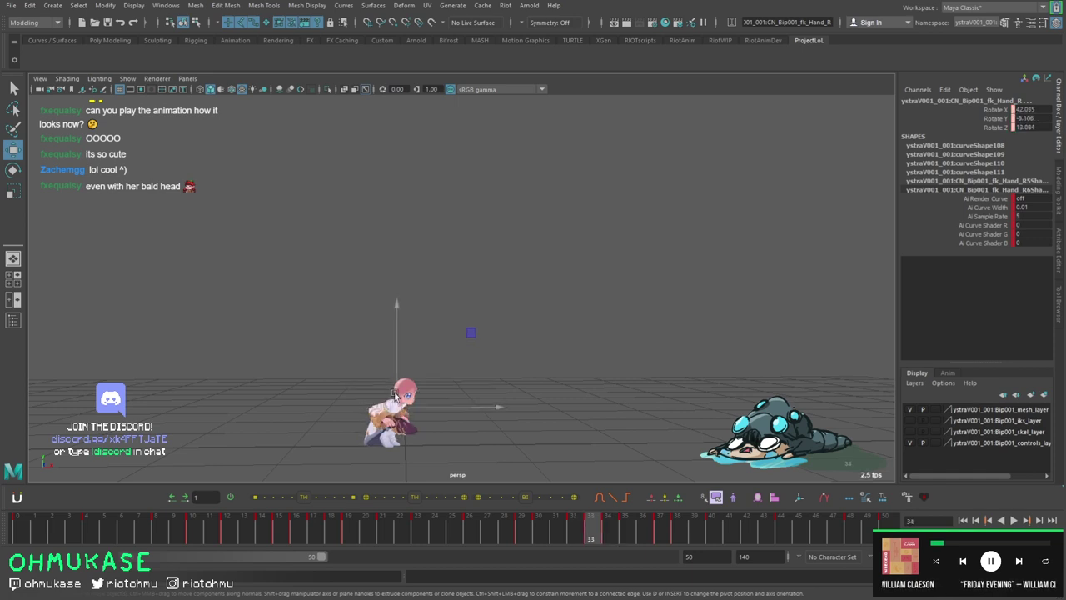
{"action": "key", "text": "alt+v"}
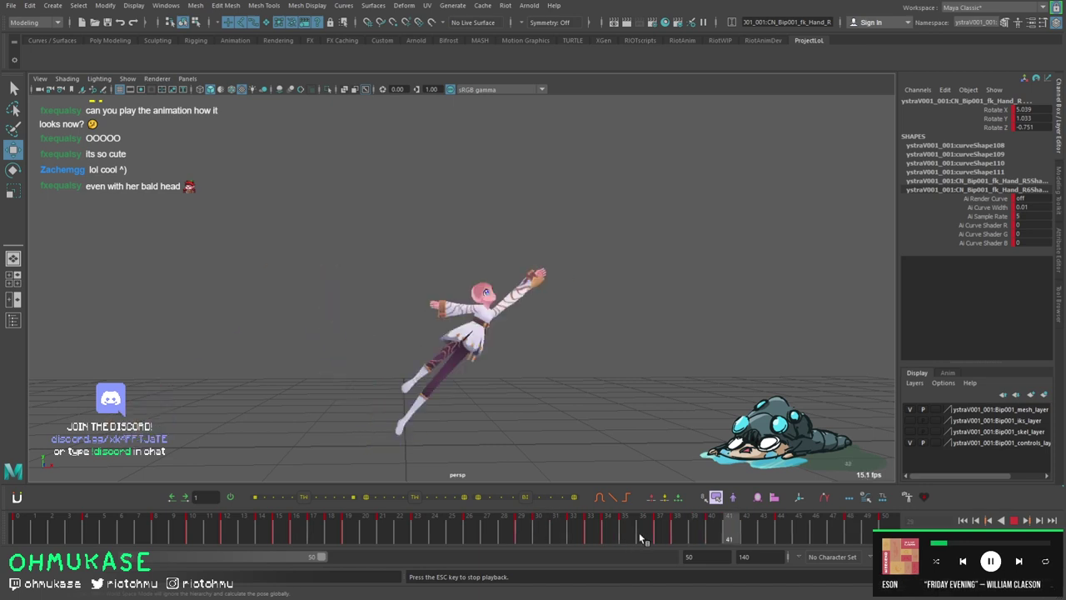
{"action": "key", "text": "Escape"}
Select the spine FK control and compare the takeoff pose at frame 39 with the crouch at frame 38.
{"action": "left_click_drag", "start_coordinate": [650, 536], "coordinate": [694, 534]}
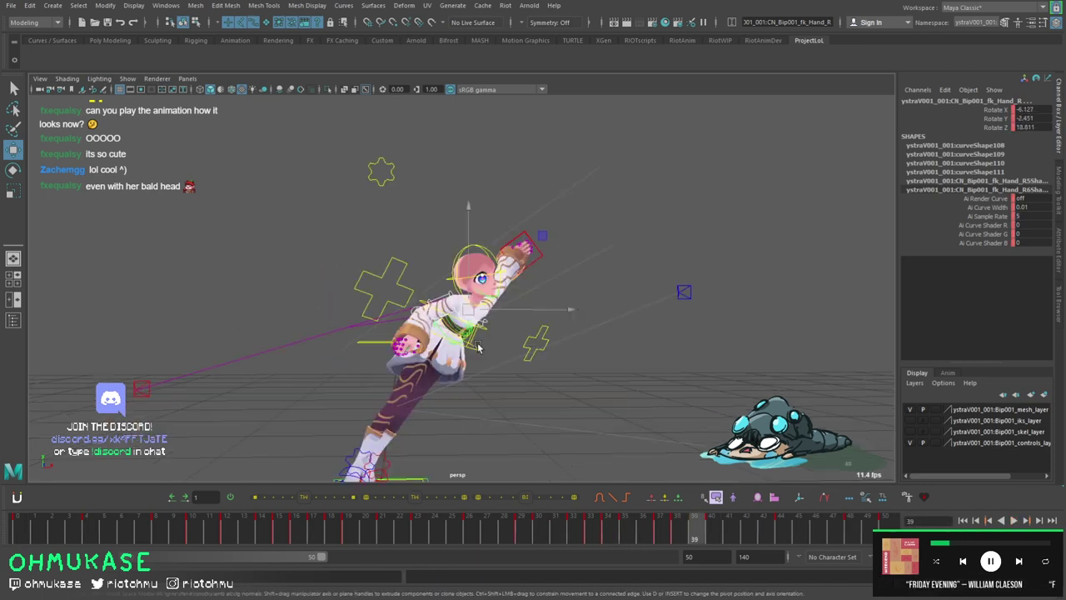
{"action": "scroll", "coordinate": [417, 337], "scroll_direction": "up", "scroll_amount": 5}
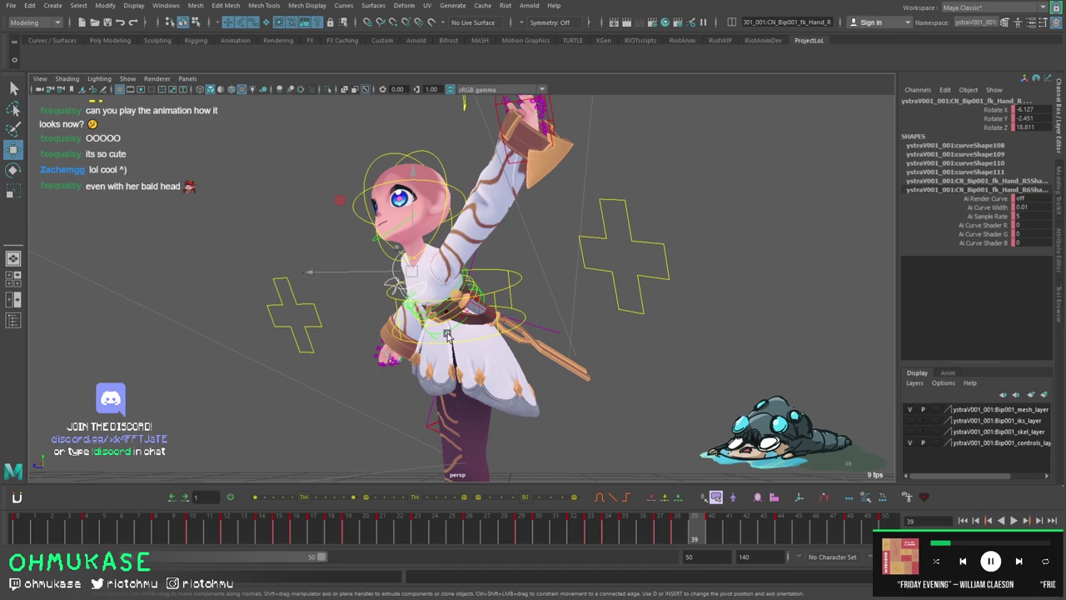
{"action": "left_click", "coordinate": [446, 336]}
{"action": "left_click_drag", "start_coordinate": [447, 336], "coordinate": [561, 362], "text": "alt"}
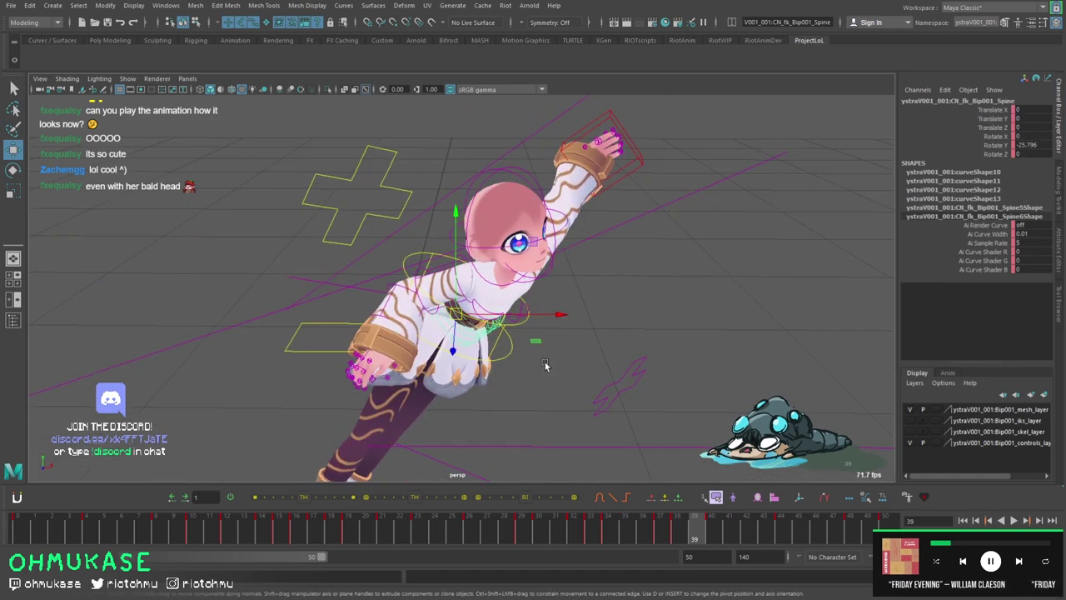
{"action": "key", "text": "comma"}
{"action": "key", "text": "a"}
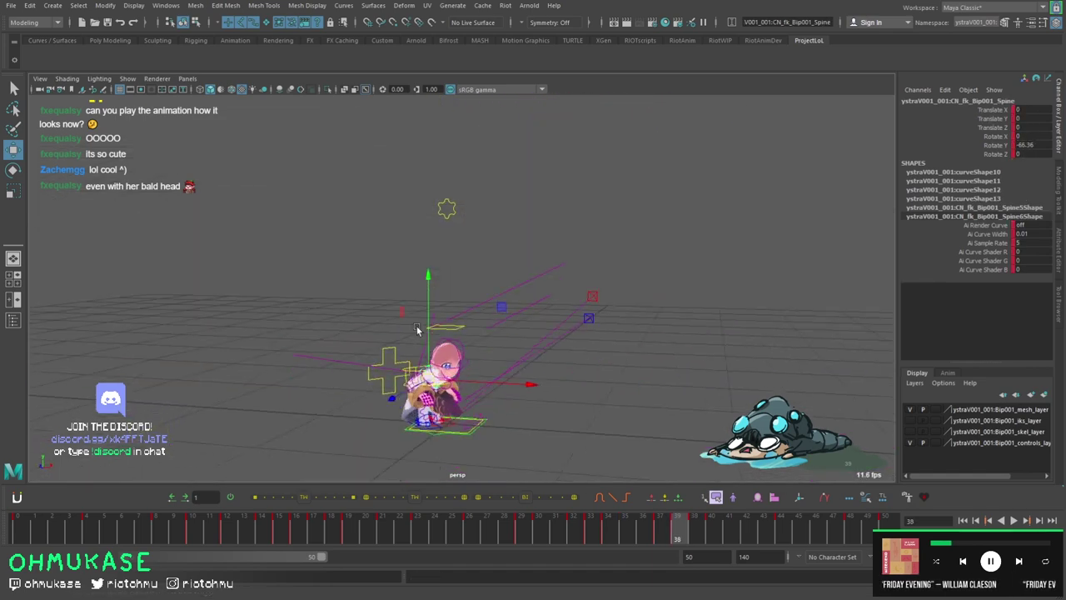
{"action": "key", "text": "period"}
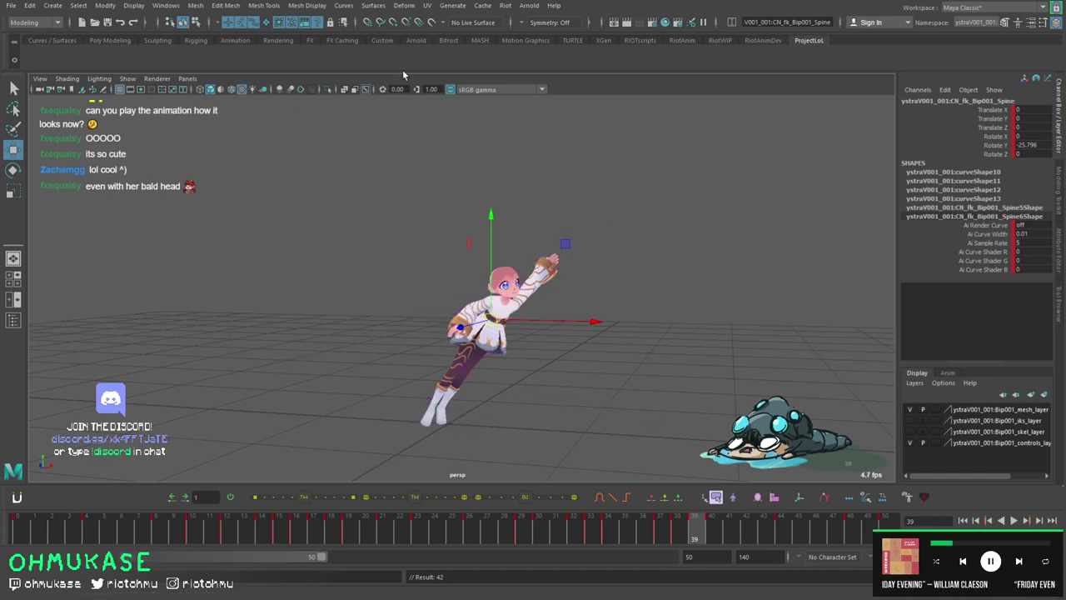
Examine the COG and left clavicle controls across the takeoff poses at frames 39 and 40.
{"action": "left_click_drag", "start_coordinate": [640, 353], "coordinate": [379, 238], "text": "alt"}
{"action": "left_click", "coordinate": [379, 237]}
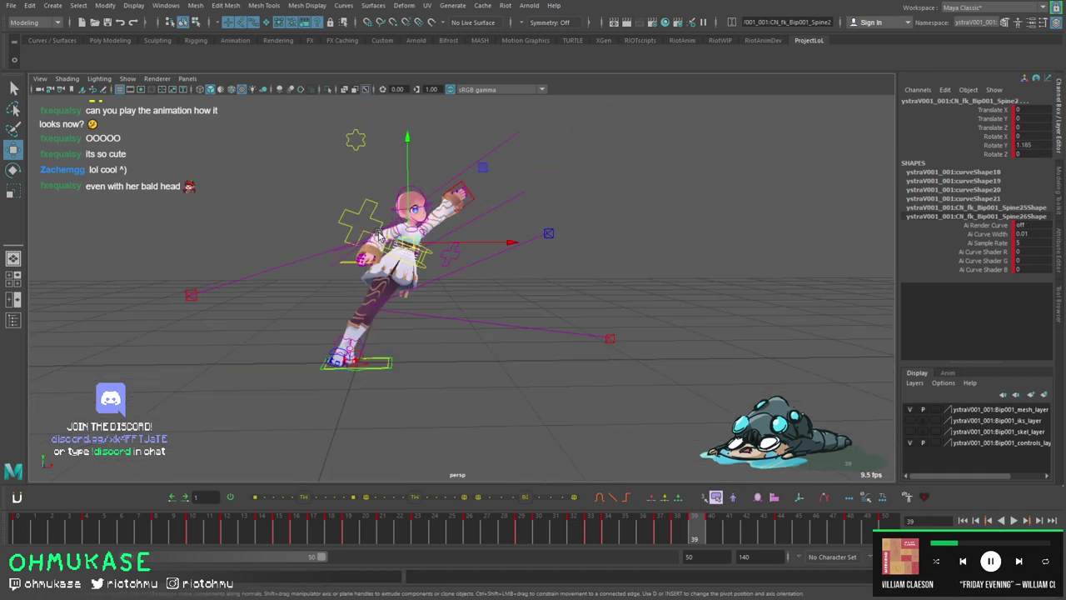
{"action": "left_click", "coordinate": [348, 215]}
{"action": "key", "text": "w"}
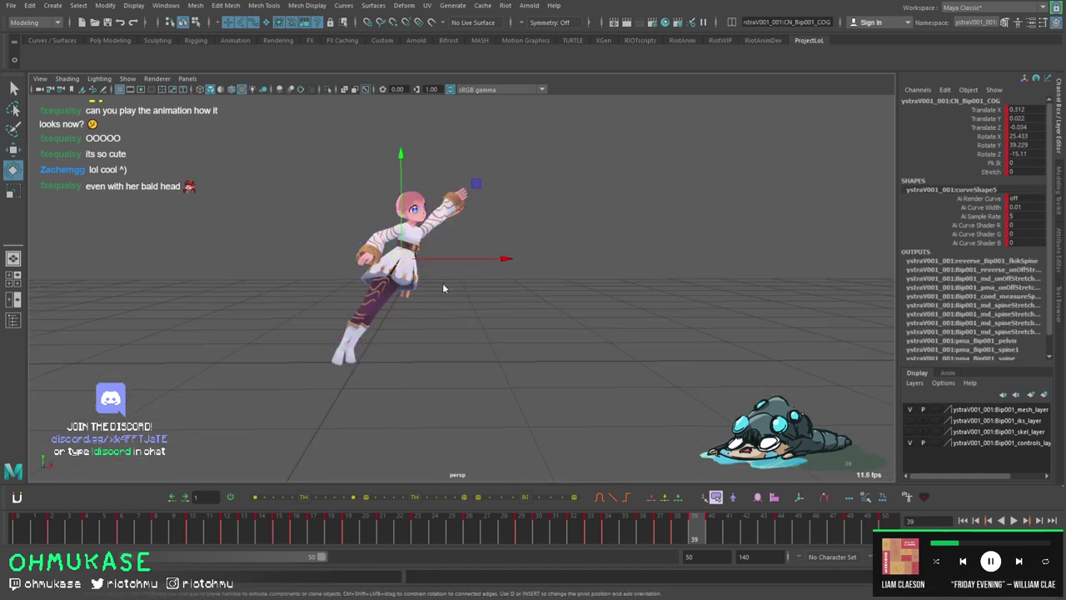
{"action": "key", "text": "period"}
{"action": "left_click_drag", "start_coordinate": [414, 283], "coordinate": [450, 356], "text": "alt"}
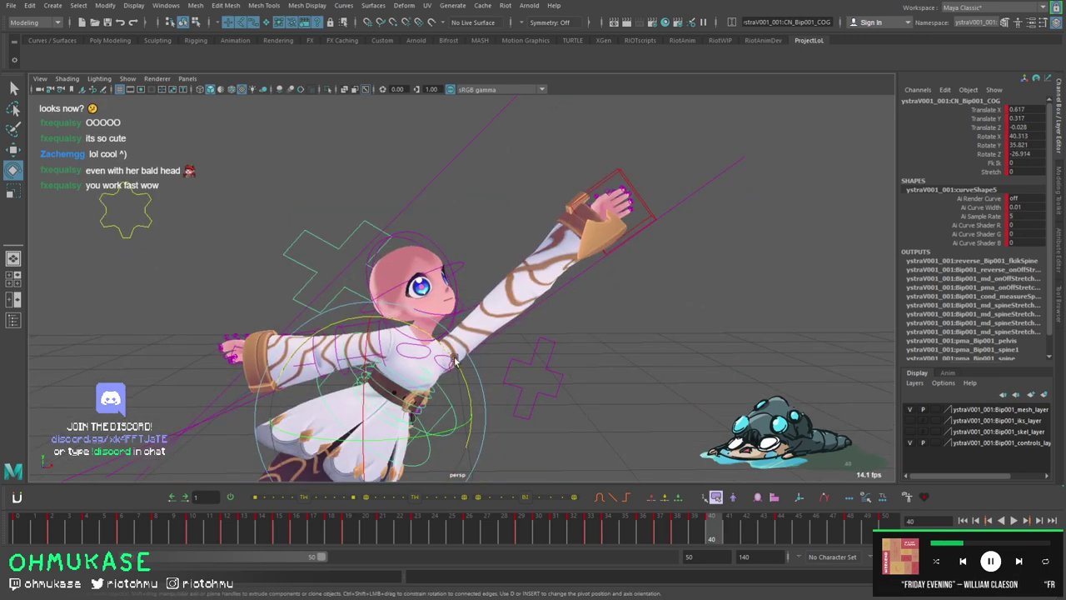
{"action": "key", "text": "e"}
{"action": "left_click", "coordinate": [447, 357]}
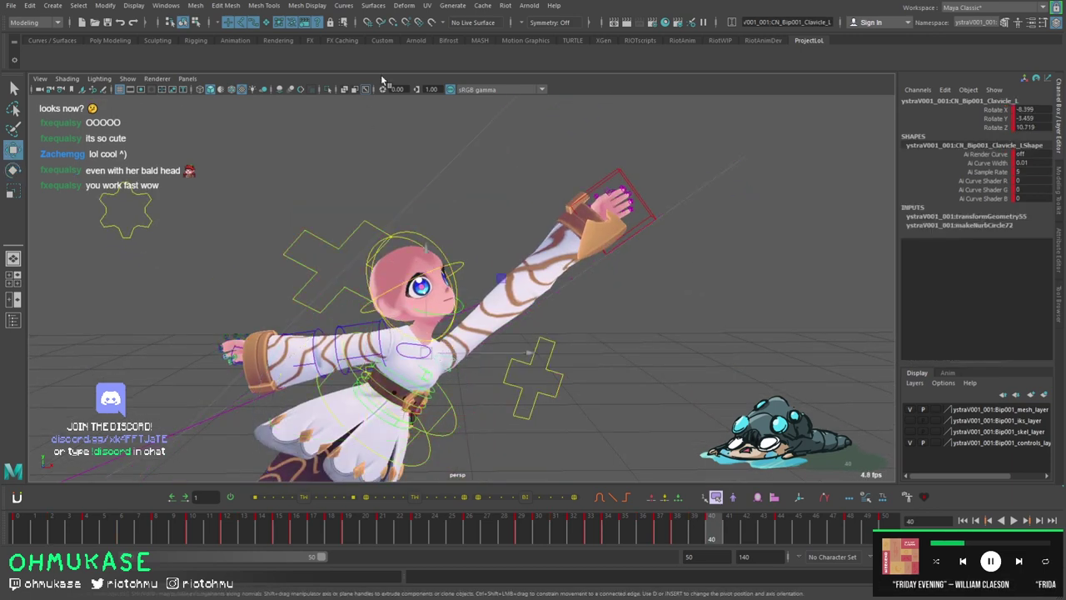
{"action": "key", "text": "e"}
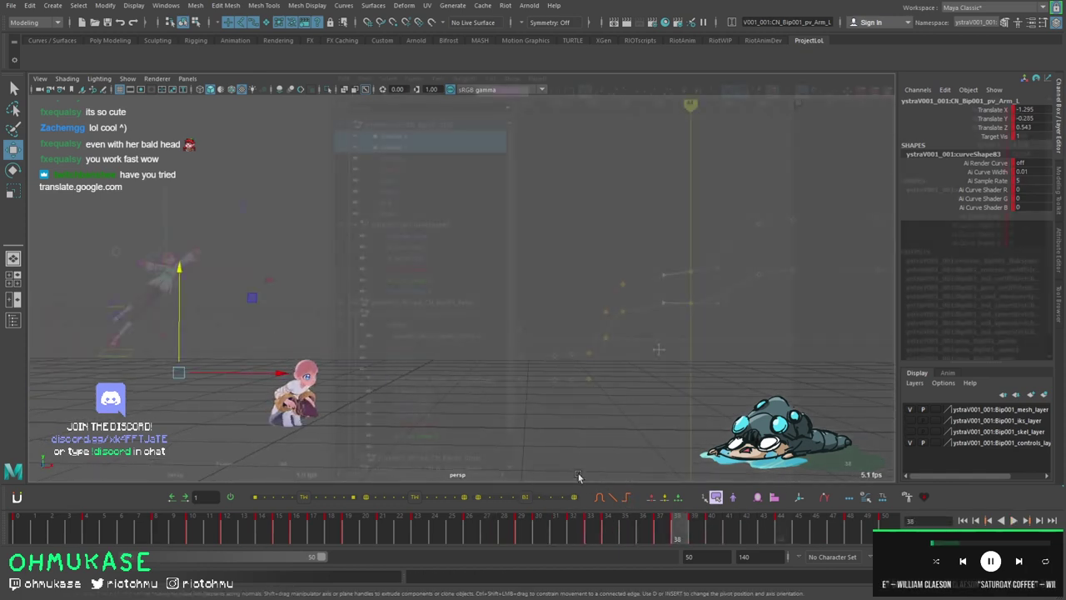
Adjust the COG's frame 44 curves to Translate X 0.655, Y 0.341 and Rotate X 39.702, Y 35.48, Z -25.976.
{"action": "key", "text": "Escape"}
{"action": "scroll", "coordinate": [706, 294], "scroll_direction": "up", "scroll_amount": 2}
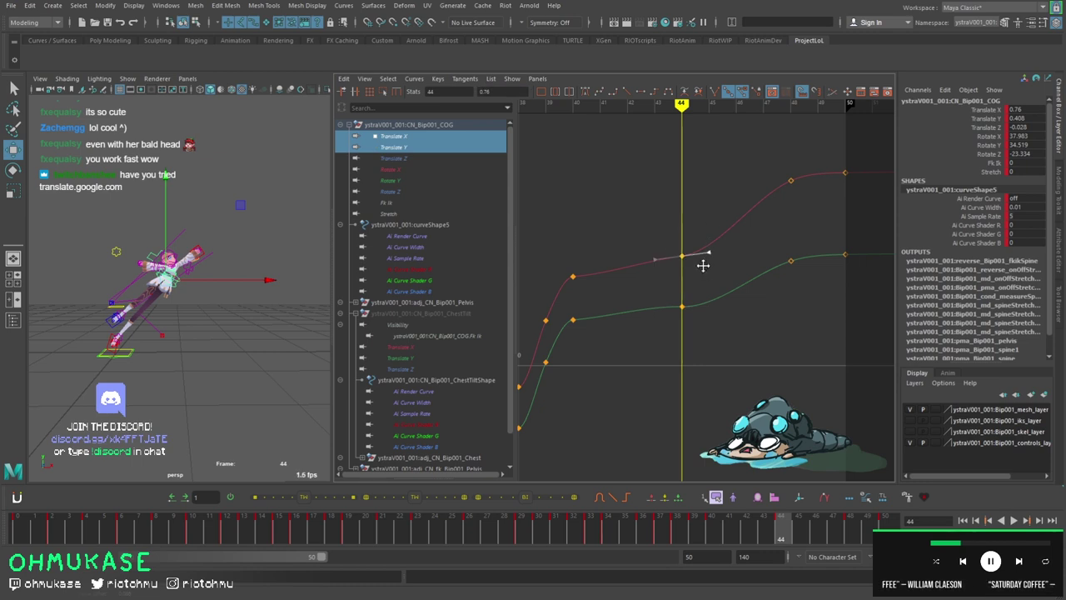
{"action": "left_click", "coordinate": [572, 276]}
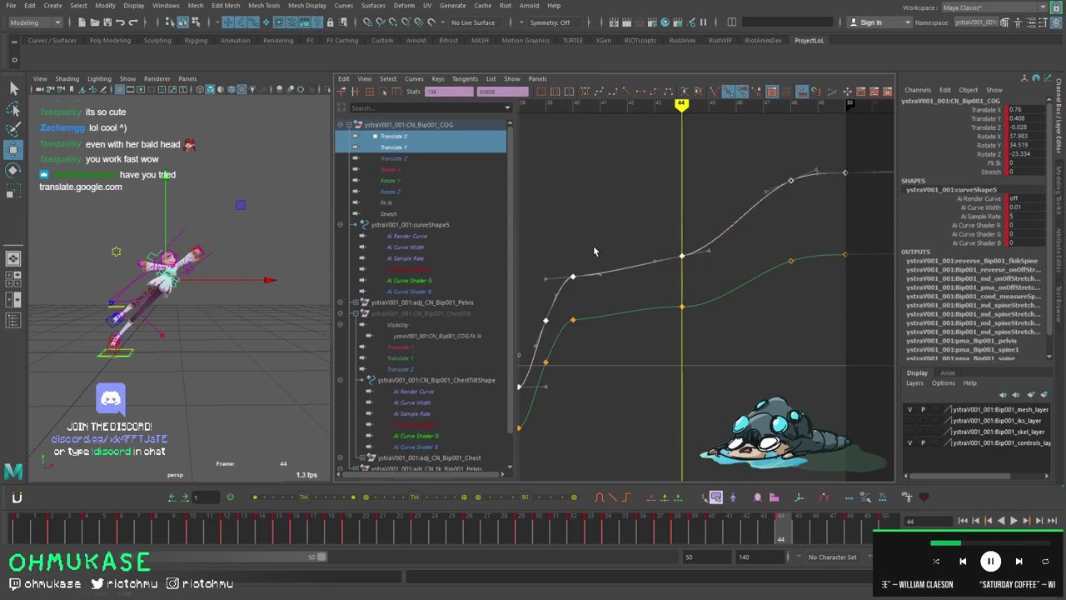
{"action": "left_click_drag", "start_coordinate": [606, 304], "coordinate": [572, 337]}
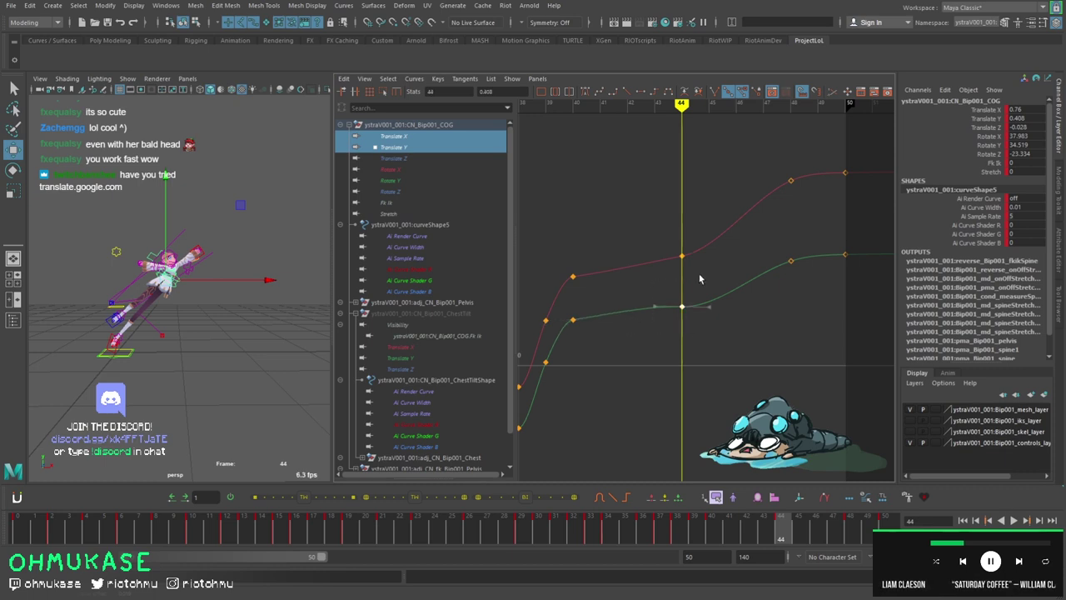
{"action": "key", "text": "ctrl+z"}
{"action": "key", "text": "ctrl+z"}
{"action": "key", "text": "ctrl+z"}
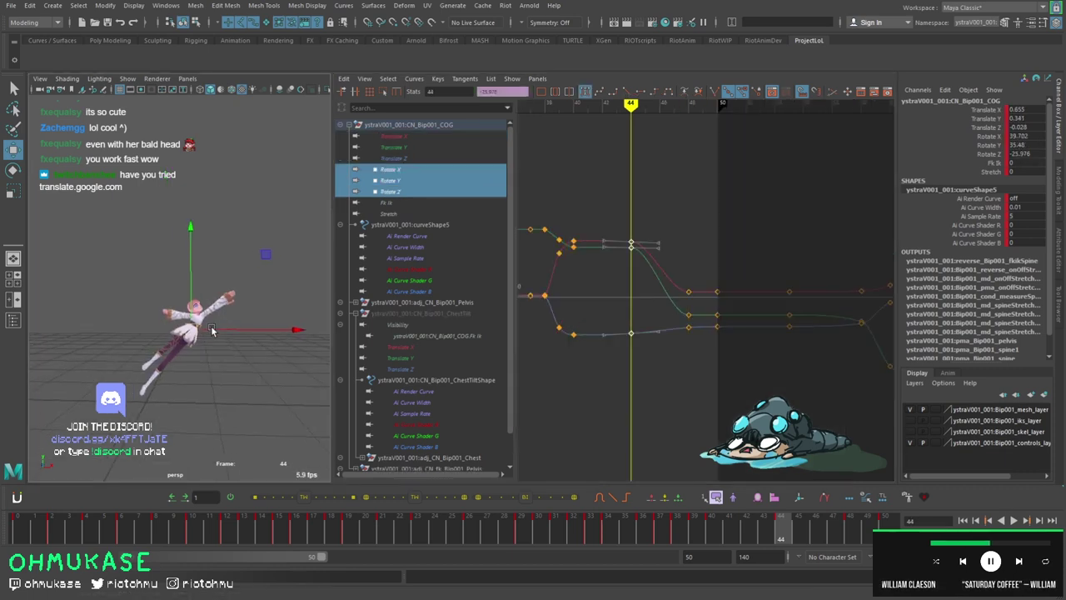
Retime all controls' keys from frame 44 to 45 and from frame 48 to 47, and save the scene.
{"action": "key", "text": "comma"}
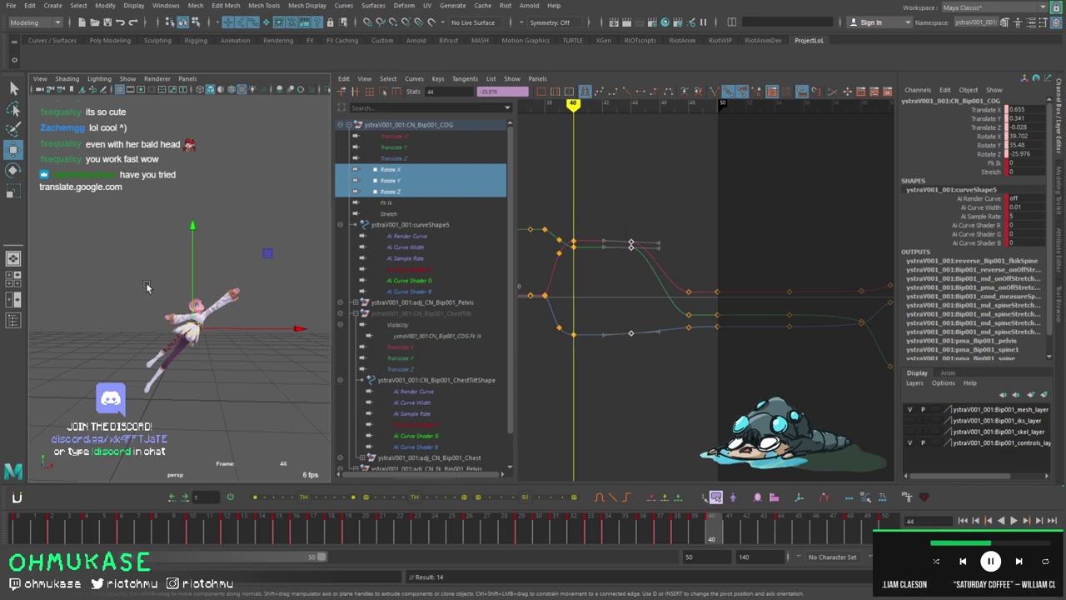
{"action": "key", "text": "period"}
{"action": "key", "text": "period"}
{"action": "key", "text": "comma"}
{"action": "left_click_drag", "start_coordinate": [794, 539], "coordinate": [833, 541]}
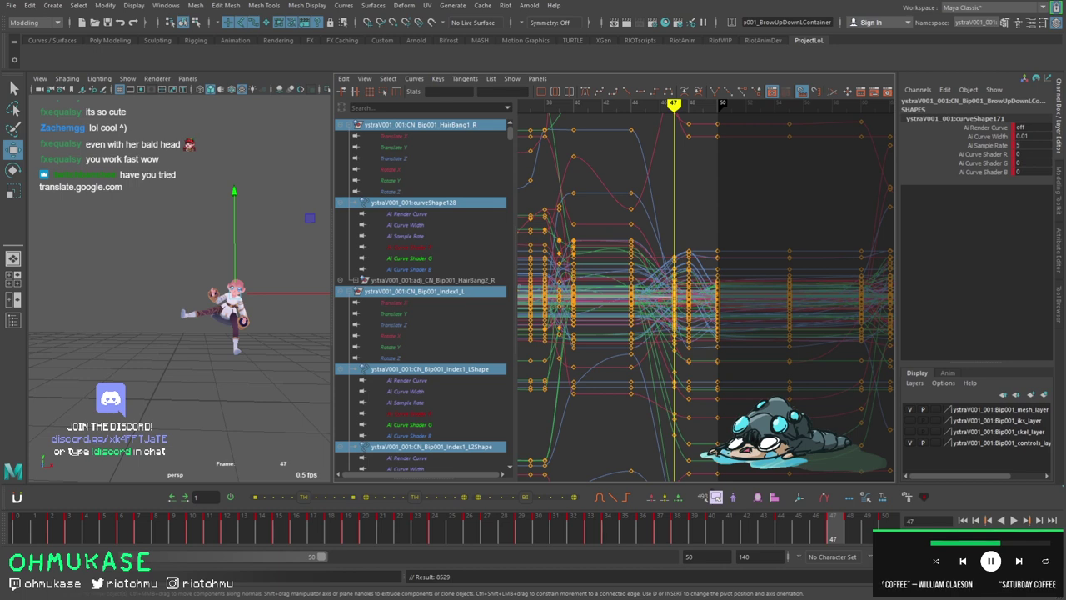
{"action": "left_click_drag", "start_coordinate": [833, 536], "coordinate": [798, 536]}
{"action": "key", "text": "q"}
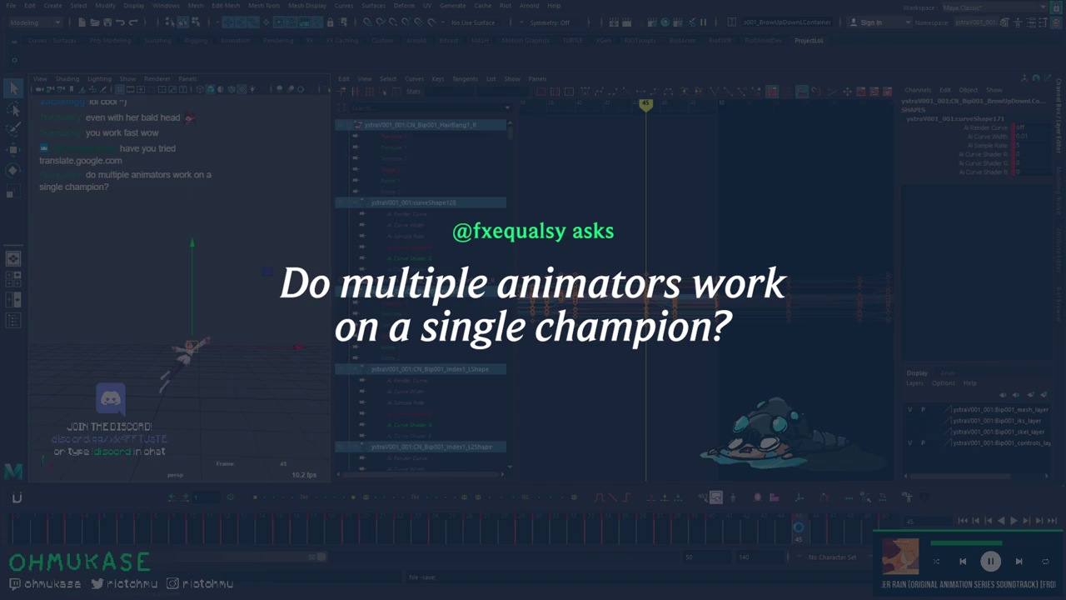
{"action": "key", "text": "w"}
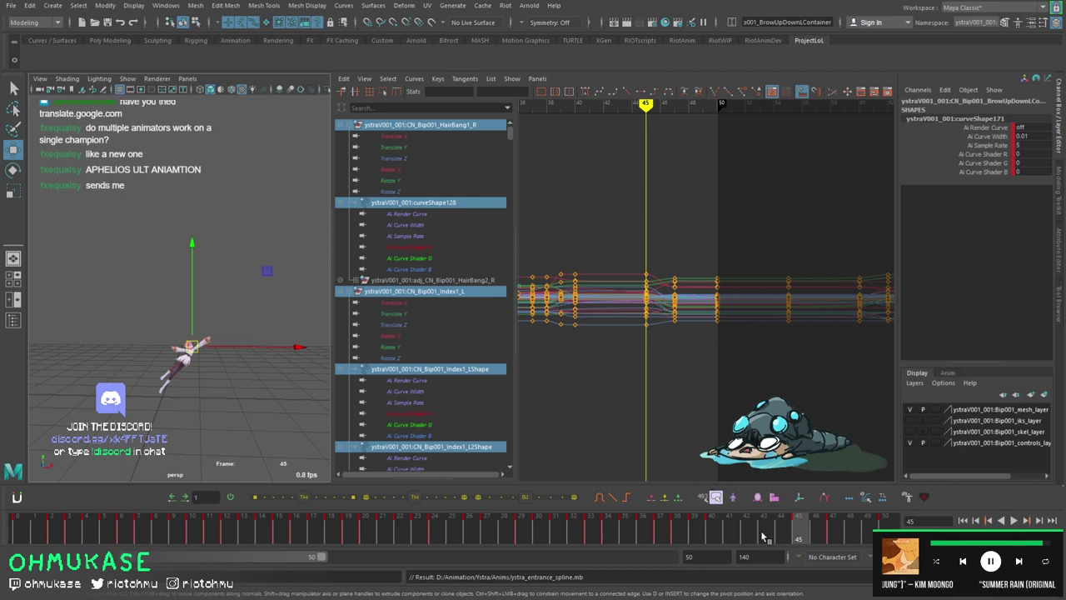
Extend the playback range to end at frame 77 and play back the crouch, leap and landing.
{"action": "left_click_drag", "start_coordinate": [321, 559], "coordinate": [429, 561]}
{"action": "key", "text": "alt+v"}
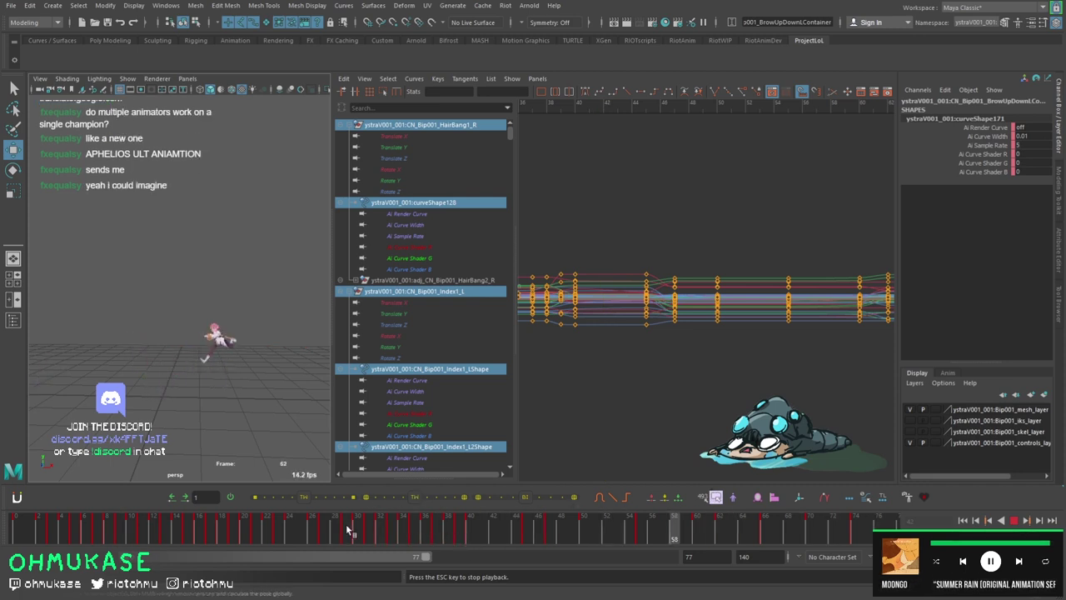
{"action": "key", "text": "Escape"}
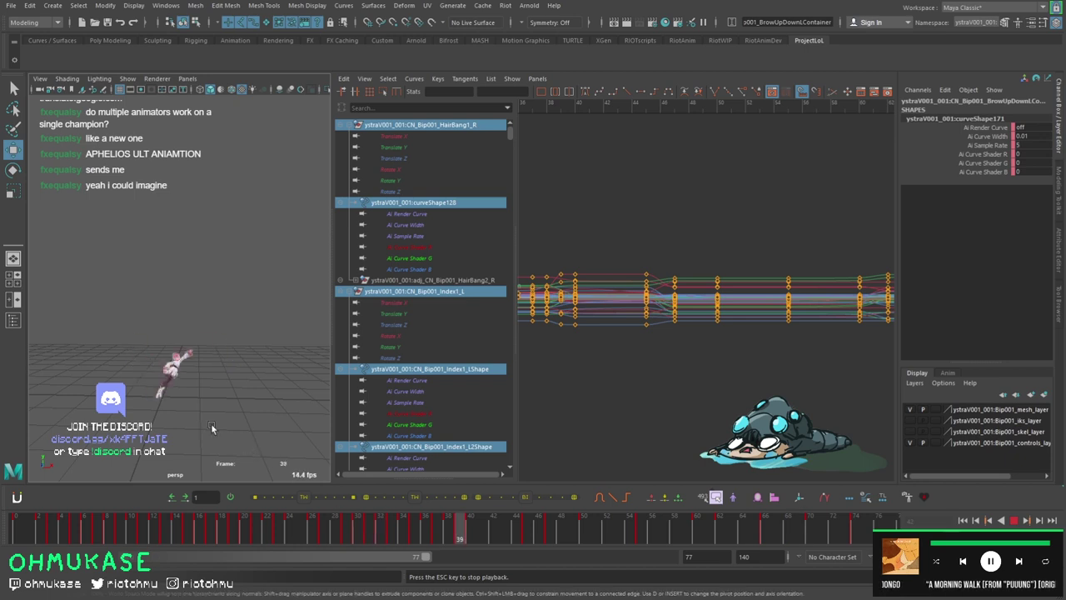
{"action": "scroll", "coordinate": [211, 425], "scroll_direction": "up", "scroll_amount": 5}
{"action": "left_click", "coordinate": [391, 527]}
{"action": "scroll", "coordinate": [205, 321], "scroll_direction": "down", "scroll_amount": 3}
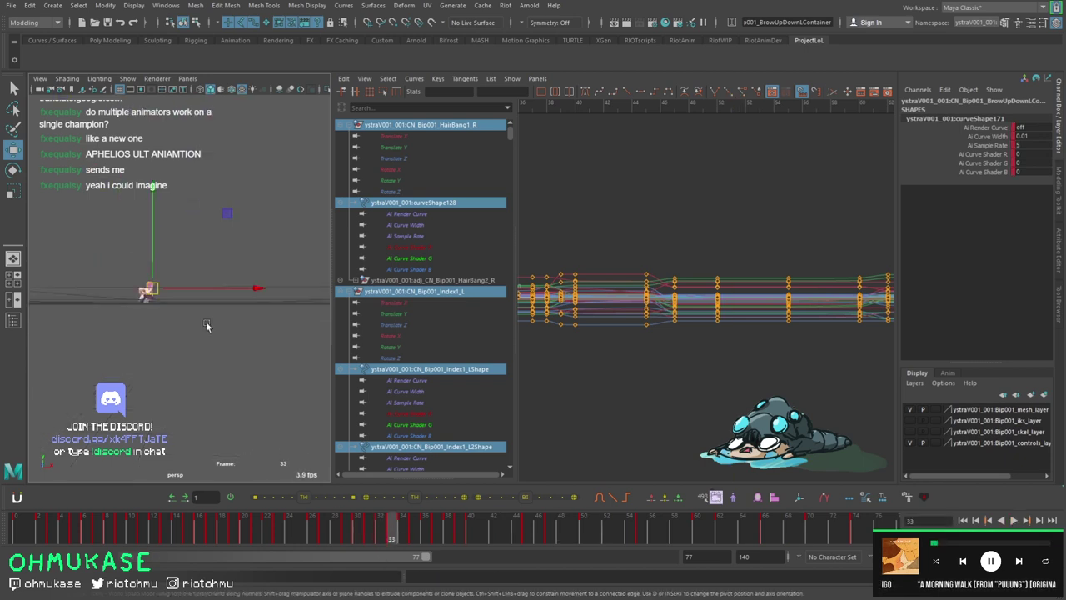
Extend the playback range to end at frame 140 and play back the entrance animation.
{"action": "left_click_drag", "start_coordinate": [429, 560], "coordinate": [669, 560]}
{"action": "key", "text": "alt+v"}
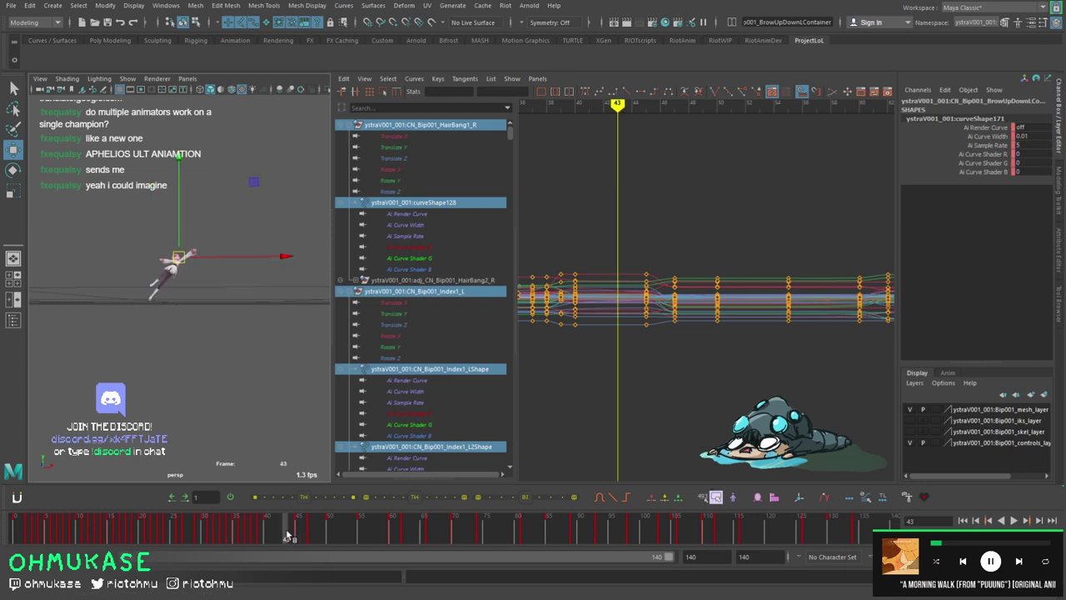
{"action": "left_click_drag", "start_coordinate": [203, 212], "coordinate": [265, 298], "text": "alt"}
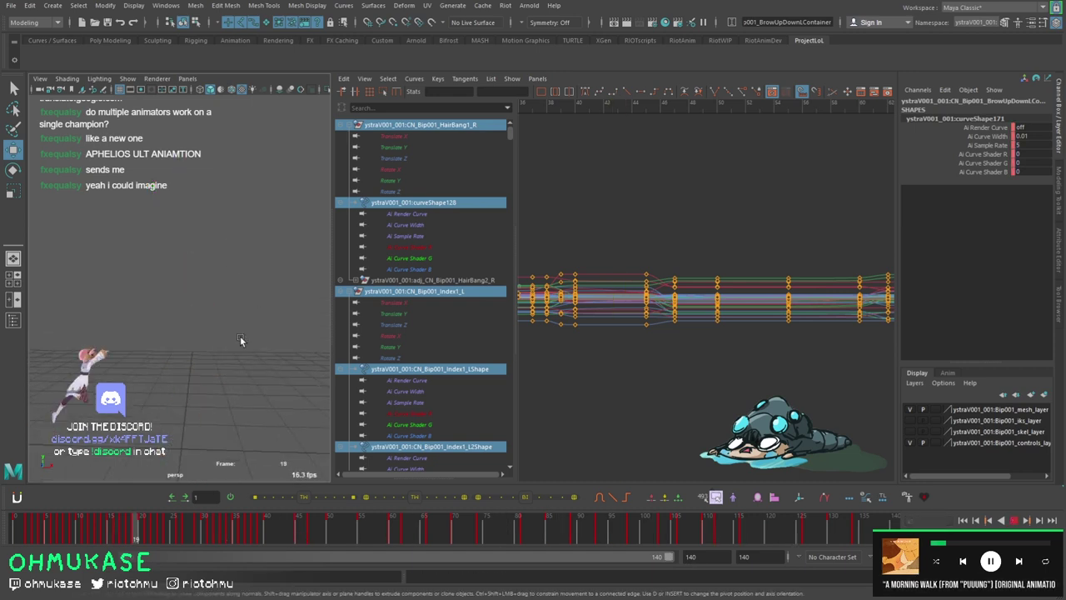
{"action": "key", "text": "alt+v"}
{"action": "left_click", "coordinate": [195, 317]}
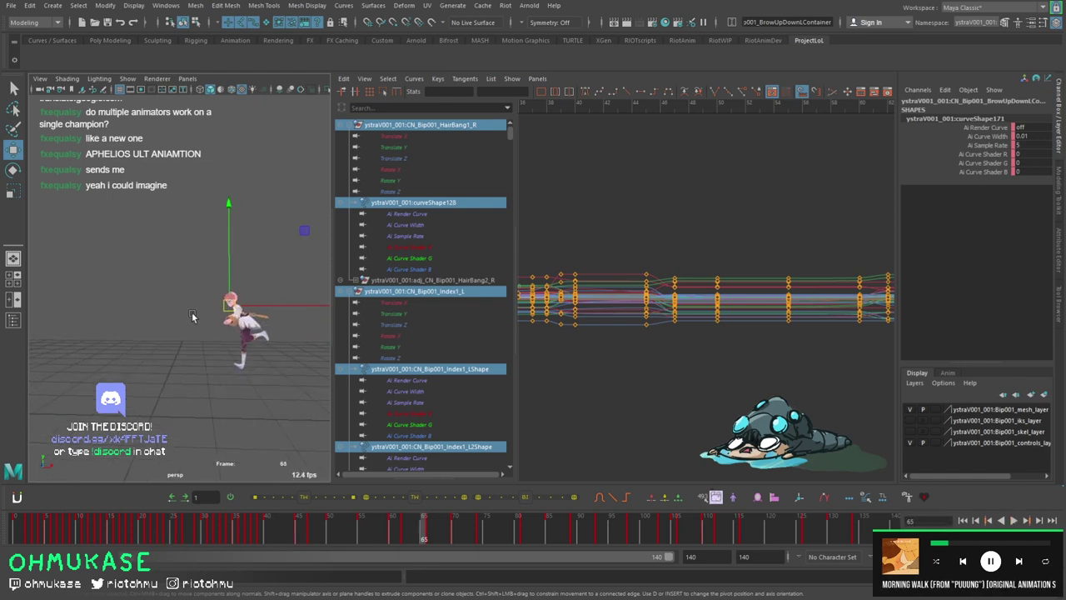
Restore the single full-size perspective view and play back the full animation.
{"action": "key", "text": "f"}
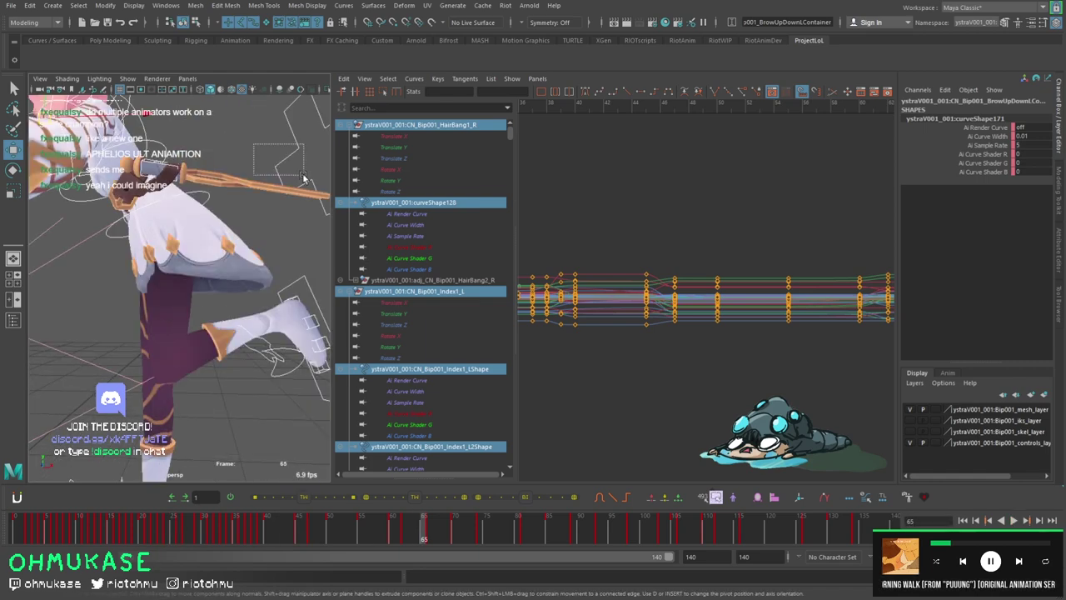
{"action": "left_click", "coordinate": [236, 185]}
{"action": "key", "text": "ctrl+1"}
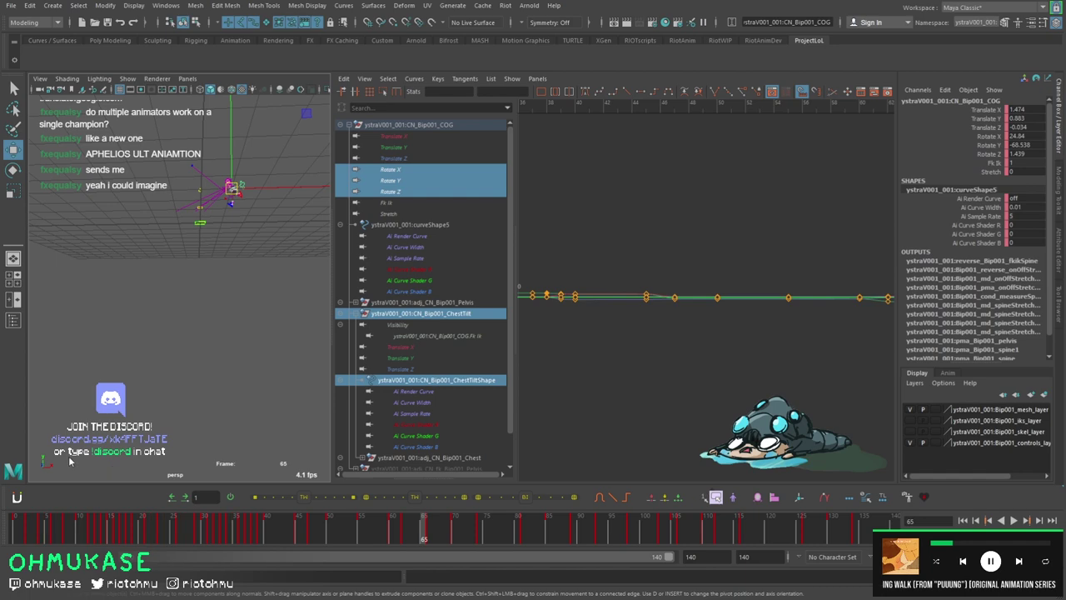
{"action": "key", "text": "space"}
{"action": "key", "text": "alt+v"}
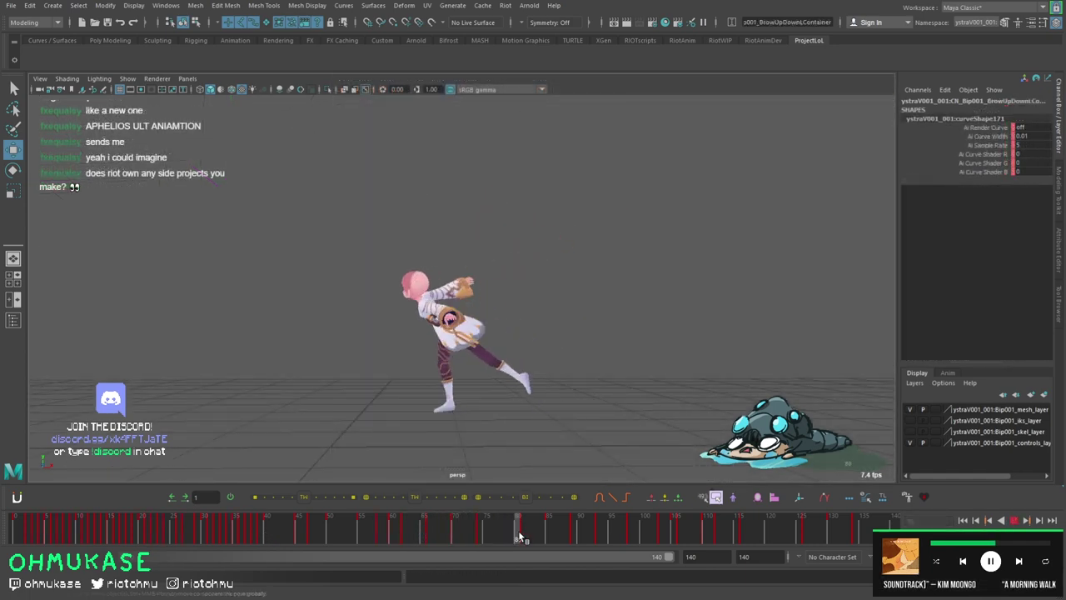
Go to frame 93, clear the selection and examine the mid-air pose from another angle.
{"action": "left_click_drag", "start_coordinate": [557, 540], "coordinate": [599, 540]}
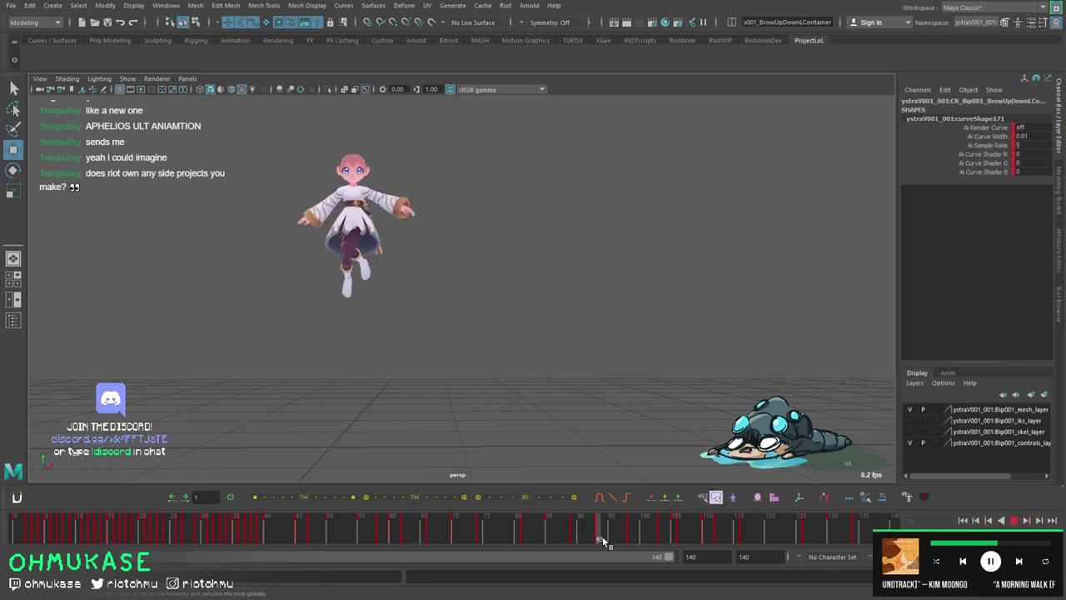
{"action": "left_click", "coordinate": [377, 198]}
{"action": "scroll", "coordinate": [379, 205], "scroll_direction": "up", "scroll_amount": 3}
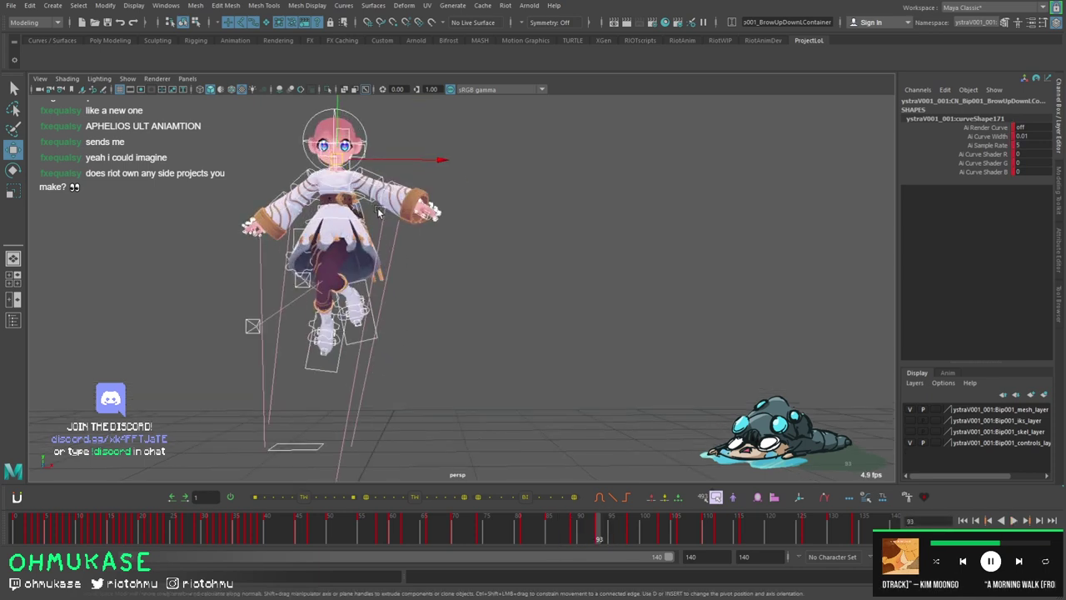
{"action": "left_click", "coordinate": [379, 212]}
{"action": "left_click_drag", "start_coordinate": [379, 212], "coordinate": [548, 249], "text": "alt"}
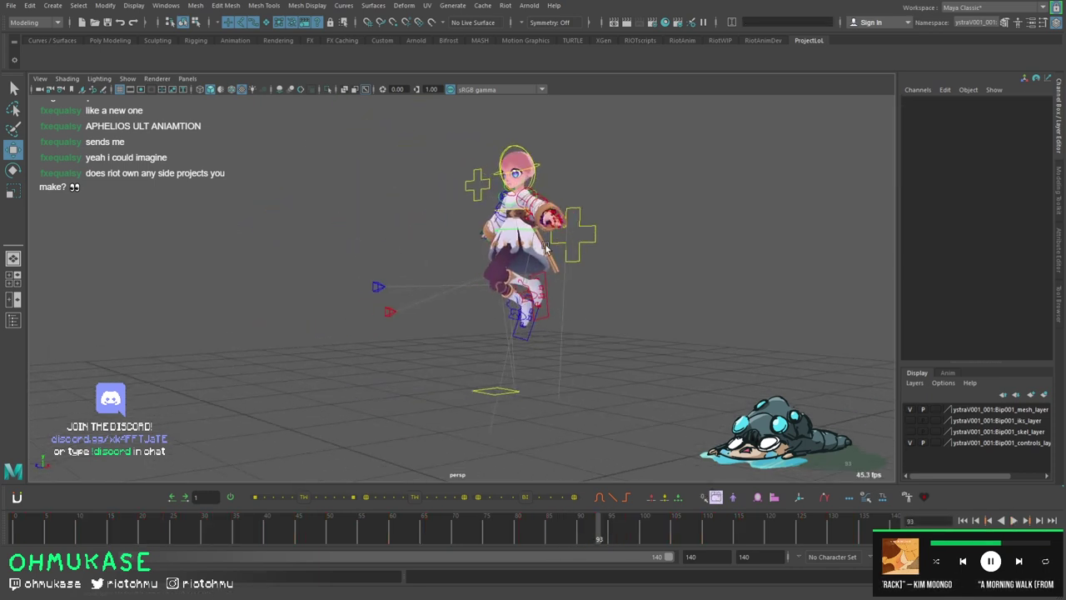
Select the character's COG control and play back the entrance animation from a frontal angle.
{"action": "left_click", "coordinate": [609, 261]}
{"action": "left_click_drag", "start_coordinate": [609, 261], "coordinate": [533, 247], "text": "alt"}
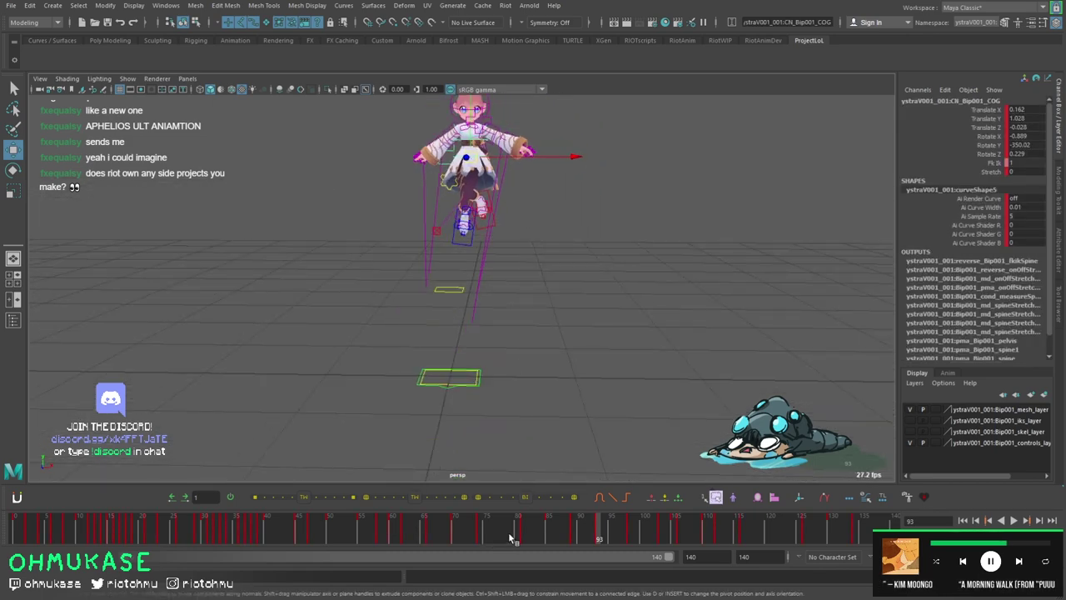
{"action": "key", "text": "alt+v"}
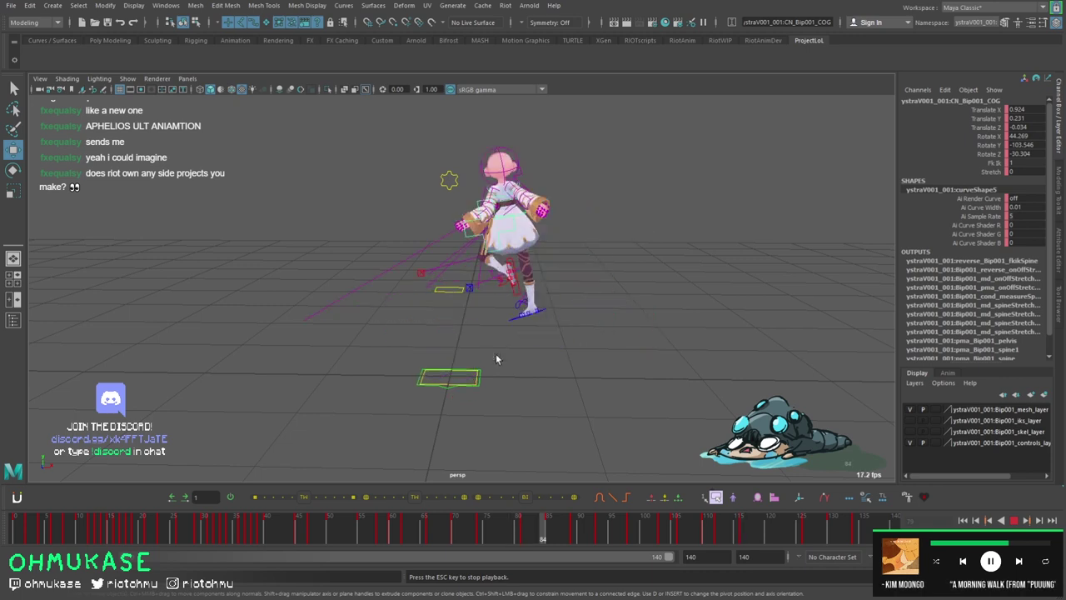
{"action": "key", "text": "Escape"}
Open the Graph Editor and frame only the COG control's Translate Y curve.
{"action": "key", "text": "shift+g"}
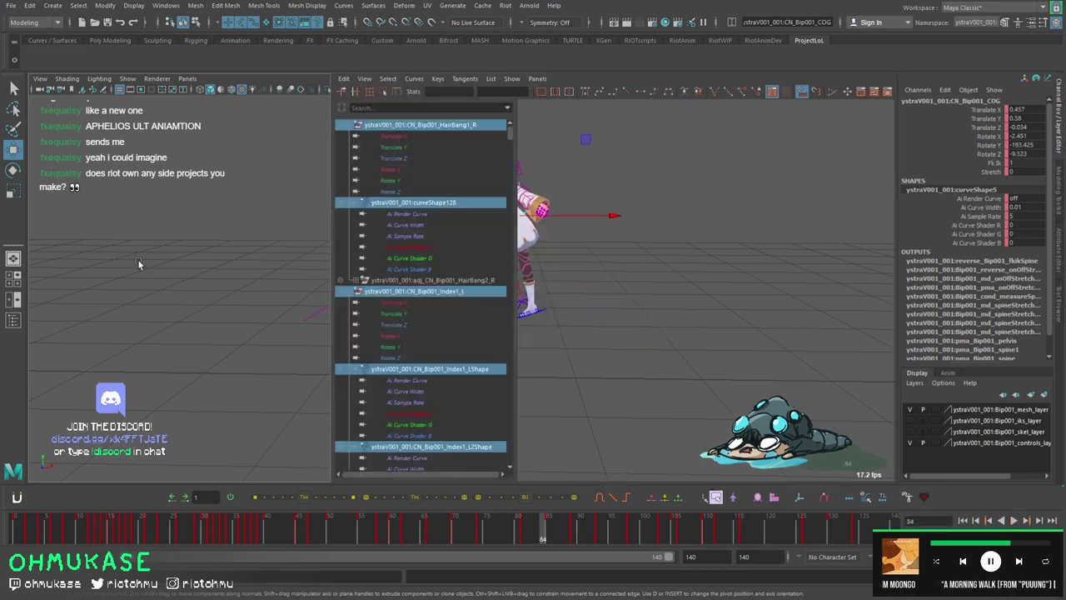
{"action": "left_click", "coordinate": [406, 159]}
{"action": "left_click", "coordinate": [406, 147]}
{"action": "key", "text": "f"}
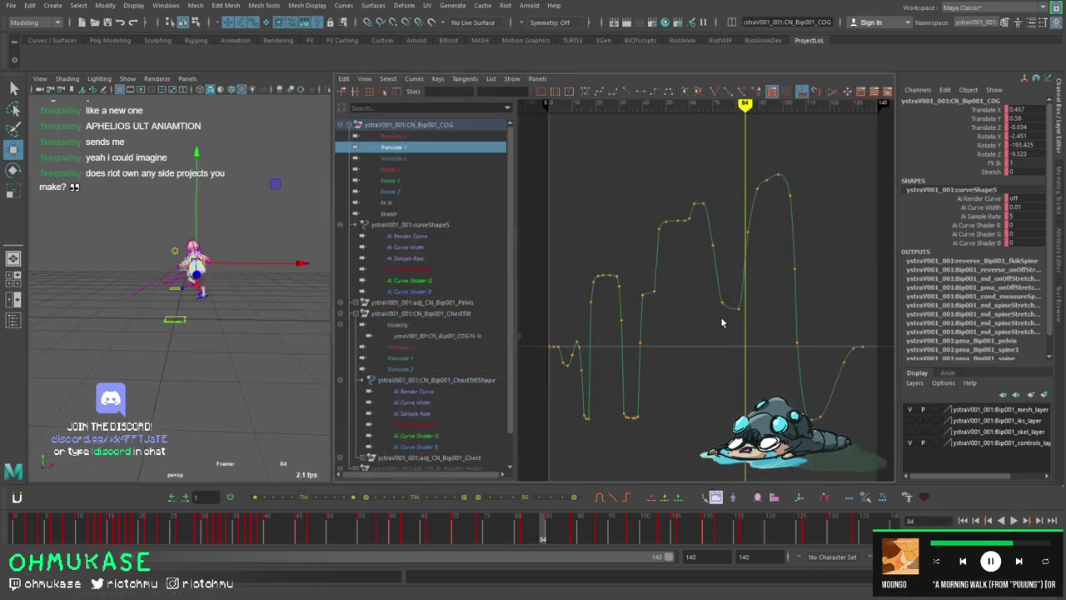
Zoom in on the fall in the Translate Y curve and examine the keys and poses between frames 98 and 110.
{"action": "right_click_drag", "start_coordinate": [668, 301], "coordinate": [737, 374], "text": "alt"}
{"action": "key", "text": "period"}
{"action": "key", "text": "period"}
{"action": "left_click", "coordinate": [737, 374]}
{"action": "key", "text": "period"}
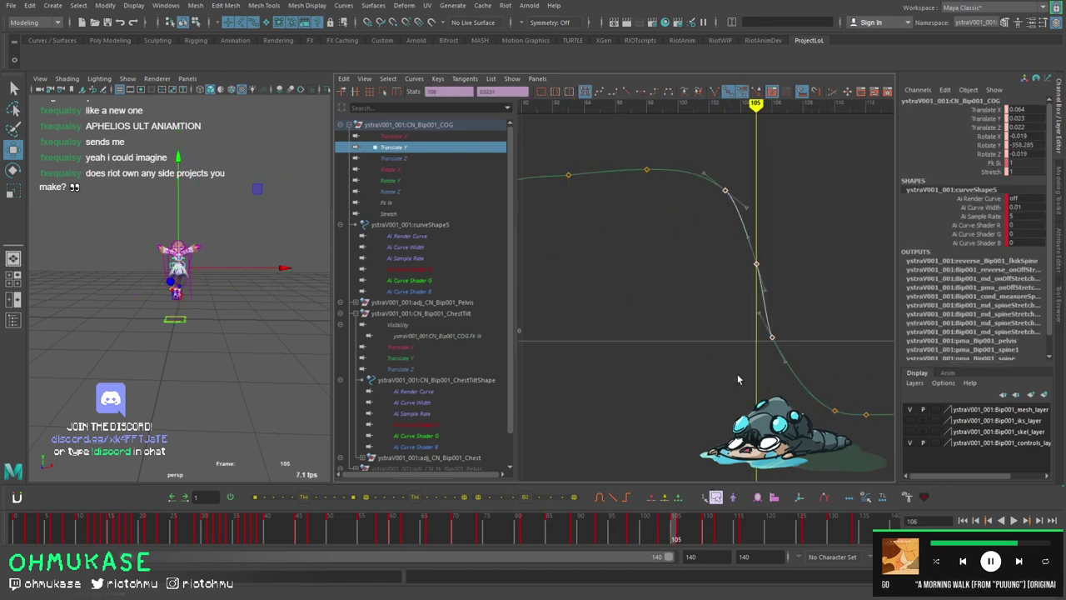
{"action": "key", "text": "comma"}
{"action": "key", "text": "comma"}
{"action": "left_click_drag", "start_coordinate": [670, 209], "coordinate": [754, 164]}
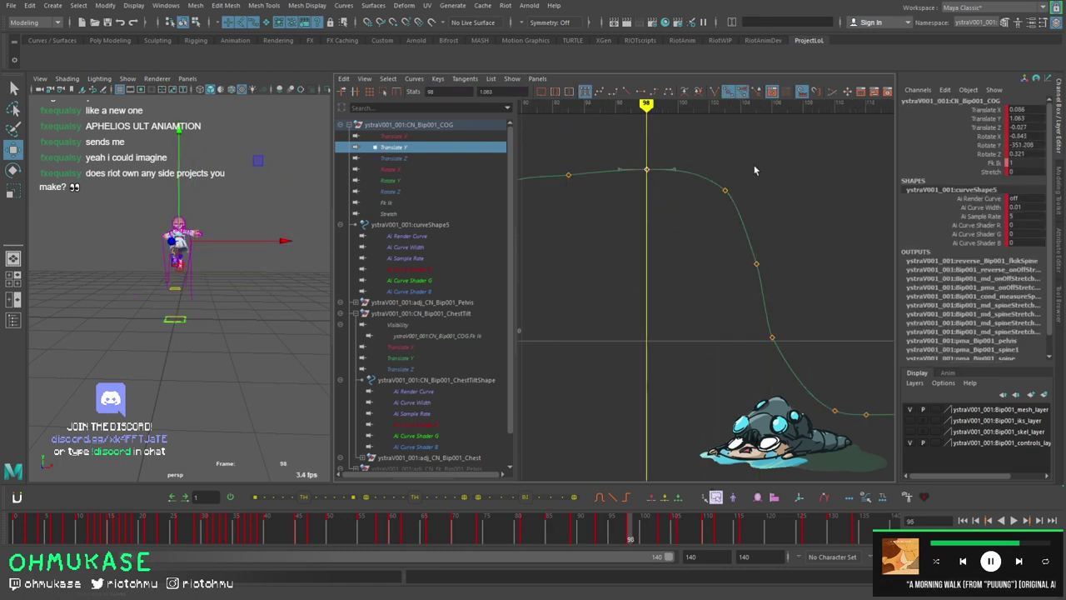
{"action": "key", "text": "period"}
{"action": "left_click_drag", "start_coordinate": [780, 230], "coordinate": [759, 276]}
{"action": "key", "text": "period"}
{"action": "right_click_drag", "start_coordinate": [759, 277], "coordinate": [750, 308], "text": "alt"}
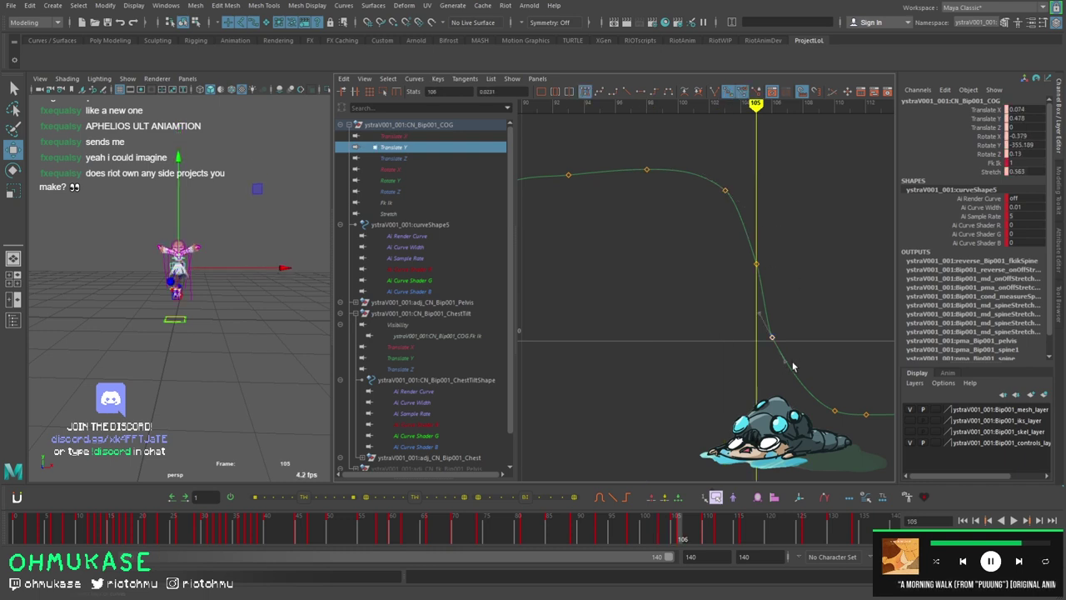
{"action": "key", "text": "period"}
{"action": "middle_click_drag", "start_coordinate": [750, 308], "coordinate": [739, 341], "text": "alt"}
{"action": "middle_click_drag", "start_coordinate": [682, 292], "coordinate": [700, 308], "text": "alt"}
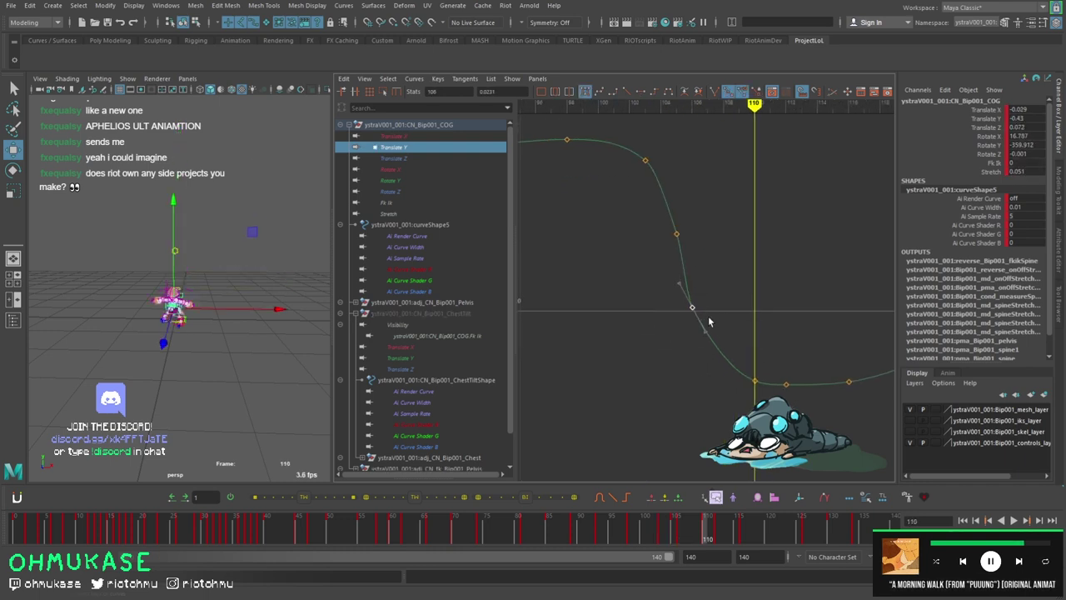
{"action": "key", "text": "comma"}
{"action": "key", "text": "comma"}
{"action": "key", "text": "comma"}
{"action": "key", "text": "comma"}
Sharpen the fall by raising the Translate Y keys at frames 103 and 105 to about 1.02 and 0.84, and lowering those at frames 106 and 110.
{"action": "key", "text": "alt+period"}
{"action": "key", "text": "alt+period"}
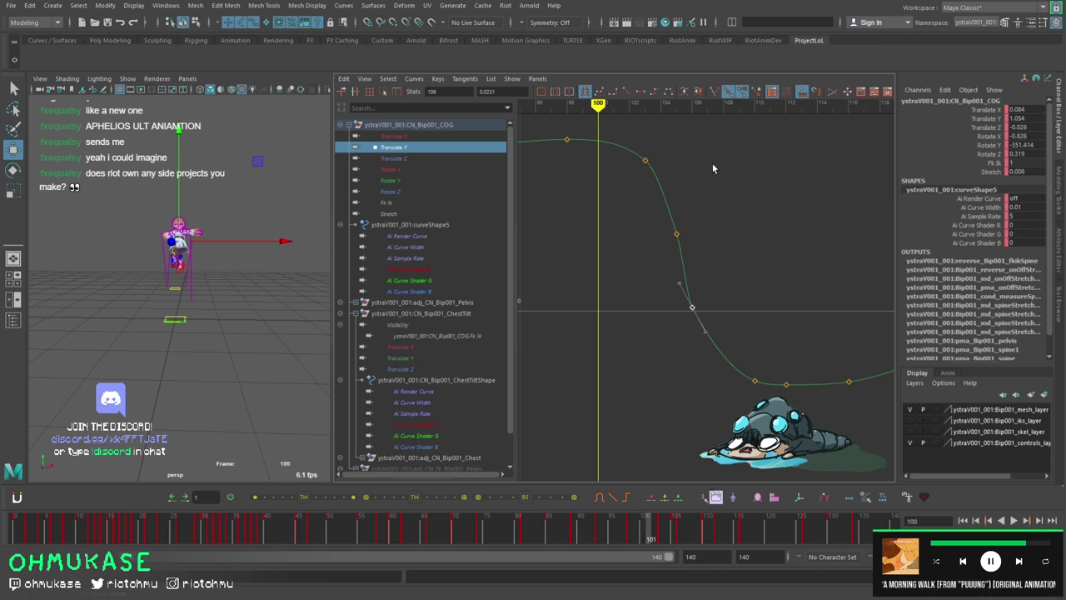
{"action": "key", "text": "alt+period"}
{"action": "left_click_drag", "start_coordinate": [704, 147], "coordinate": [602, 211]}
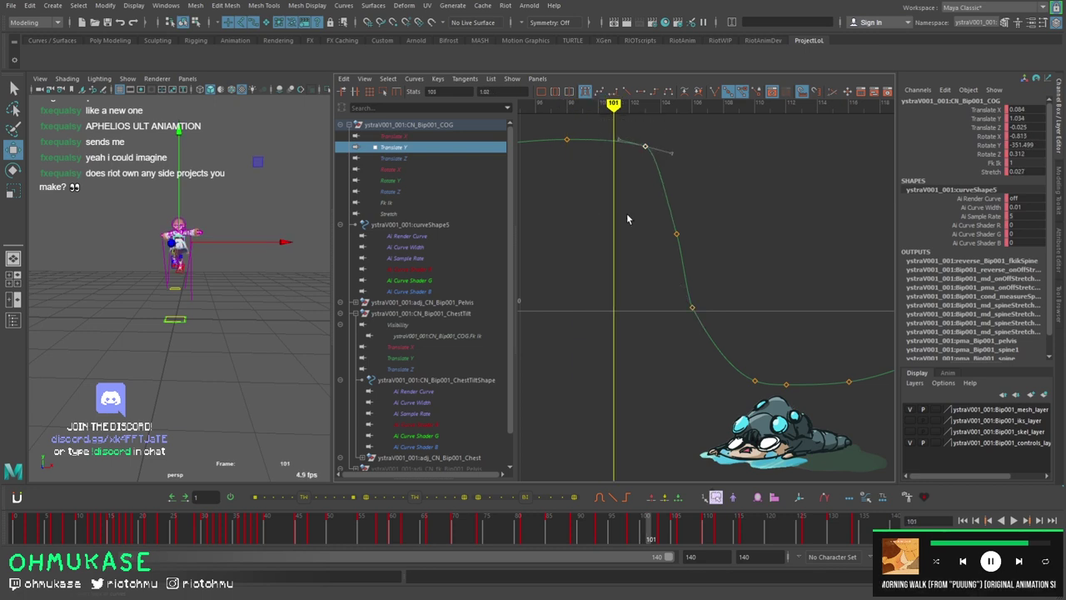
{"action": "key", "text": "period"}
{"action": "key", "text": "period"}
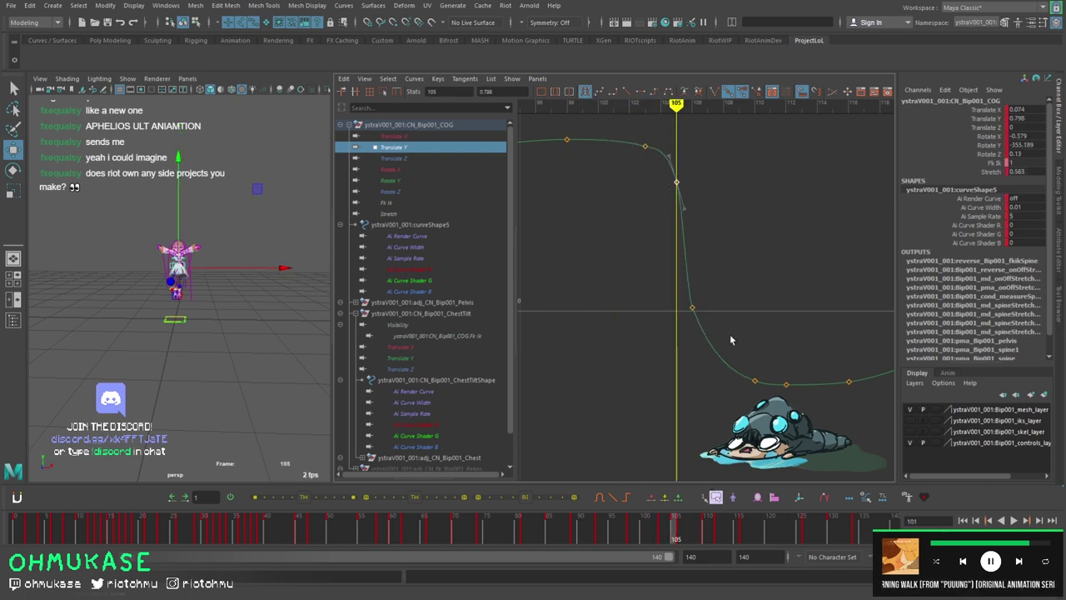
{"action": "left_click_drag", "start_coordinate": [728, 326], "coordinate": [673, 263]}
{"action": "middle_click_drag", "start_coordinate": [708, 350], "coordinate": [730, 411]}
{"action": "left_click", "coordinate": [754, 382]}
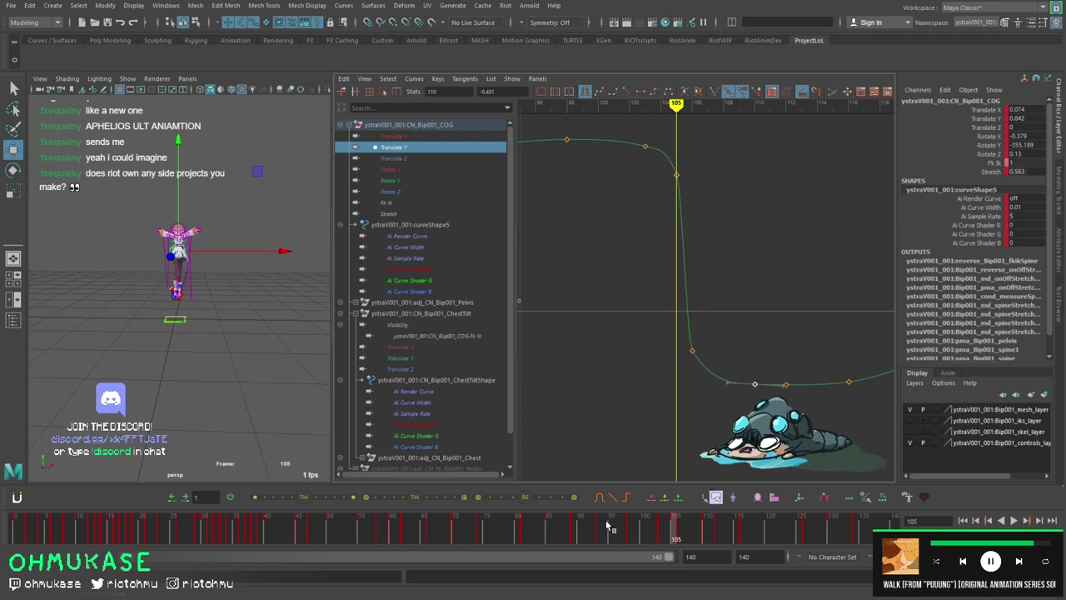
Play back the animation, limiting the playback range to frames 90–140 to review the fall and landing.
{"action": "key", "text": "alt+v"}
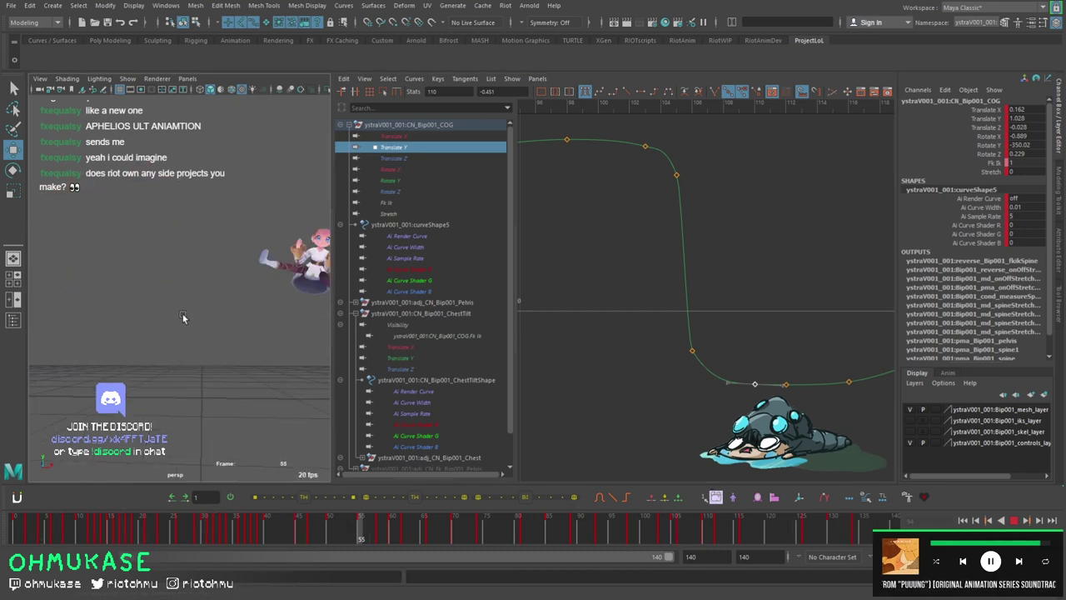
{"action": "key", "text": "Escape"}
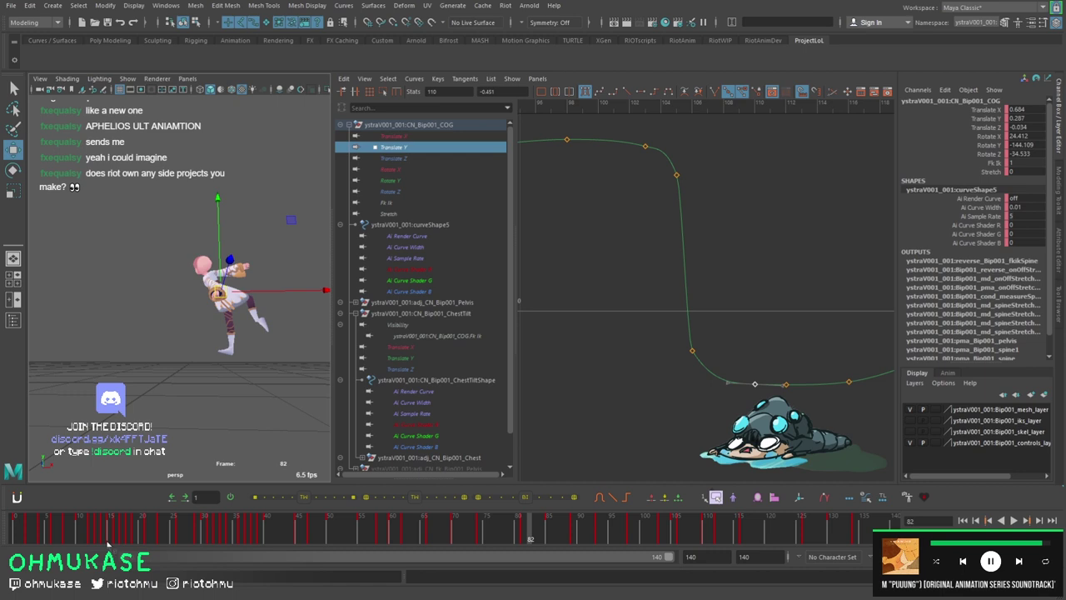
{"action": "key", "text": "alt+v"}
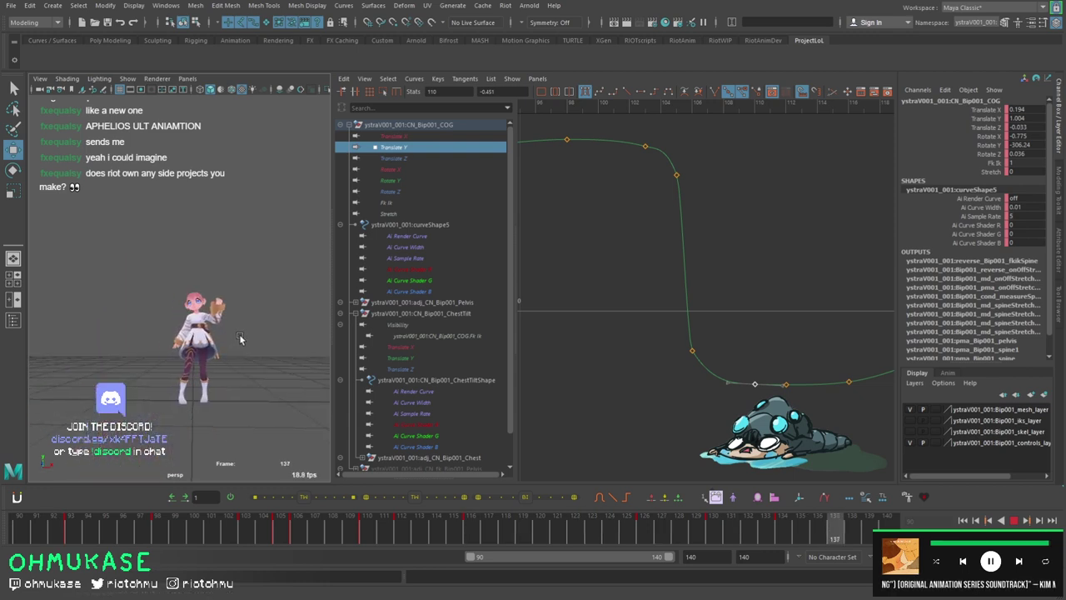
{"action": "key", "text": "alt+v"}
Soften the fall by lowering the Translate Y keys at frames 103 and 105, and keep that version as a buffer curve for comparison.
{"action": "left_click", "coordinate": [674, 174]}
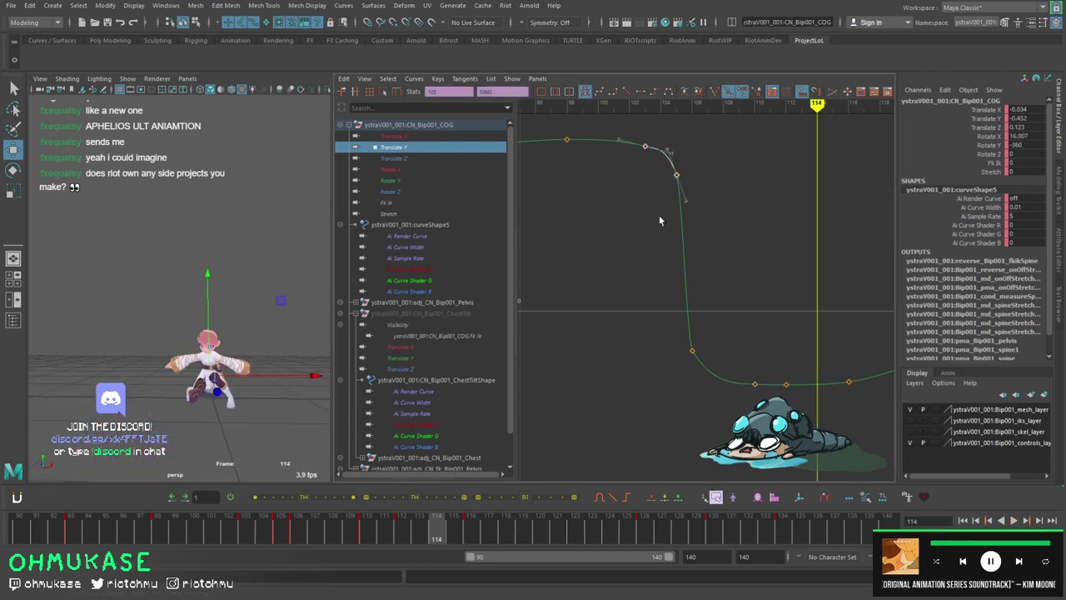
{"action": "middle_click_drag", "start_coordinate": [673, 225], "coordinate": [674, 310]}
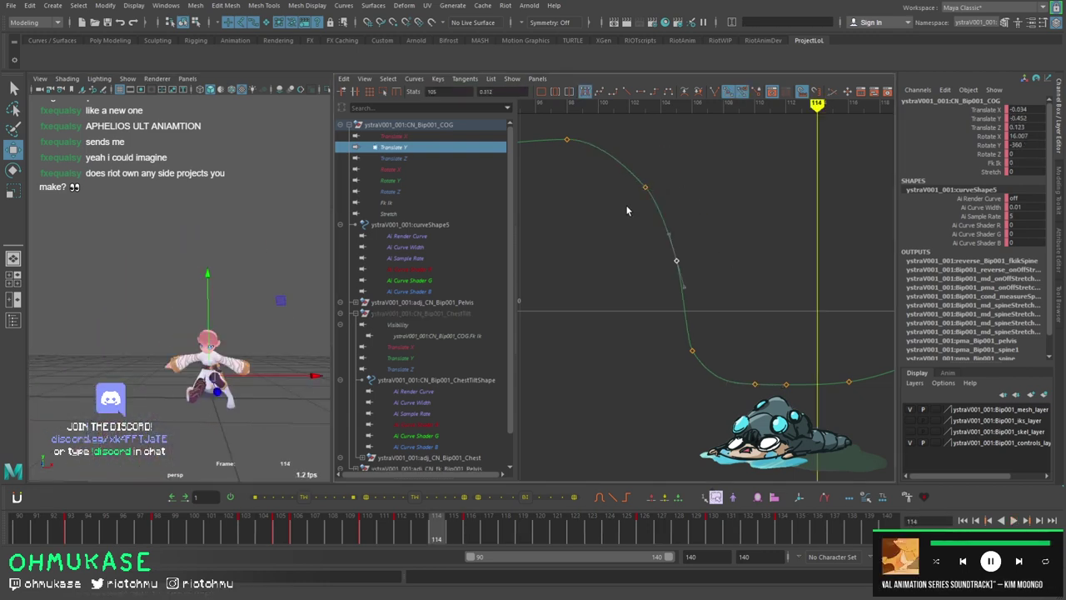
{"action": "middle_click_drag", "start_coordinate": [628, 210], "coordinate": [776, 310]}
Make a snappier drop by raising the frame 105 Translate Y key to about 0.785 and lowering the keys at frames 106 and 110.
{"action": "left_click_drag", "start_coordinate": [777, 310], "coordinate": [727, 407]}
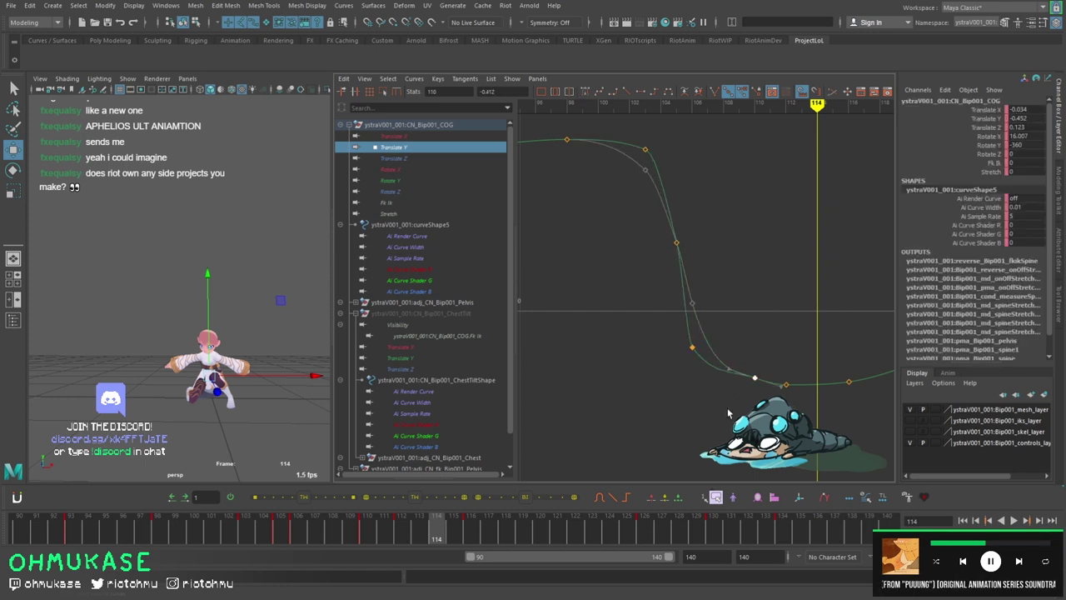
{"action": "middle_click_drag", "start_coordinate": [734, 326], "coordinate": [733, 331]}
{"action": "left_click_drag", "start_coordinate": [694, 205], "coordinate": [663, 268]}
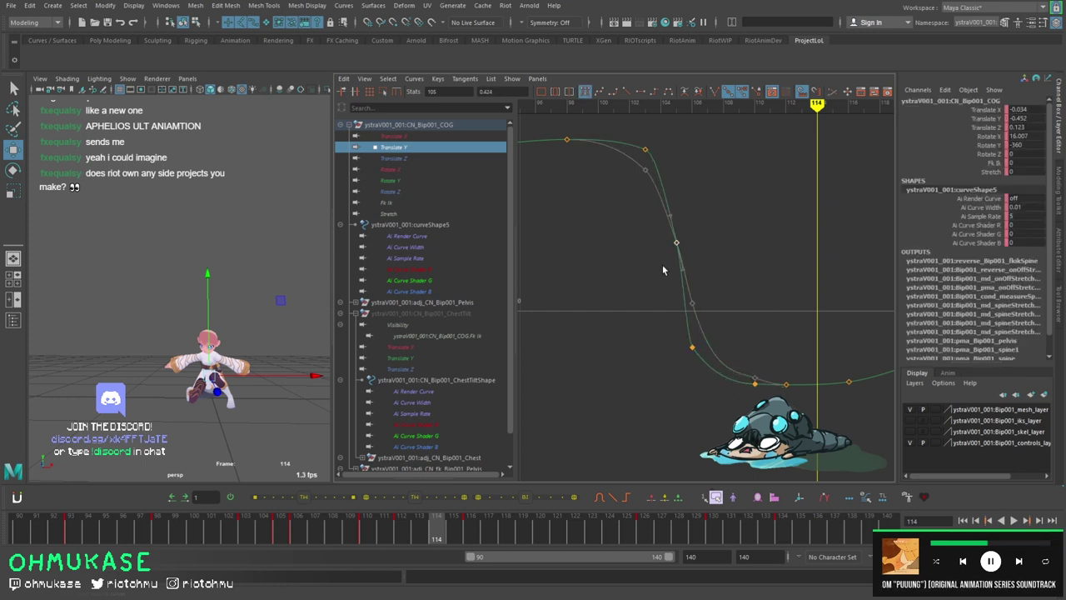
{"action": "middle_click_drag", "start_coordinate": [713, 249], "coordinate": [712, 194]}
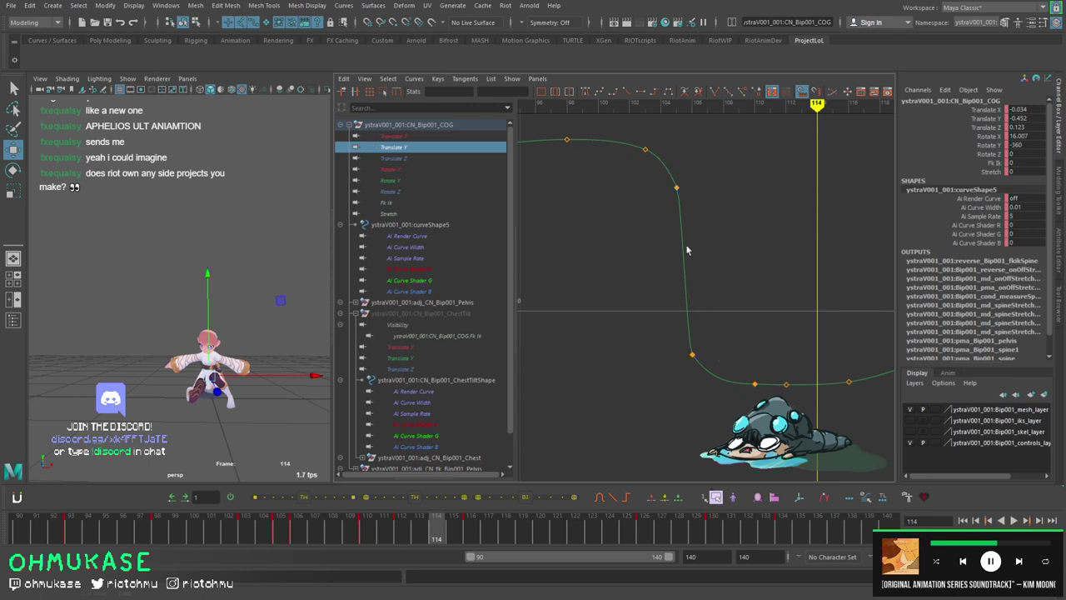
{"action": "left_click", "coordinate": [673, 203]}
Swap the Translate Y curve with its buffer and back while playing from frame 90 to compare the two falls.
{"action": "left_click_drag", "start_coordinate": [133, 541], "coordinate": [18, 538]}
{"action": "left_click", "coordinate": [698, 93]}
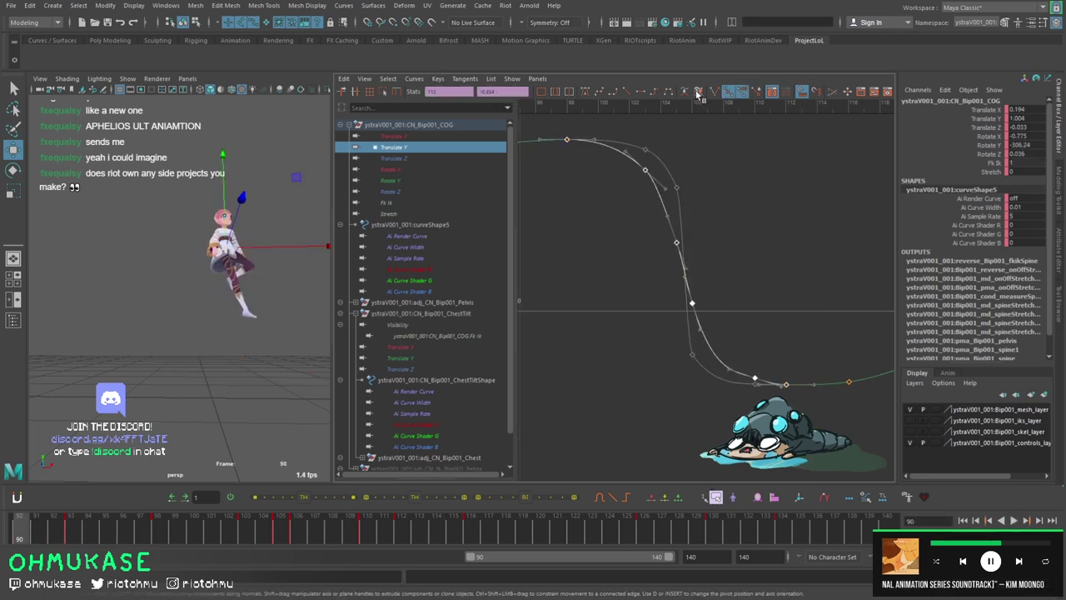
{"action": "key", "text": "alt+v"}
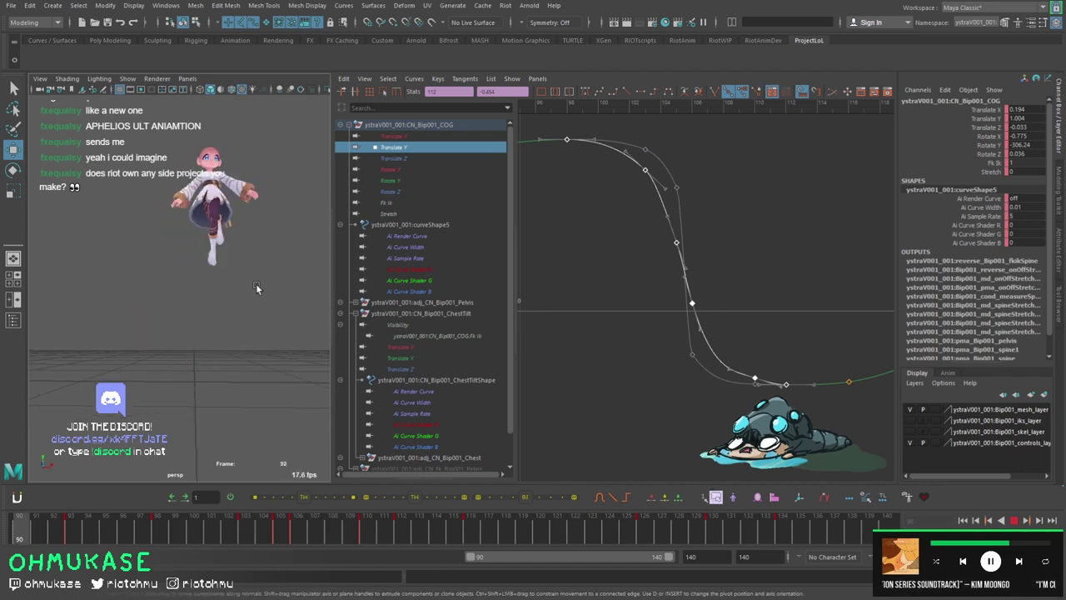
{"action": "left_click", "coordinate": [698, 93]}
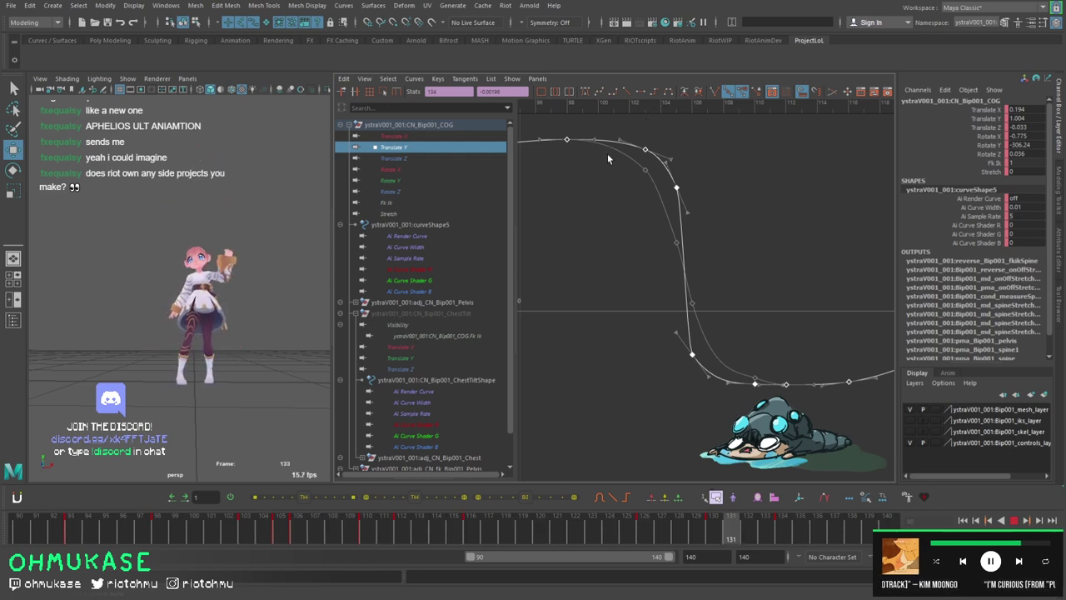
{"action": "key", "text": "Escape"}
Raise the Translate Y keys at frames 103 and 105 together to about 1.023 and 0.872 to hold the height longer.
{"action": "left_click", "coordinate": [594, 251]}
{"action": "left_click", "coordinate": [677, 188]}
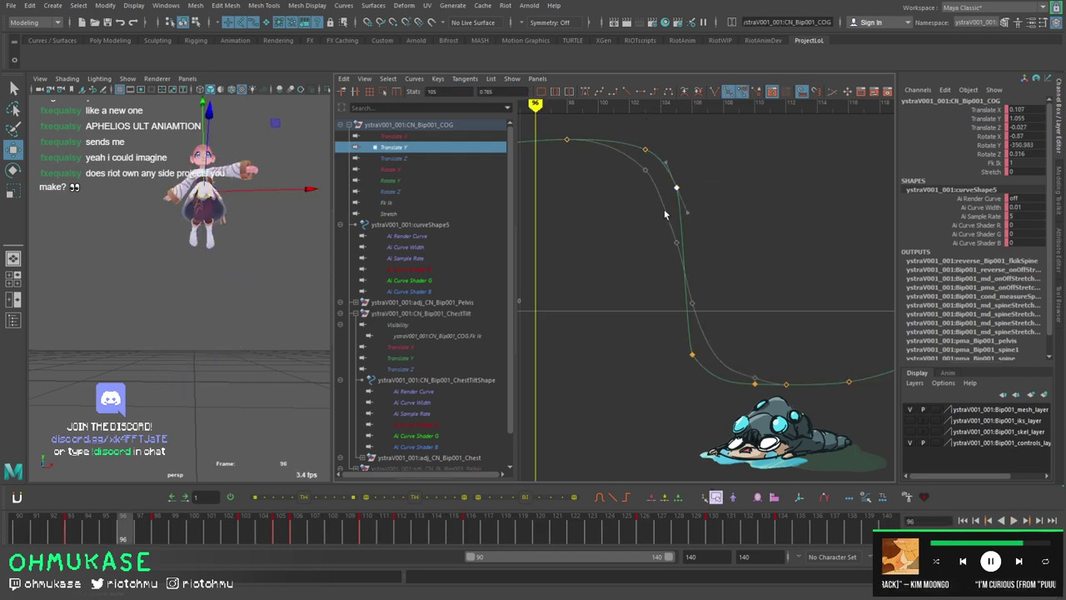
{"action": "key", "text": "alt+period"}
{"action": "key", "text": "alt+period"}
{"action": "key", "text": "alt+period"}
{"action": "key", "text": "alt+period"}
{"action": "key", "text": "alt+period"}
{"action": "key", "text": "alt+period"}
{"action": "key", "text": "alt+period"}
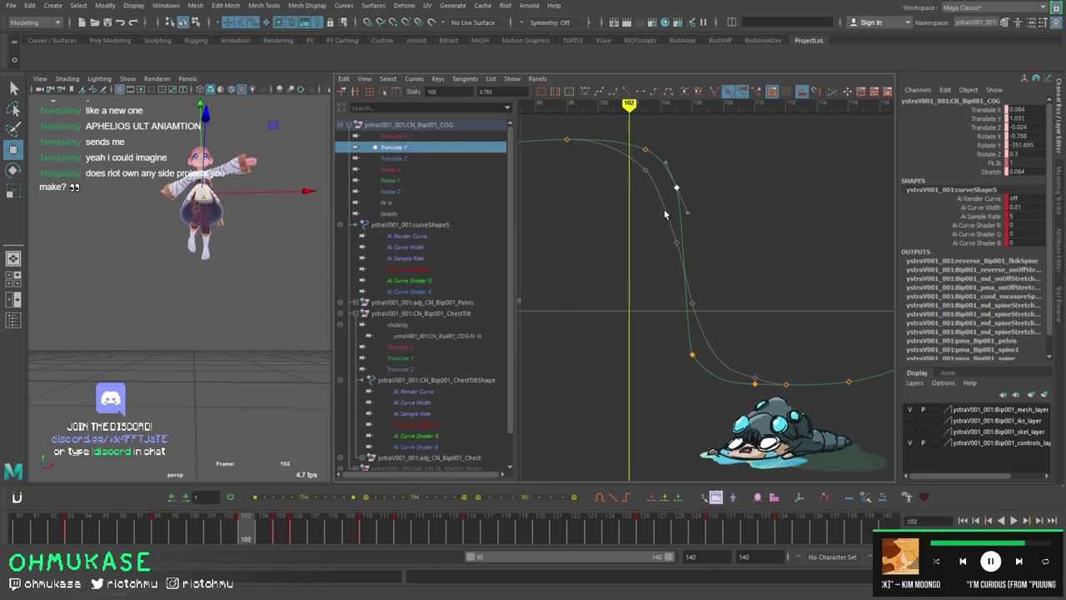
{"action": "left_click", "coordinate": [645, 145], "text": "shift"}
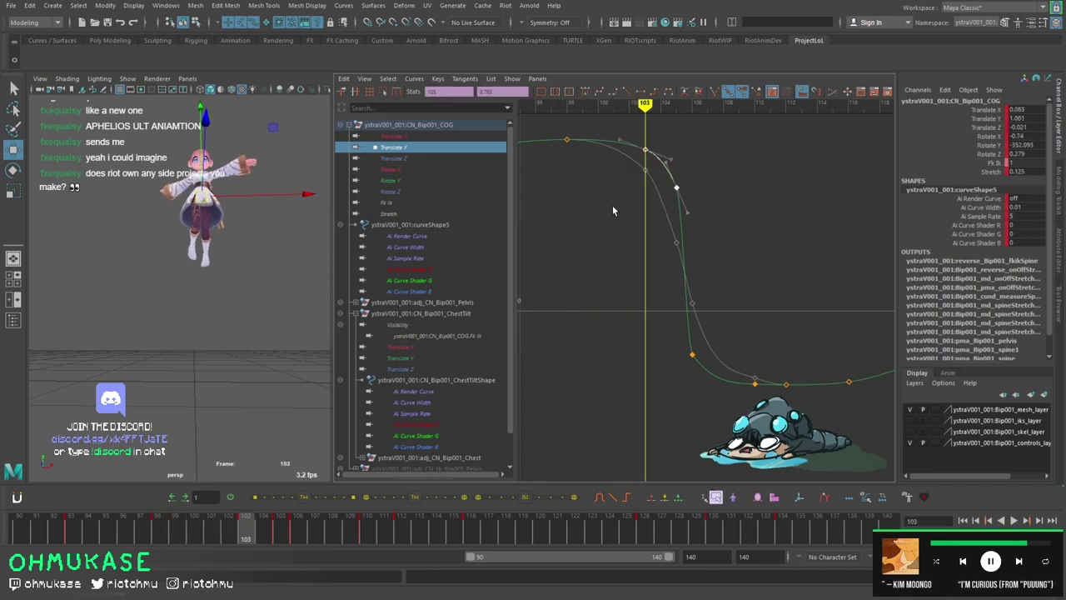
{"action": "middle_click_drag", "start_coordinate": [615, 204], "coordinate": [594, 168]}
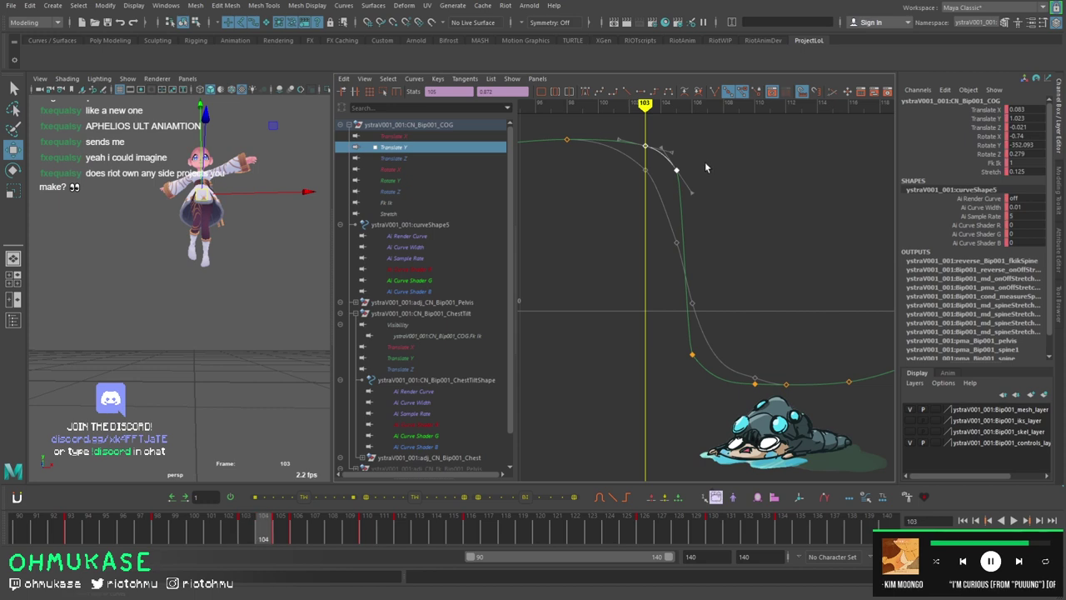
Step frame by frame from 103 to 107 to check the poses through the revised drop.
{"action": "key", "text": "alt+period"}
{"action": "key", "text": "alt+period"}
{"action": "key", "text": "alt+period"}
{"action": "key", "text": "alt+comma"}
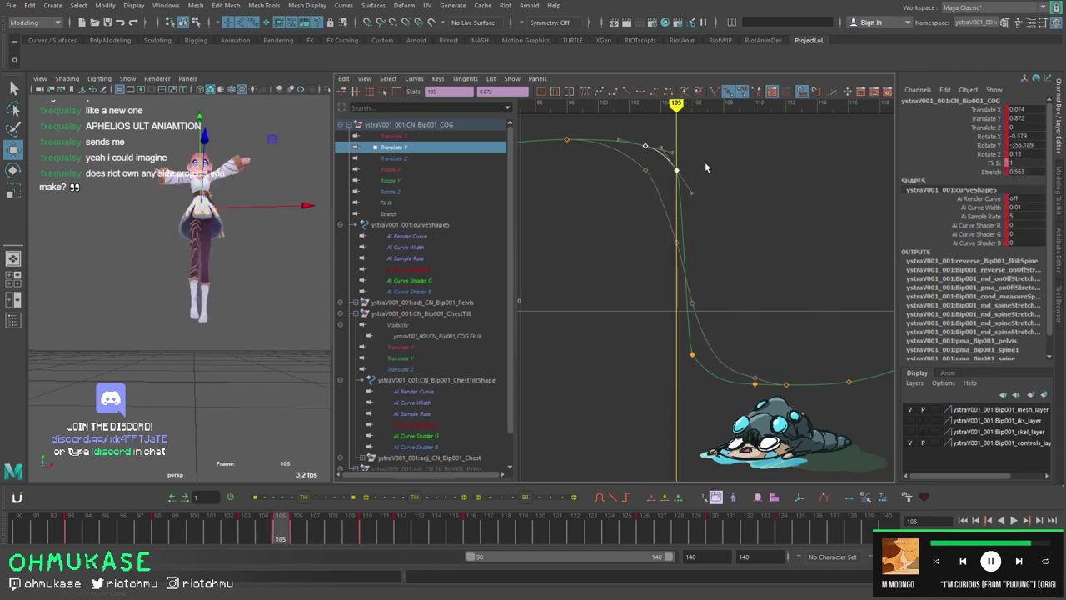
{"action": "key", "text": "alt+period"}
{"action": "key", "text": "alt+period"}
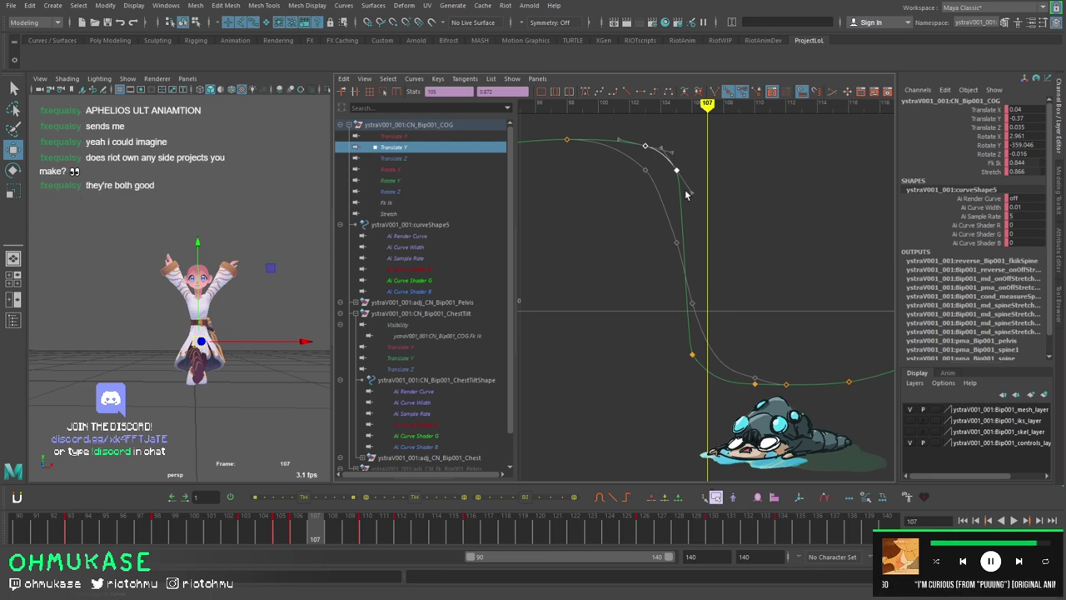
Play back the fall from another angle and scrub between frames 93 and 106 to examine its timing.
{"action": "key", "text": "alt+v"}
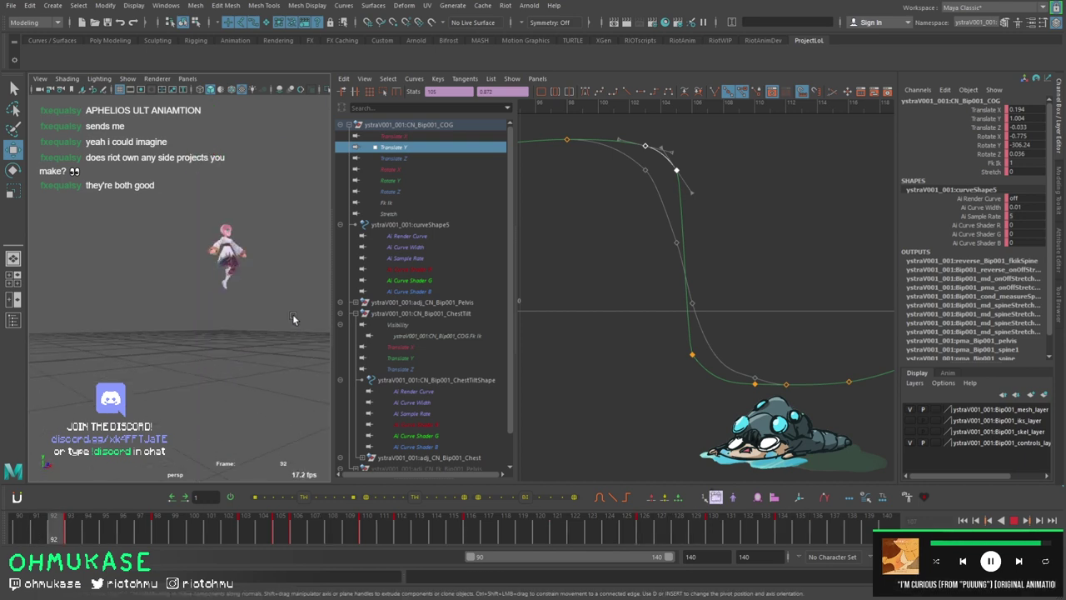
{"action": "left_click", "coordinate": [69, 535]}
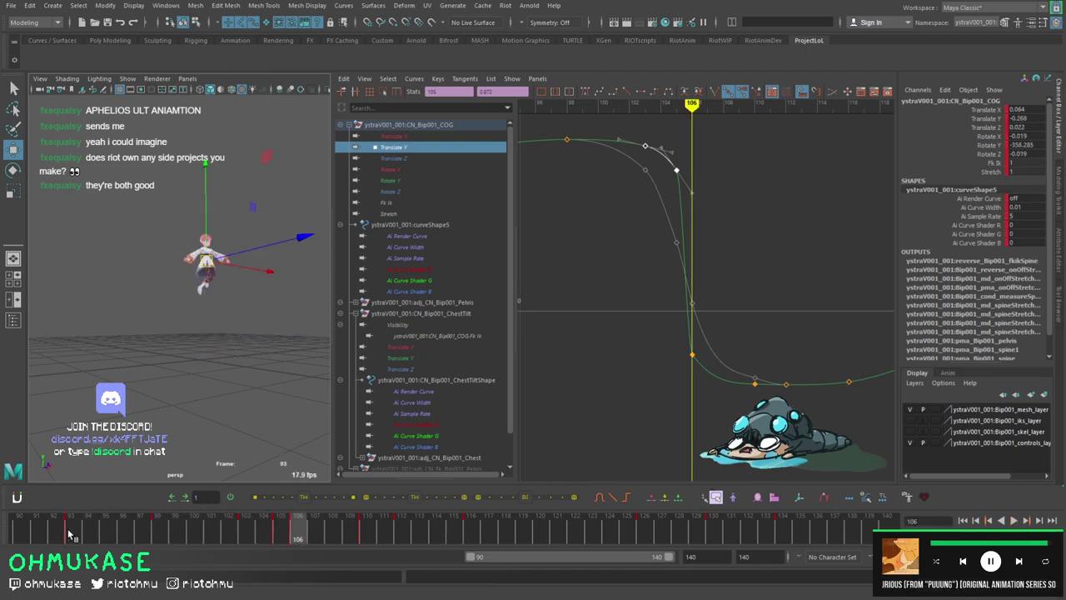
{"action": "left_click_drag", "start_coordinate": [69, 534], "coordinate": [247, 526]}
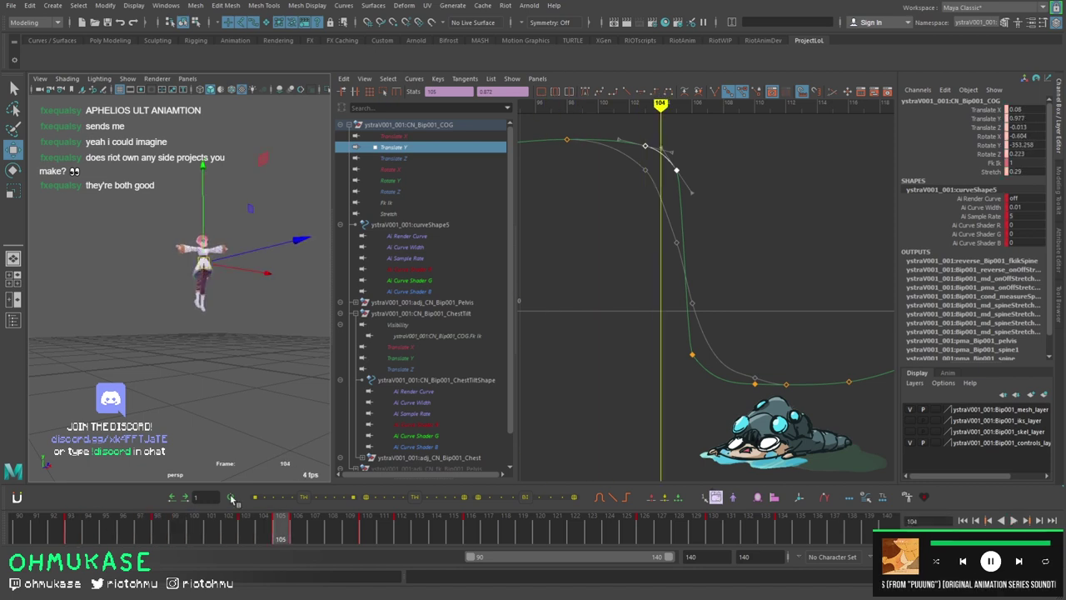
Return to frame 93 and save the scene.
{"action": "key", "text": "Escape"}
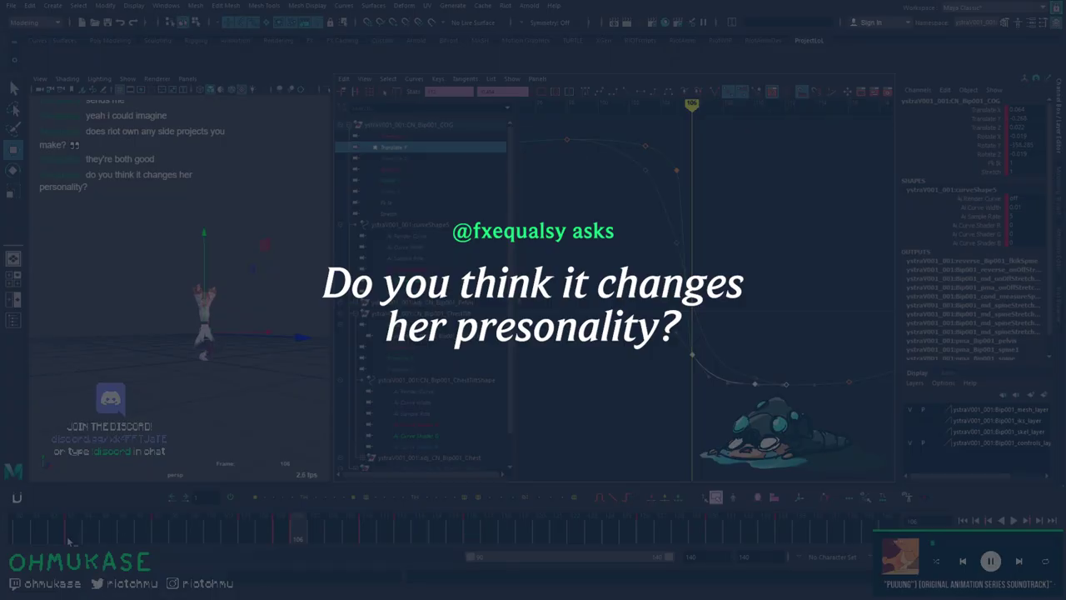
{"action": "left_click", "coordinate": [71, 538]}
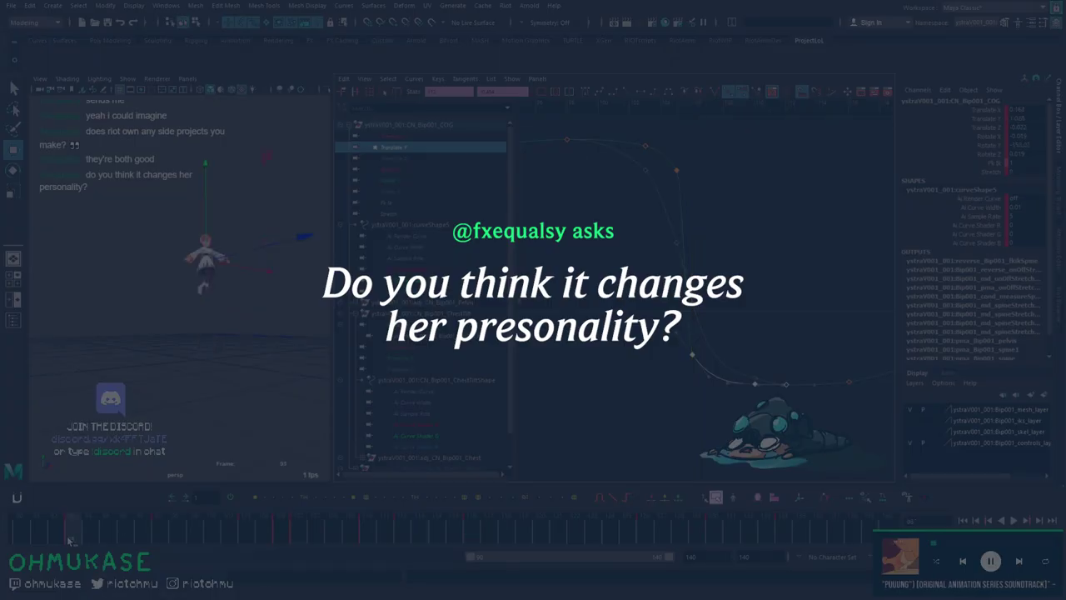
{"action": "key", "text": "q"}
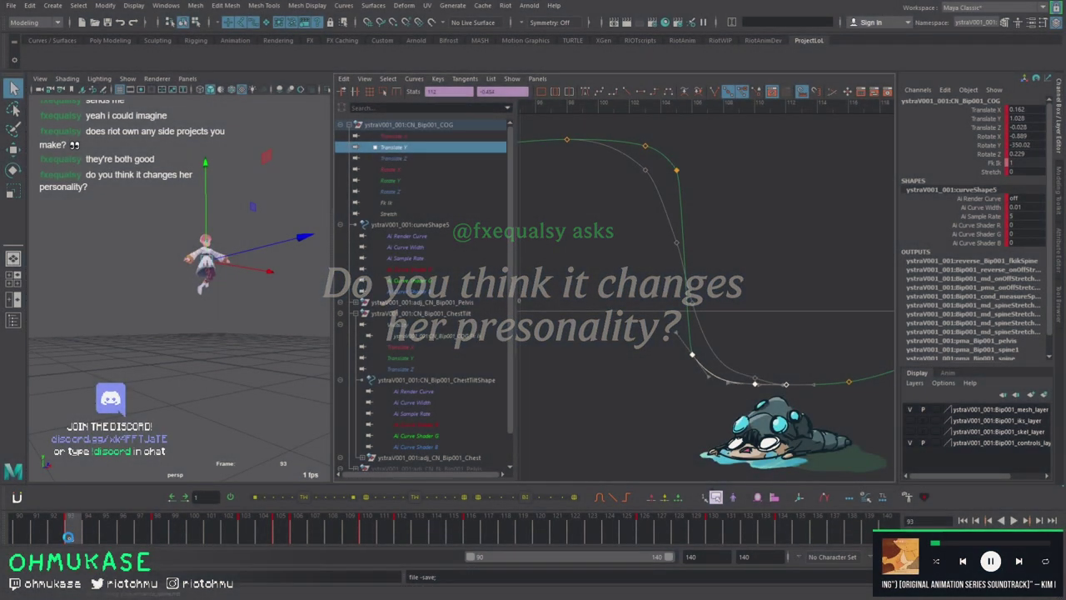
Play back and scrub the landing and stand-up between about frames 105 and 135 to examine the foot movement.
{"action": "key", "text": "w"}
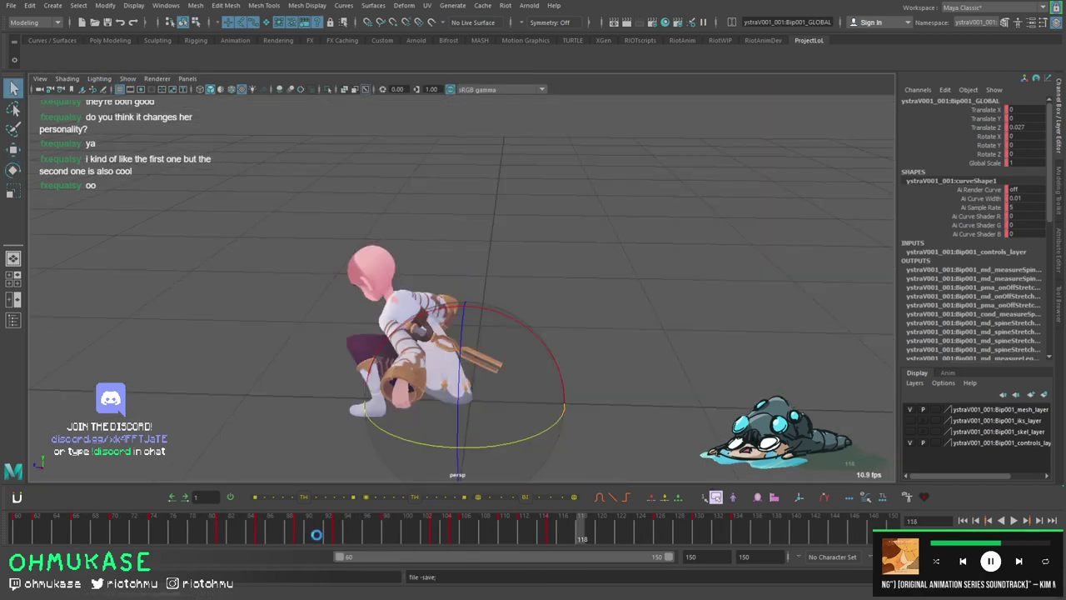
{"action": "key", "text": "alt+v"}
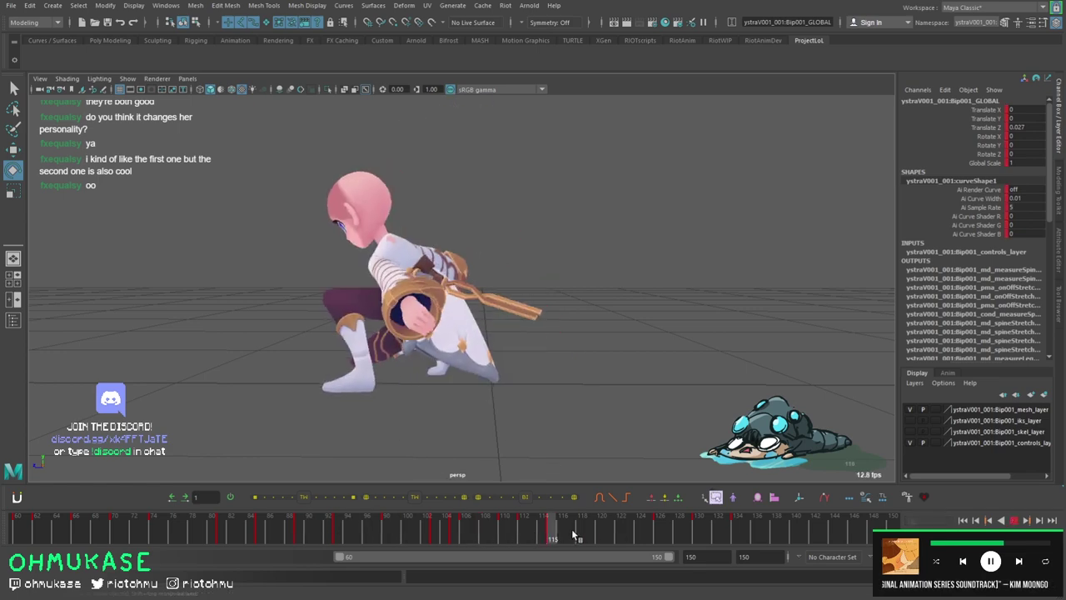
{"action": "key", "text": "alt+v"}
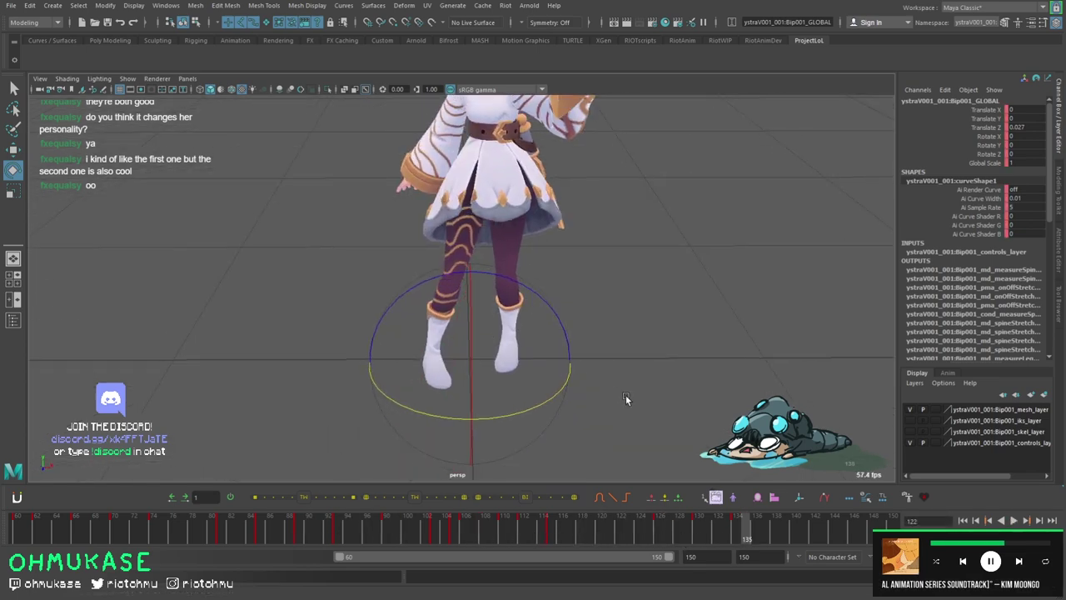
{"action": "left_click_drag", "start_coordinate": [509, 525], "coordinate": [471, 525]}
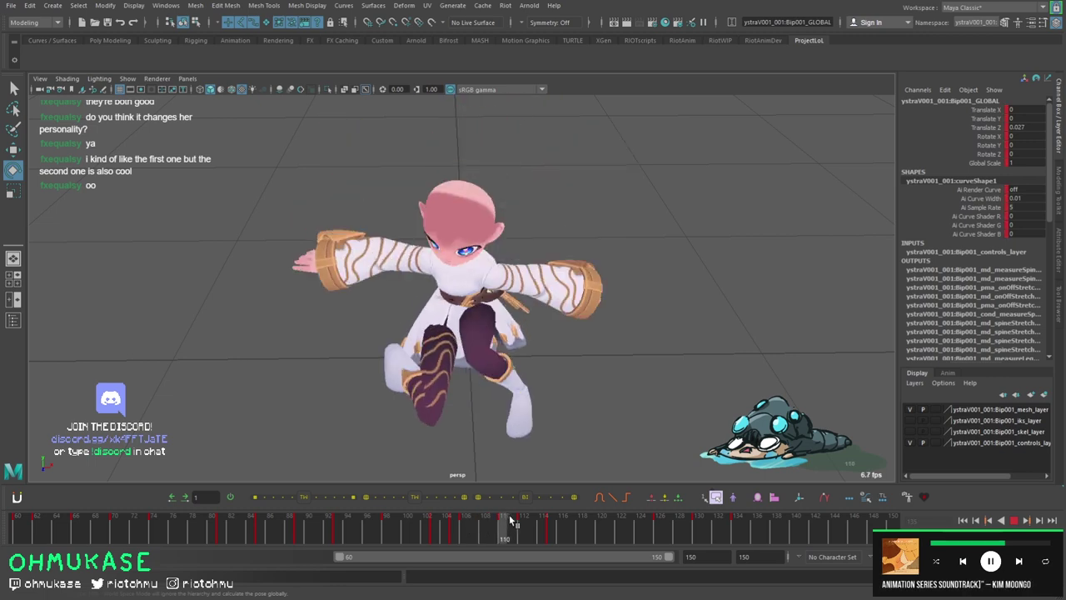
{"action": "key", "text": "alt+v"}
{"action": "key", "text": "alt+v"}
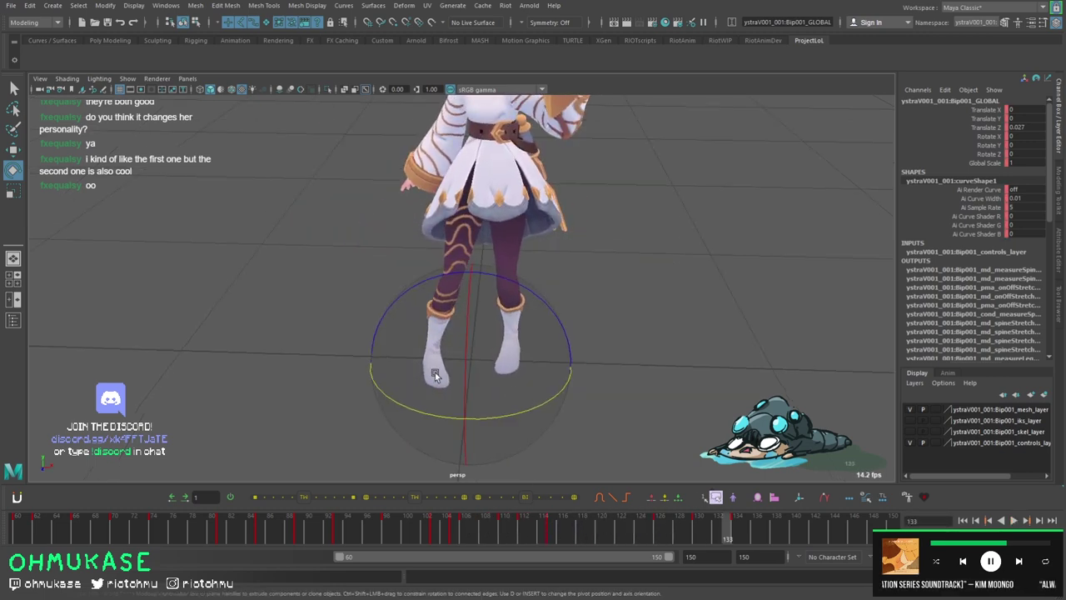
{"action": "left_click", "coordinate": [550, 536]}
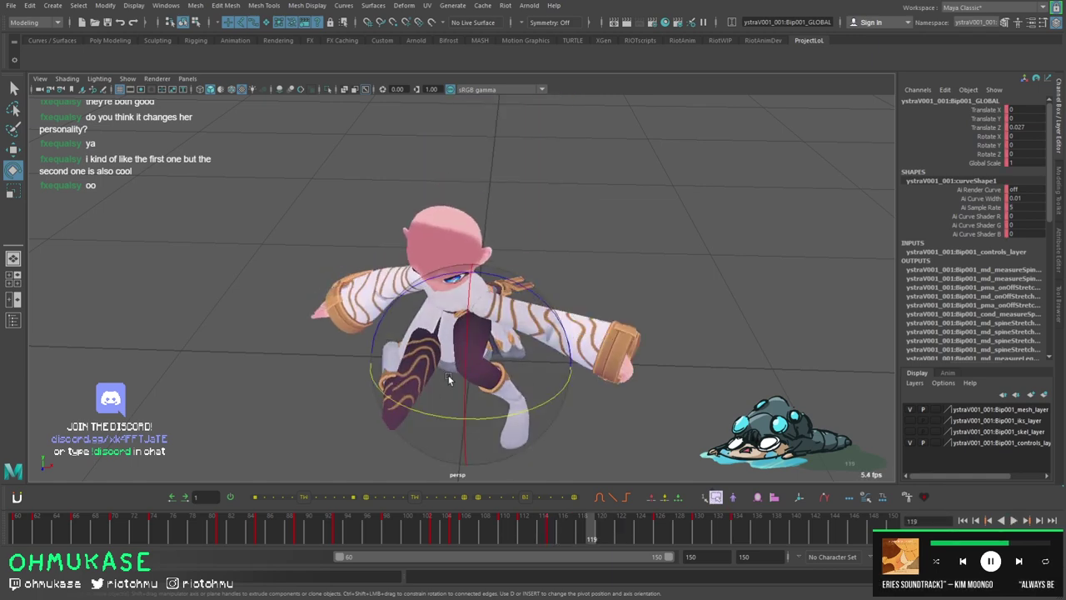
{"action": "left_click", "coordinate": [429, 526]}
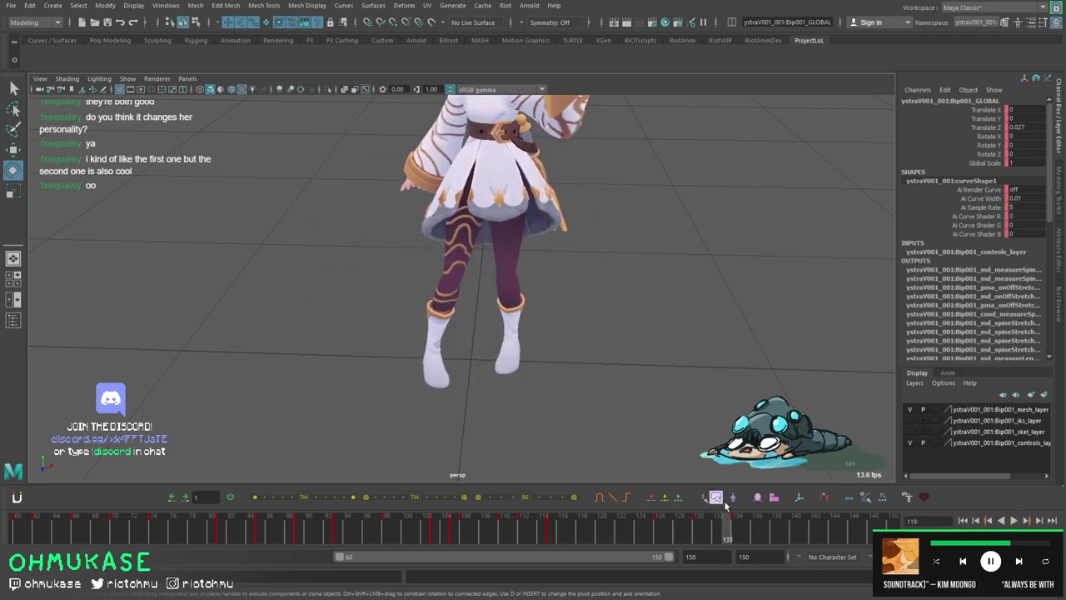
{"action": "left_click", "coordinate": [585, 527]}
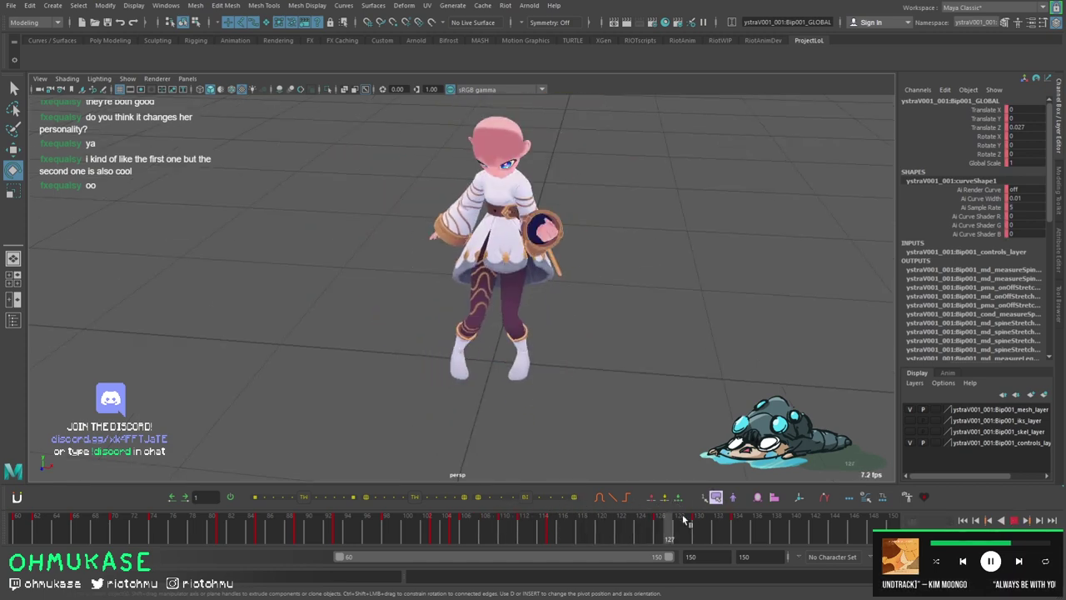
{"action": "left_click", "coordinate": [493, 527]}
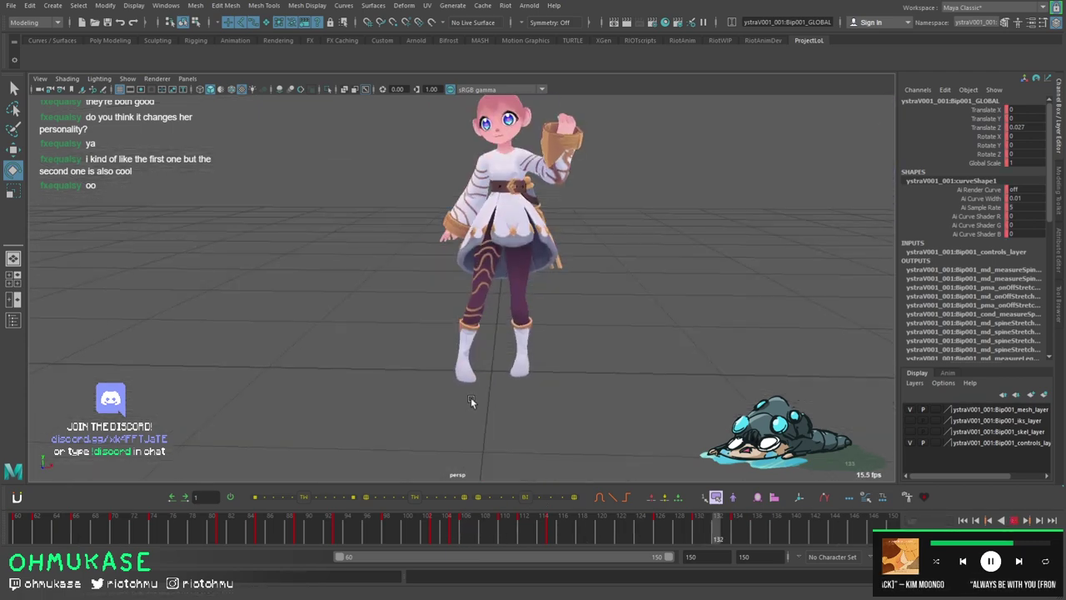
Select the left foot's IK control and replay the landing from the side to examine the foot placement.
{"action": "key", "text": "Escape"}
{"action": "key", "text": "w"}
{"action": "left_click_drag", "start_coordinate": [511, 394], "coordinate": [539, 378], "text": "alt"}
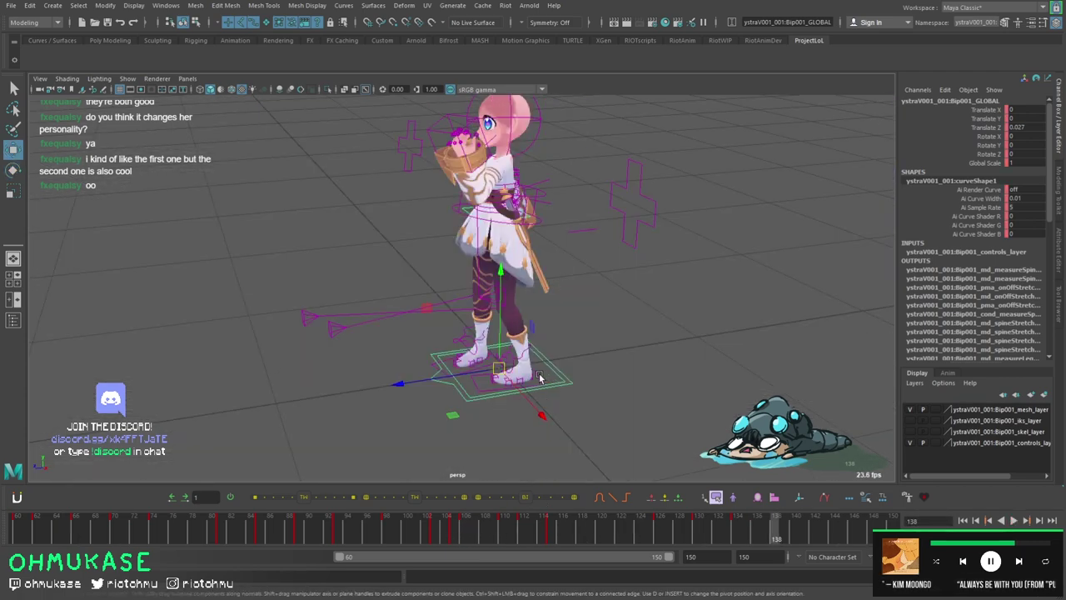
{"action": "left_click", "coordinate": [549, 394]}
{"action": "left_click", "coordinate": [515, 518]}
{"action": "key", "text": "alt+v"}
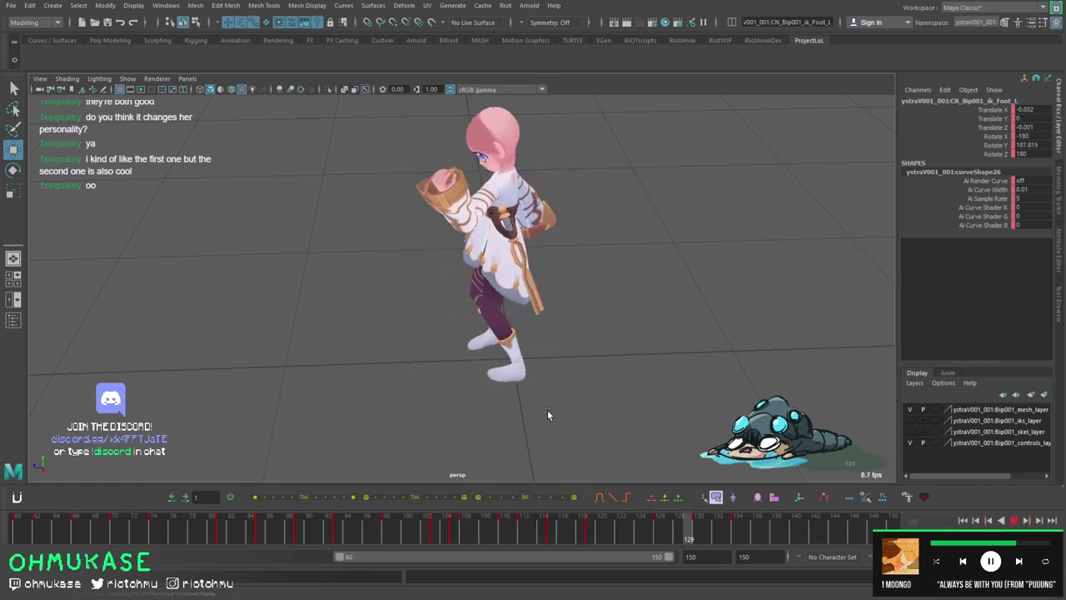
{"action": "key", "text": "Escape"}
Select the IK controls of both feet together with both knee pole vectors, and go to frame 105.
{"action": "left_click", "coordinate": [446, 390]}
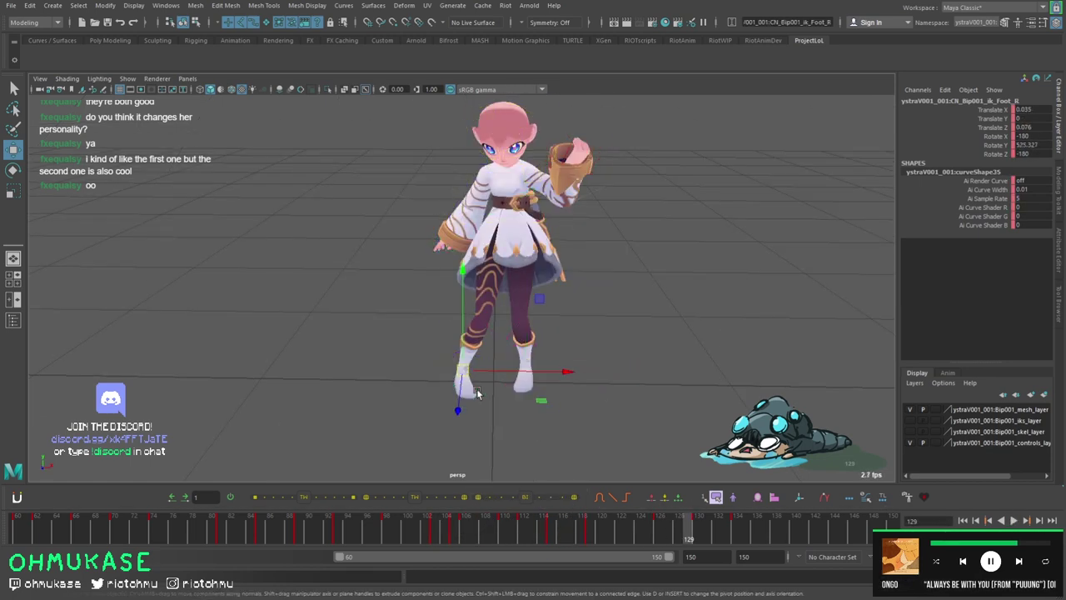
{"action": "scroll", "coordinate": [467, 358], "scroll_direction": "up", "scroll_amount": 5}
{"action": "scroll", "coordinate": [483, 329], "scroll_direction": "down", "scroll_amount": 2}
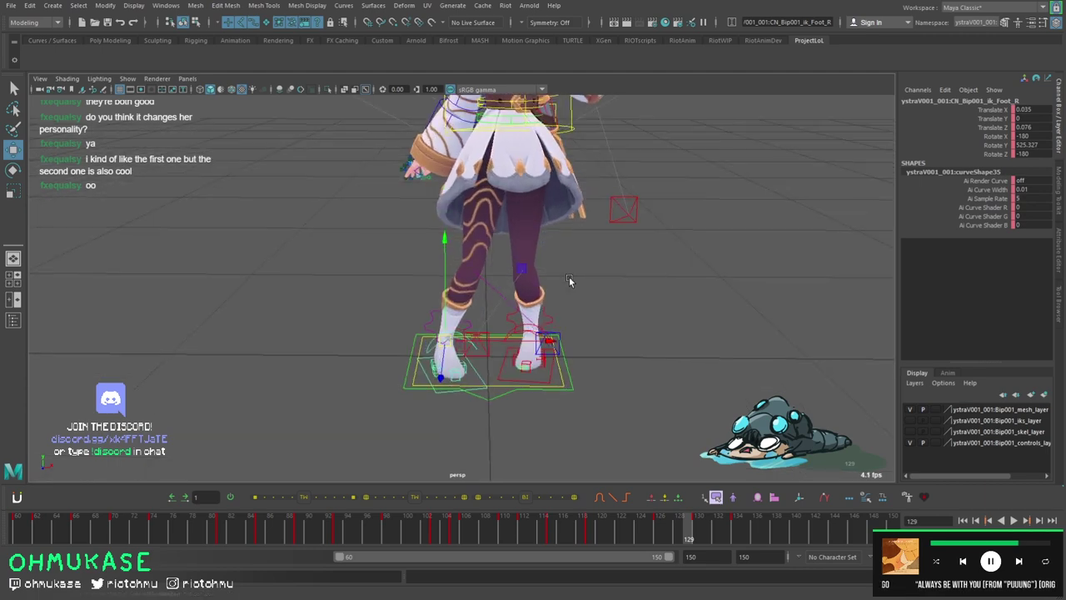
{"action": "left_click_drag", "start_coordinate": [569, 276], "coordinate": [637, 281], "text": "alt"}
{"action": "left_click", "coordinate": [700, 293]}
{"action": "left_click_drag", "start_coordinate": [700, 293], "coordinate": [572, 416], "text": "alt"}
{"action": "key", "text": "comma"}
{"action": "key", "text": "comma"}
{"action": "key", "text": "comma"}
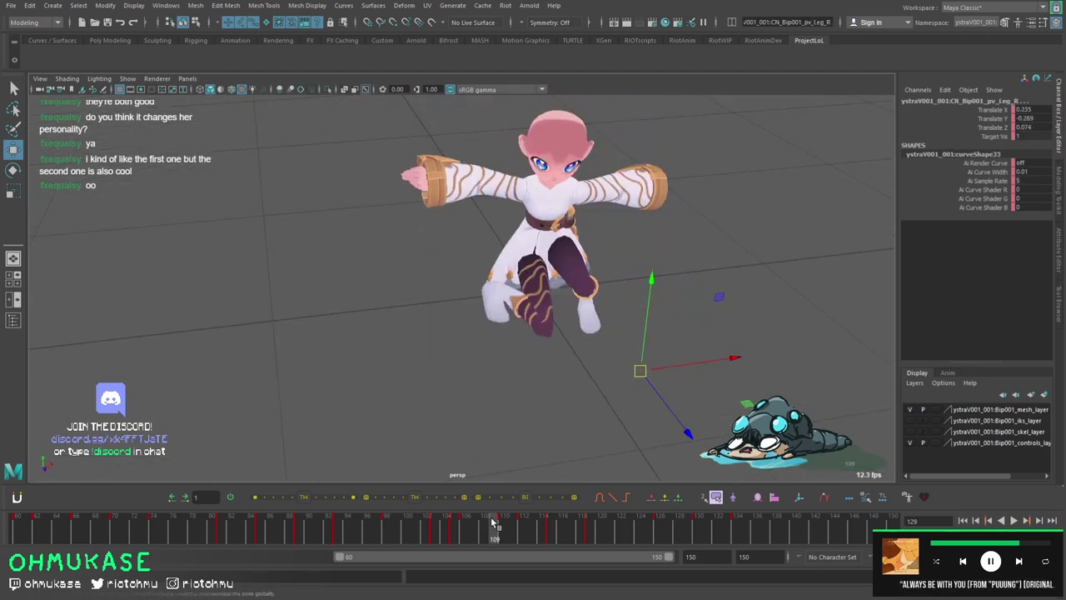
{"action": "left_click_drag", "start_coordinate": [478, 400], "coordinate": [614, 325], "text": "alt"}
{"action": "key", "text": "comma"}
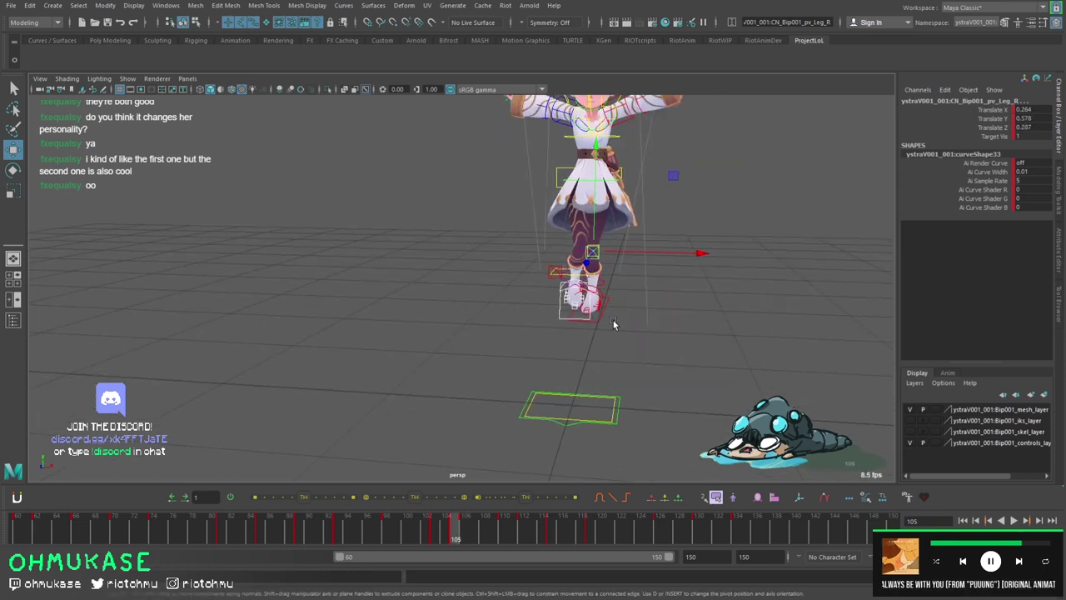
{"action": "left_click", "coordinate": [571, 298]}
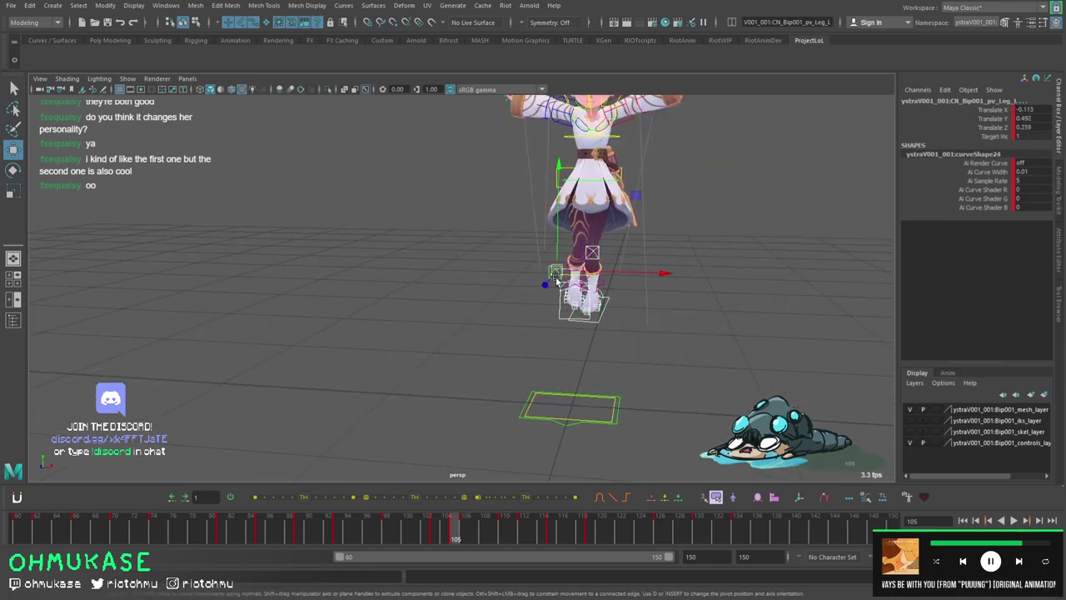
Key the selected foot and knee controls at frame 104 and plant the feet on the ground at frame 105.
{"action": "key", "text": "period"}
{"action": "key", "text": "comma"}
{"action": "mouse_move", "coordinate": [511, 312]}
{"action": "left_mouse_down", "text": "alt"}
{"action": "mouse_move", "coordinate": [522, 310]}
{"action": "mouse_move", "coordinate": [498, 300]}
{"action": "left_mouse_up", "text": "alt"}
{"action": "key", "text": "comma"}
{"action": "key", "text": "period"}
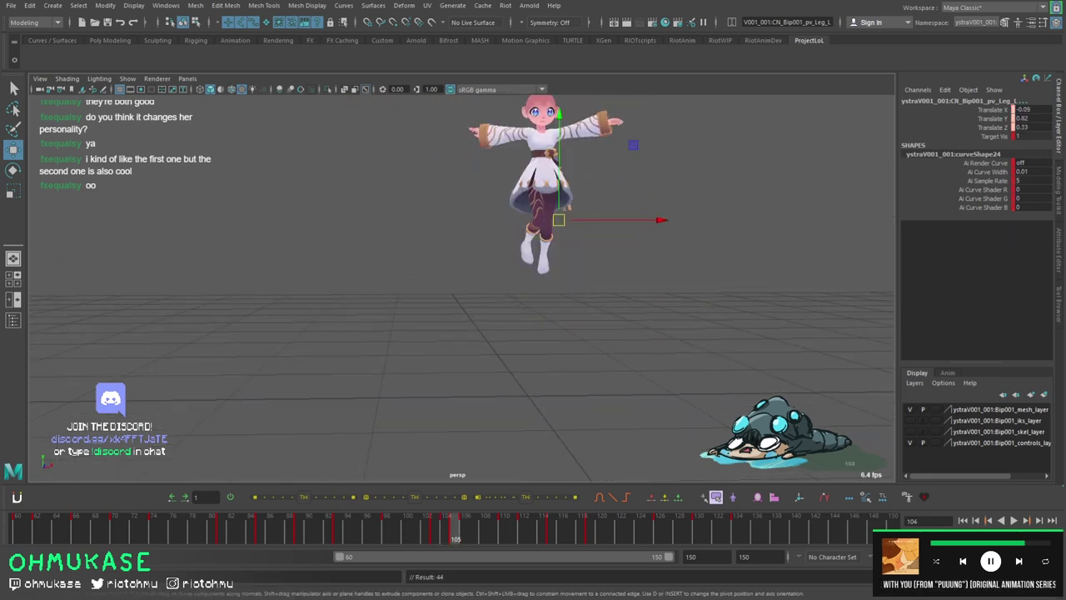
{"action": "key", "text": "period"}
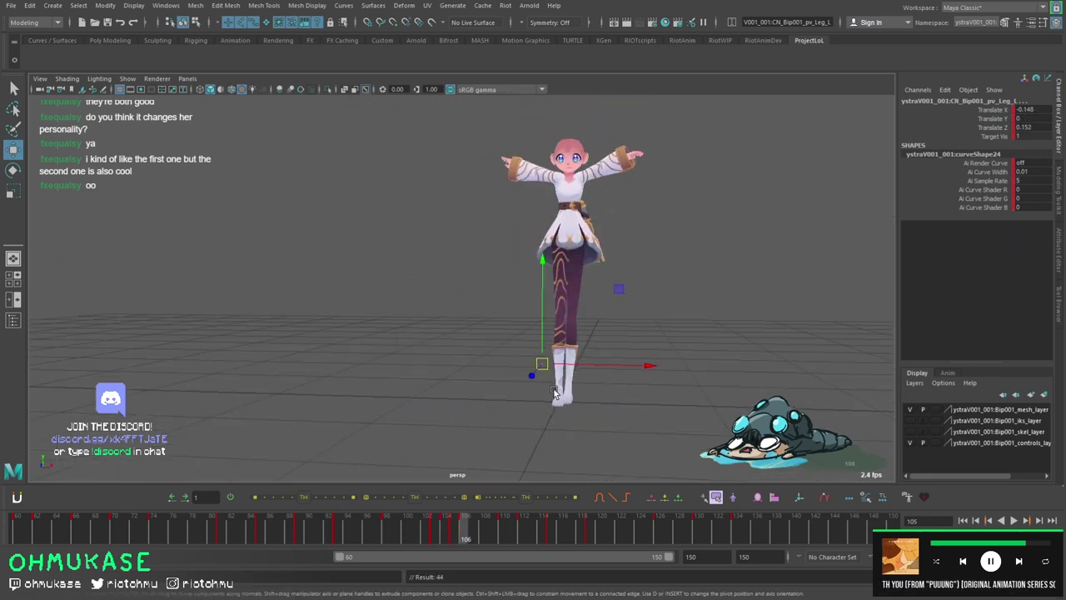
{"action": "key", "text": "period"}
{"action": "key", "text": "comma"}
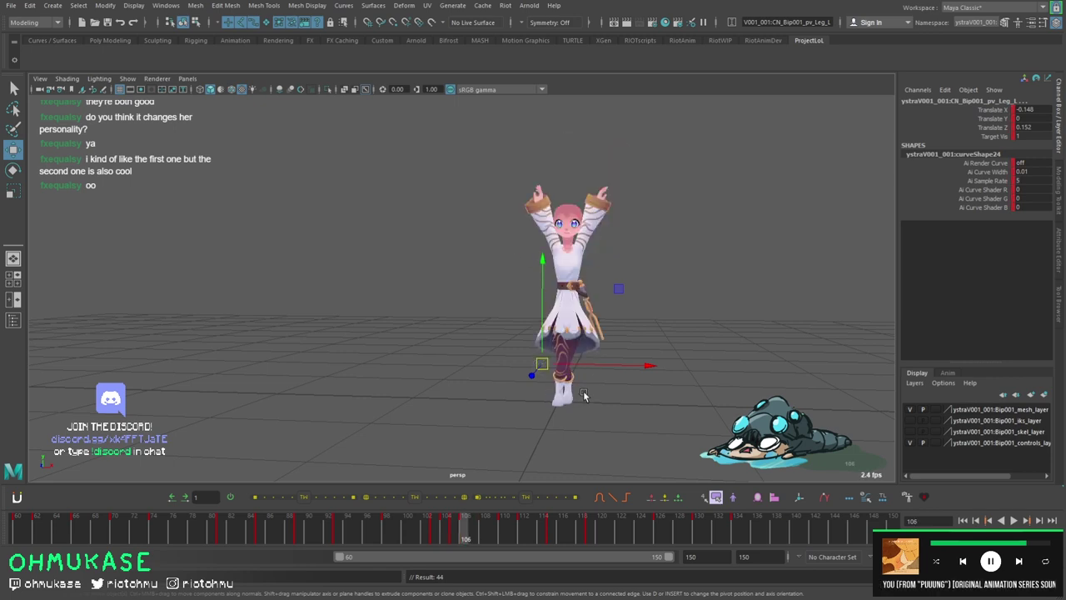
Step through the landing from frame 106 to 112 to check the planted feet and bending knees.
{"action": "left_click_drag", "start_coordinate": [583, 396], "coordinate": [539, 360], "text": "alt"}
{"action": "key", "text": "period"}
{"action": "key", "text": "comma"}
{"action": "key", "text": "period"}
{"action": "key", "text": "period"}
{"action": "key", "text": "period"}
{"action": "key", "text": "period"}
{"action": "key", "text": "period"}
{"action": "key", "text": "period"}
{"action": "scroll", "coordinate": [538, 359], "scroll_direction": "up", "scroll_amount": 3}
{"action": "key", "text": "period"}
{"action": "key", "text": "period"}
{"action": "key", "text": "period"}
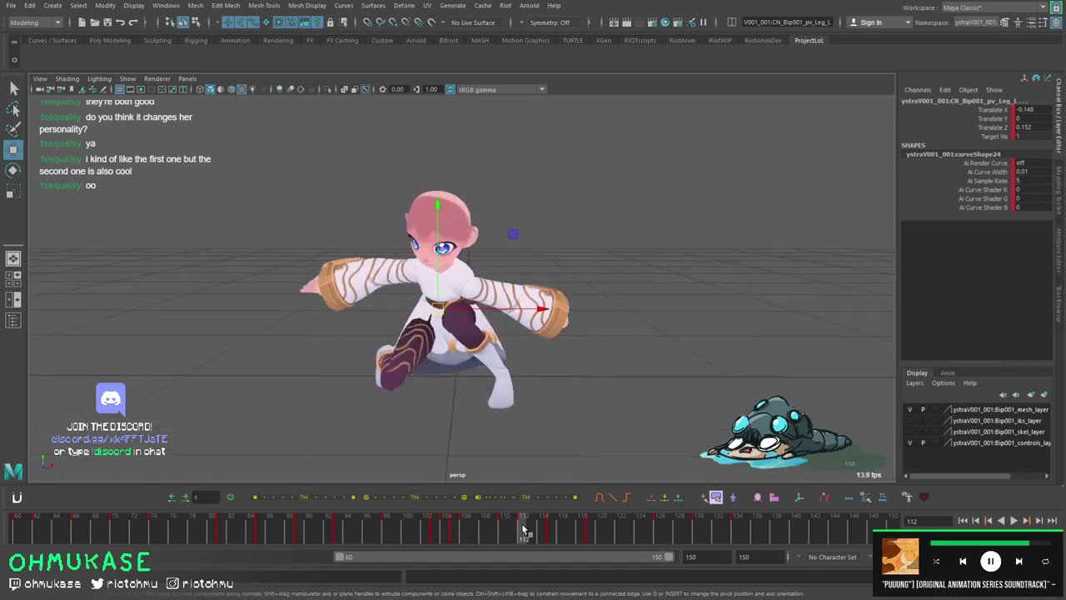
Undo the foot key at frame 110 and bring the wide landing stance forward to frame 108.
{"action": "left_click_drag", "start_coordinate": [525, 530], "coordinate": [504, 530]}
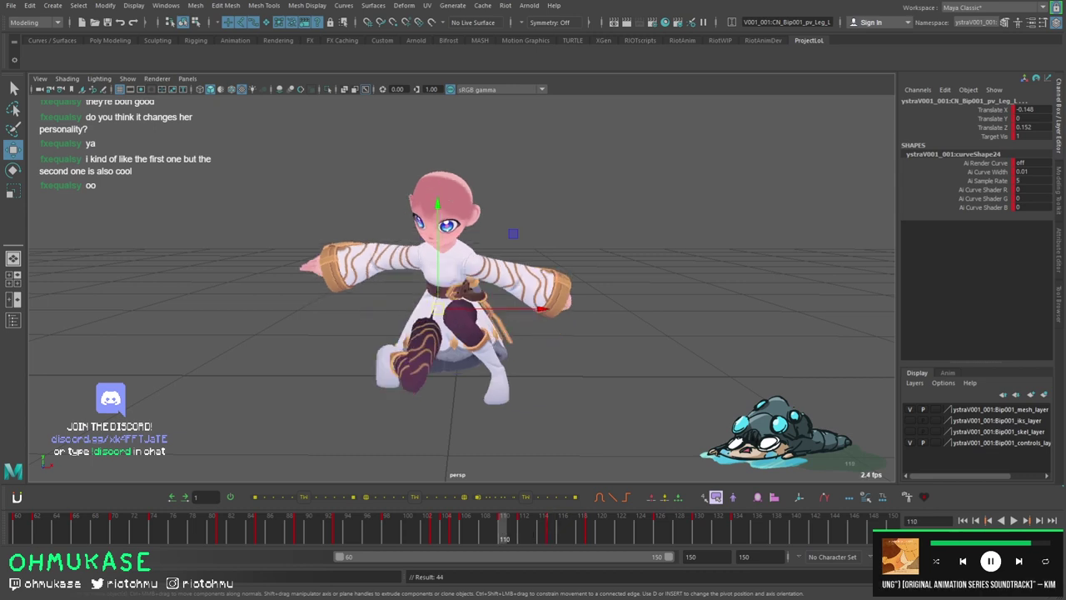
{"action": "key", "text": "ctrl+z"}
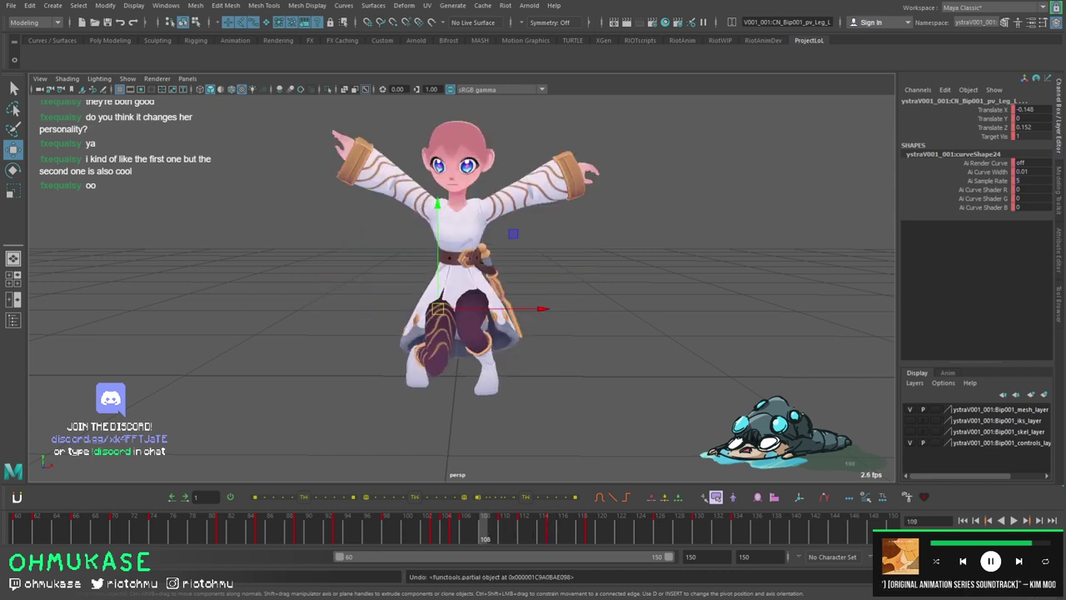
{"action": "key", "text": "comma"}
{"action": "key", "text": "comma"}
{"action": "key", "text": "comma"}
{"action": "key", "text": "period"}
{"action": "key", "text": "period"}
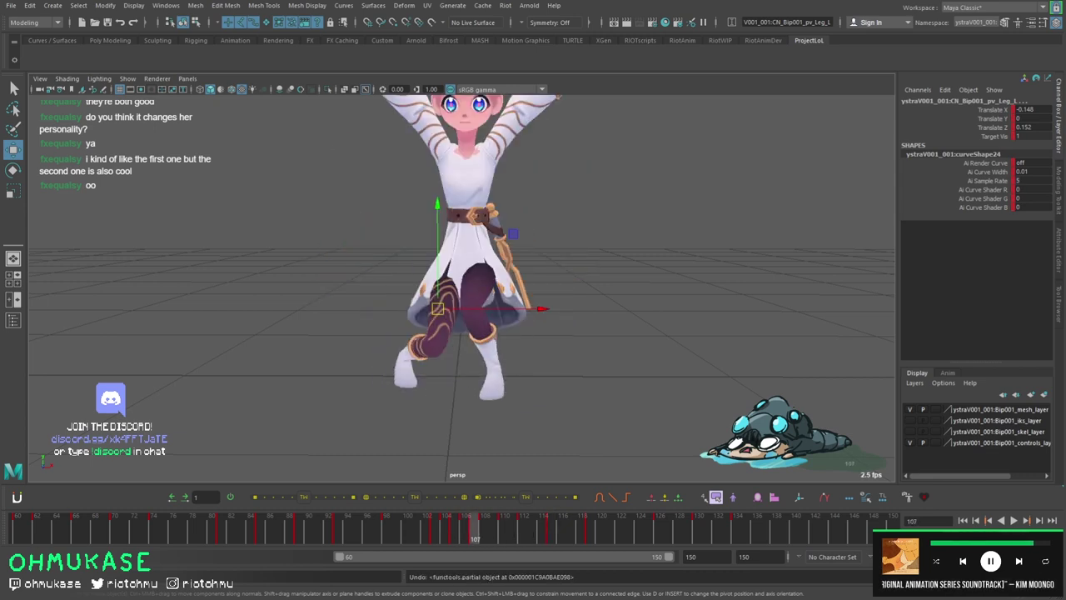
Play back the landing from several angles and step around frames 100 to 108 to check the foot contact.
{"action": "mouse_move", "coordinate": [475, 530]}
{"action": "left_mouse_down"}
{"action": "mouse_move", "coordinate": [504, 530]}
{"action": "mouse_move", "coordinate": [435, 530]}
{"action": "mouse_move", "coordinate": [511, 537]}
{"action": "mouse_move", "coordinate": [431, 536]}
{"action": "mouse_move", "coordinate": [456, 537]}
{"action": "left_mouse_up"}
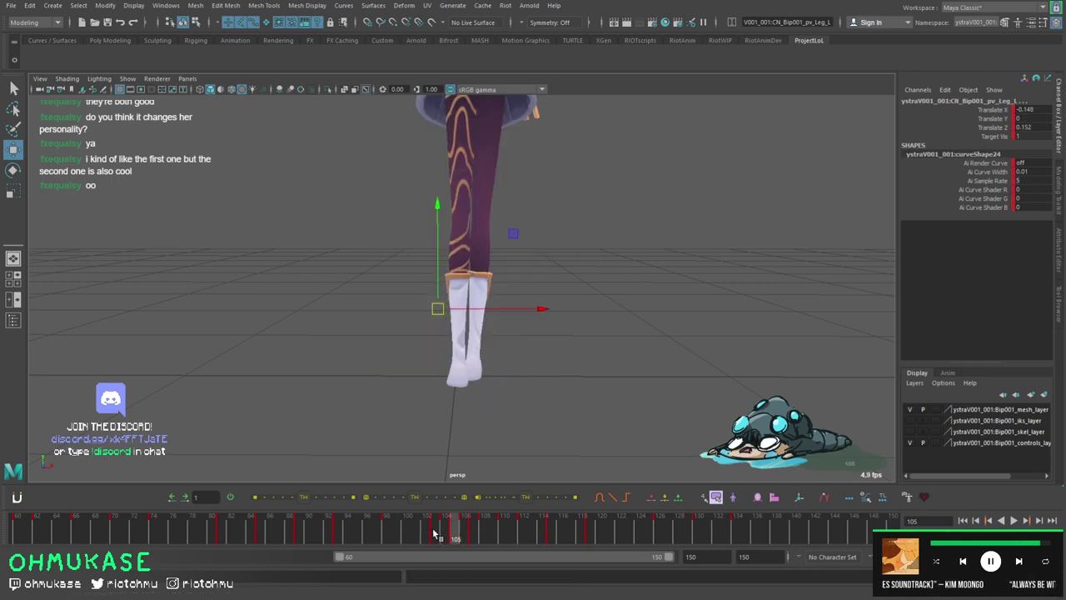
{"action": "key", "text": "alt+period"}
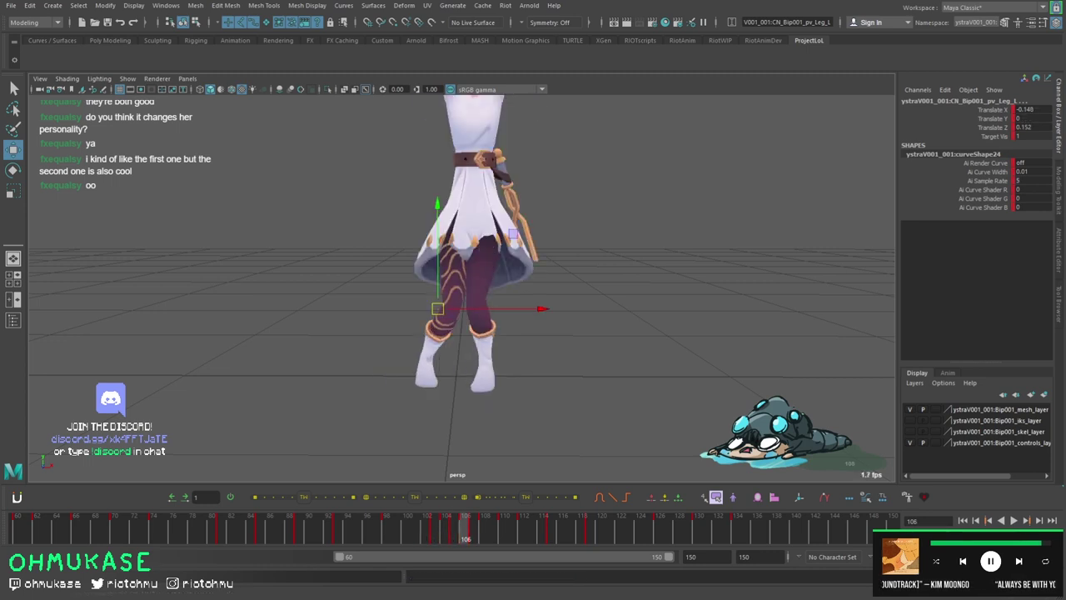
{"action": "key", "text": "alt+v"}
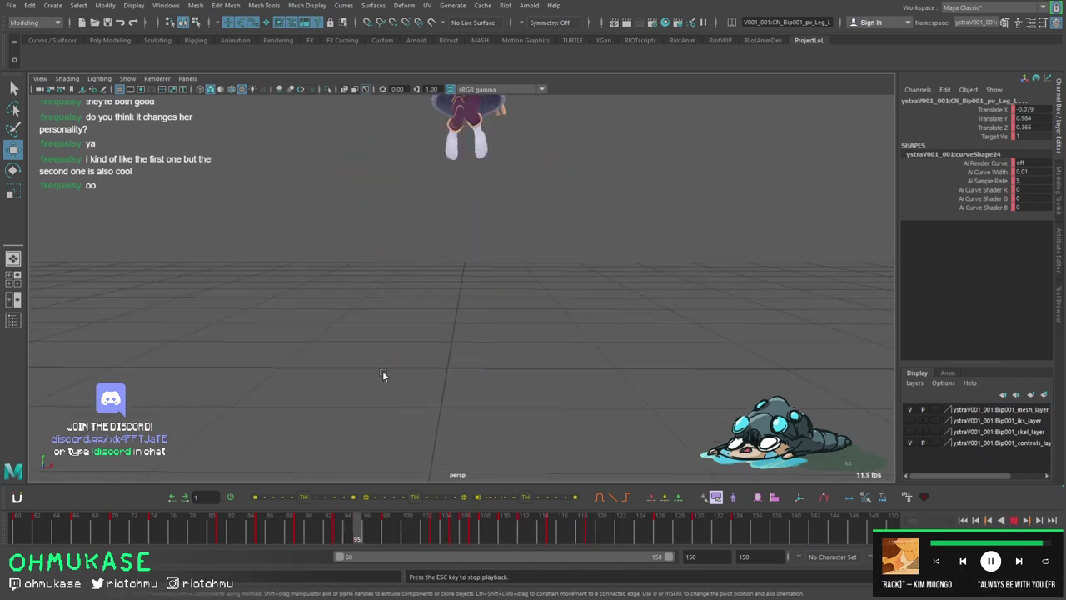
{"action": "scroll", "coordinate": [382, 374], "scroll_direction": "down", "scroll_amount": 3}
{"action": "left_click_drag", "start_coordinate": [382, 375], "coordinate": [526, 405], "text": "alt"}
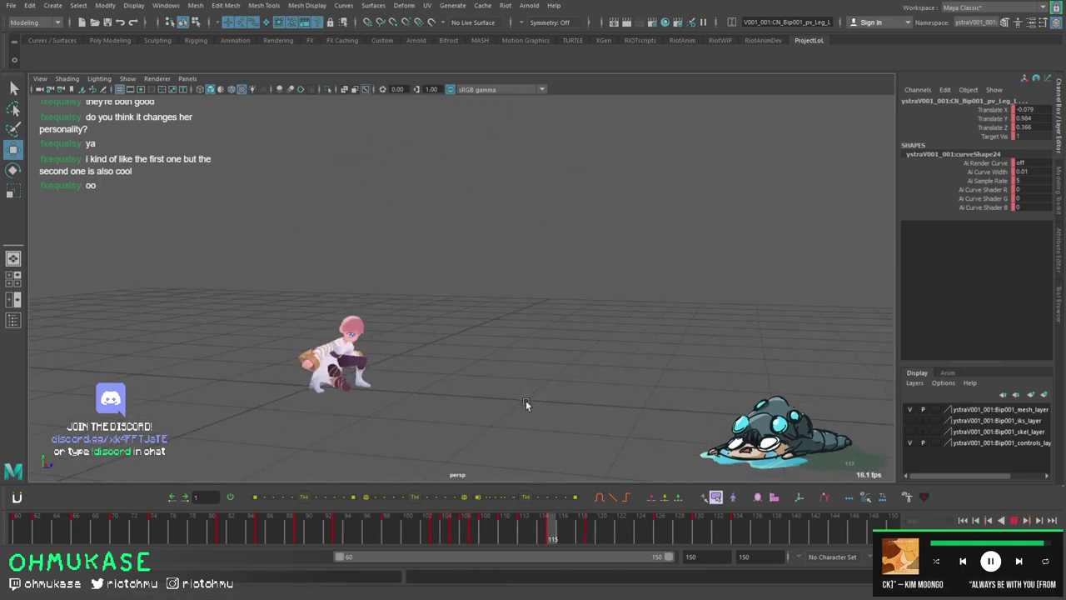
{"action": "left_click", "coordinate": [475, 523]}
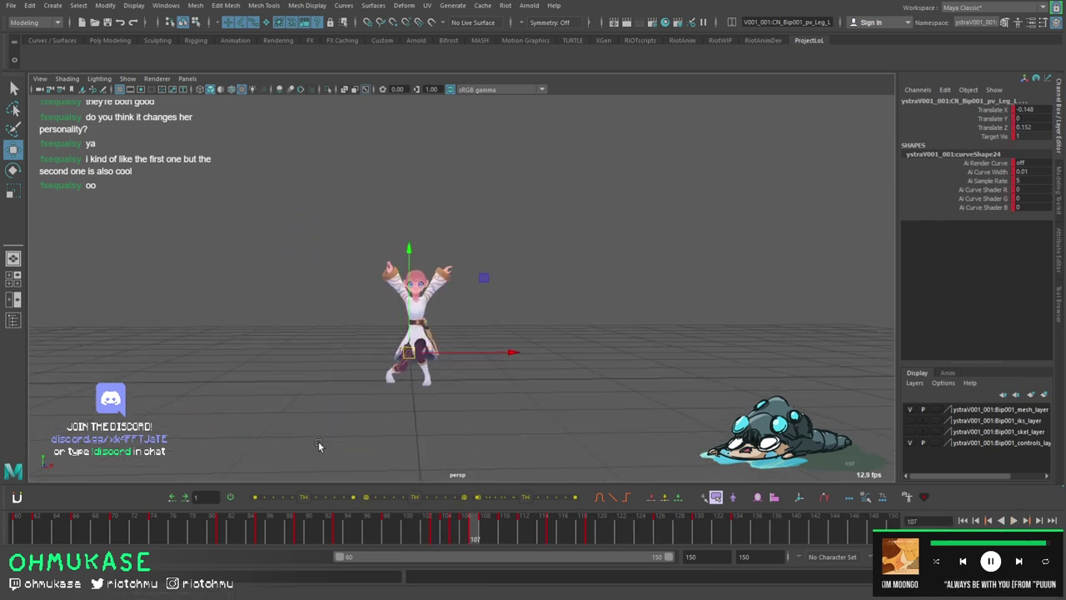
{"action": "scroll", "coordinate": [359, 431], "scroll_direction": "up", "scroll_amount": 5}
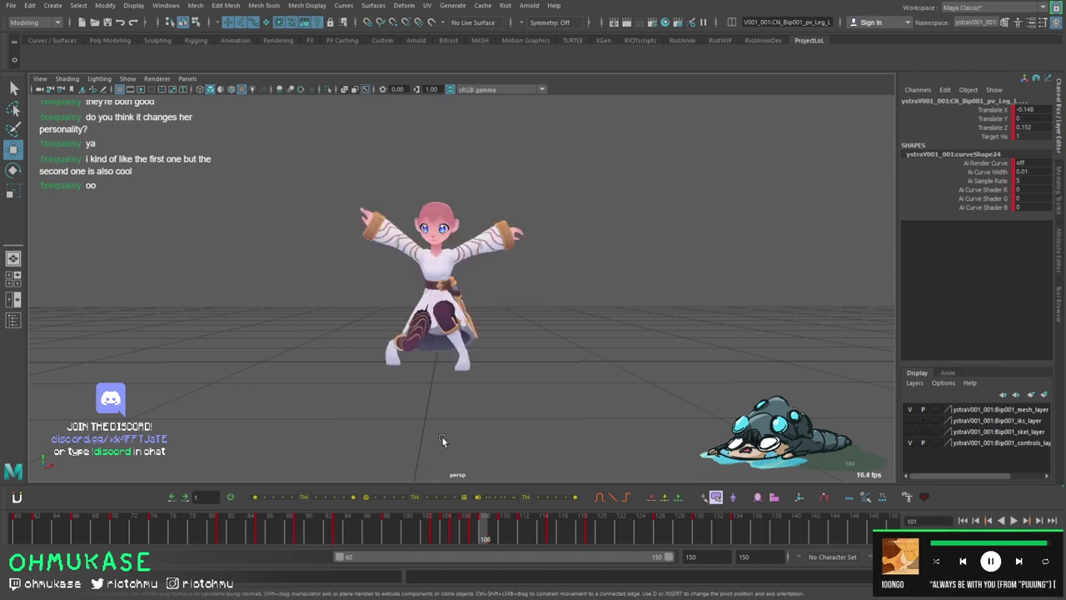
{"action": "key", "text": "alt+comma"}
{"action": "key", "text": "alt+comma"}
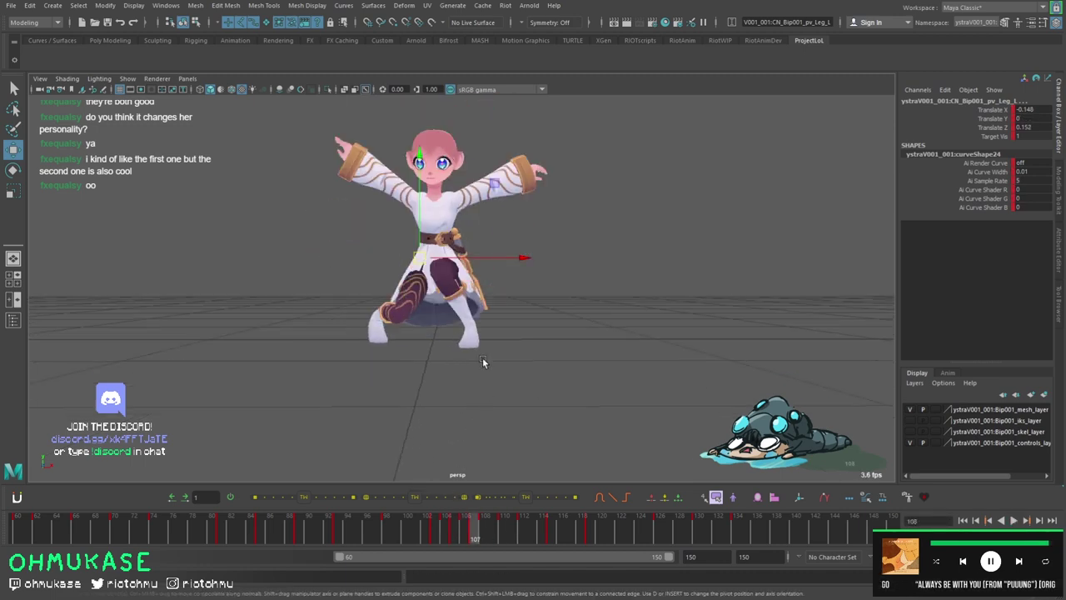
{"action": "key", "text": "alt+v"}
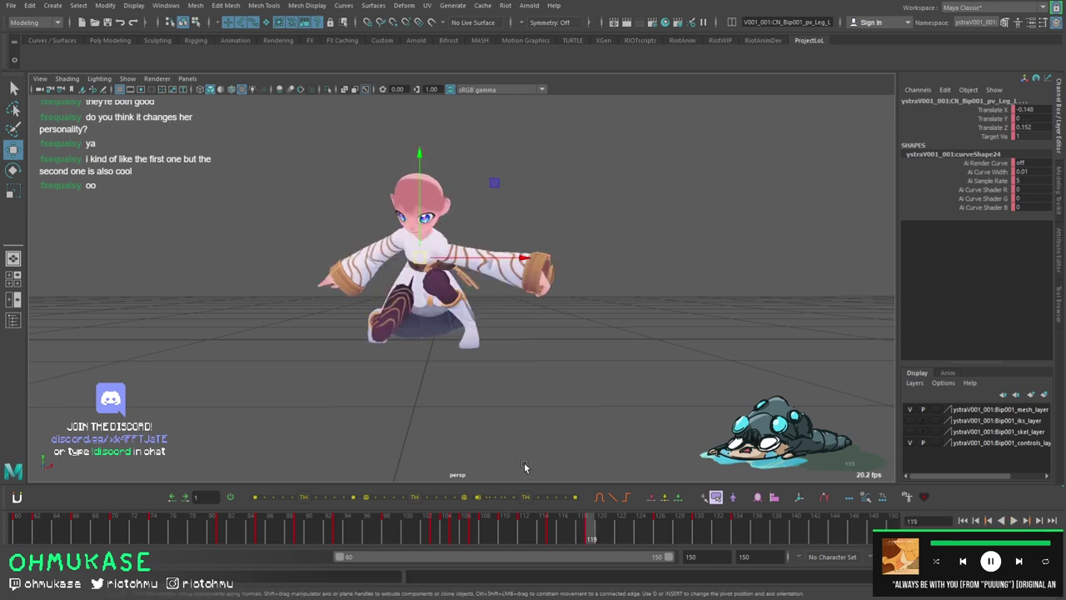
{"action": "left_click_drag", "start_coordinate": [450, 383], "coordinate": [448, 419], "text": "alt"}
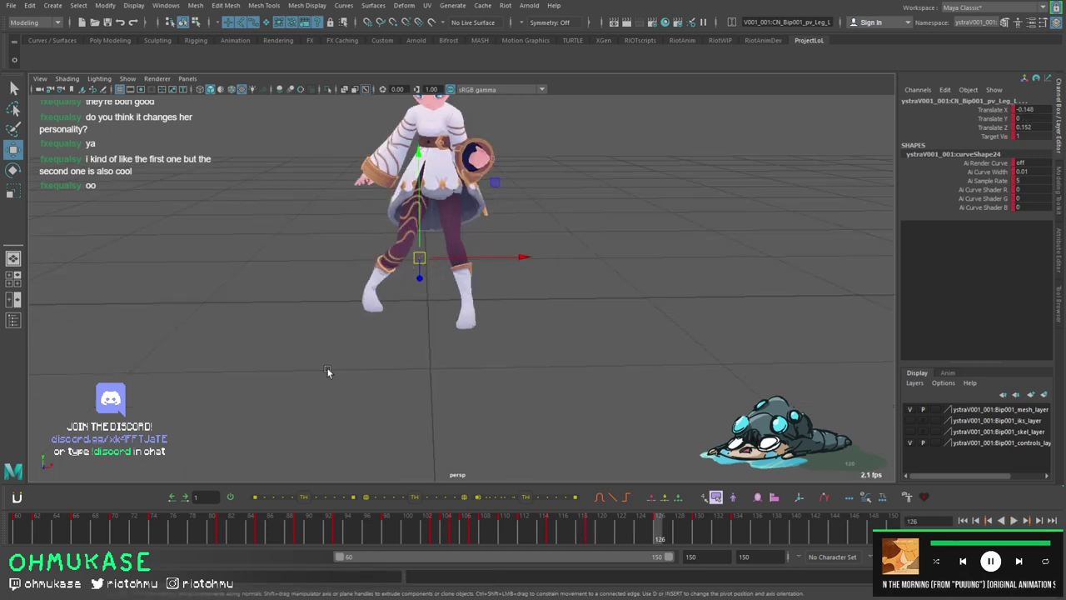
Stop on frame 126 and undo the last two changes.
{"action": "left_click_drag", "start_coordinate": [599, 542], "coordinate": [572, 535]}
{"action": "key", "text": "Escape"}
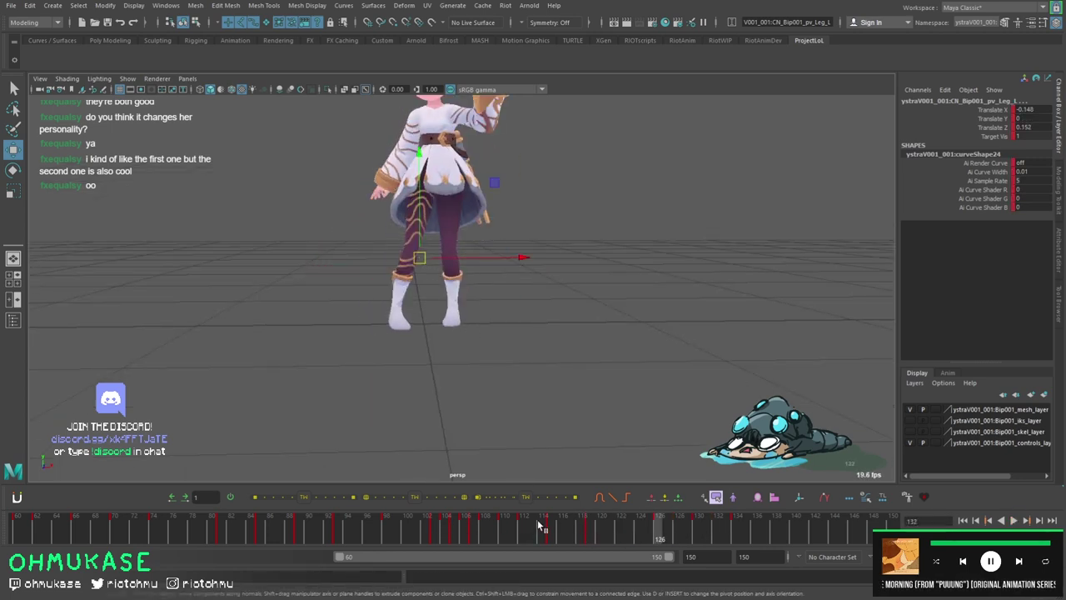
{"action": "key", "text": "ctrl+z"}
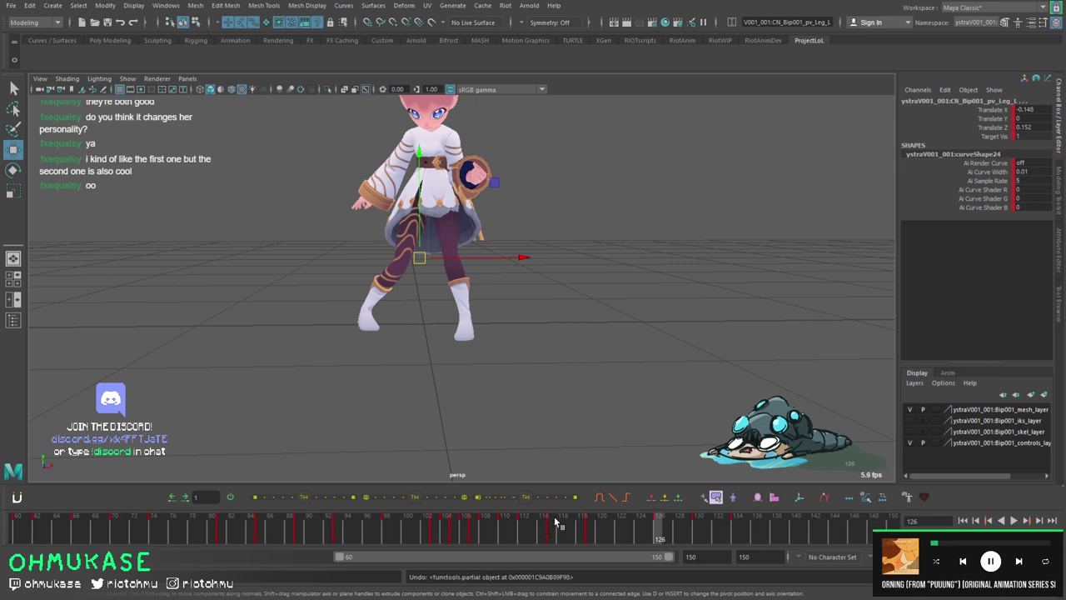
{"action": "key", "text": "ctrl+z"}
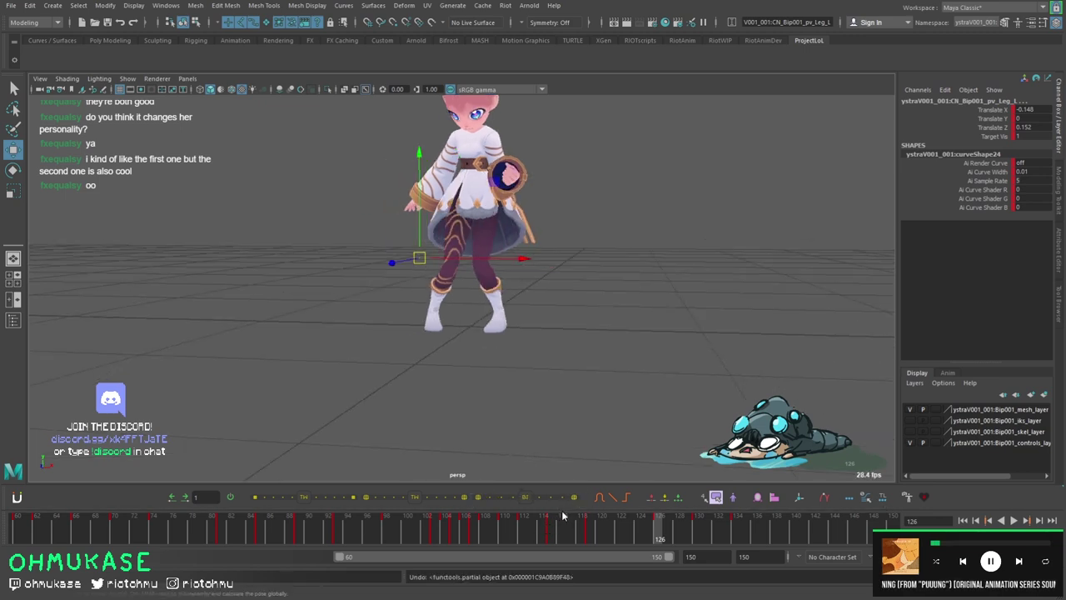
Undo the last several changes, checking the character's side profile at frames 119 and 126.
{"action": "key", "text": "ctrl+z"}
{"action": "key", "text": "ctrl+z"}
{"action": "left_click_drag", "start_coordinate": [542, 375], "coordinate": [434, 408], "text": "alt"}
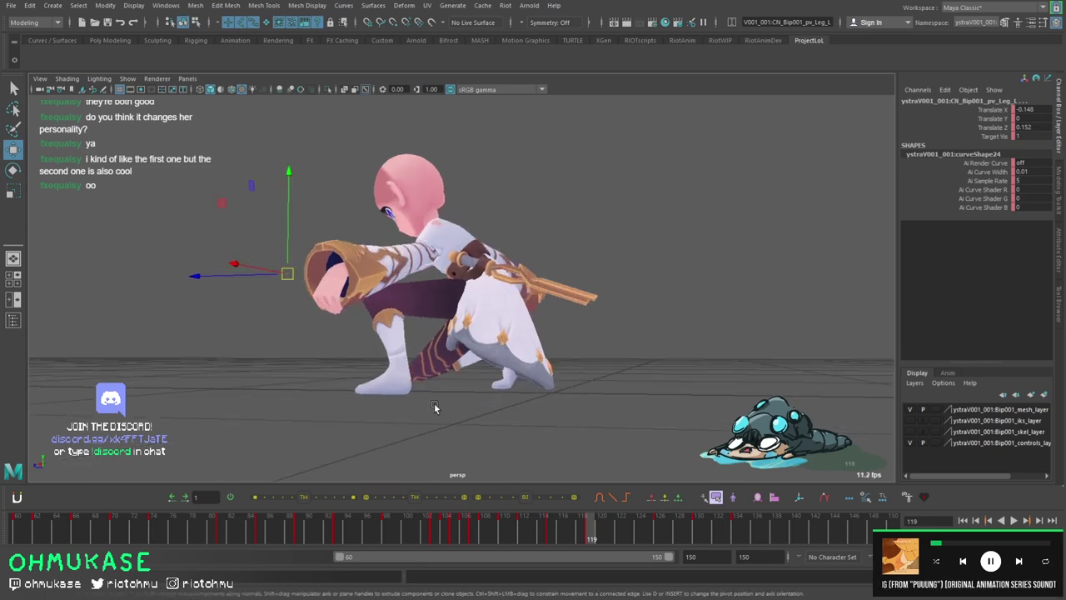
{"action": "key", "text": "ctrl+z"}
{"action": "key", "text": "ctrl+z"}
{"action": "key", "text": "ctrl+z"}
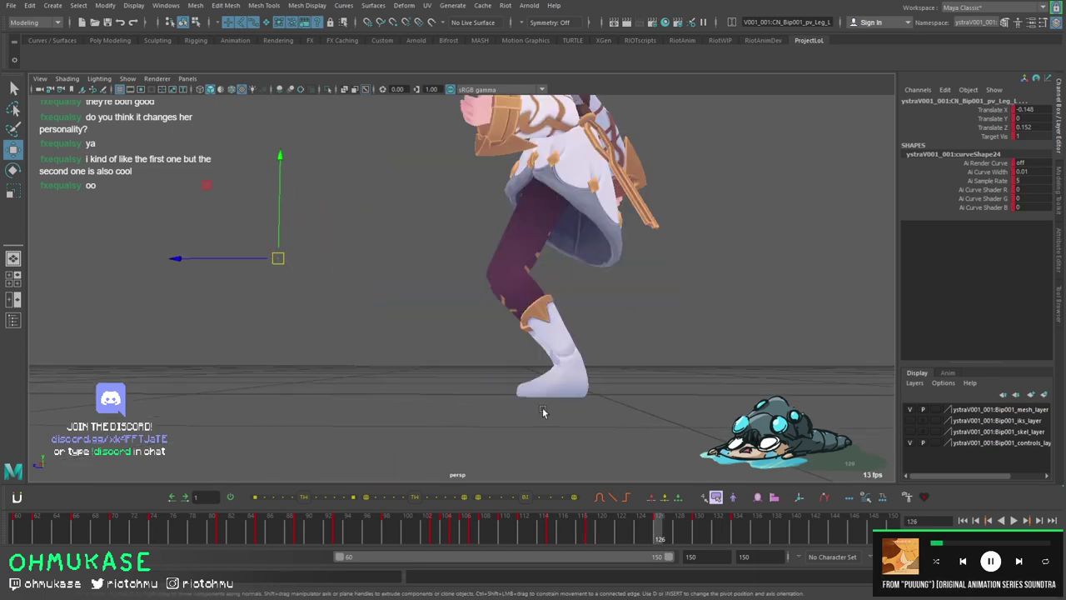
Play and scrub the rise from the crouch between about frames 116 and 126 to check the foot contact.
{"action": "left_click_drag", "start_coordinate": [541, 411], "coordinate": [612, 428], "text": "alt"}
{"action": "left_click", "coordinate": [606, 532]}
{"action": "key", "text": "alt+v"}
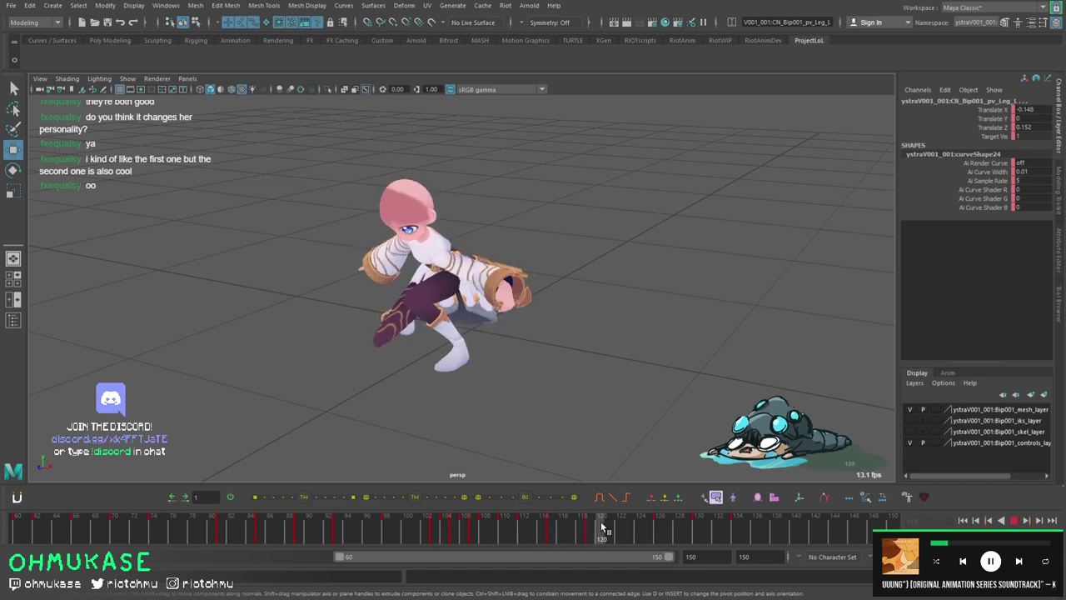
{"action": "left_click_drag", "start_coordinate": [542, 470], "coordinate": [500, 436], "text": "alt"}
{"action": "left_click", "coordinate": [562, 536]}
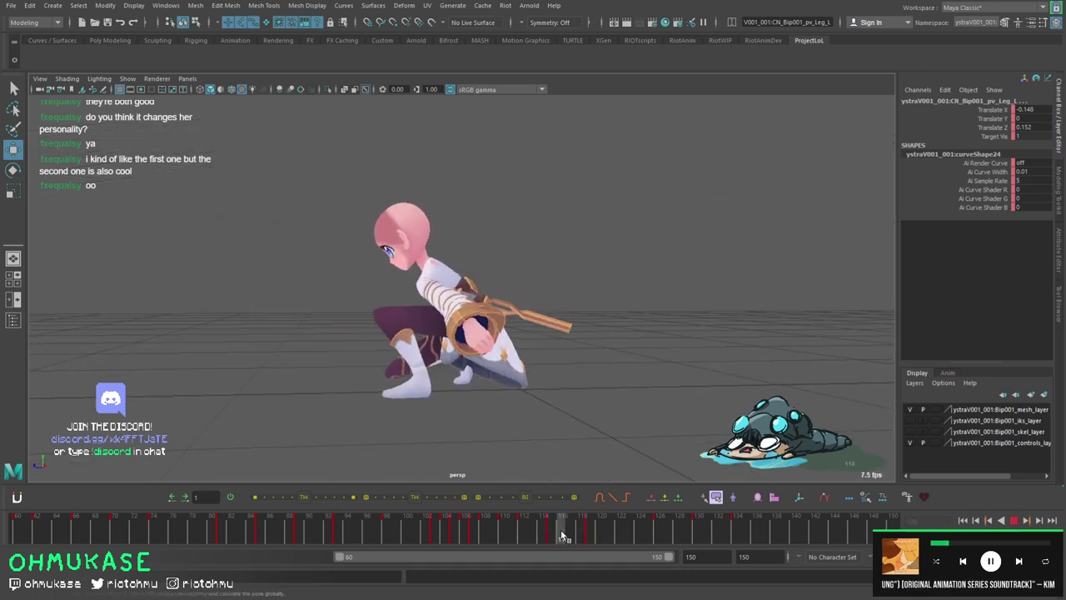
{"action": "left_click_drag", "start_coordinate": [562, 536], "coordinate": [660, 531]}
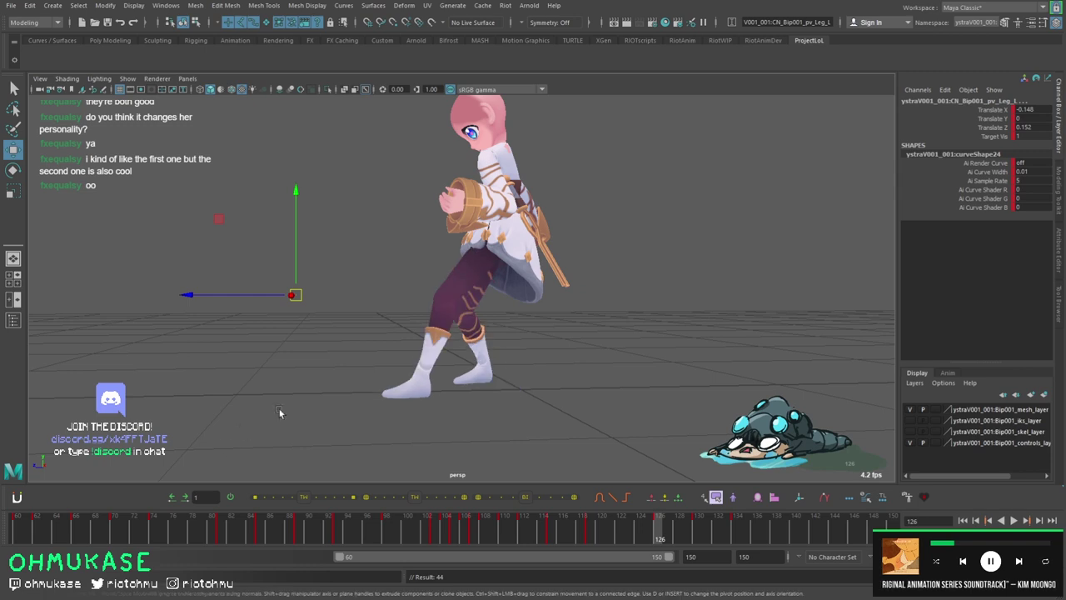
{"action": "left_click_drag", "start_coordinate": [592, 527], "coordinate": [504, 528]}
Review the crouch-to-stand motion from front and side views, comparing the poses around frames 119 to 127.
{"action": "key", "text": "alt+v"}
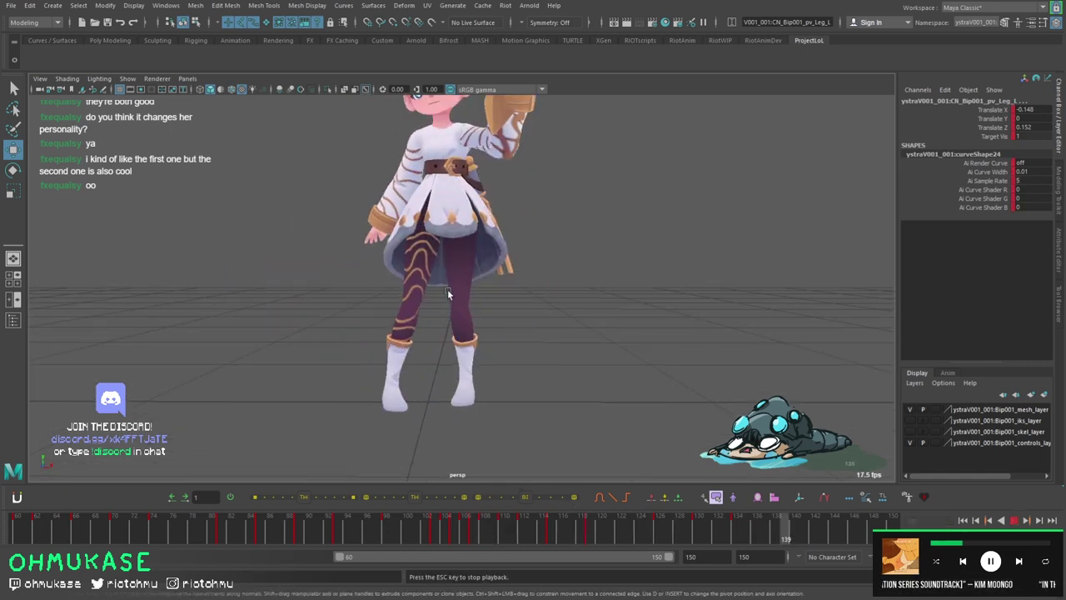
{"action": "key", "text": "Escape"}
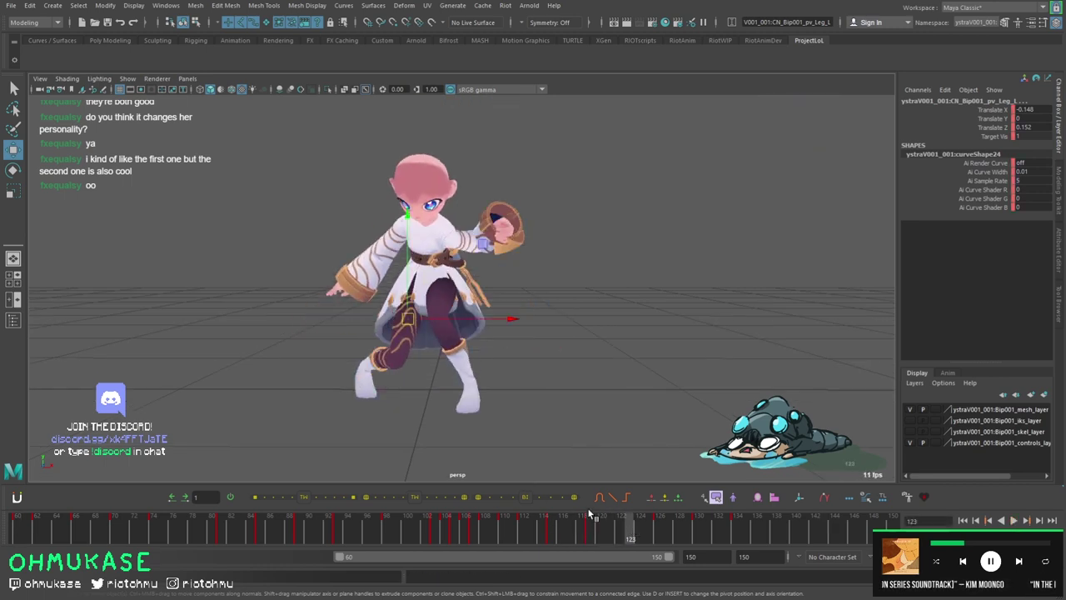
{"action": "key", "text": "alt+v"}
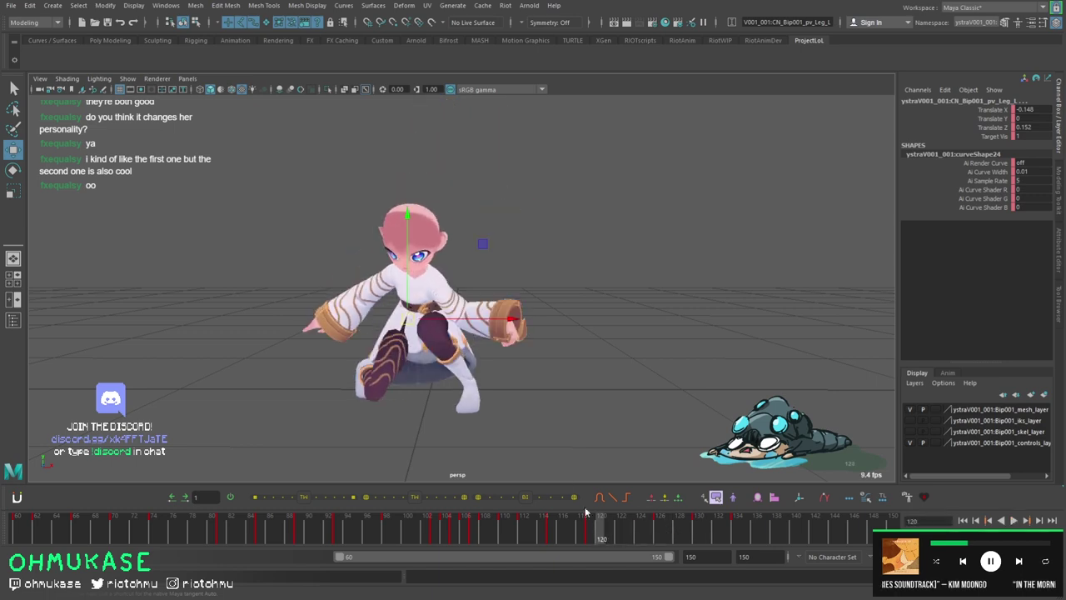
{"action": "key", "text": "Escape"}
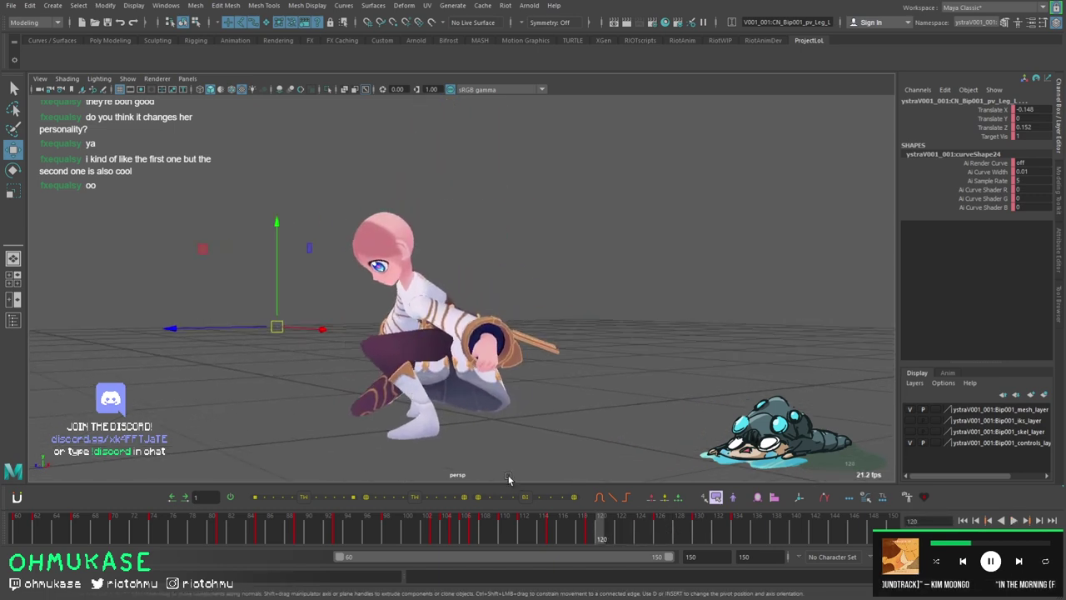
{"action": "left_click", "coordinate": [539, 530]}
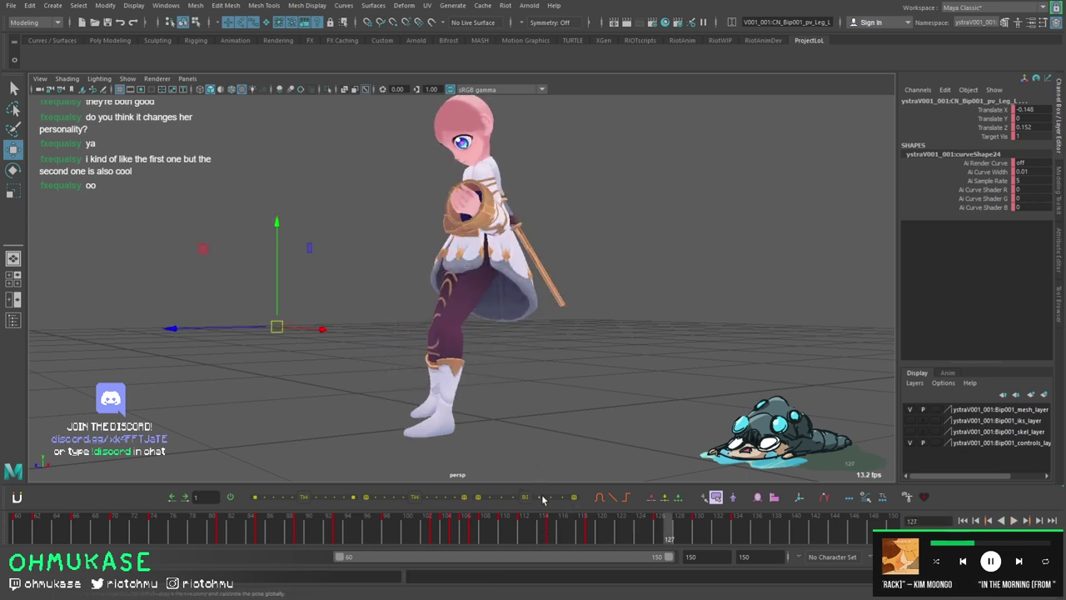
{"action": "left_click", "coordinate": [542, 524]}
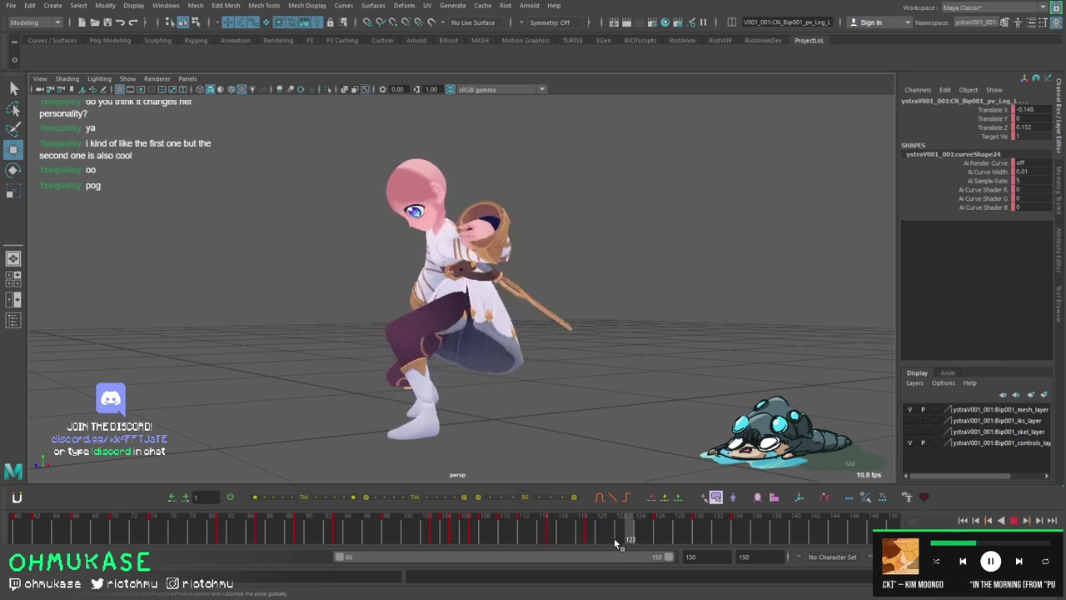
{"action": "left_click", "coordinate": [593, 525]}
{"action": "scroll", "coordinate": [635, 427], "scroll_direction": "up", "scroll_amount": 3}
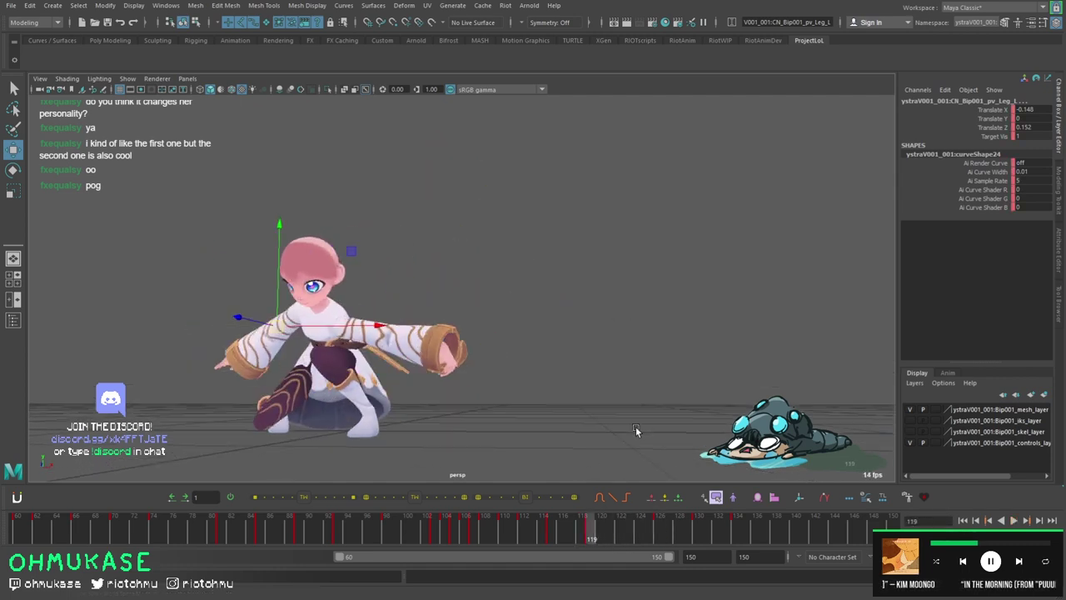
Play back the rise and select the right toe roll control to inspect the foot at frames 124 and 125.
{"action": "middle_click_drag", "start_coordinate": [636, 427], "coordinate": [563, 384], "text": "alt"}
{"action": "key", "text": "alt+v"}
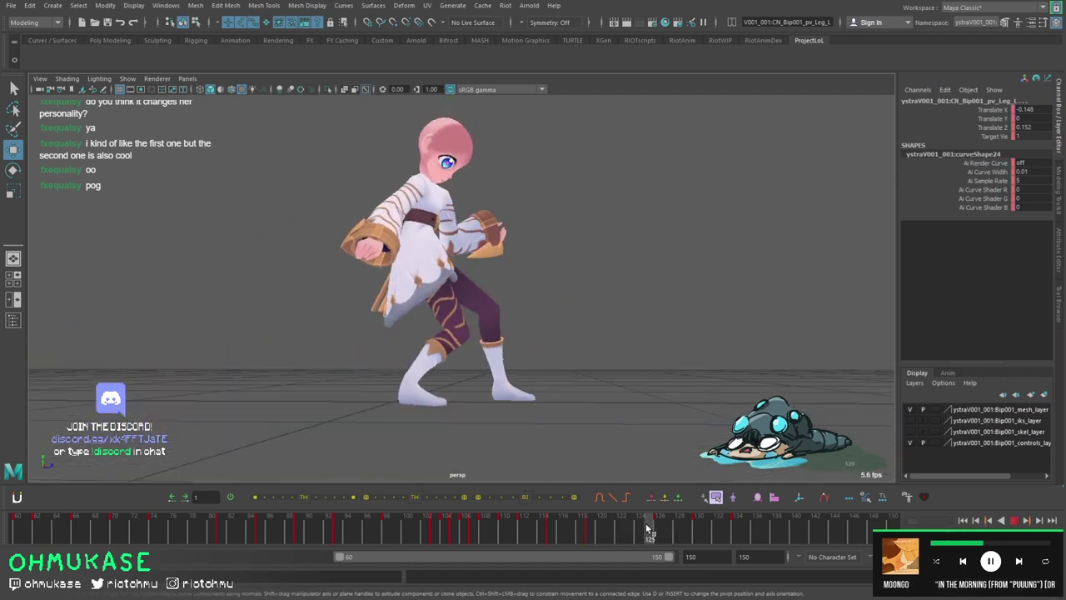
{"action": "key", "text": "alt+v"}
{"action": "left_click_drag", "start_coordinate": [563, 384], "coordinate": [442, 371], "text": "alt"}
{"action": "left_click", "coordinate": [463, 360]}
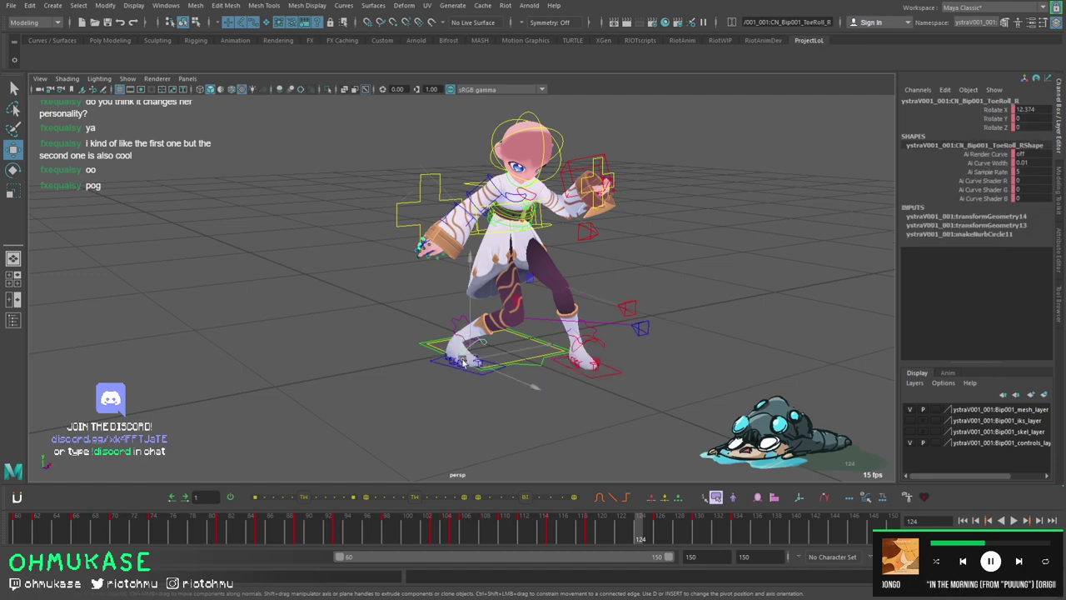
{"action": "key", "text": "alt+period"}
{"action": "left_click_drag", "start_coordinate": [587, 391], "coordinate": [567, 385], "text": "alt"}
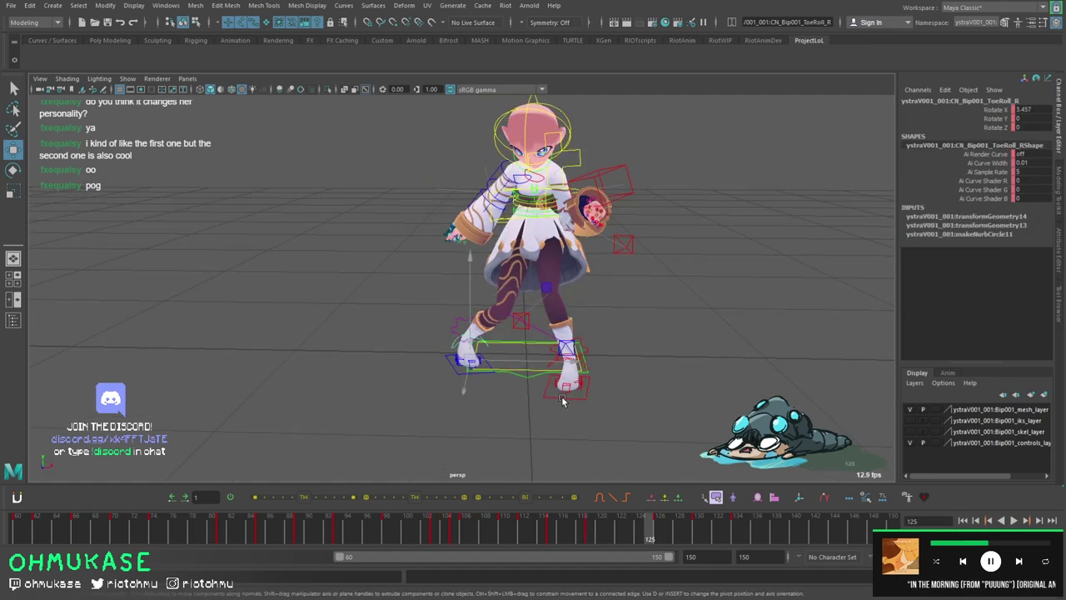
Keep the left foot control planted at frame 123 and move it back to Translate Z -0.027 at frame 128.
{"action": "left_click", "coordinate": [551, 400]}
{"action": "left_click", "coordinate": [627, 537]}
{"action": "key", "text": "alt+v"}
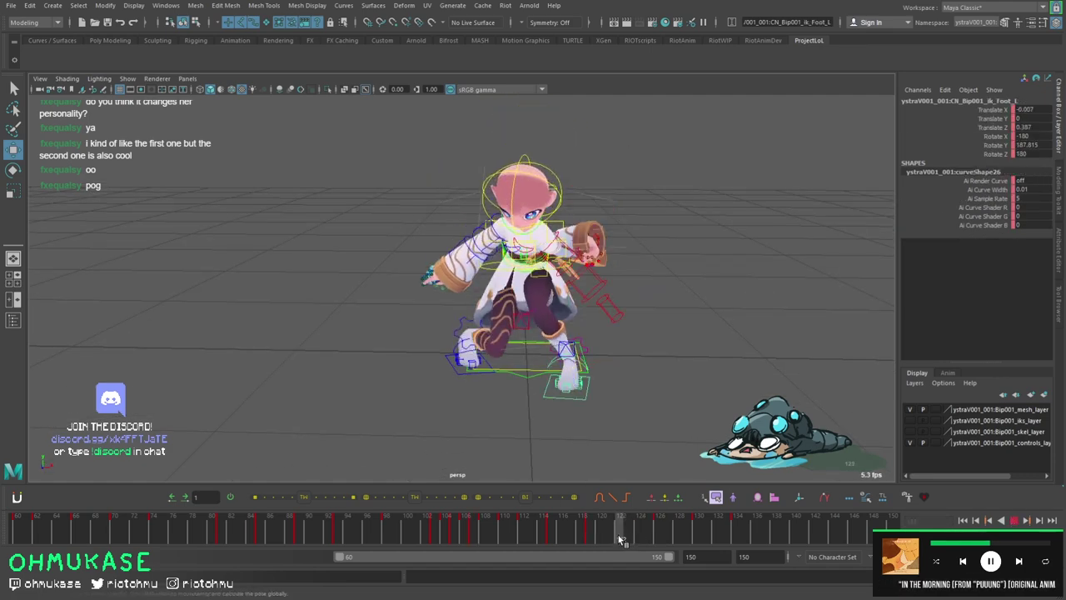
{"action": "key", "text": "alt+v"}
{"action": "left_click_drag", "start_coordinate": [593, 390], "coordinate": [639, 451], "text": "alt"}
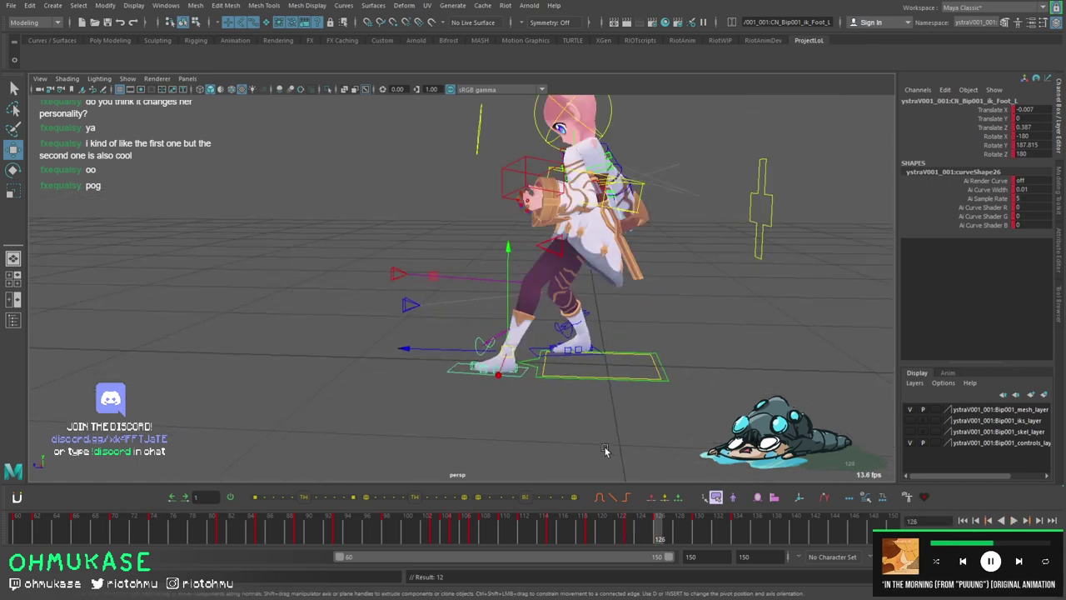
{"action": "left_click_drag", "start_coordinate": [610, 518], "coordinate": [679, 533]}
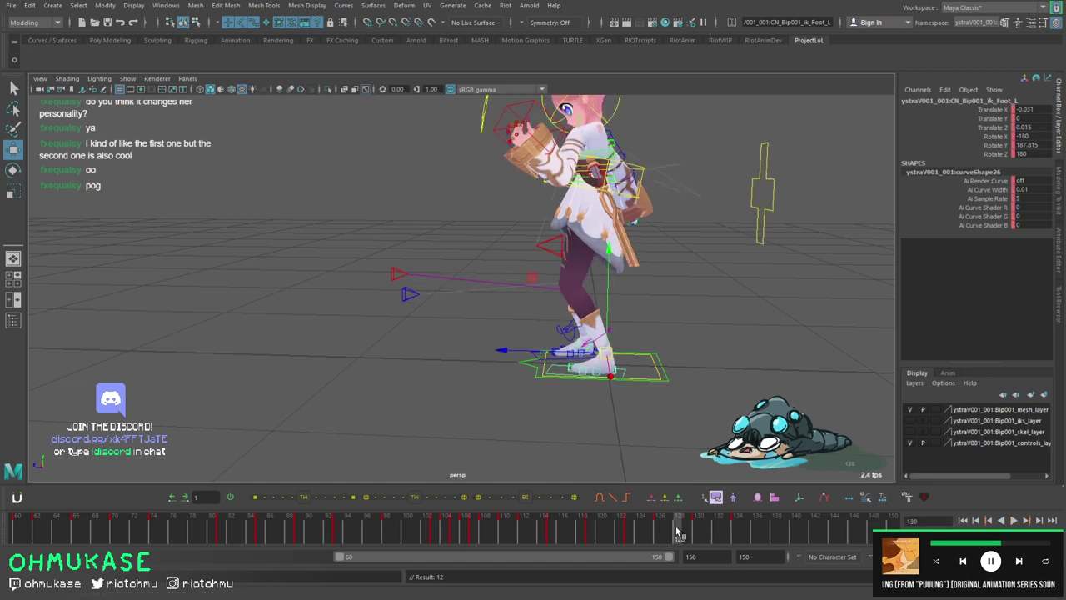
{"action": "left_click_drag", "start_coordinate": [516, 351], "coordinate": [529, 351]}
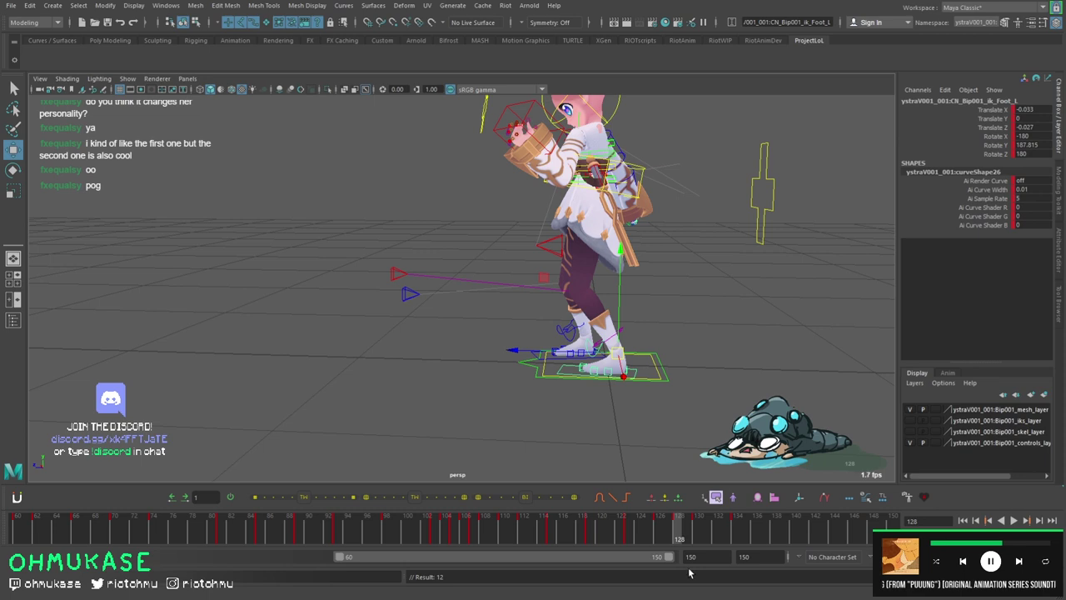
Play back and step through frames 123 to 128 to check the left foot's backward step.
{"action": "key", "text": "alt+v"}
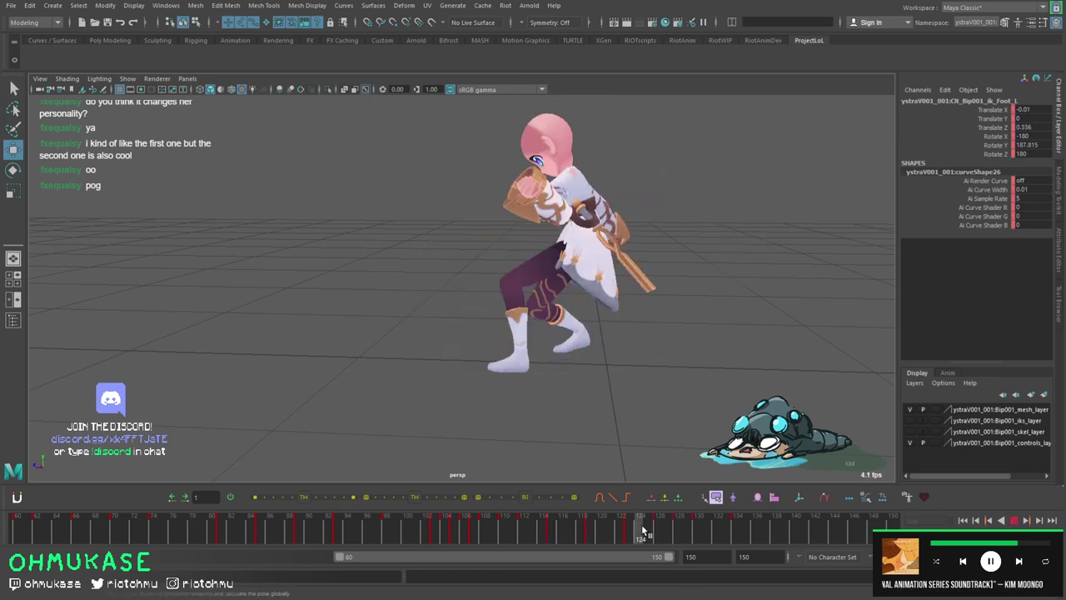
{"action": "key", "text": "alt+v"}
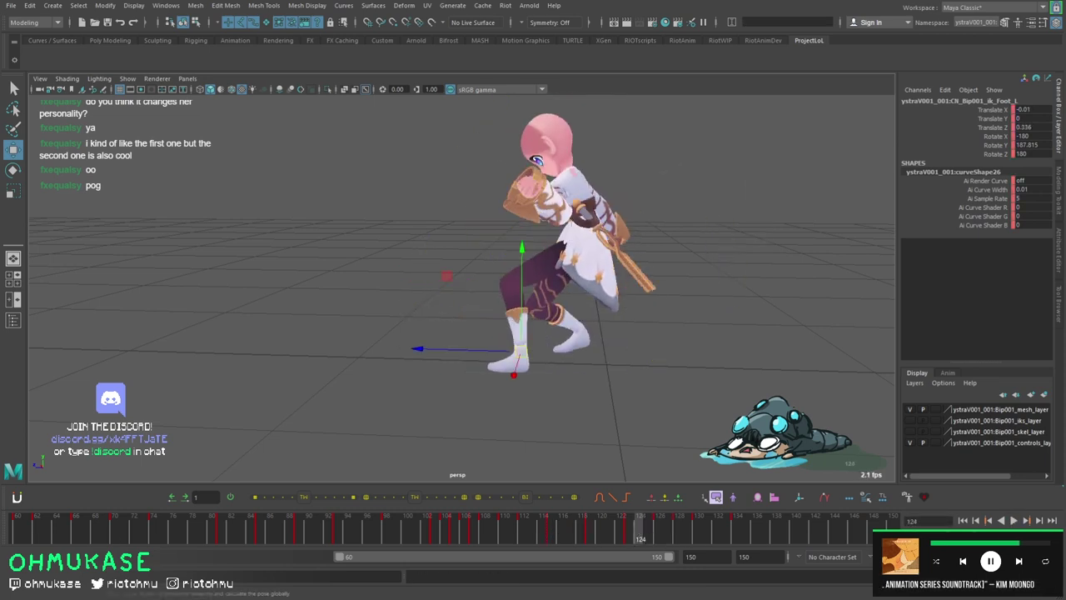
{"action": "key", "text": "alt+period"}
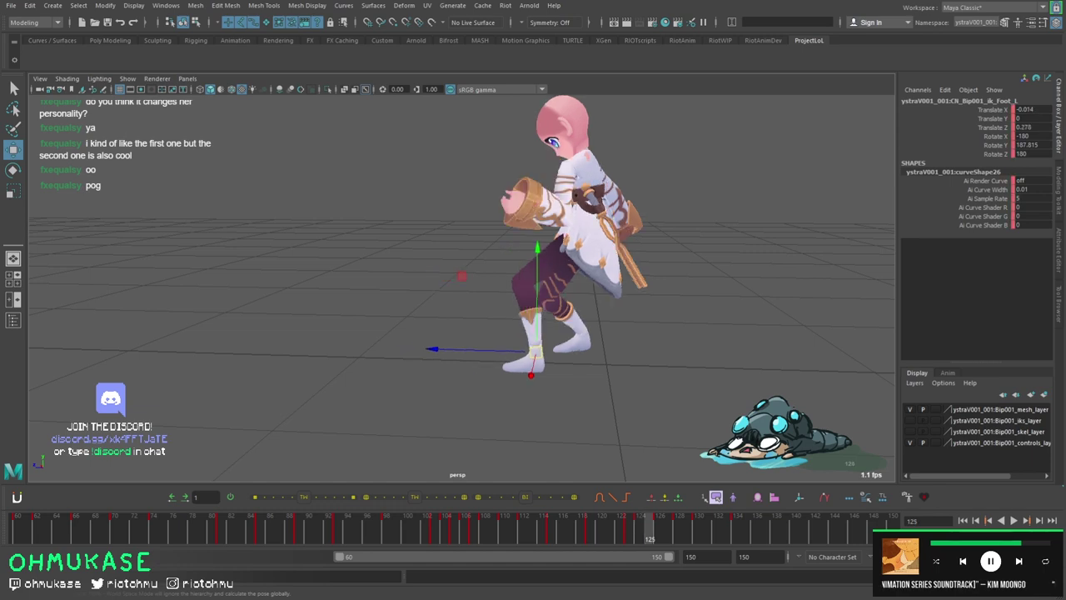
{"action": "key", "text": "alt+v"}
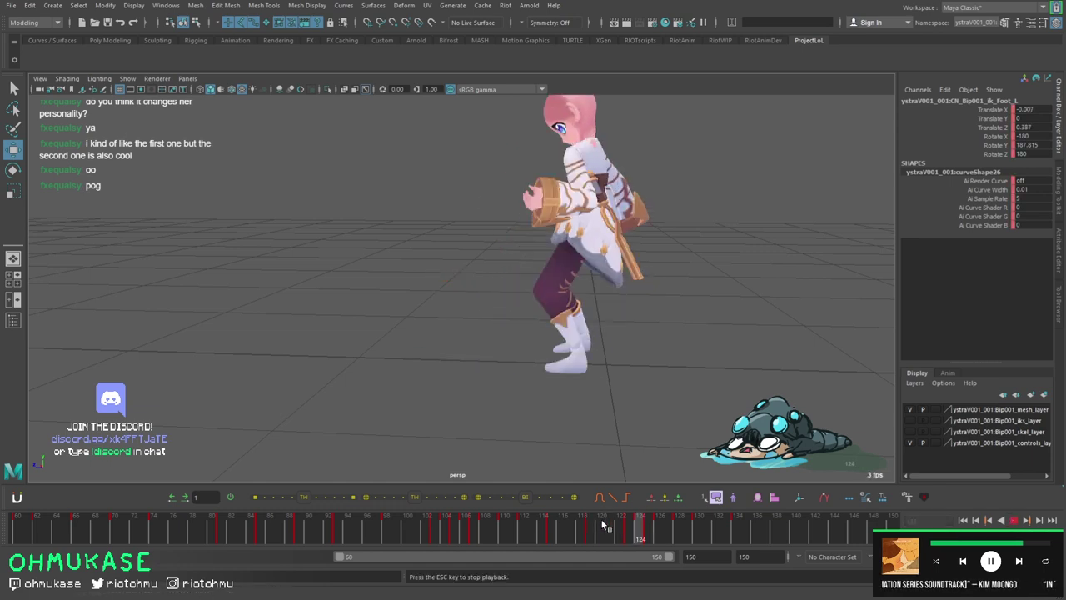
{"action": "left_click_drag", "start_coordinate": [583, 350], "coordinate": [516, 402], "text": "alt"}
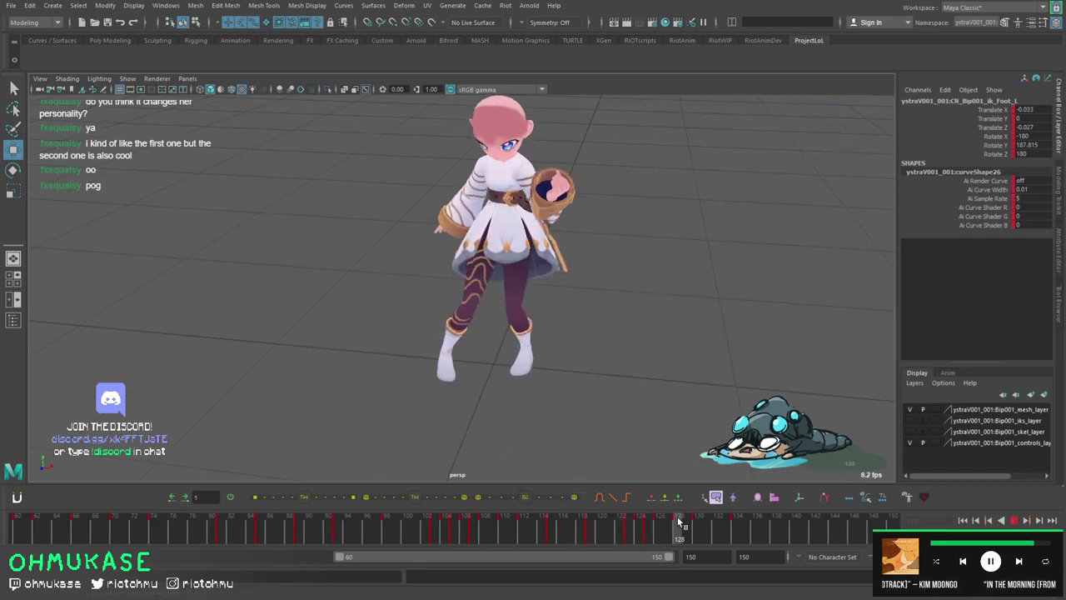
{"action": "key", "text": "Escape"}
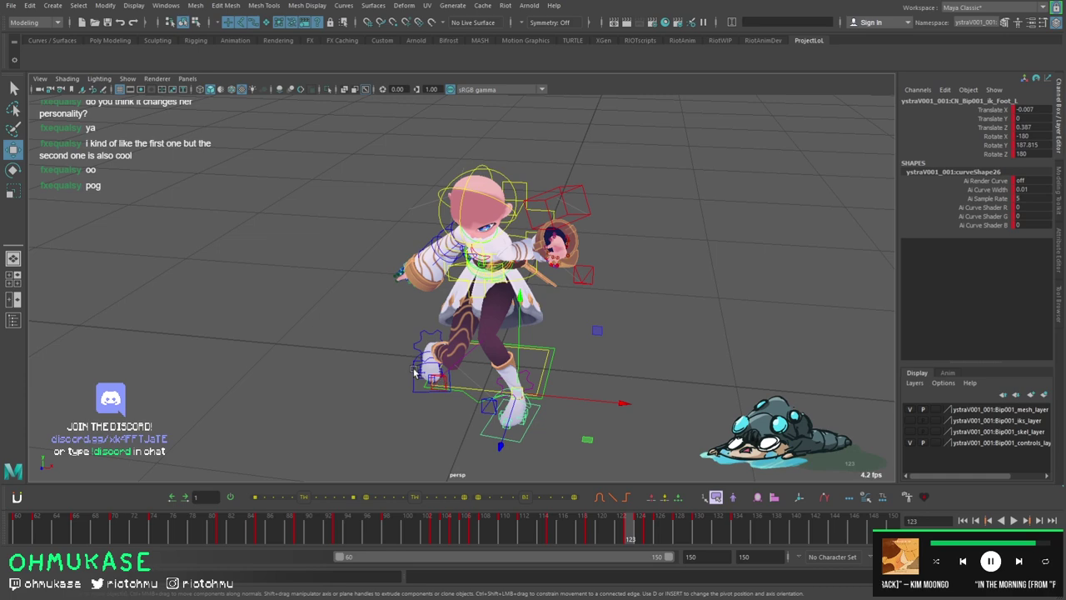
Select the right foot control at frame 123 and review its placement and the right leg through the rise.
{"action": "left_click", "coordinate": [415, 373]}
{"action": "scroll", "coordinate": [411, 373], "scroll_direction": "up", "scroll_amount": 2}
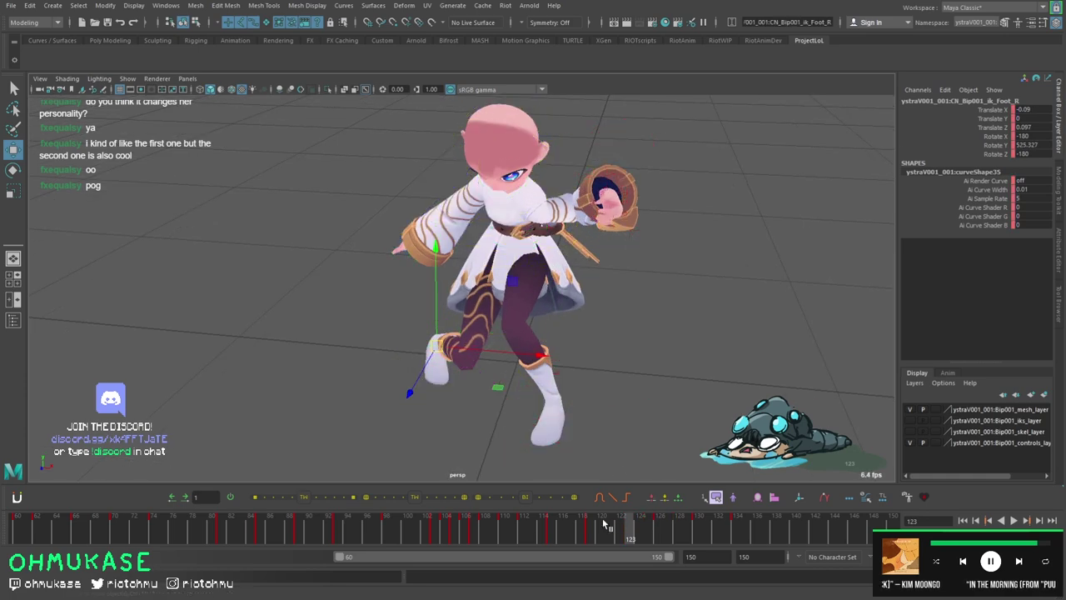
{"action": "key", "text": "alt+v"}
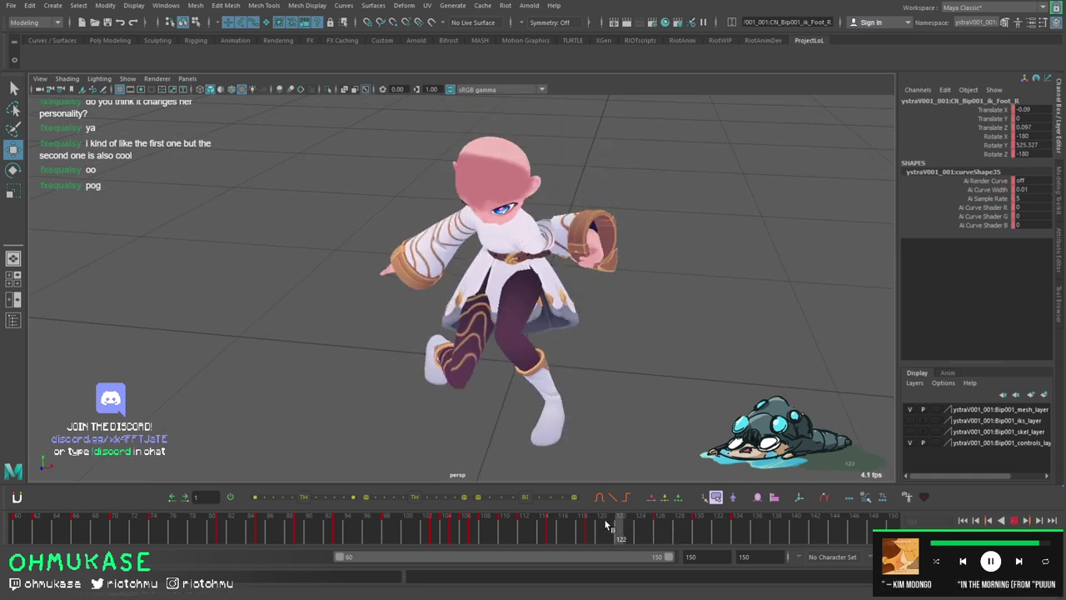
{"action": "key", "text": "Escape"}
{"action": "left_click_drag", "start_coordinate": [439, 380], "coordinate": [494, 369]}
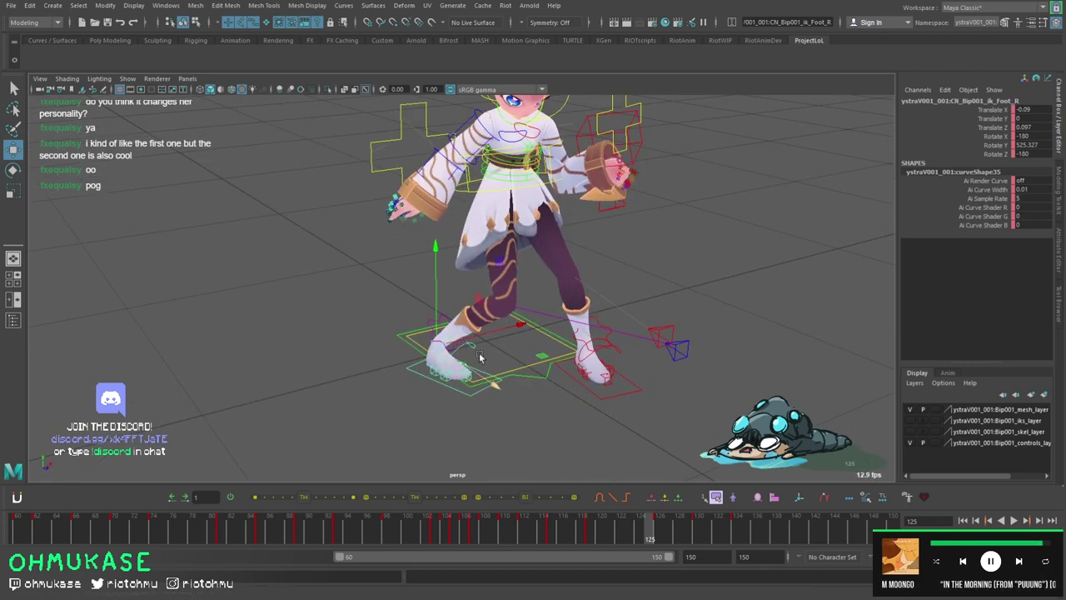
{"action": "key", "text": "alt+v"}
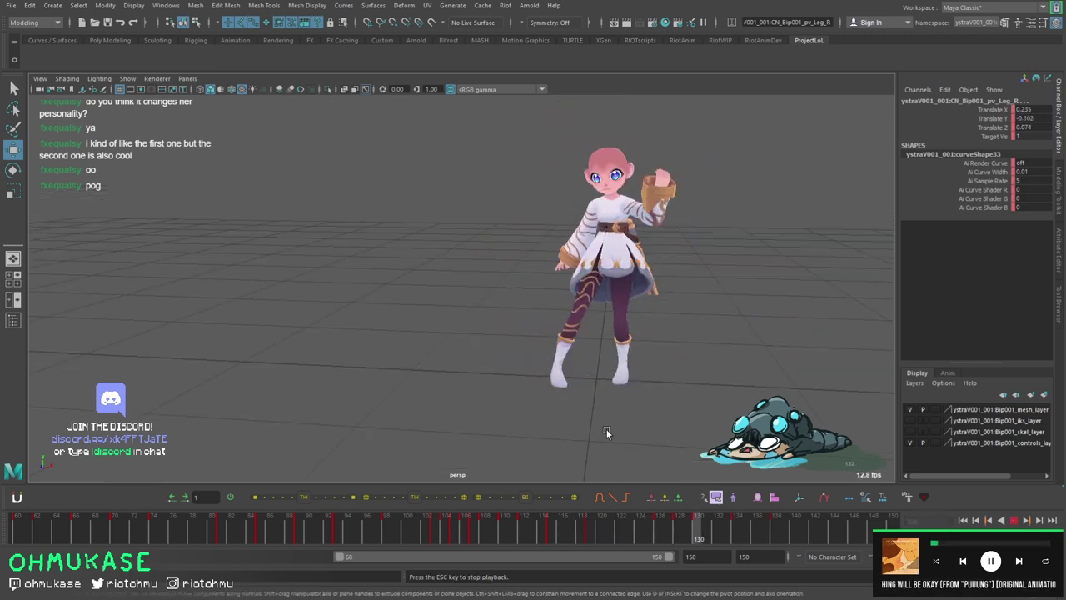
Undo the latest changes and scrub back to frame 124 to check the restored pose.
{"action": "key", "text": "ctrl+z"}
{"action": "key", "text": "ctrl+z"}
{"action": "key", "text": "ctrl+z"}
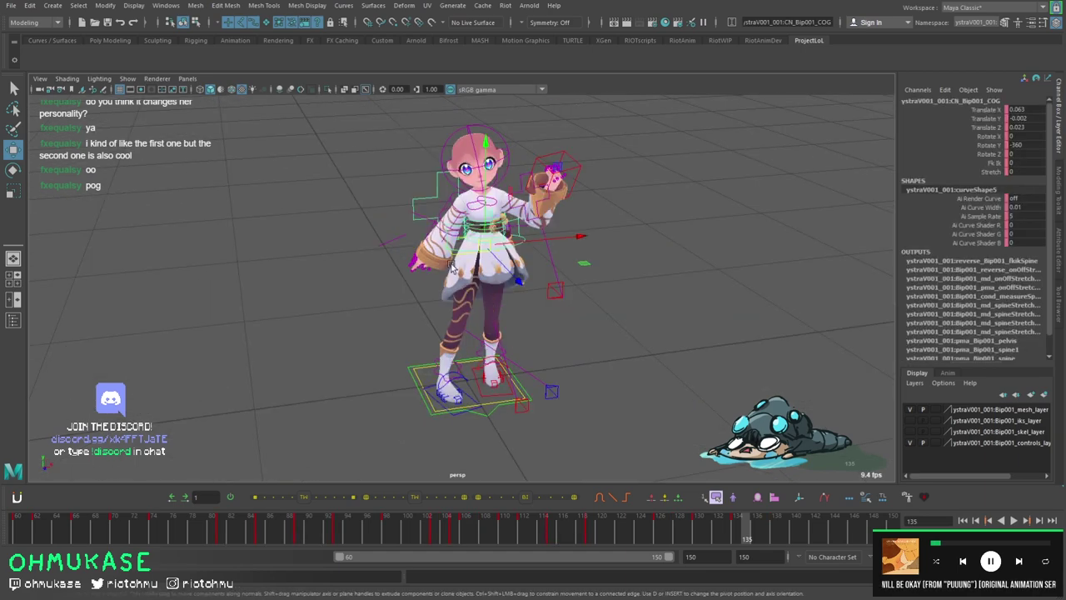
{"action": "left_click_drag", "start_coordinate": [563, 533], "coordinate": [638, 530]}
{"action": "key", "text": "ctrl+z"}
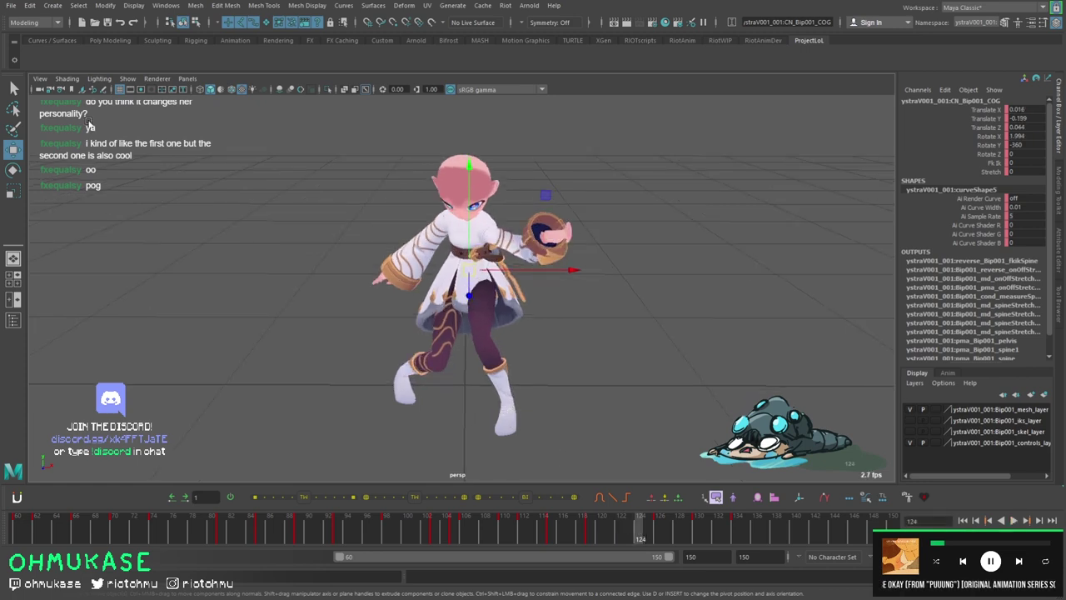
Isolate the COG control's Translate X curve in the Graph Editor and add keys at frames 122 and 124.
{"action": "key", "text": "shift+g"}
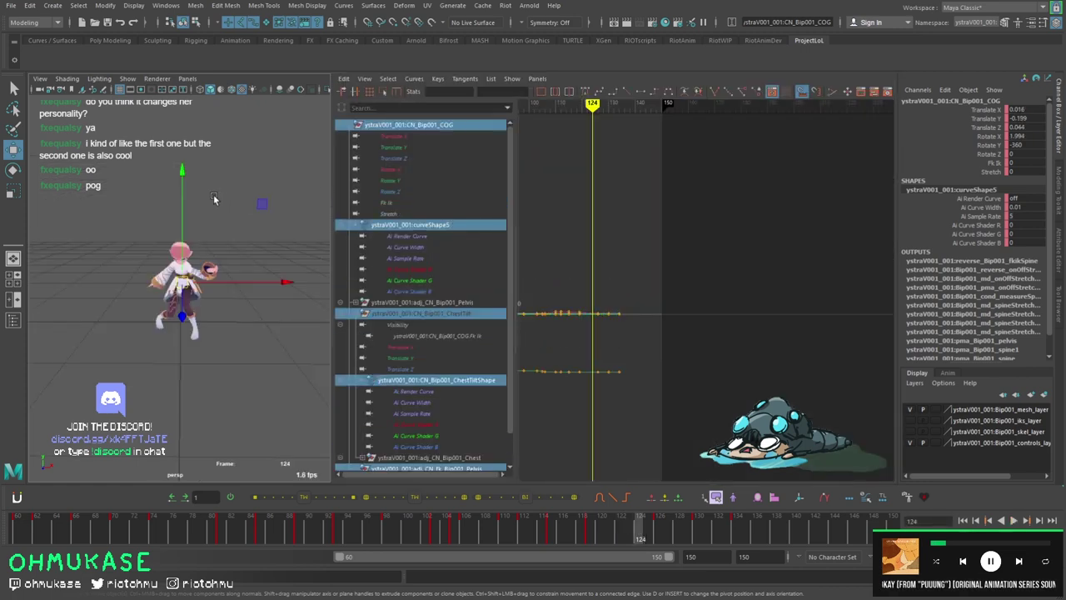
{"action": "left_click", "coordinate": [383, 148]}
{"action": "left_click", "coordinate": [390, 136]}
{"action": "key", "text": "f"}
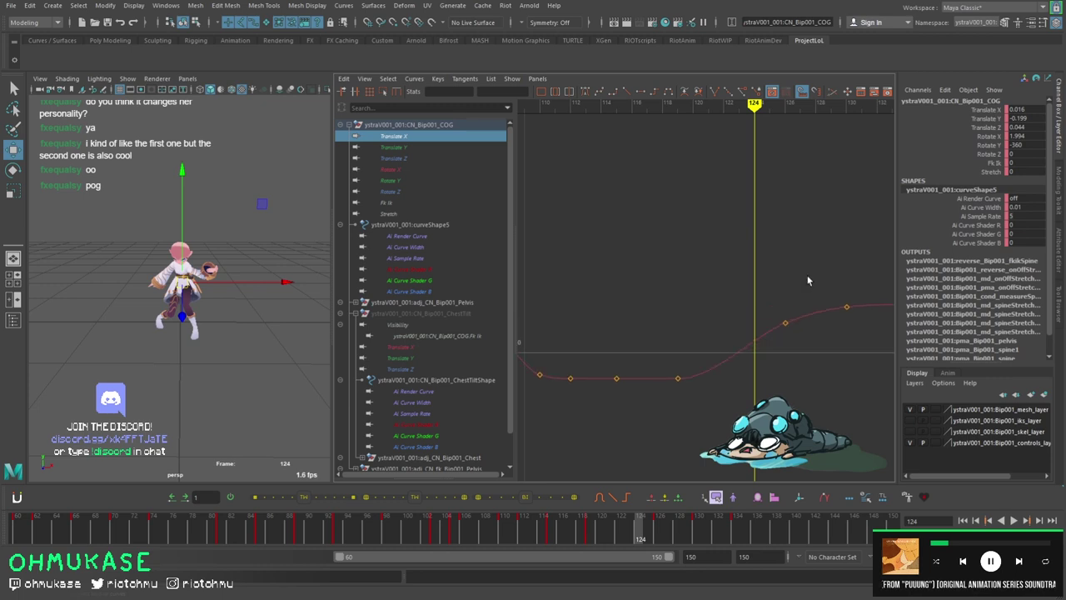
{"action": "key", "text": "alt+v"}
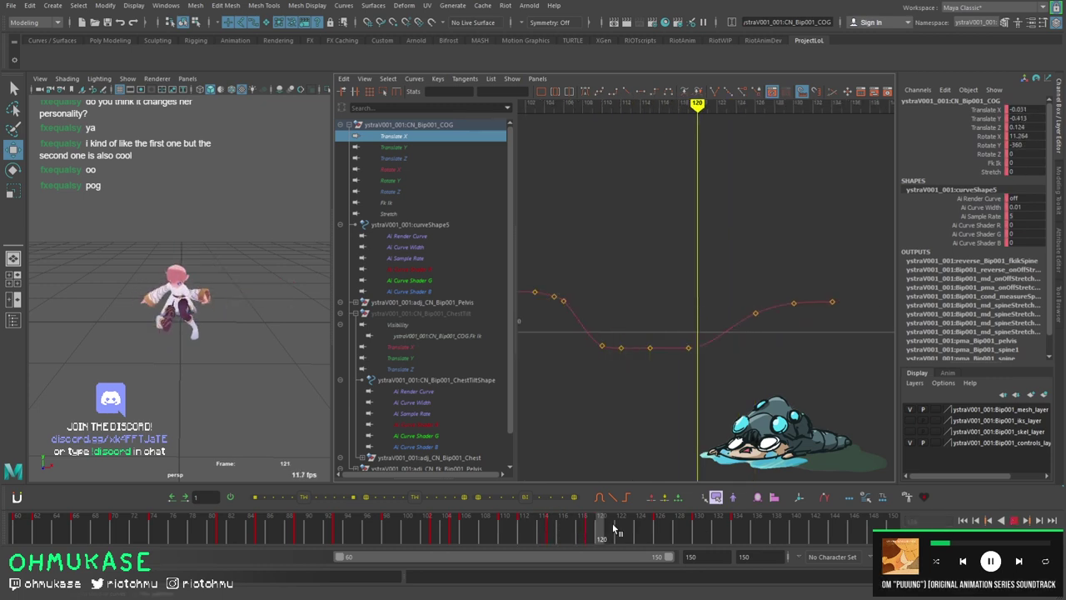
{"action": "left_click", "coordinate": [637, 526]}
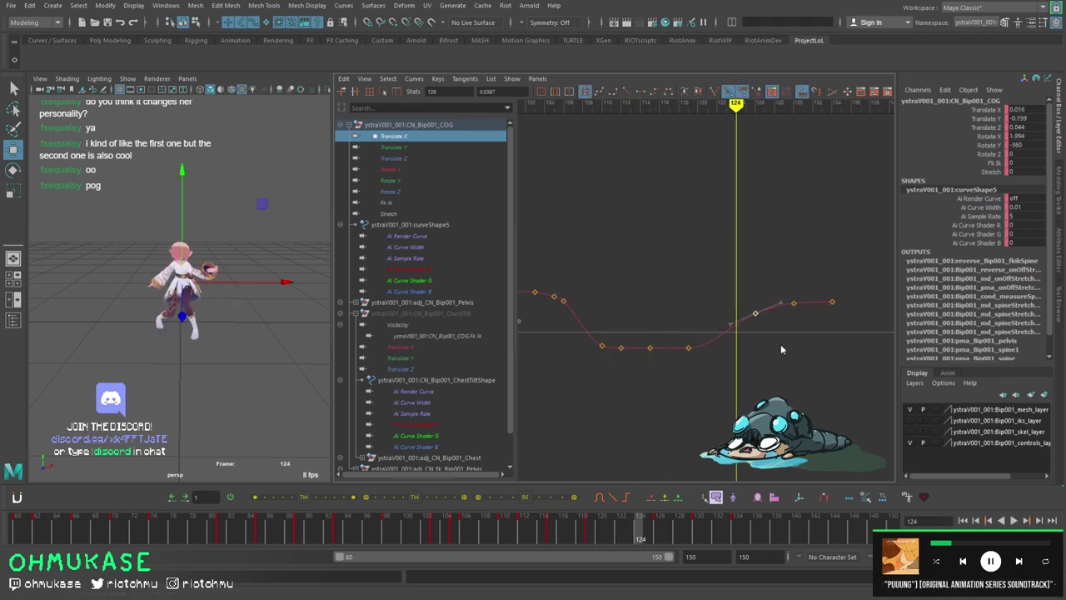
{"action": "key", "text": "alt+comma"}
{"action": "key", "text": "alt+comma"}
{"action": "key", "text": "alt+period"}
{"action": "key", "text": "alt+period"}
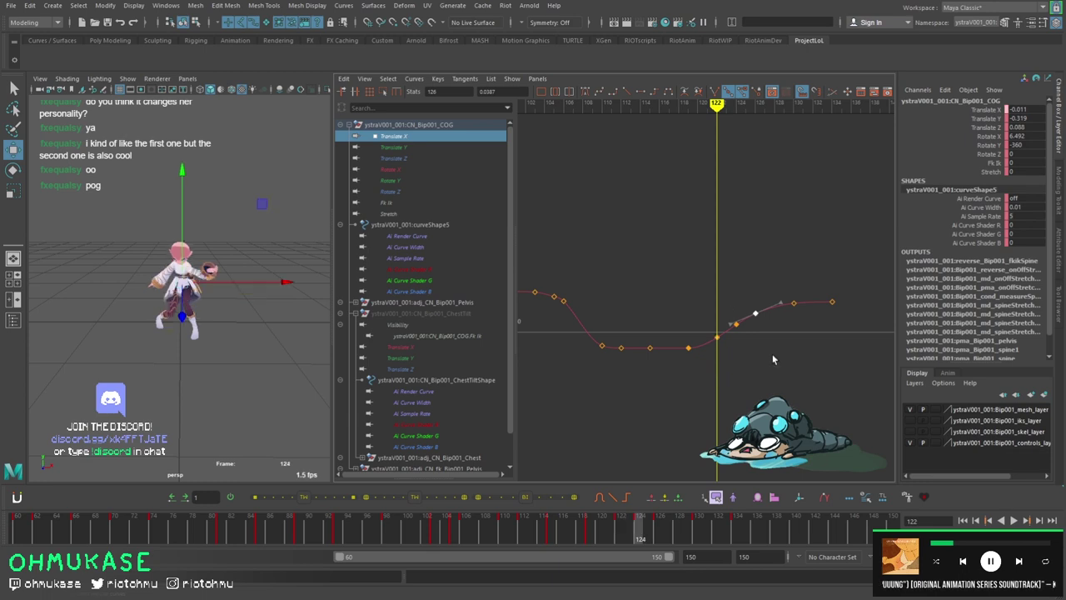
Pull the COG's Translate X keys down into a smooth dip, with -0.146 at frame 124 and -0.122 at frame 126.
{"action": "middle_click_drag", "start_coordinate": [763, 323], "coordinate": [758, 394]}
{"action": "left_click", "coordinate": [716, 337]}
{"action": "key", "text": "f"}
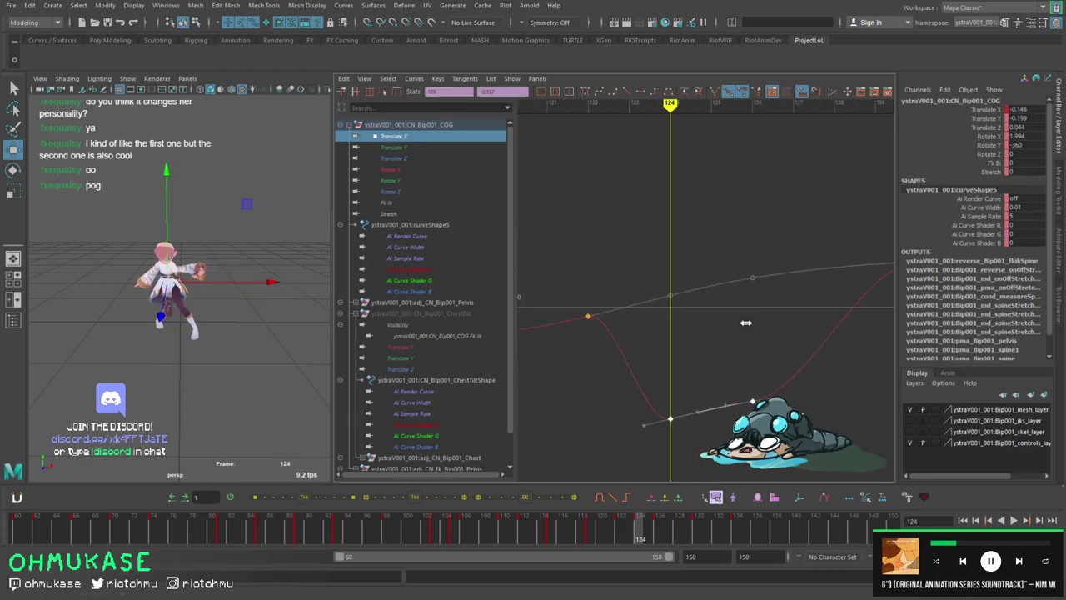
{"action": "scroll", "coordinate": [622, 331], "scroll_direction": "down", "scroll_amount": 3}
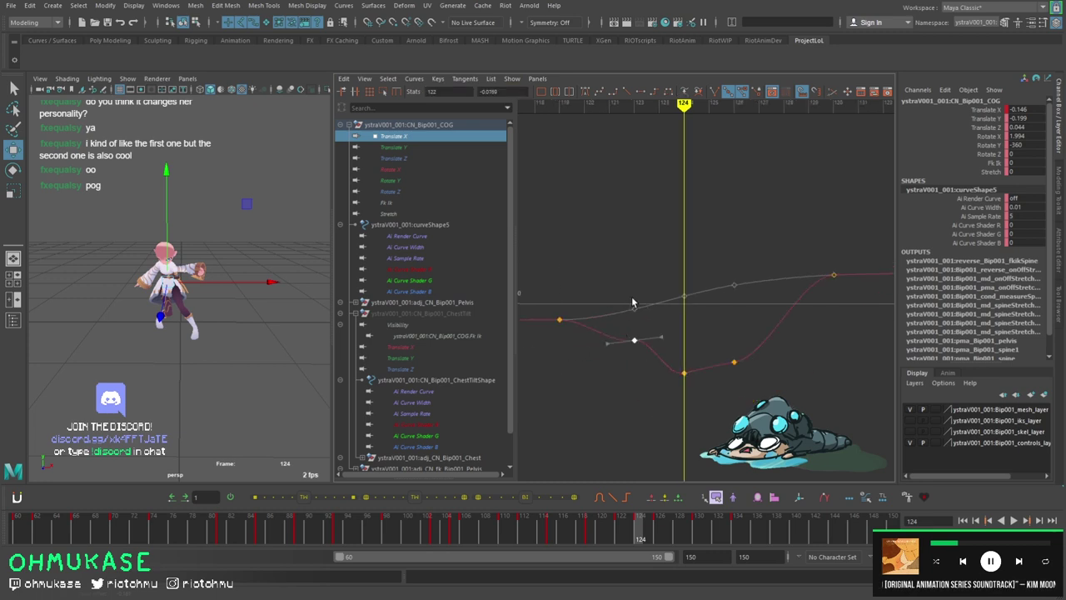
{"action": "left_click_drag", "start_coordinate": [658, 293], "coordinate": [733, 350]}
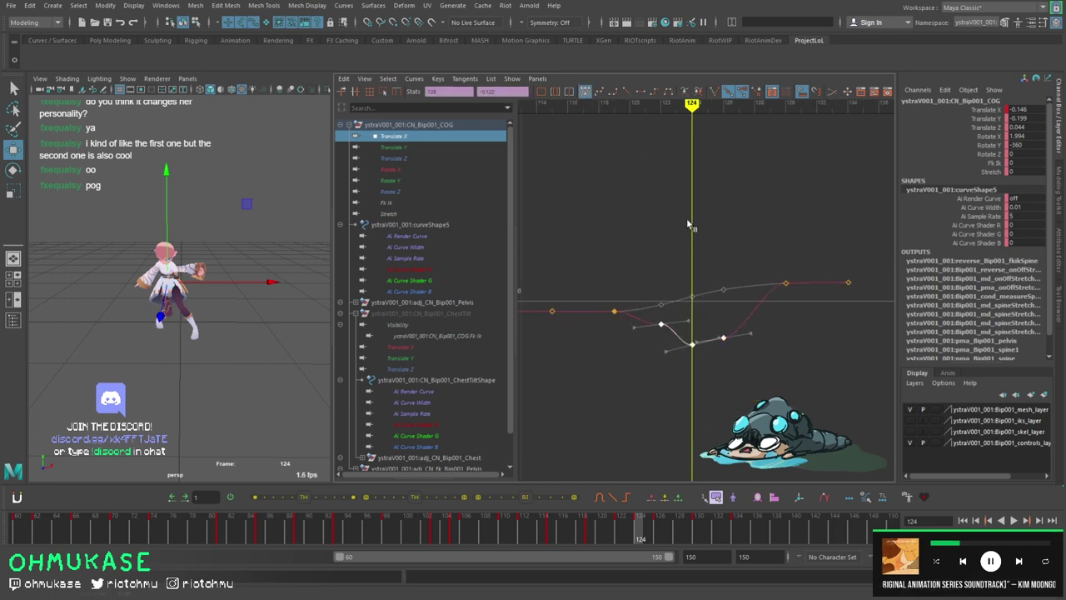
{"action": "left_click", "coordinate": [661, 324]}
{"action": "middle_click_drag", "start_coordinate": [661, 324], "coordinate": [633, 336]}
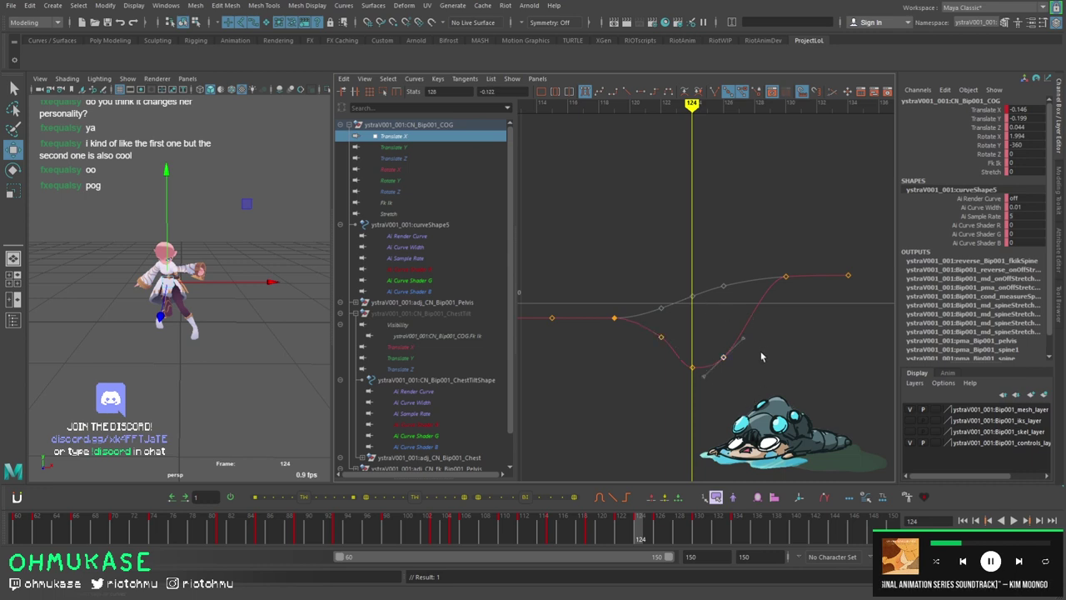
Hold the Translate X dip by lowering the keys at frames 126 and 130, and lower the frame 119 key to -0.0448.
{"action": "key", "text": "alt+period"}
{"action": "key", "text": "alt+period"}
{"action": "key", "text": "alt+period"}
{"action": "key", "text": "alt+period"}
{"action": "key", "text": "alt+period"}
{"action": "key", "text": "alt+period"}
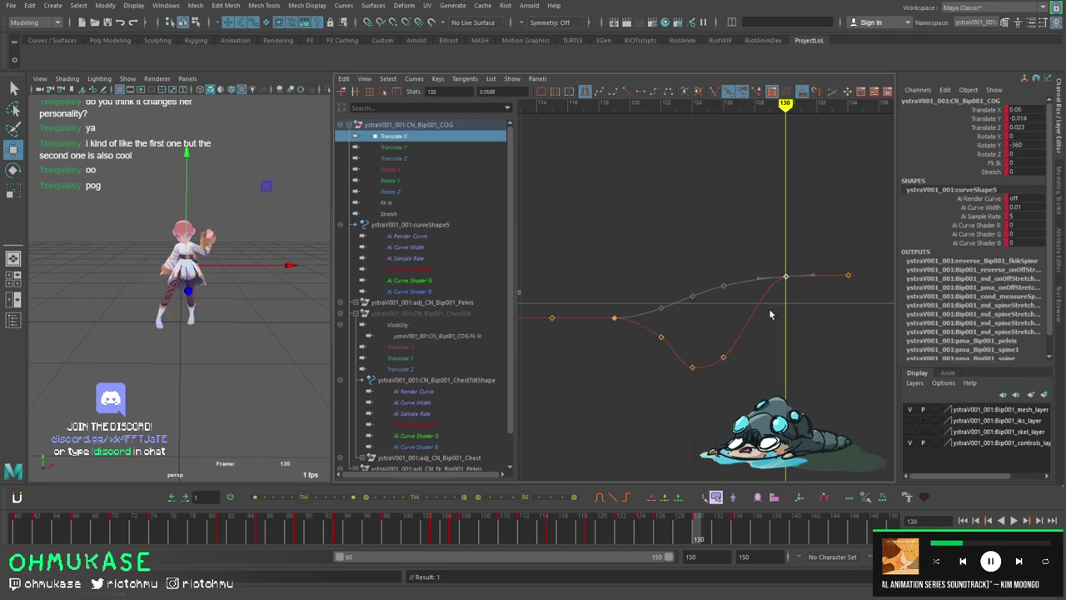
{"action": "left_click_drag", "start_coordinate": [722, 389], "coordinate": [728, 385]}
{"action": "middle_click_drag", "start_coordinate": [737, 381], "coordinate": [738, 404]}
{"action": "left_click_drag", "start_coordinate": [671, 532], "coordinate": [630, 531]}
{"action": "left_click_drag", "start_coordinate": [694, 317], "coordinate": [597, 342]}
{"action": "left_click_drag", "start_coordinate": [625, 309], "coordinate": [581, 347]}
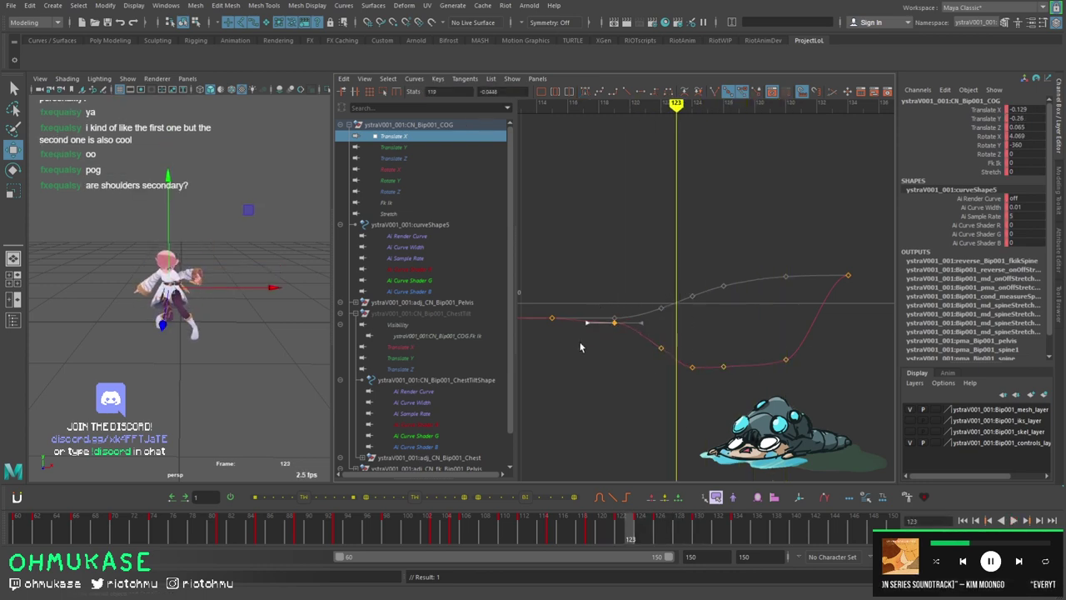
Raise the Translate X keys from frame 122 to 130 slightly, bringing frame 124 to -0.118.
{"action": "left_click_drag", "start_coordinate": [619, 533], "coordinate": [649, 521]}
{"action": "left_click_drag", "start_coordinate": [653, 323], "coordinate": [818, 409]}
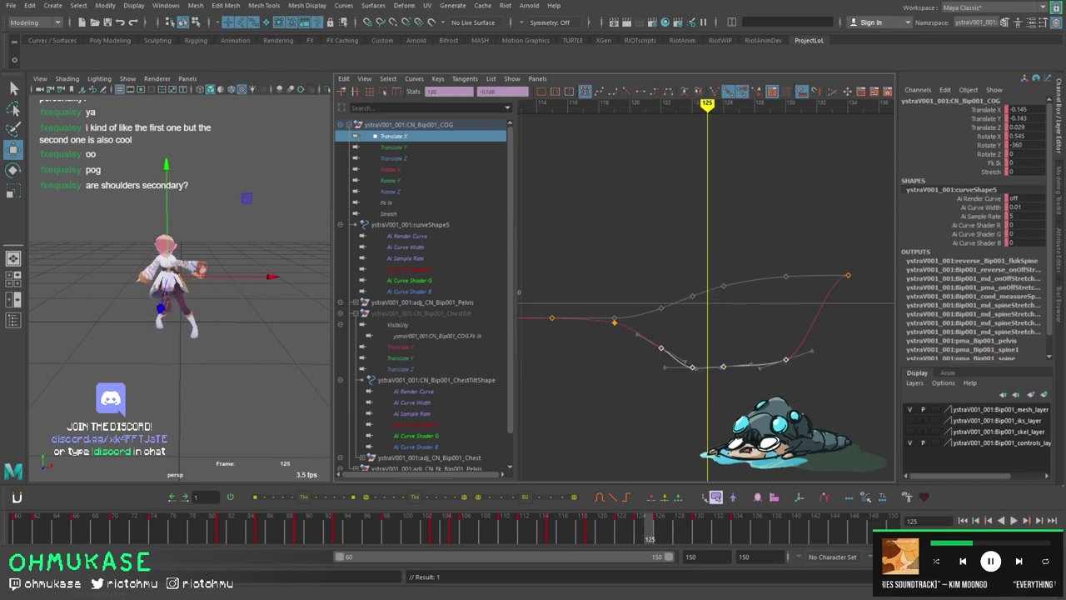
{"action": "middle_click_drag", "start_coordinate": [676, 393], "coordinate": [675, 383]}
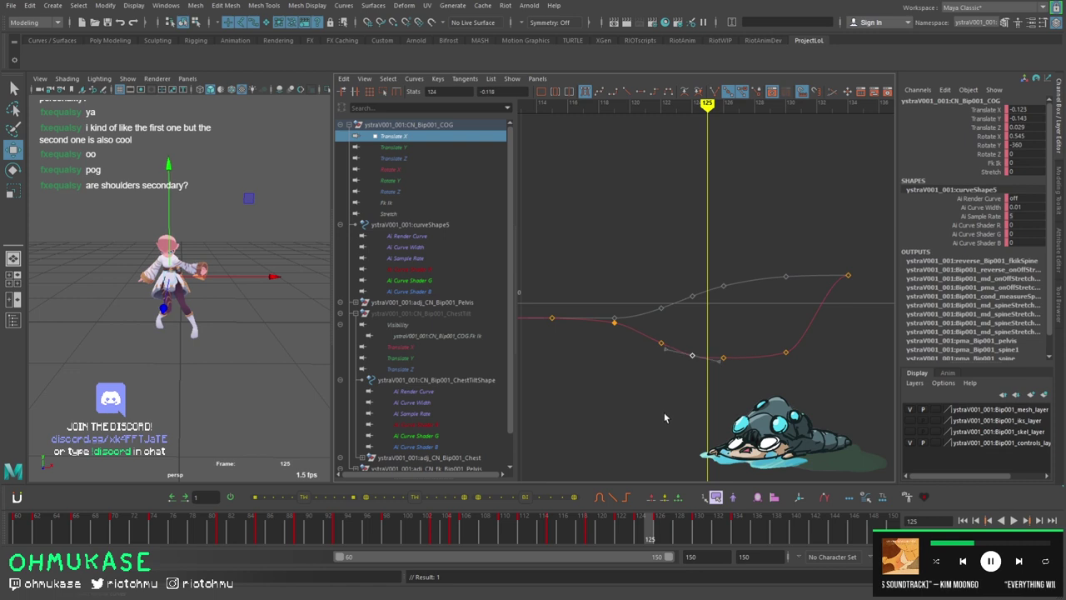
Key Translate X at frame 128, raise the frame 130 key to about -0.008, and hold 0.063 with a key at frame 140.
{"action": "left_click_drag", "start_coordinate": [646, 530], "coordinate": [680, 527]}
{"action": "left_click_drag", "start_coordinate": [735, 335], "coordinate": [757, 356]}
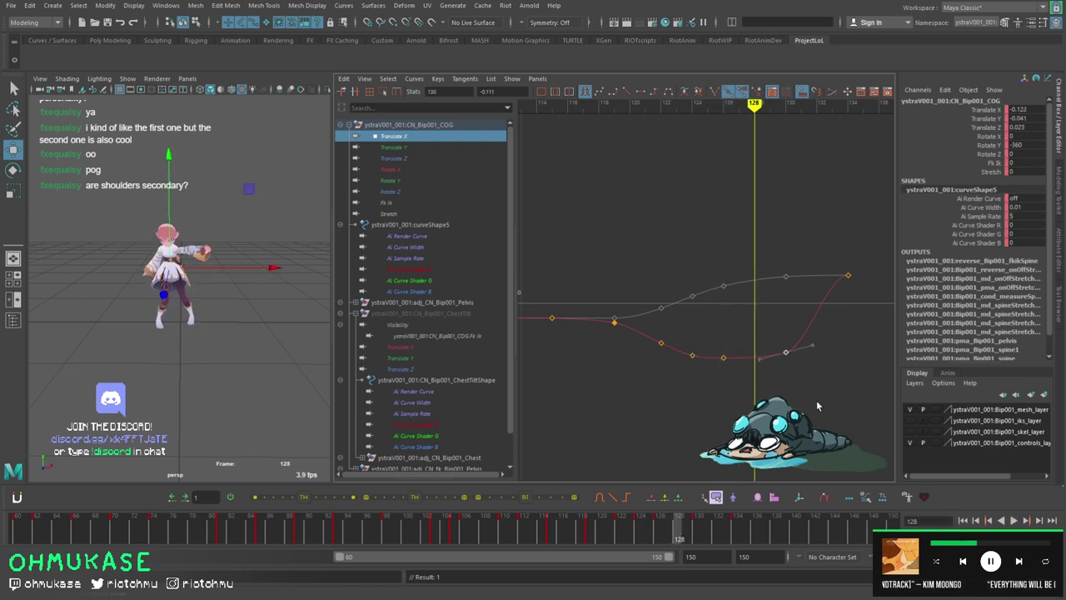
{"action": "key", "text": "s"}
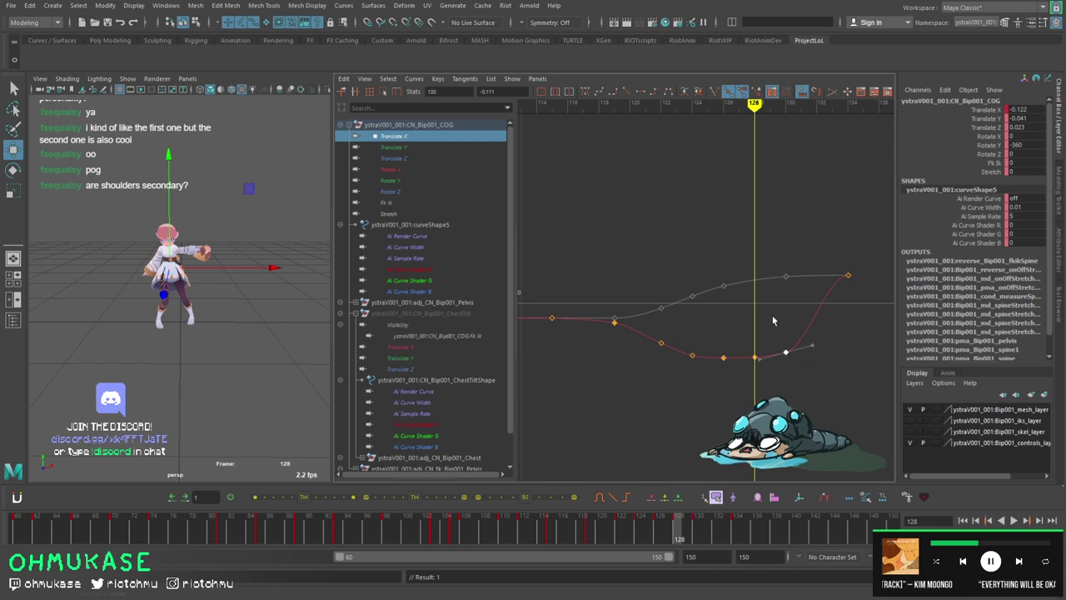
{"action": "middle_click_drag", "start_coordinate": [772, 320], "coordinate": [772, 275]}
{"action": "middle_click_drag", "start_coordinate": [811, 339], "coordinate": [647, 344], "text": "alt"}
{"action": "left_click", "coordinate": [708, 534]}
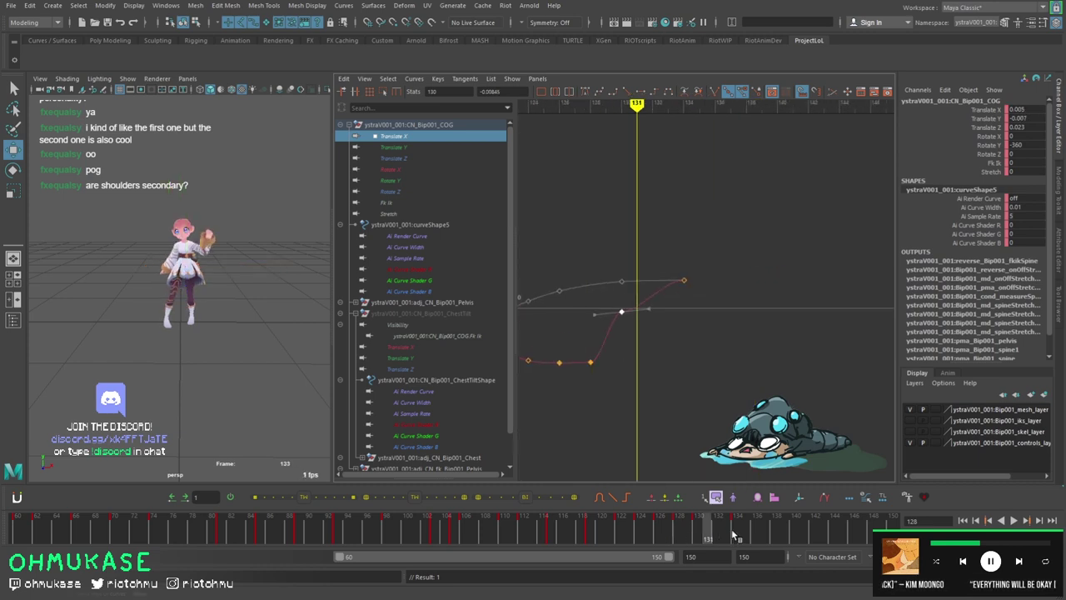
{"action": "left_click_drag", "start_coordinate": [733, 534], "coordinate": [793, 534]}
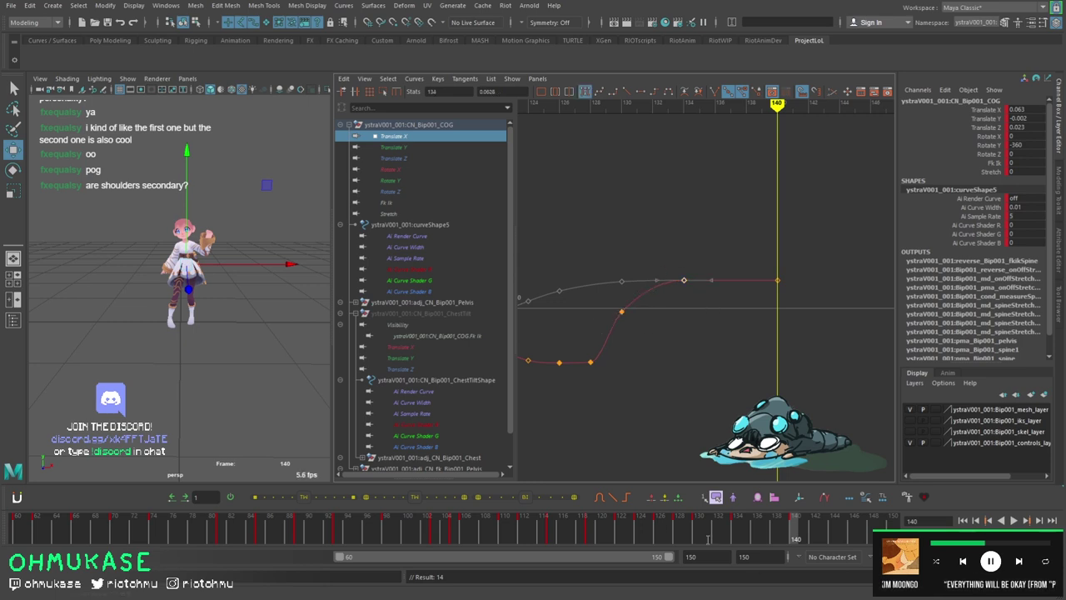
Play back the landing and scrub to frame 126 to check the COG's sideways weight shift.
{"action": "key", "text": "alt+v"}
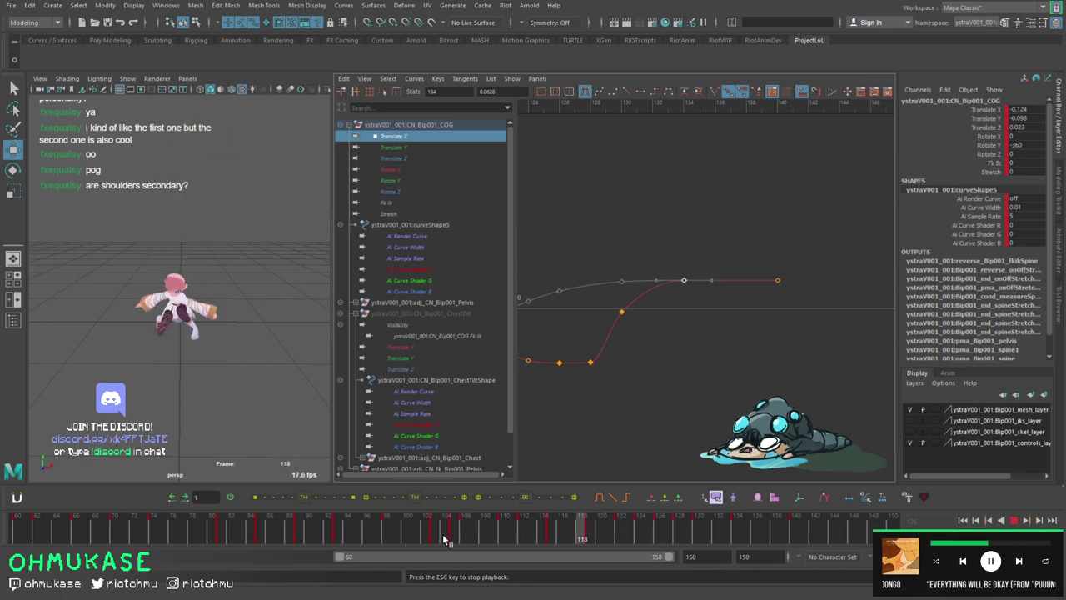
{"action": "key", "text": "Escape"}
{"action": "scroll", "coordinate": [223, 360], "scroll_direction": "up", "scroll_amount": 3}
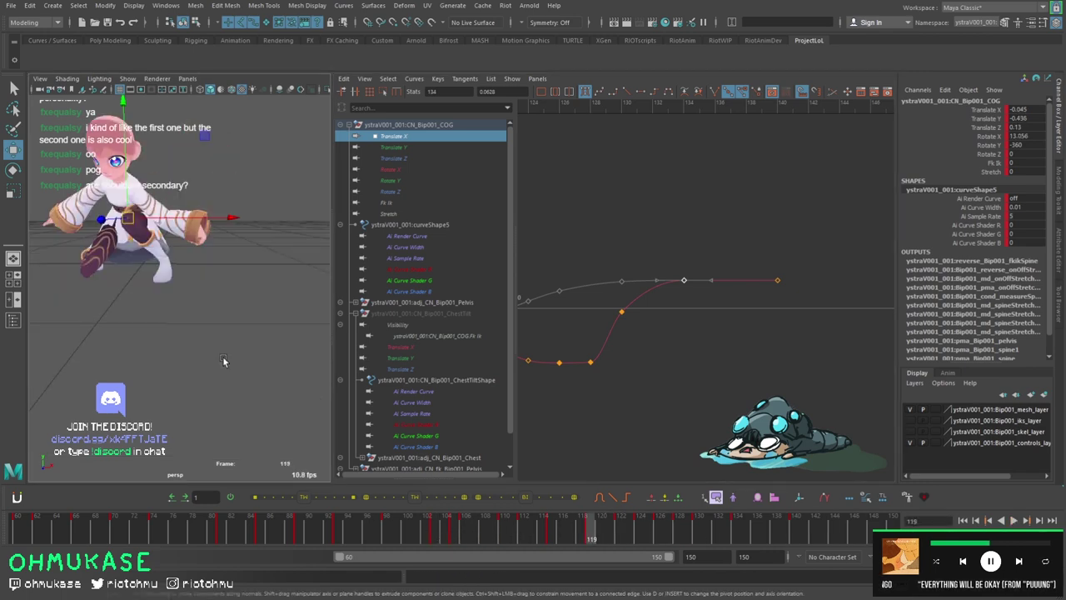
{"action": "key", "text": "alt+v"}
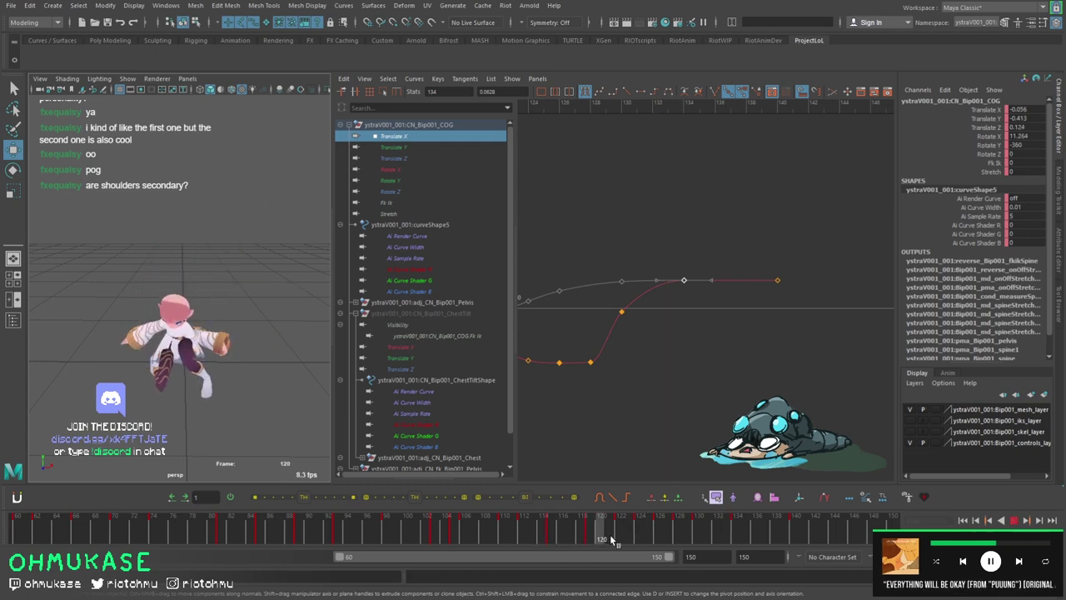
{"action": "left_click_drag", "start_coordinate": [609, 538], "coordinate": [658, 535]}
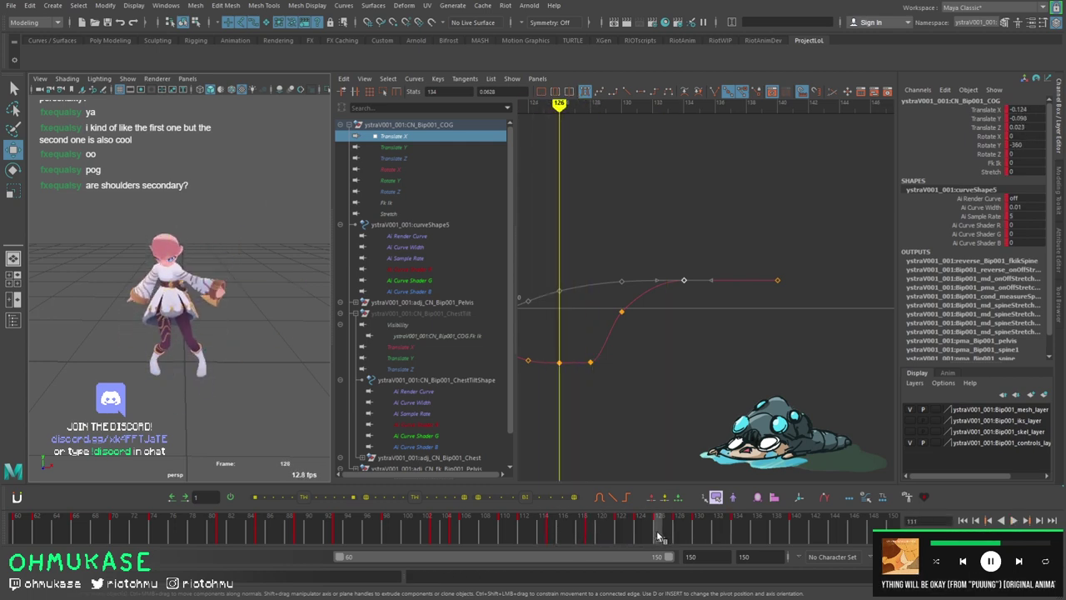
Select all rig controls and stretch the ending settle, moving the frame 128 keys to 132 and the frame 134 keys to 139.
{"action": "left_click", "coordinate": [242, 237]}
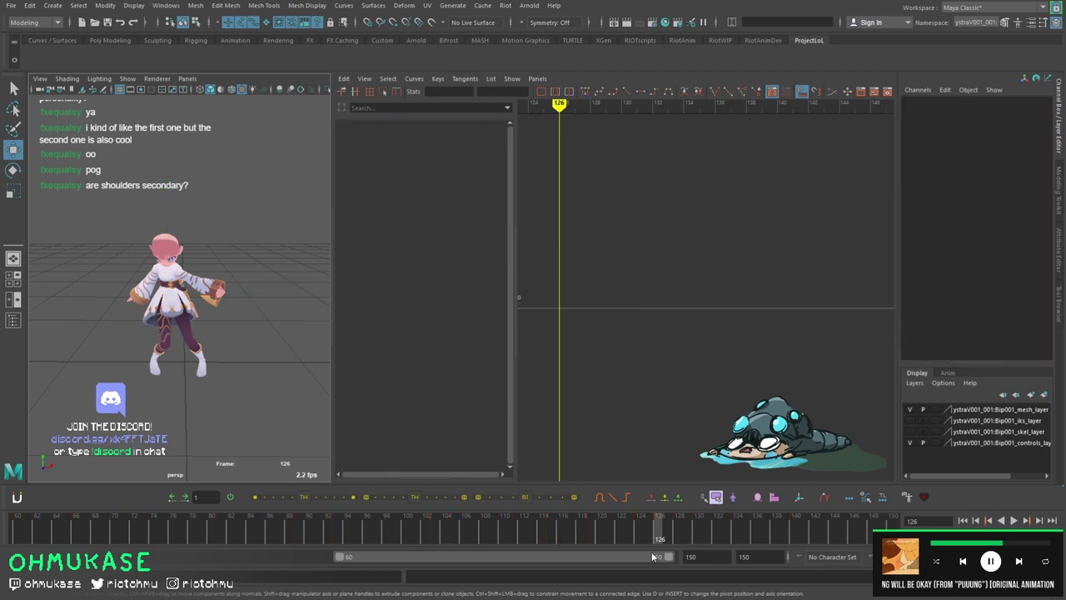
{"action": "key", "text": "ctrl+shift+a"}
{"action": "key", "text": "alt+v"}
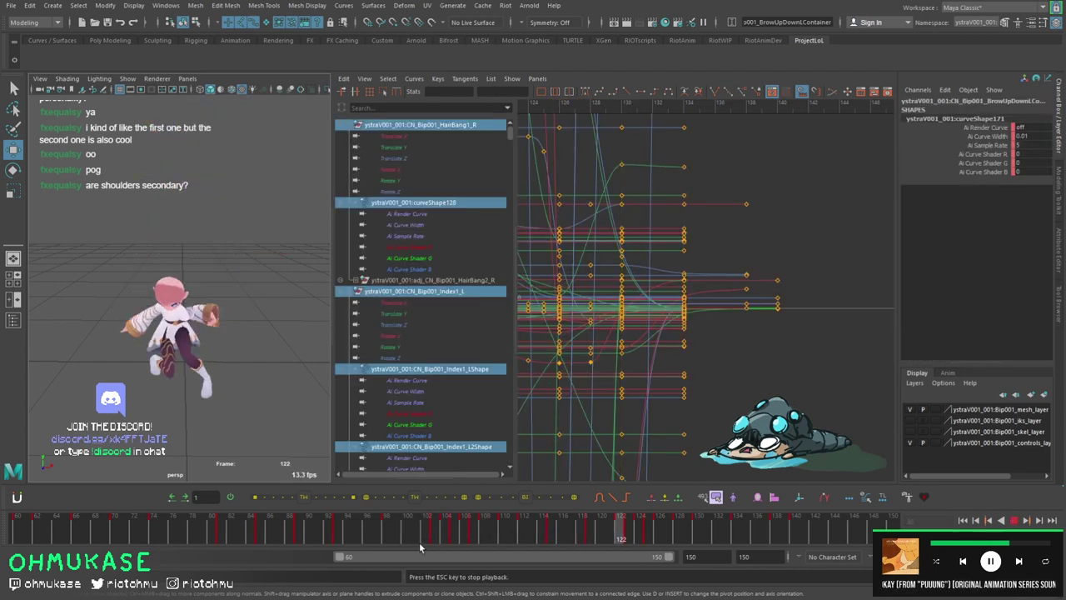
{"action": "key", "text": "alt+v"}
{"action": "key", "text": "alt+v"}
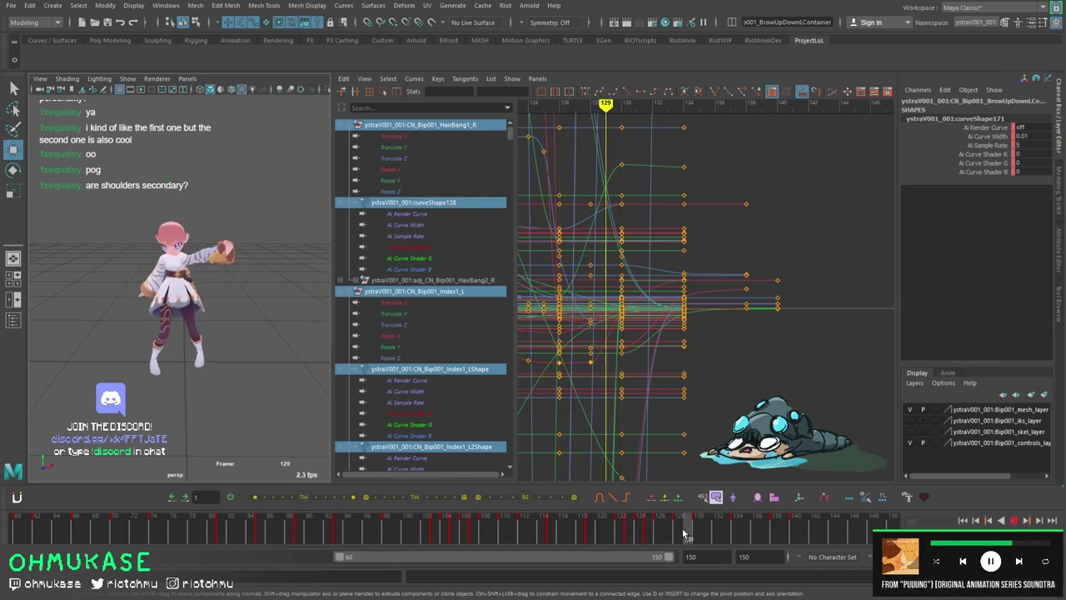
{"action": "left_click_drag", "start_coordinate": [673, 528], "coordinate": [798, 536], "text": "shift"}
{"action": "key", "text": "alt+v"}
{"action": "key", "text": "alt+v"}
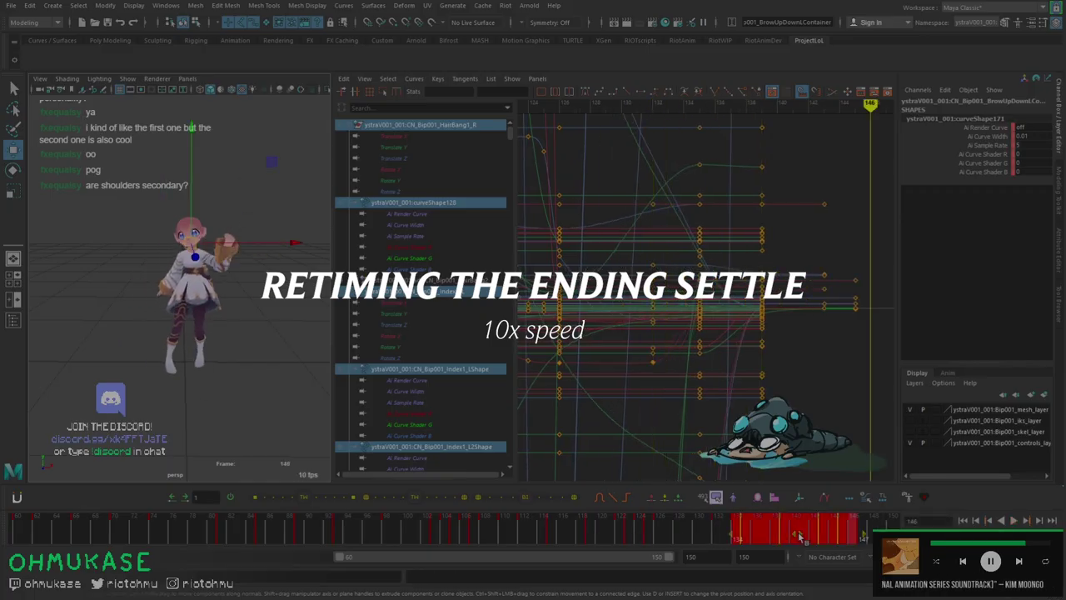
Select the COG control and ease the end of its Translate X curve, setting the frame 142 key to 0.033.
{"action": "left_click", "coordinate": [183, 266]}
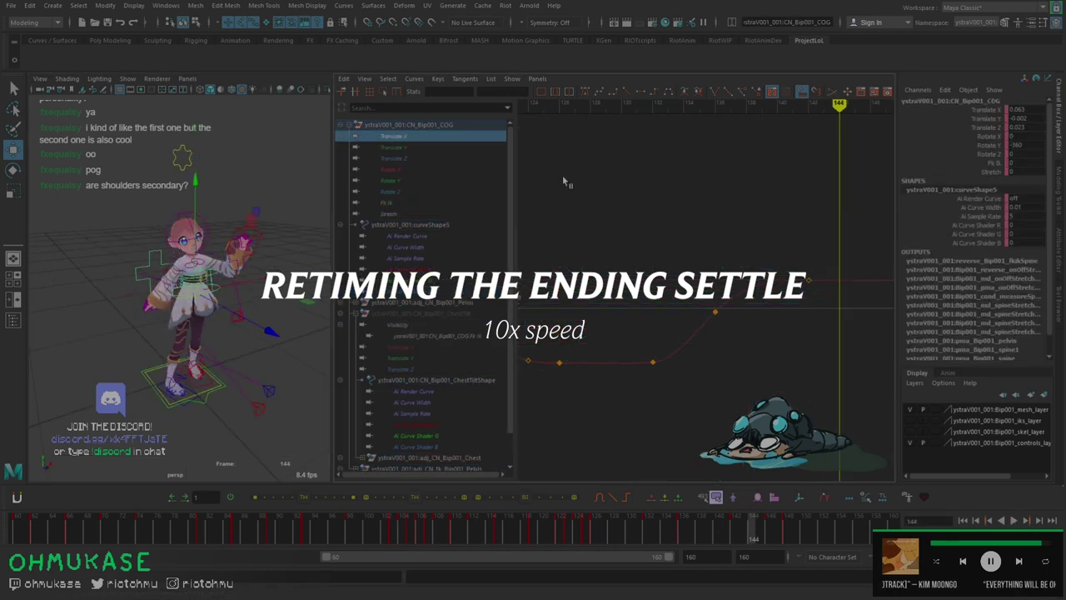
{"action": "left_click_drag", "start_coordinate": [563, 182], "coordinate": [797, 271]}
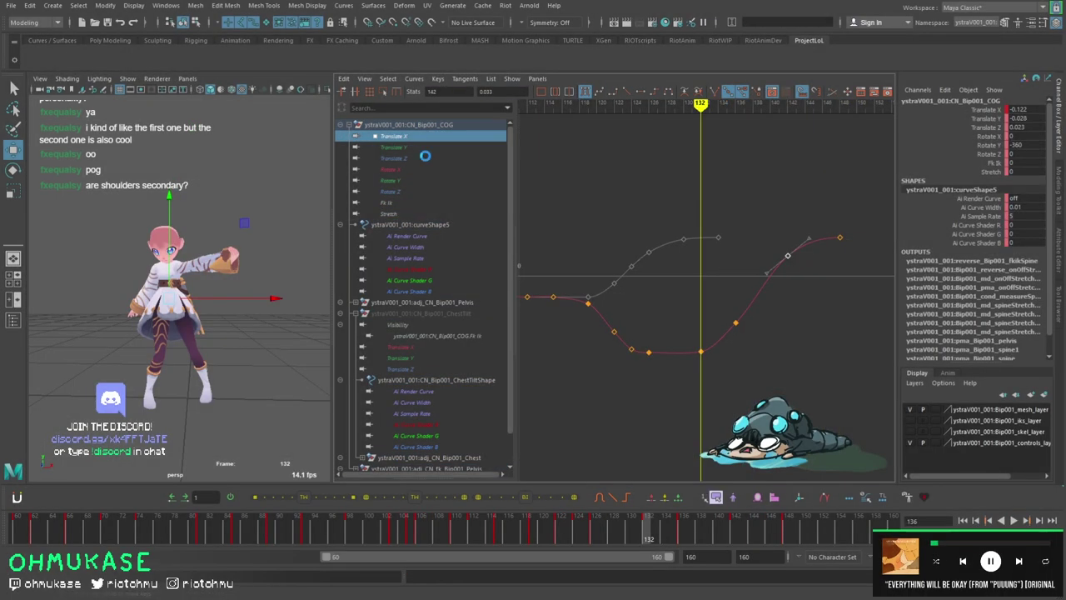
Isolate the COG's Translate Y curve, add a key at frame 131 and raise it to 0.063 as an overshoot.
{"action": "left_click", "coordinate": [392, 147]}
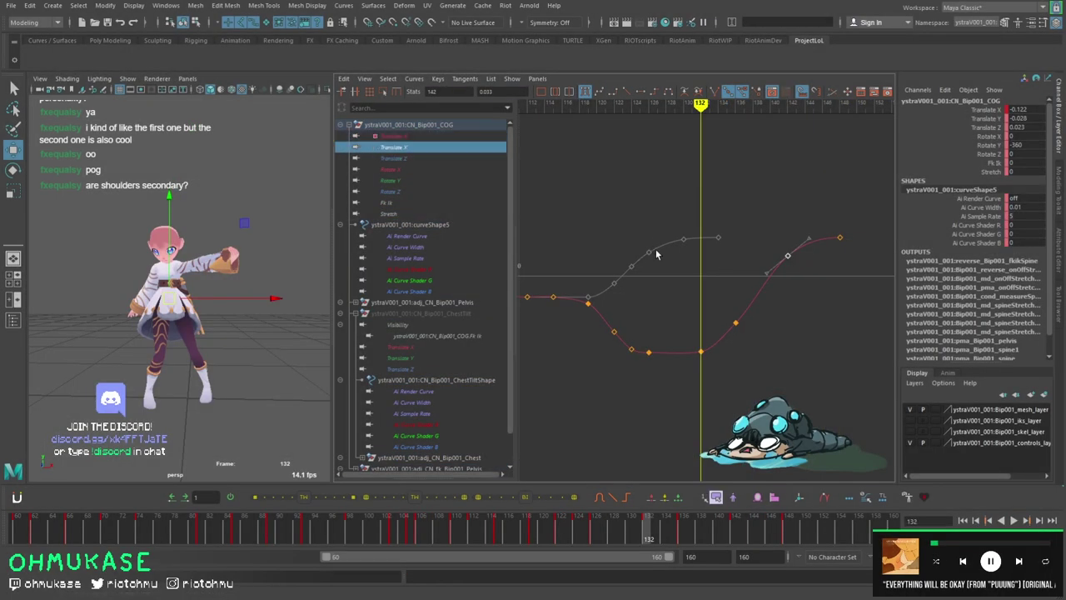
{"action": "key", "text": "f"}
{"action": "scroll", "coordinate": [676, 190], "scroll_direction": "up", "scroll_amount": 3}
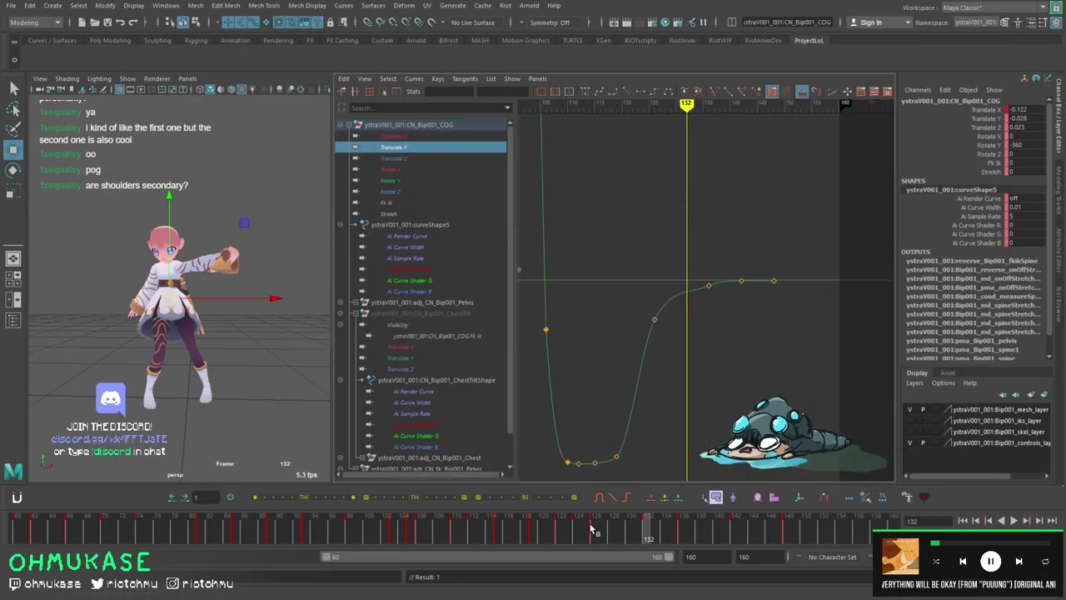
{"action": "left_click_drag", "start_coordinate": [593, 532], "coordinate": [639, 540]}
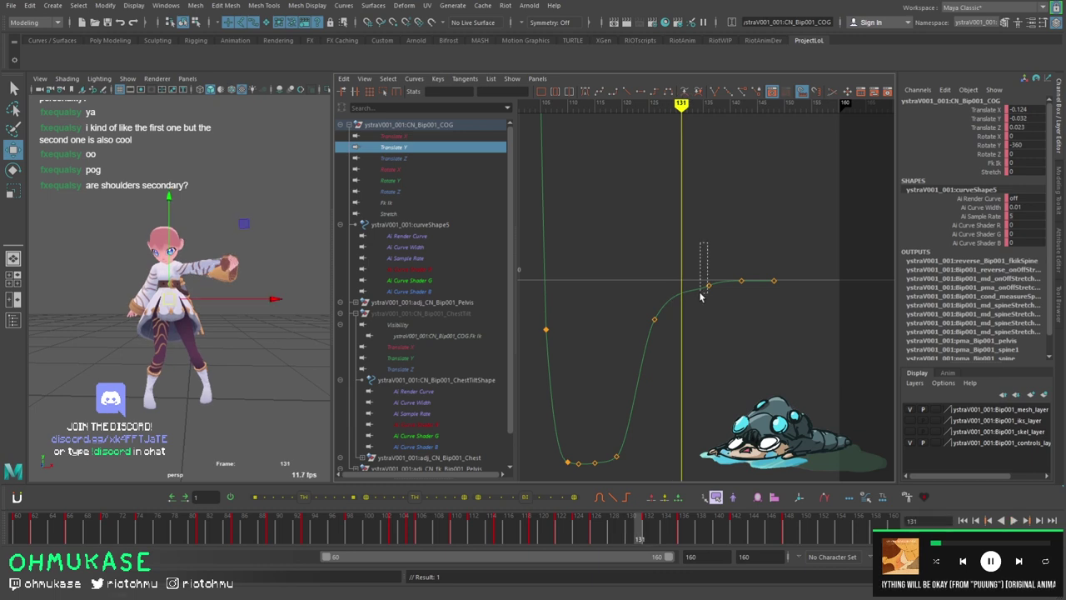
{"action": "left_click_drag", "start_coordinate": [699, 291], "coordinate": [708, 289]}
{"action": "scroll", "coordinate": [708, 289], "scroll_direction": "up", "scroll_amount": 2}
{"action": "left_click_drag", "start_coordinate": [723, 231], "coordinate": [698, 300]}
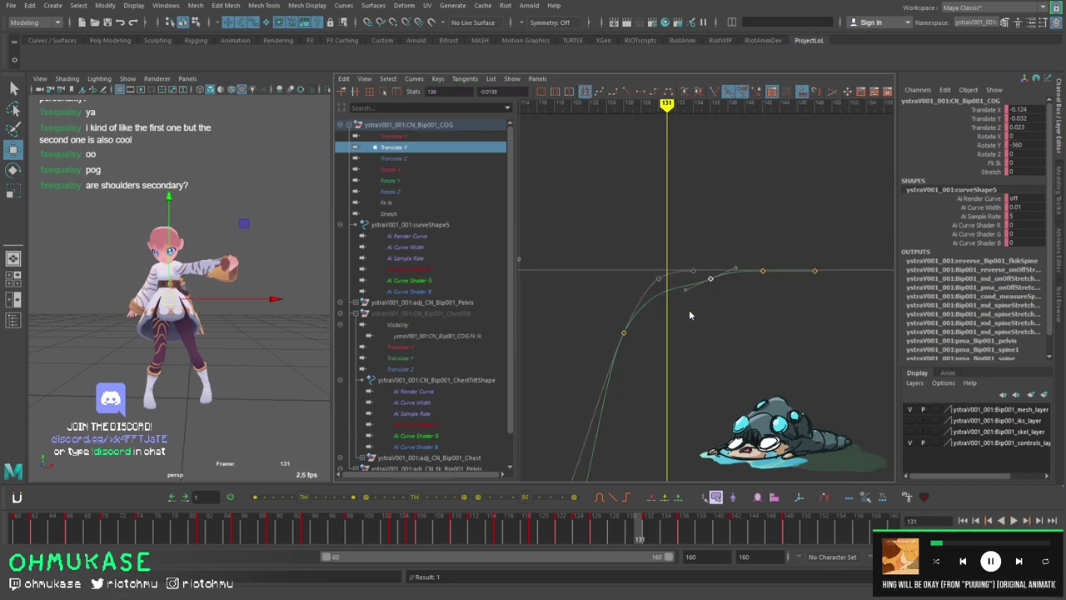
{"action": "mouse_move", "coordinate": [661, 258]}
{"action": "middle_mouse_down"}
{"action": "mouse_move", "coordinate": [664, 233]}
{"action": "mouse_move", "coordinate": [660, 243]}
{"action": "middle_mouse_up"}
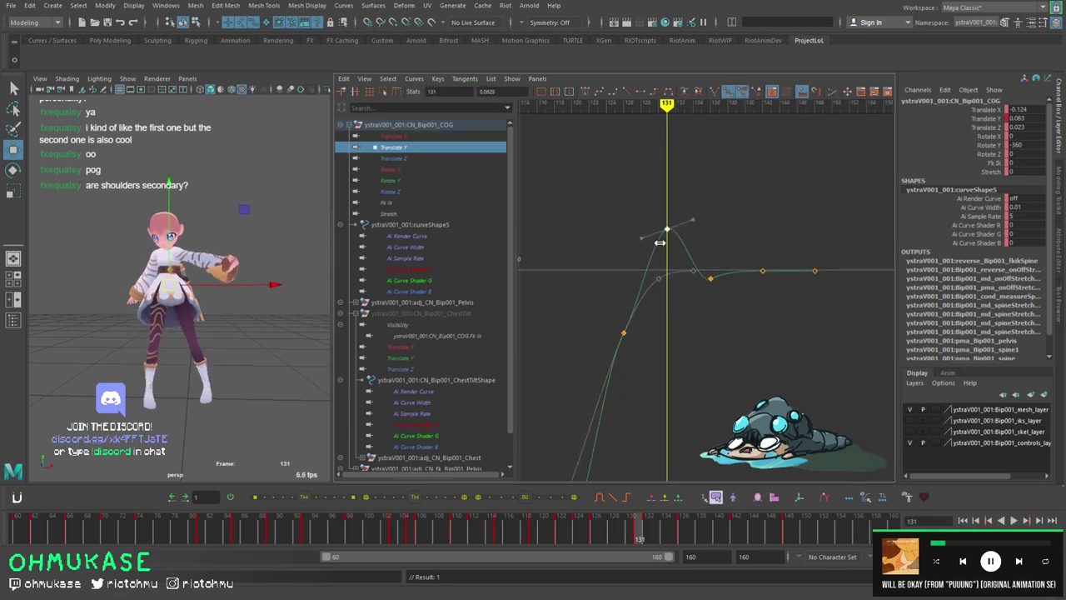
Shape the Translate Y settle with a rounded overshoot peaking at frame 134 and a dip to -0.054 at frame 140.
{"action": "mouse_move", "coordinate": [660, 242]}
{"action": "left_mouse_down"}
{"action": "mouse_move", "coordinate": [686, 227]}
{"action": "mouse_move", "coordinate": [737, 237]}
{"action": "mouse_move", "coordinate": [707, 282]}
{"action": "left_mouse_up"}
{"action": "left_click", "coordinate": [688, 217]}
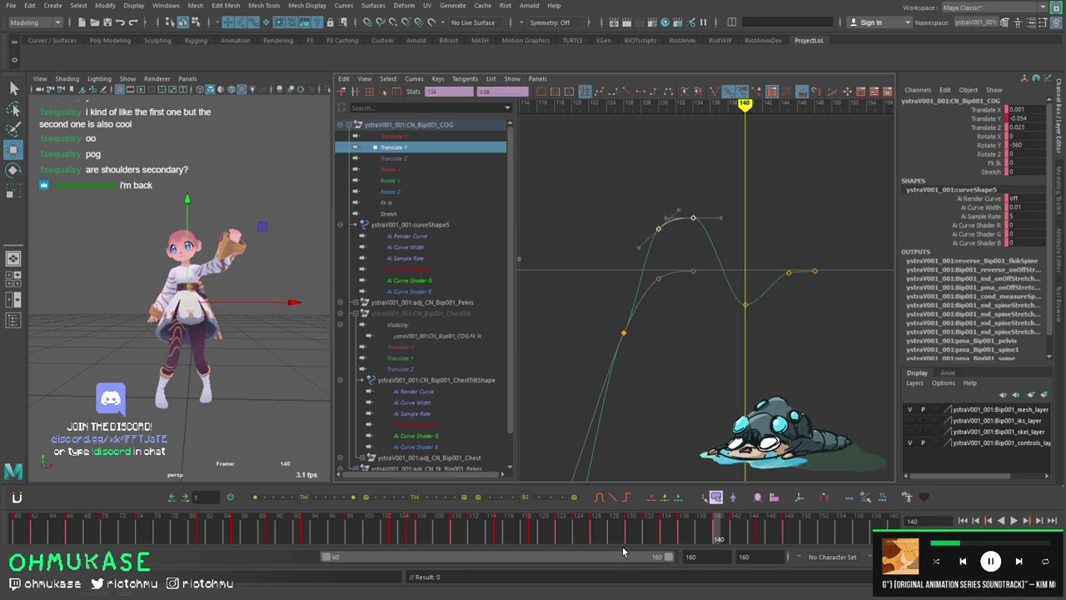
{"action": "key", "text": "alt+v"}
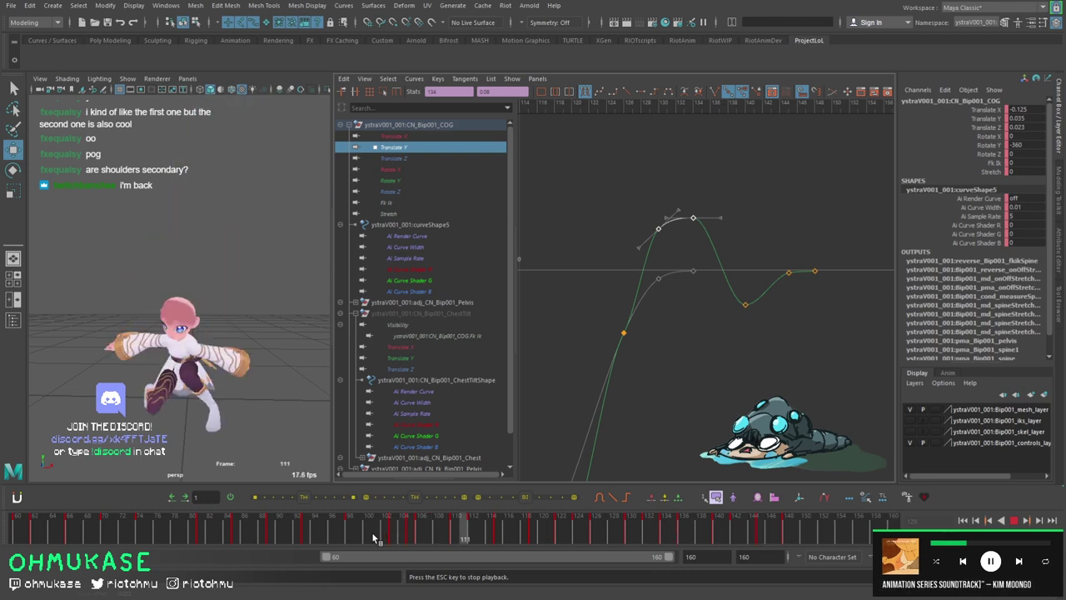
{"action": "key", "text": "Escape"}
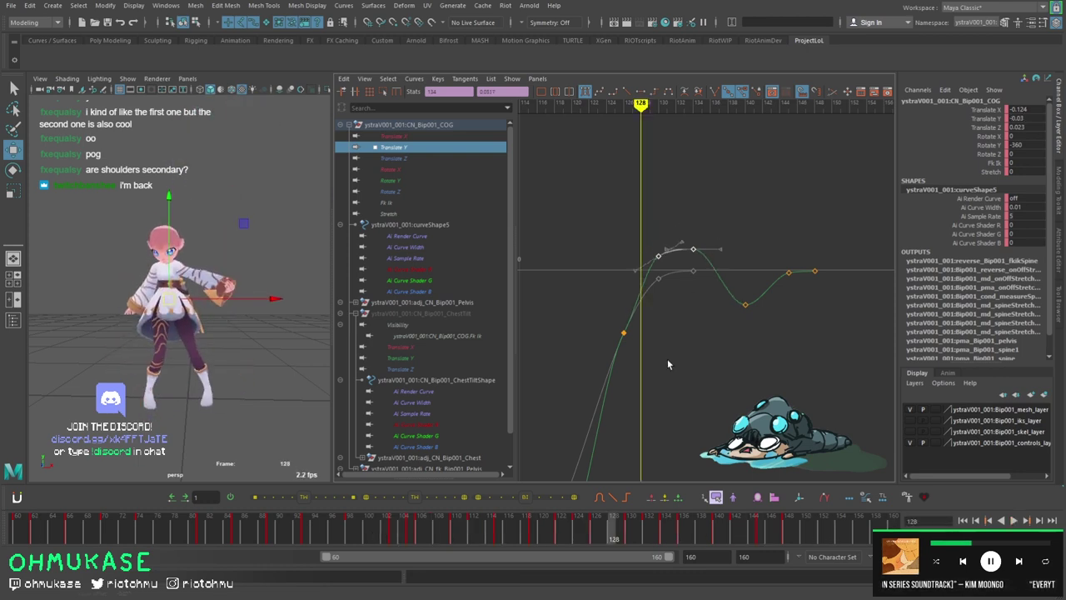
Raise the COG's Translate Y key at frame 126 and the dip at frame 140 to -0.037, and play back the settle.
{"action": "left_click_drag", "start_coordinate": [660, 360], "coordinate": [606, 308]}
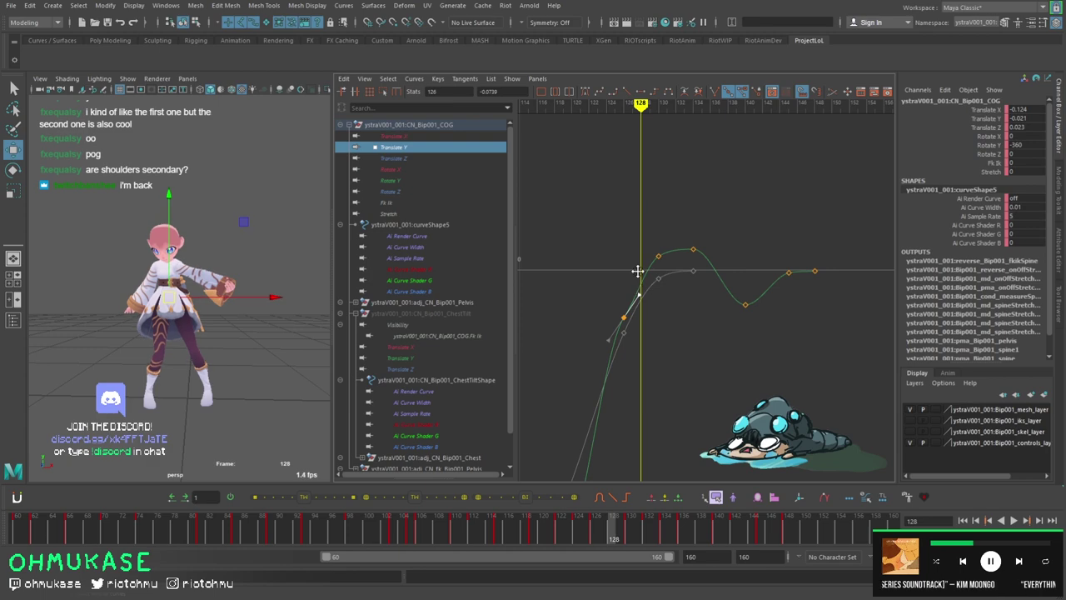
{"action": "key", "text": "alt+v"}
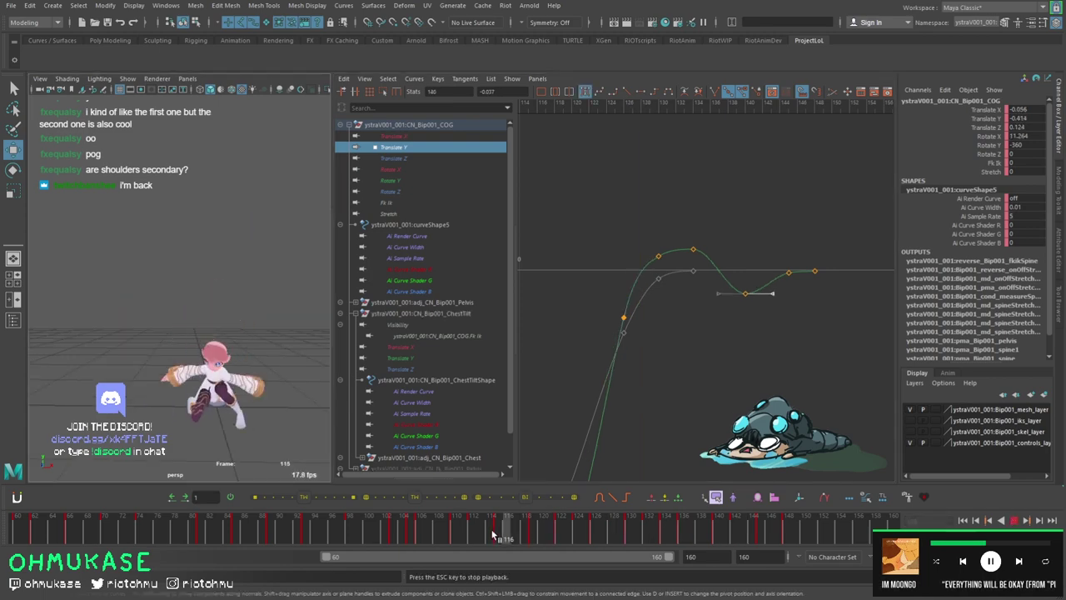
{"action": "key", "text": "Escape"}
Select the left foot IK control and lower its Translate X key at frame 125 to -0.034.
{"action": "scroll", "coordinate": [240, 391], "scroll_direction": "up", "scroll_amount": 5}
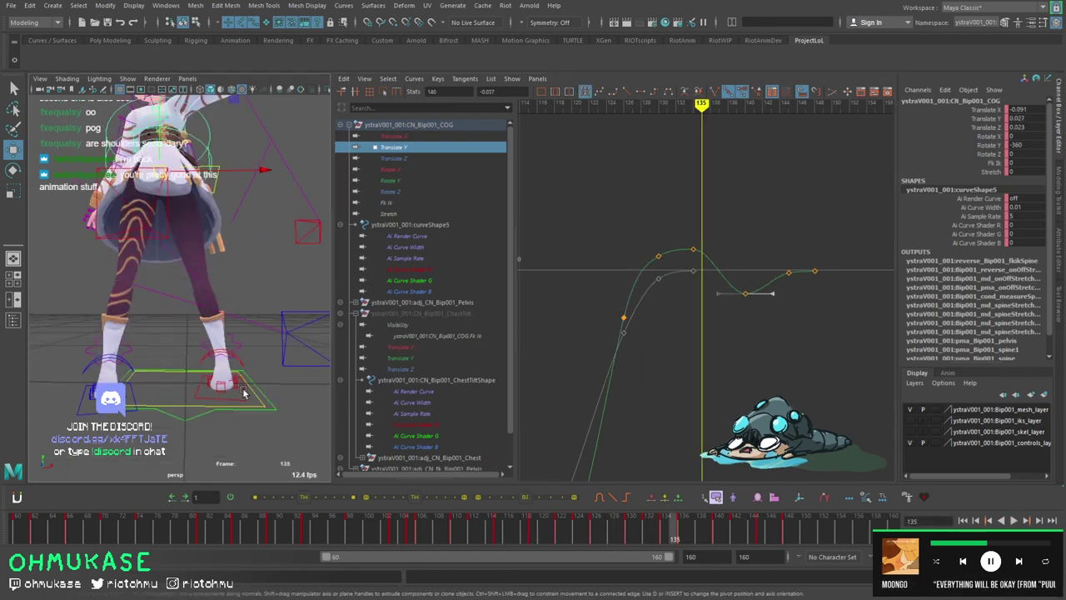
{"action": "left_click", "coordinate": [244, 393]}
{"action": "middle_click_drag", "start_coordinate": [722, 282], "coordinate": [669, 204], "text": "alt"}
{"action": "scroll", "coordinate": [221, 354], "scroll_direction": "up", "scroll_amount": 6}
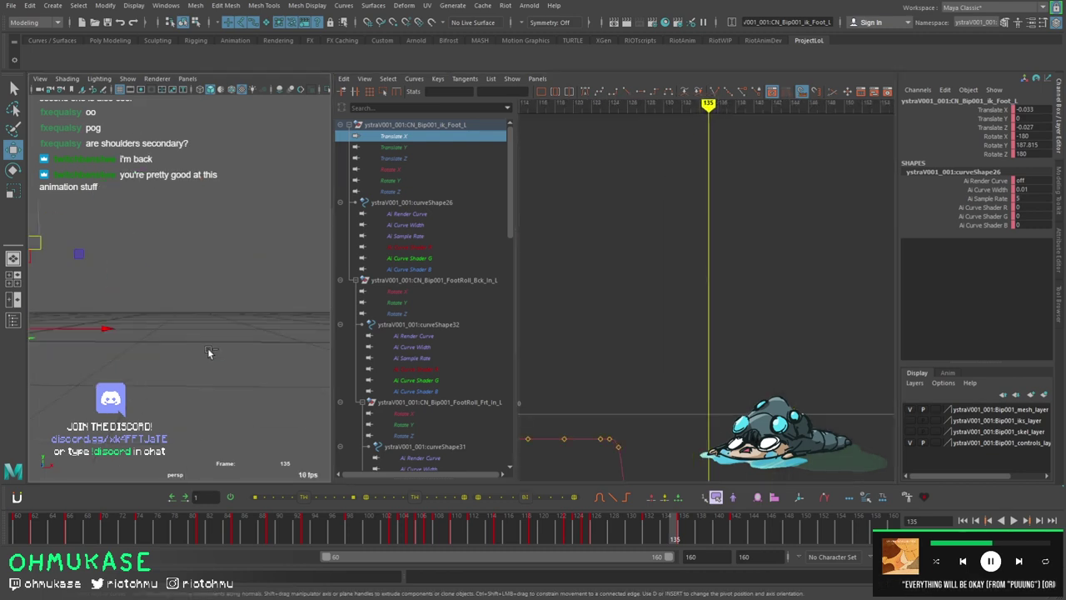
{"action": "left_click_drag", "start_coordinate": [541, 531], "coordinate": [575, 515]}
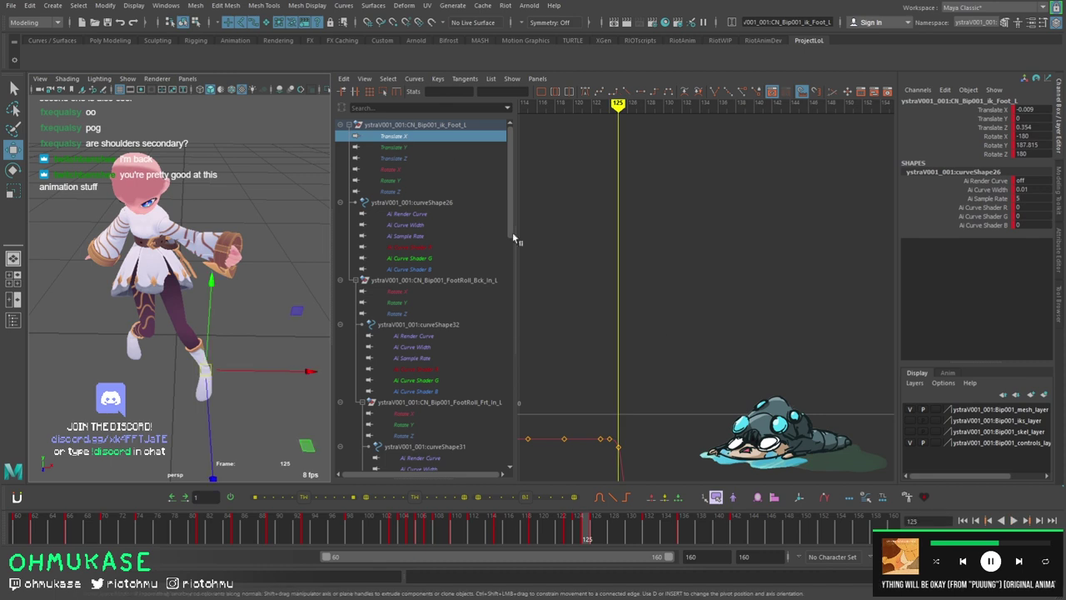
{"action": "right_click_drag", "start_coordinate": [645, 331], "coordinate": [714, 303], "text": "alt"}
{"action": "middle_click_drag", "start_coordinate": [714, 302], "coordinate": [661, 299], "text": "alt"}
{"action": "left_click_drag", "start_coordinate": [620, 334], "coordinate": [644, 379]}
{"action": "middle_click_drag", "start_coordinate": [643, 379], "coordinate": [542, 365], "text": "alt"}
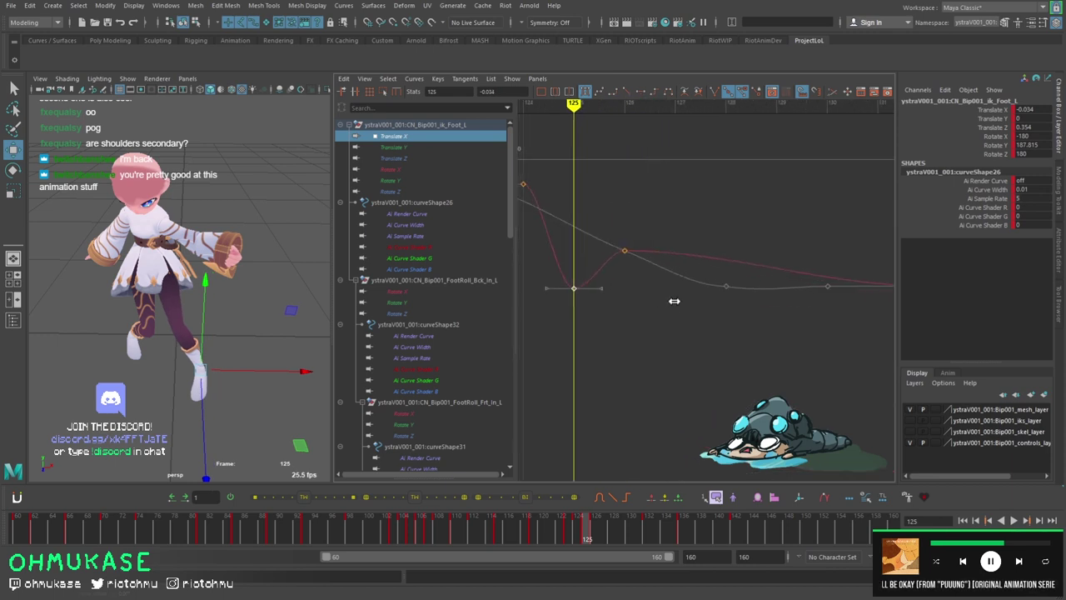
Check the left foot's path around frames 123 to 125 and adjust its Translate X key at frame 124 to about -0.008.
{"action": "scroll", "coordinate": [230, 383], "scroll_direction": "up", "scroll_amount": 5}
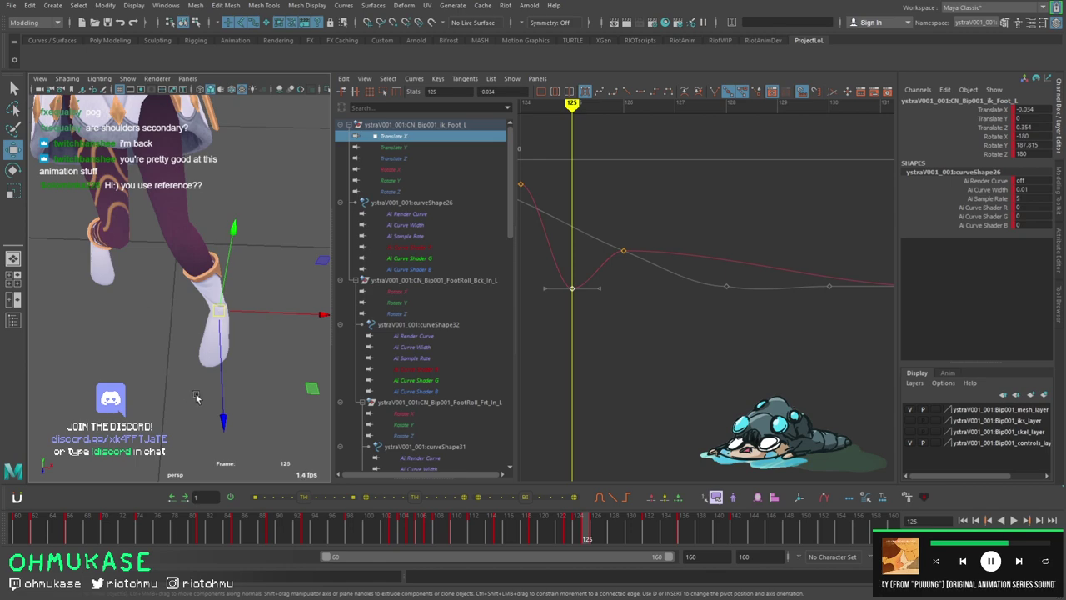
{"action": "scroll", "coordinate": [247, 338], "scroll_direction": "down", "scroll_amount": 6}
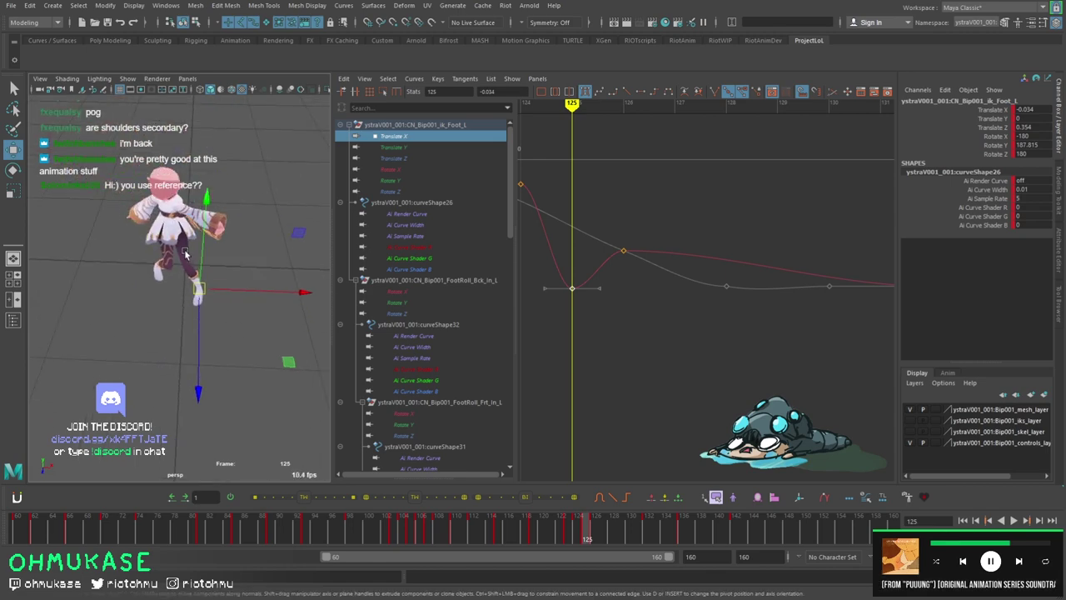
{"action": "scroll", "coordinate": [208, 292], "scroll_direction": "up", "scroll_amount": 5}
{"action": "scroll", "coordinate": [178, 248], "scroll_direction": "down", "scroll_amount": 2}
{"action": "scroll", "coordinate": [179, 248], "scroll_direction": "up", "scroll_amount": 4}
{"action": "scroll", "coordinate": [185, 212], "scroll_direction": "down", "scroll_amount": 3}
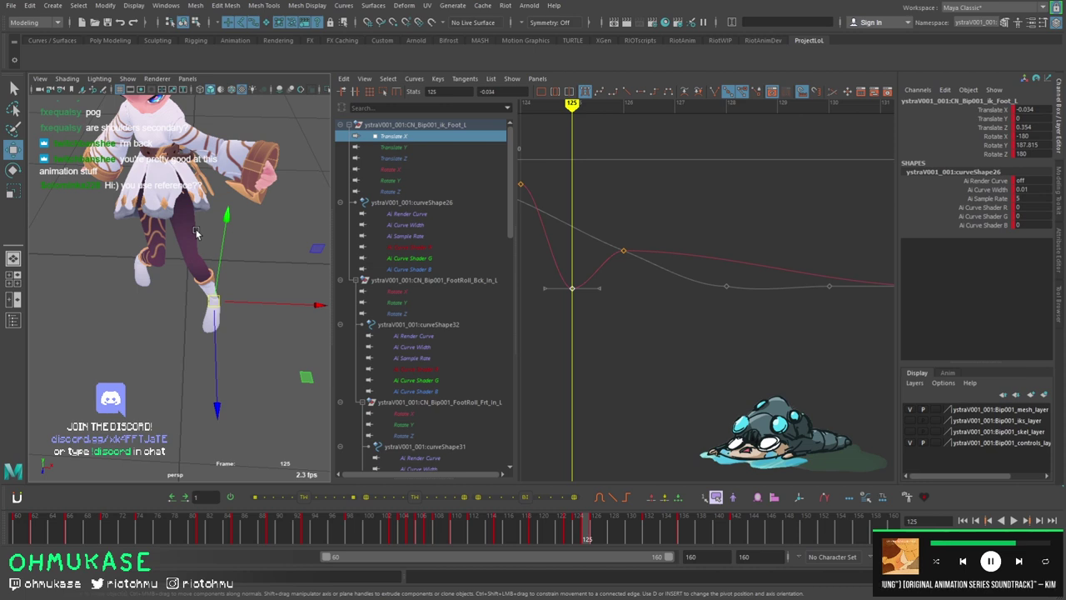
{"action": "key", "text": "comma"}
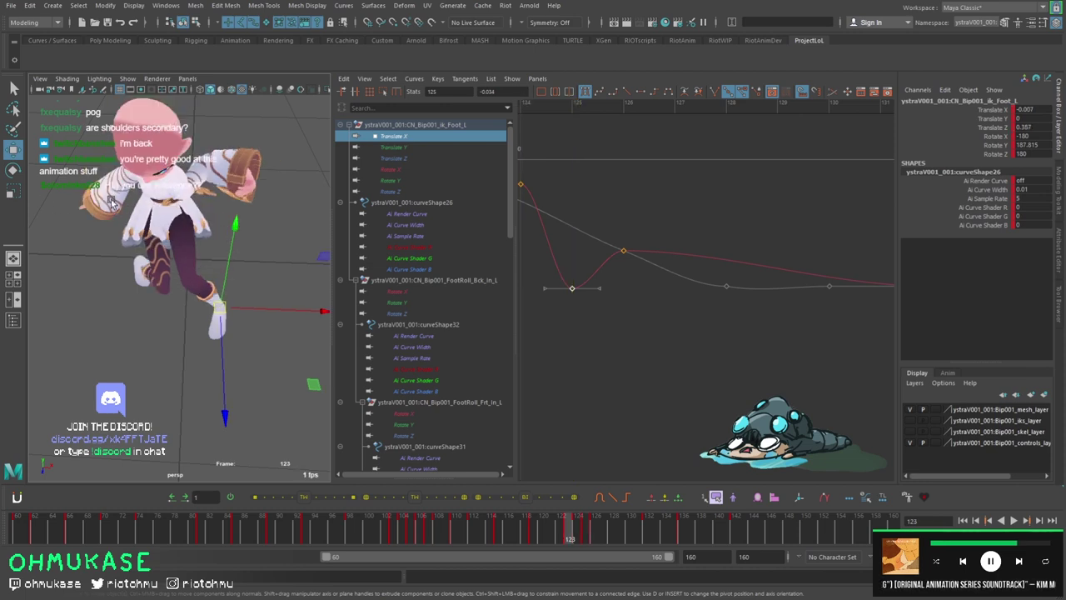
{"action": "key", "text": "period"}
{"action": "left_click", "coordinate": [589, 232]}
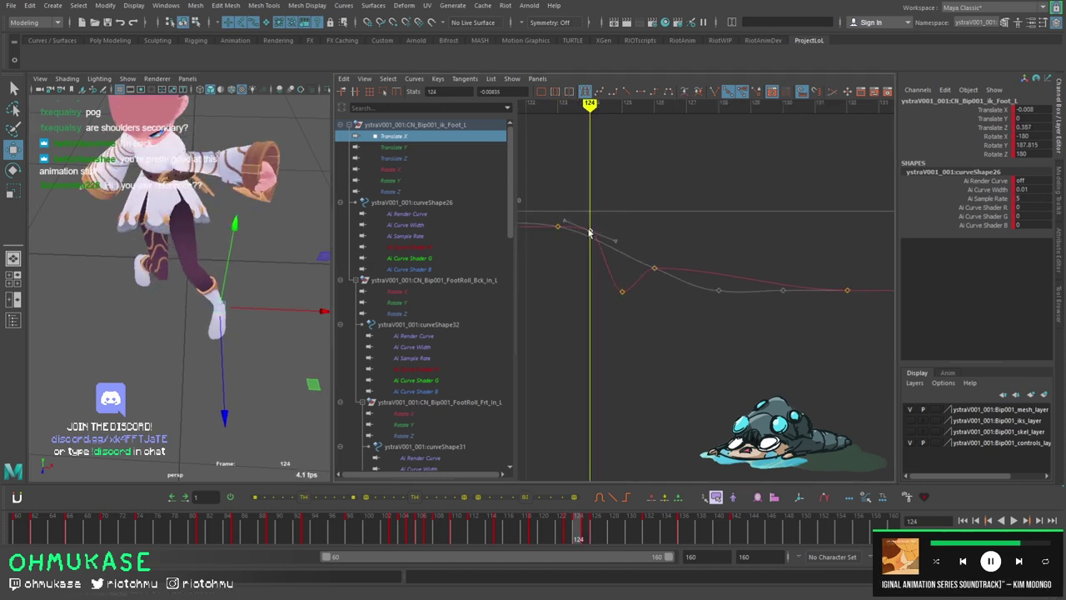
Lower the left foot's Translate X keys to about -0.066 at frame 125 and about -0.096 at frame 126.
{"action": "key", "text": "period"}
{"action": "key", "text": "period"}
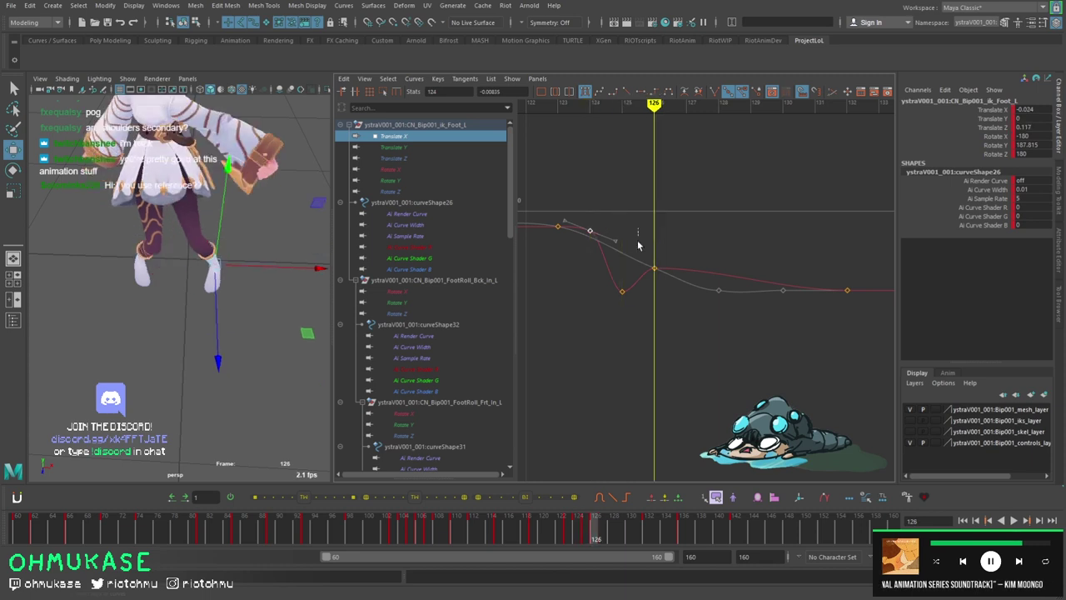
{"action": "middle_click_drag", "start_coordinate": [618, 298], "coordinate": [621, 375]}
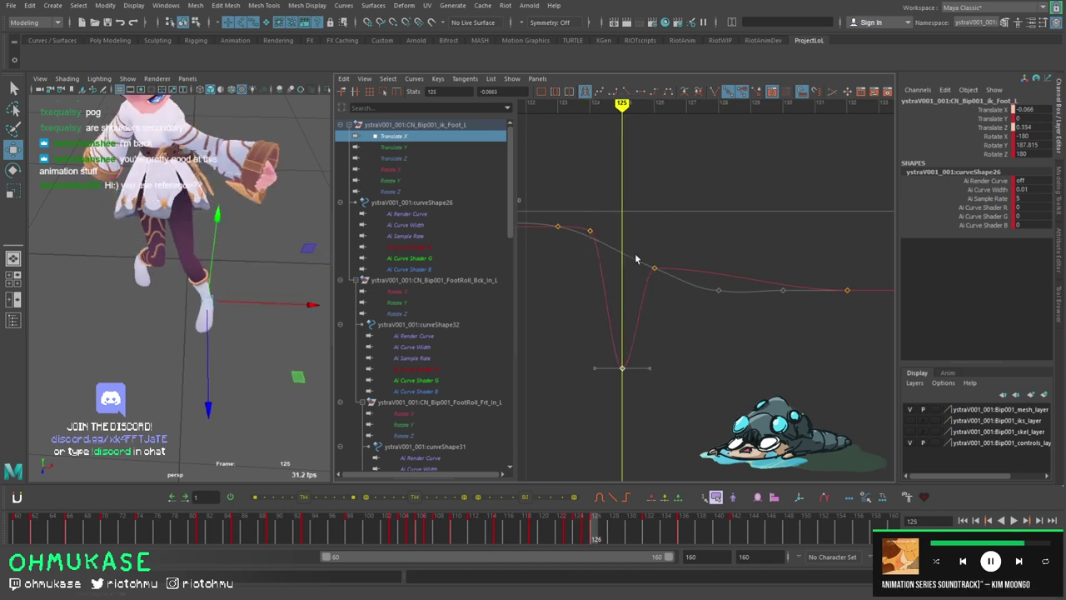
{"action": "left_click", "coordinate": [655, 269]}
{"action": "middle_click_drag", "start_coordinate": [669, 320], "coordinate": [671, 465]}
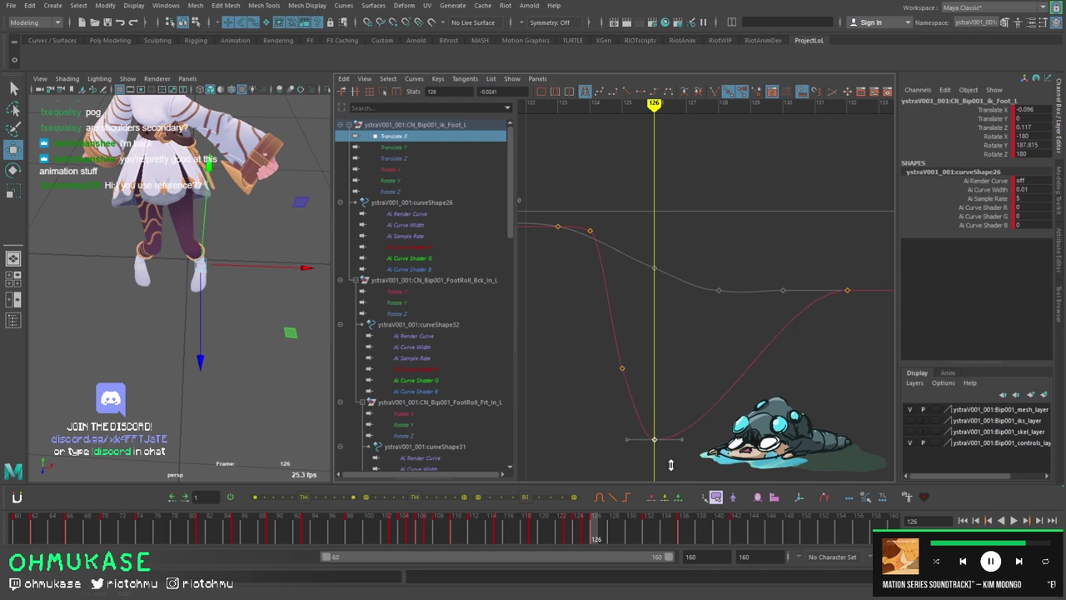
Step back and forth between frames 123 and 126 to examine the left foot's sideways movement.
{"action": "key", "text": "comma"}
{"action": "key", "text": "comma"}
{"action": "key", "text": "period"}
{"action": "key", "text": "period"}
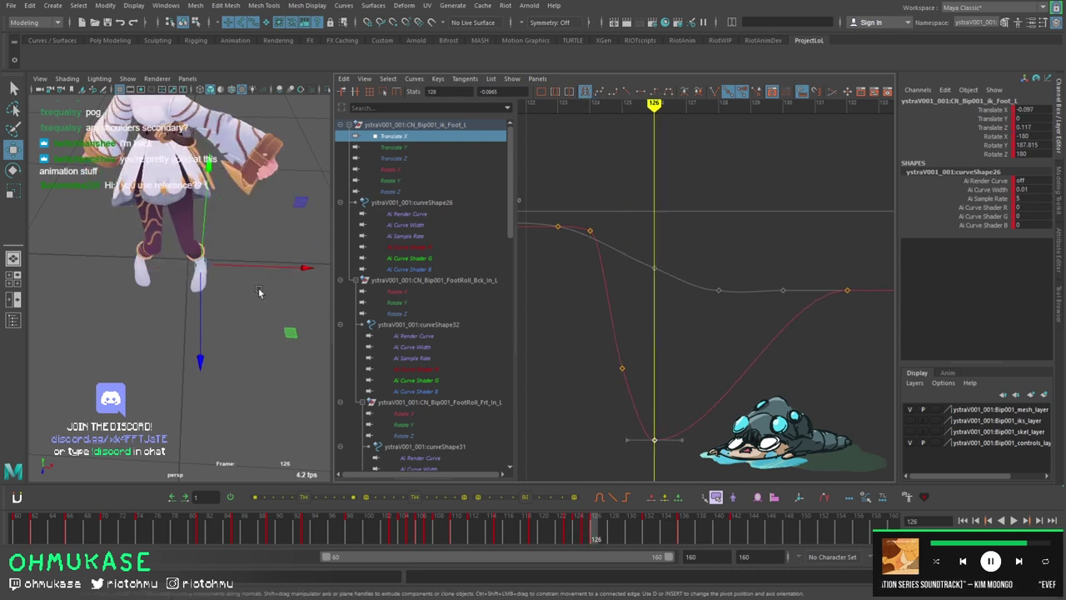
{"action": "key", "text": "comma"}
{"action": "key", "text": "comma"}
{"action": "key", "text": "comma"}
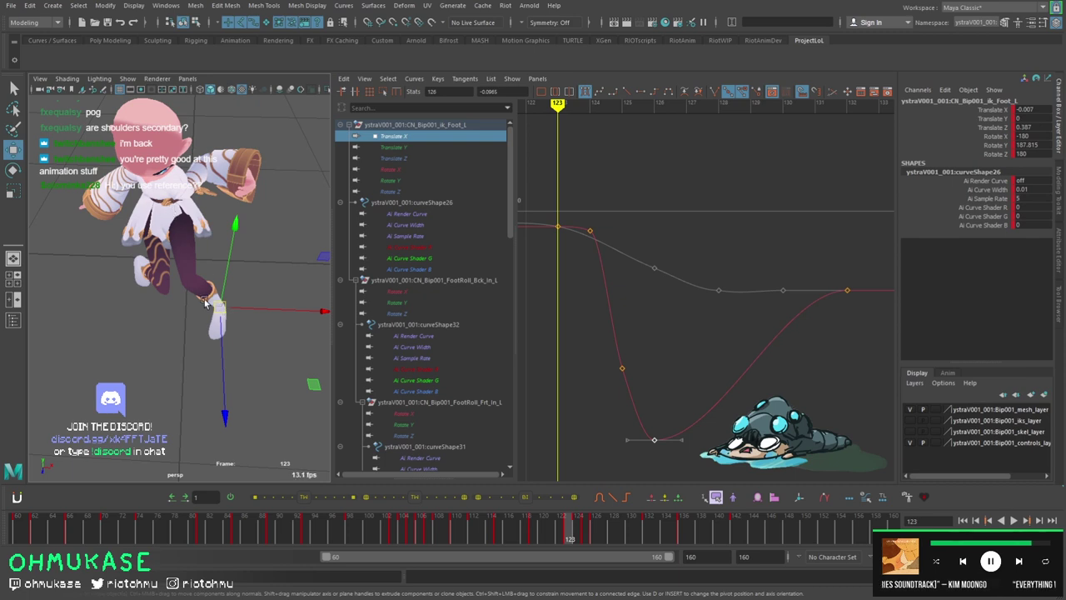
{"action": "key", "text": "period"}
{"action": "key", "text": "period"}
{"action": "key", "text": "period"}
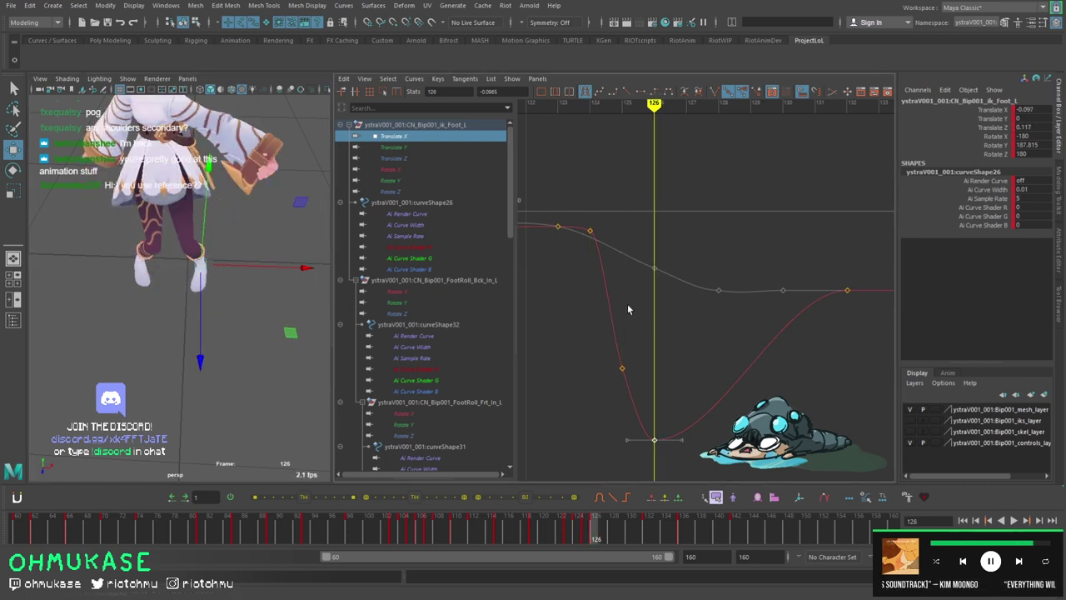
Set the left foot's Translate X key at frame 125 to about -0.071 and add a frame 128 key at about -0.089.
{"action": "left_click_drag", "start_coordinate": [666, 324], "coordinate": [605, 391]}
{"action": "right_click_drag", "start_coordinate": [637, 374], "coordinate": [700, 281], "text": "alt"}
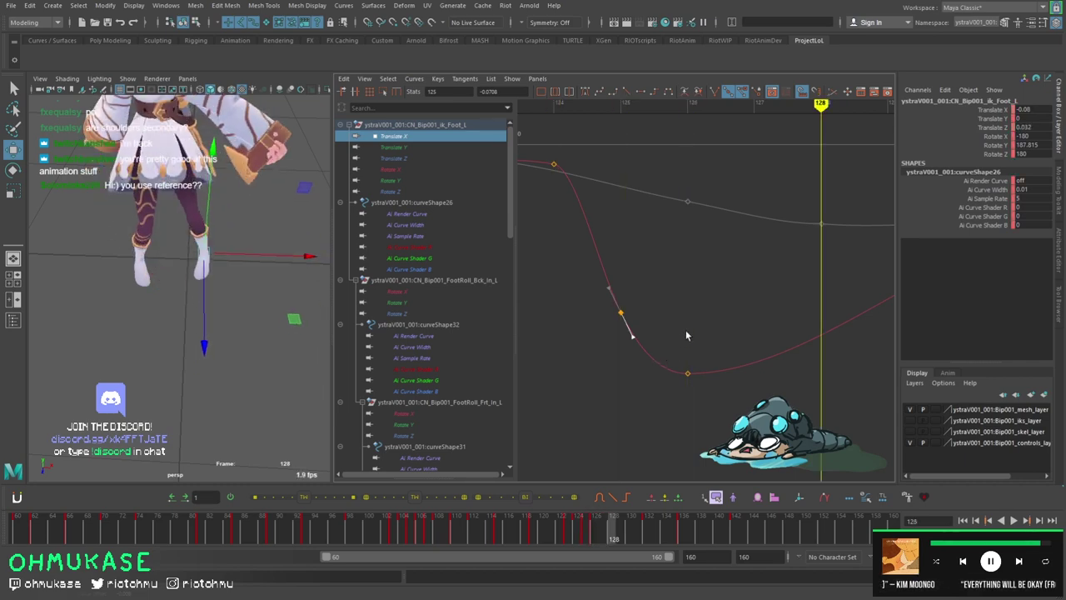
{"action": "right_click_drag", "start_coordinate": [685, 330], "coordinate": [673, 333], "text": "alt"}
{"action": "left_click", "coordinate": [745, 361]}
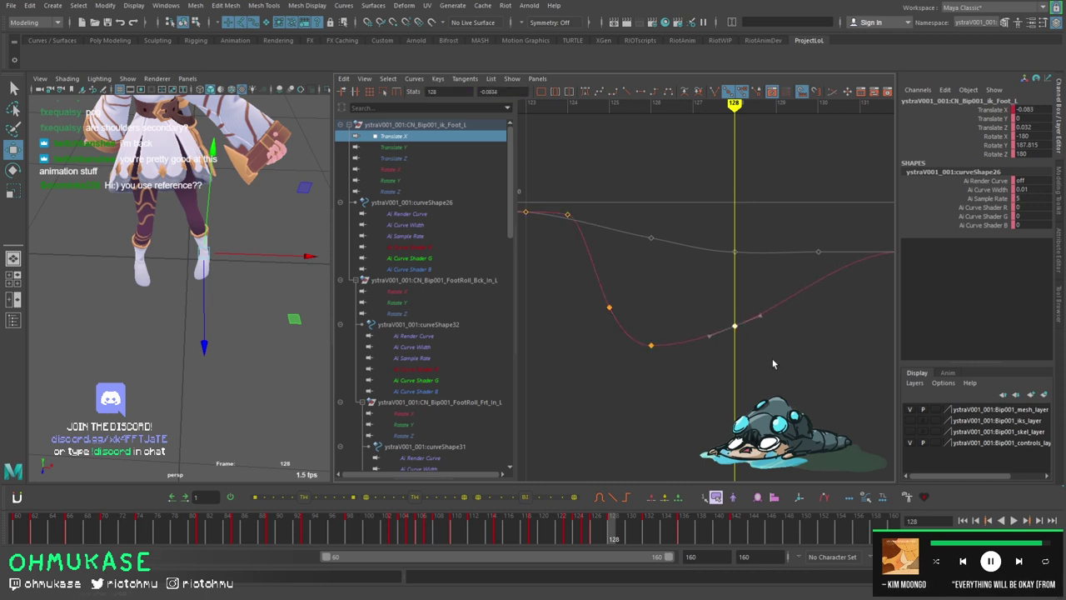
{"action": "middle_click_drag", "start_coordinate": [794, 325], "coordinate": [671, 353], "text": "alt"}
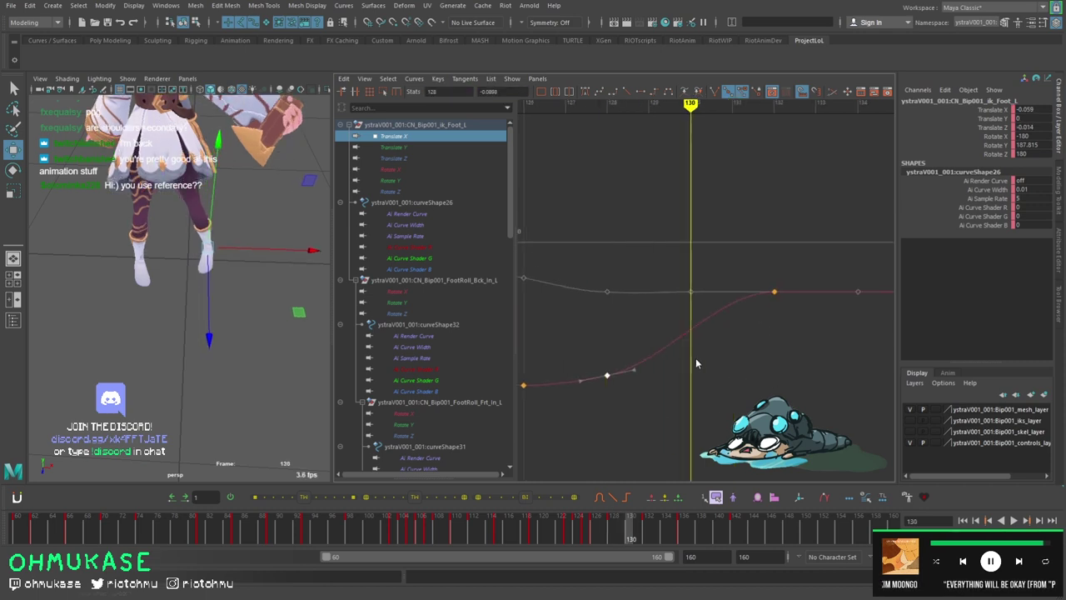
Add a left foot Translate X key at frame 130, raise it to about -0.039, and play back the foot motion.
{"action": "key", "text": "s"}
{"action": "key", "text": "alt+v"}
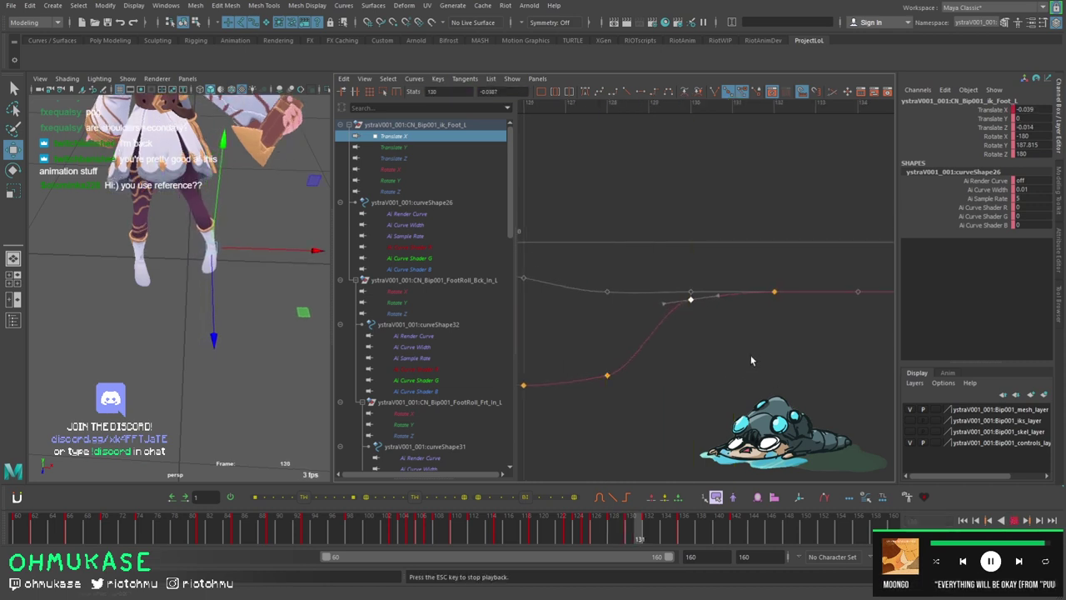
{"action": "scroll", "coordinate": [212, 273], "scroll_direction": "down", "scroll_amount": 8}
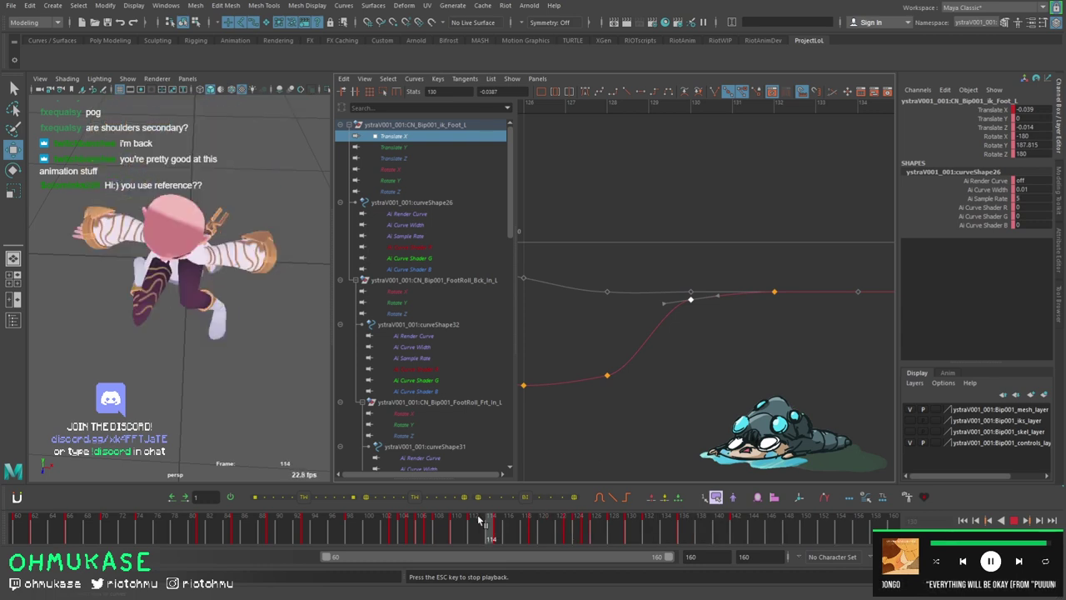
{"action": "scroll", "coordinate": [212, 272], "scroll_direction": "up", "scroll_amount": 8}
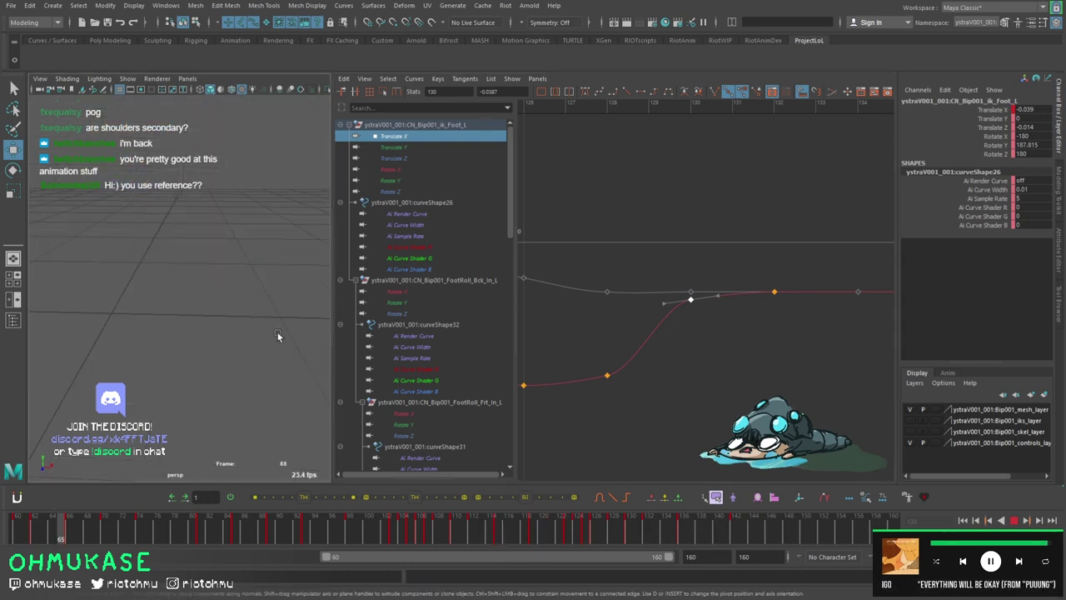
{"action": "left_click", "coordinate": [564, 528]}
{"action": "left_click_drag", "start_coordinate": [564, 528], "coordinate": [669, 537]}
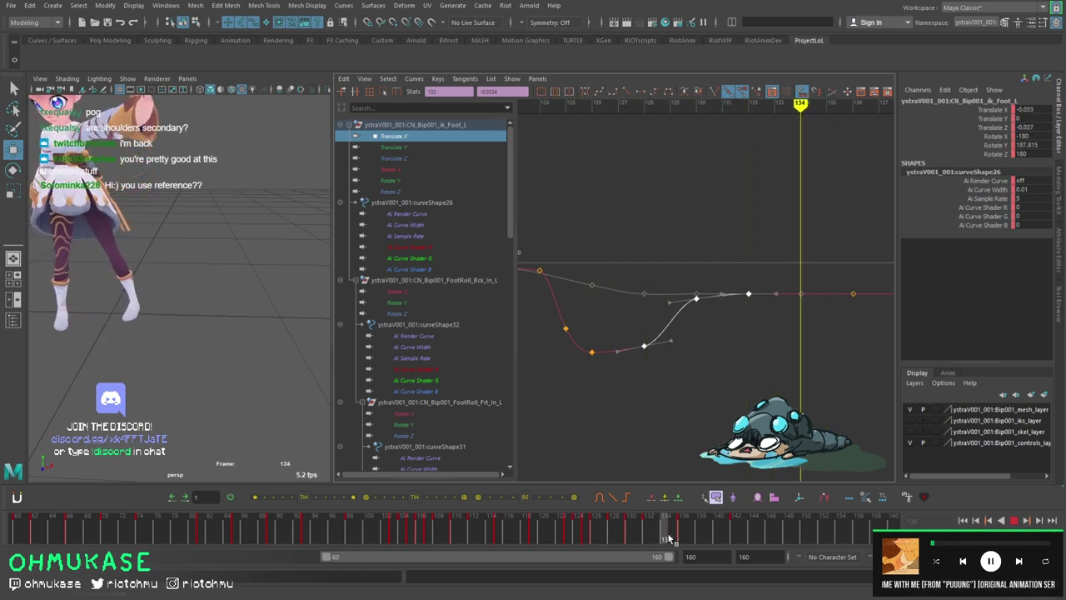
Delay the left foot's Translate X return by moving the frame 128, 130 and 132 keys to 133, 135 and 137.
{"action": "middle_click_drag", "start_coordinate": [756, 369], "coordinate": [674, 376], "text": "alt"}
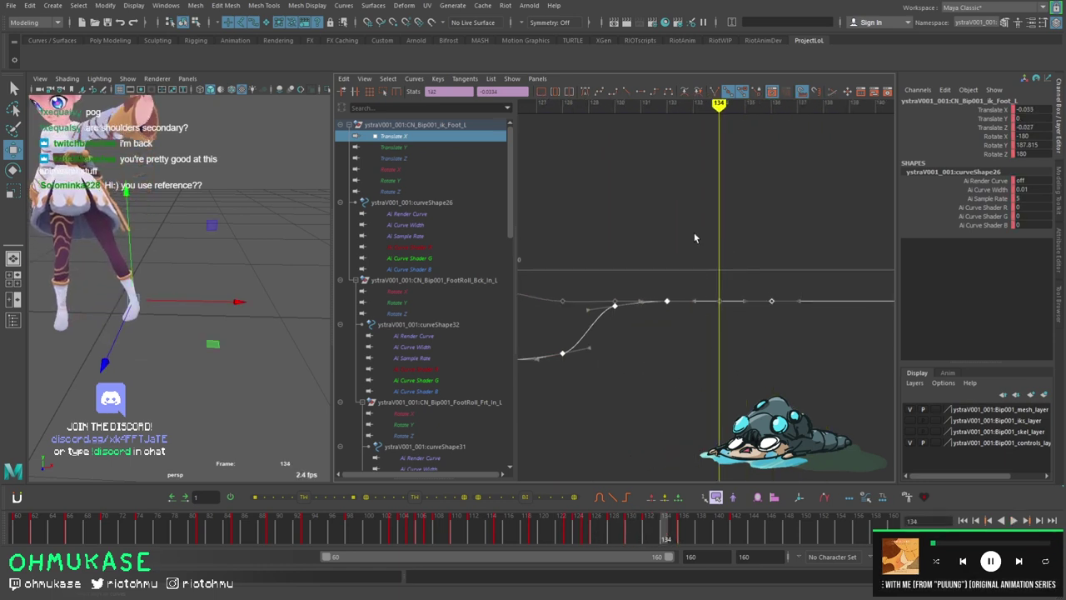
{"action": "middle_click_drag", "start_coordinate": [671, 419], "coordinate": [689, 421], "text": "shift"}
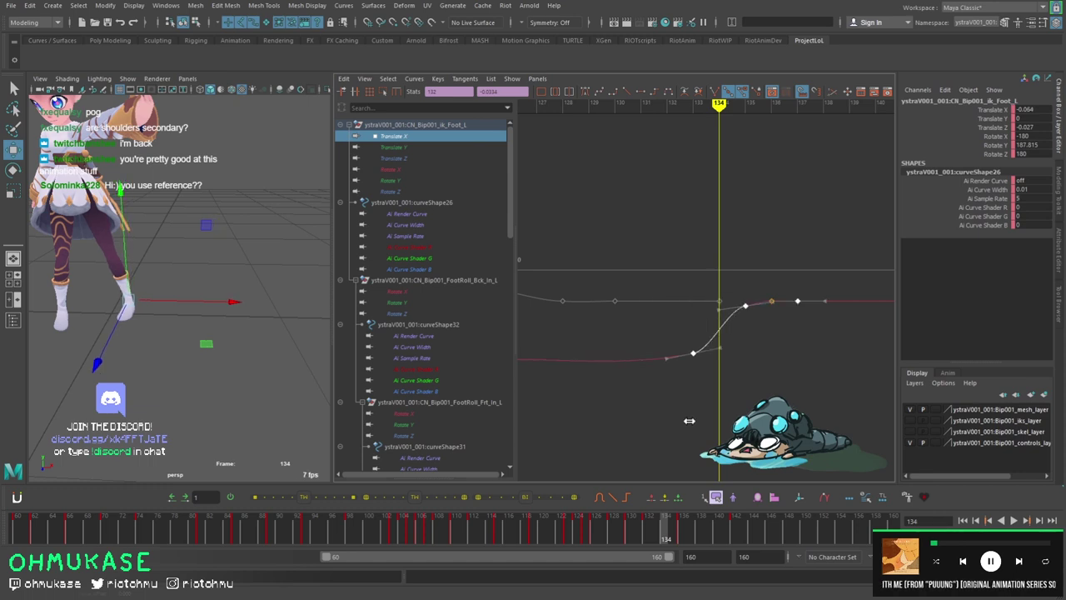
{"action": "key", "text": "ctrl+z"}
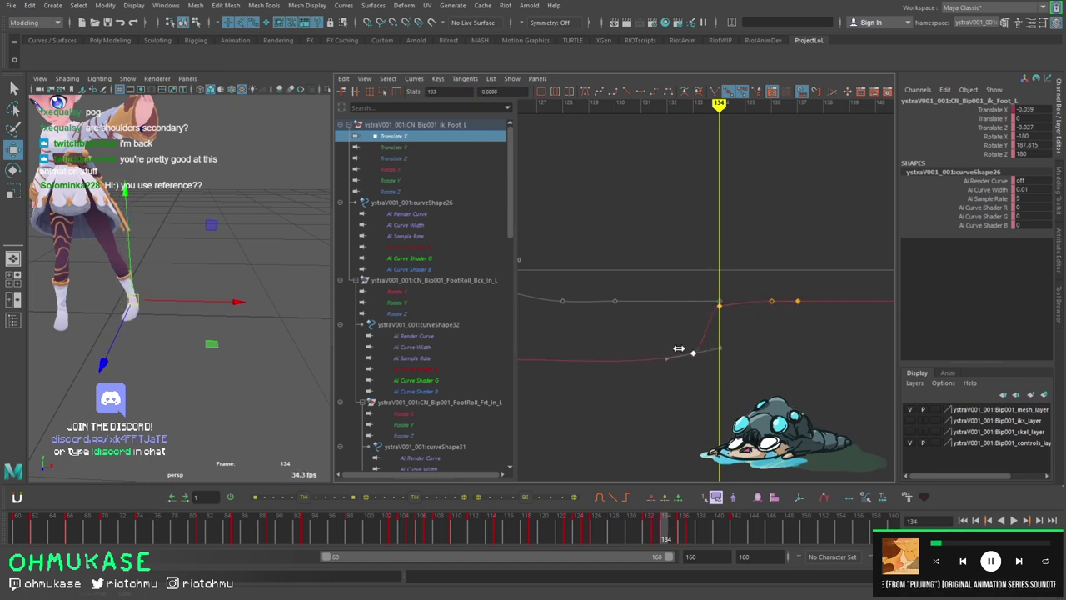
{"action": "left_click", "coordinate": [722, 303]}
{"action": "middle_click_drag", "start_coordinate": [722, 303], "coordinate": [733, 333], "text": "shift"}
Apply auto tangents to the left foot's Translate X keys and save the scene.
{"action": "right_click_drag", "start_coordinate": [727, 387], "coordinate": [680, 380], "text": "alt"}
{"action": "left_click_drag", "start_coordinate": [513, 264], "coordinate": [516, 263]}
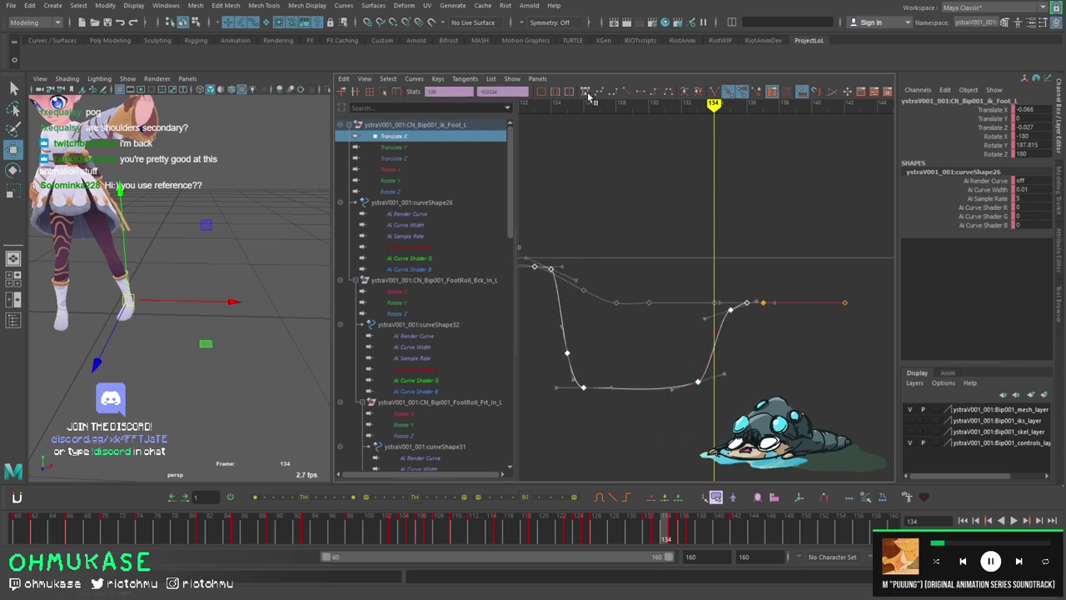
{"action": "left_click", "coordinate": [631, 188]}
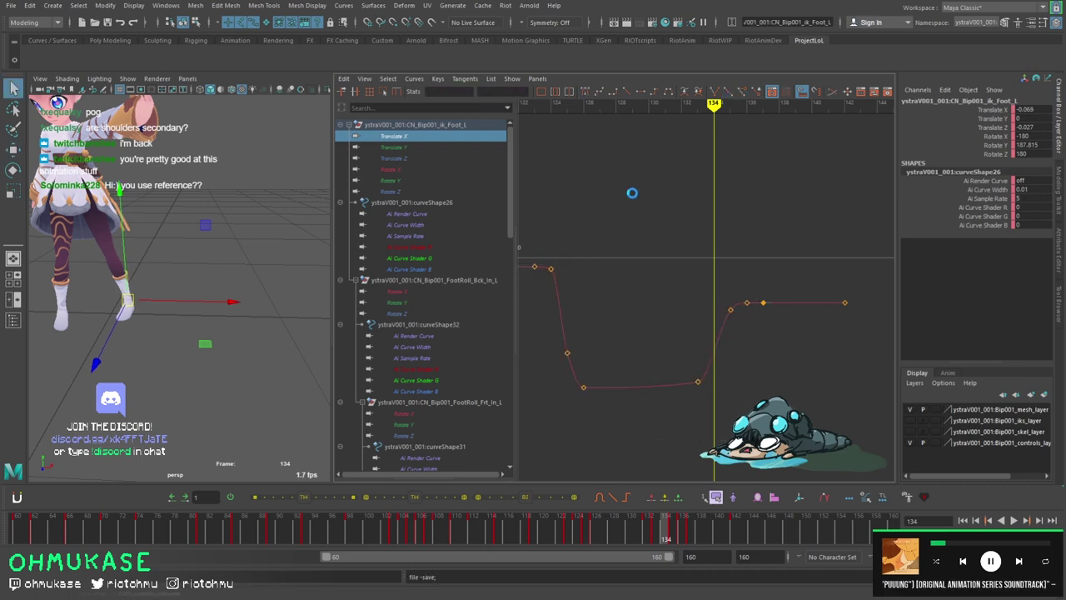
Lower the left foot's Translate X hold, ease its start with the frame 126 key at -0.108, and play back the result.
{"action": "left_click_drag", "start_coordinate": [605, 391], "coordinate": [759, 402]}
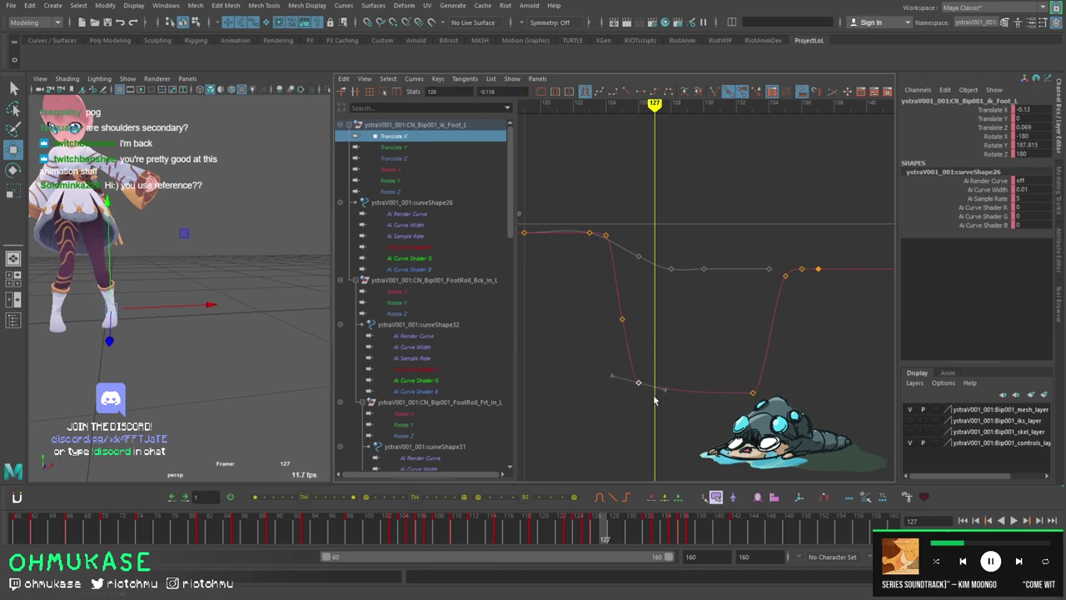
{"action": "key", "text": "period"}
{"action": "key", "text": "period"}
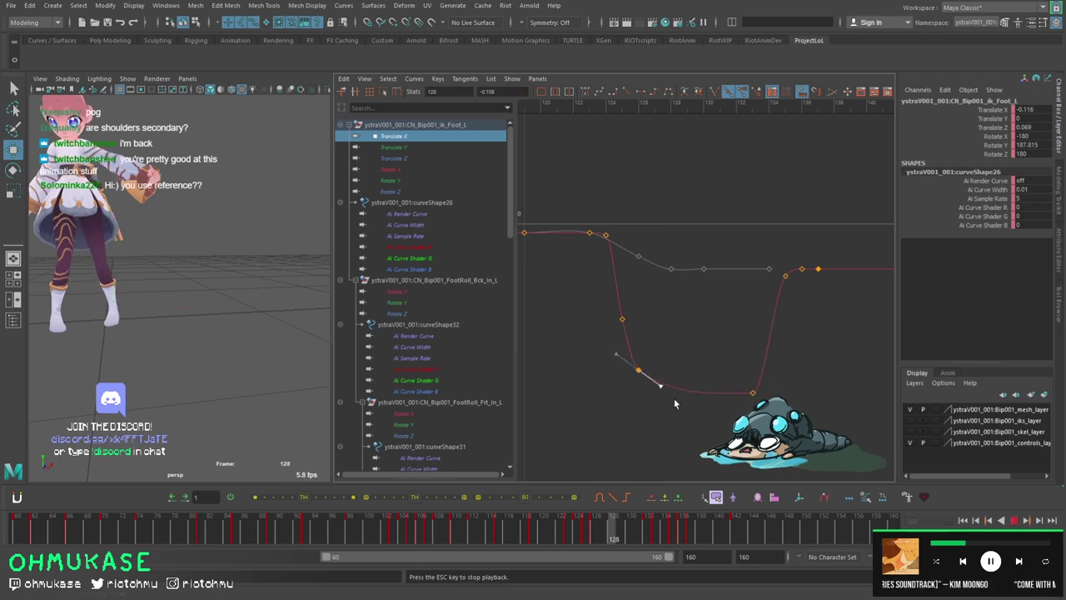
{"action": "key", "text": "alt+v"}
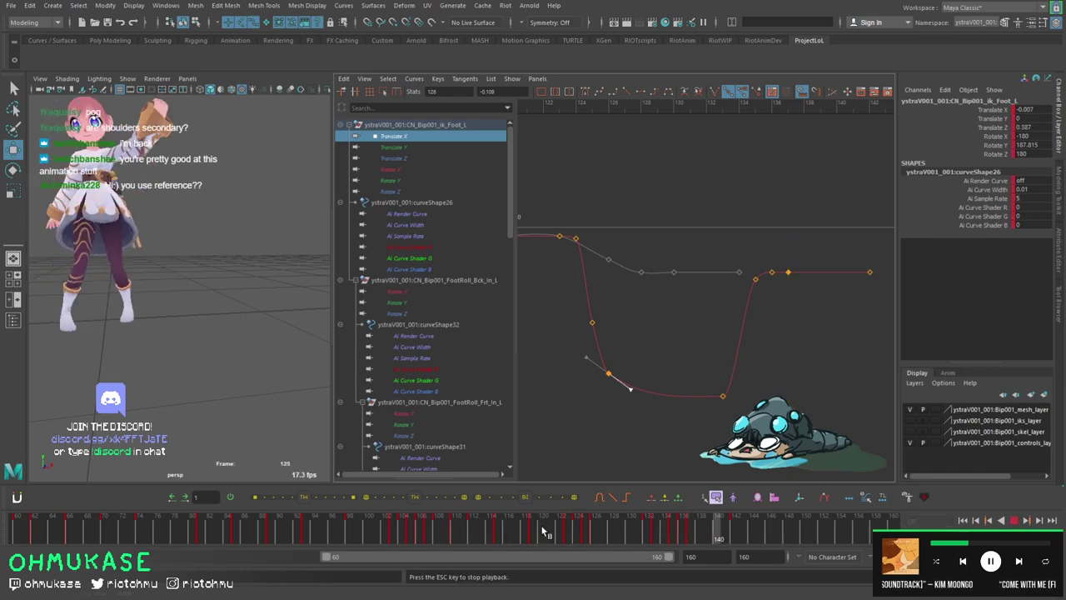
{"action": "key", "text": "Escape"}
Check the left foot's landing up close, and lower its Rotate Y key at frame 125 to 173.197.
{"action": "scroll", "coordinate": [284, 299], "scroll_direction": "up", "scroll_amount": 5}
{"action": "key", "text": "w"}
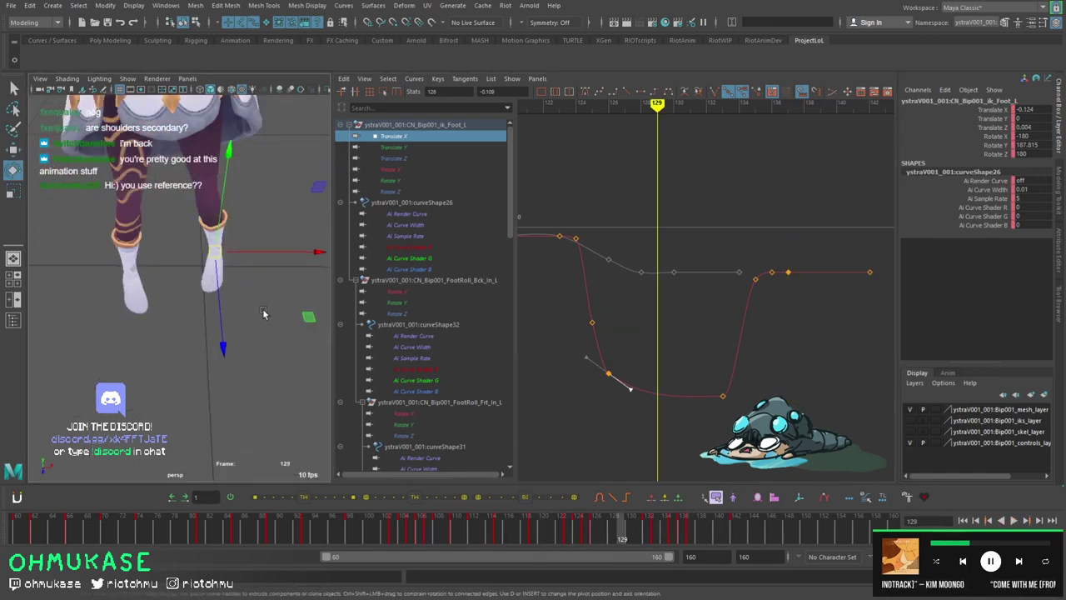
{"action": "key", "text": "alt+v"}
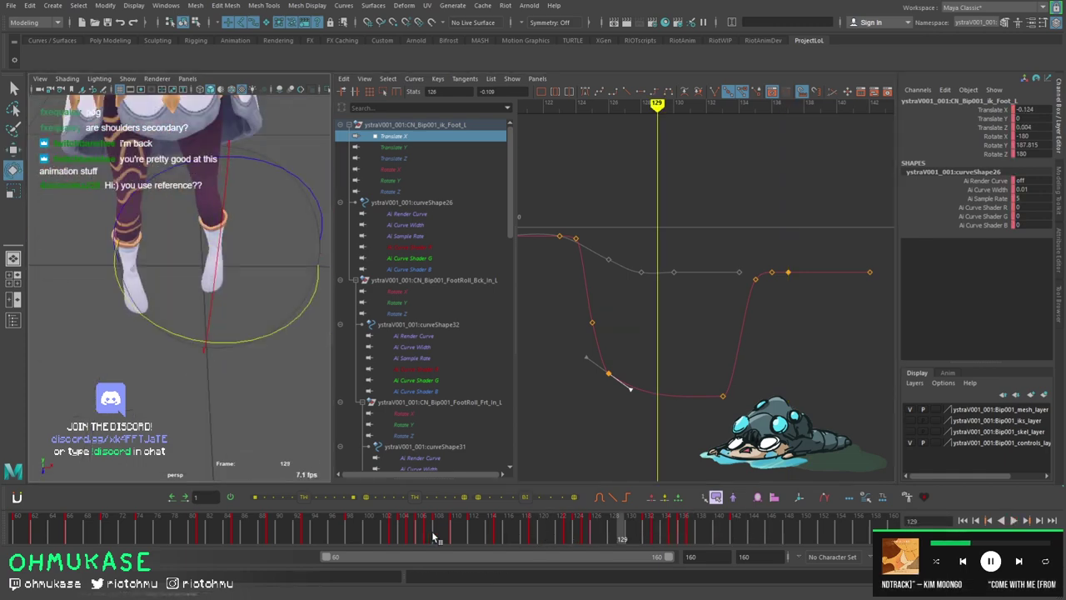
{"action": "key", "text": "Escape"}
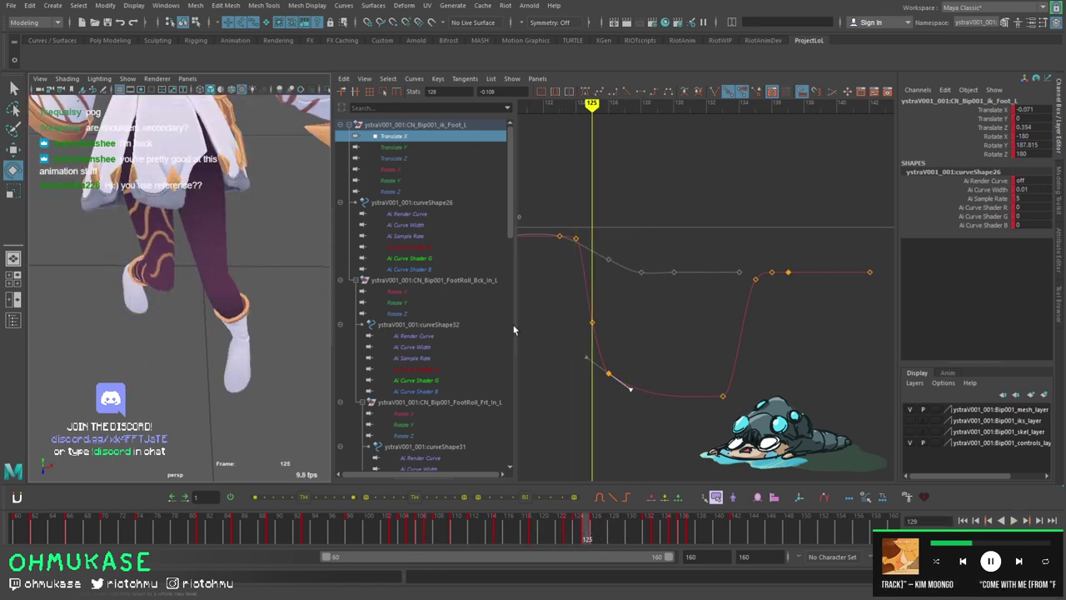
{"action": "left_click", "coordinate": [424, 179]}
{"action": "key", "text": "f"}
{"action": "scroll", "coordinate": [647, 341], "scroll_direction": "up", "scroll_amount": 8}
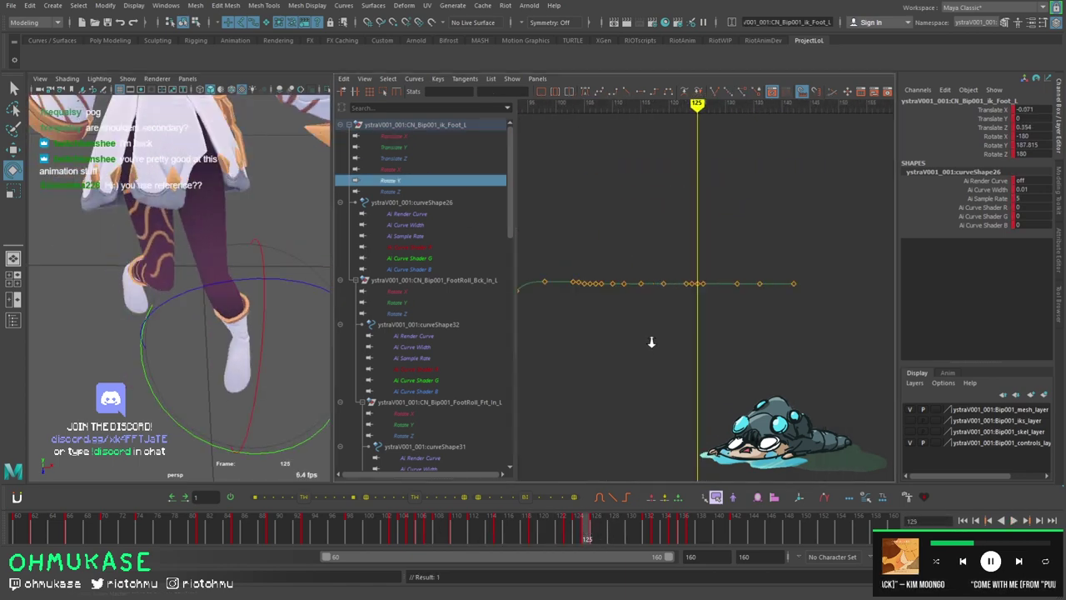
{"action": "left_click_drag", "start_coordinate": [689, 324], "coordinate": [680, 351]}
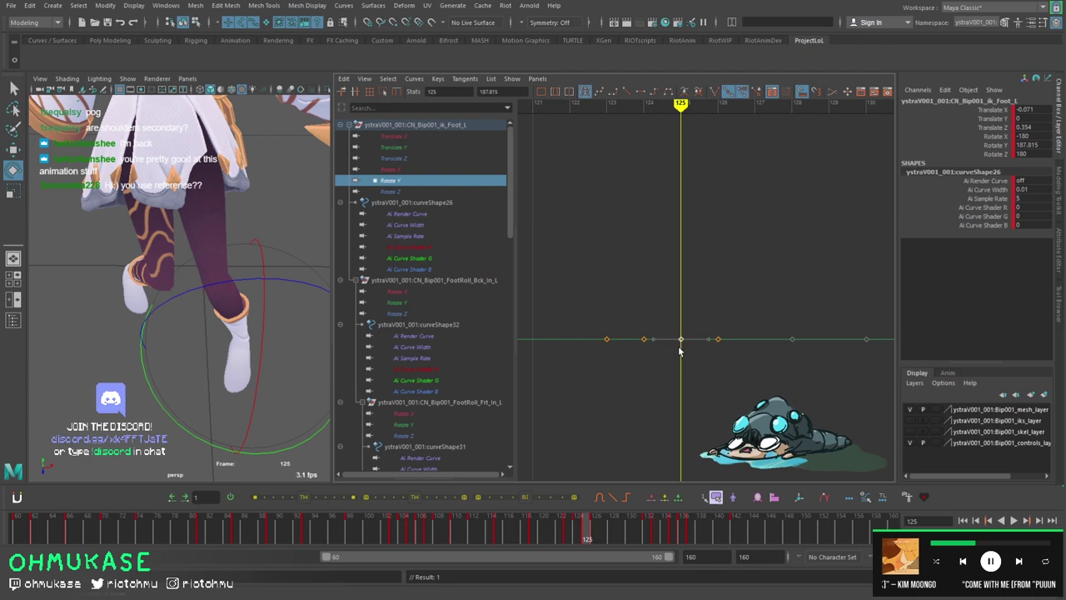
{"action": "scroll", "coordinate": [636, 309], "scroll_direction": "down", "scroll_amount": 3}
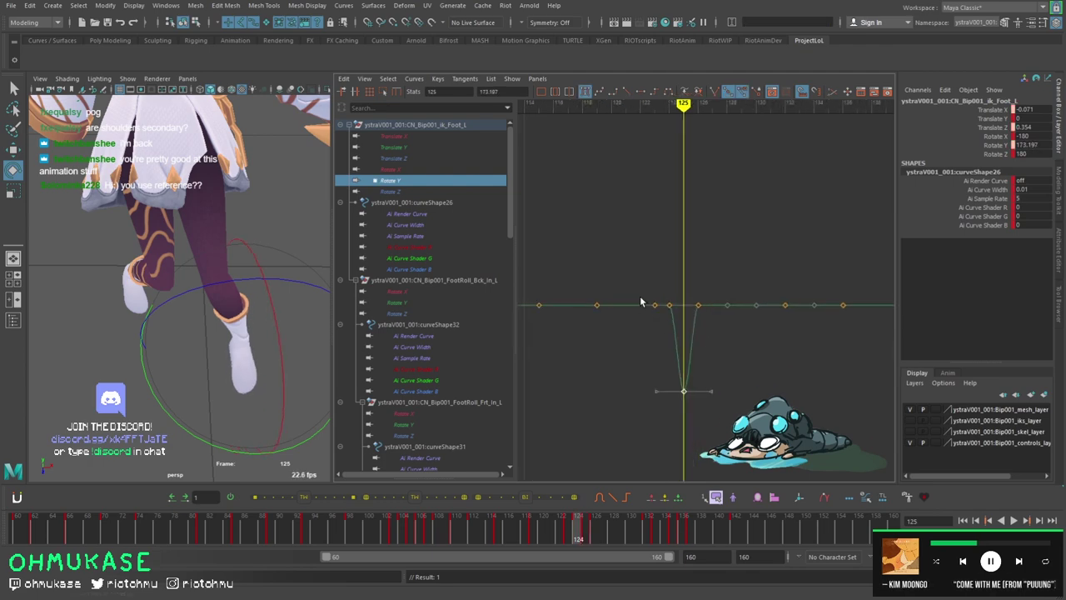
Lower the left foot's Rotate Y key at frame 126 to 168.095 and ease the frame 124 key into the drop.
{"action": "left_click", "coordinate": [649, 286]}
{"action": "left_click_drag", "start_coordinate": [660, 289], "coordinate": [720, 350]}
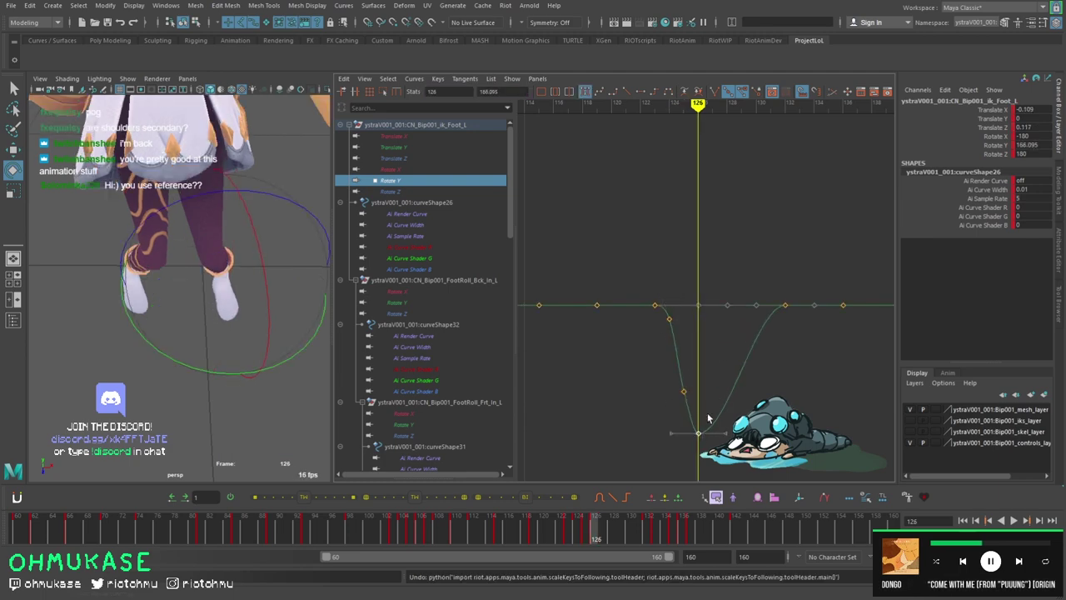
{"action": "middle_click_drag", "start_coordinate": [708, 419], "coordinate": [665, 355], "text": "alt"}
Try rotating the left foot further in Y at frame 125, and undo the rotation.
{"action": "left_click_drag", "start_coordinate": [655, 358], "coordinate": [629, 342]}
{"action": "left_click_drag", "start_coordinate": [279, 383], "coordinate": [227, 374], "text": "alt"}
{"action": "key", "text": "period"}
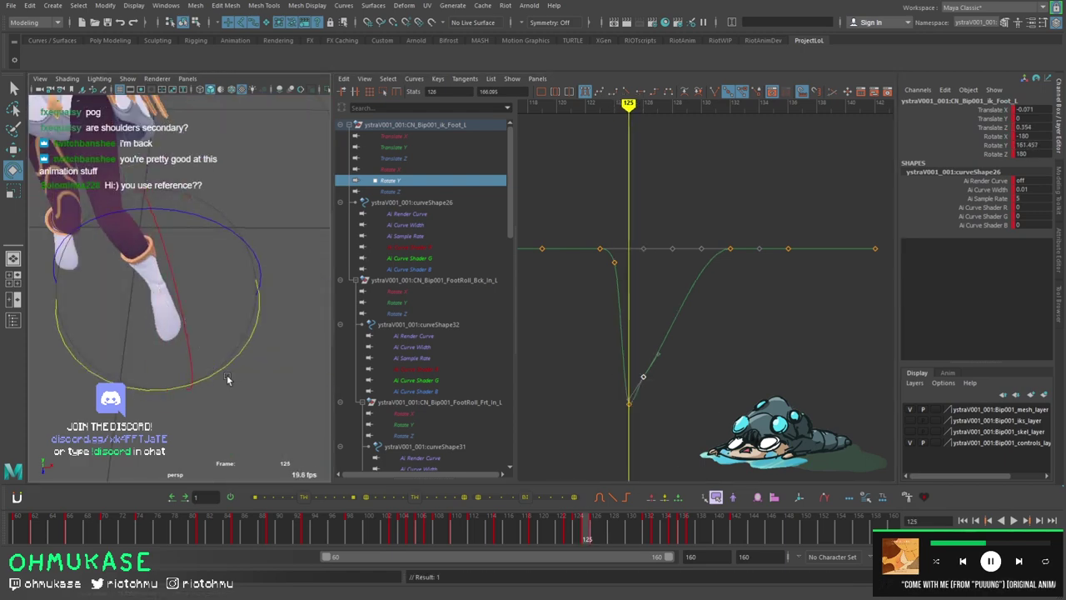
{"action": "key", "text": "ctrl+z"}
{"action": "key", "text": "comma"}
{"action": "key", "text": "period"}
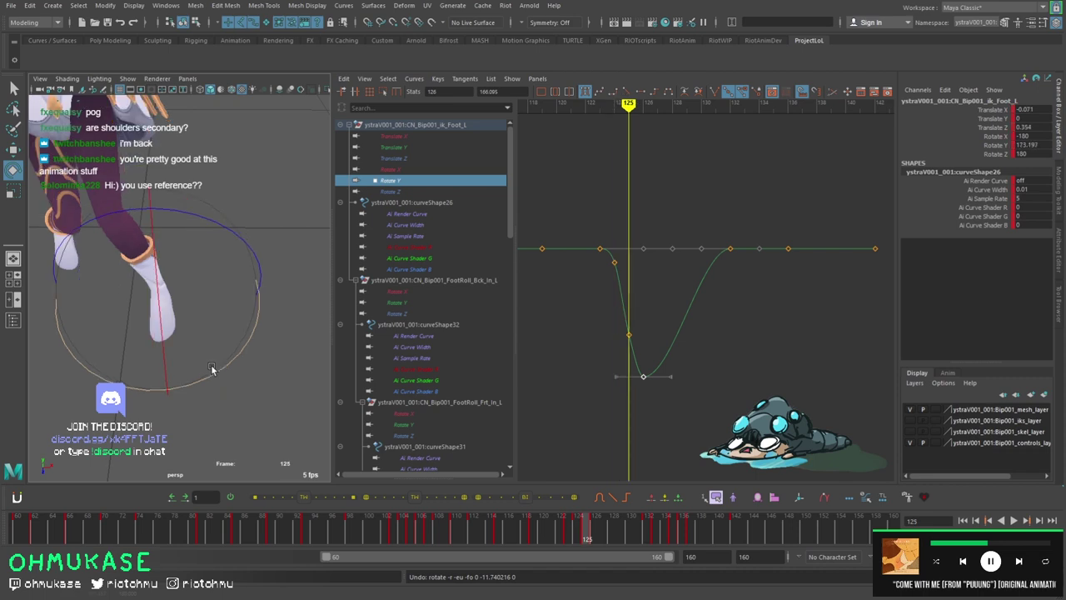
Lower the left foot's Rotate Y key at frame 132 to 163.369 and play back the foot twist.
{"action": "key", "text": "period"}
{"action": "left_click_drag", "start_coordinate": [726, 272], "coordinate": [727, 250]}
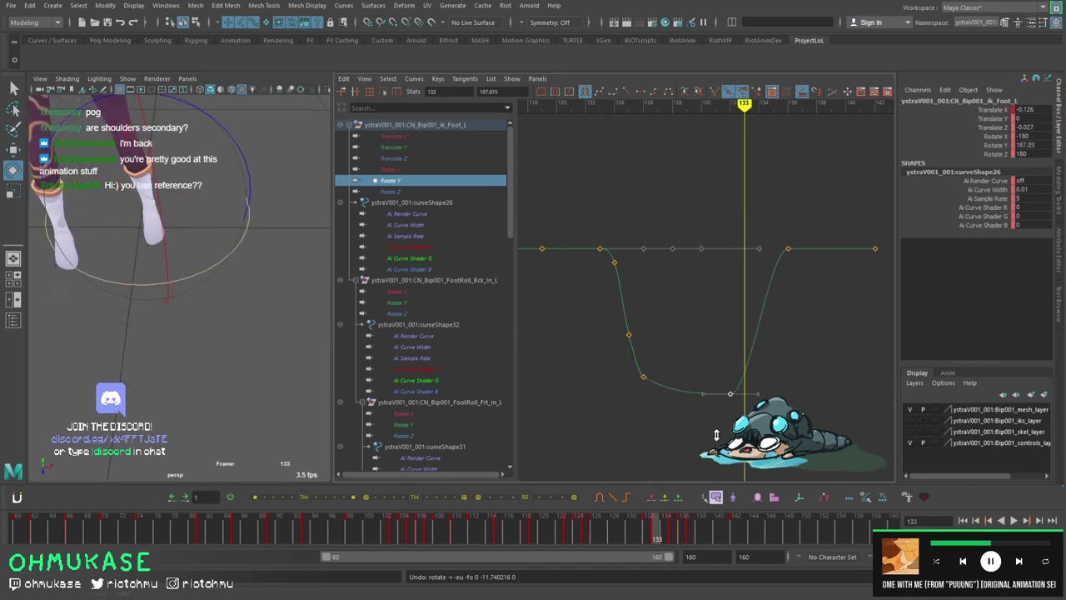
{"action": "key", "text": "period"}
{"action": "key", "text": "period"}
{"action": "key", "text": "period"}
{"action": "key", "text": "period"}
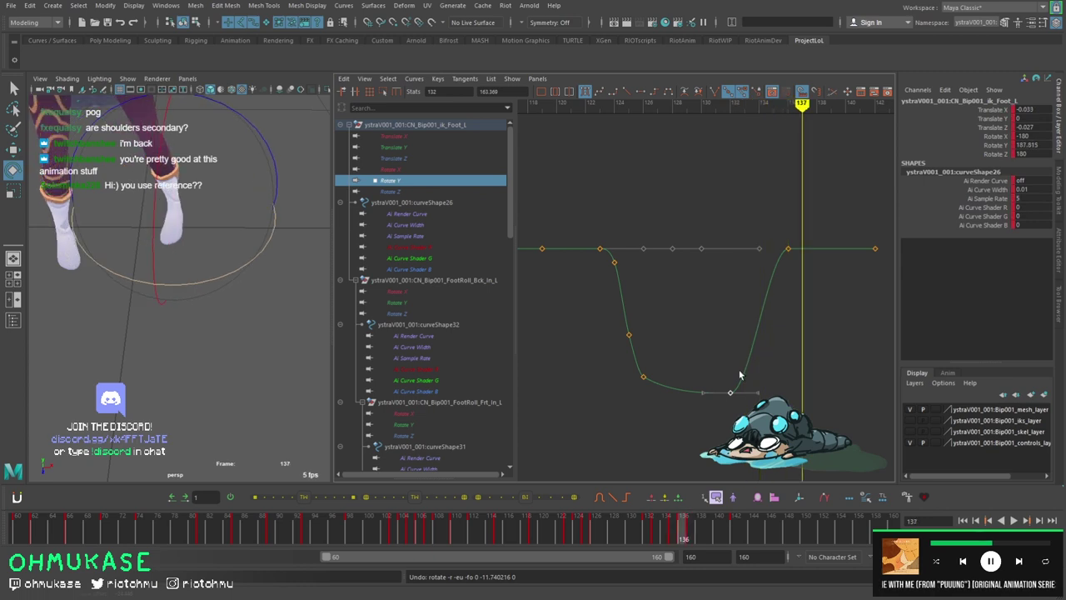
{"action": "key", "text": "alt+v"}
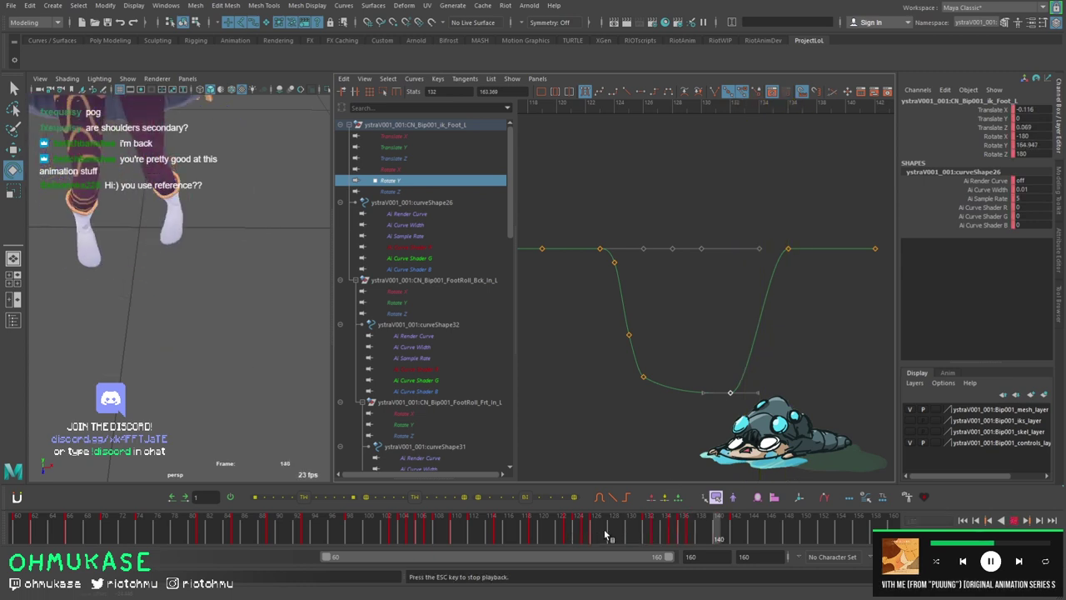
{"action": "key", "text": "Escape"}
Step through the left foot's return and delay its lowest Rotate Y hold key from frame 132 to 133.
{"action": "key", "text": "comma"}
{"action": "key", "text": "comma"}
{"action": "key", "text": "comma"}
{"action": "key", "text": "comma"}
{"action": "key", "text": "comma"}
{"action": "key", "text": "comma"}
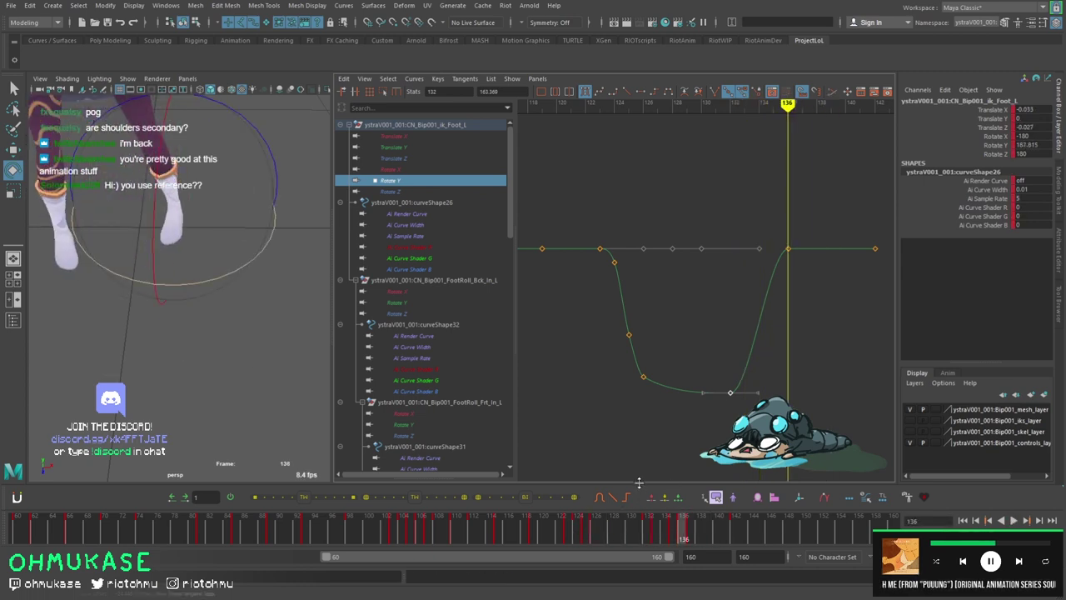
{"action": "key", "text": "comma"}
{"action": "key", "text": "comma"}
{"action": "key", "text": "period"}
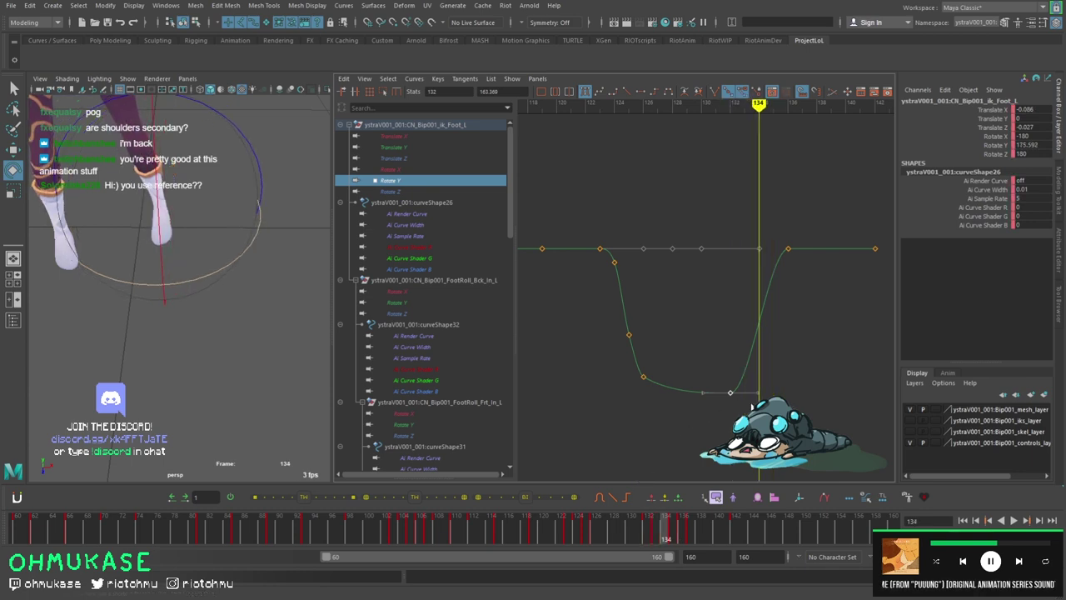
{"action": "key", "text": "comma"}
{"action": "key", "text": "period"}
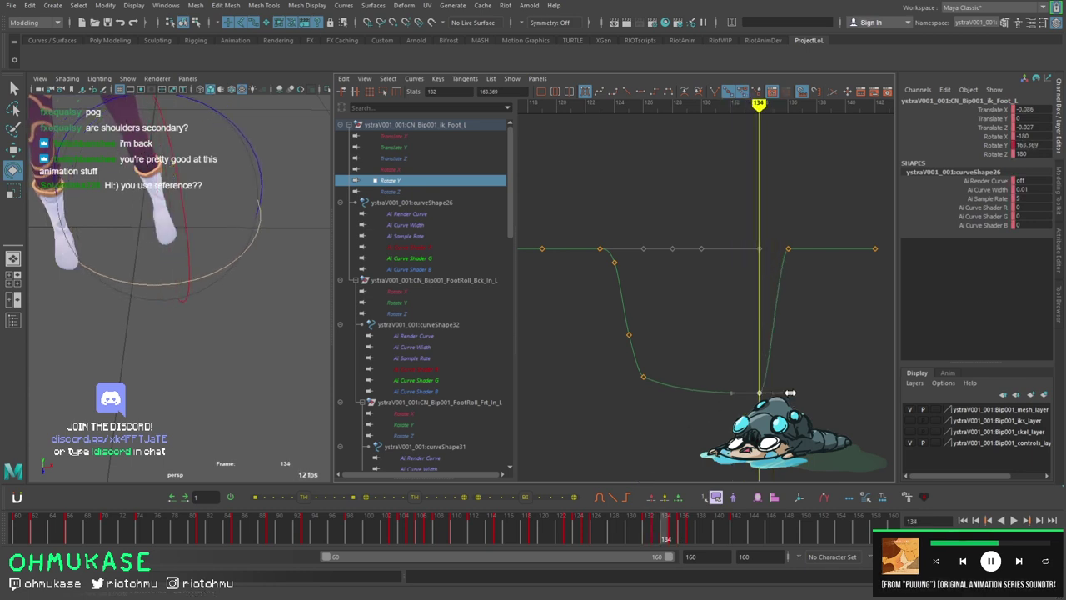
{"action": "key", "text": "comma"}
{"action": "key", "text": "period"}
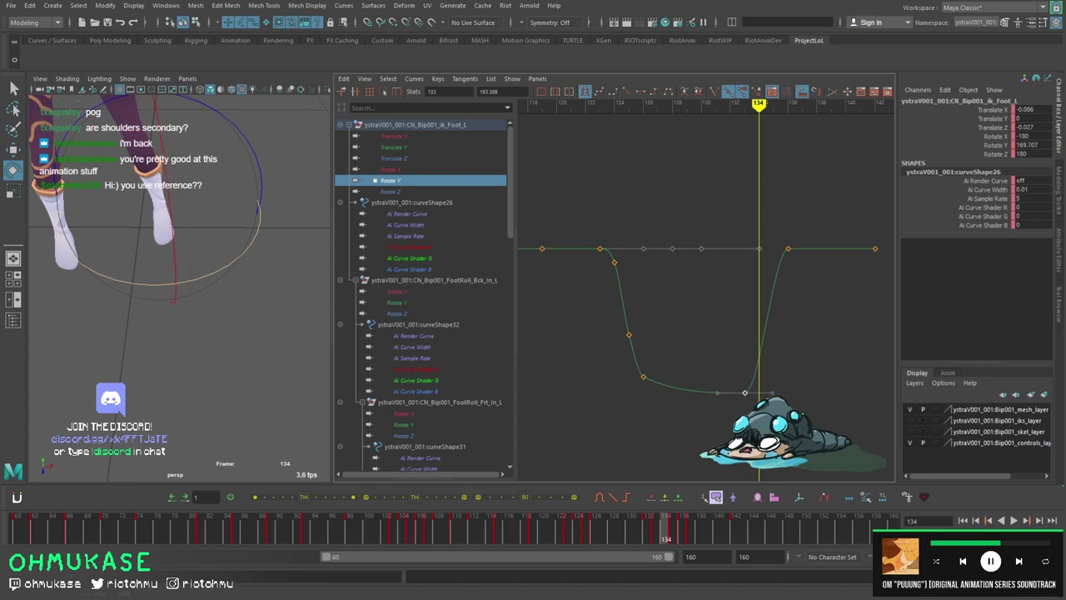
Move the left foot's Rotate Y return key from frame 136 to 135 and play back the result.
{"action": "key", "text": "period"}
{"action": "key", "text": "period"}
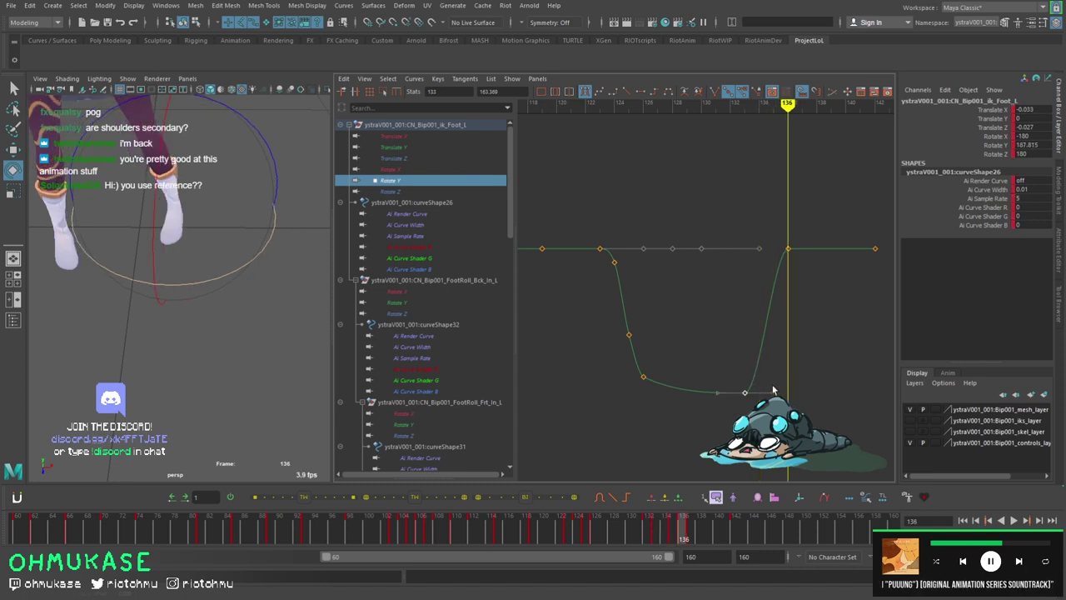
{"action": "key", "text": "alt+v"}
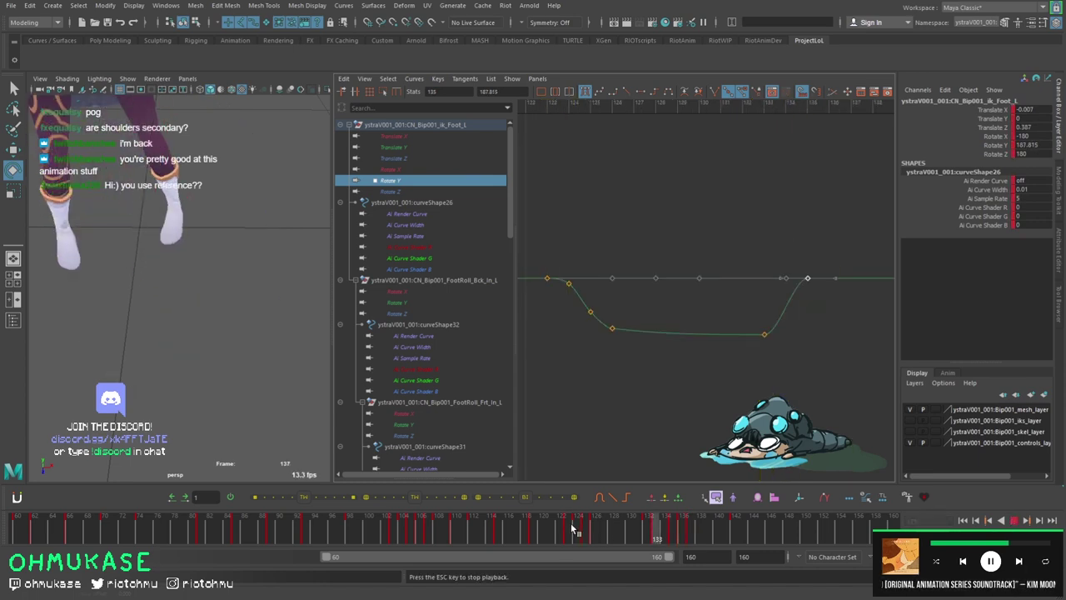
{"action": "scroll", "coordinate": [220, 288], "scroll_direction": "down", "scroll_amount": 5}
{"action": "key", "text": "Escape"}
Move the left leg's pole vector control sideways at frame 126 to Translate X 0.048.
{"action": "key", "text": "f"}
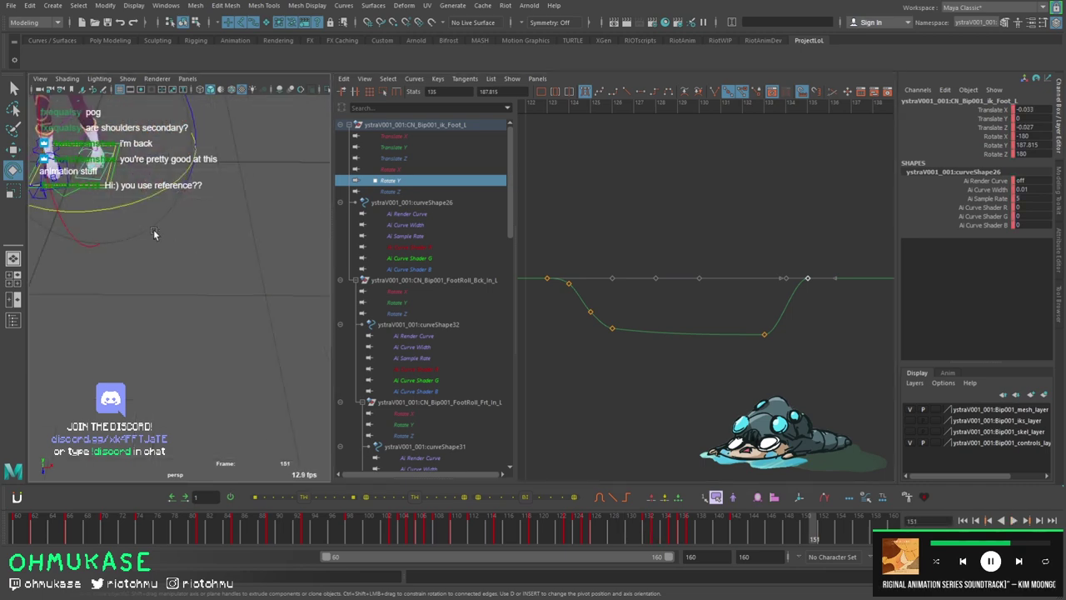
{"action": "scroll", "coordinate": [153, 233], "scroll_direction": "down", "scroll_amount": 3}
{"action": "key", "text": "w"}
{"action": "left_click_drag", "start_coordinate": [167, 250], "coordinate": [200, 250], "text": "alt"}
{"action": "left_click", "coordinate": [180, 254]}
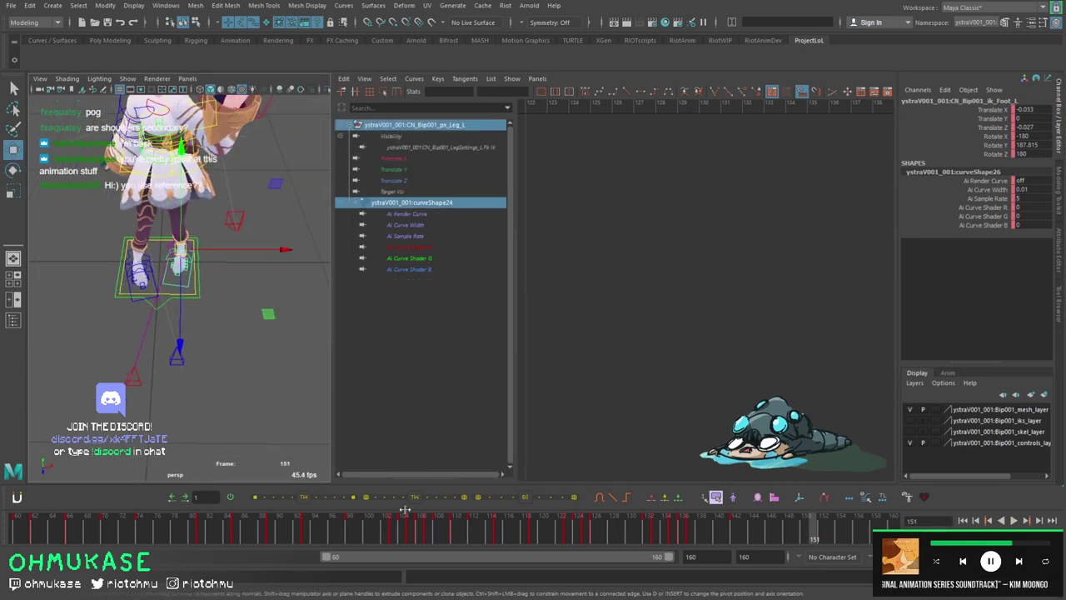
{"action": "mouse_move", "coordinate": [405, 525]}
{"action": "left_mouse_down"}
{"action": "mouse_move", "coordinate": [638, 530]}
{"action": "mouse_move", "coordinate": [546, 530]}
{"action": "mouse_move", "coordinate": [595, 531]}
{"action": "left_mouse_up"}
{"action": "left_click_drag", "start_coordinate": [179, 325], "coordinate": [258, 342], "text": "alt"}
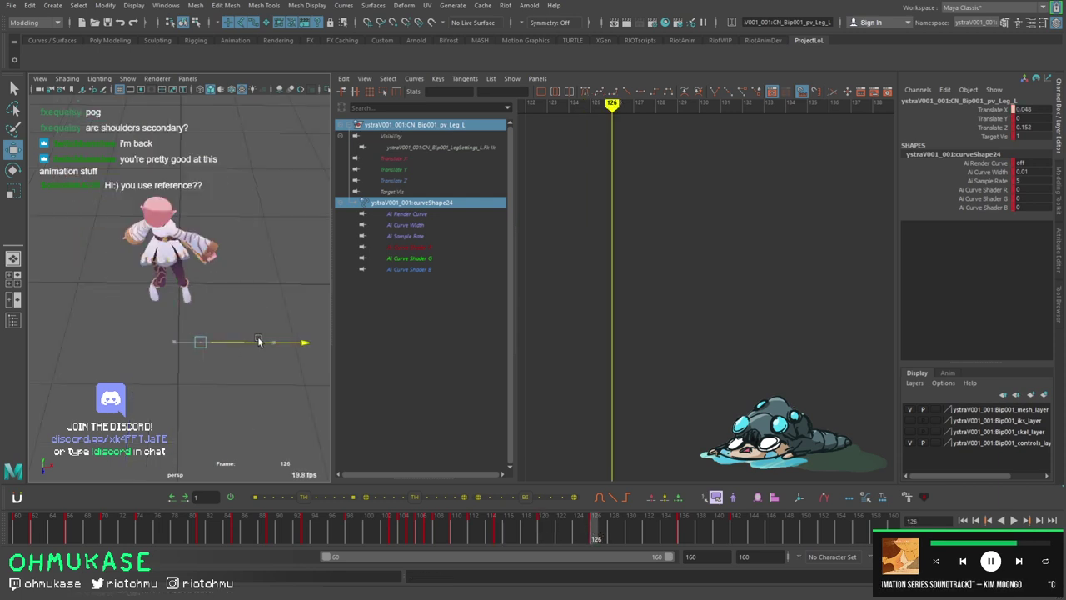
Key the left leg's pole vector at frame 134 with Translate X 0.027 and play back the knee motion.
{"action": "key", "text": "period"}
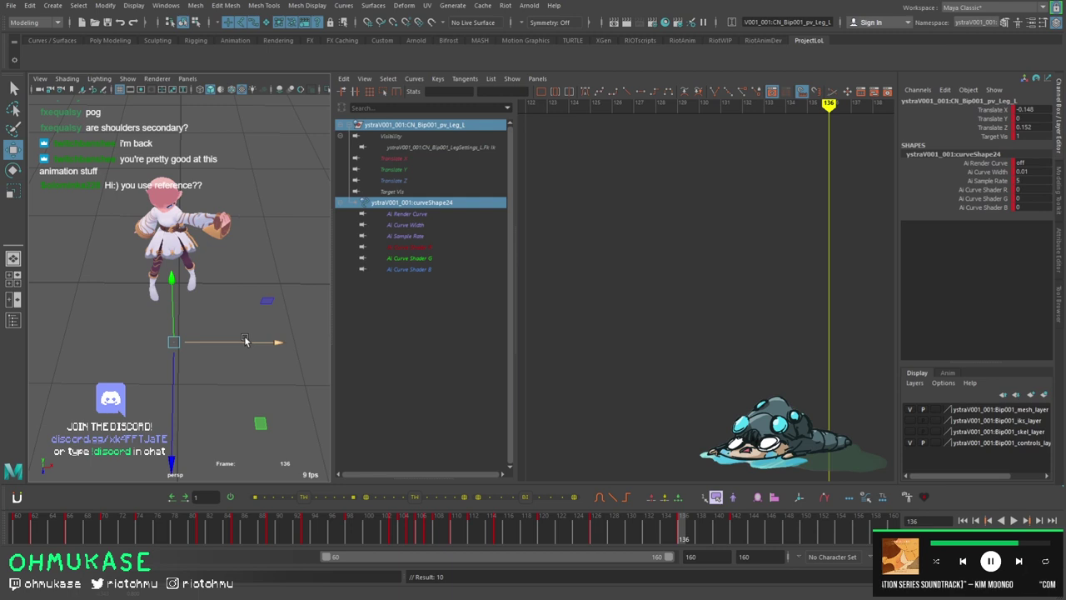
{"action": "key", "text": "alt+v"}
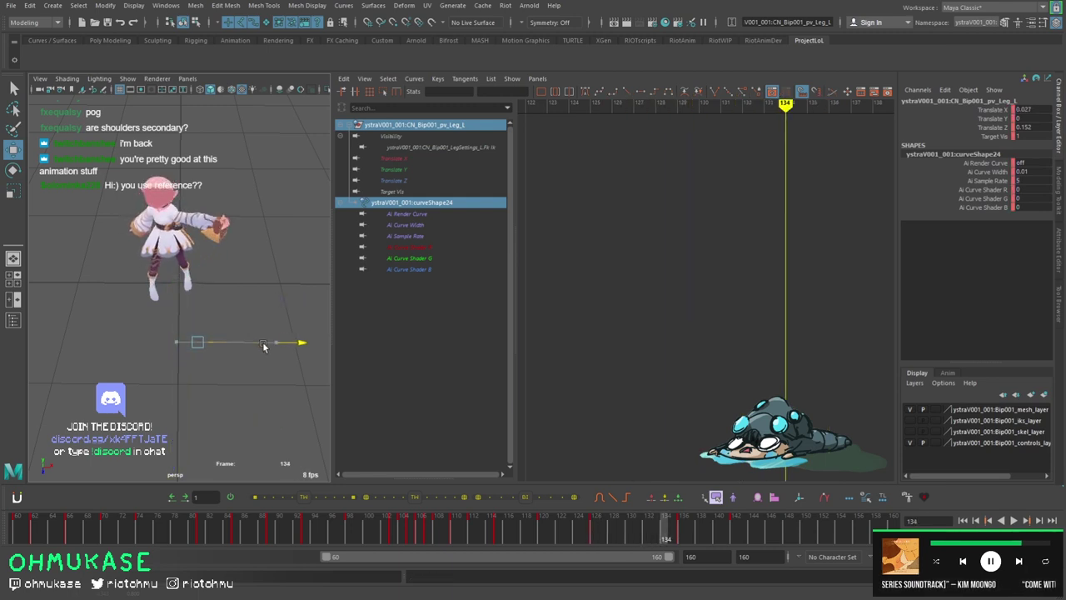
{"action": "key", "text": "alt+v"}
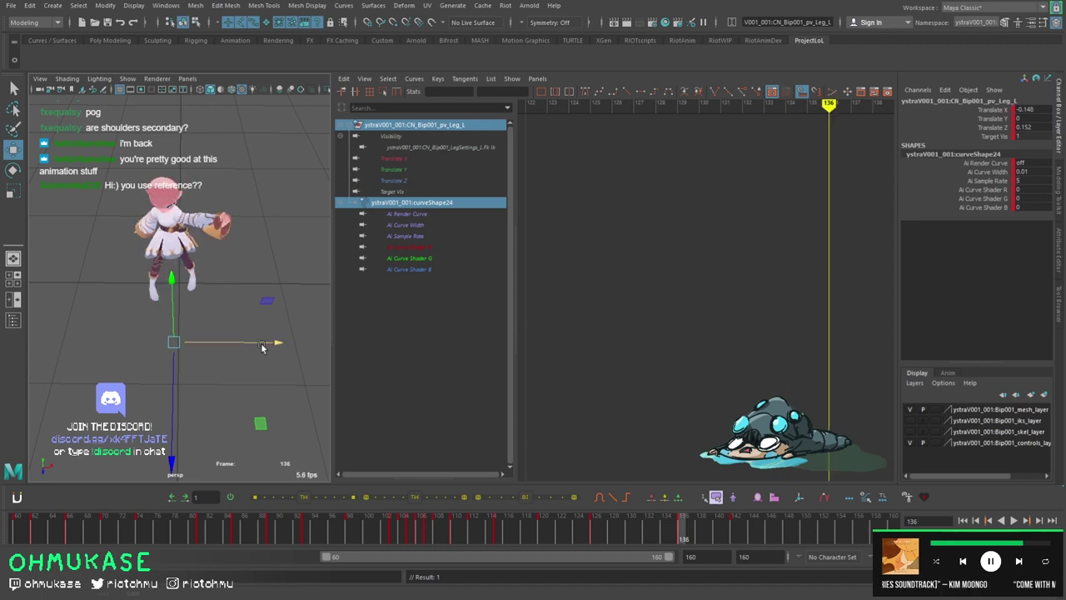
{"action": "key", "text": "alt+v"}
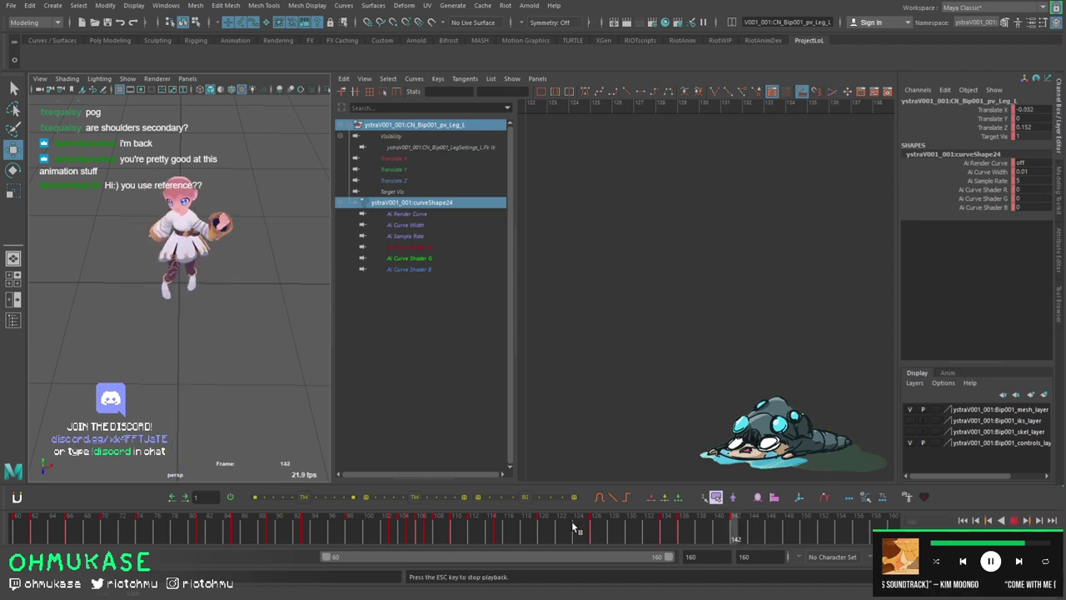
Enlarge the perspective view and review the playback of the spin and landing from several angles.
{"action": "key", "text": "space"}
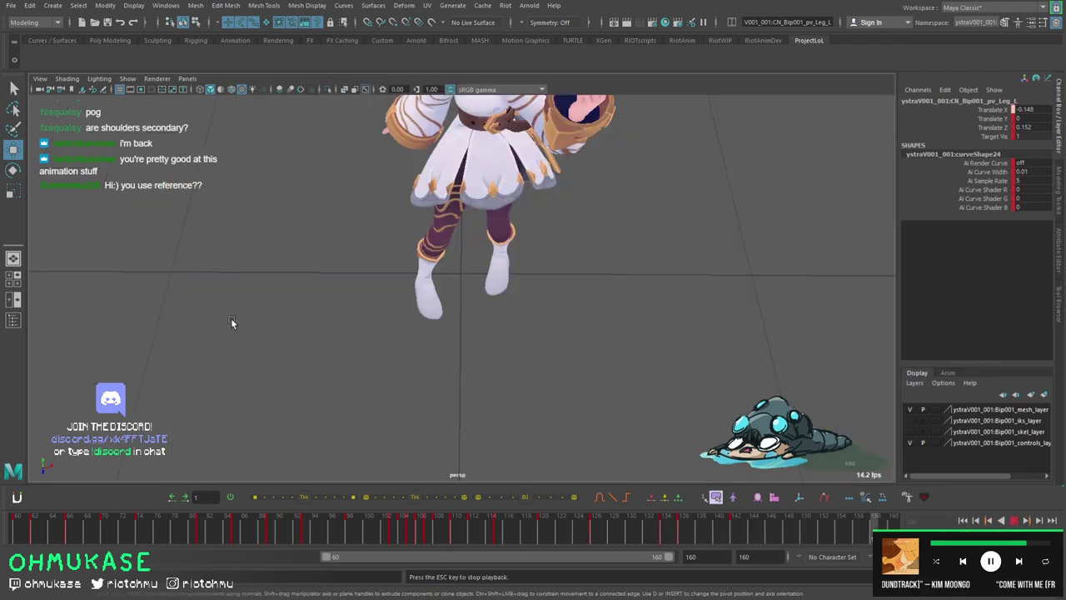
{"action": "scroll", "coordinate": [245, 273], "scroll_direction": "down", "scroll_amount": 5}
{"action": "left_click_drag", "start_coordinate": [271, 272], "coordinate": [541, 342], "text": "alt"}
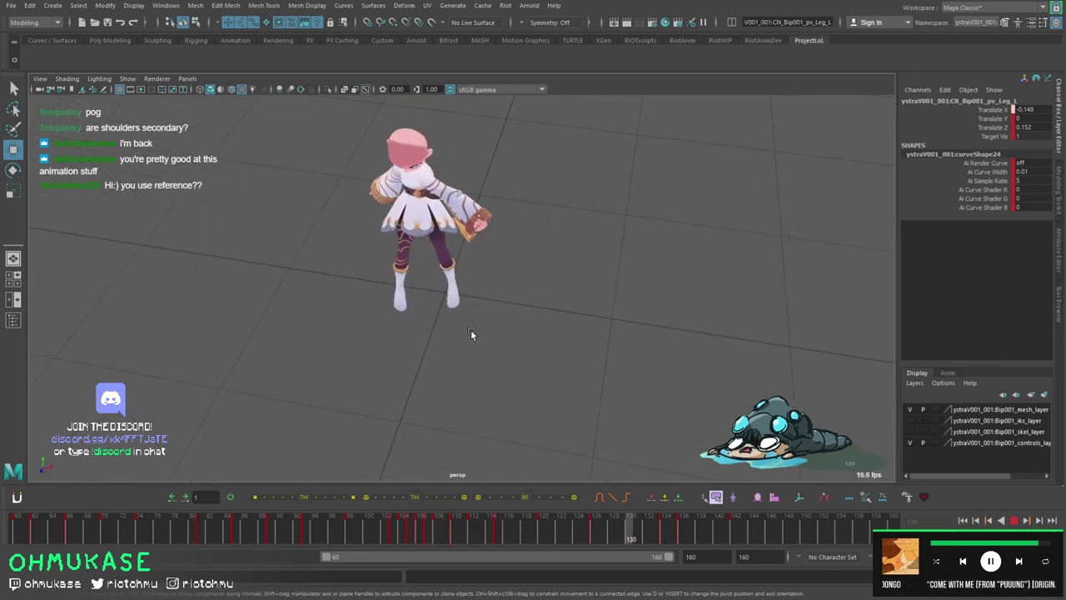
{"action": "left_click", "coordinate": [624, 528]}
{"action": "left_click_drag", "start_coordinate": [624, 529], "coordinate": [540, 529]}
{"action": "key", "text": "alt+v"}
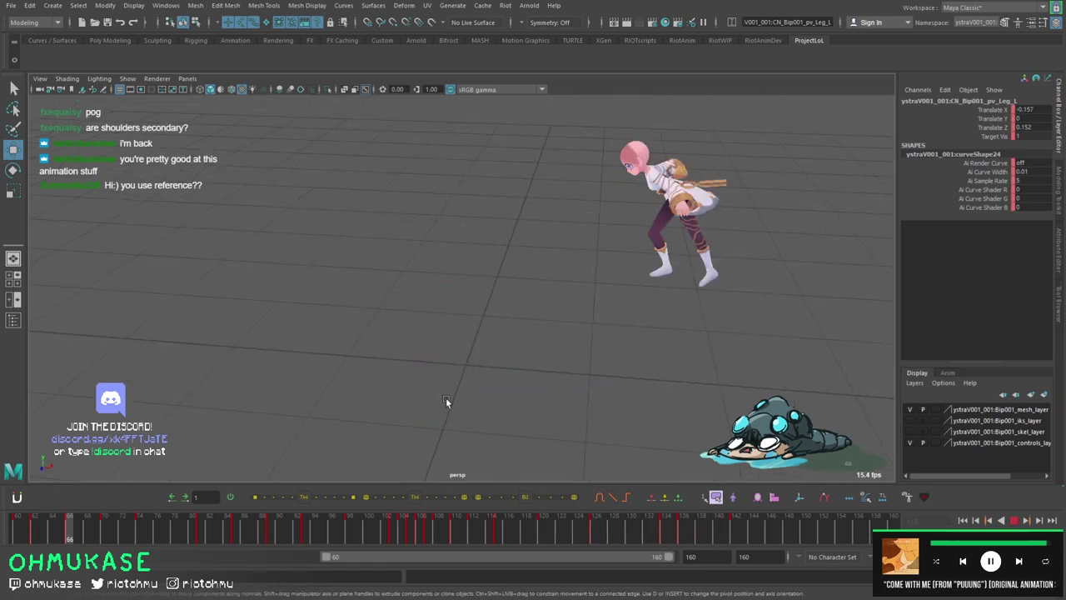
{"action": "left_click_drag", "start_coordinate": [501, 285], "coordinate": [509, 321], "text": "alt"}
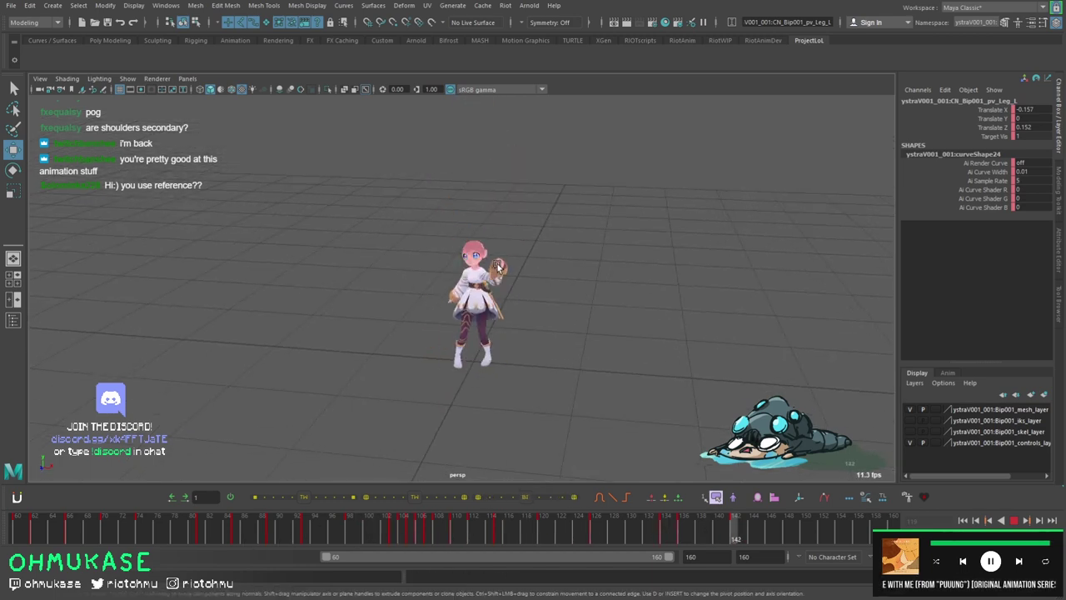
Select the COG control, play back the body's motion from a wider view, and save the scene.
{"action": "key", "text": "alt+v"}
{"action": "scroll", "coordinate": [493, 273], "scroll_direction": "up", "scroll_amount": 5}
{"action": "left_click", "coordinate": [426, 332]}
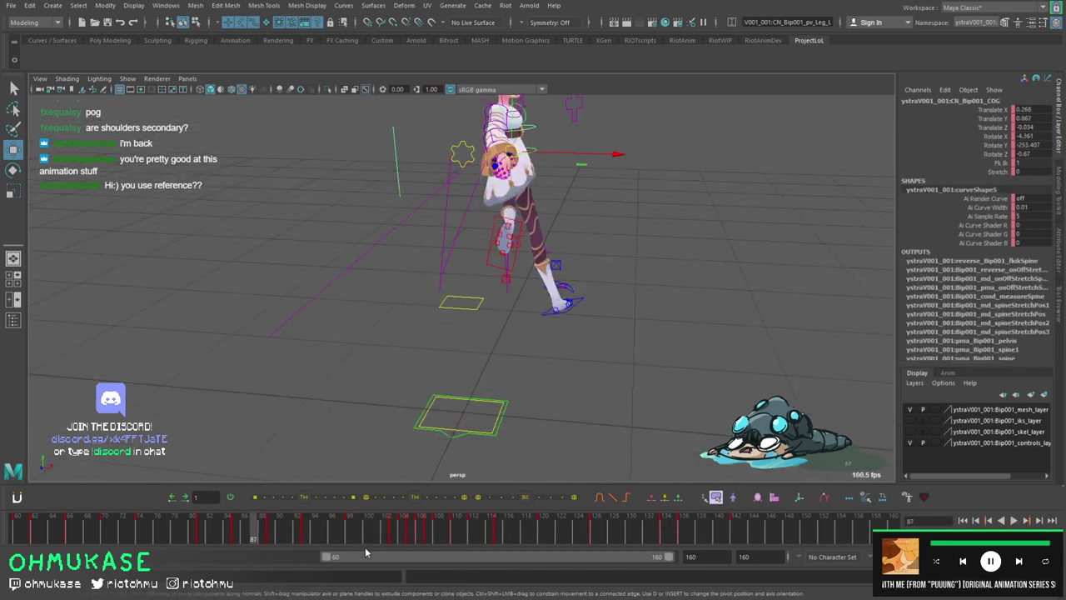
{"action": "key", "text": "alt+v"}
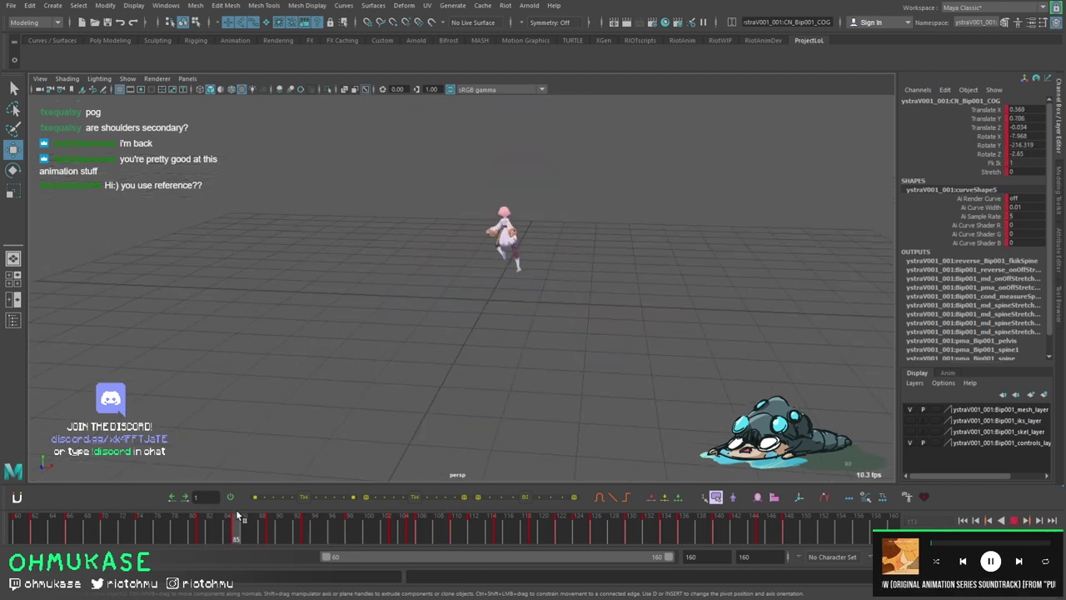
{"action": "key", "text": "alt+v"}
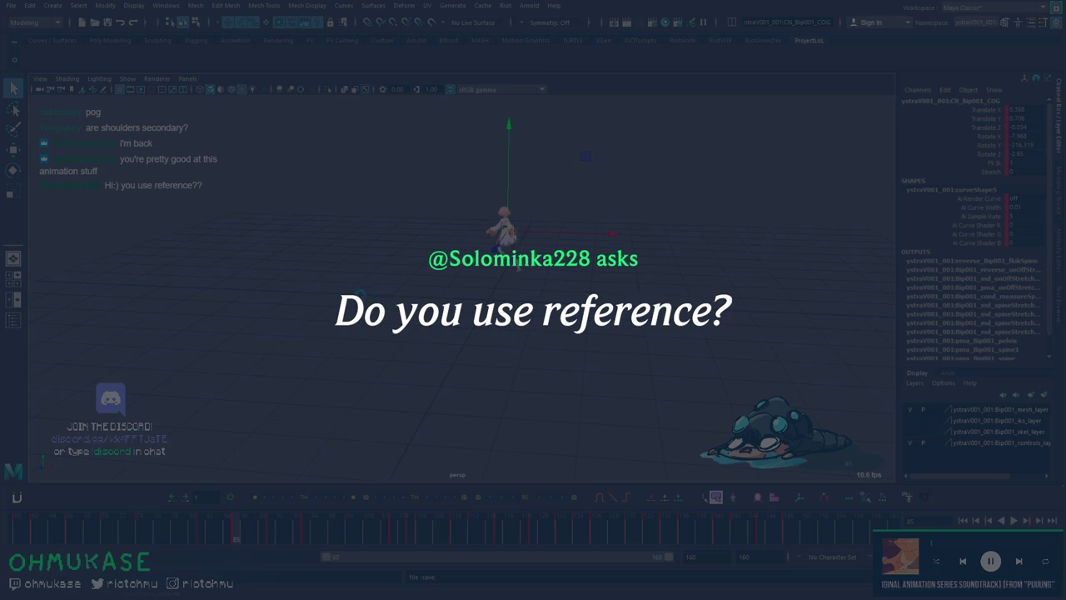
Extend the playback range back to the start of the animation and play the whole entrance.
{"action": "key", "text": "w"}
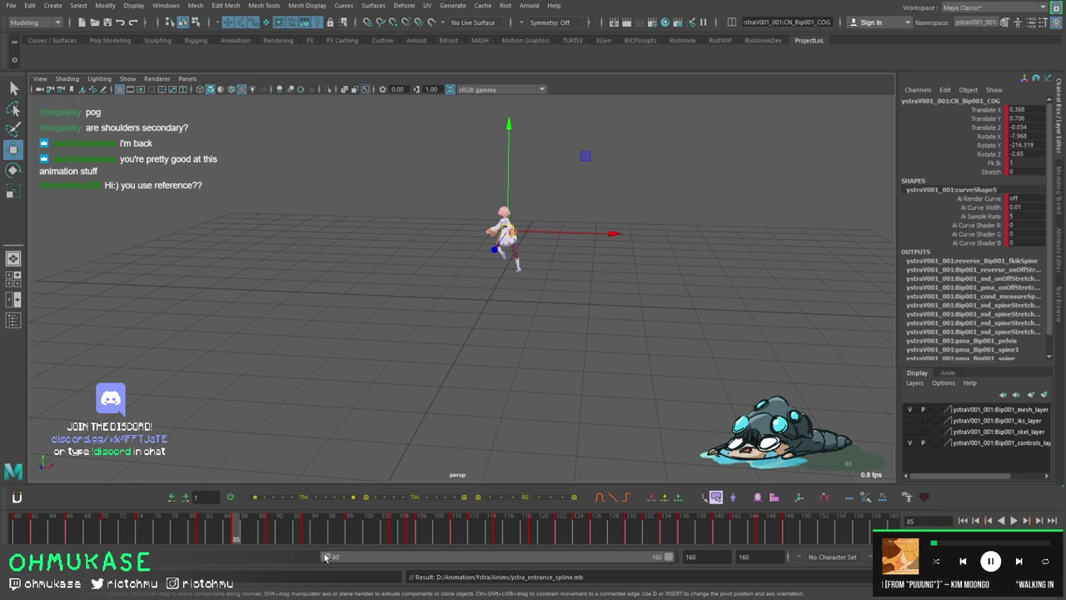
{"action": "left_click_drag", "start_coordinate": [324, 557], "coordinate": [149, 557]}
{"action": "left_click", "coordinate": [129, 542]}
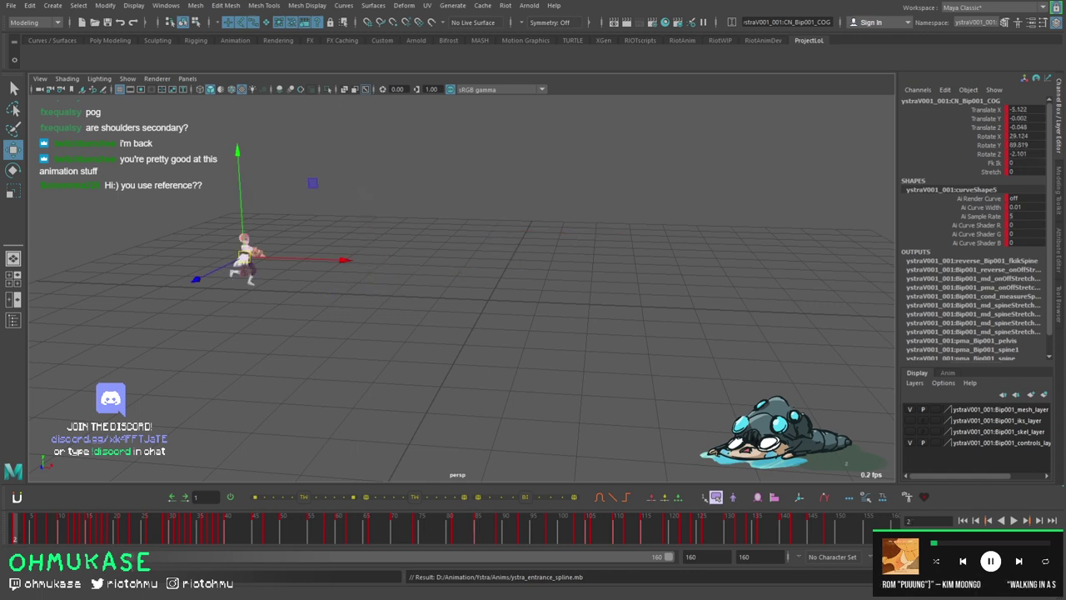
{"action": "key", "text": "alt+v"}
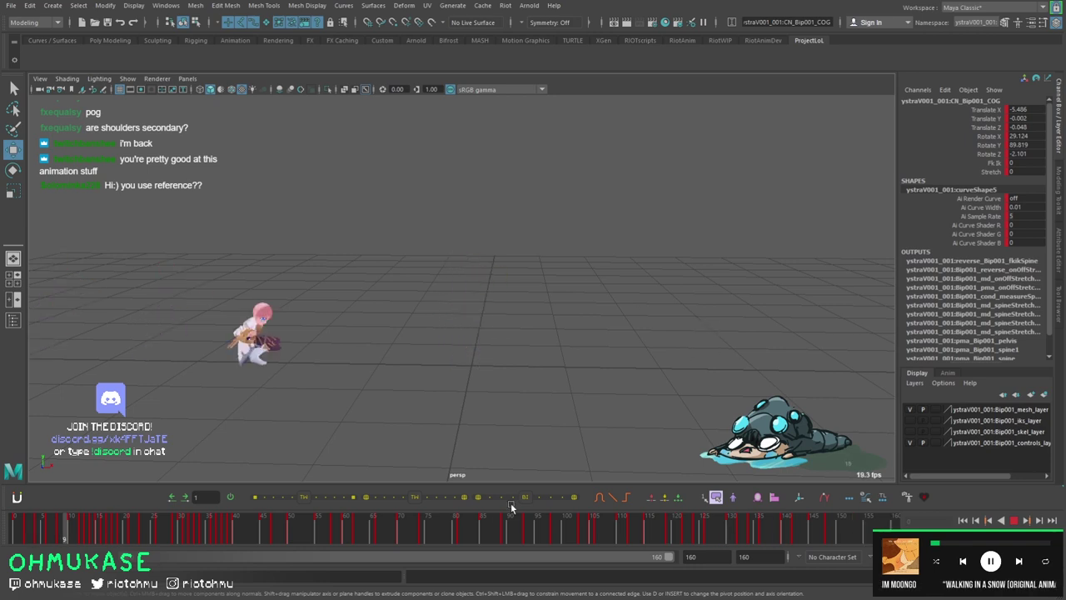
Stop the playback and scrub through the airborne part of the entrance to frame 91.
{"action": "left_click", "coordinate": [530, 521]}
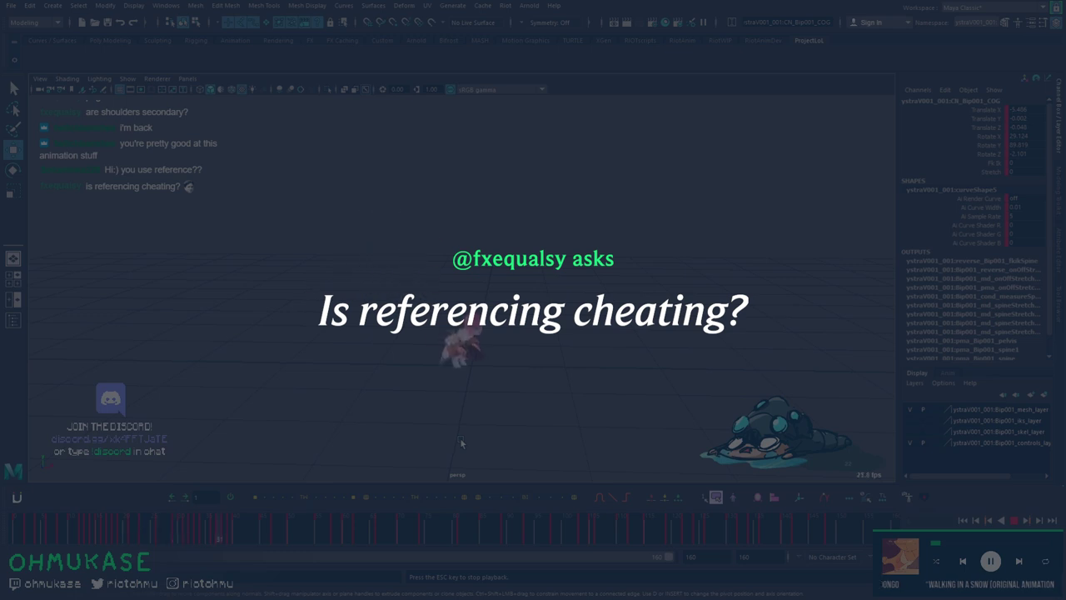
{"action": "key", "text": "Escape"}
{"action": "left_click_drag", "start_coordinate": [466, 537], "coordinate": [520, 534]}
{"action": "key", "text": "Escape"}
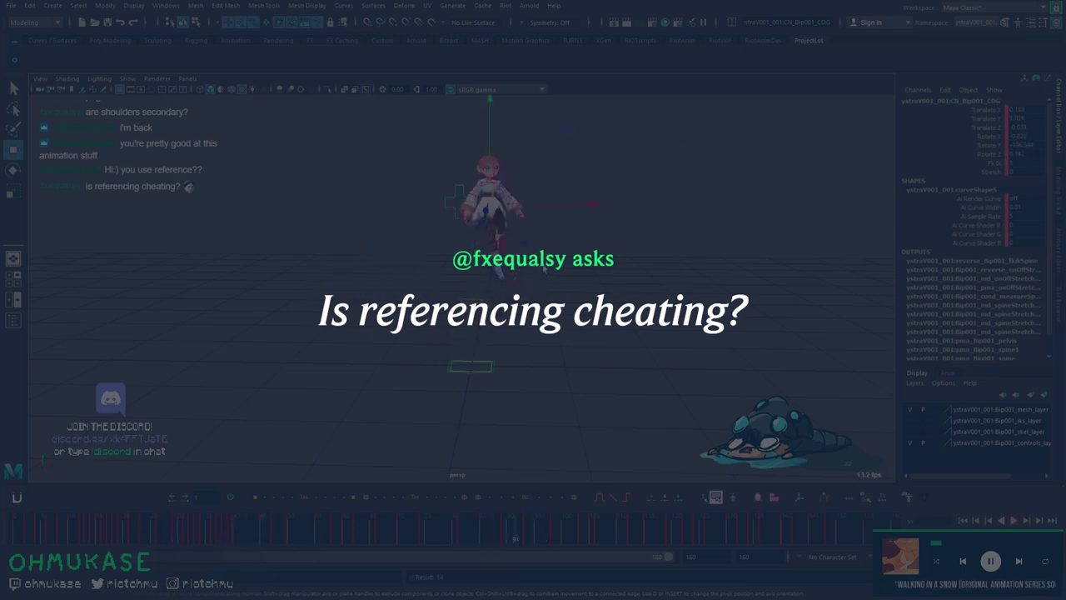
{"action": "key", "text": "Escape"}
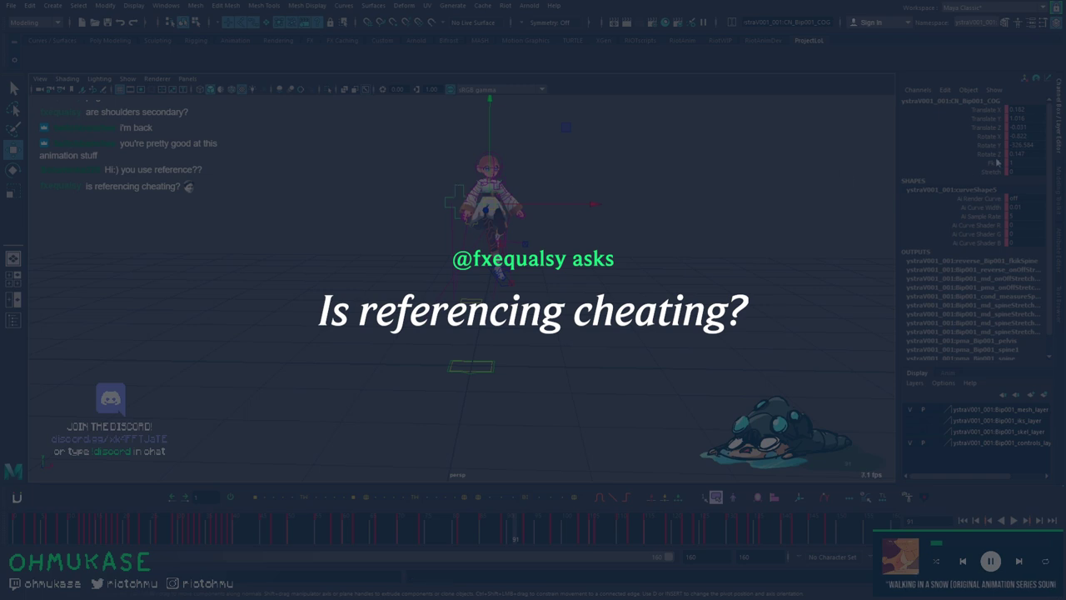
Review the COG's motion, then show the Graph Editor beside the perspective view and isolate the COG's Translate Y curve.
{"action": "left_click", "coordinate": [990, 119]}
{"action": "key", "text": "alt+v"}
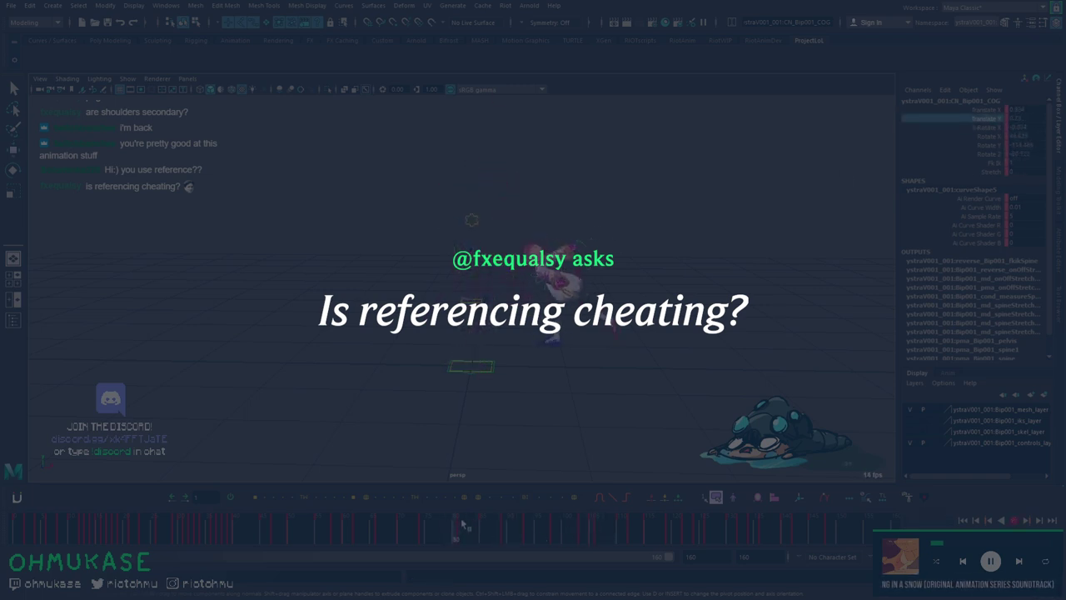
{"action": "key", "text": "Escape"}
{"action": "key", "text": "space"}
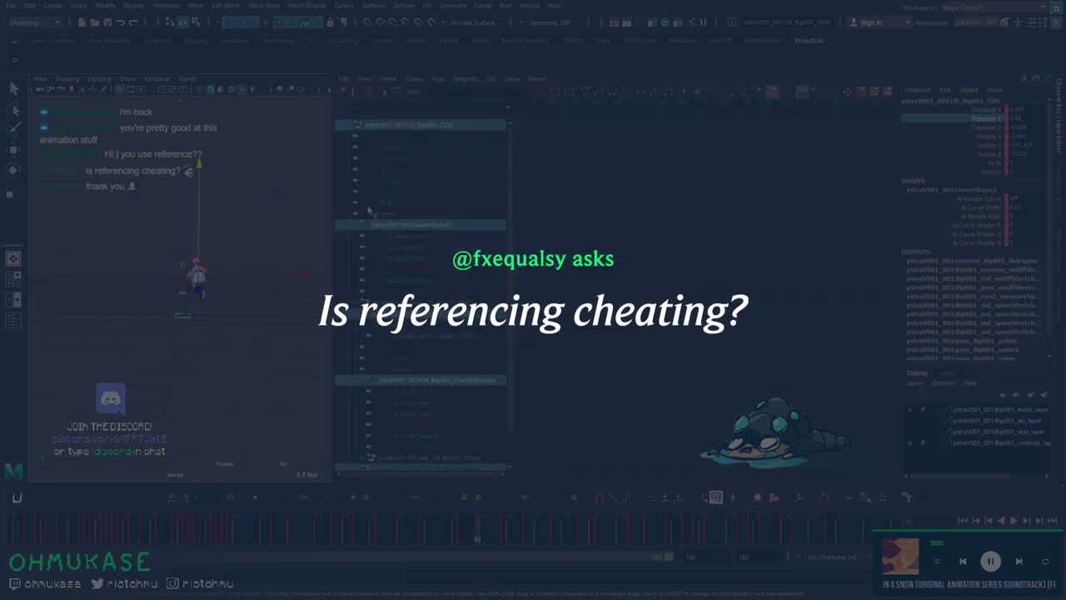
{"action": "left_click", "coordinate": [392, 148]}
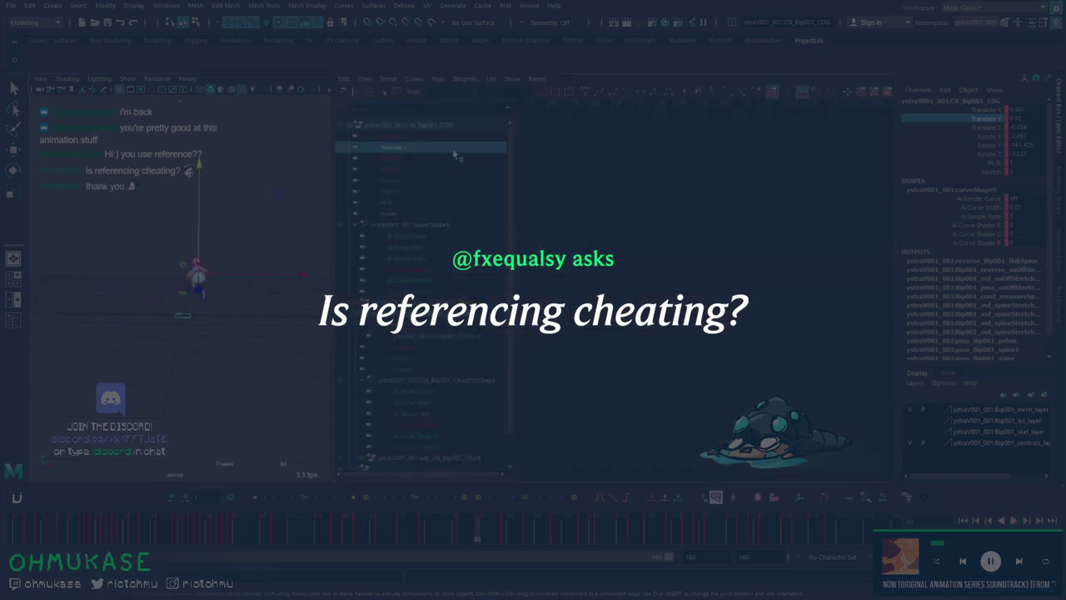